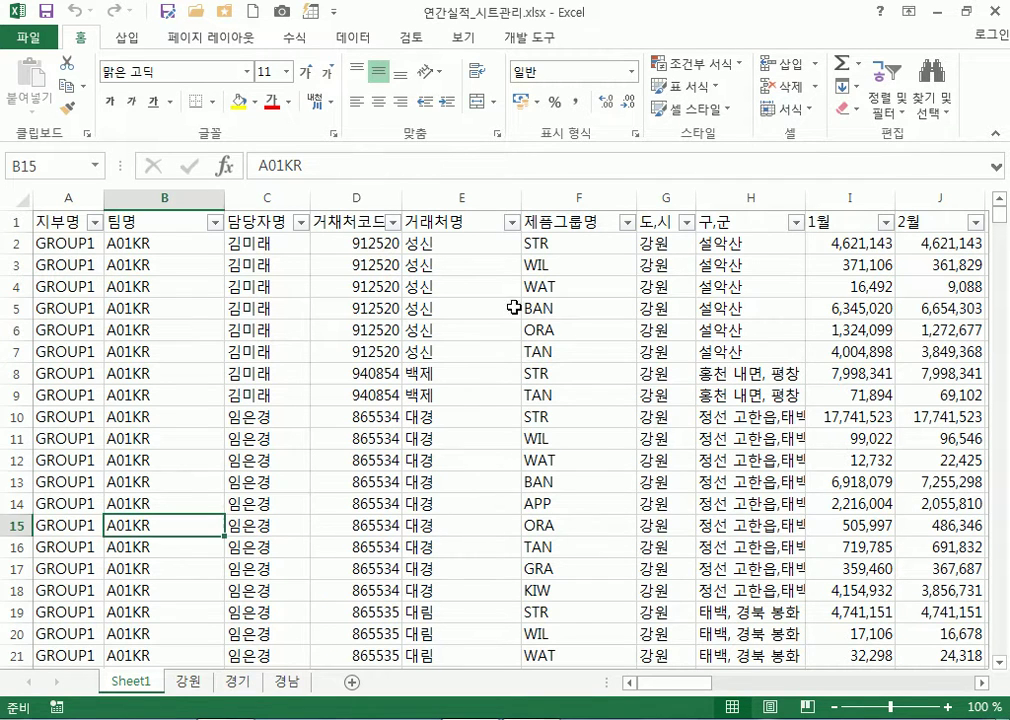
Select the block F7:H14, then make cell D10 the active cell
click(566, 352)
drag(744, 428, 745, 505)
click(322, 420)
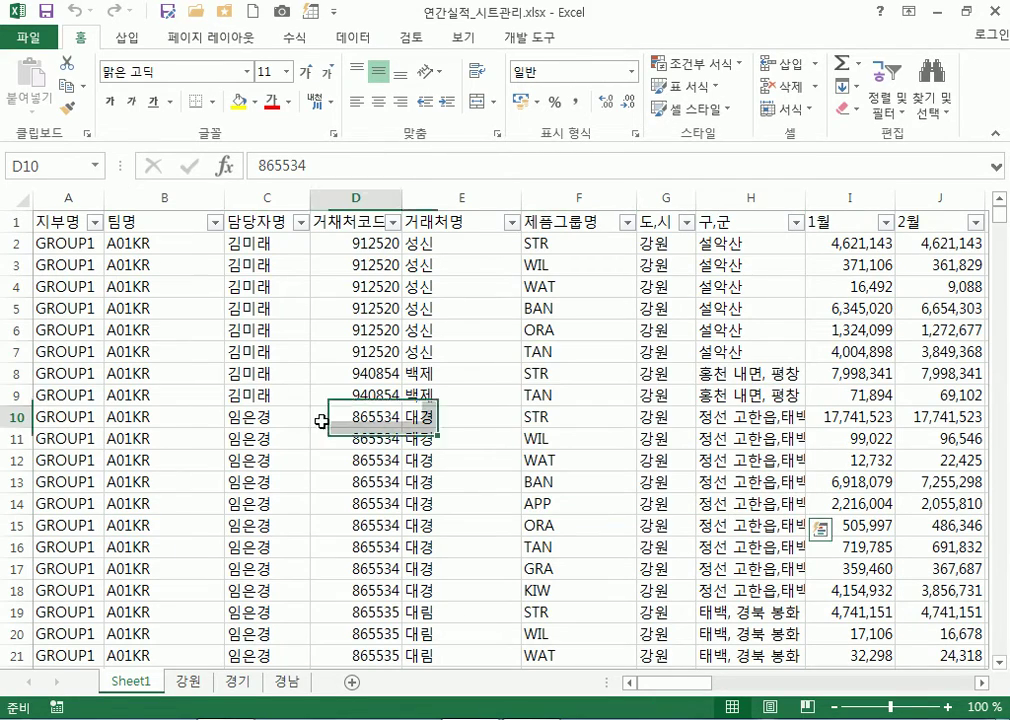
Restore the window down, move it to the top, and cycle 강원, 경기, 경남 back to Sheet1
click(966, 11)
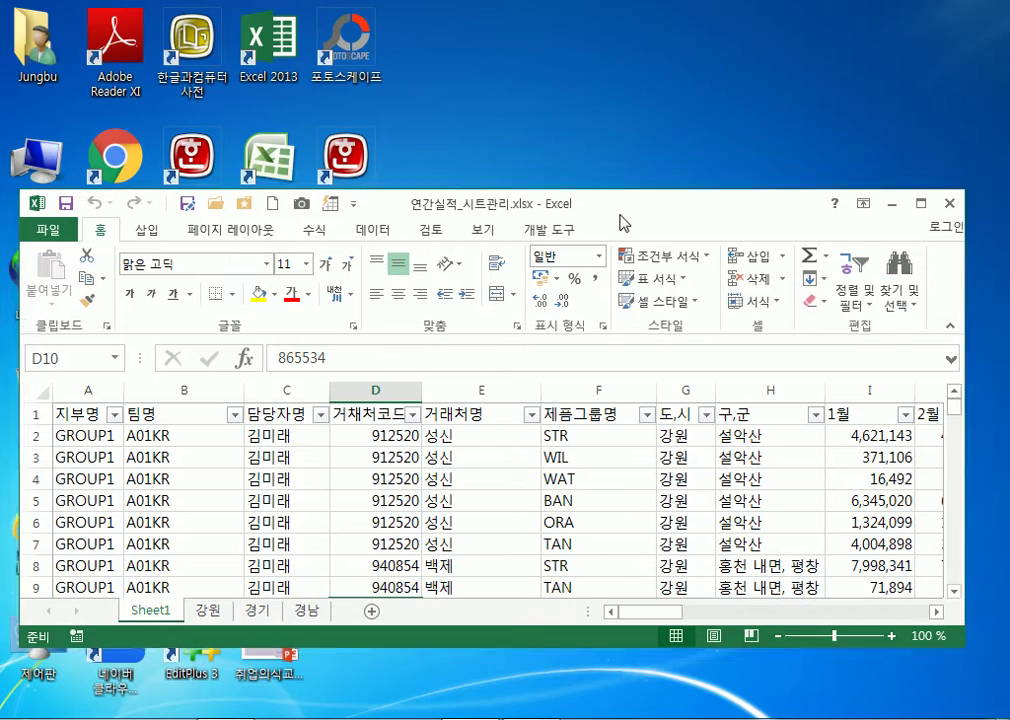
drag(517, 222, 537, 33)
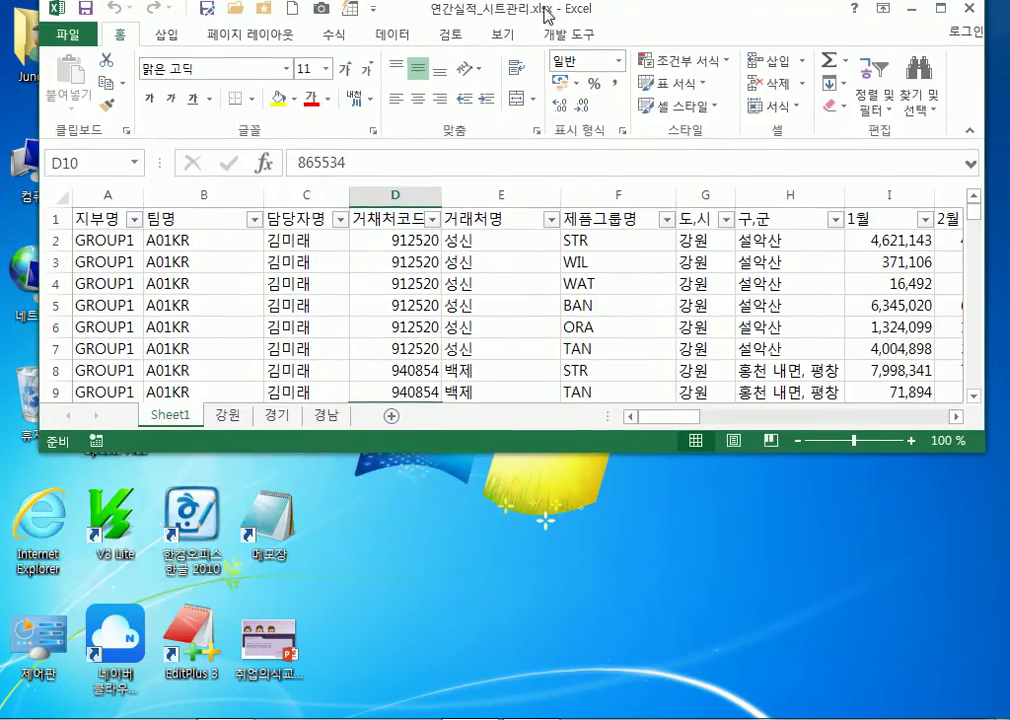
click(245, 428)
click(285, 426)
click(330, 428)
click(268, 427)
click(235, 427)
click(185, 430)
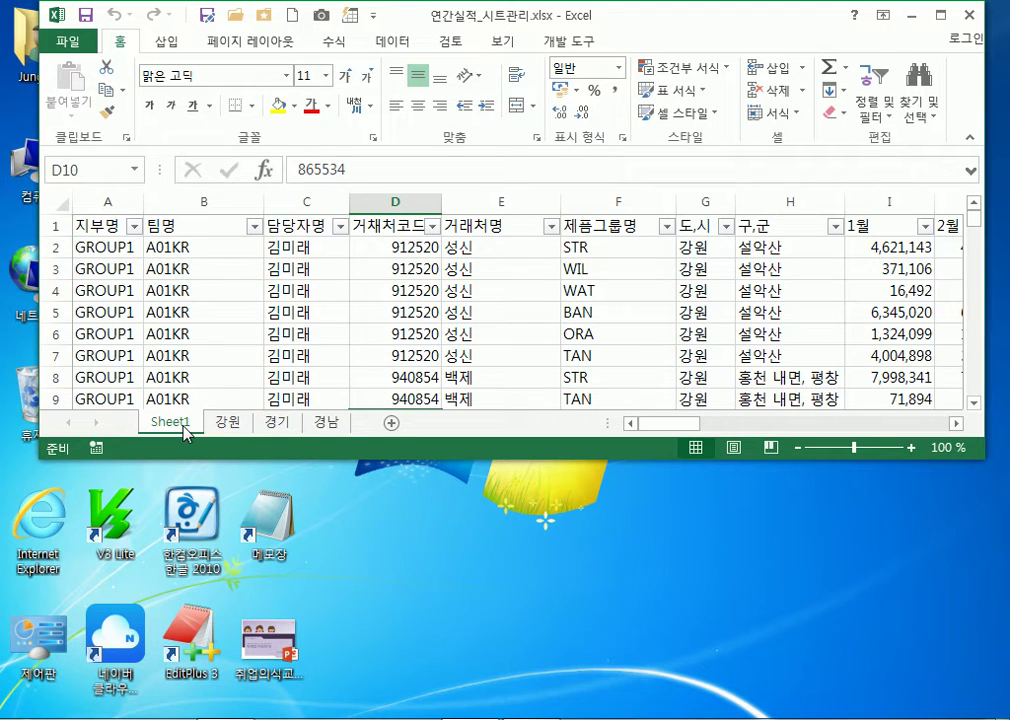
Create a new blank workbook from the File menu
click(70, 42)
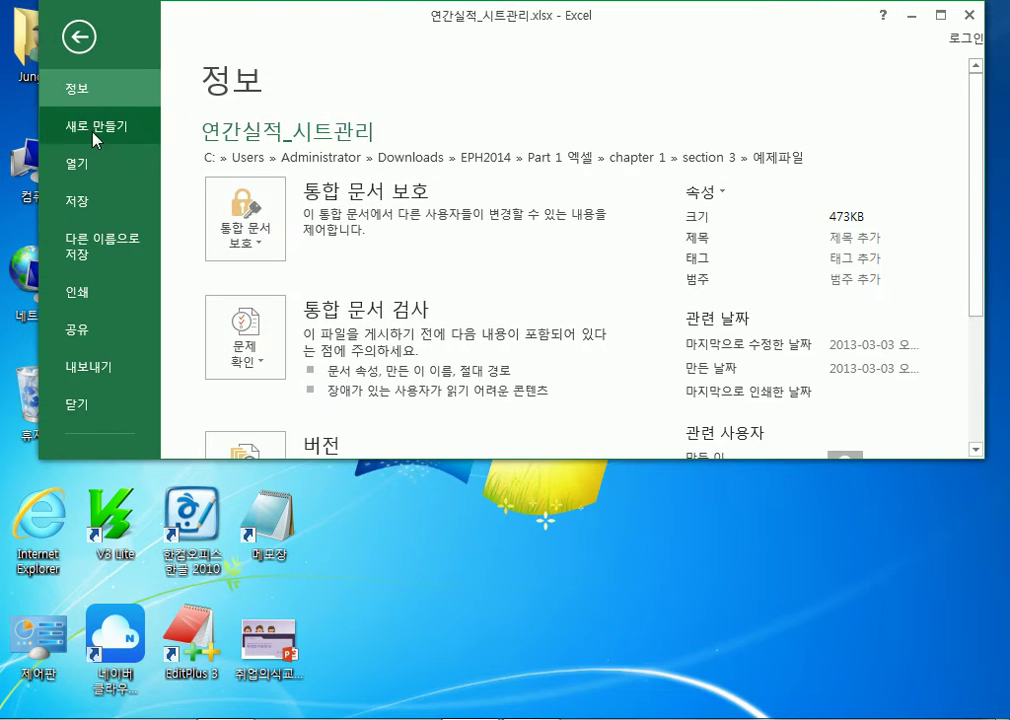
click(90, 124)
click(393, 268)
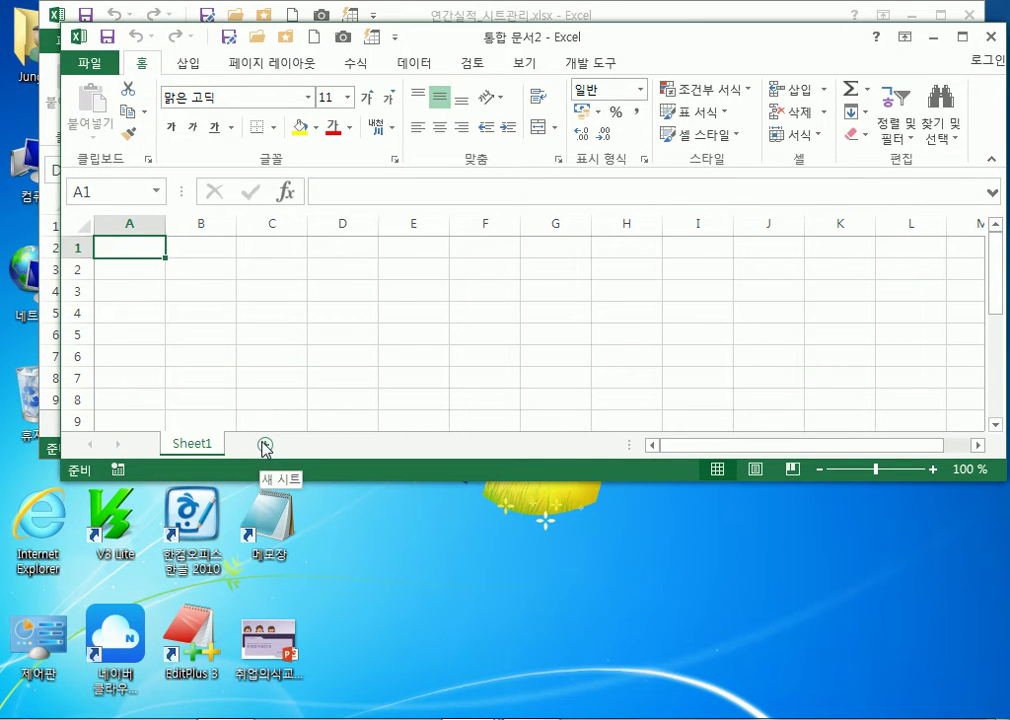
Open and dismiss the new Sheet1 tab's menu, start editing its name, then return to 연간실적_시트관리
right_click(194, 454)
key(Escape)
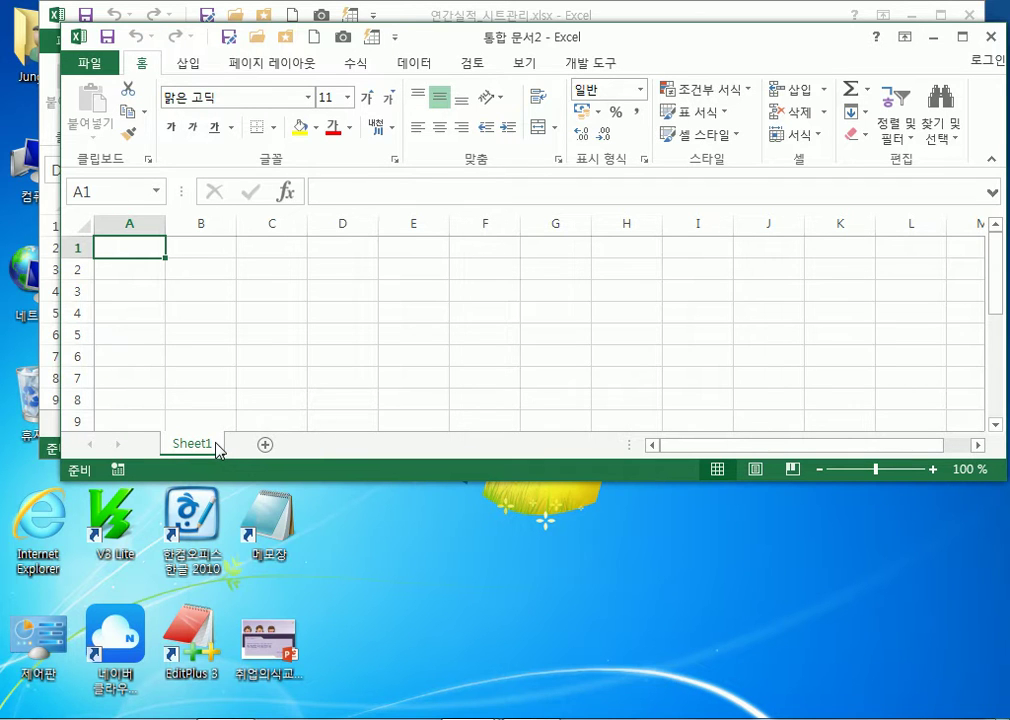
right_click(216, 443)
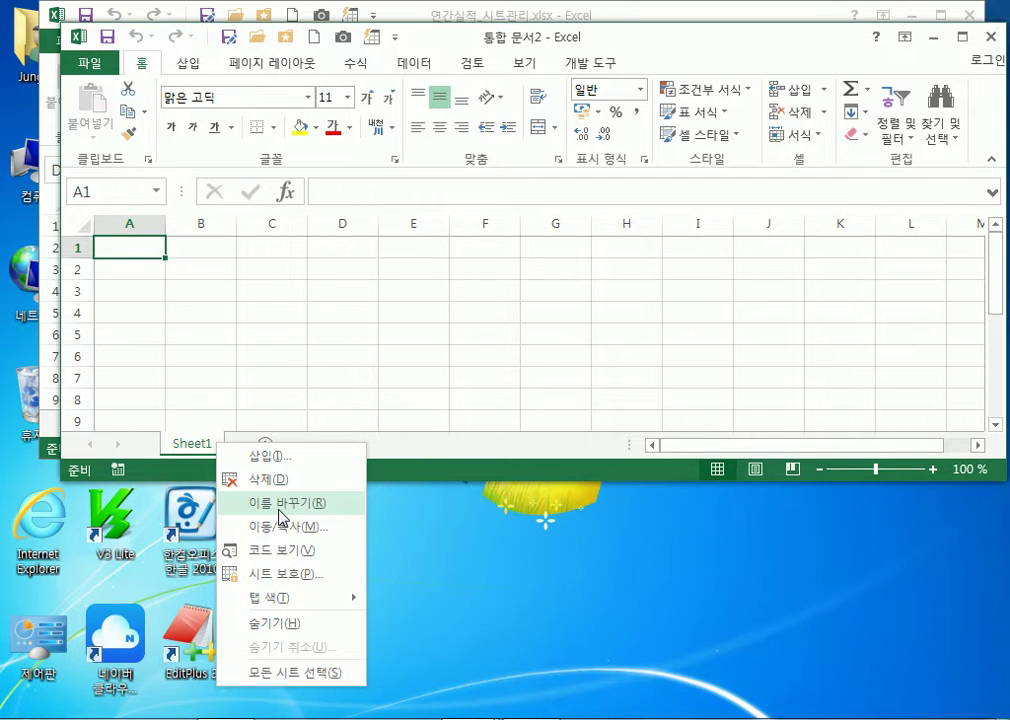
click(185, 455)
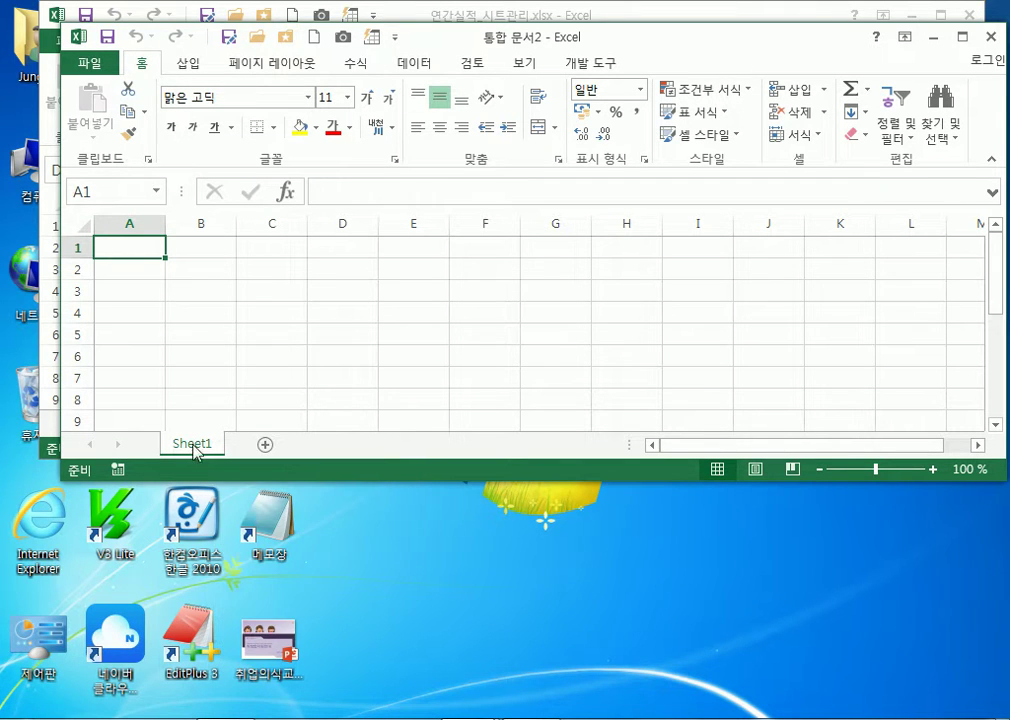
double_click(186, 448)
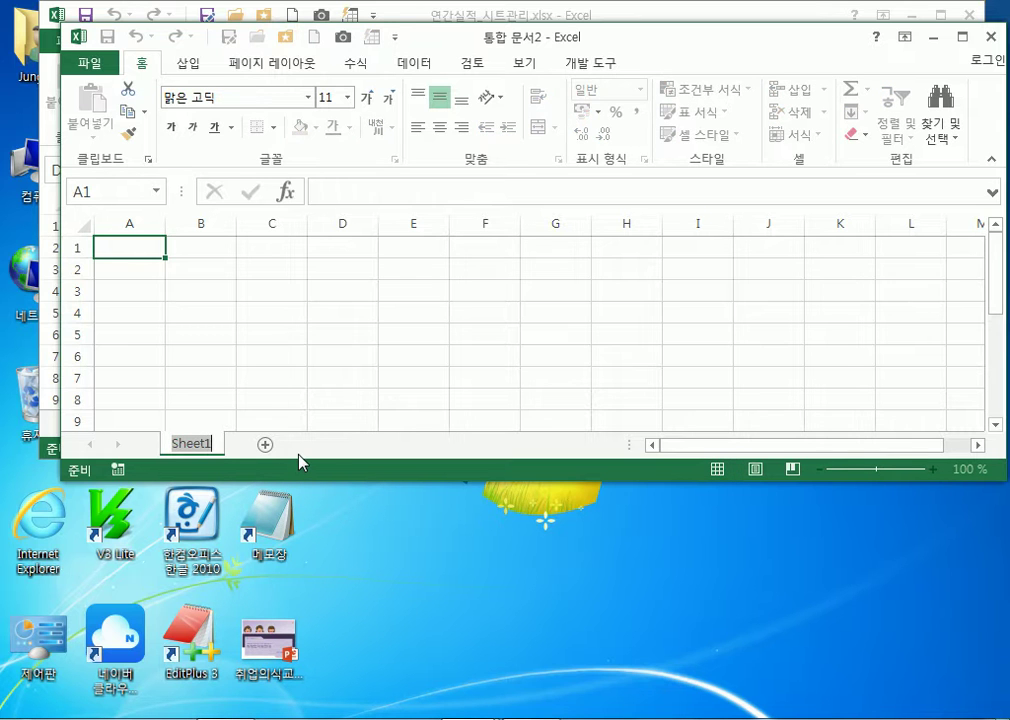
click(466, 20)
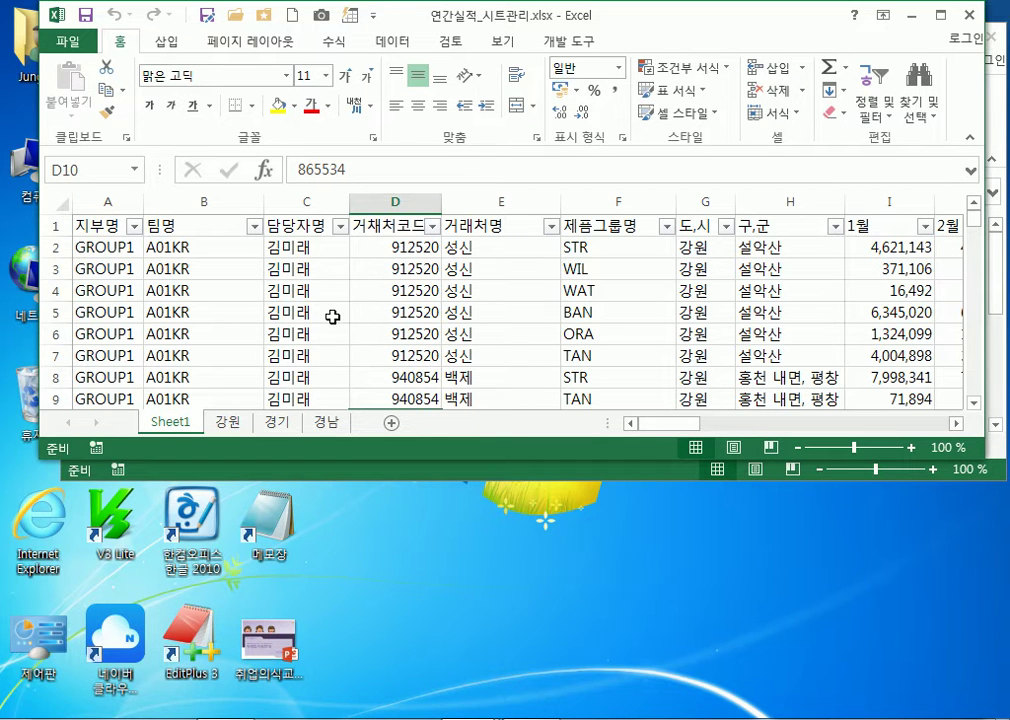
Maximize the workbook and select row 1220, the last data row
double_click(545, 22)
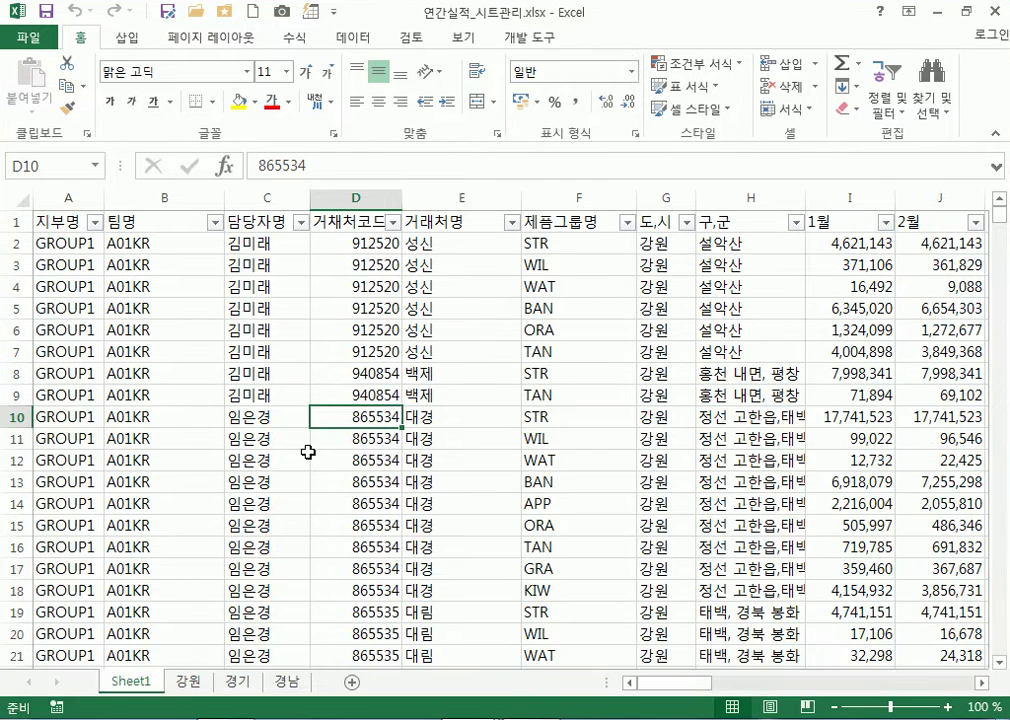
scroll(307, 455, down, 9)
scroll(307, 455, down, 11)
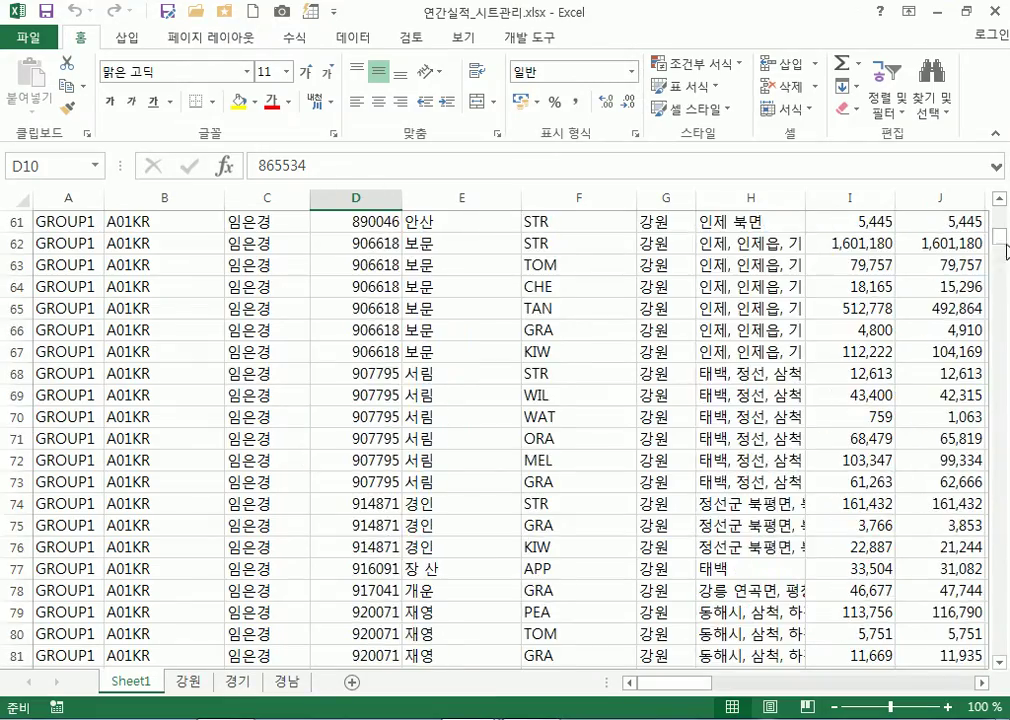
drag(999, 220, 999, 655)
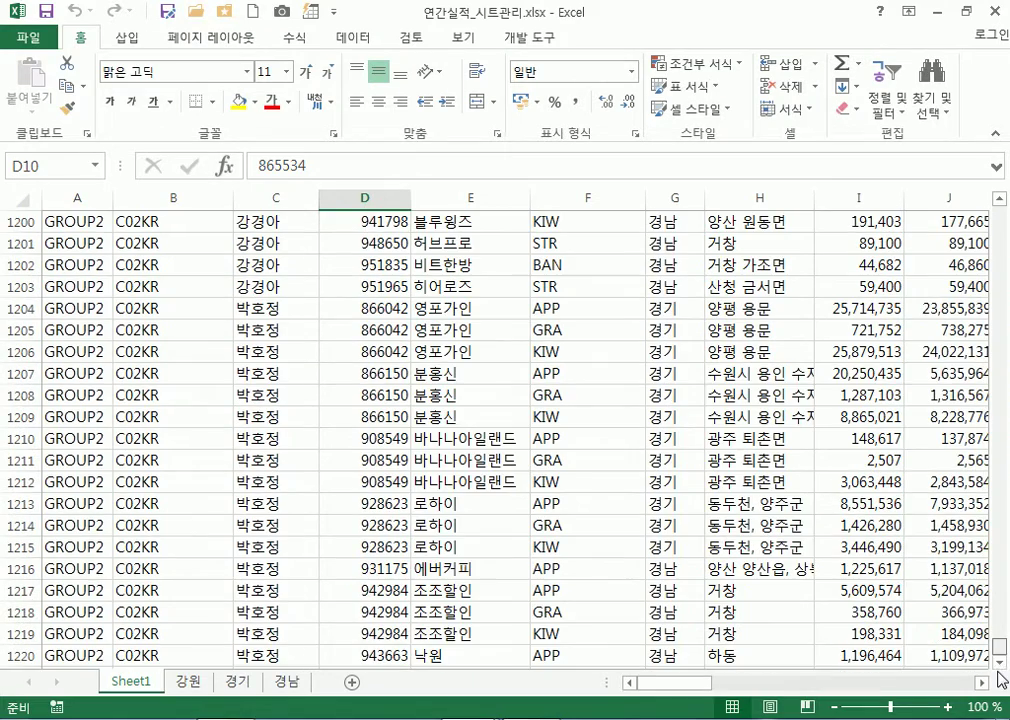
scroll(995, 675, down, 4)
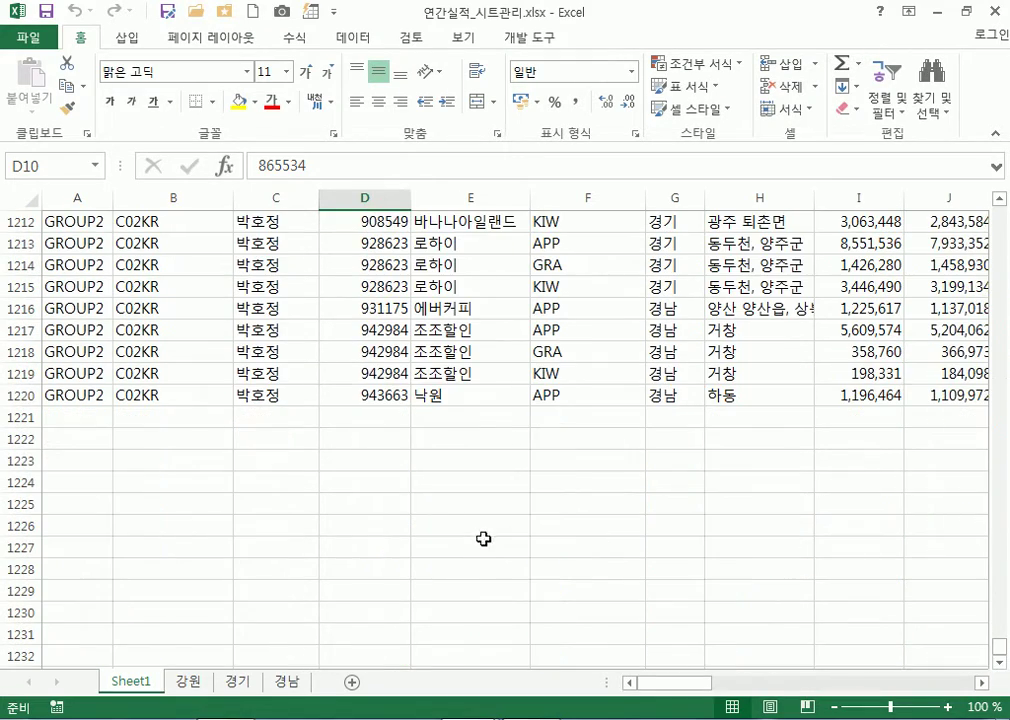
click(8, 395)
Scroll back up to select cell C1179, then restore the window down
scroll(352, 440, up, 11)
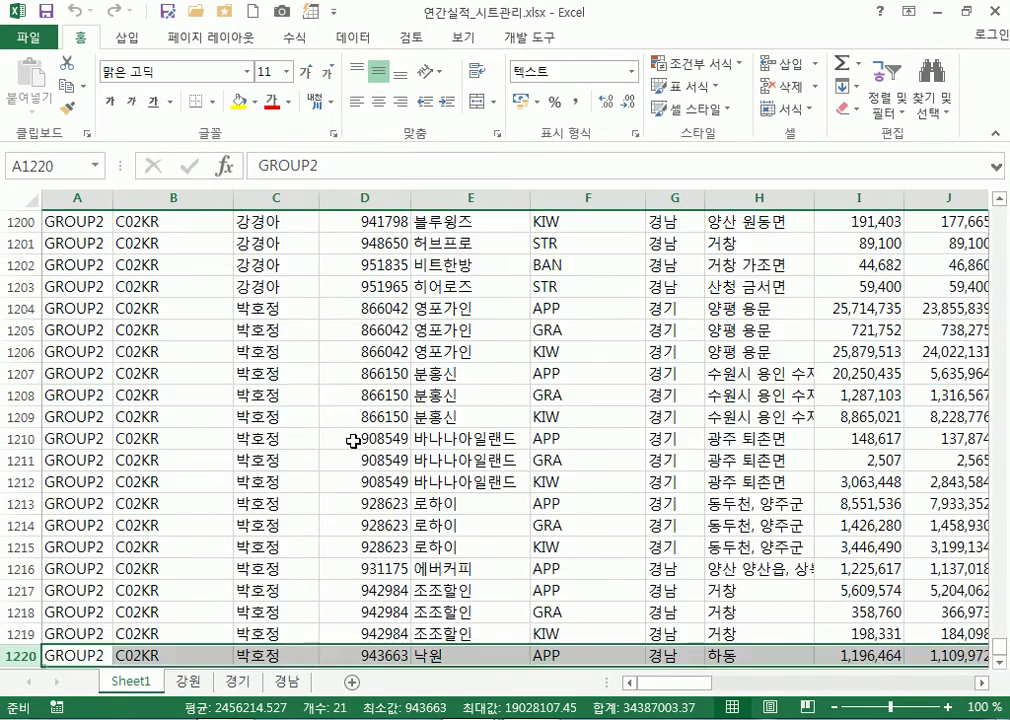
scroll(357, 442, up, 3)
click(307, 423)
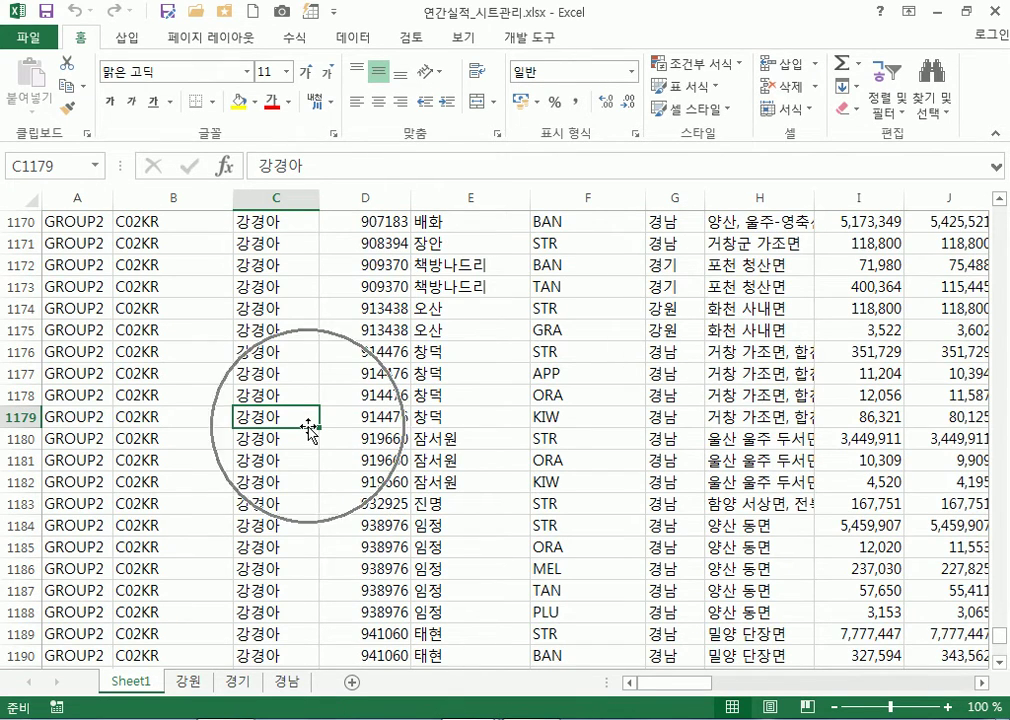
scroll(240, 415, down, 4)
scroll(245, 420, up, 3)
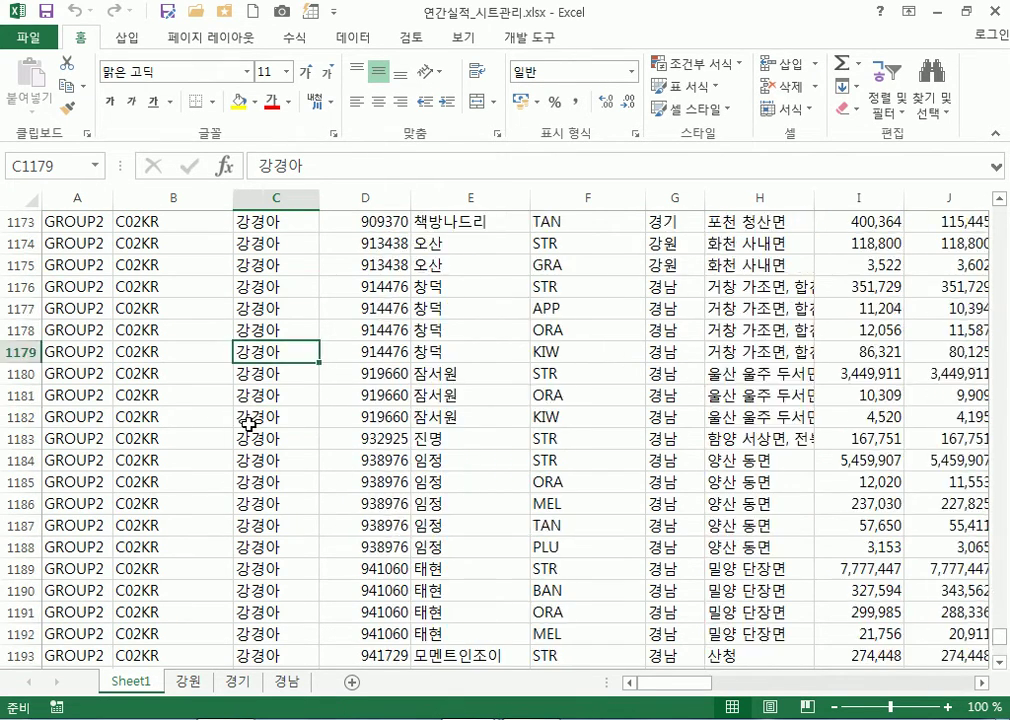
scroll(248, 420, up, 16)
scroll(248, 417, down, 5)
scroll(230, 440, down, 8)
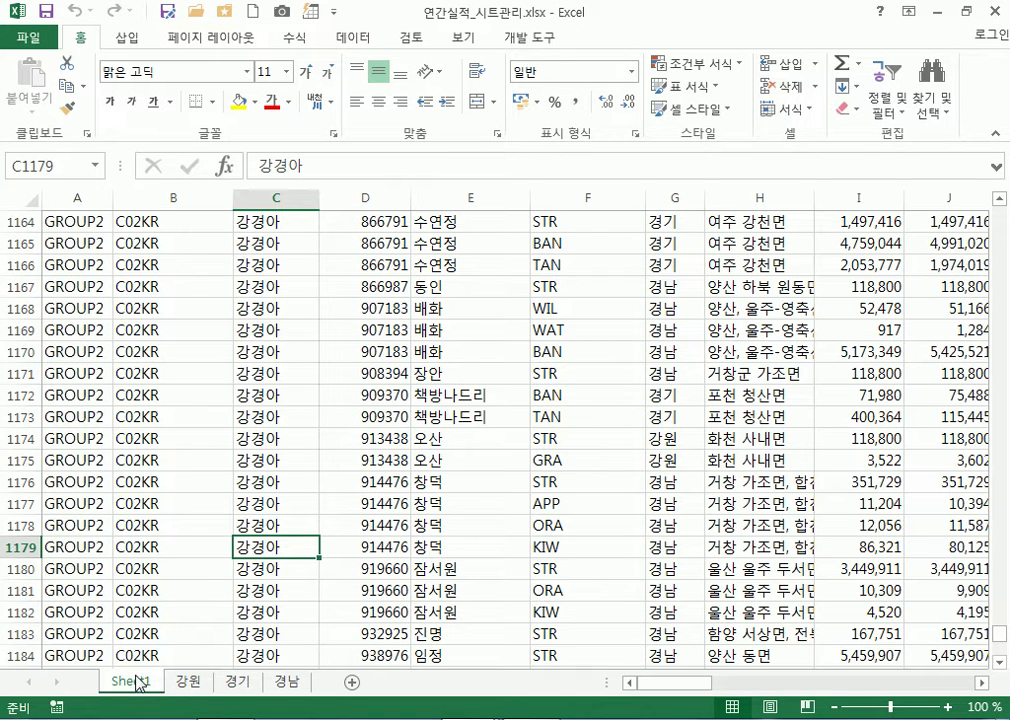
click(966, 11)
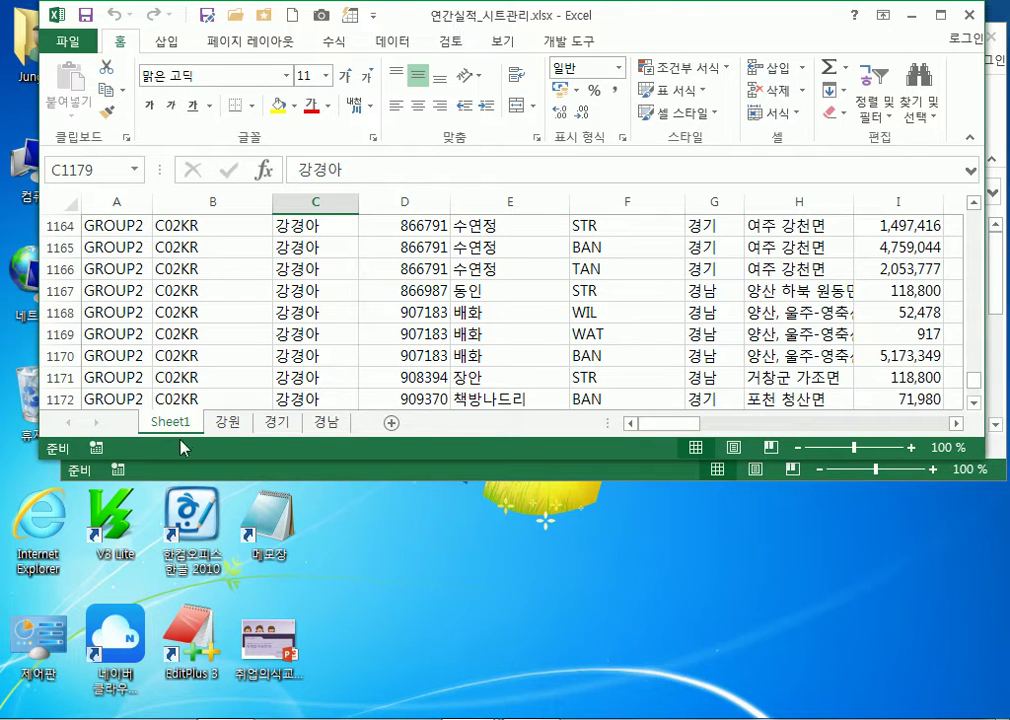
Check the 강원 and 경기 sheets, then return to Sheet1
click(231, 423)
click(272, 421)
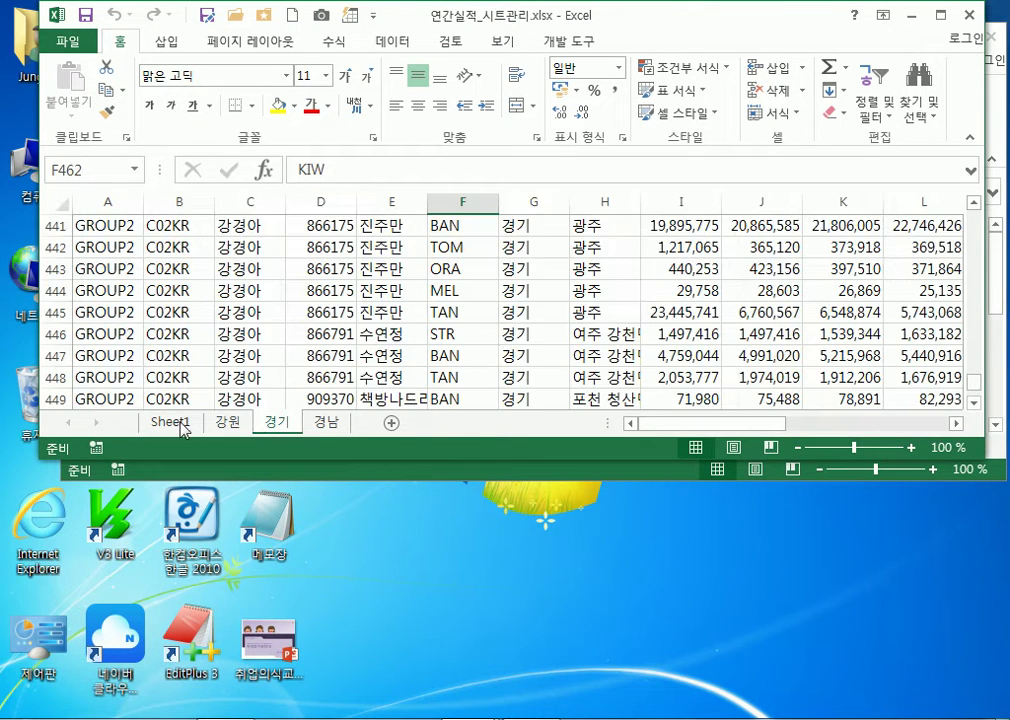
click(178, 422)
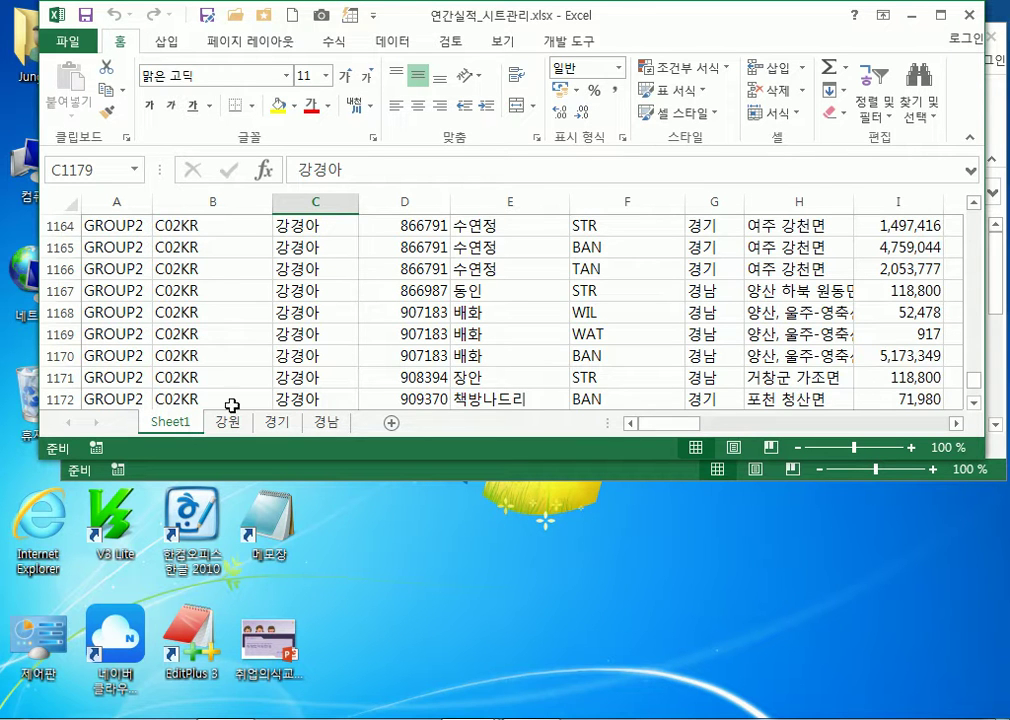
Select cells F1167, E1167, F1165, G1165, E1166 and C1167 in turn
click(620, 290)
click(494, 291)
click(630, 250)
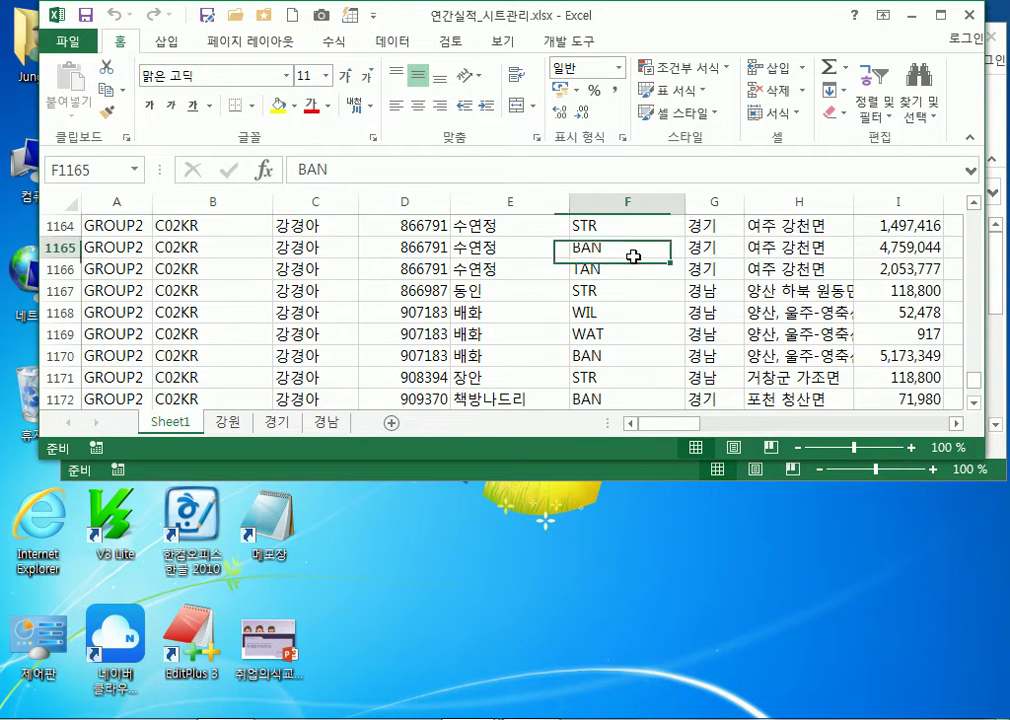
click(728, 247)
click(484, 266)
click(325, 292)
Select D1169, C1168, E1167 and D1169, then show and dismiss Sheet1's tab menu
click(440, 333)
click(295, 311)
click(472, 295)
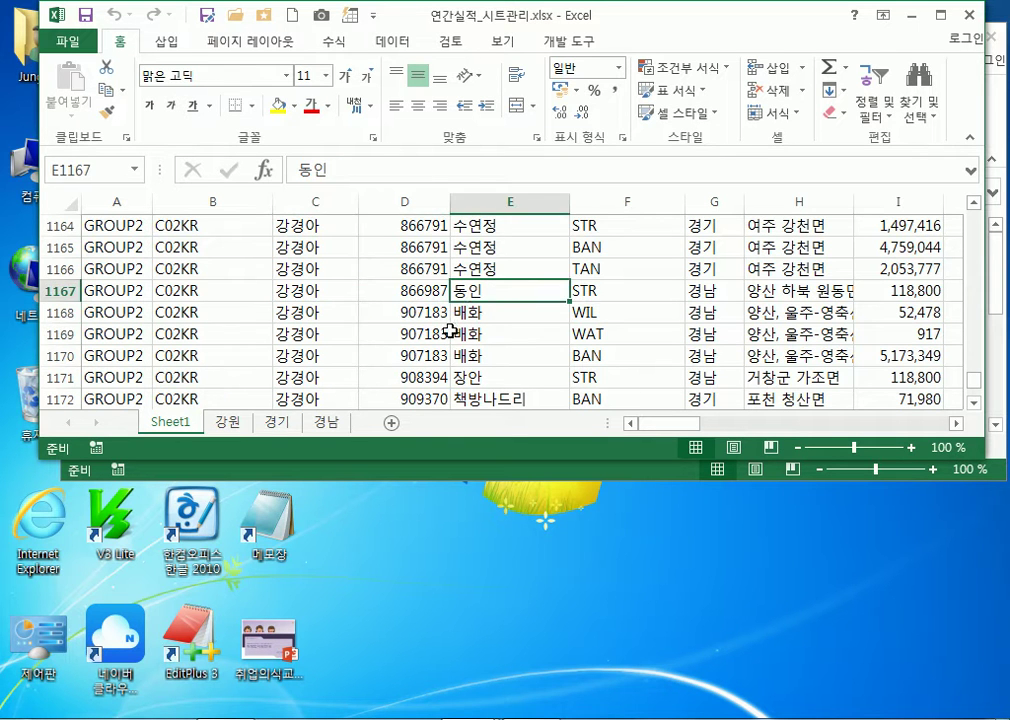
click(449, 333)
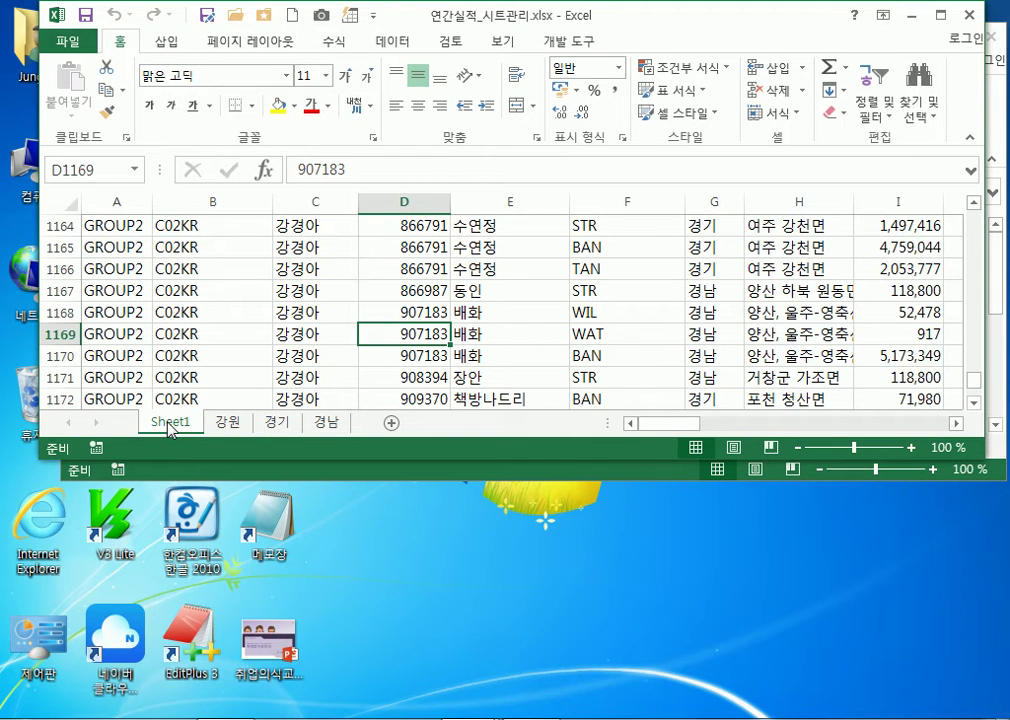
right_click(170, 429)
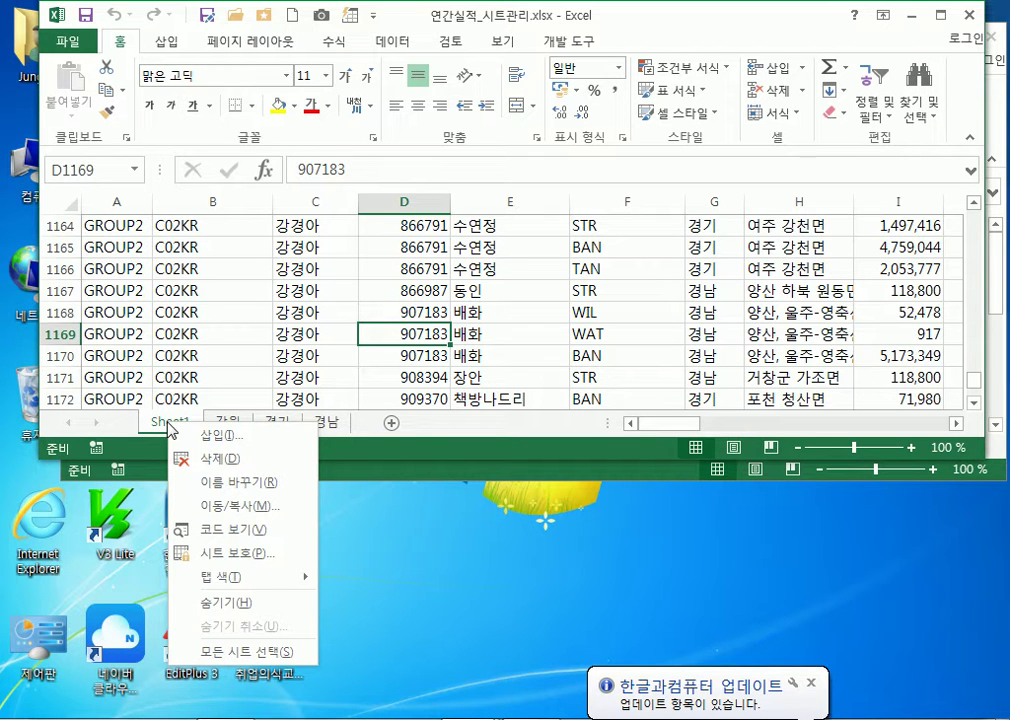
click(170, 428)
Rename the Sheet1 tab to 연간실적 and confirm with Enter
right_click(170, 428)
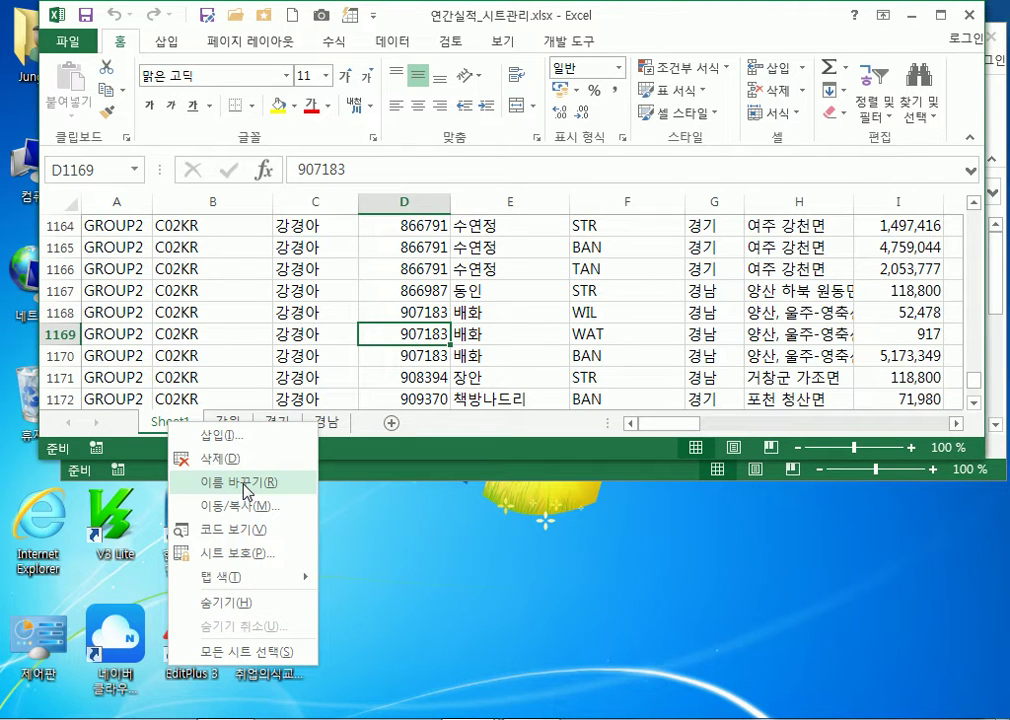
click(172, 425)
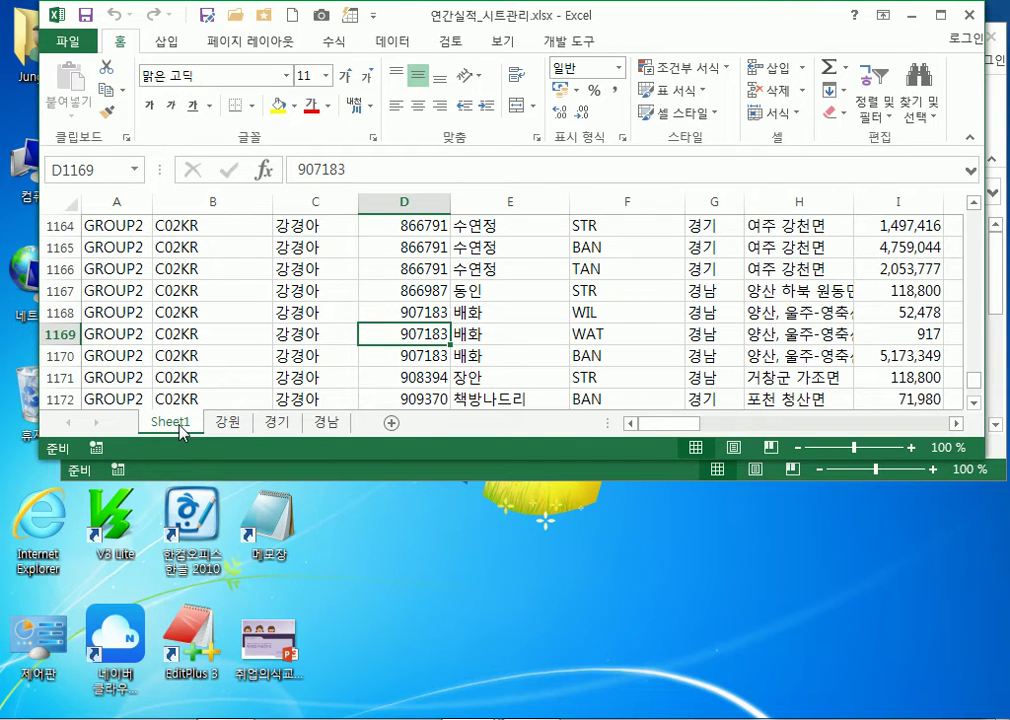
double_click(178, 427)
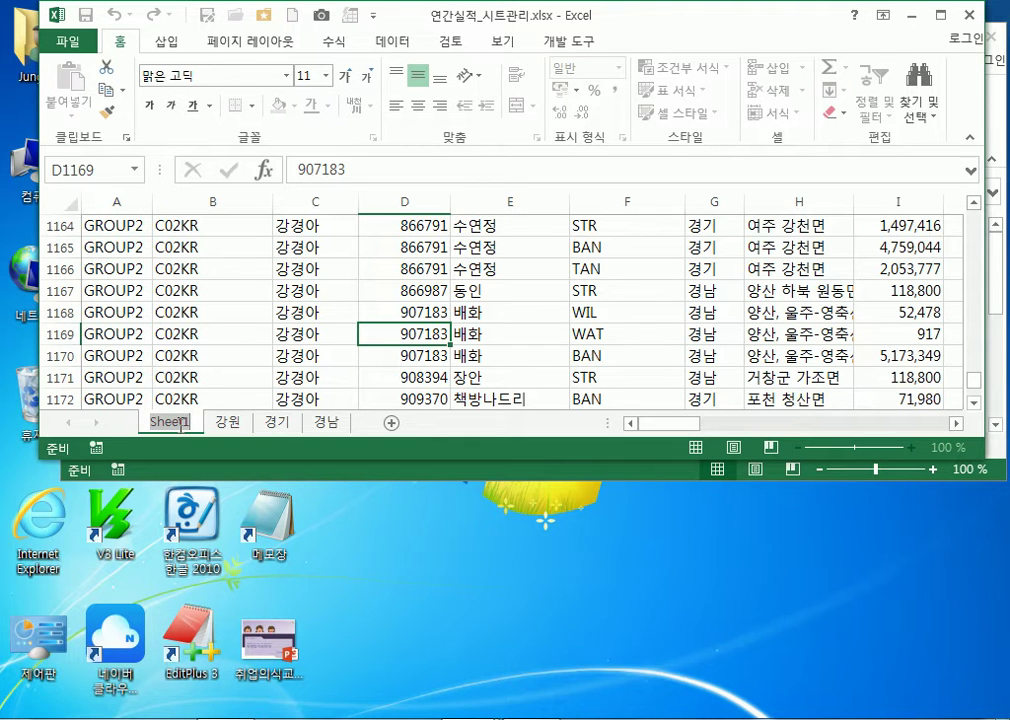
text(연가ㄴ실적)
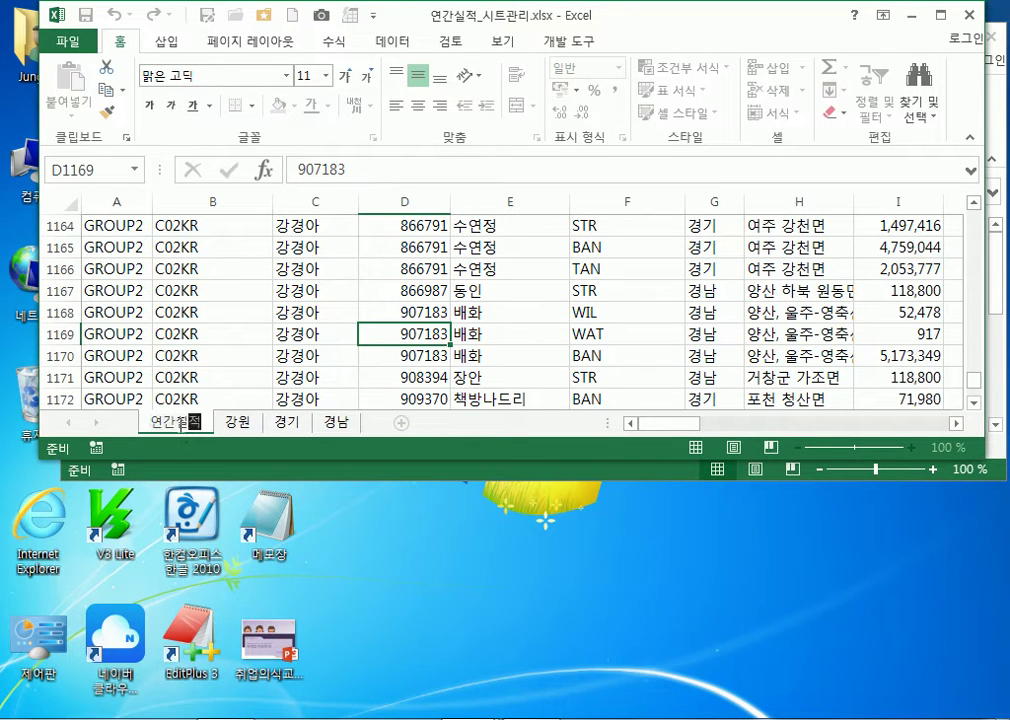
key(Return)
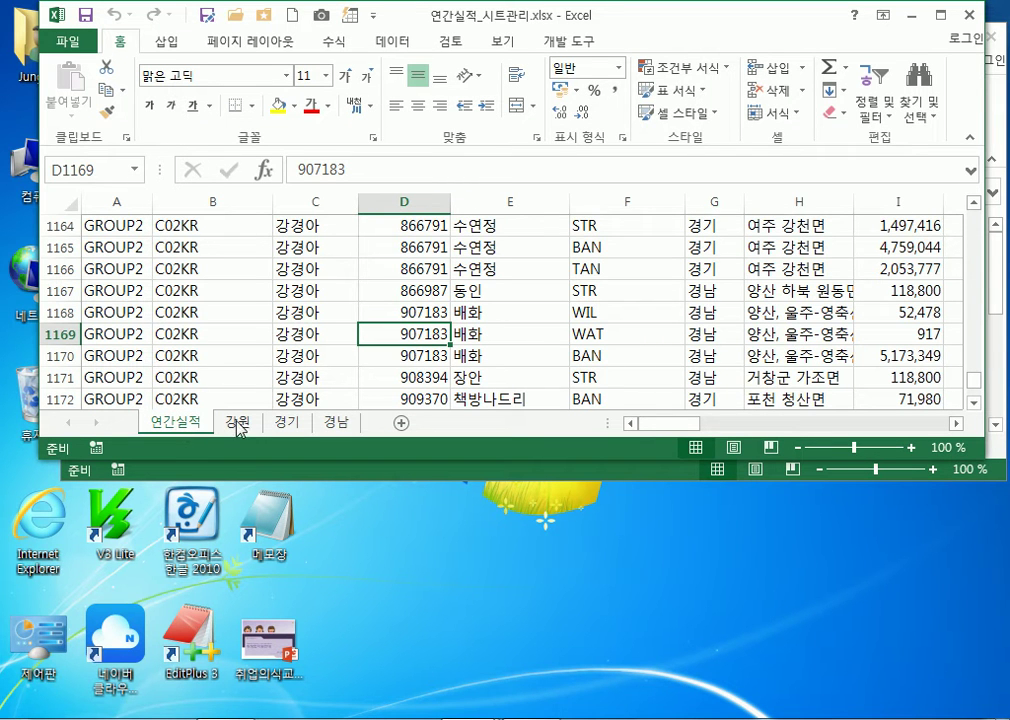
Review the 강원, 경기 and 경남 sheets, ending back on 연간실적
click(252, 427)
click(198, 421)
click(241, 424)
click(287, 423)
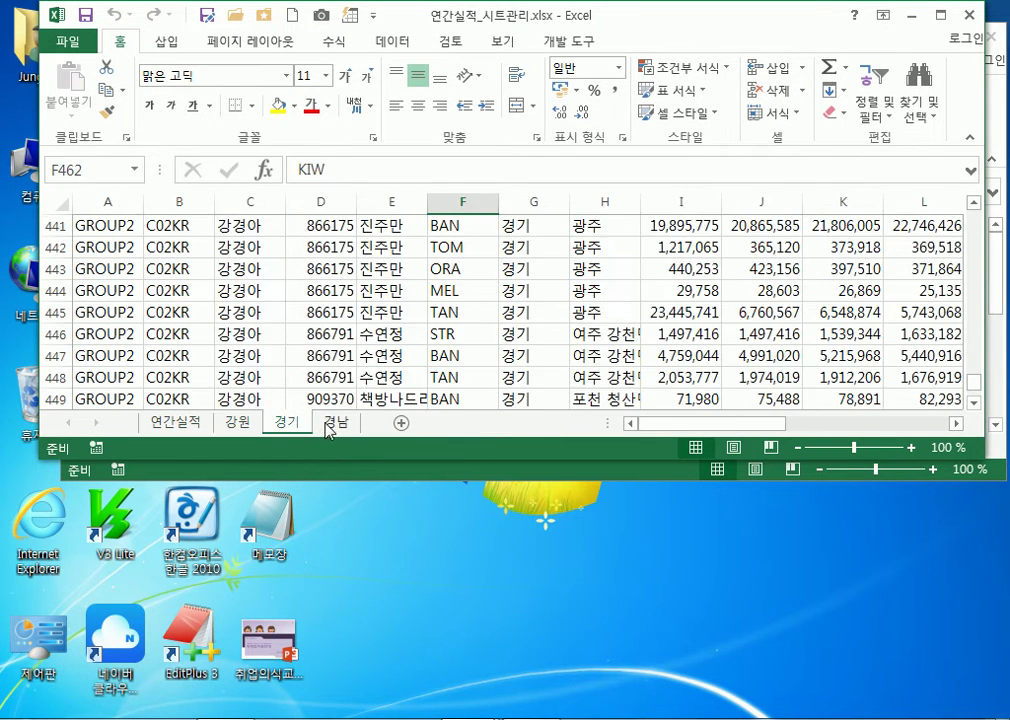
click(335, 425)
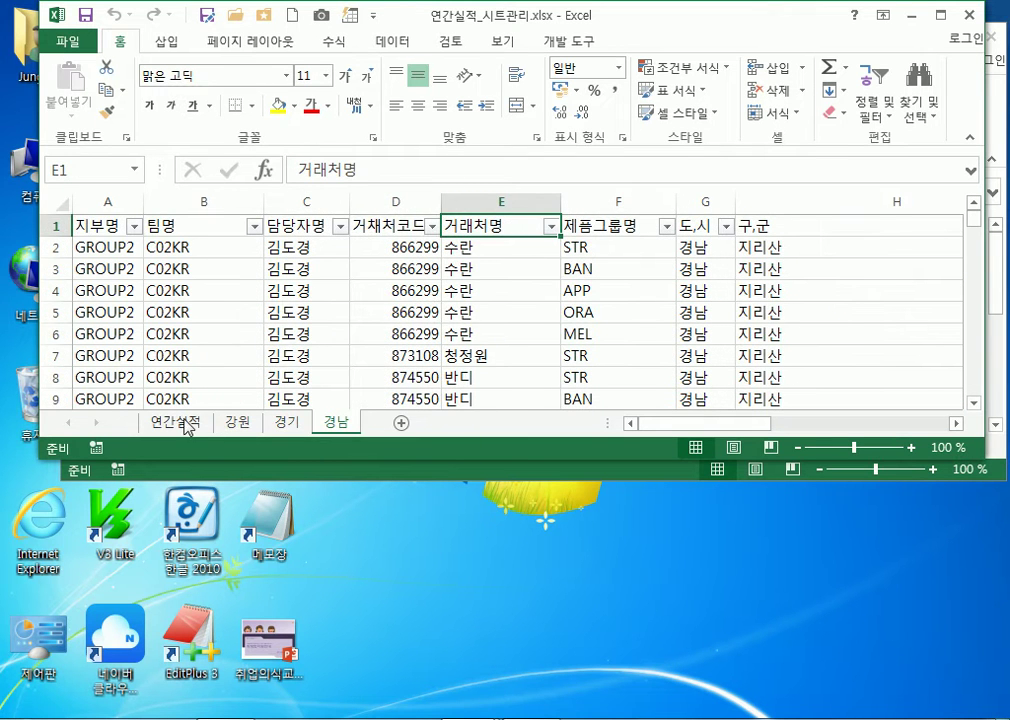
click(190, 421)
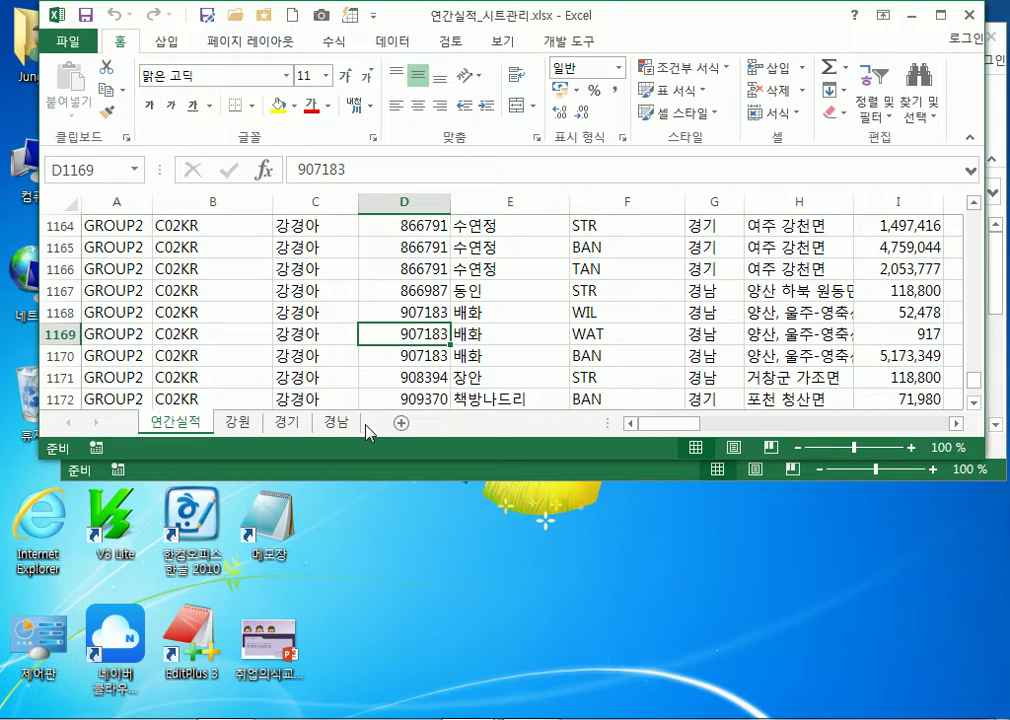
Move the 연간실적 sheet after 경남, then view 경남, 경기 and 강원
drag(194, 421, 381, 436)
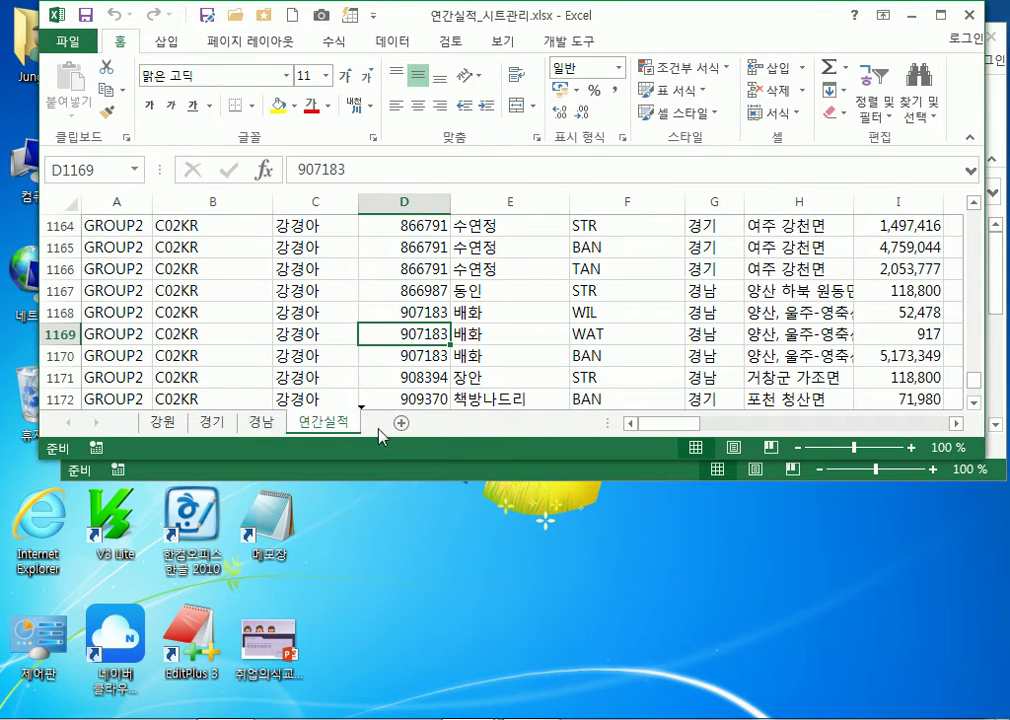
click(270, 424)
click(216, 421)
click(168, 421)
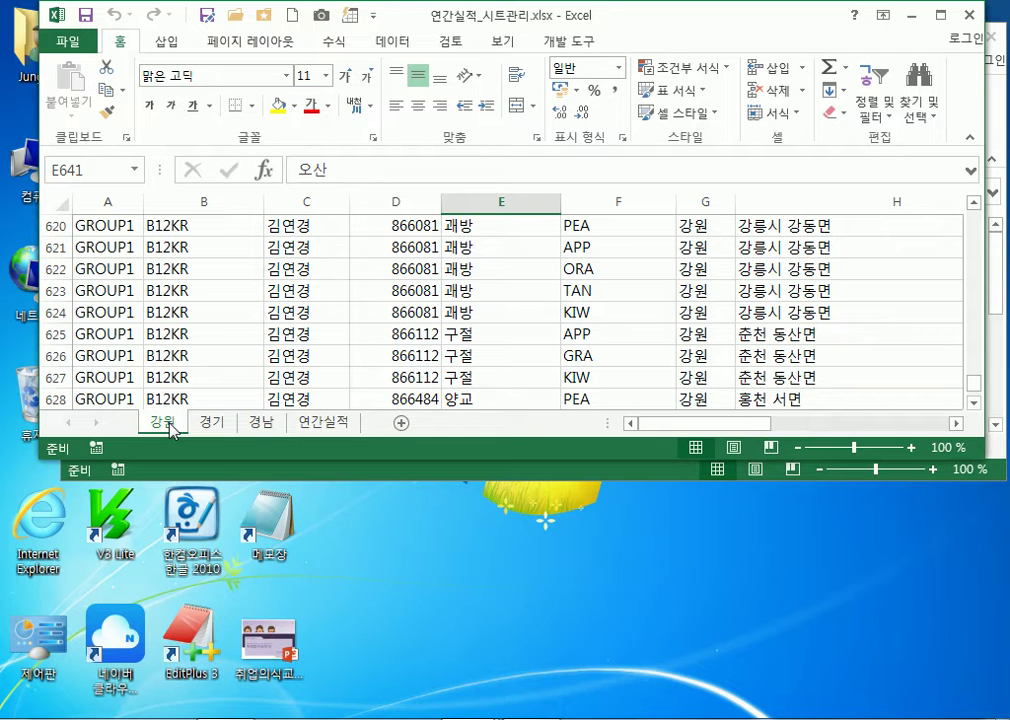
Move the 경기 sheet to the front, before 강원
mouse_move(330, 422)
mouse_down()
mouse_move(184, 428)
mouse_move(383, 424)
mouse_up()
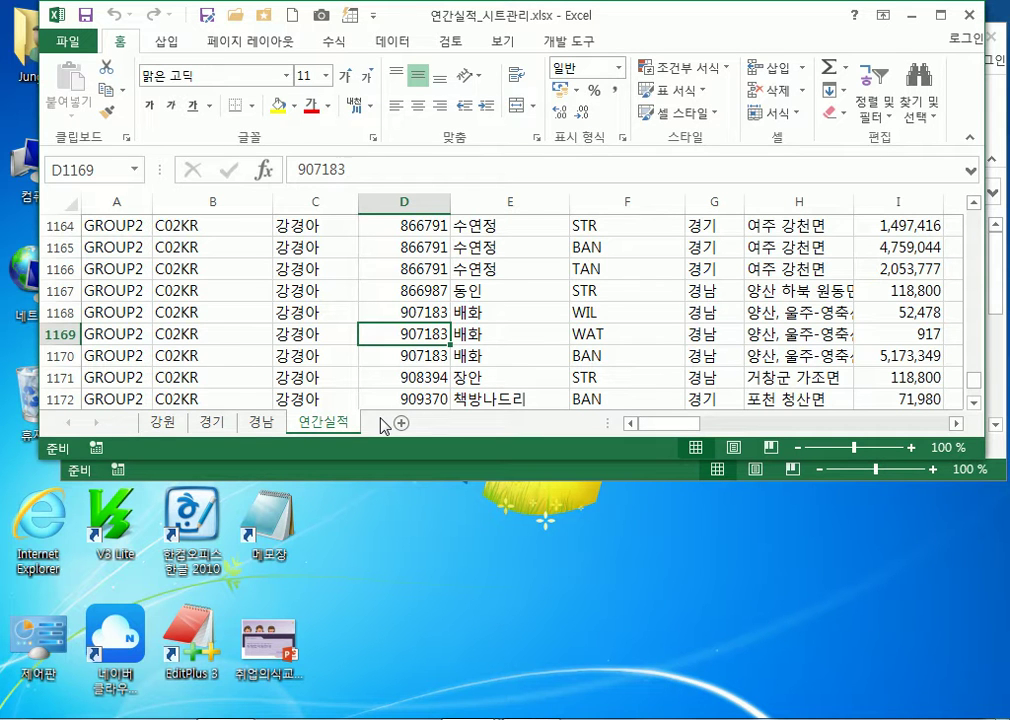
click(210, 424)
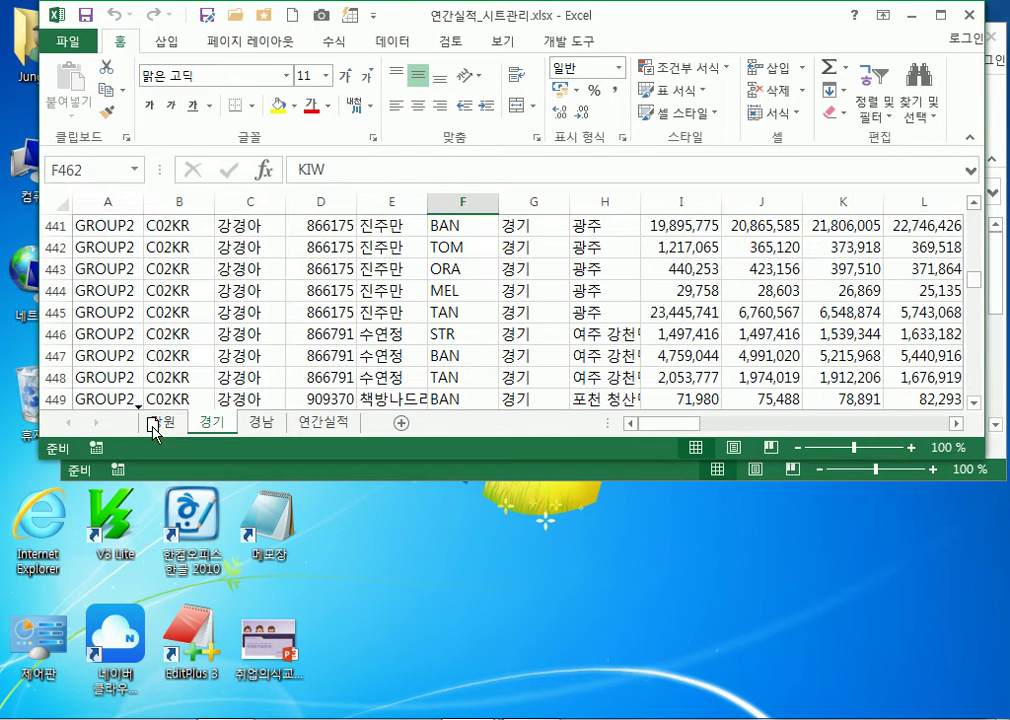
drag(157, 430, 160, 432)
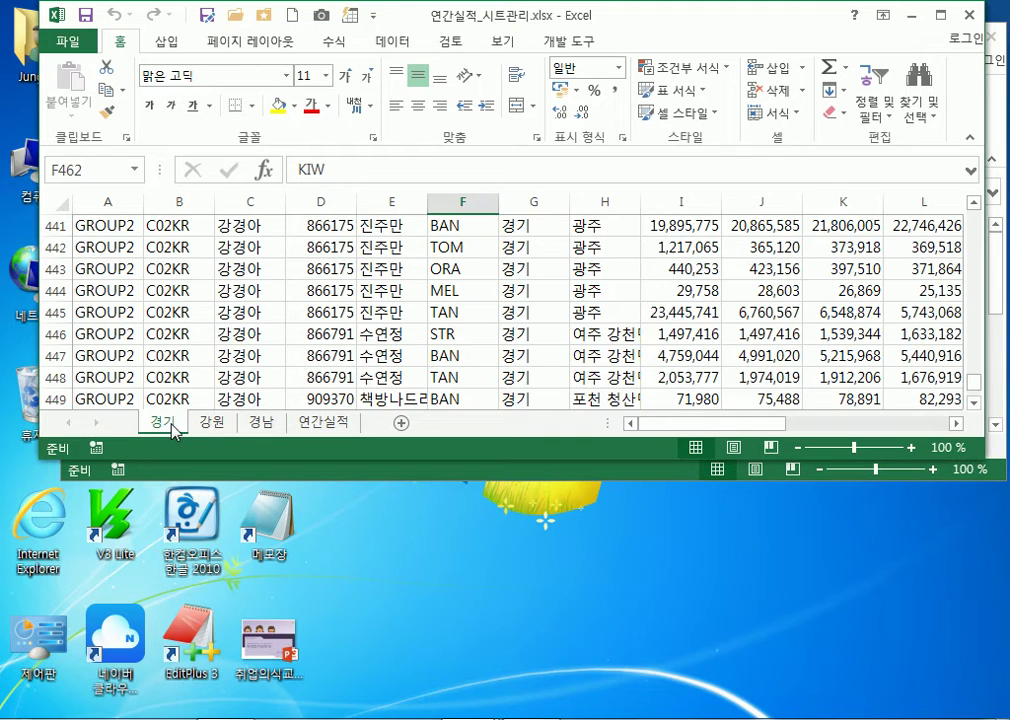
Check the new order 경기, 강원, 경남, 연간실적 by viewing each sheet
click(213, 426)
click(257, 425)
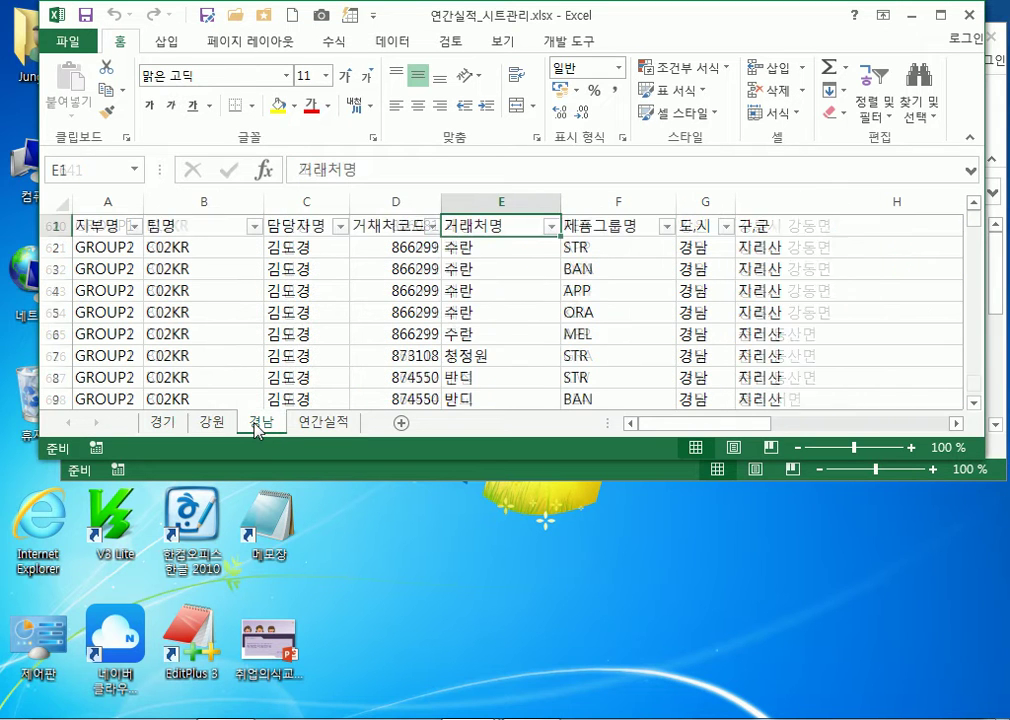
click(180, 428)
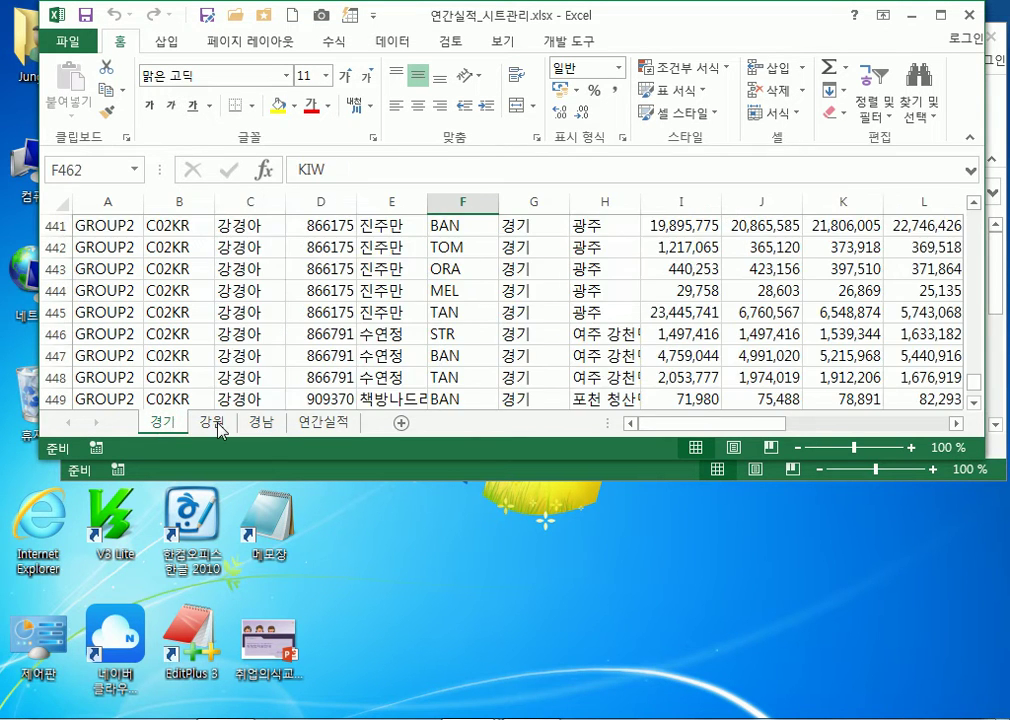
click(210, 426)
click(257, 425)
click(320, 428)
click(262, 427)
click(216, 425)
click(175, 427)
Browse the Formulas, Page Layout and Insert ribbons, then give the 경기 tab a red colour
click(330, 45)
click(203, 46)
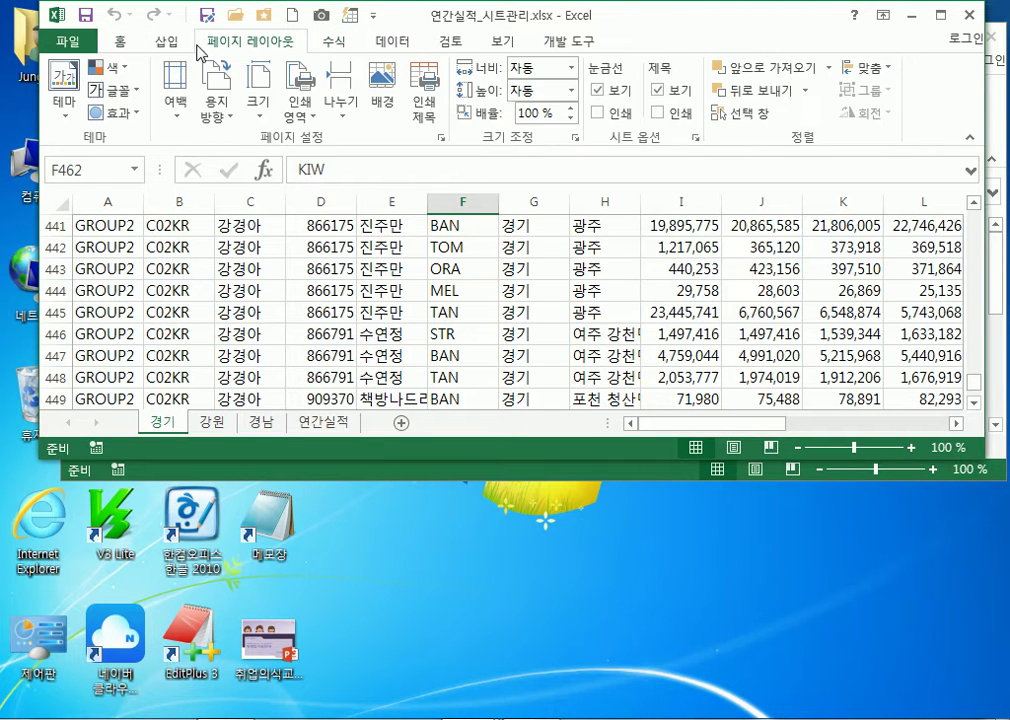
click(168, 44)
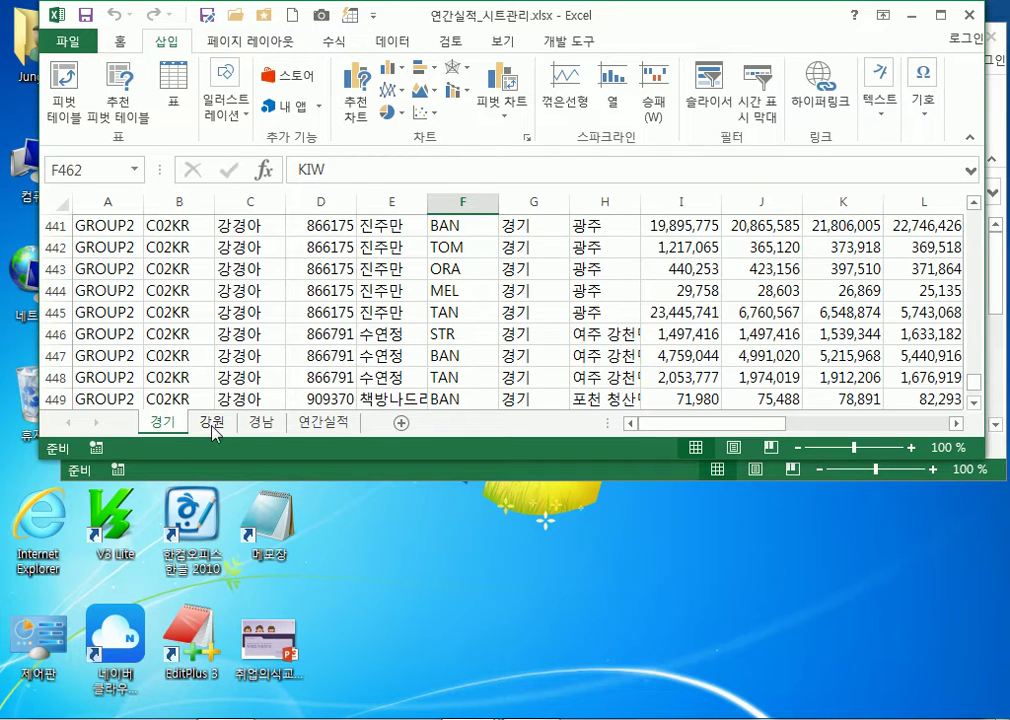
right_click(160, 423)
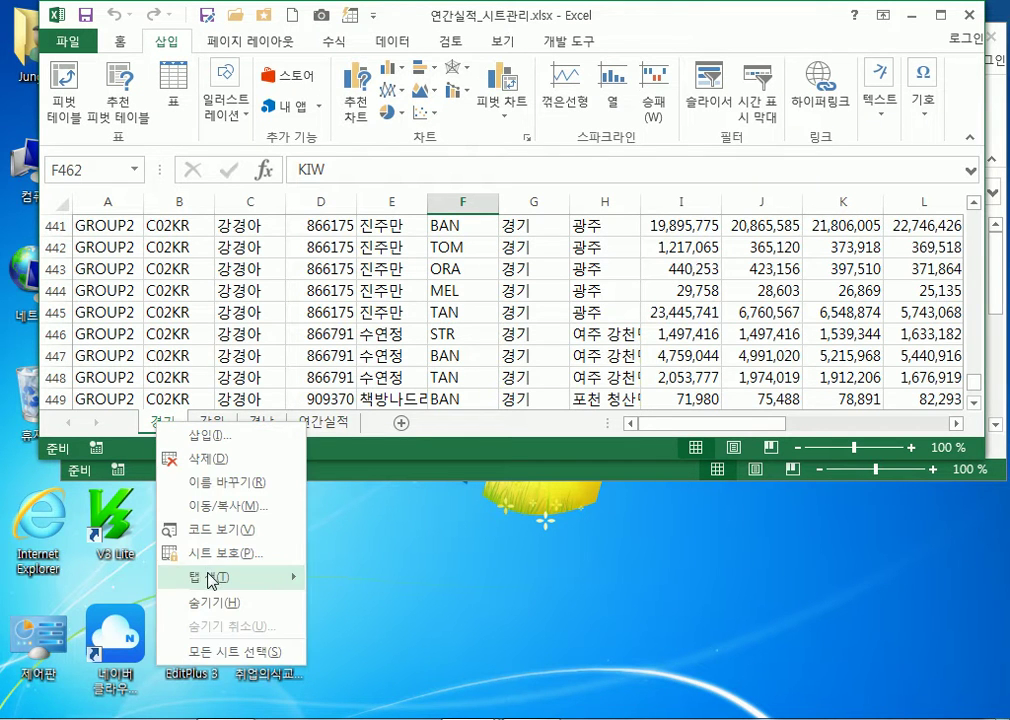
mouse_move(232, 578)
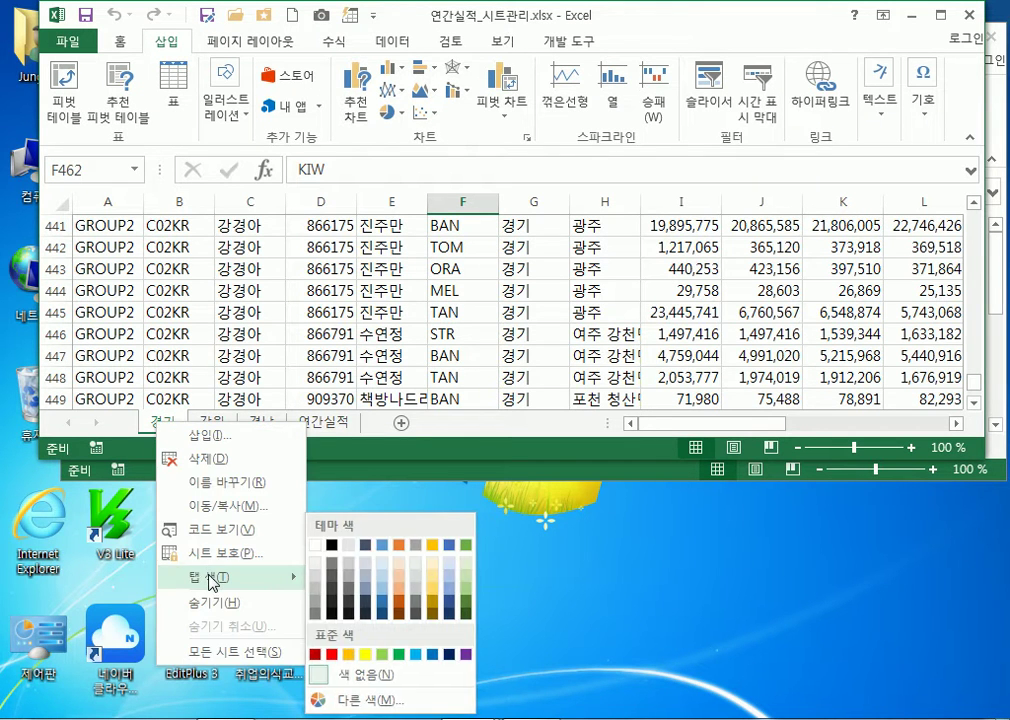
click(316, 654)
Give the 강원 sheet tab a blue colour
click(212, 425)
right_click(213, 427)
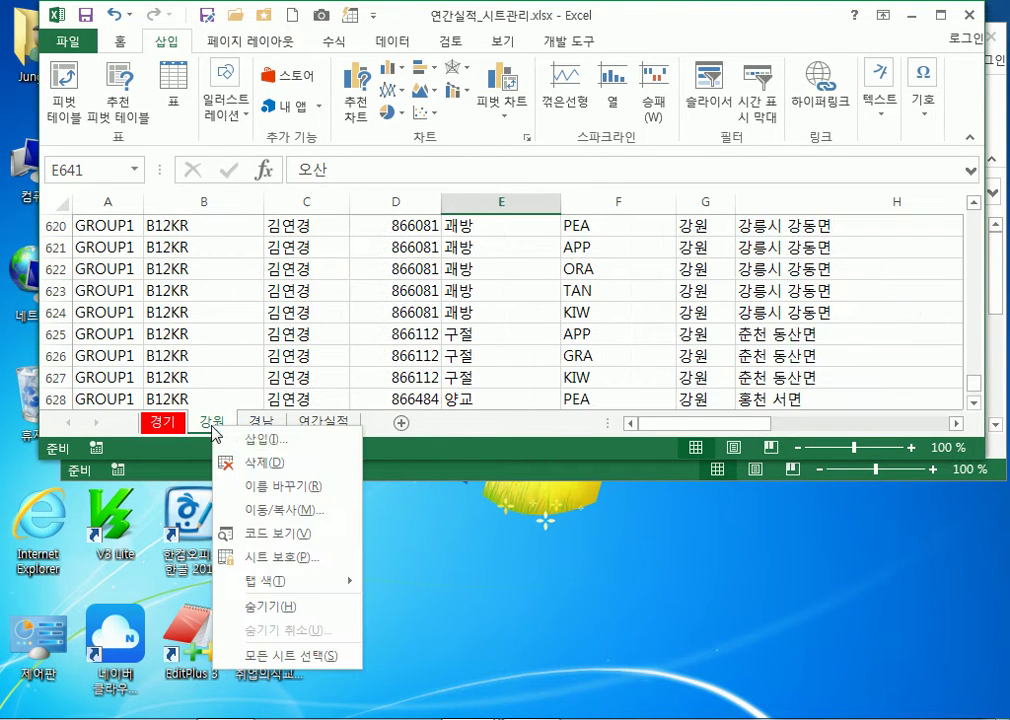
mouse_move(343, 582)
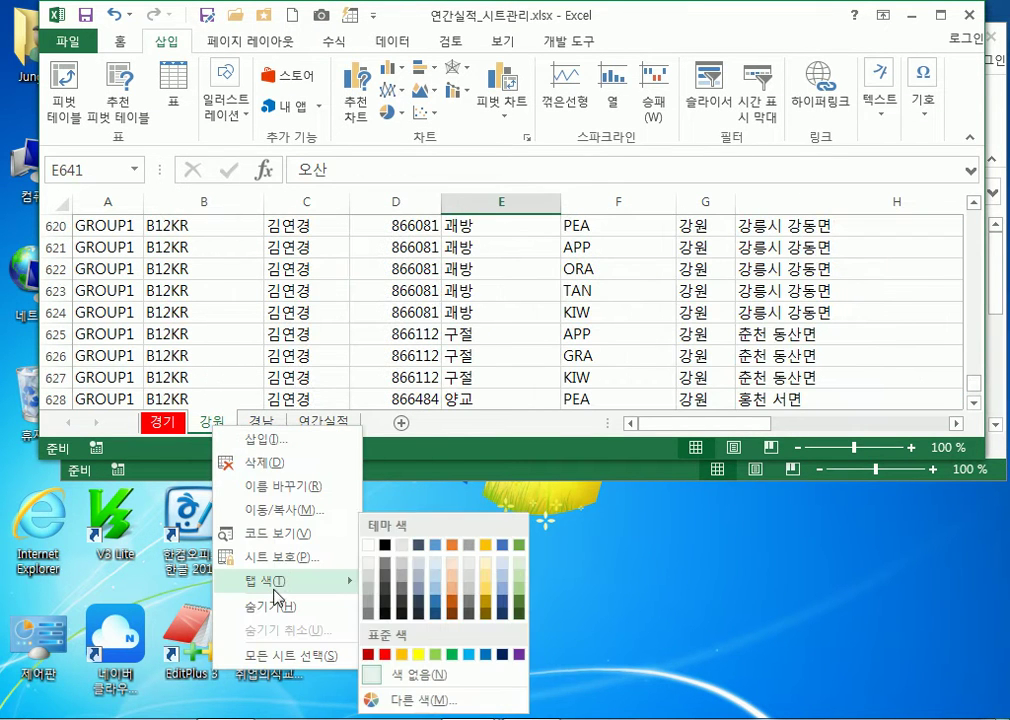
click(473, 655)
Give the 경남 sheet tab a yellow colour and return to 연간실적
click(271, 426)
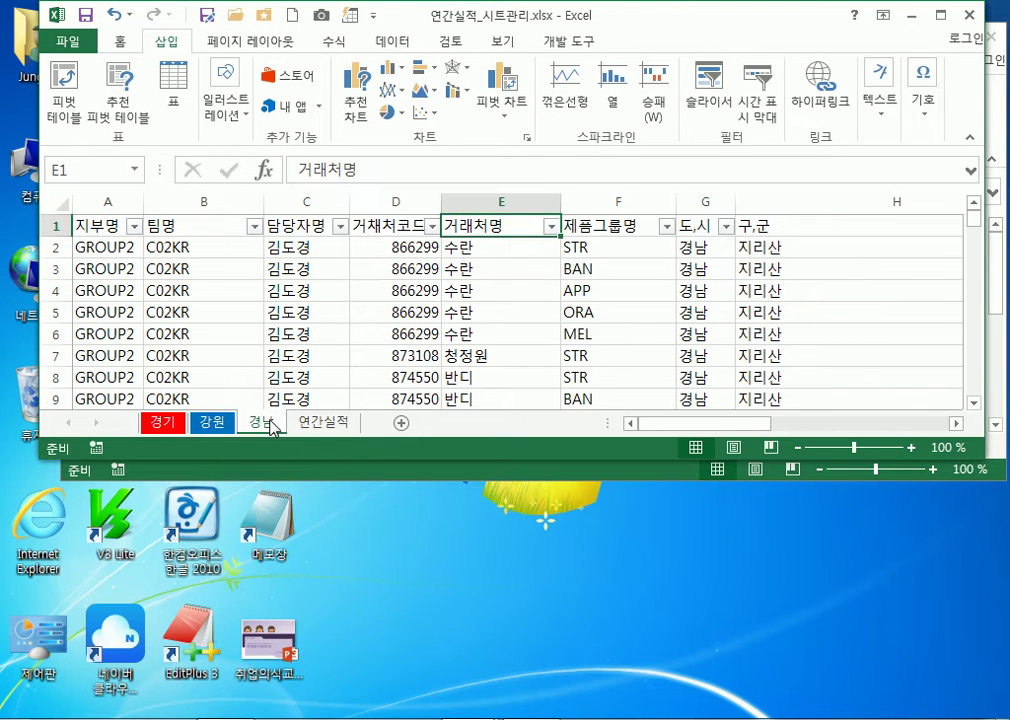
right_click(271, 426)
mouse_move(362, 584)
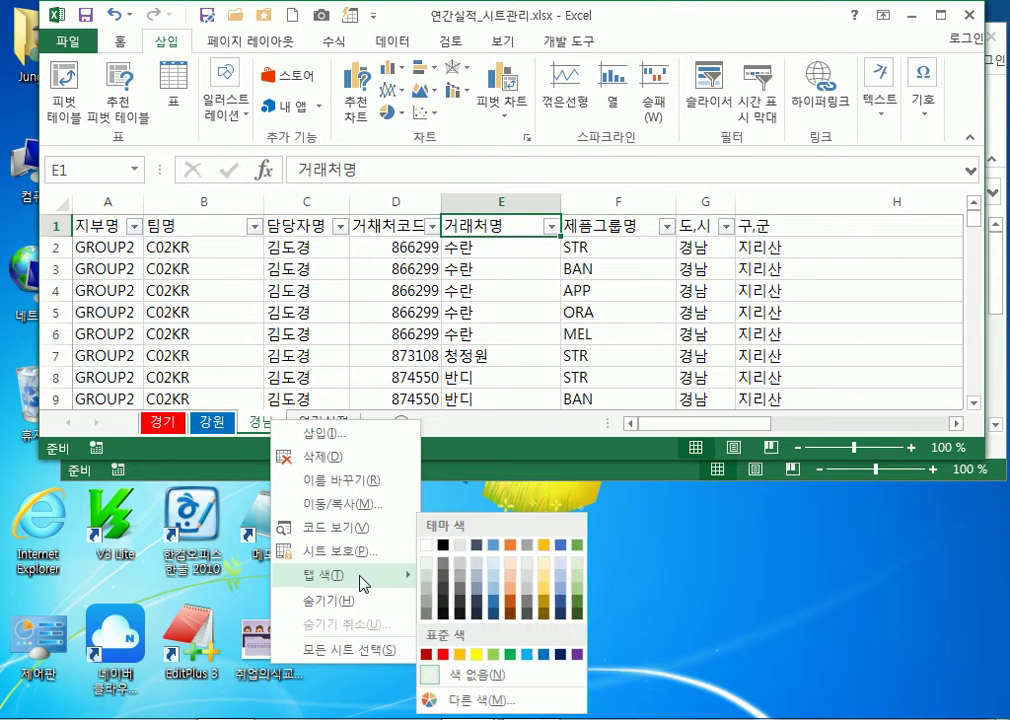
click(479, 655)
click(332, 426)
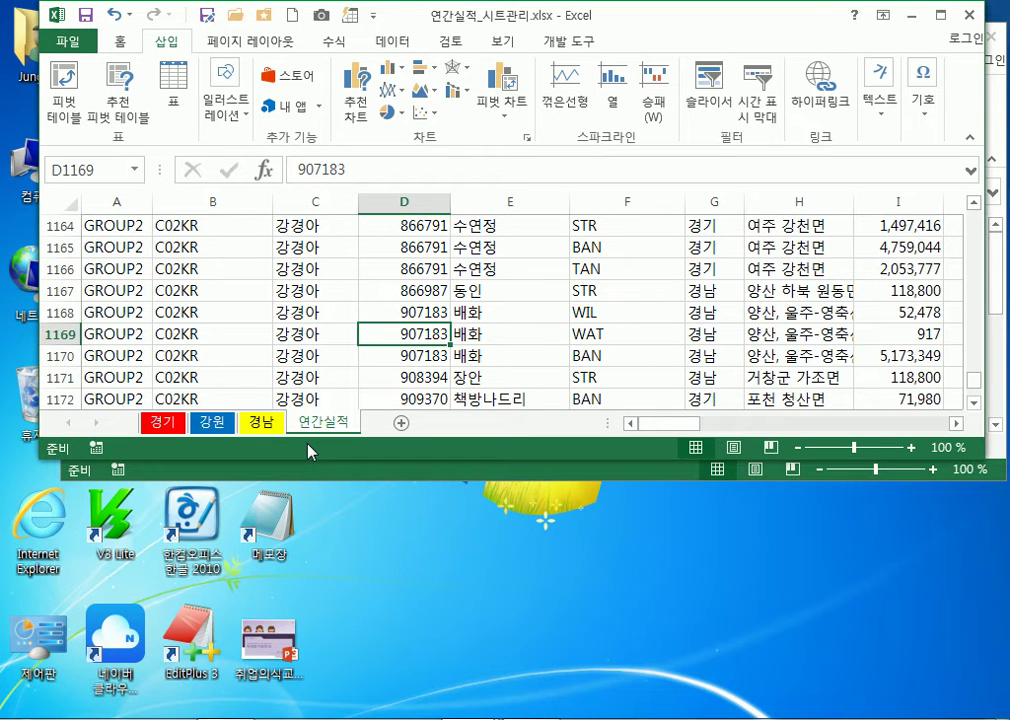
View the red 경기 and blue 강원 sheets, returning to 연간실적 each time
click(152, 424)
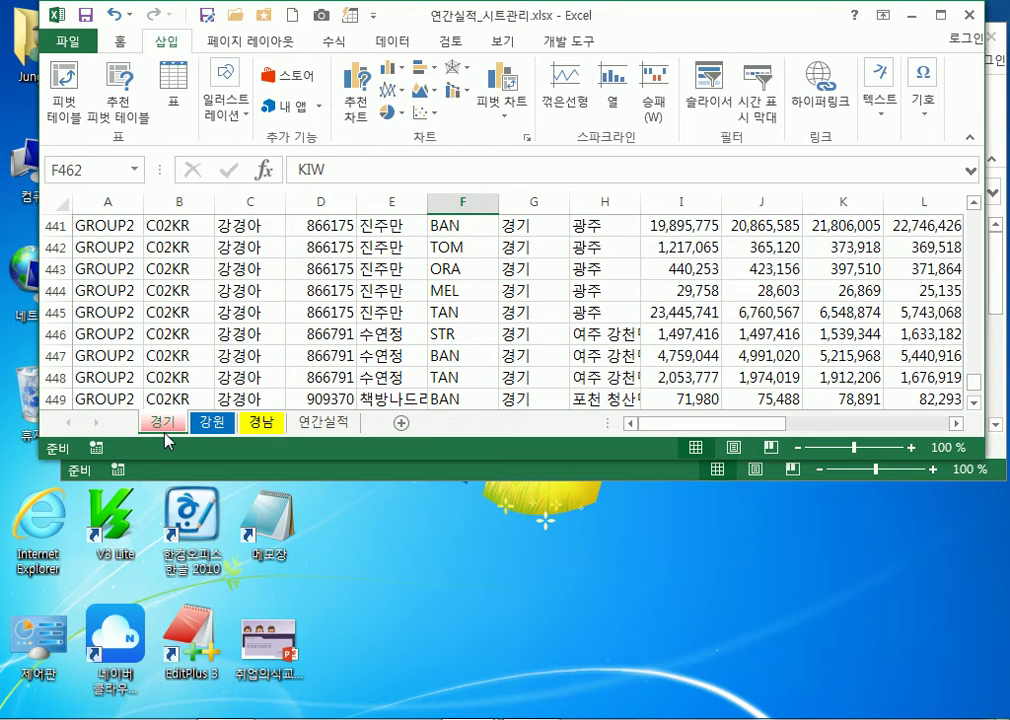
click(340, 425)
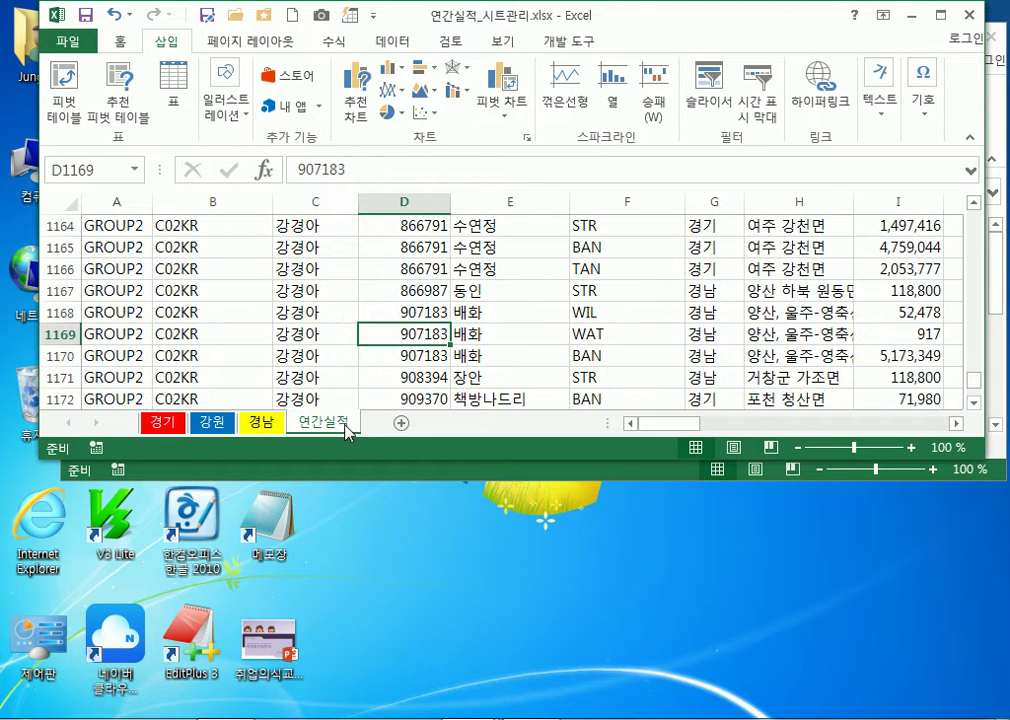
click(205, 424)
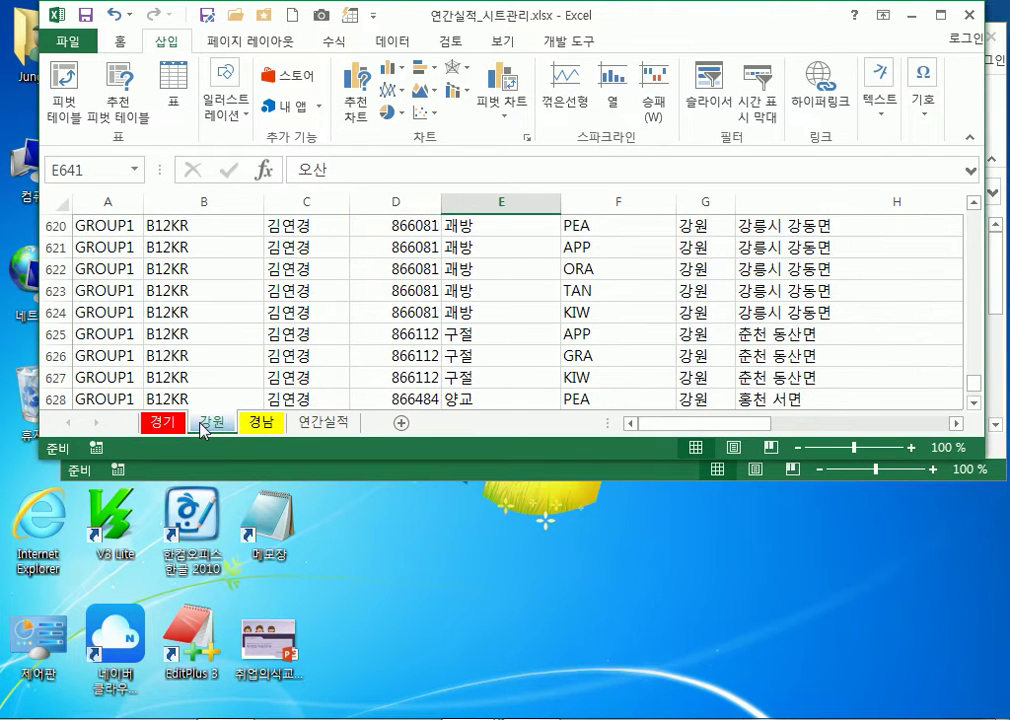
click(343, 427)
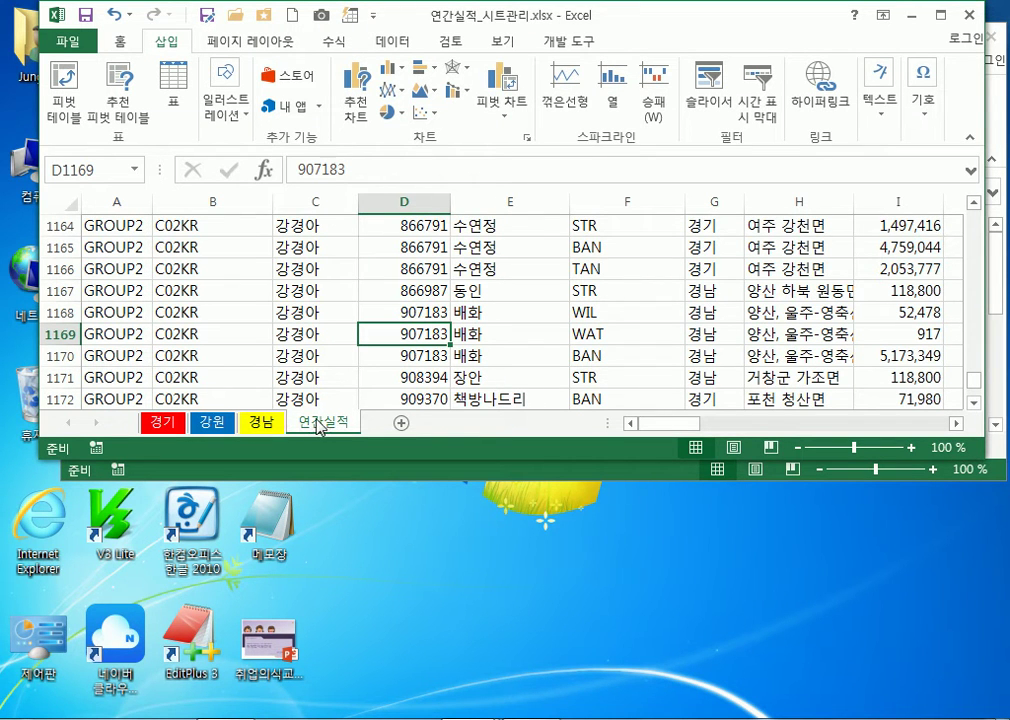
Cycle through 경남, 강원 and 경기 again, then maximize the Excel window
click(261, 422)
click(211, 422)
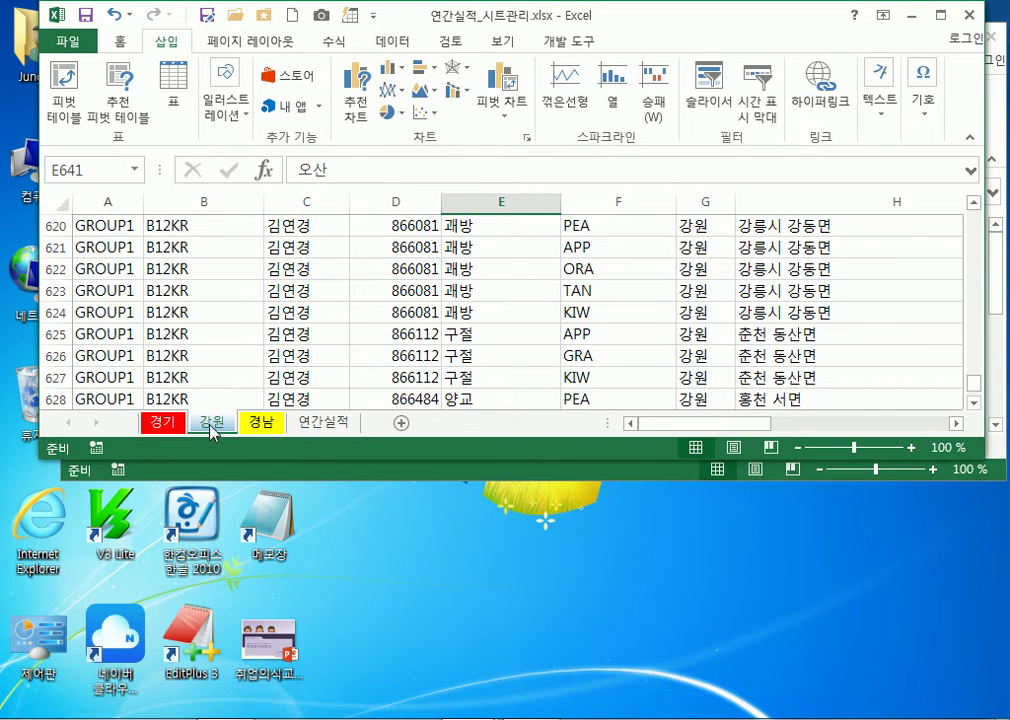
click(162, 422)
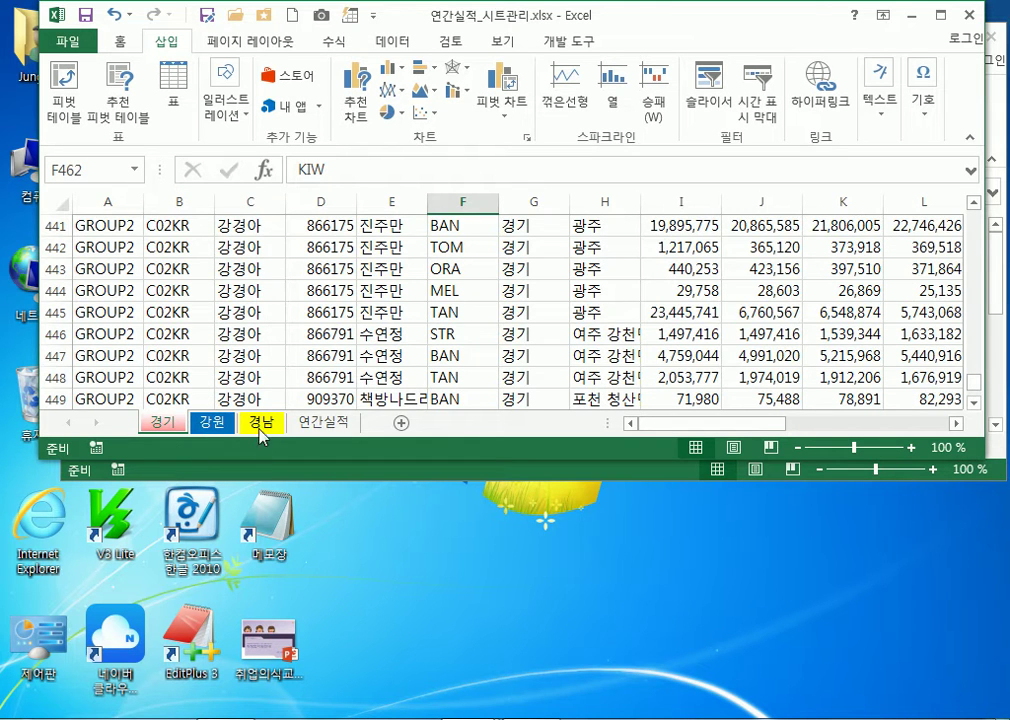
click(320, 423)
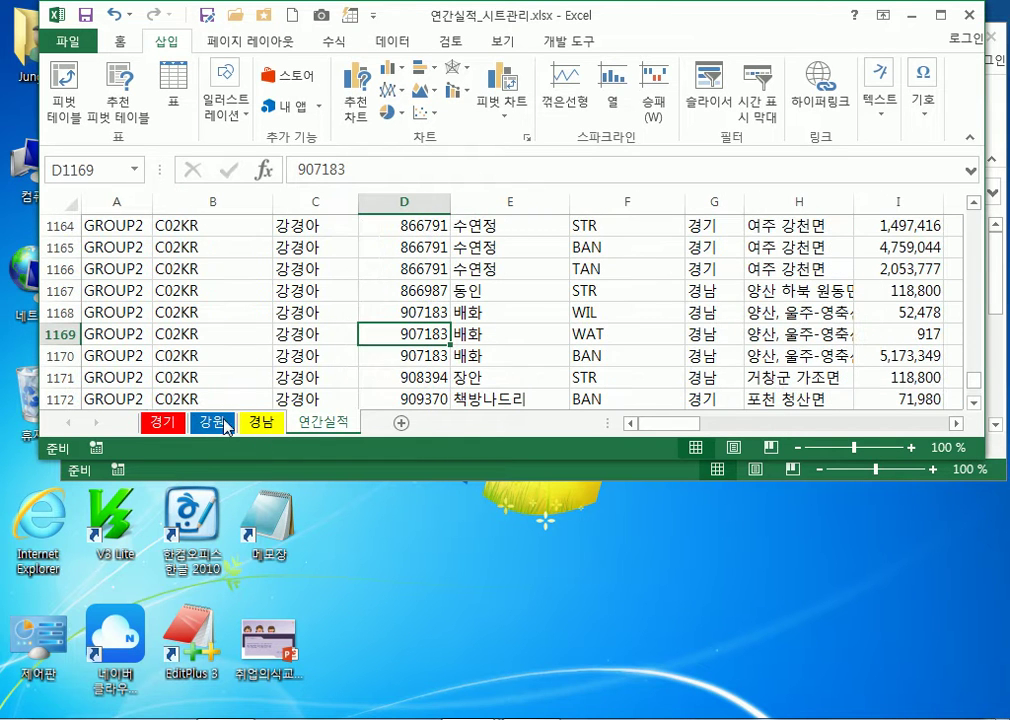
click(165, 426)
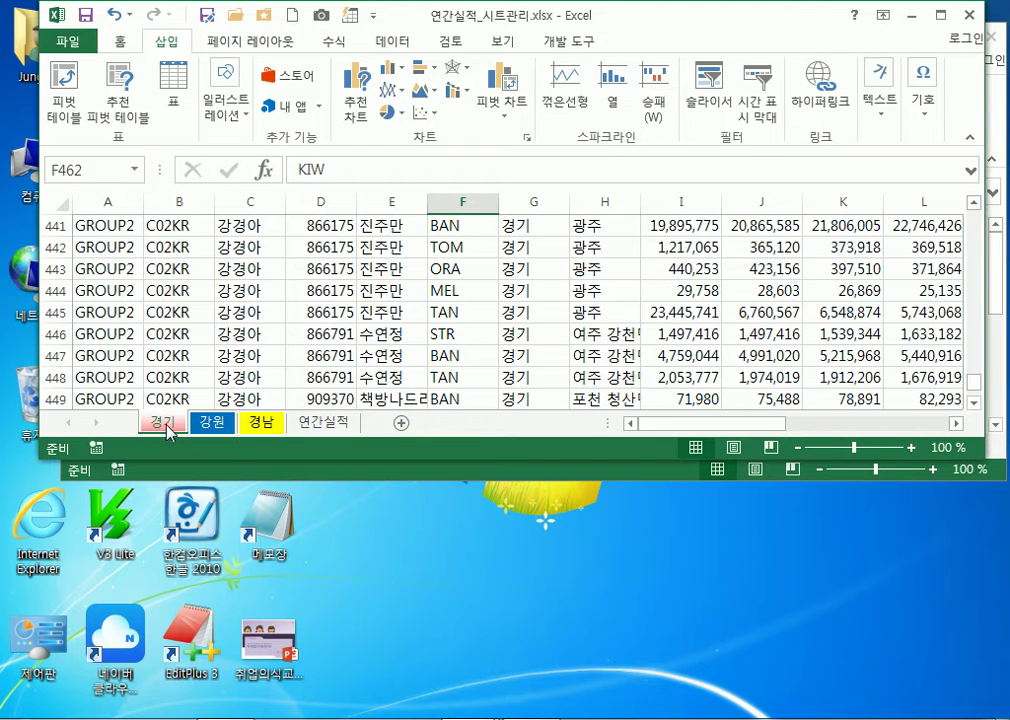
click(321, 422)
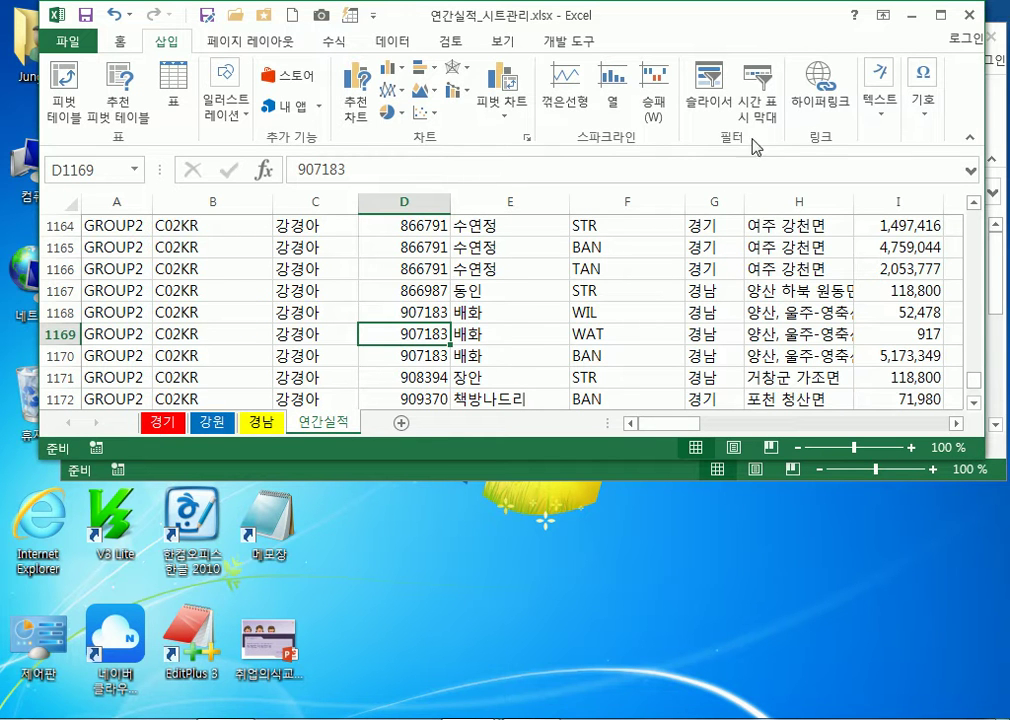
click(938, 15)
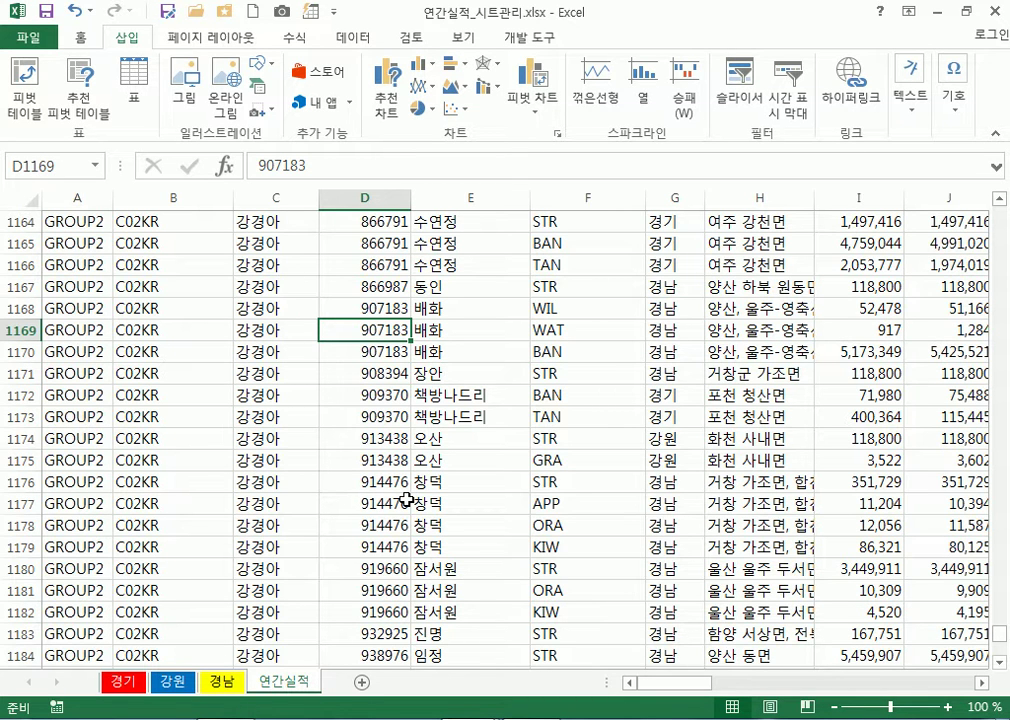
Select cell F396, then jump back to A1 with Ctrl+Home
scroll(407, 500, up, 20)
scroll(401, 497, up, 19)
drag(1002, 575, 615, 348)
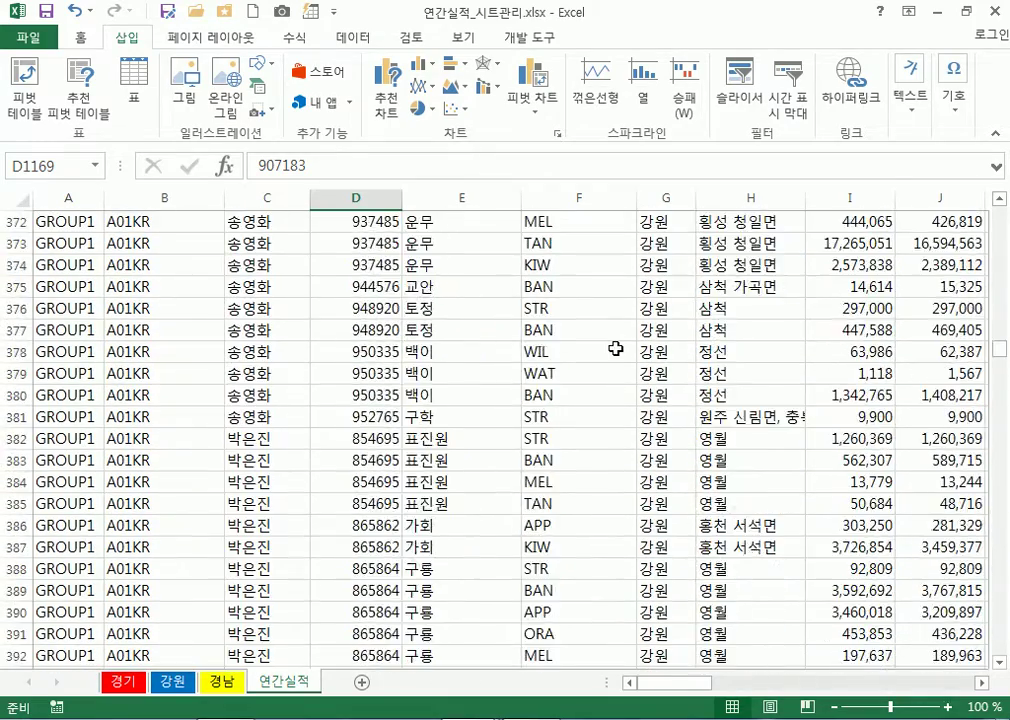
scroll(615, 348, down, 2)
click(614, 349)
scroll(614, 349, down, 18)
scroll(612, 370, up, 8)
scroll(610, 388, up, 15)
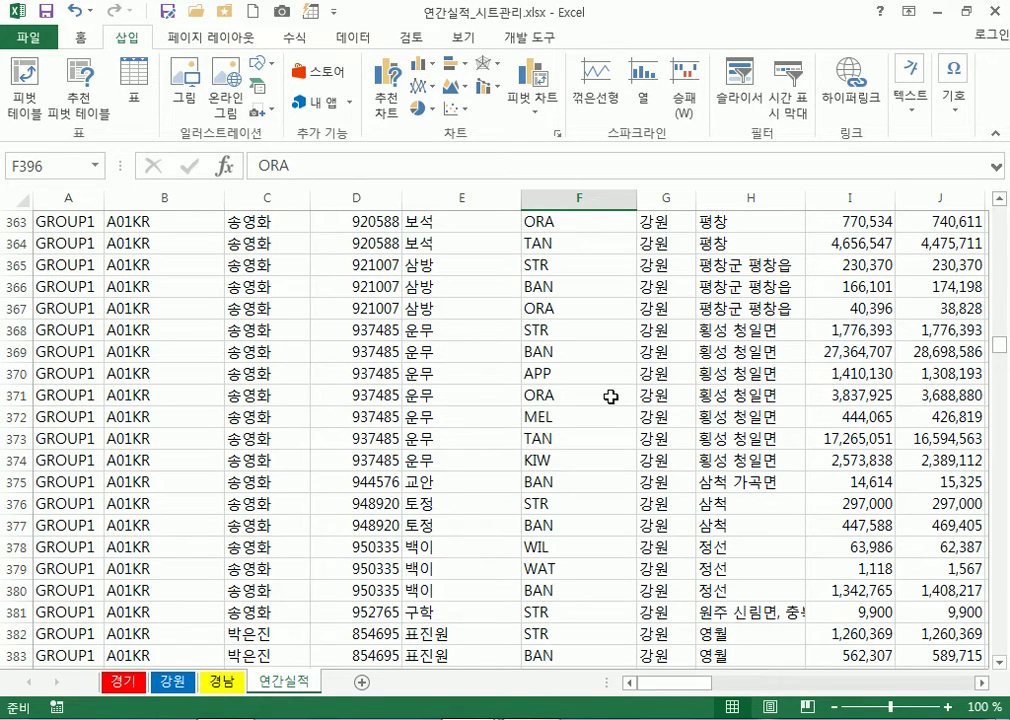
key(ctrl+Home)
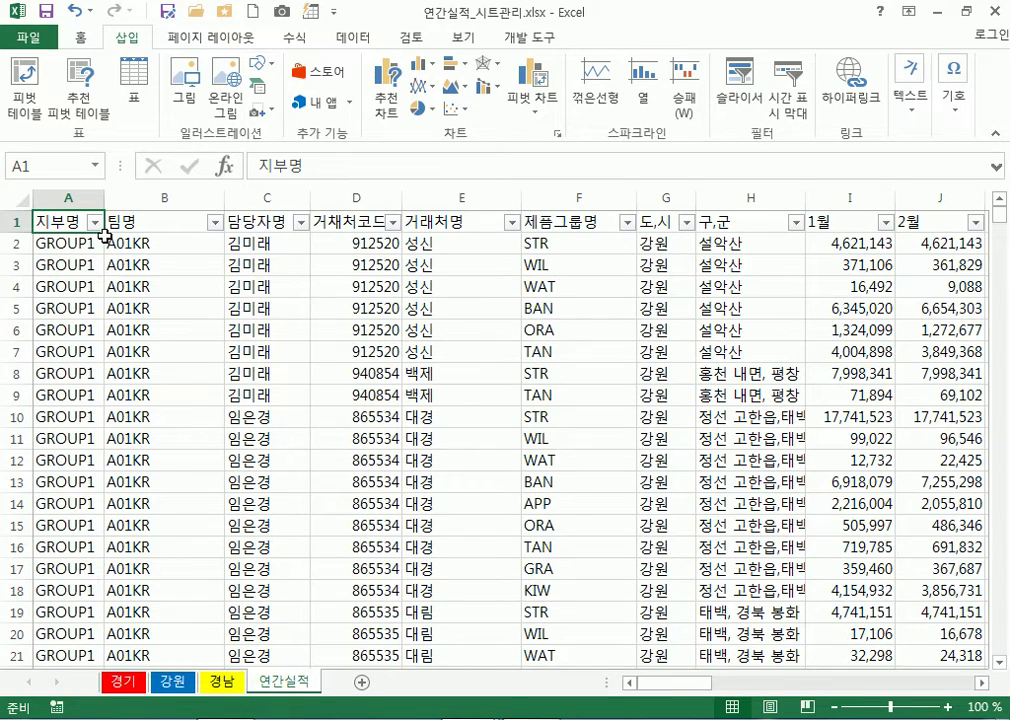
Jump to last data row 1220 with Ctrl+Down, then to column U with Ctrl+Right
scroll(151, 293, down, 7)
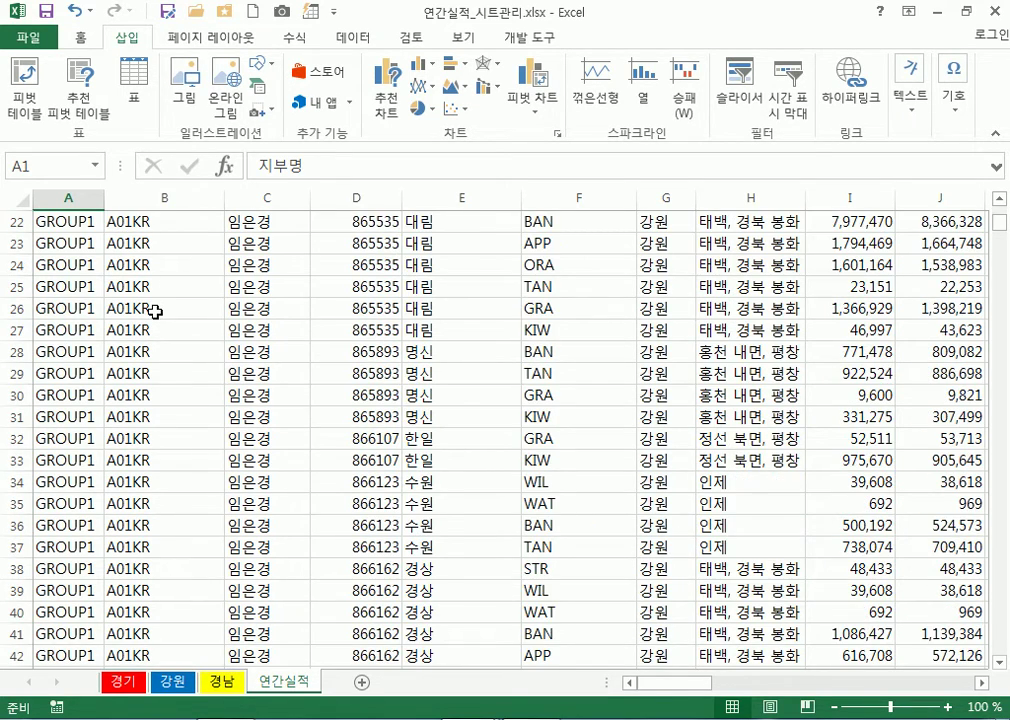
scroll(155, 312, down, 12)
scroll(160, 315, up, 19)
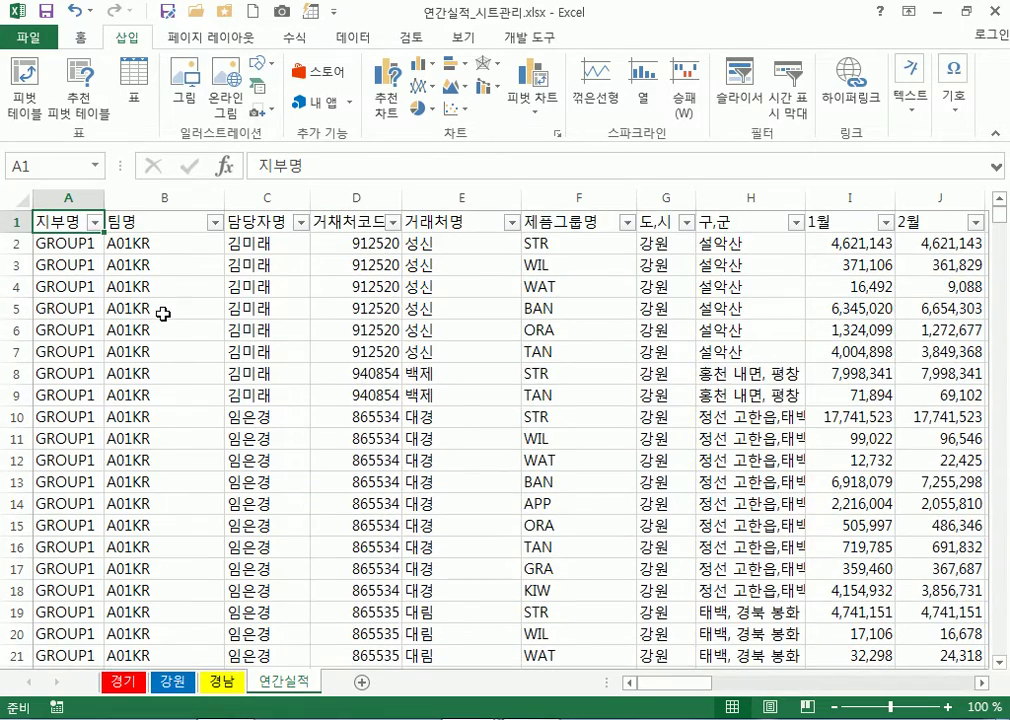
key(ctrl+Down)
scroll(165, 312, down, 6)
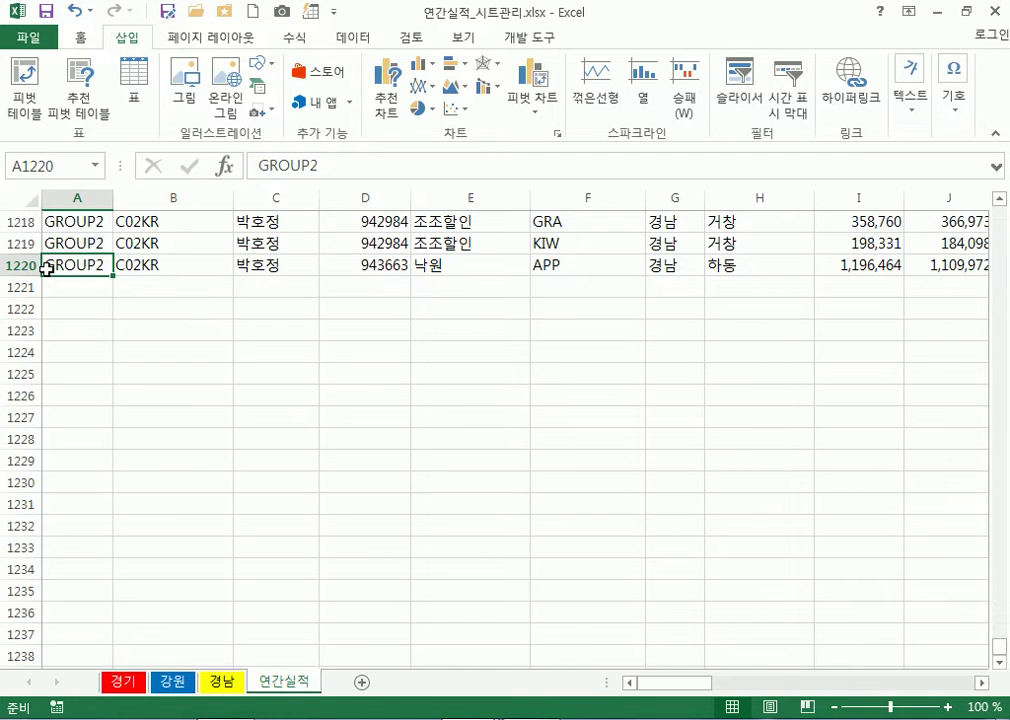
key(ctrl+Right)
scroll(875, 320, up, 2)
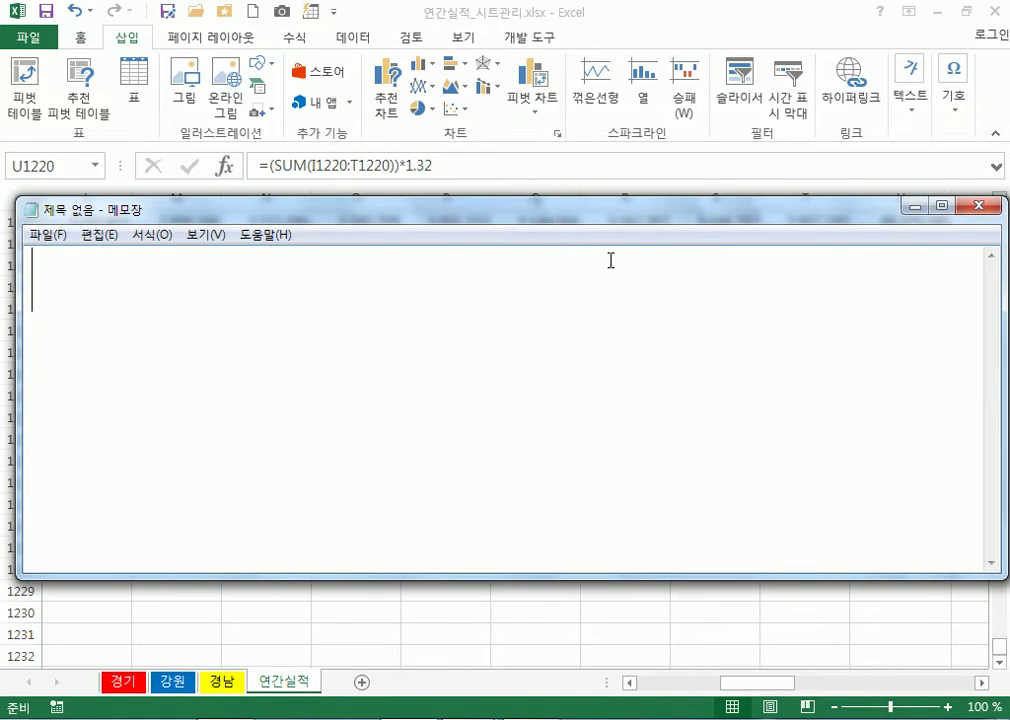
Type the heading 엑셀에서 특정 셀로 이동하기, set Notepad's font size to 26, and return to Excel
text(엑셀엣)
text(서 특정 셀로)
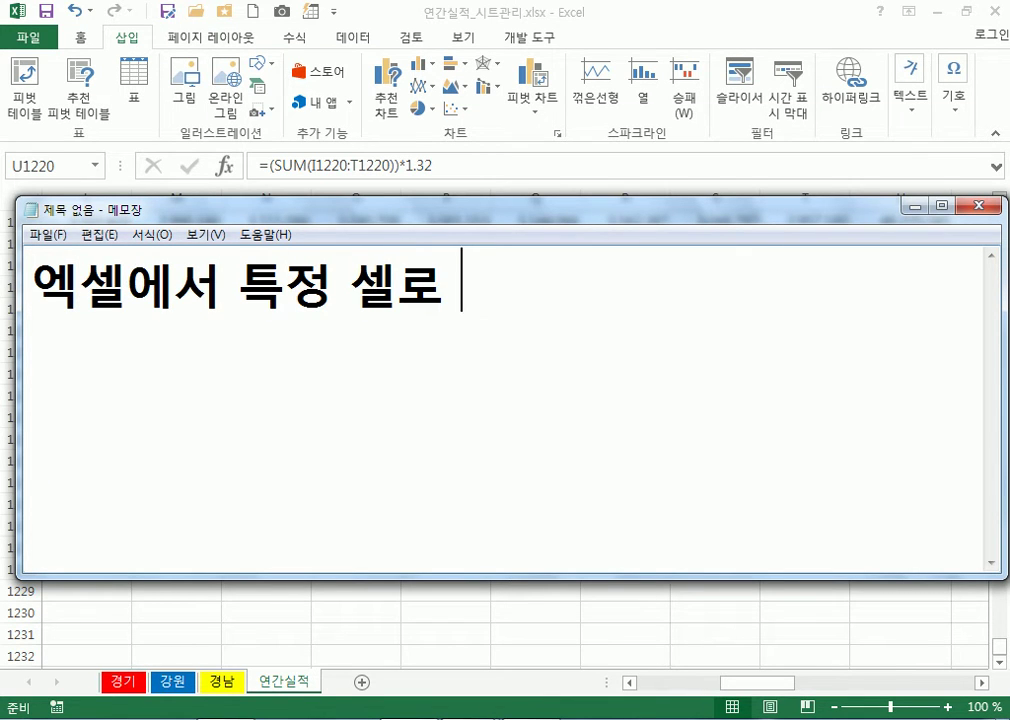
text( 이동하기)
key(Return)
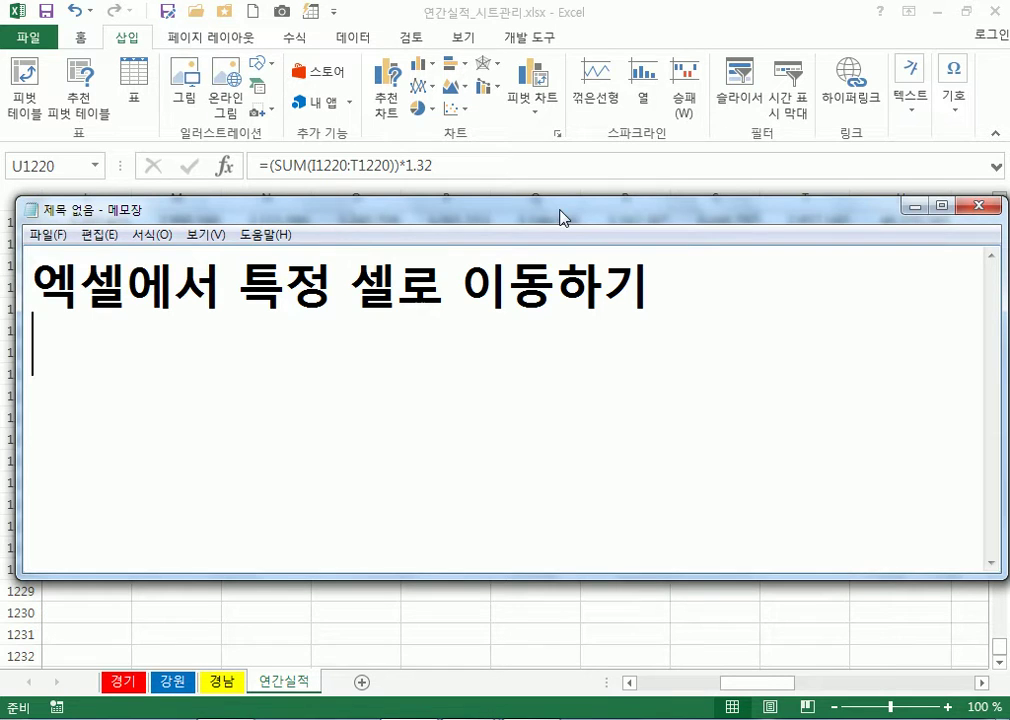
click(150, 234)
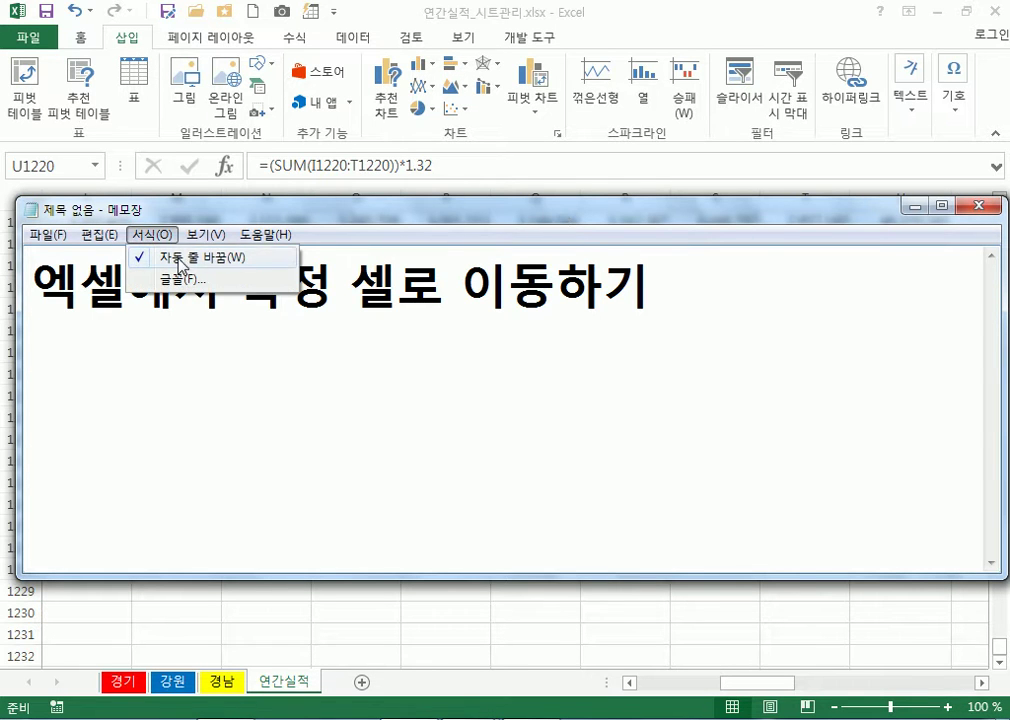
click(188, 280)
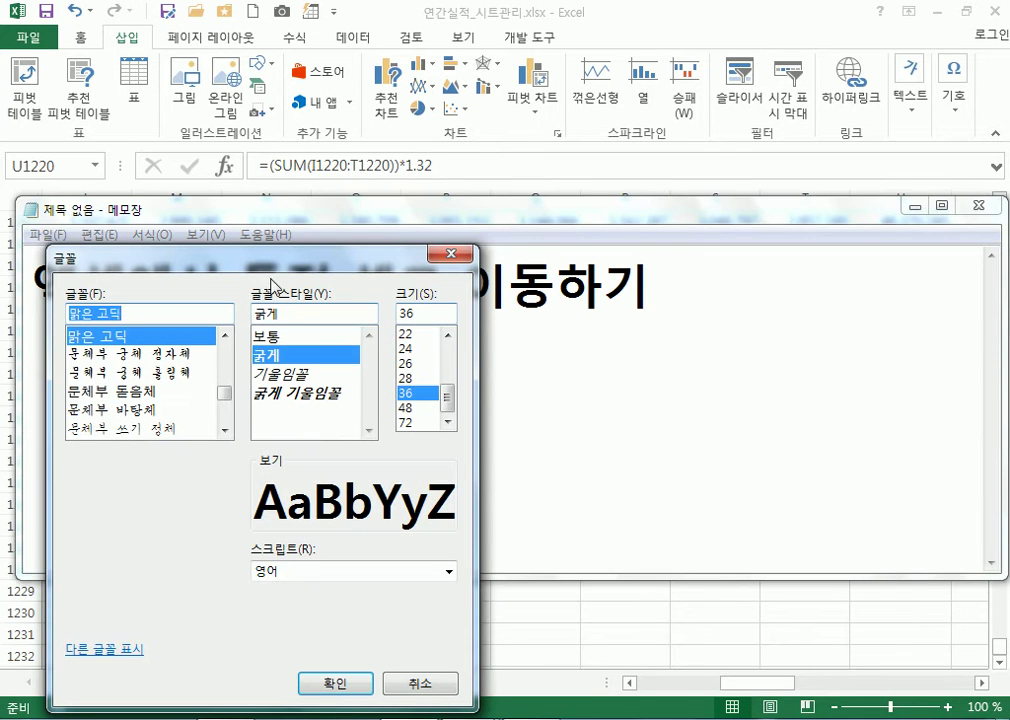
click(410, 364)
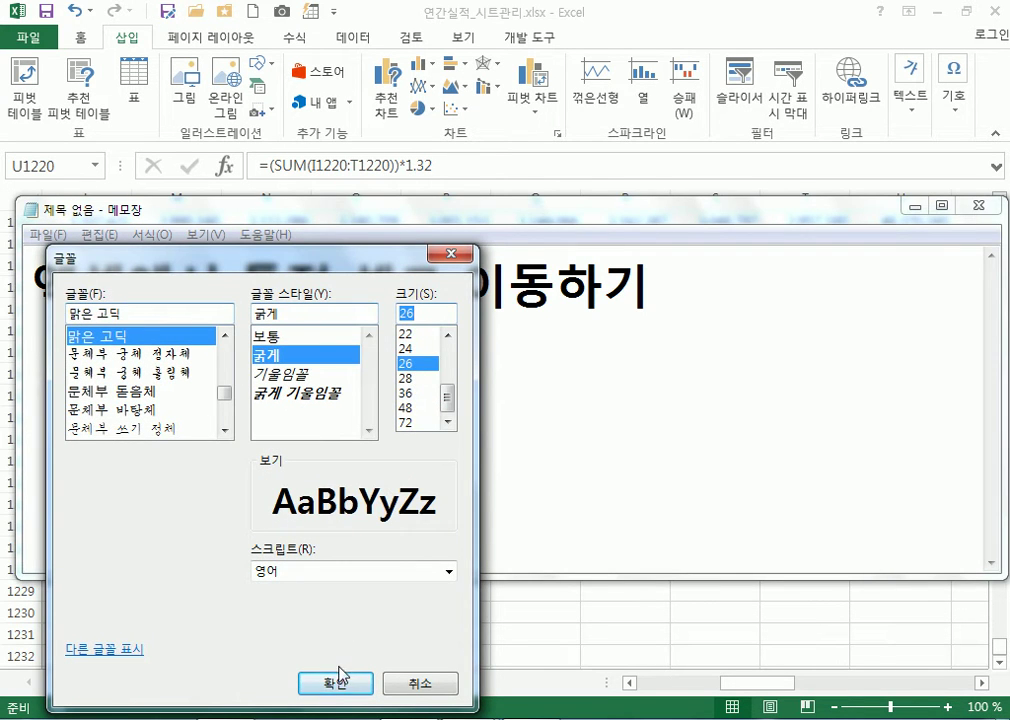
click(334, 680)
click(415, 187)
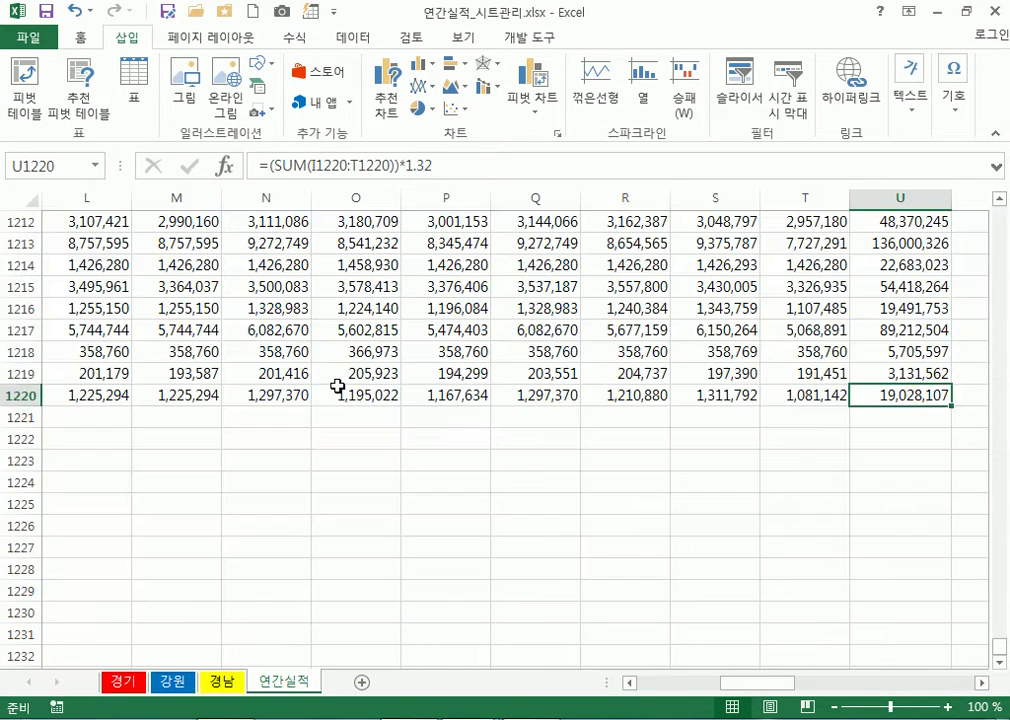
Click through cells P1217, P1215 and Q1139, then switch back to the Notepad notes
click(405, 333)
click(486, 289)
scroll(539, 245, up, 20)
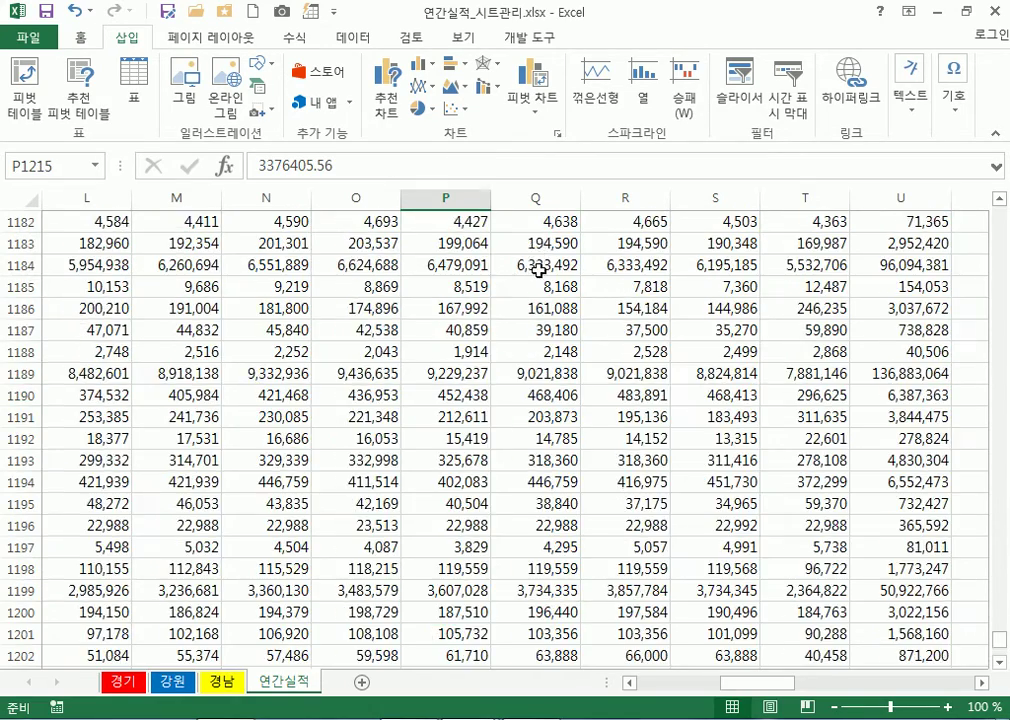
click(551, 264)
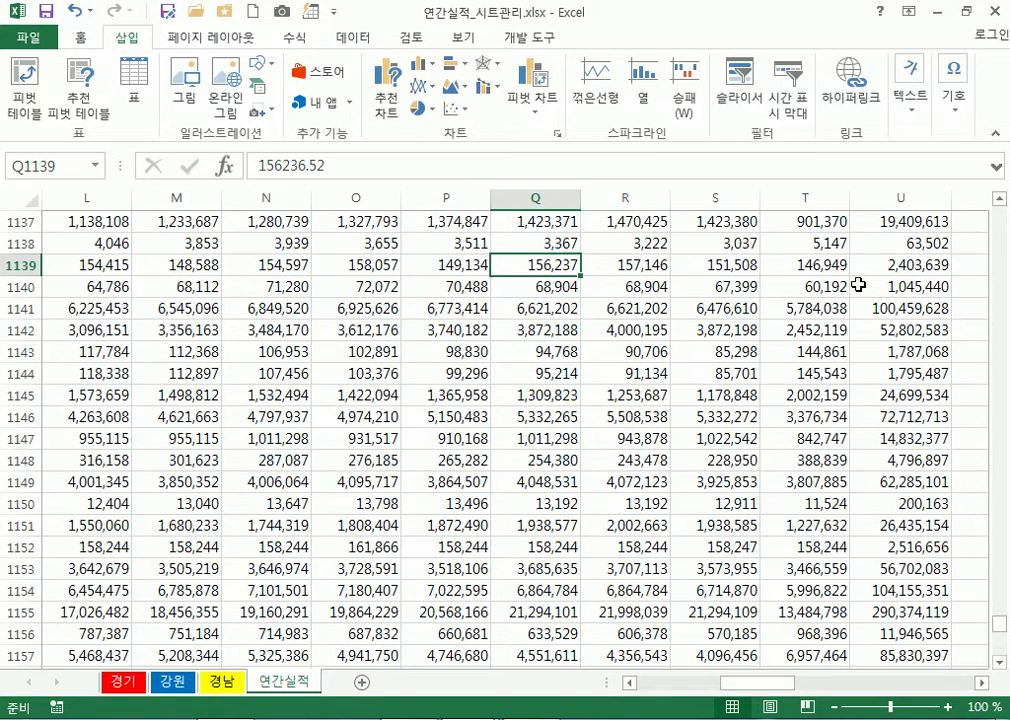
key(alt+Tab)
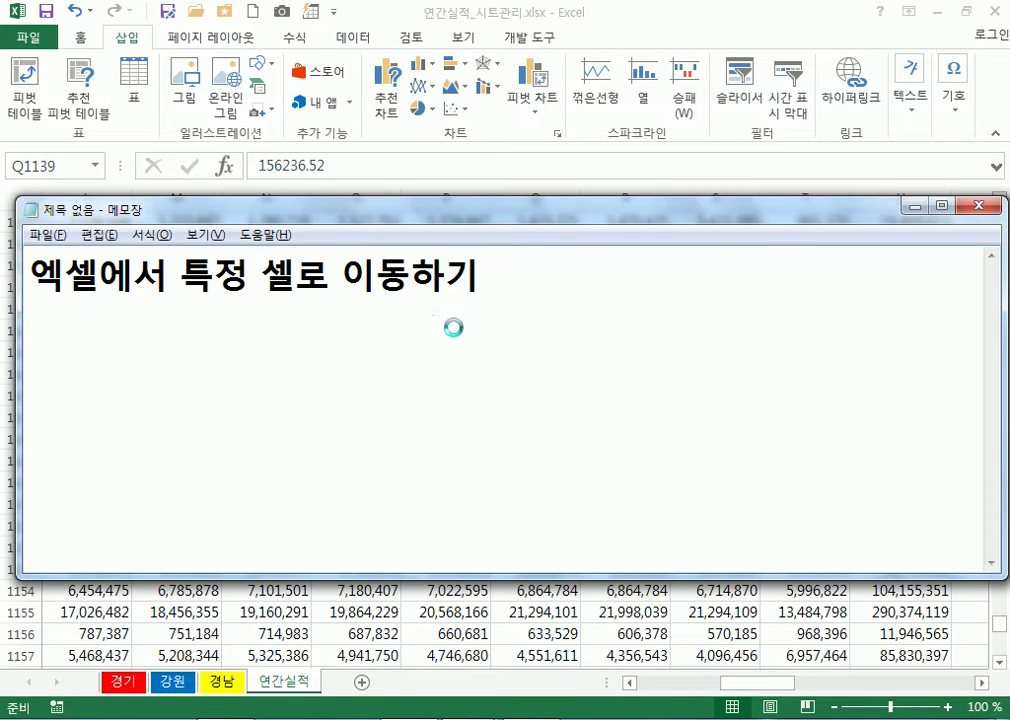
key(alt+Tab)
key(alt+Tab)
Add the note line 'Ctrl + Home : A1셀로 이동'
text(Ctrl)
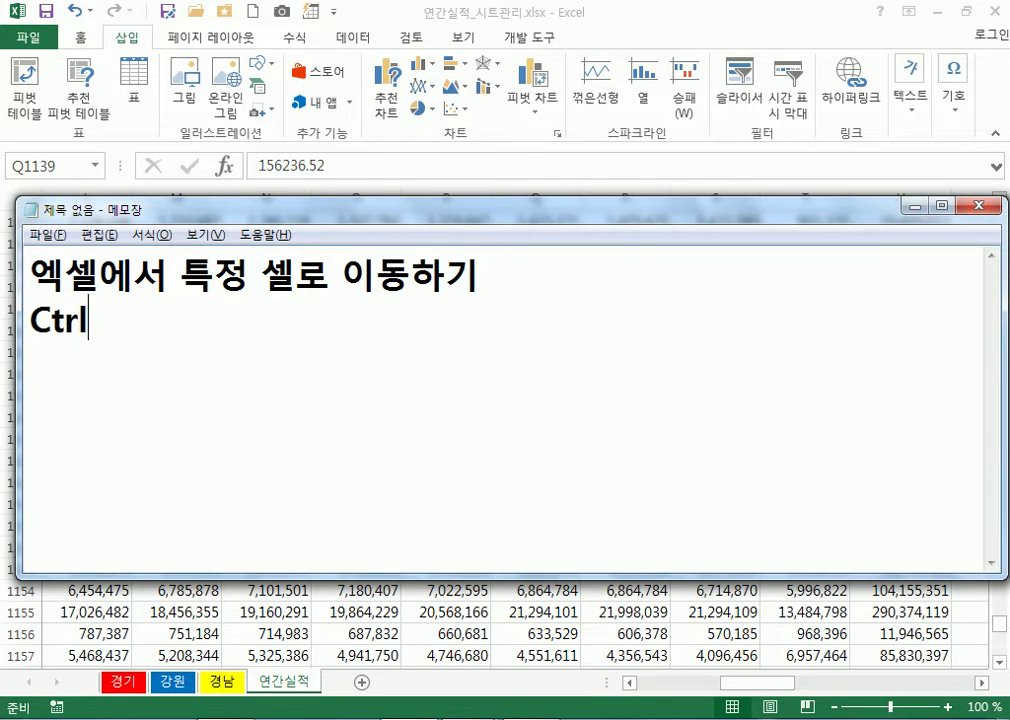
text( + Home : )
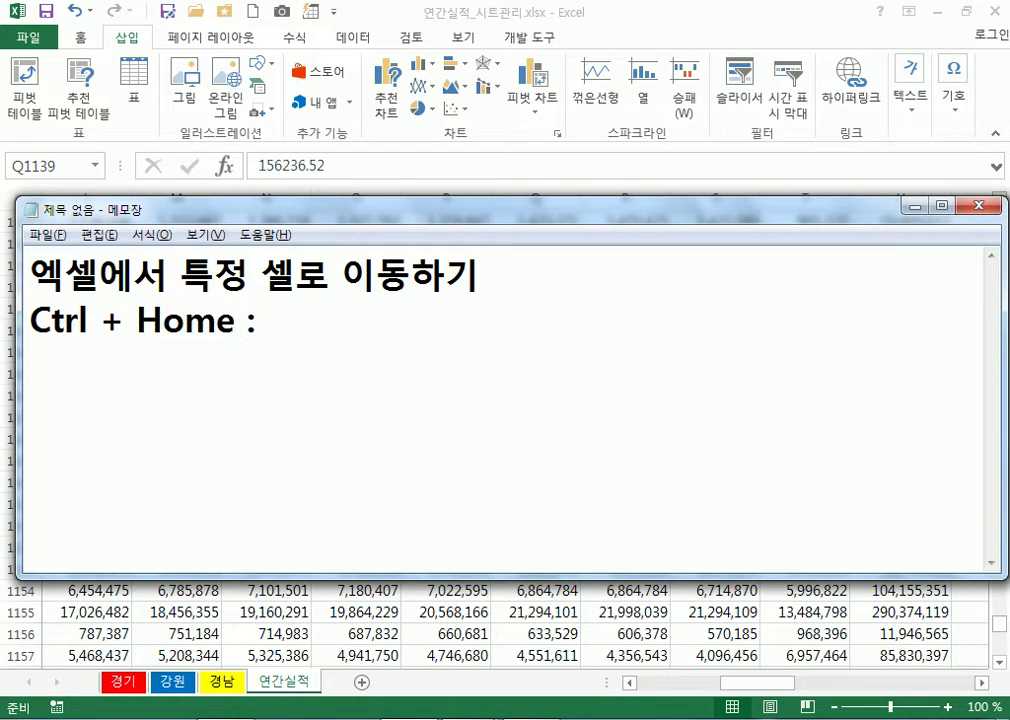
text(ㅁ)
key(BackSpace)
text(A1셀)
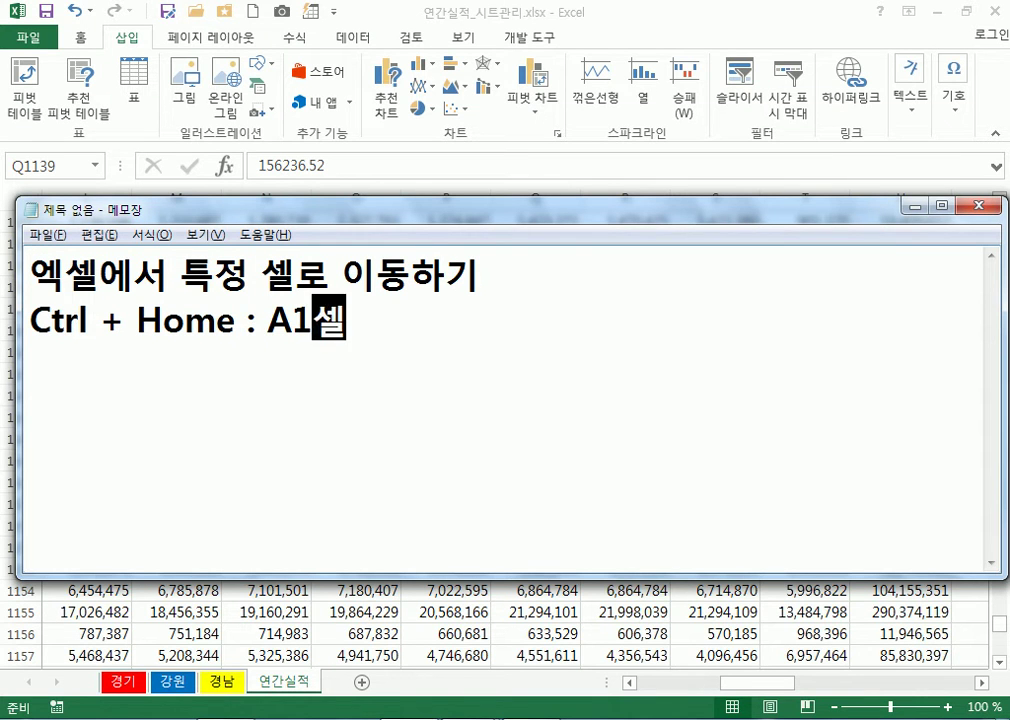
text(로 이동)
key(Return)
Start the line 'Ctrl + 좌/우/상/하 : 화면에서 가장 아래'
text(Ctrl + )
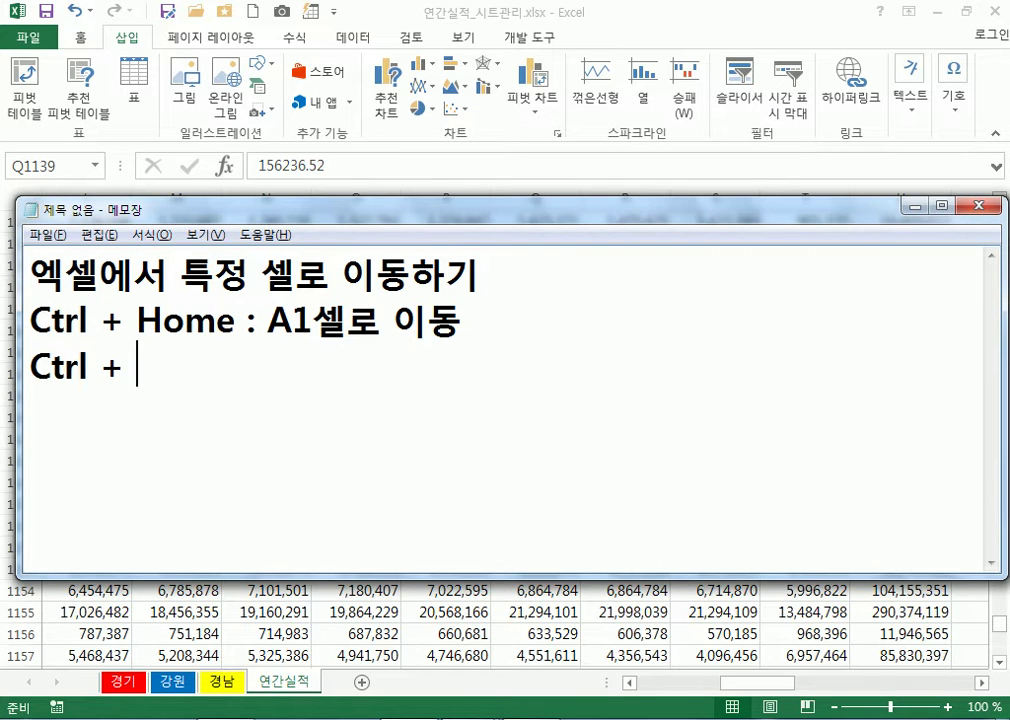
text(좌/)
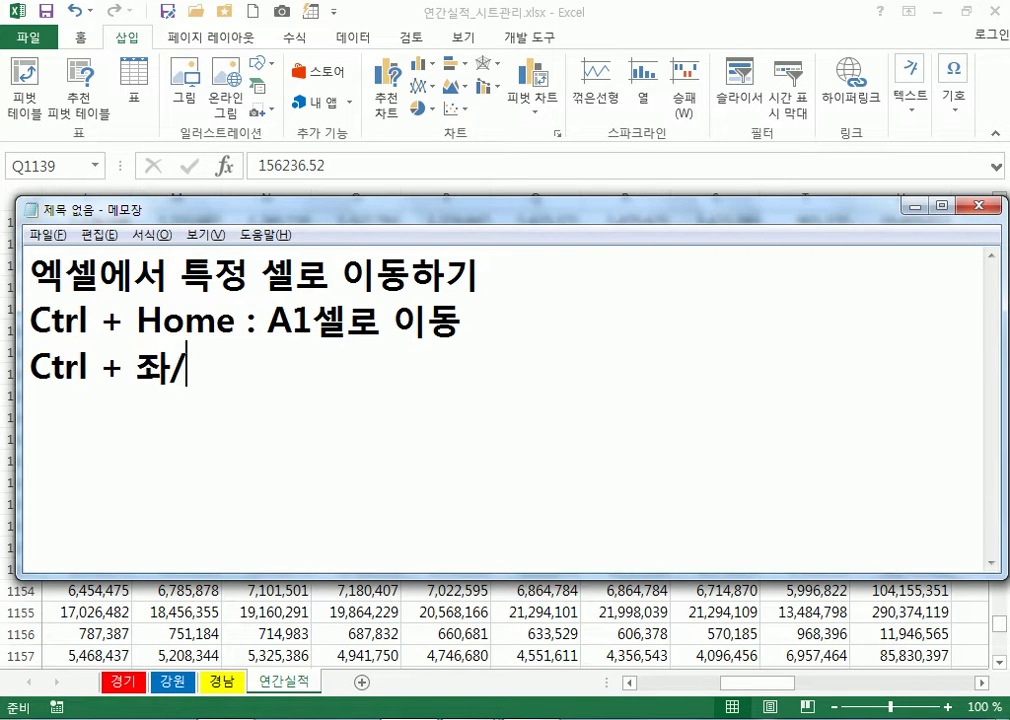
text(ㅇㅜ.ㅅ)
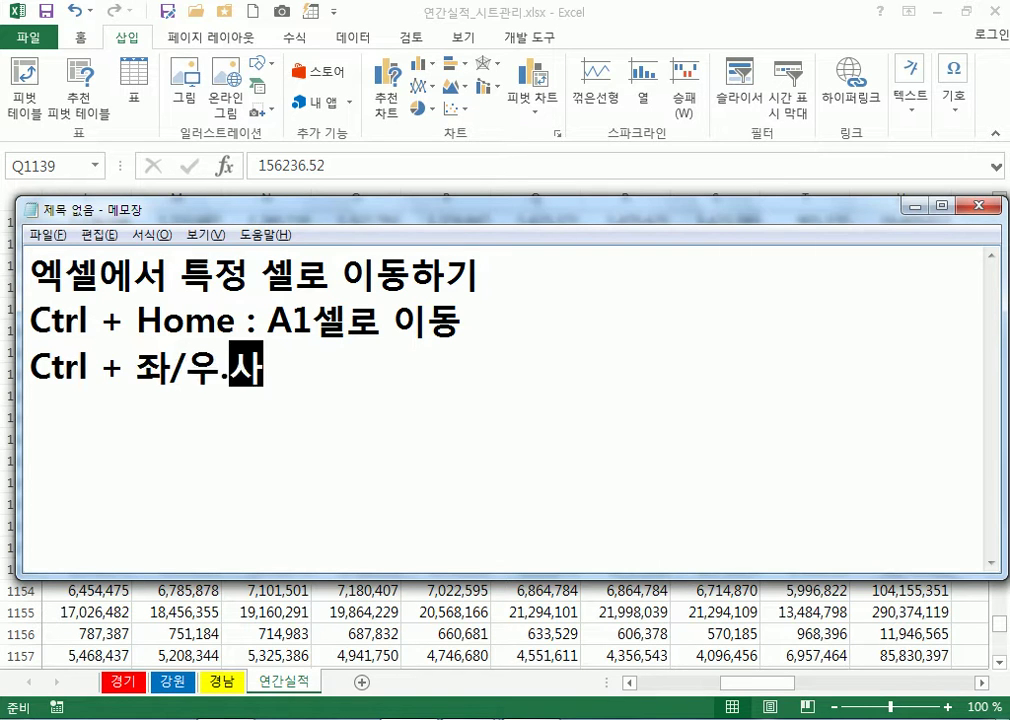
key(BackSpace)
key(BackSpace)
text(/)
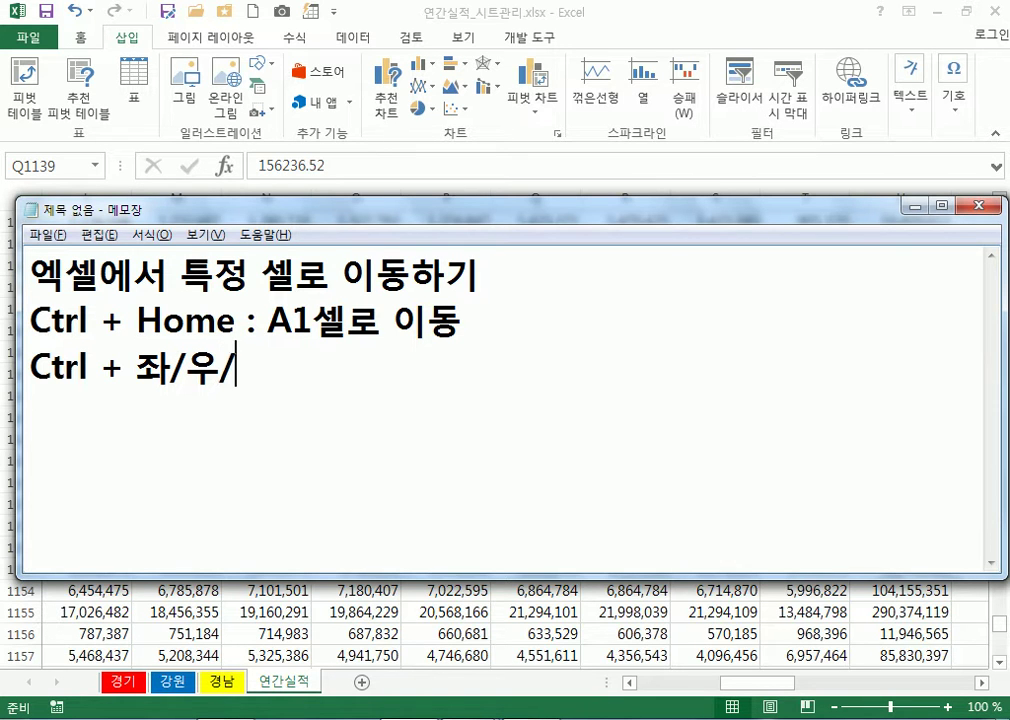
text(상/하)
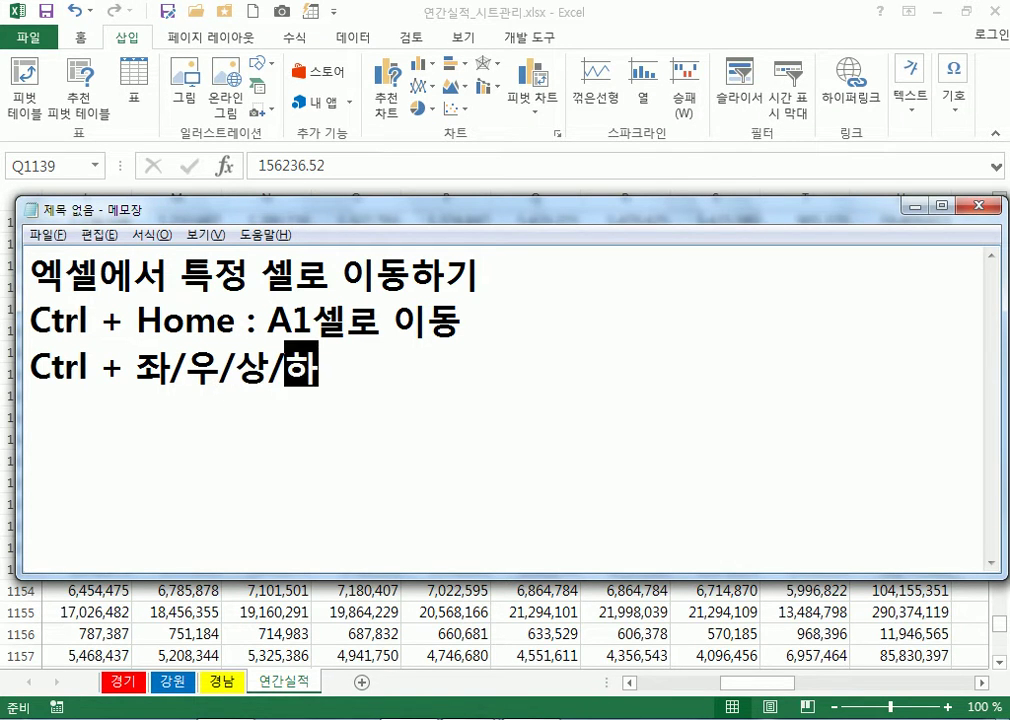
text( : )
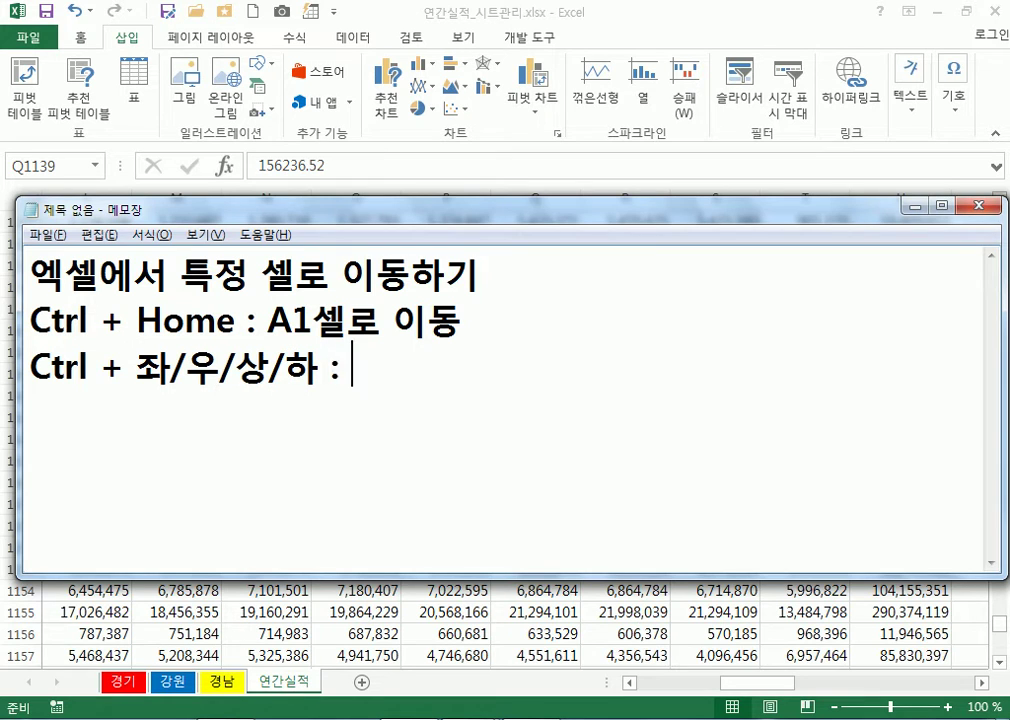
text(ghk)
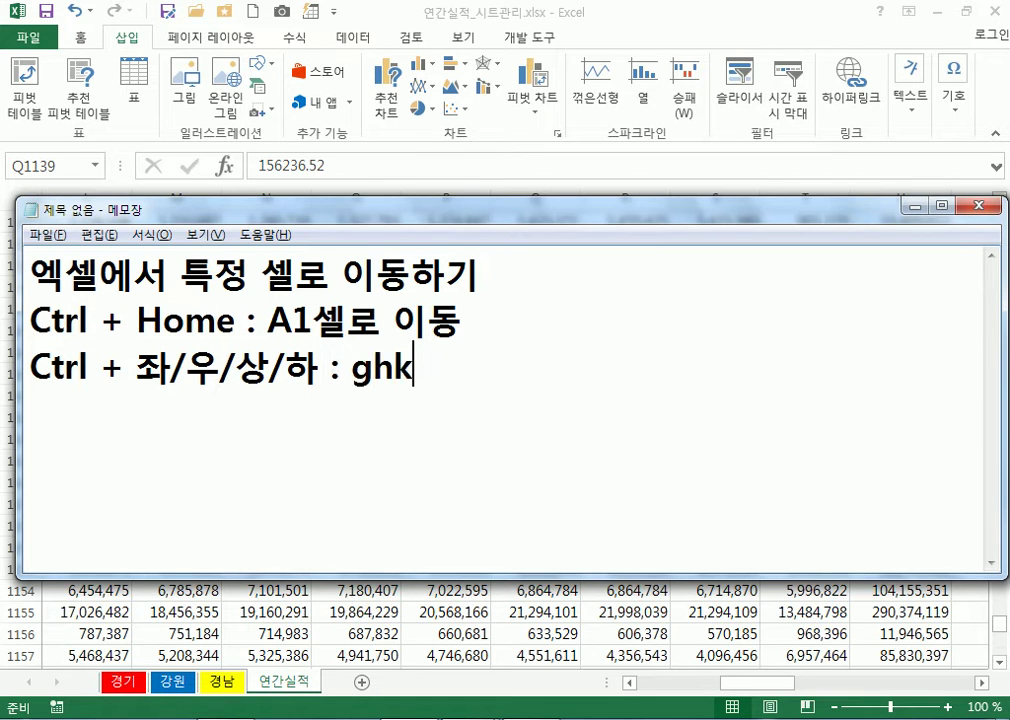
key(BackSpace)
key(BackSpace)
key(Hangul)
text(함면ㅇ)
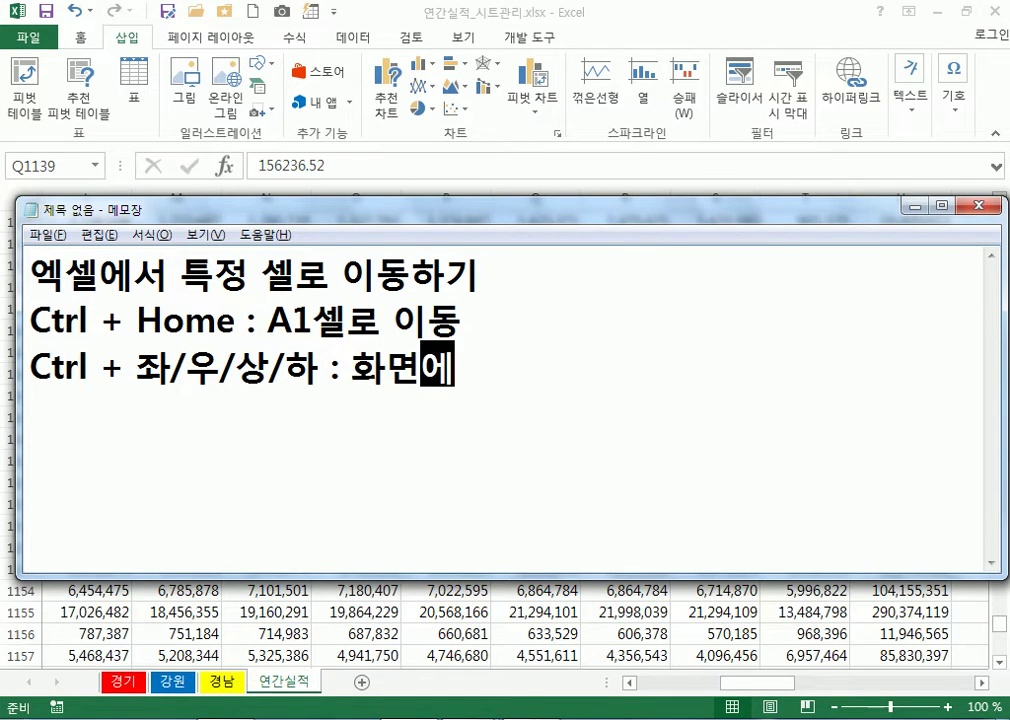
text(에서 )
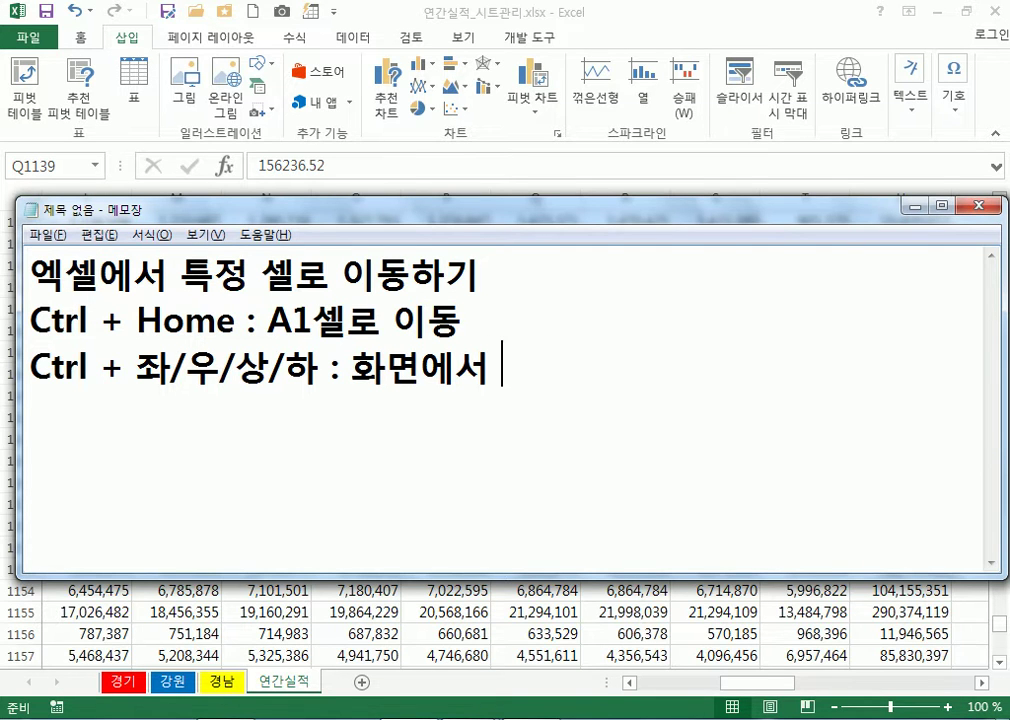
text(가장 아래,)
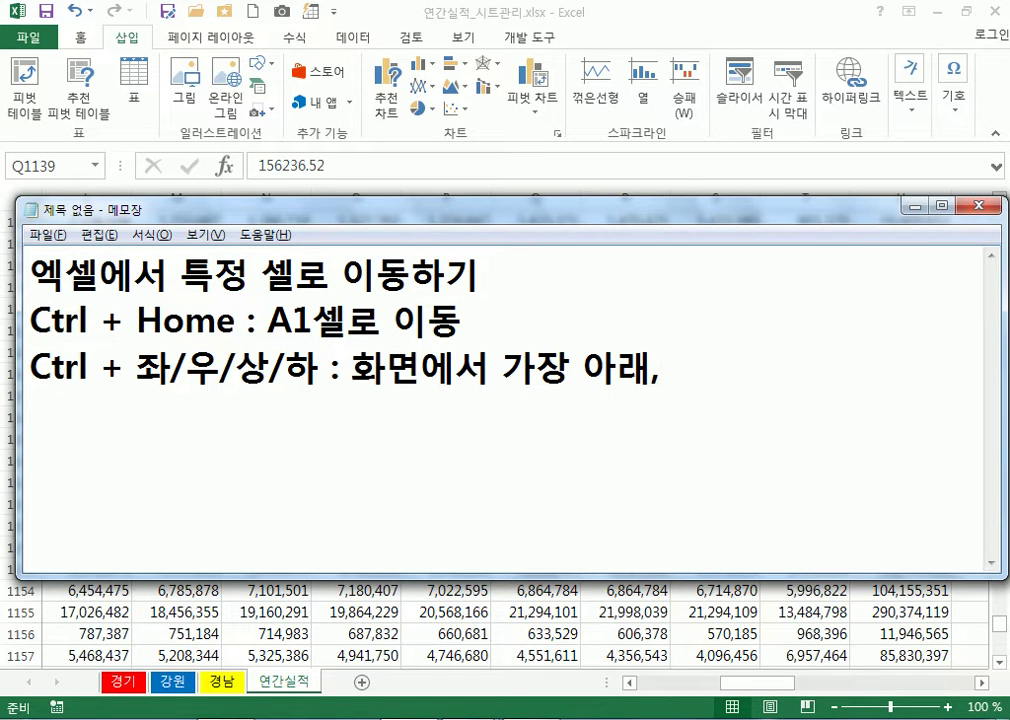
Edit that line to end '화면에서 가장 왼/오른/위/아래 쪽으로 이동'
click(582, 367)
text(왼)
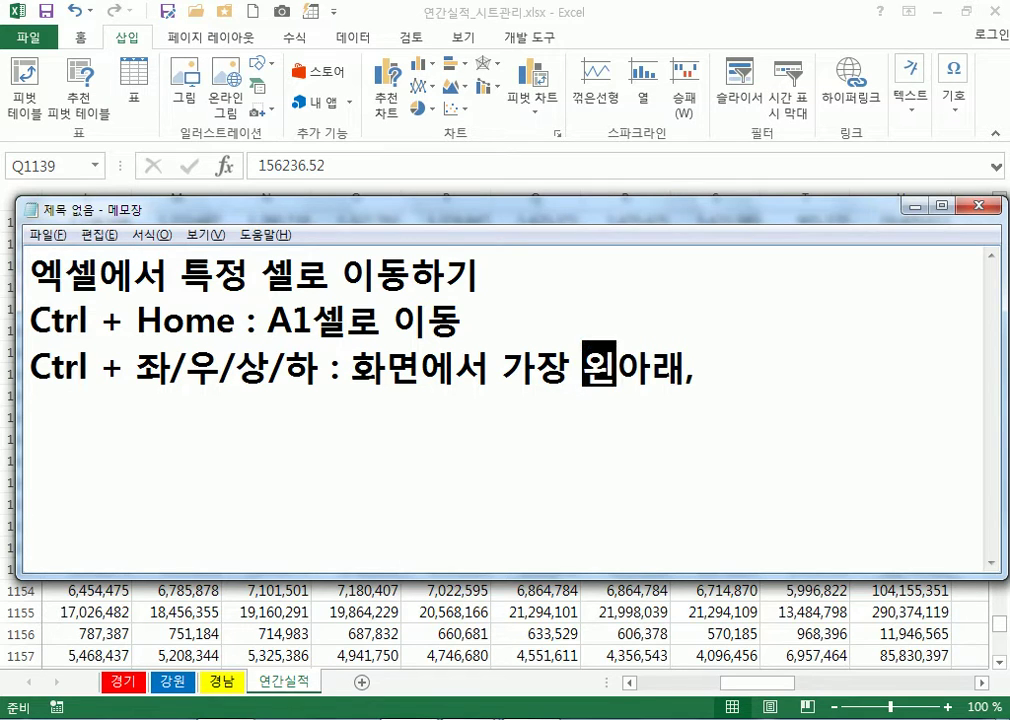
text(/오른쪽/)
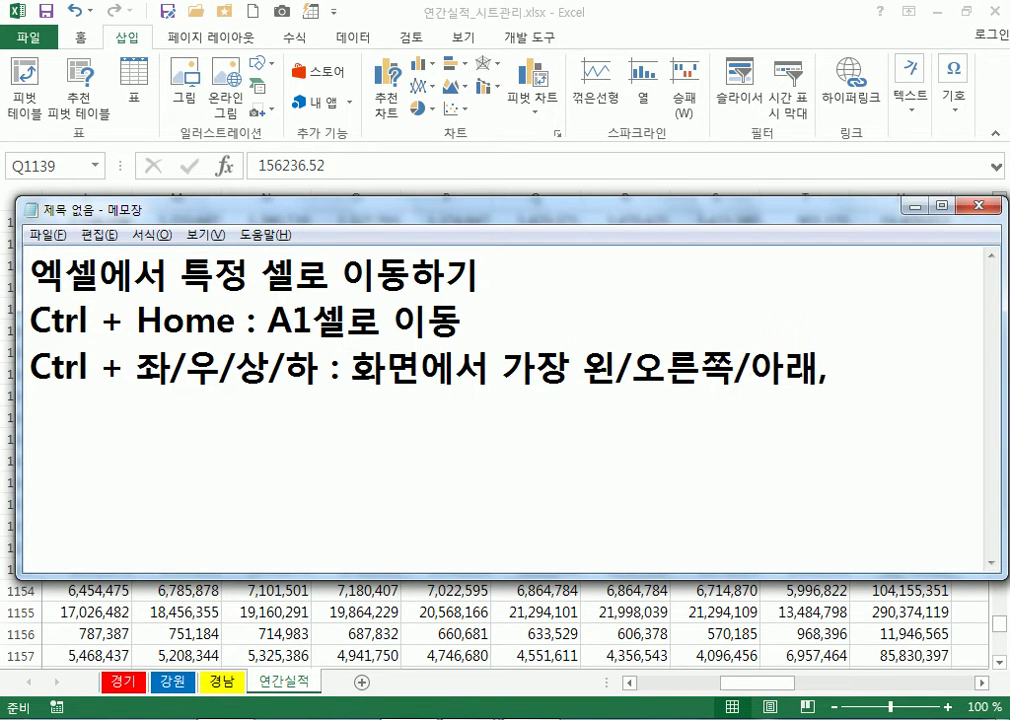
key(BackSpace)
text(/)
key(Left)
key(Left)
text(위/)
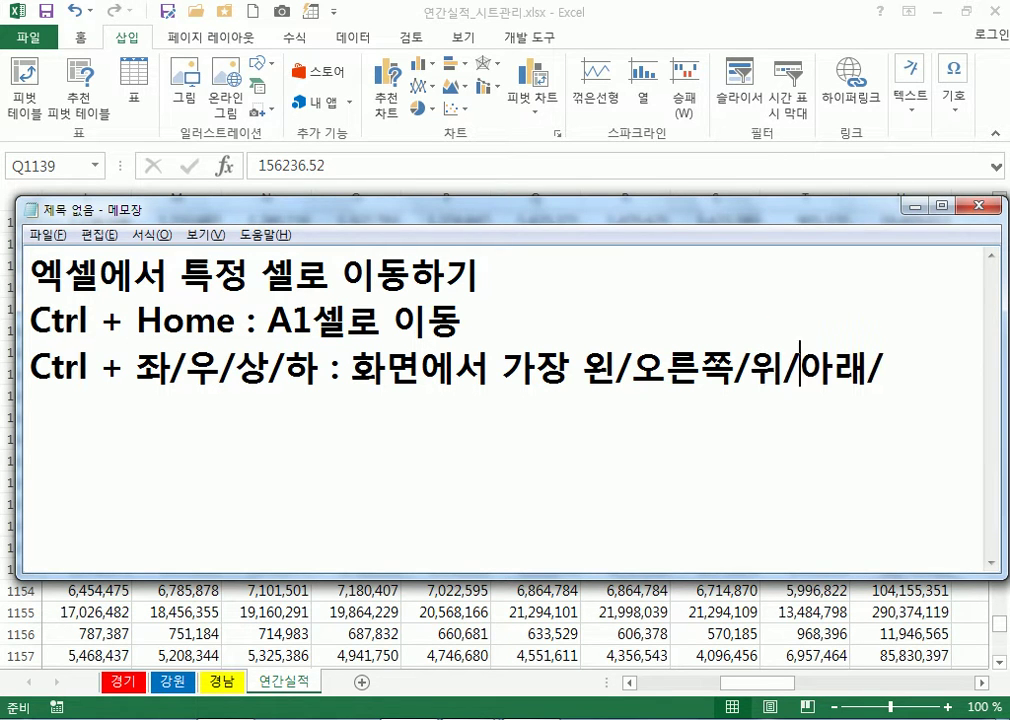
key(End)
key(BackSpace)
key(Left)
key(Left)
key(Left)
key(Left)
key(Left)
key(Left)
key(Delete)
key(End)
text(ㅉ)
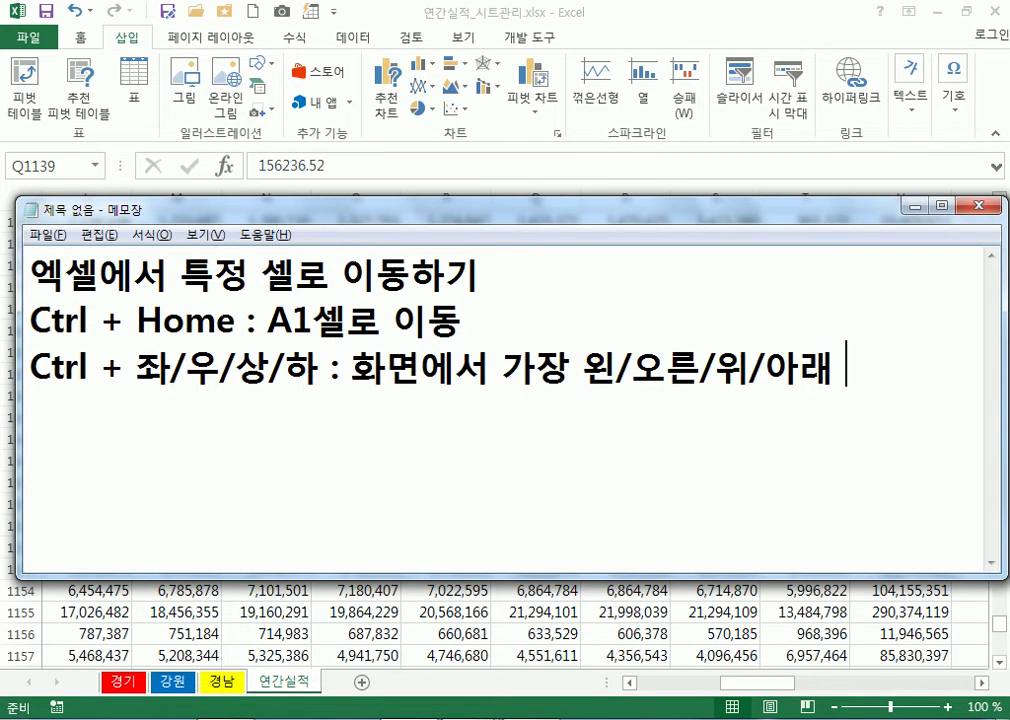
text(쪽으로 이동)
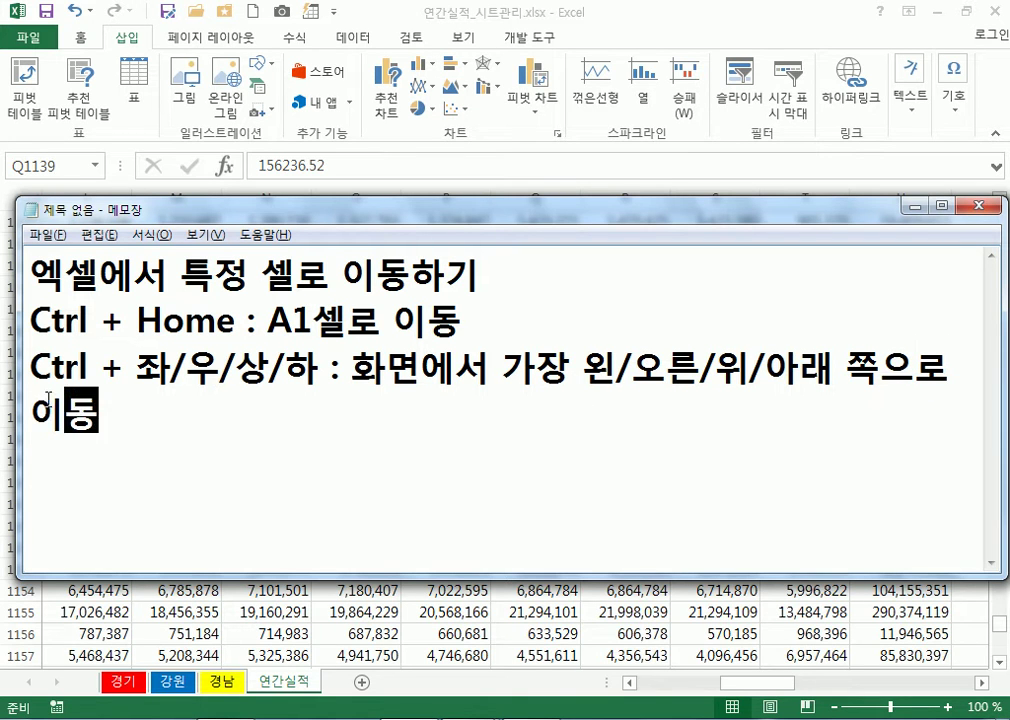
Widen and raise the notes window, then minimize it to show the sheet
drag(20, 368, 4, 368)
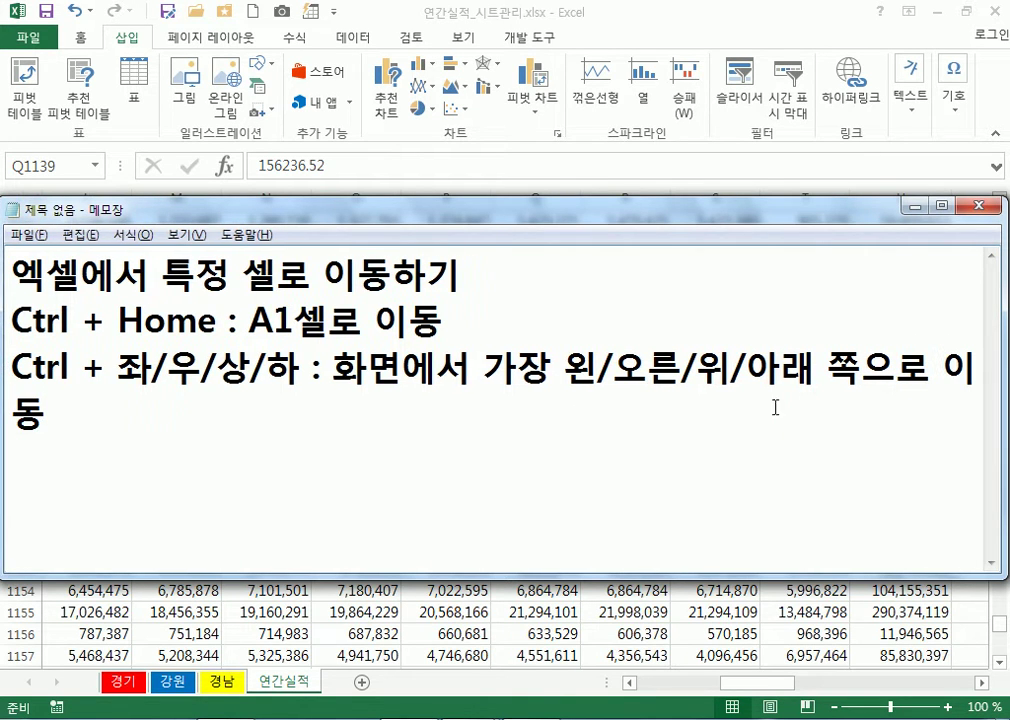
drag(808, 197, 800, 93)
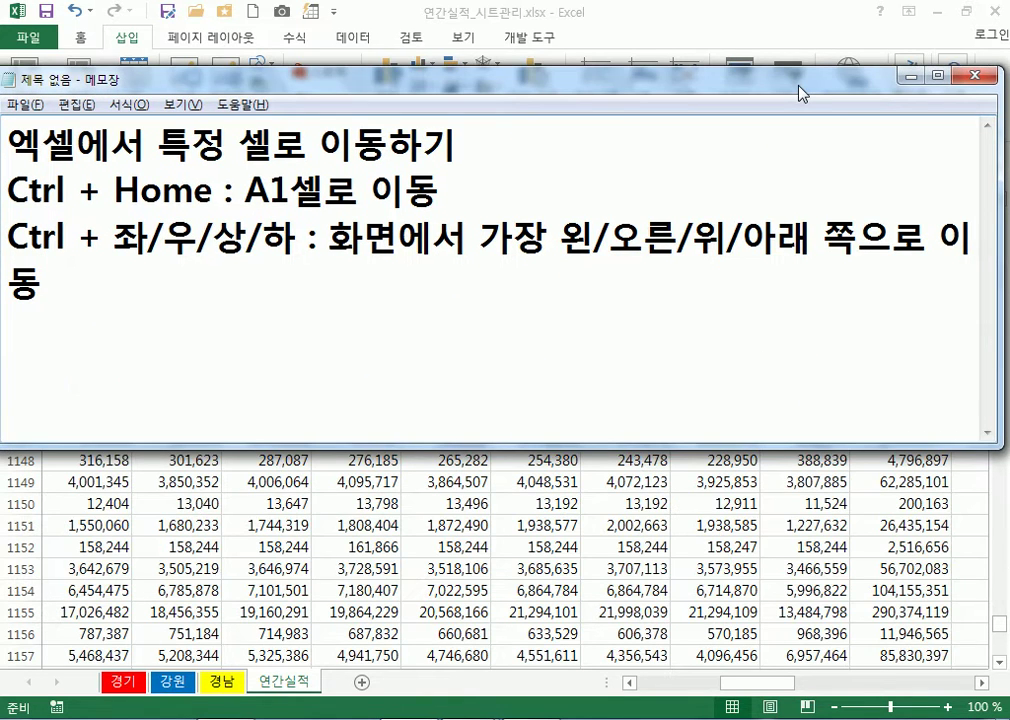
click(911, 75)
From cell O1145 jump to column A with Home, then start a new note line
click(331, 385)
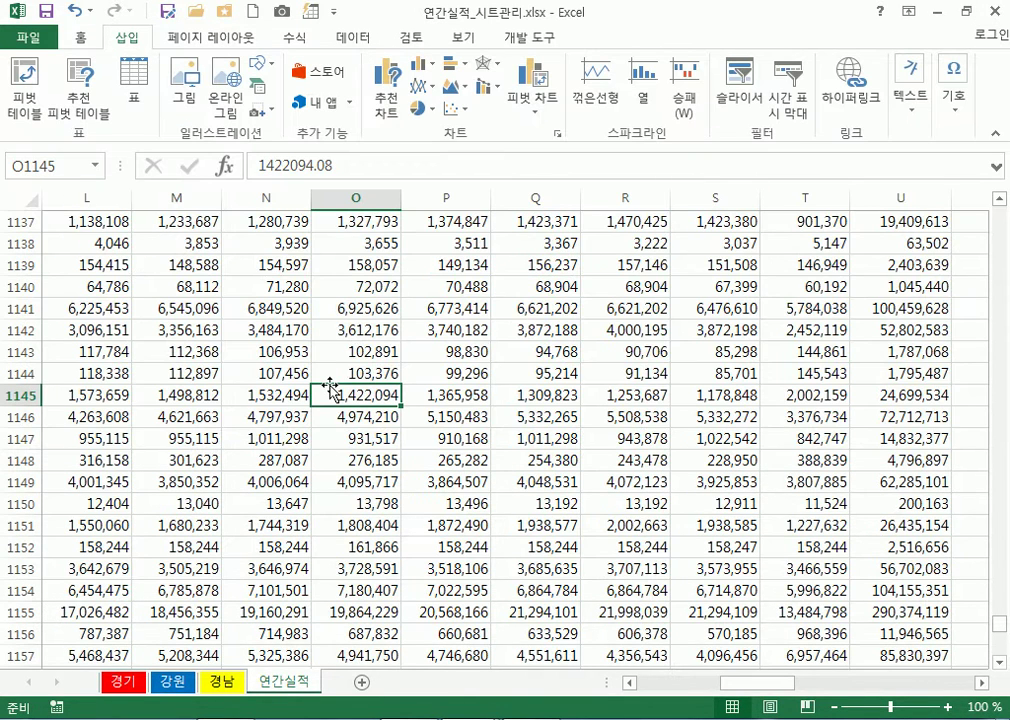
key(Home)
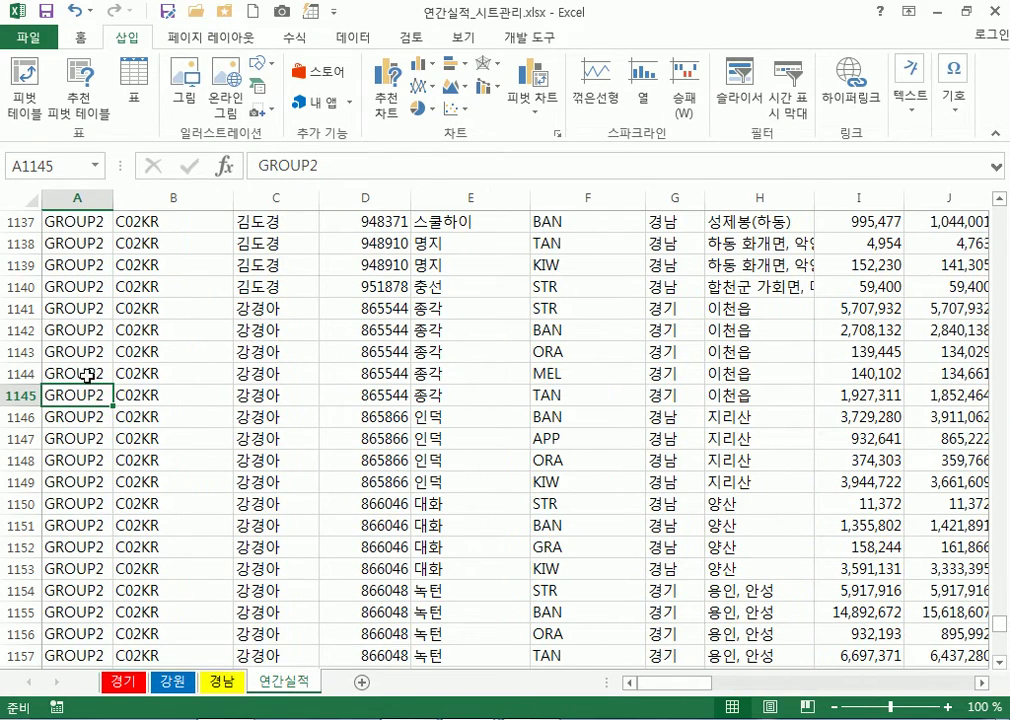
key(alt+Tab)
key(Return)
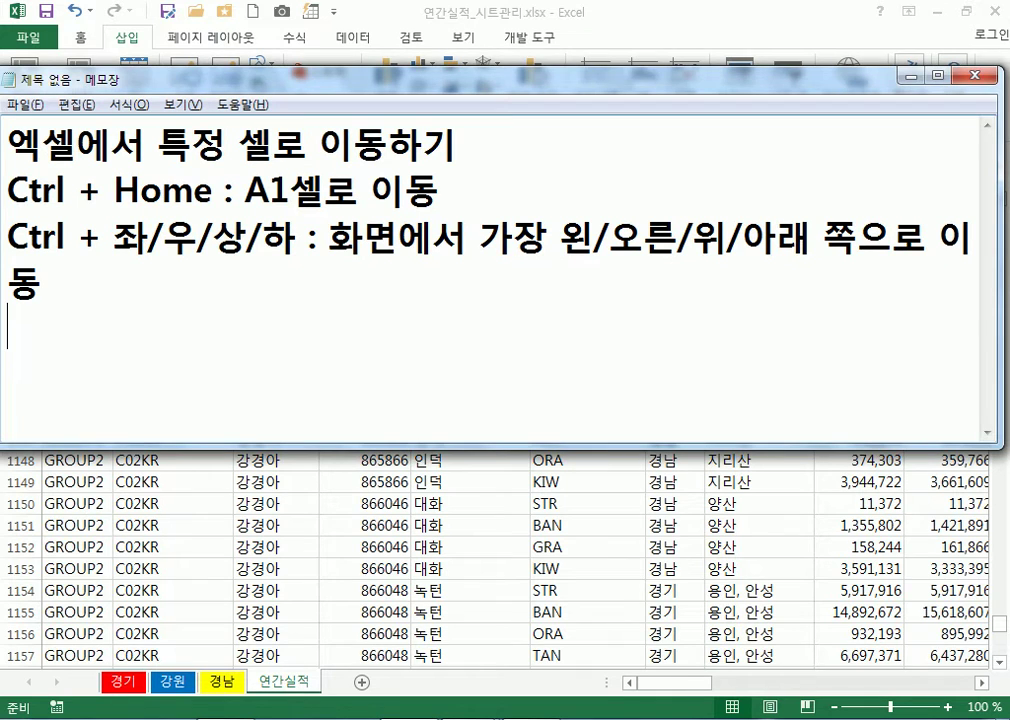
Add the note line 'HOME : A번째(그 줄의 왼쪽)' and switch back to Excel
text(HOME )
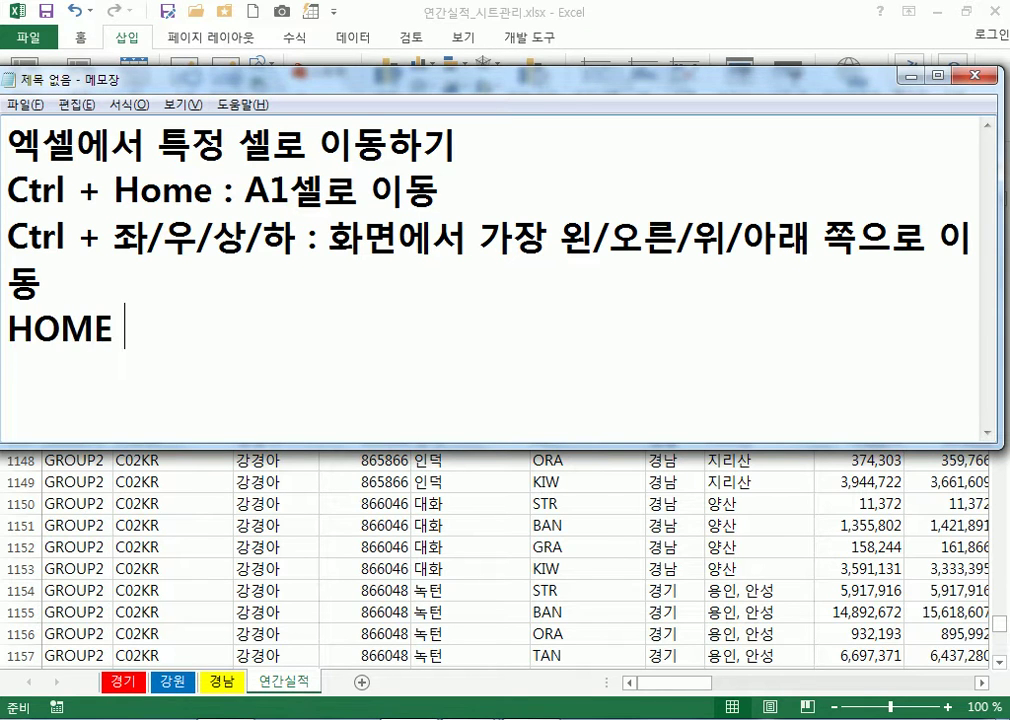
text(: ㅁ)
key(BackSpace)
key(Hangul)
text(A)
key(Hangul)
text(번ㅉ)
text(ㅐ(오)
text(ㅣㄴ쪽))
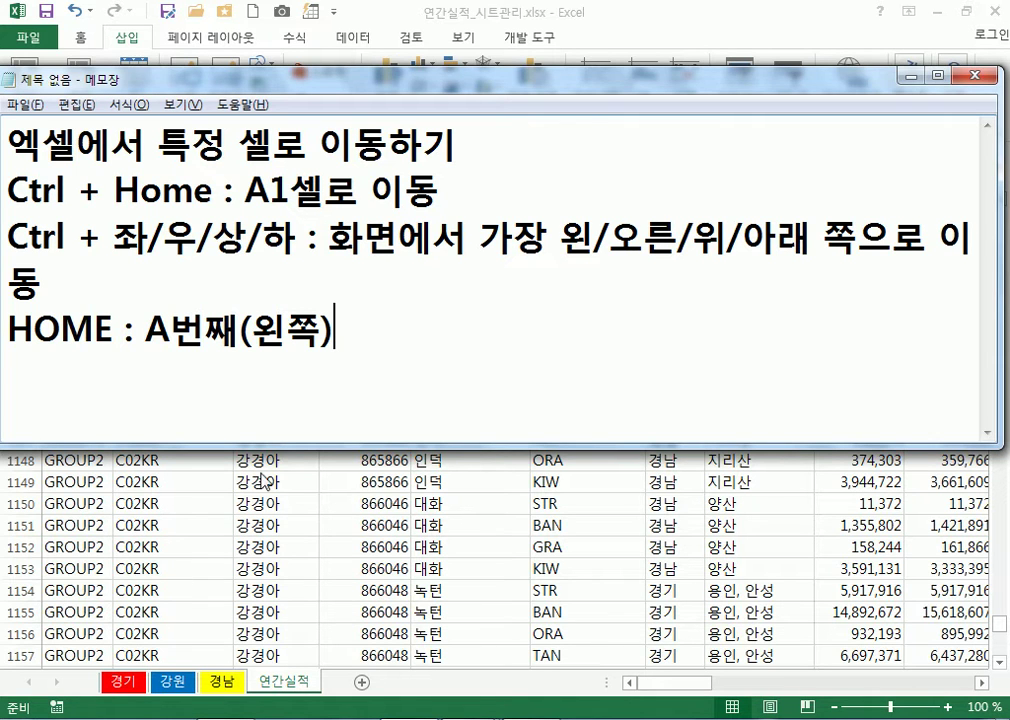
key(Left)
key(Left)
key(Left)
text(그 줄의)
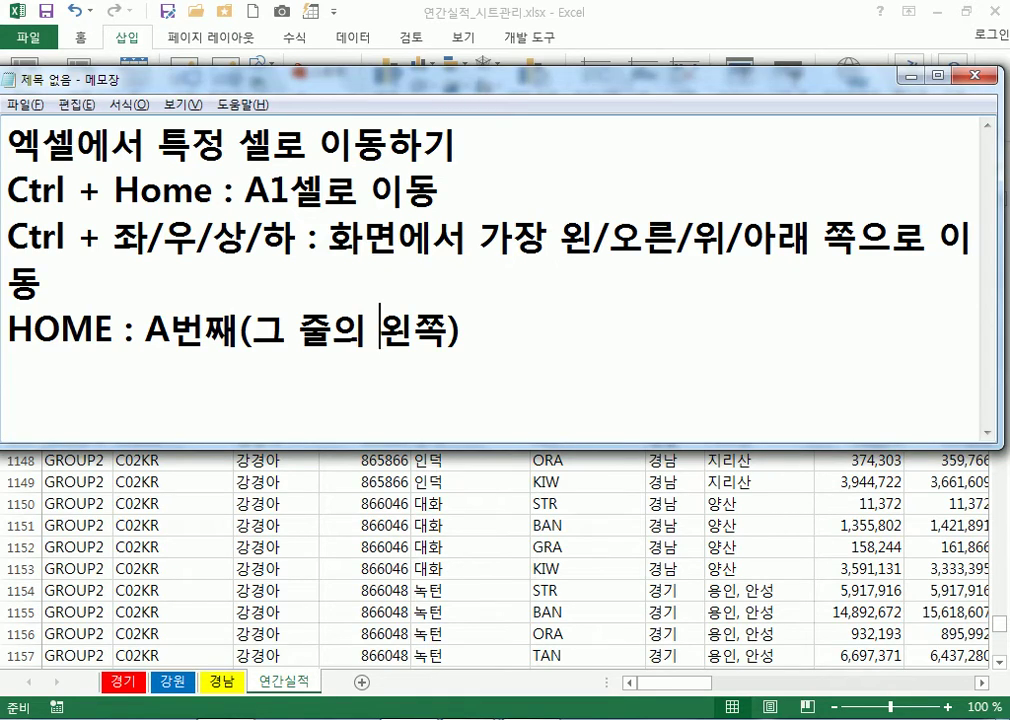
key(alt+Tab)
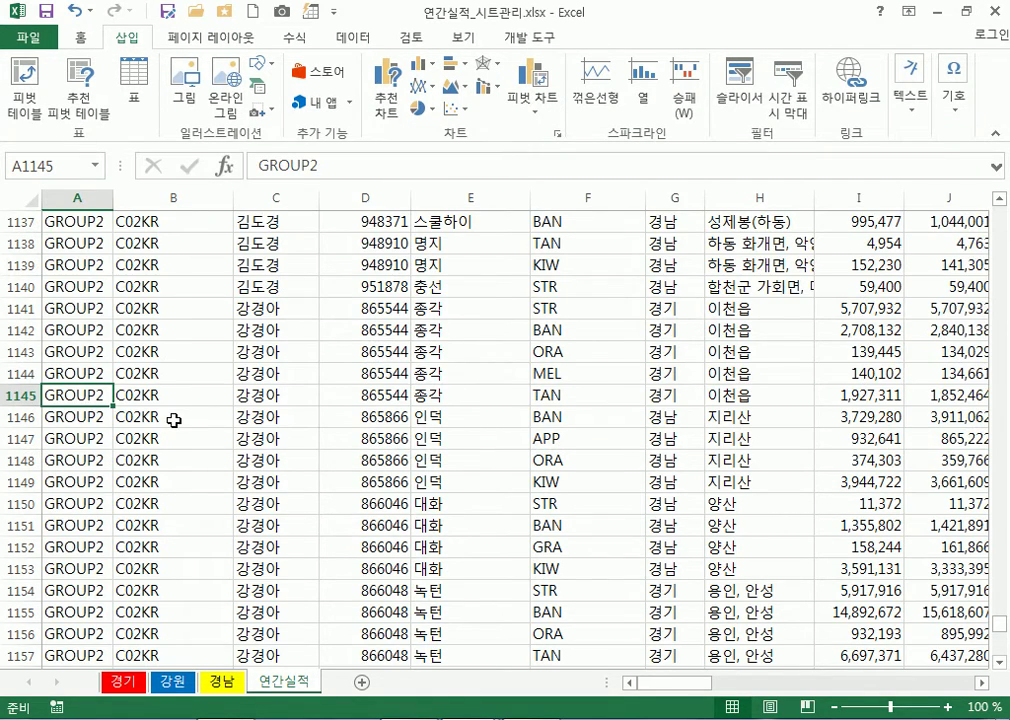
Use Ctrl+arrow keys to jump to the last data column, row 1220, and back to column A
key(ctrl+Right)
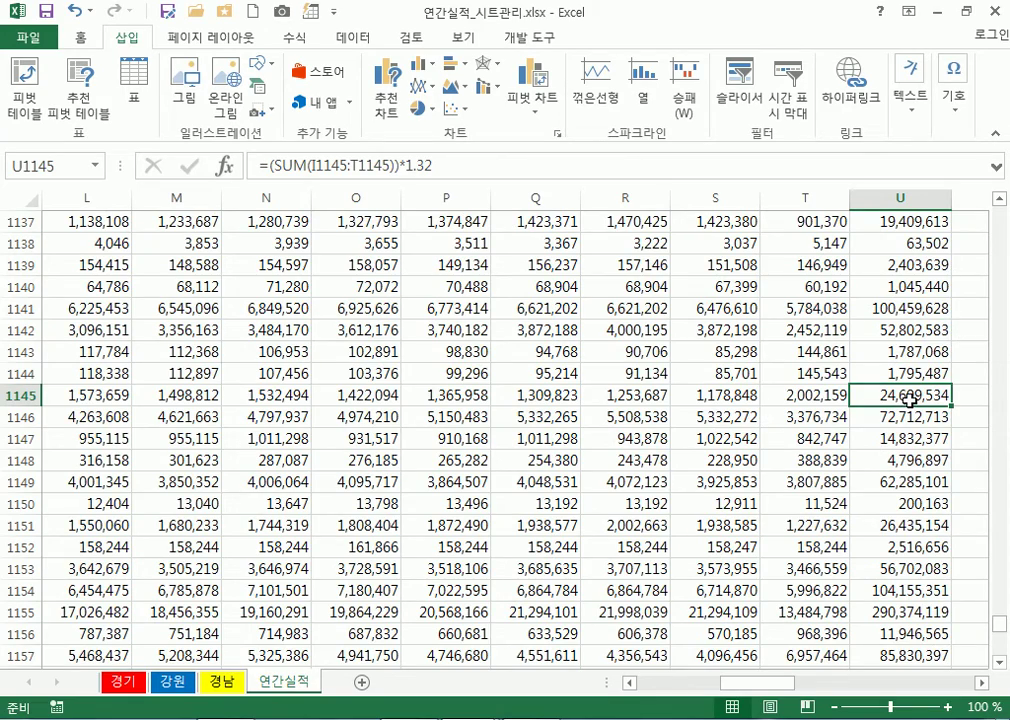
key(ctrl+Down)
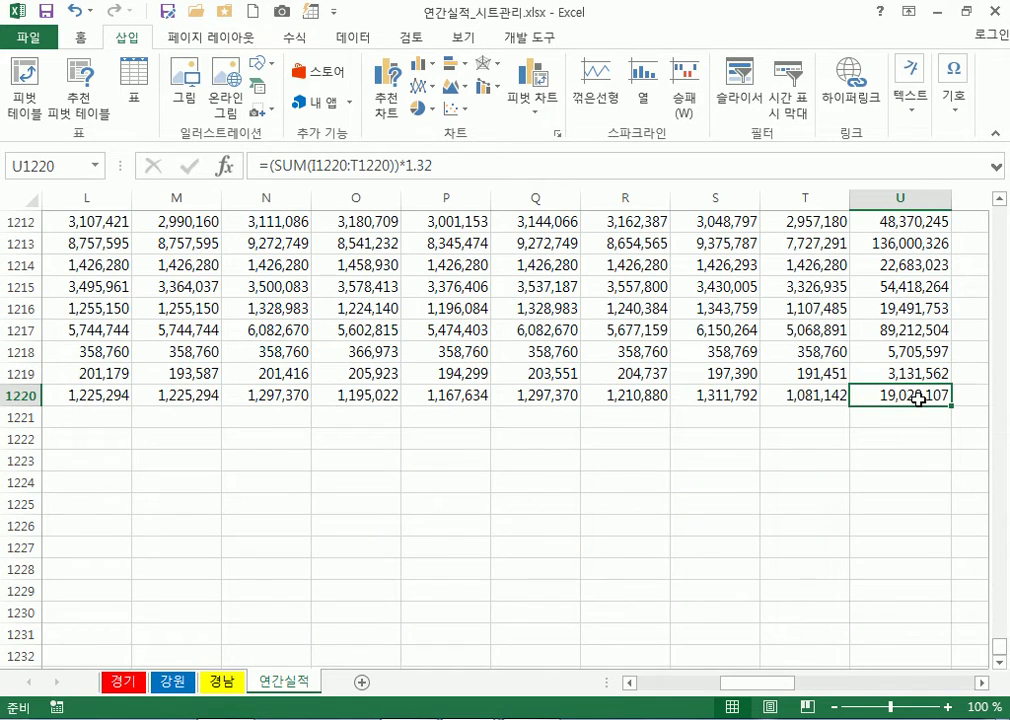
key(ctrl+Left)
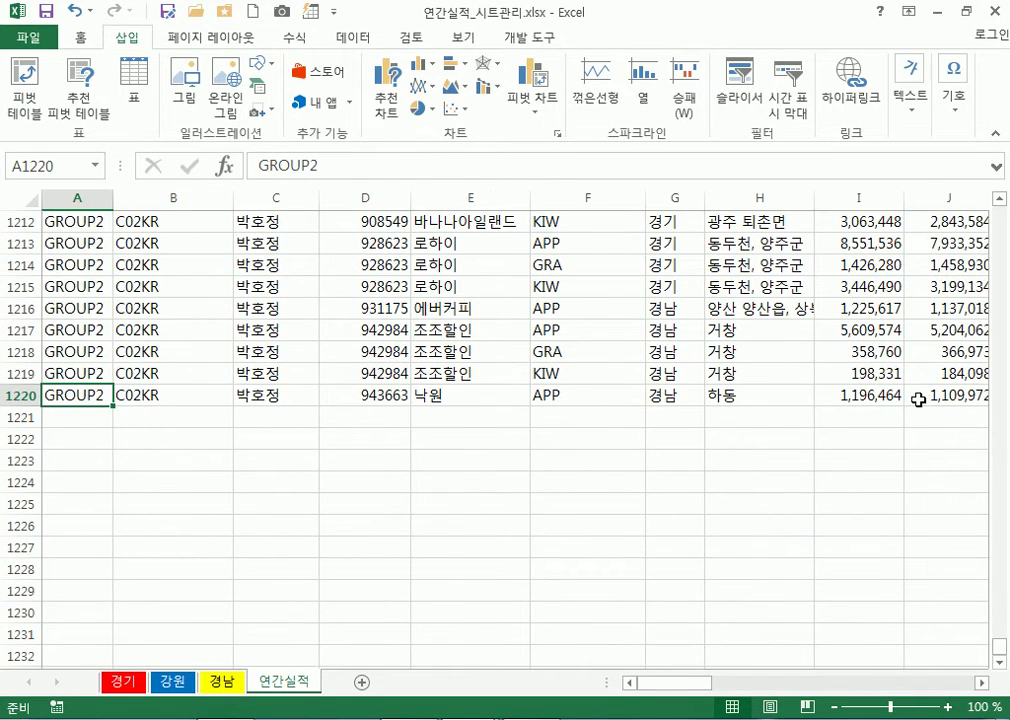
key(ctrl+Right)
key(ctrl+Left)
Show the Home tab, jump from I1218 to column A with Home, and switch to the notes
click(82, 38)
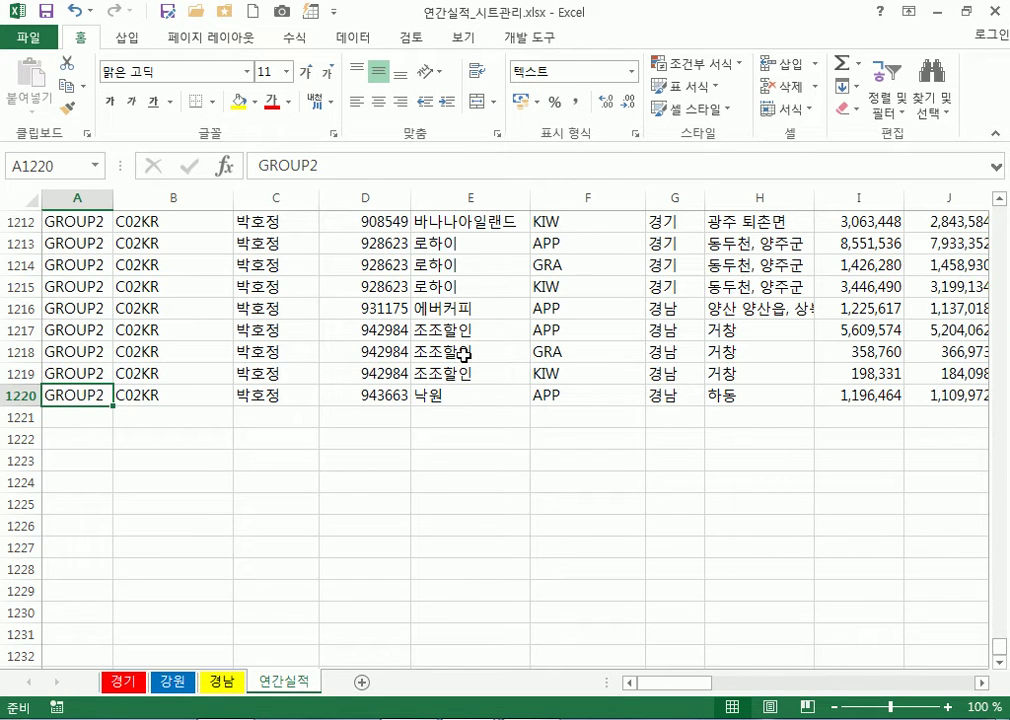
click(862, 352)
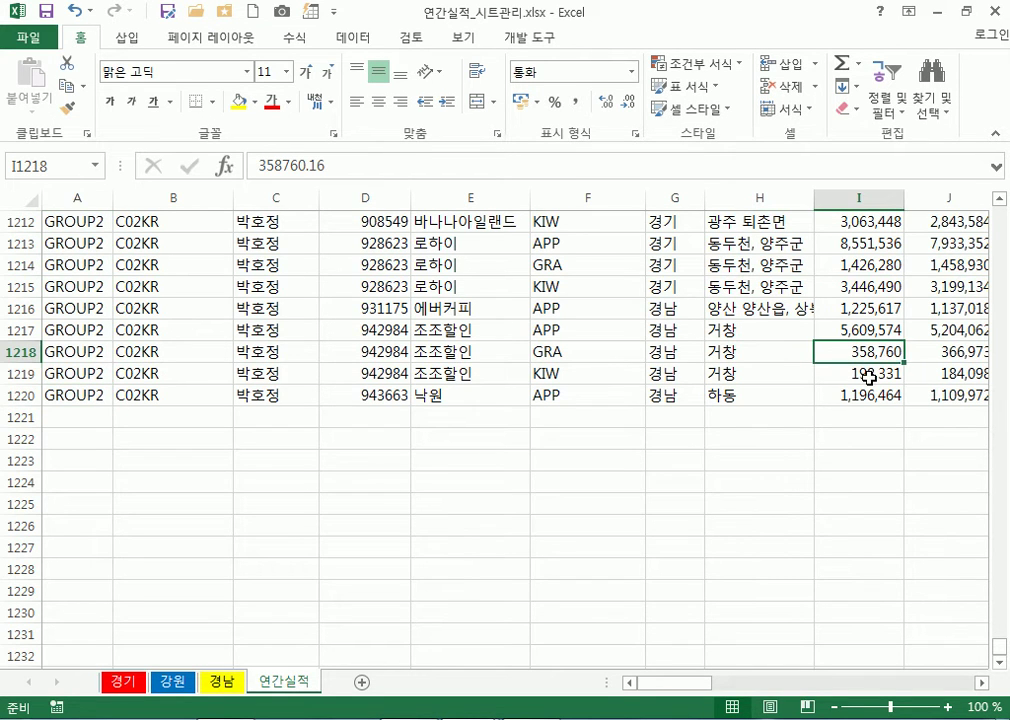
key(Home)
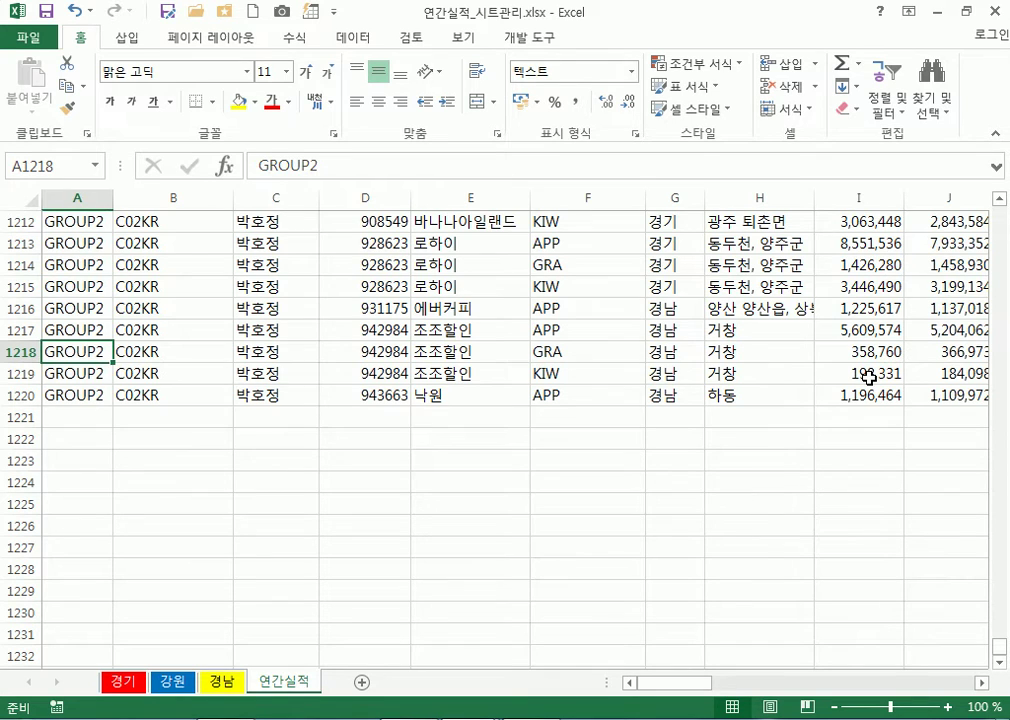
key(alt+Tab)
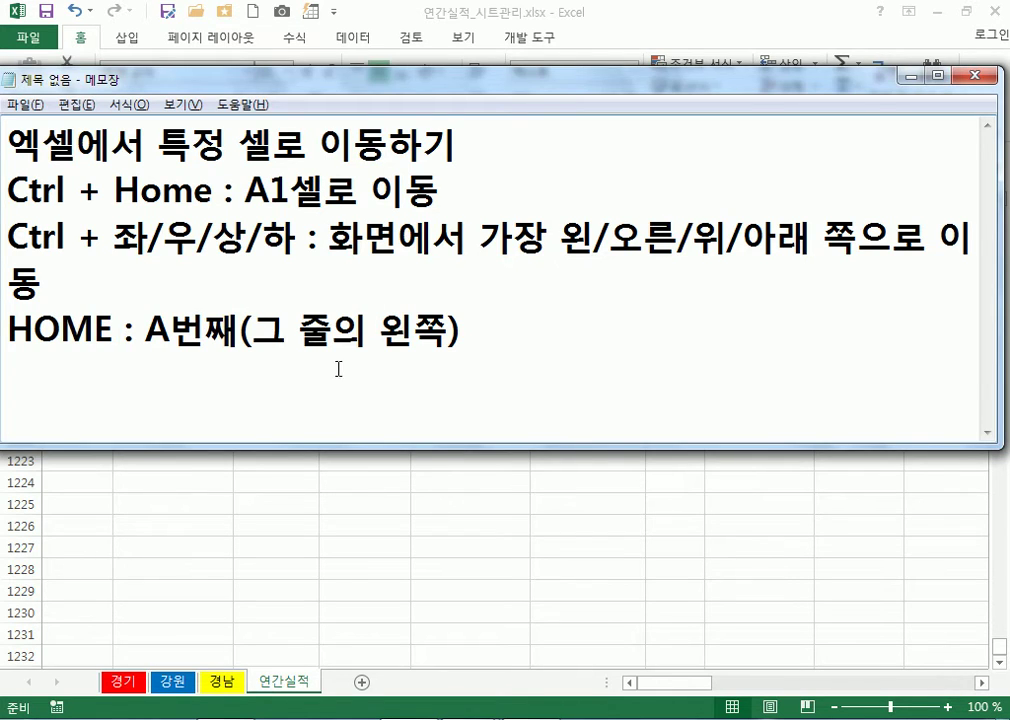
Jump Excel to cell A1 with Ctrl+Home, then return to the notes
key(alt+Tab)
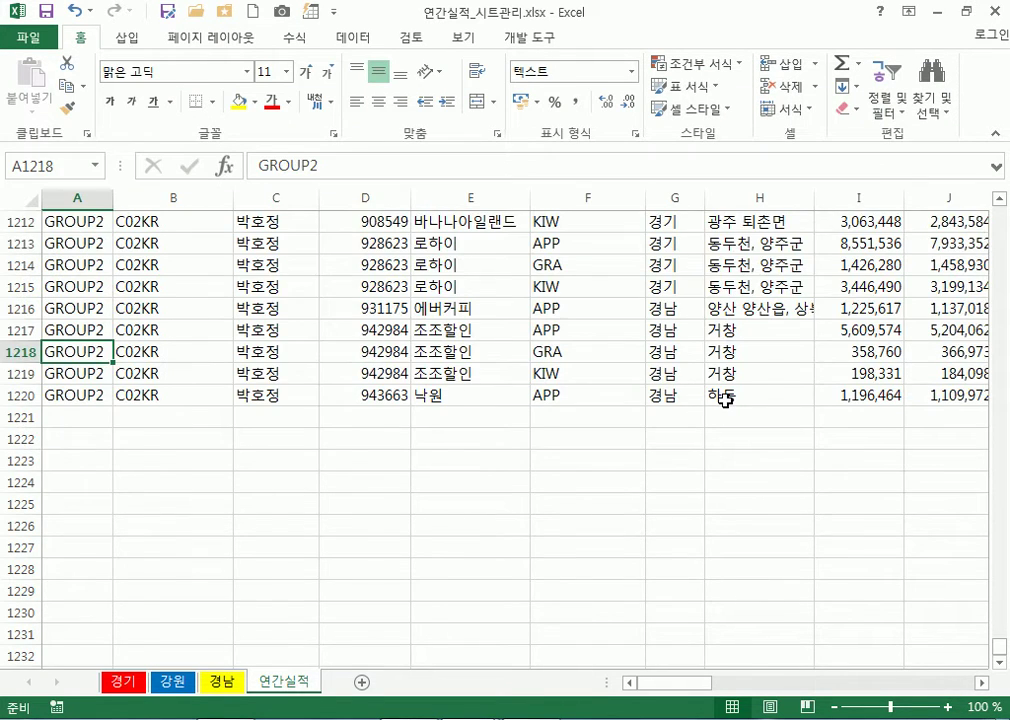
key(ctrl+Home)
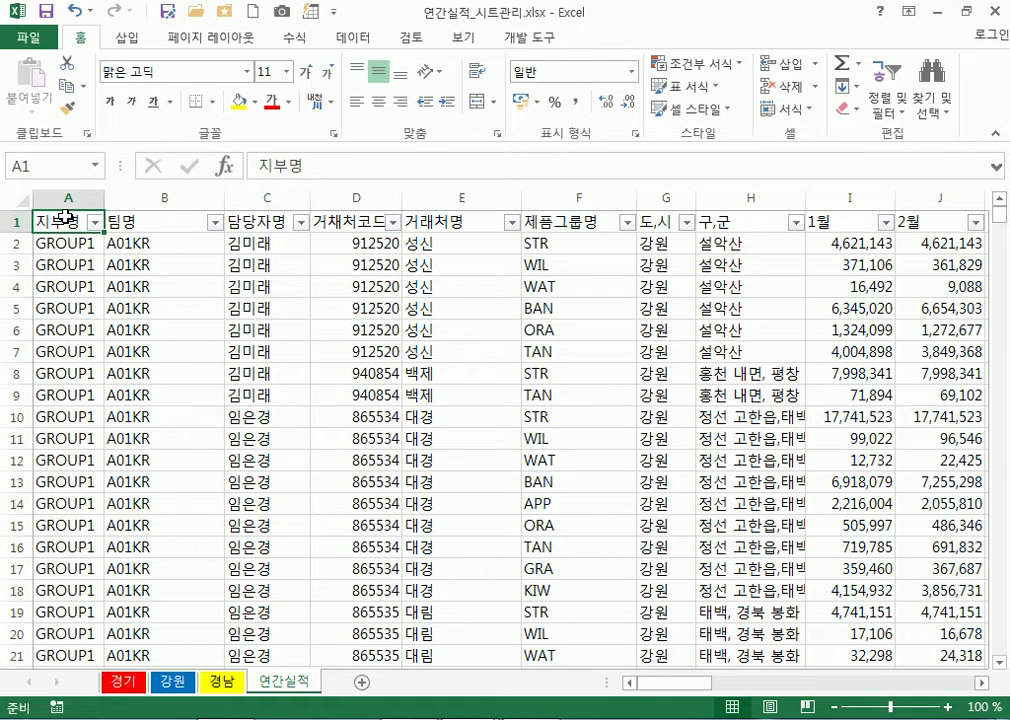
key(alt+Tab)
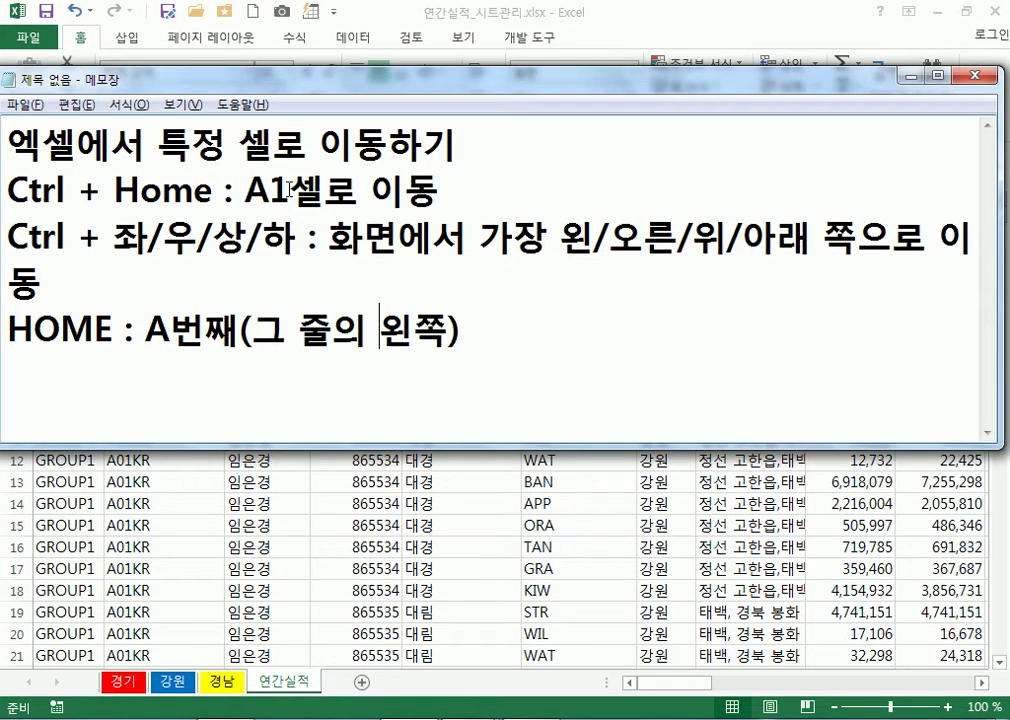
Append '(맨 앞)' to the A1 note, enlarge the window, and start the line '특정 셀로 이동 :'
text(()
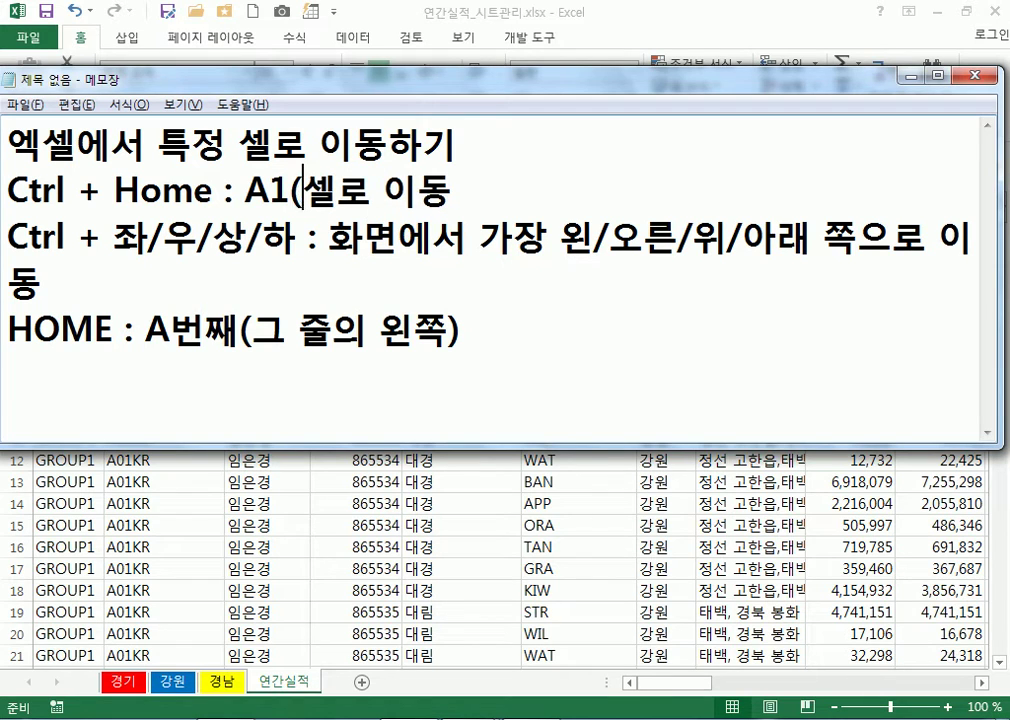
text(매ㄴ 앞))
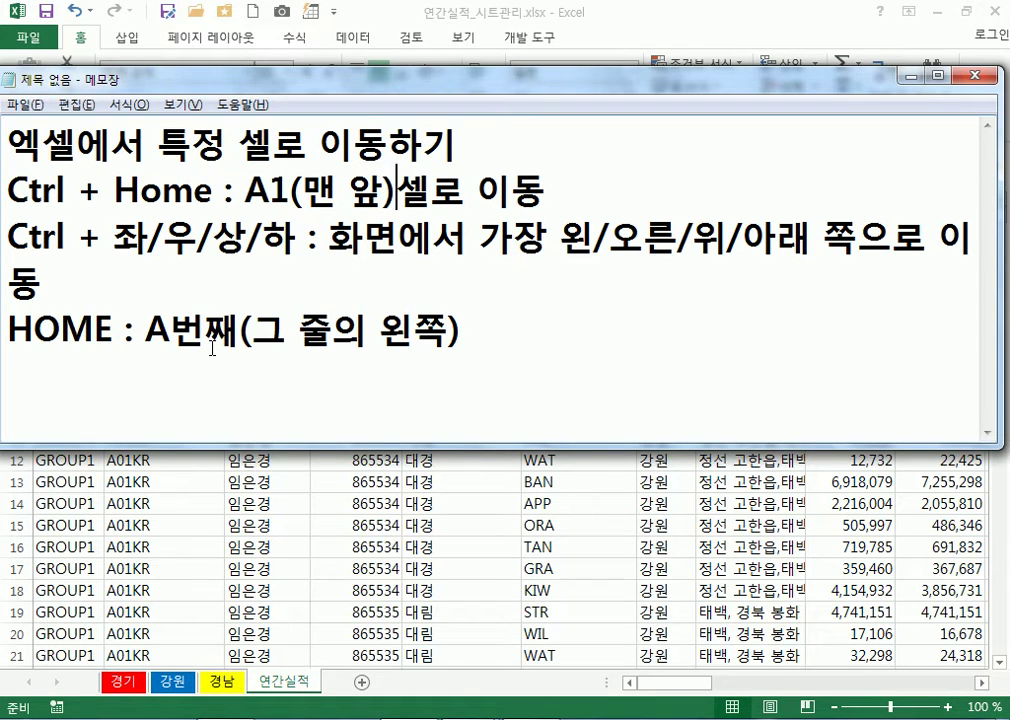
click(284, 383)
click(603, 363)
key(Return)
drag(487, 443, 480, 552)
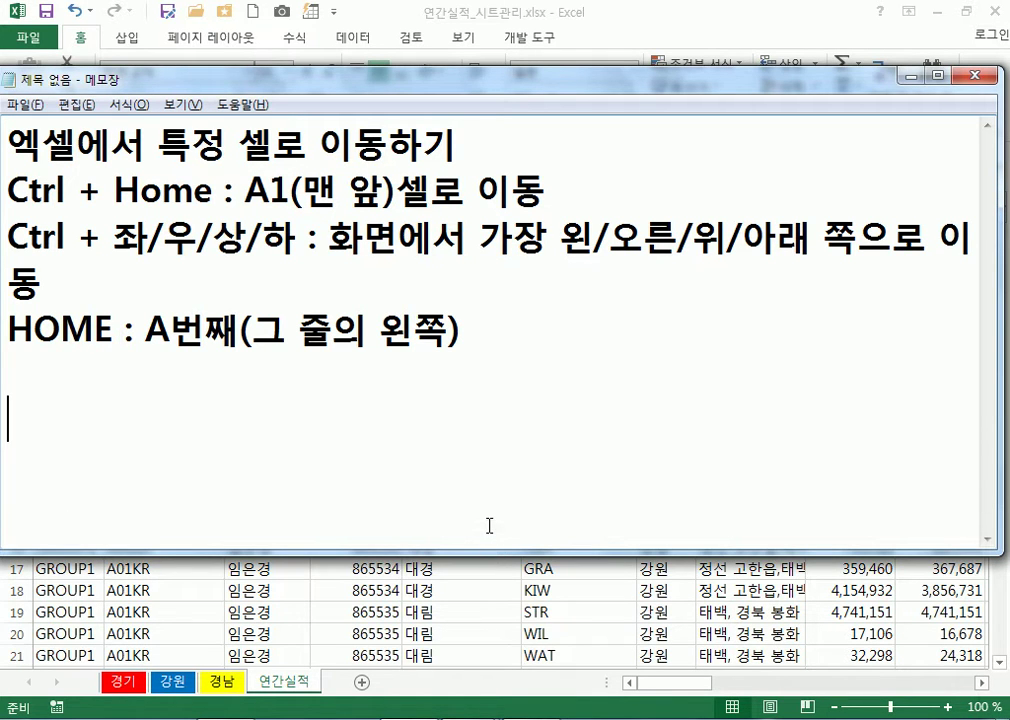
text(특정 )
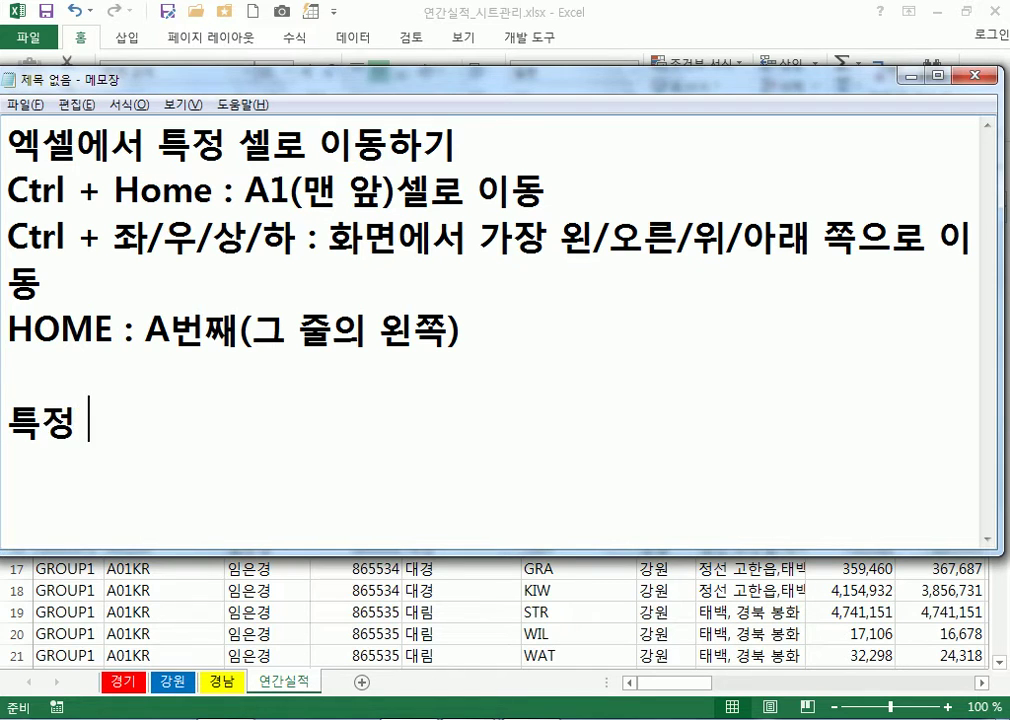
text(셀ㄹ로 이동 :)
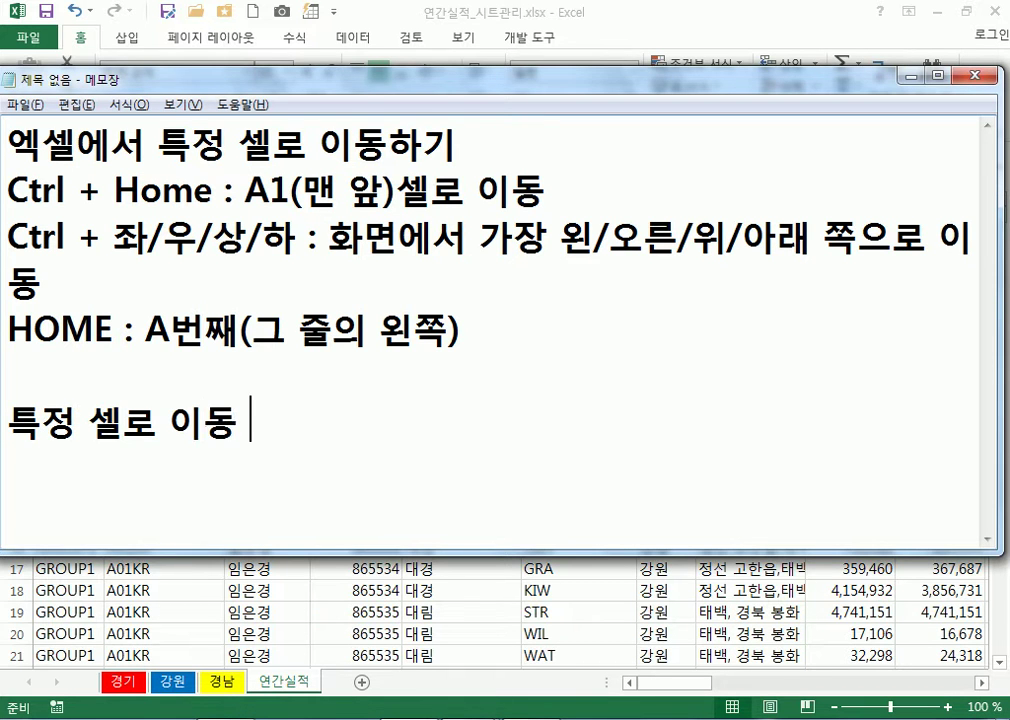
key(alt+Tab)
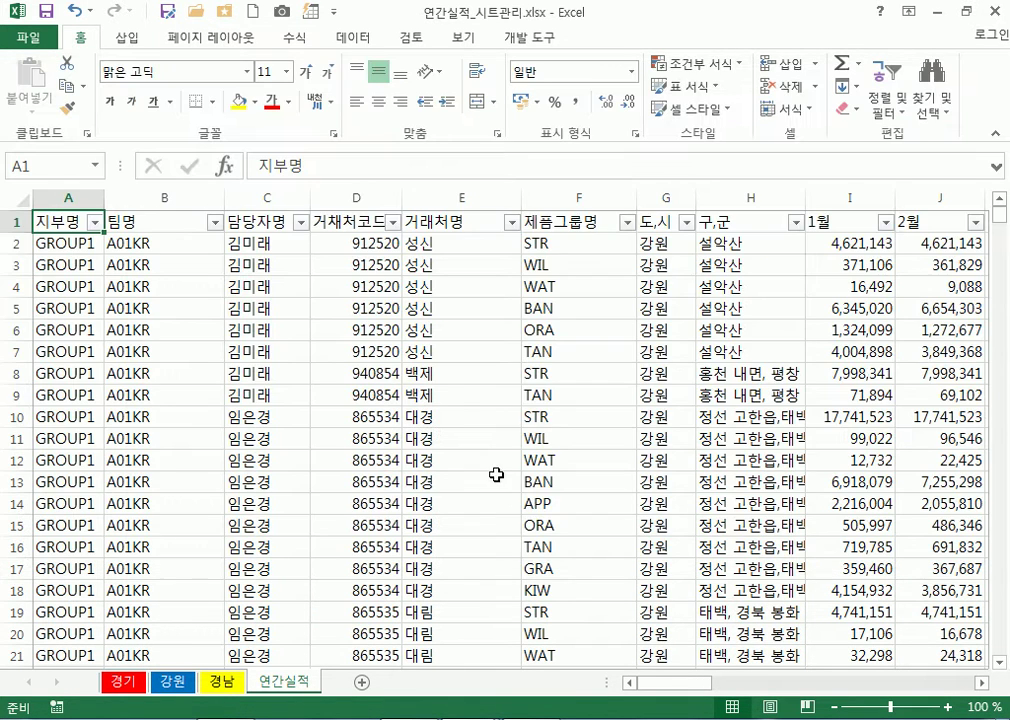
From cell H6, enter h500 in the Name Box to jump to cell H500
click(766, 334)
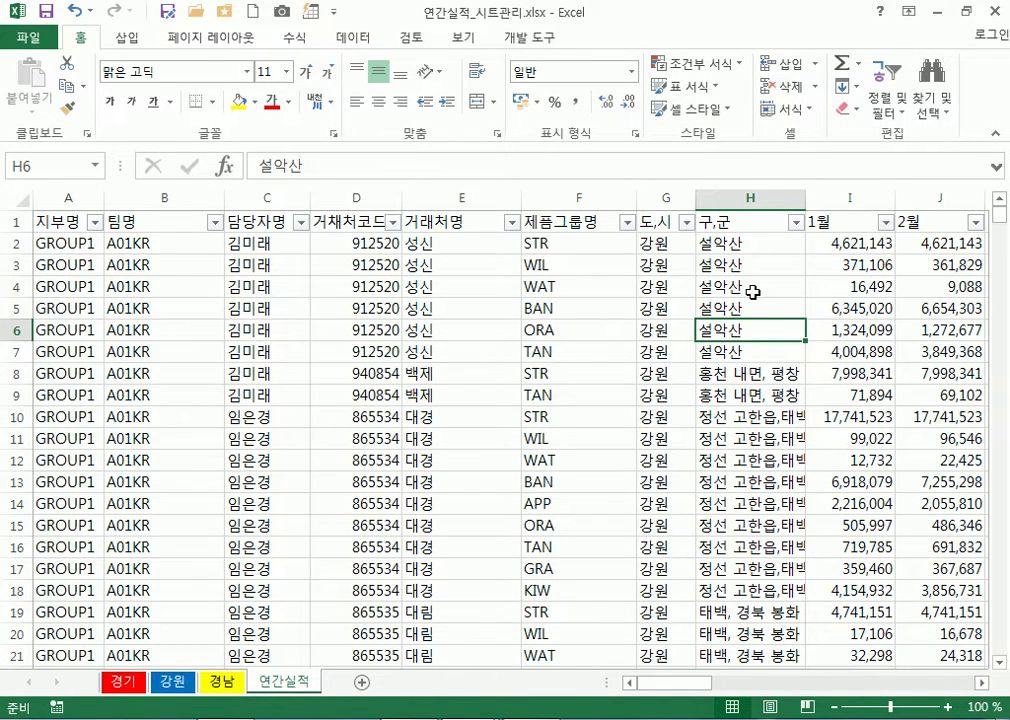
scroll(752, 291, down, 20)
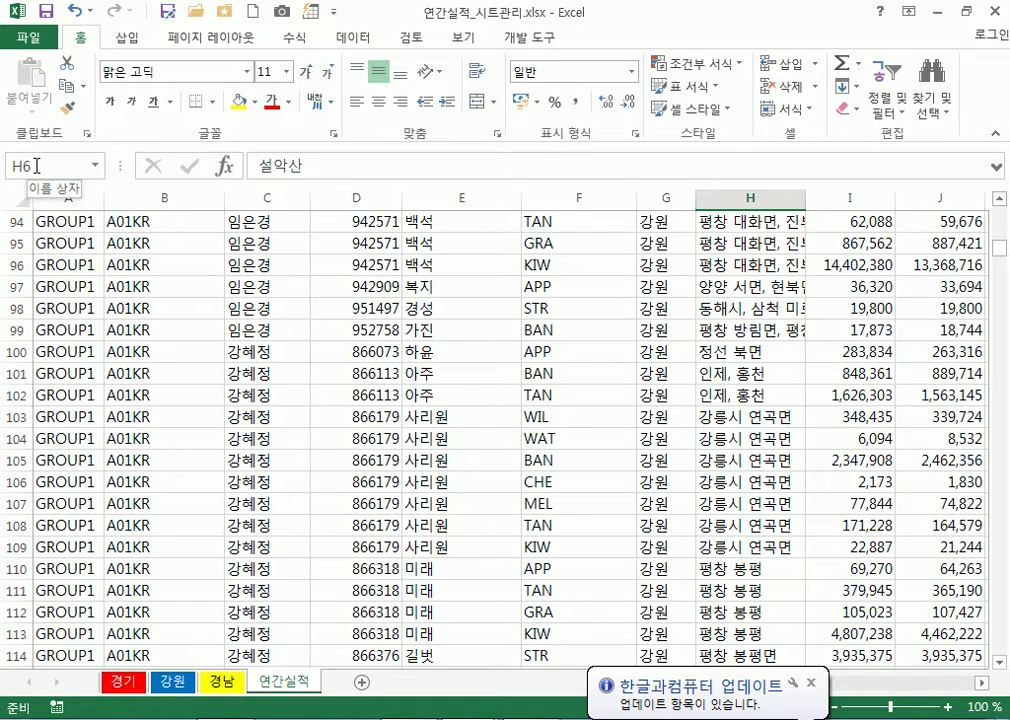
click(36, 166)
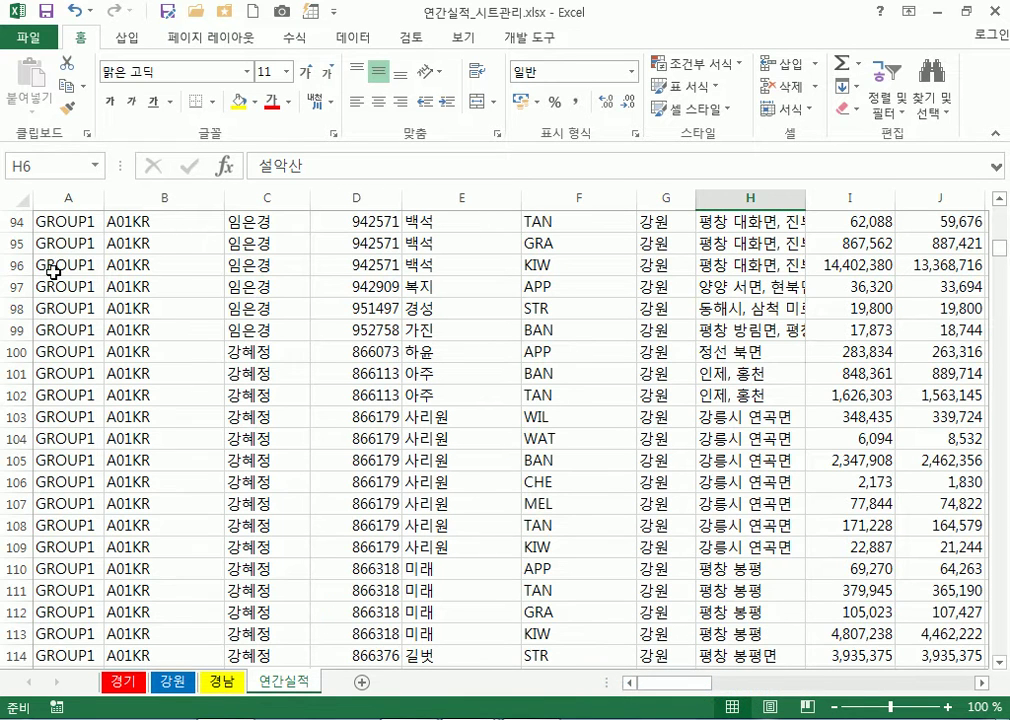
click(38, 165)
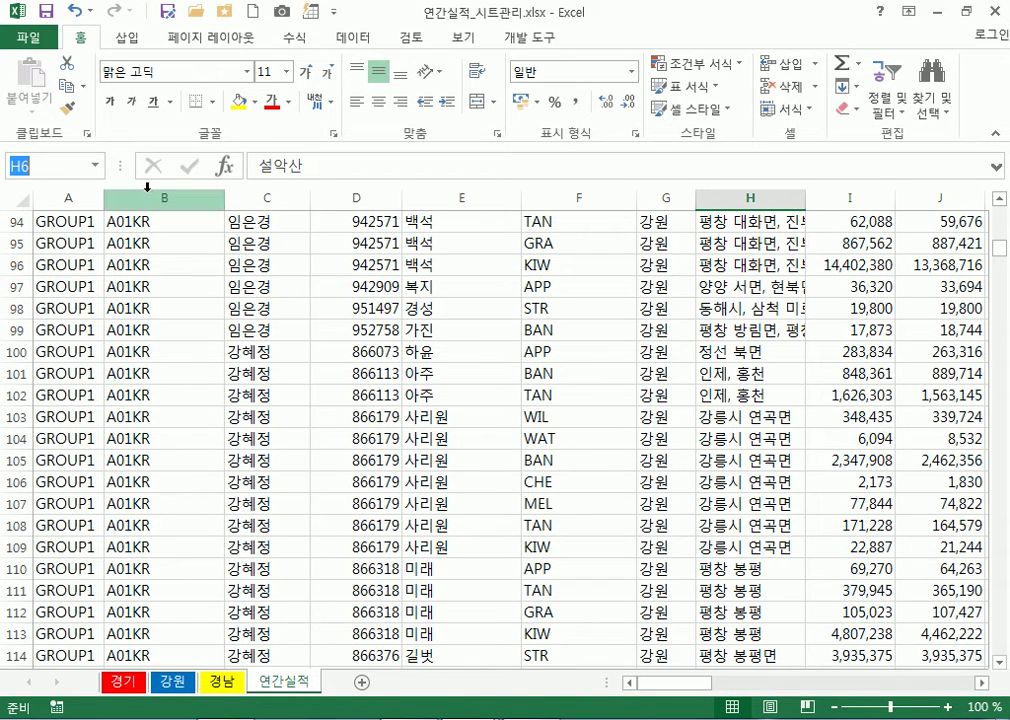
text(ㅗ)
key(BackSpace)
text(h500)
key(Return)
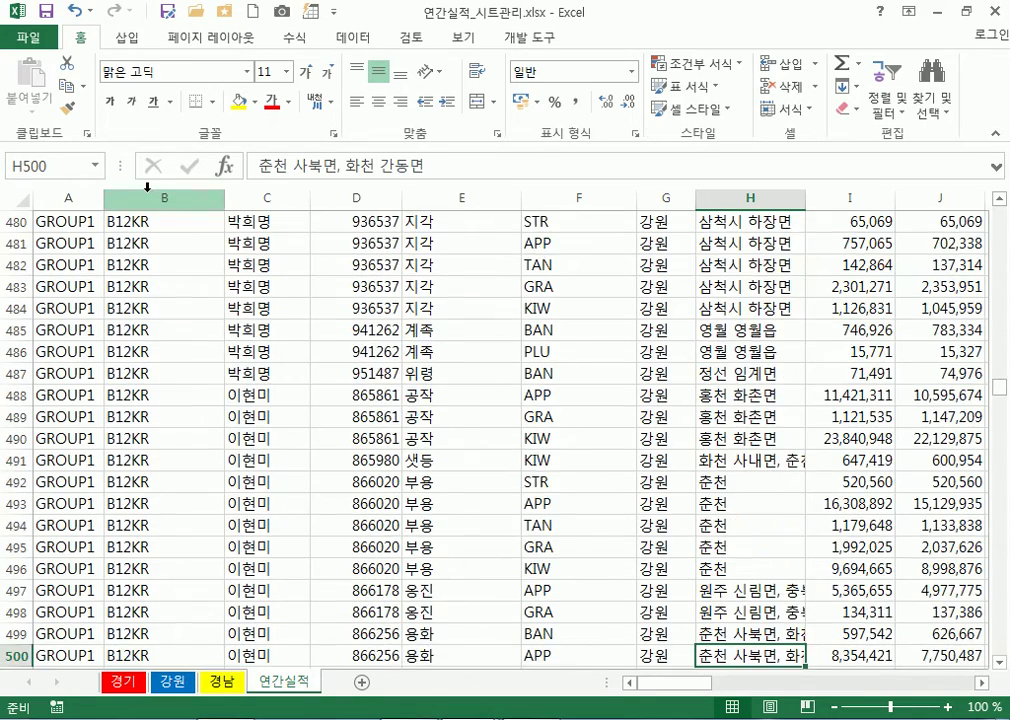
scroll(490, 339, down, 1)
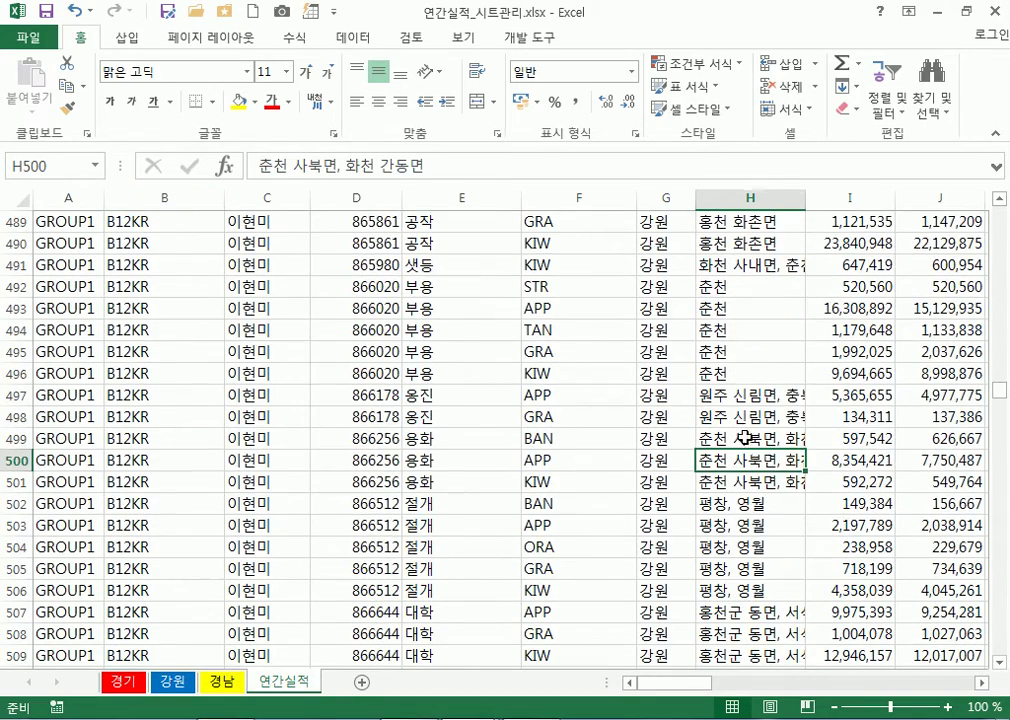
Add '이름상자,' to the specific-cell note and return to Excel
key(alt+Tab)
text(이름상)
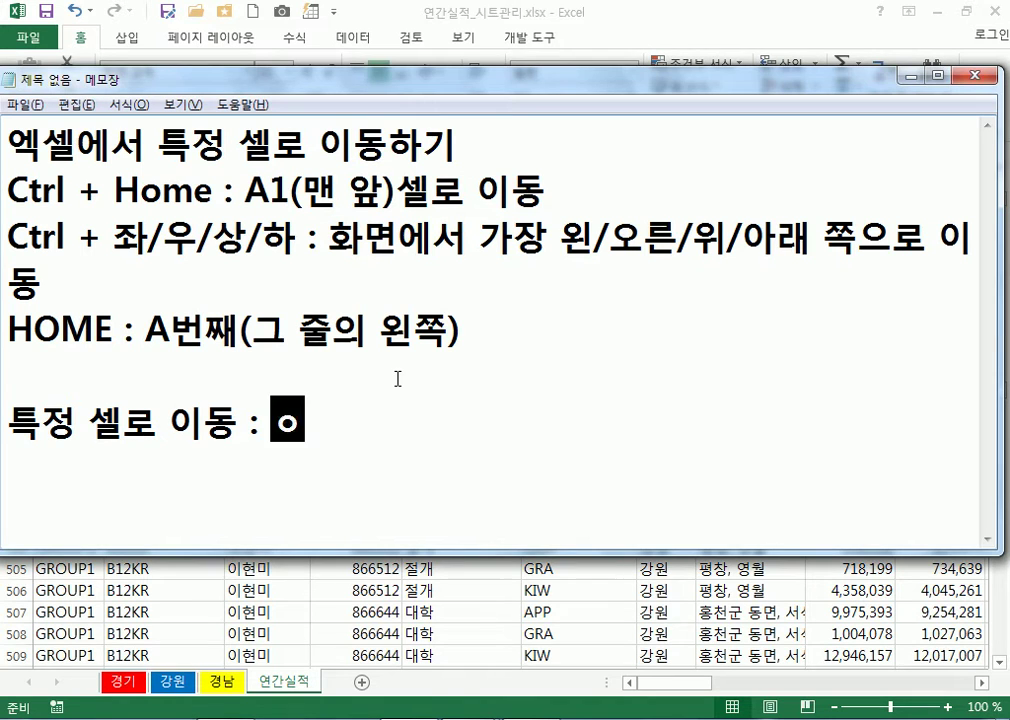
text(자,)
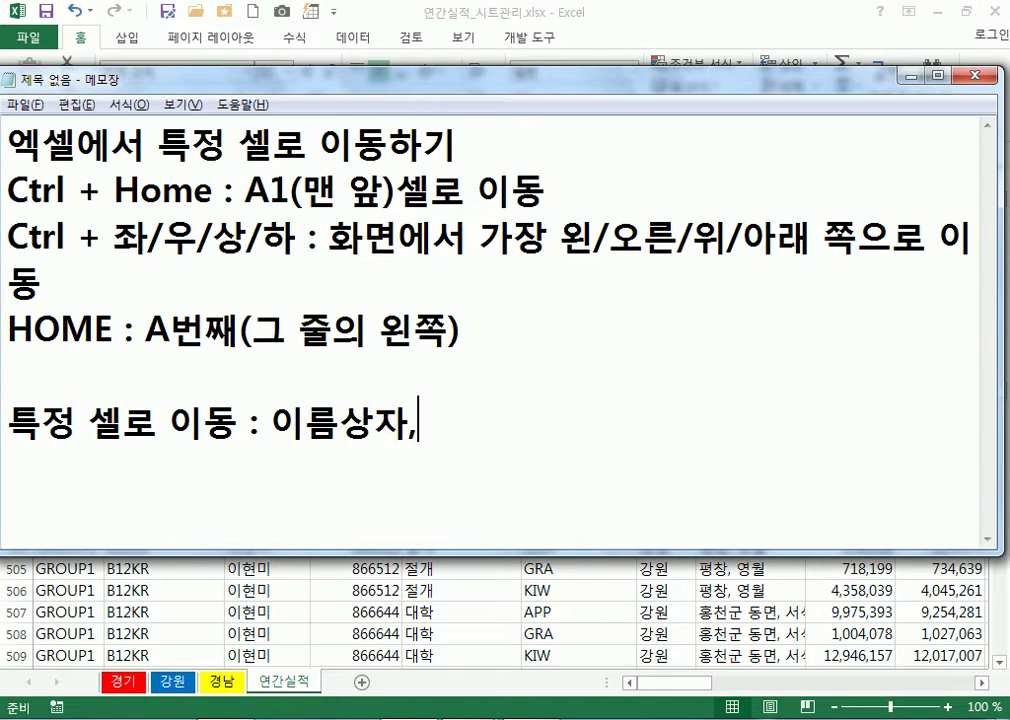
key(alt+Tab)
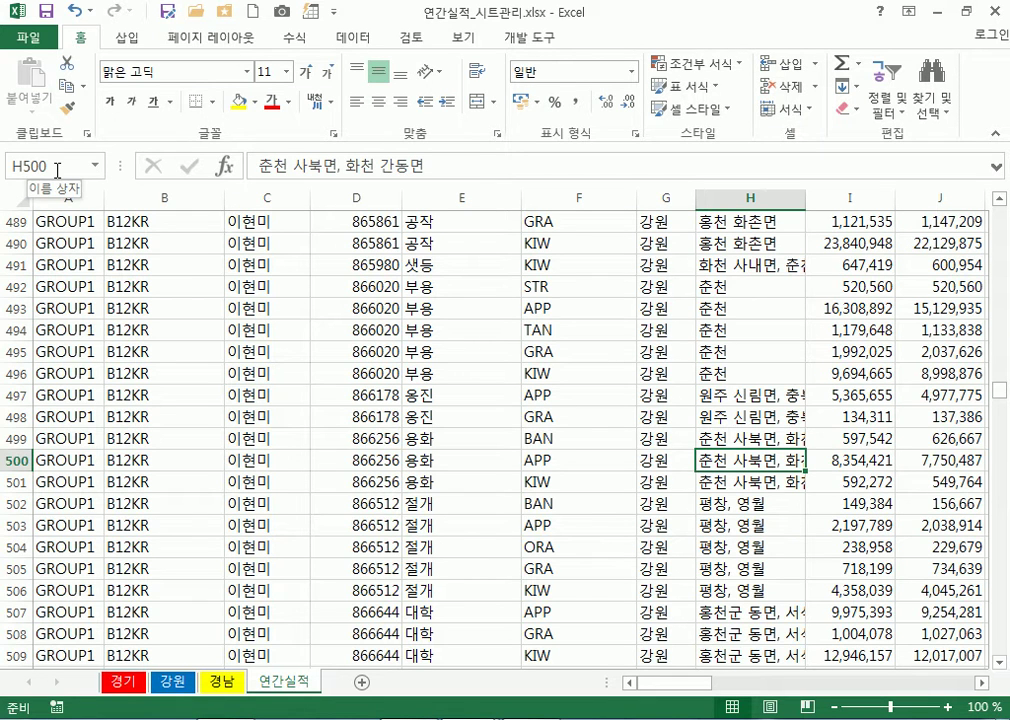
From cell F495, open the Go To window with Ctrl+G, move it up, and switch to Notepad
click(57, 170)
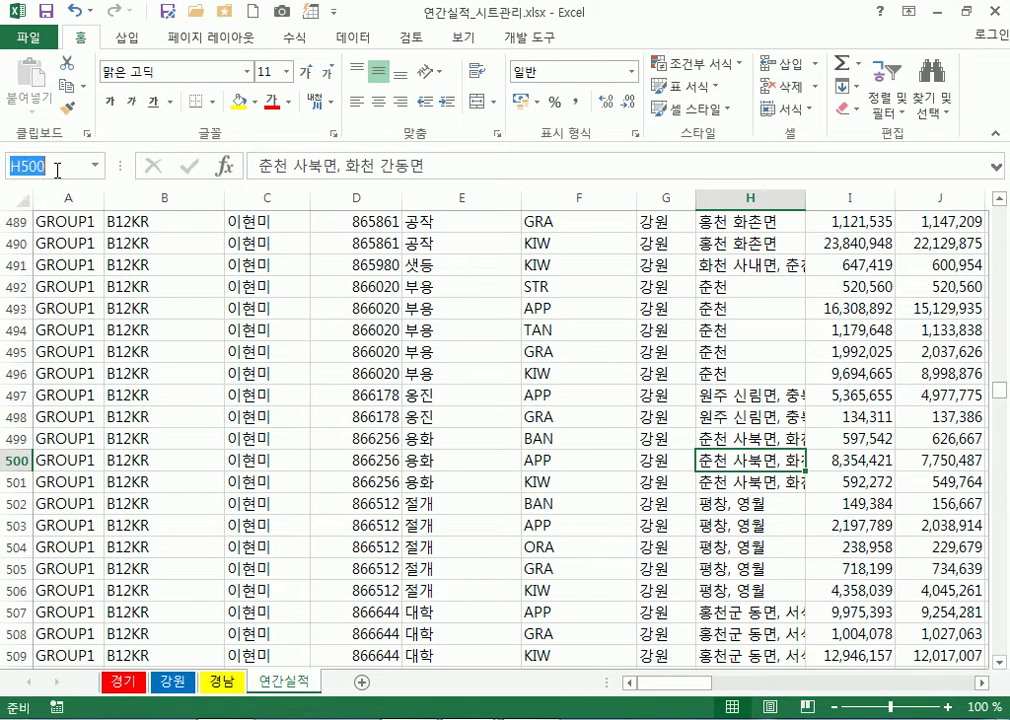
click(555, 354)
key(ctrl+g)
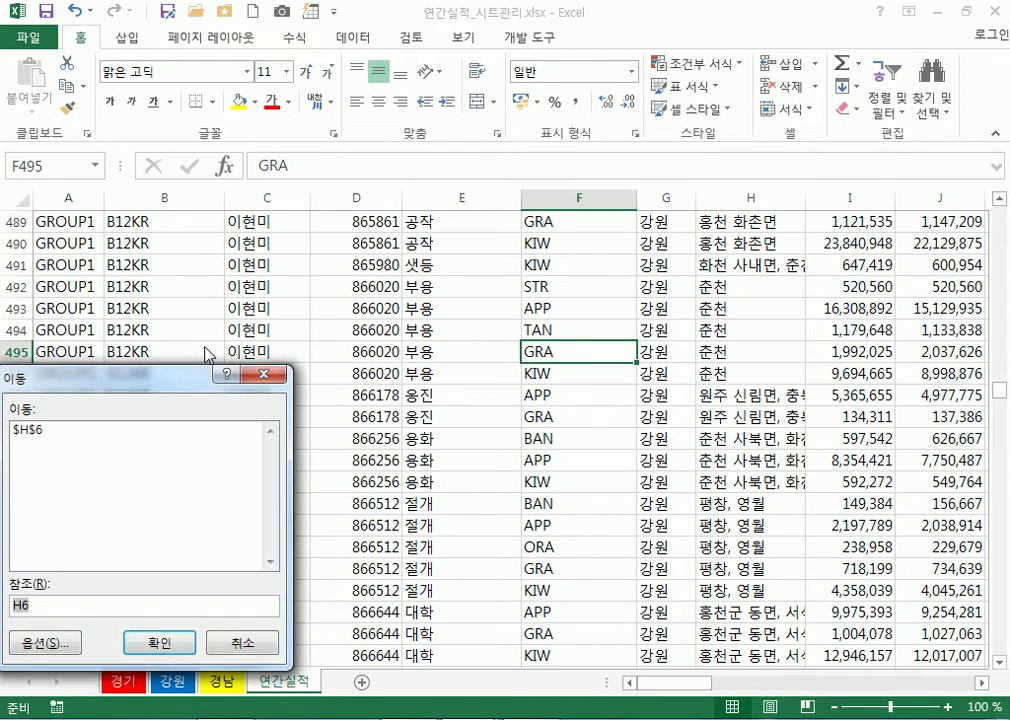
drag(158, 390, 336, 167)
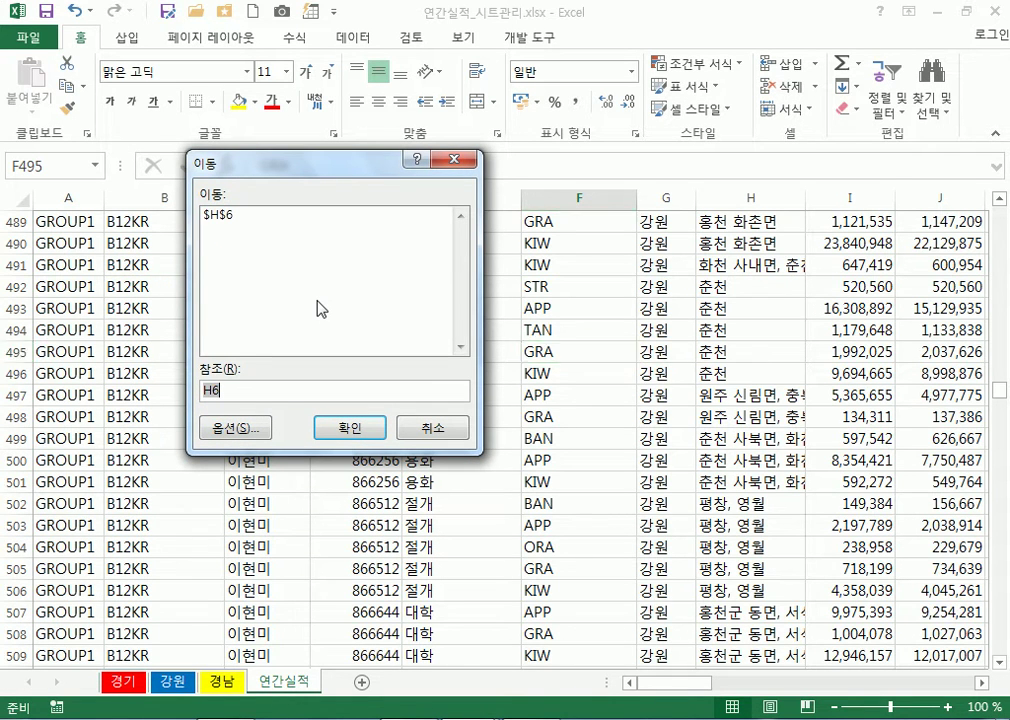
key(alt+Tab)
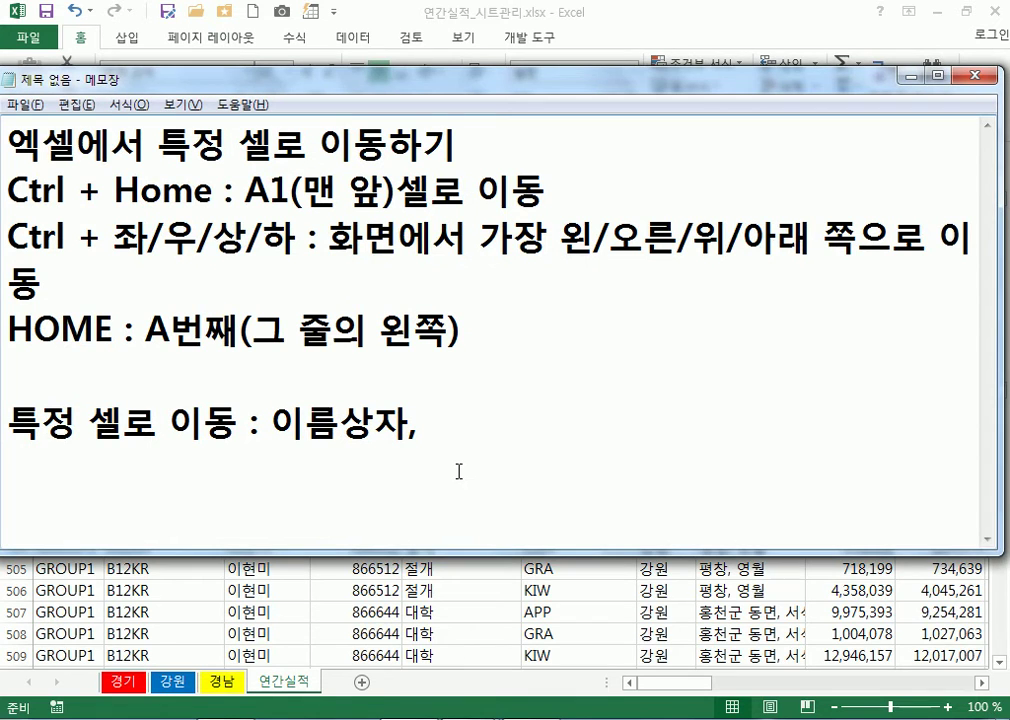
Add 'F5,' to the note, then jump to cell I70 through Go To
text(F5)
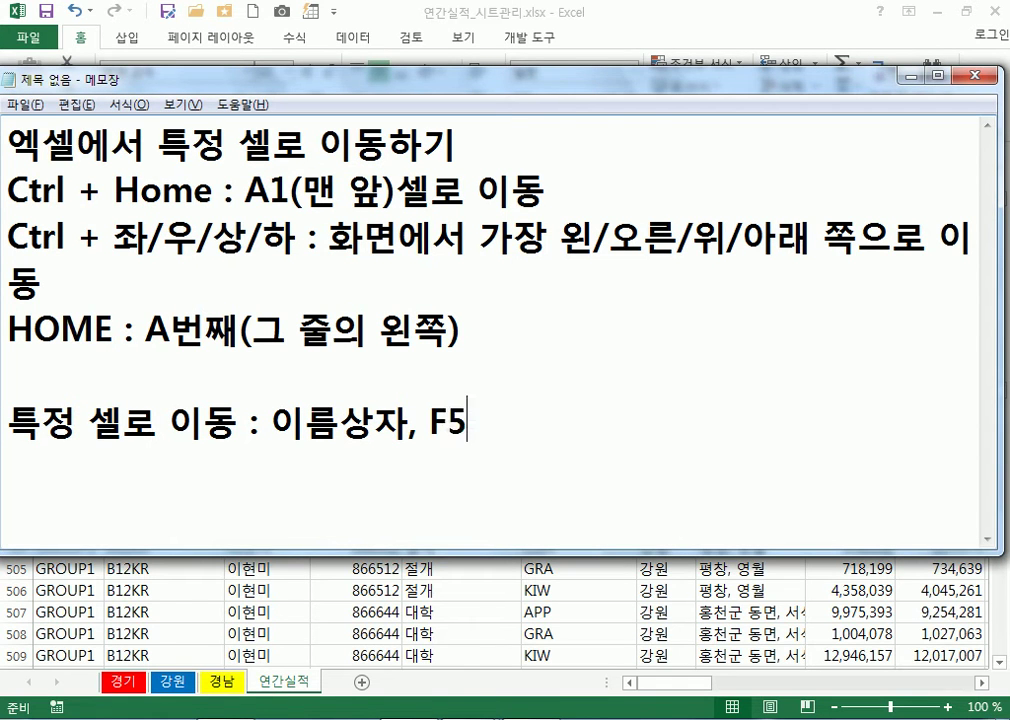
text(,)
key(alt+Tab)
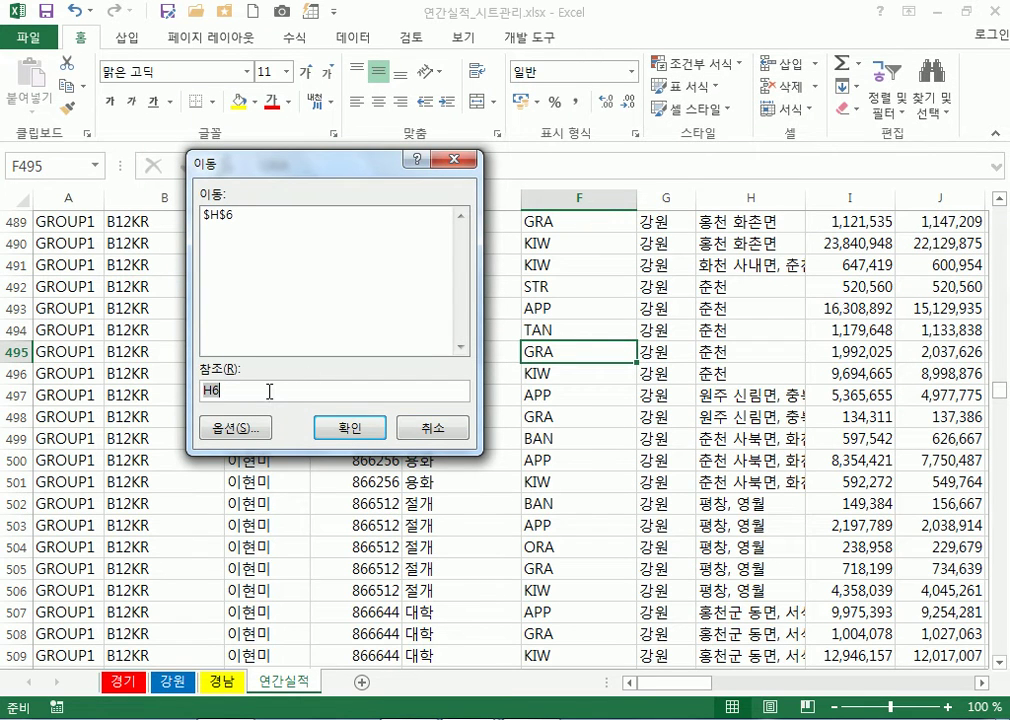
text(i)
key(Return)
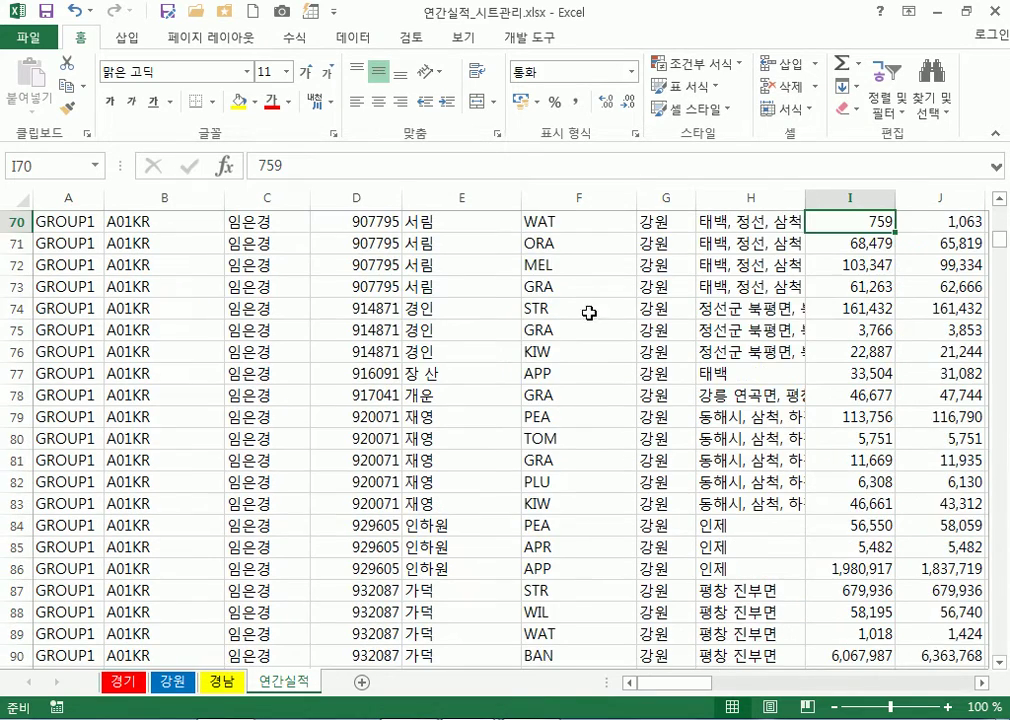
scroll(700, 300, up, 1)
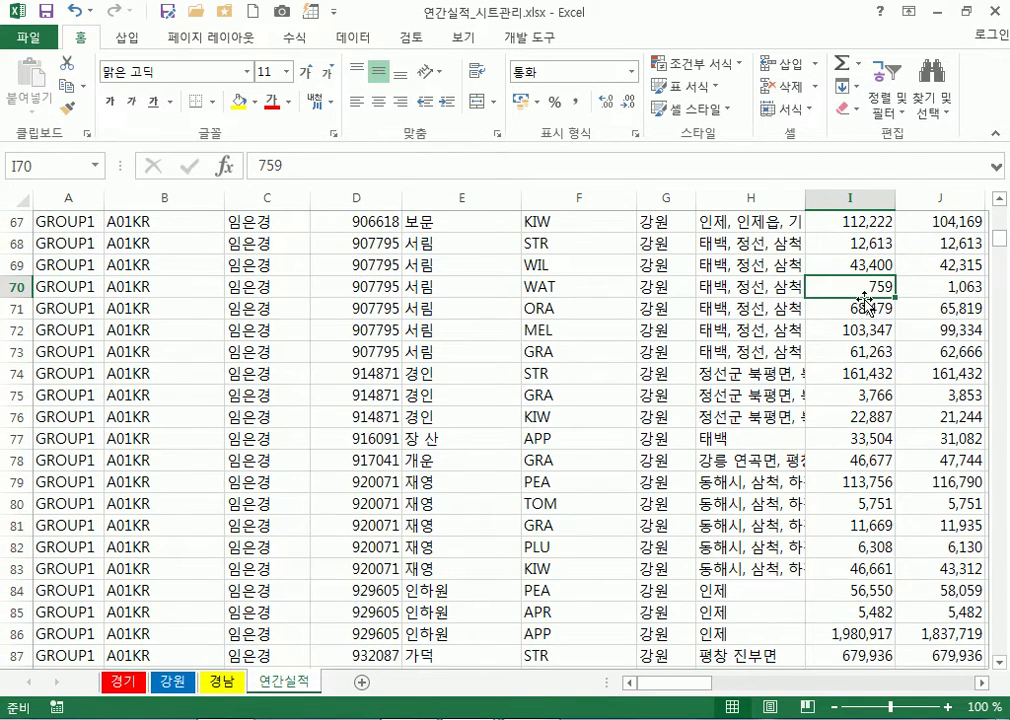
Reopen Go To with Ctrl+G and add 'Ctrl + G' to the note line
key(ctrl+g)
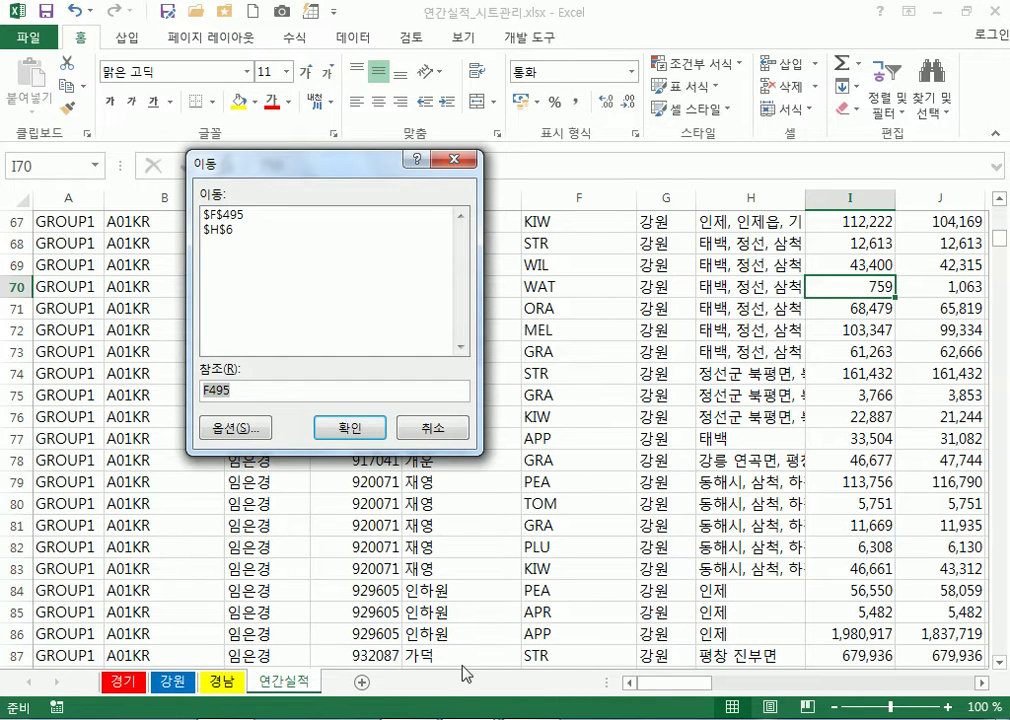
key(alt+Tab)
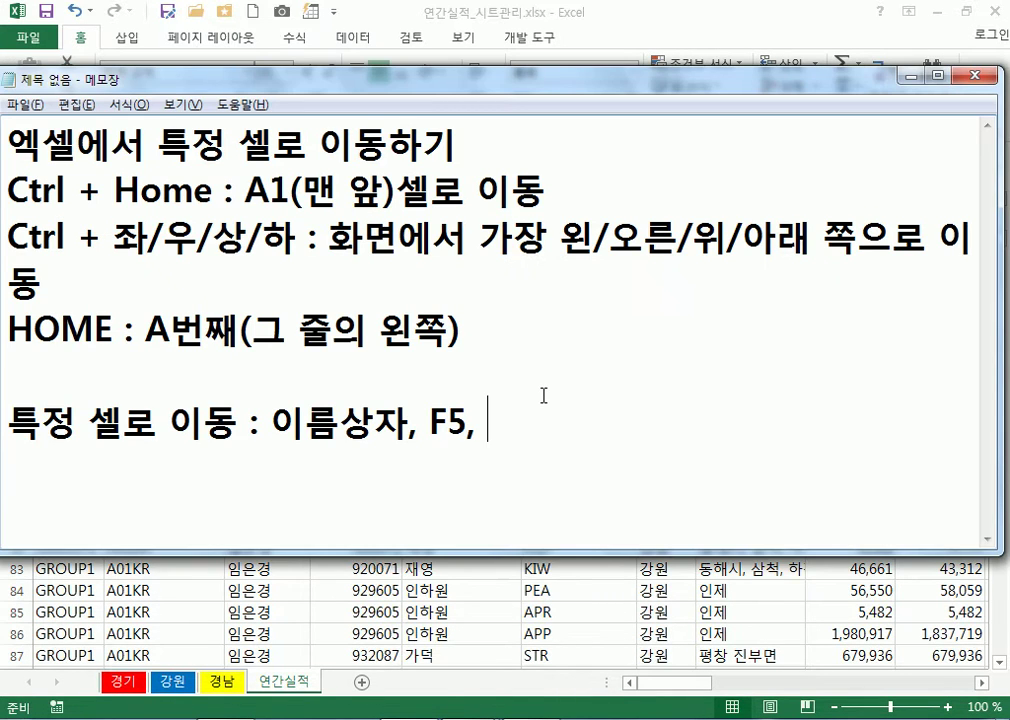
text(Ctrl)
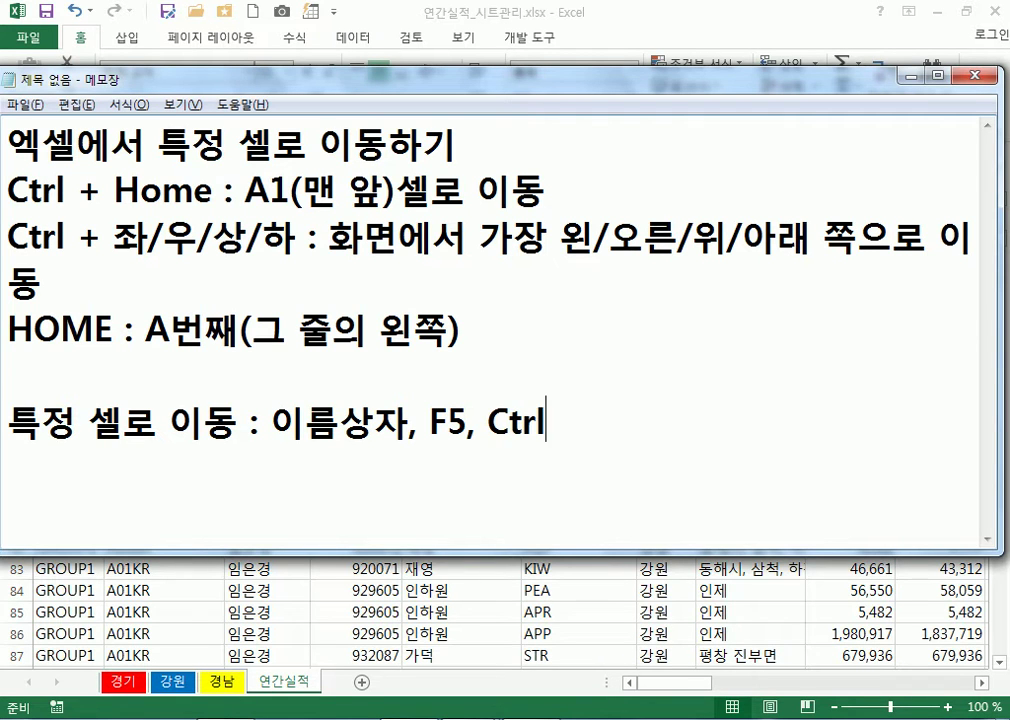
text( + G)
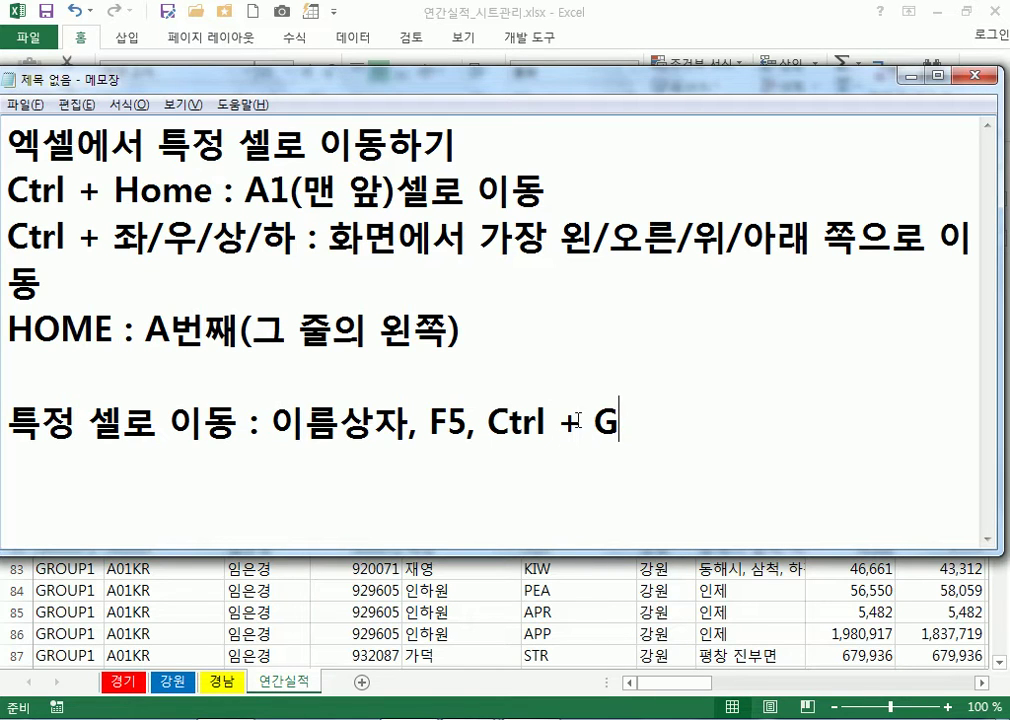
key(Return)
Cancel Go To and jump to cell B75 through the Name Box
key(alt+Tab)
key(F5)
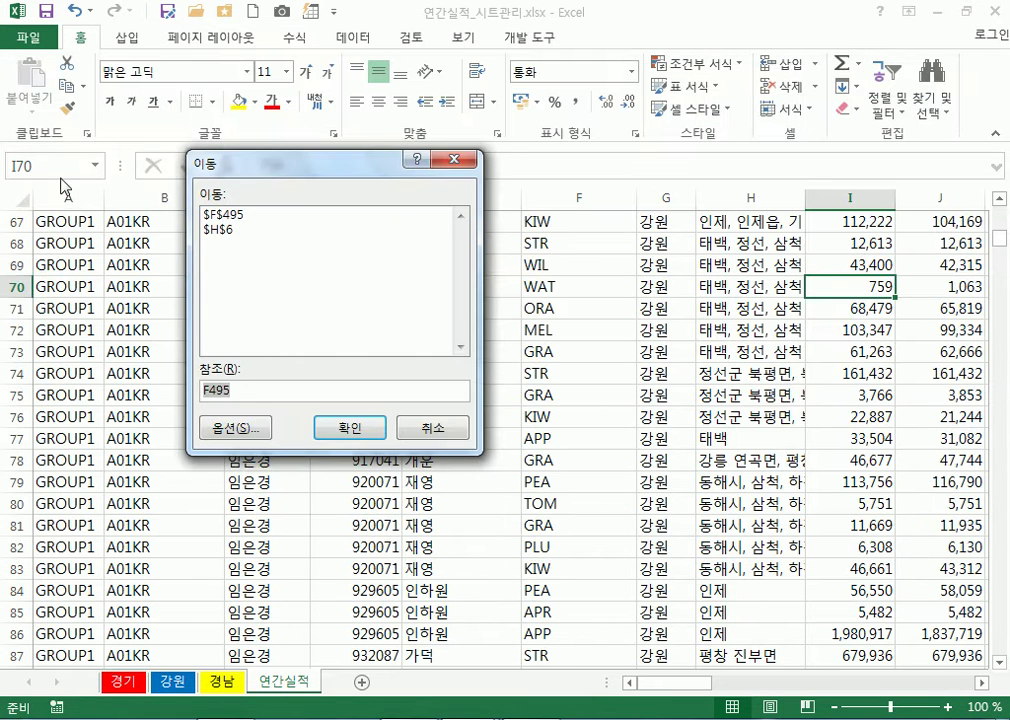
key(Escape)
click(52, 166)
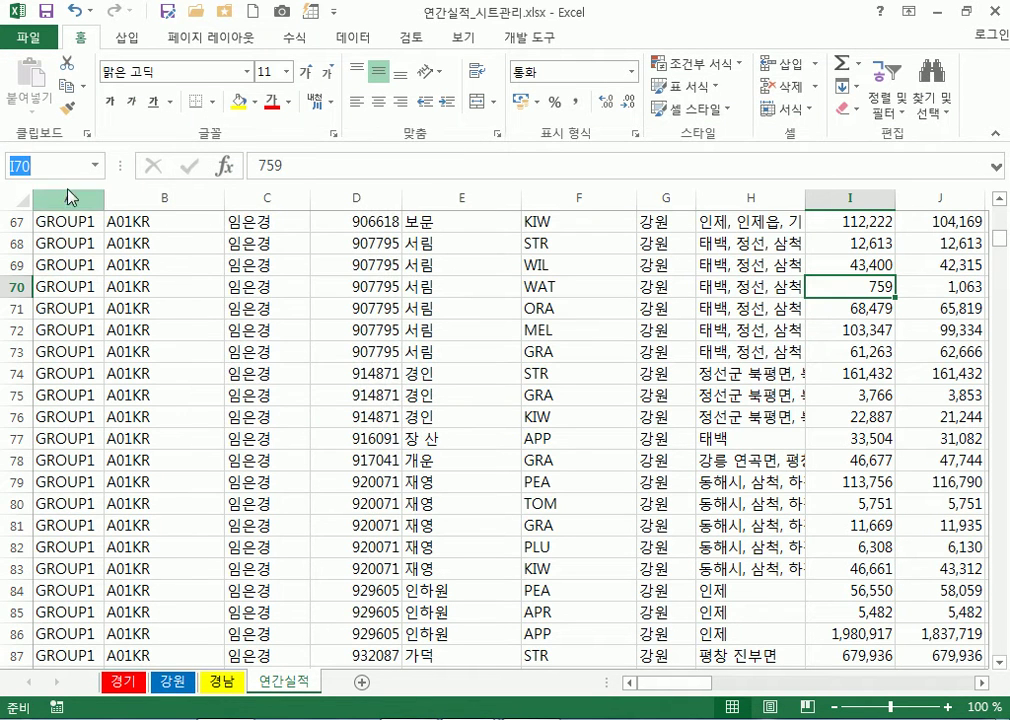
text(B75)
key(Return)
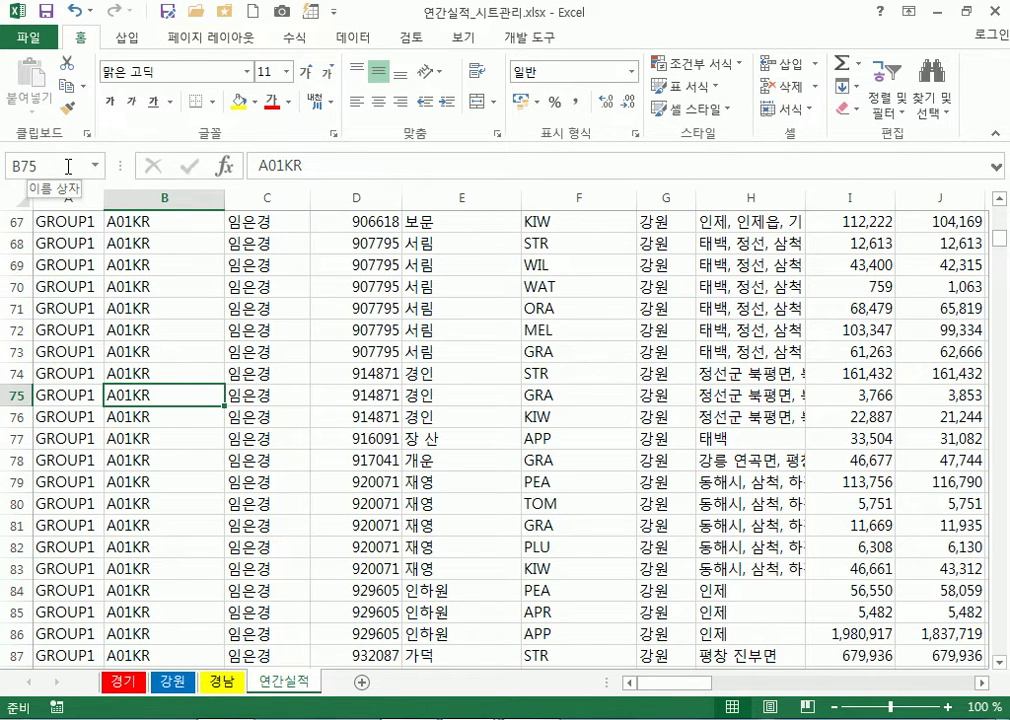
From D76, use F5 Go To to jump to cell C500
click(362, 424)
key(F5)
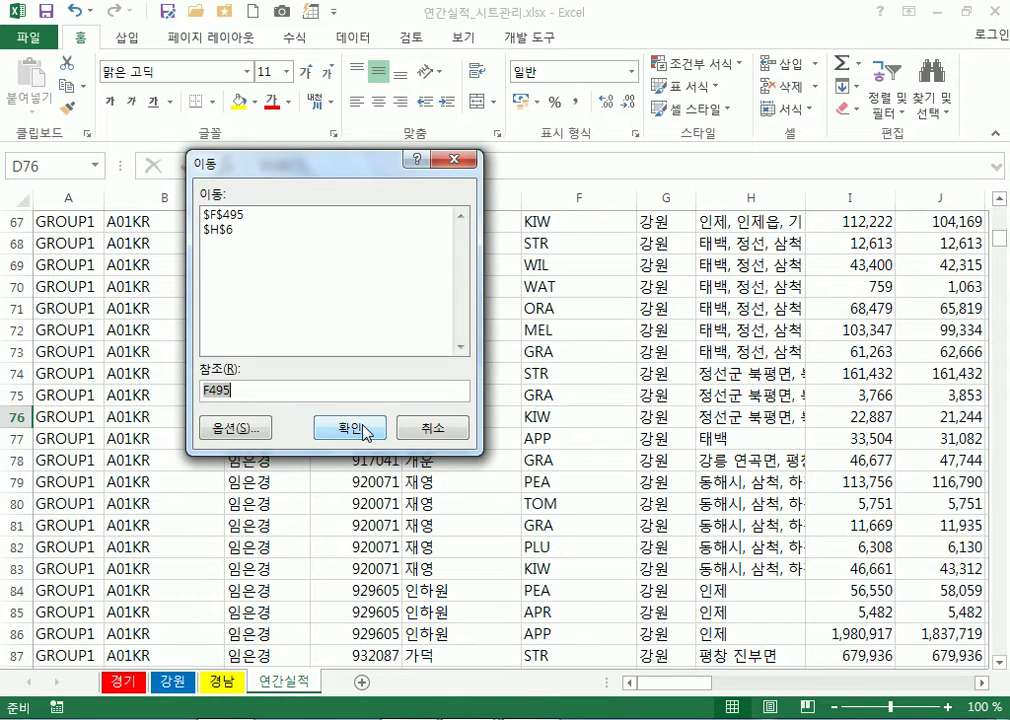
text(c500)
click(365, 432)
scroll(412, 362, down, 5)
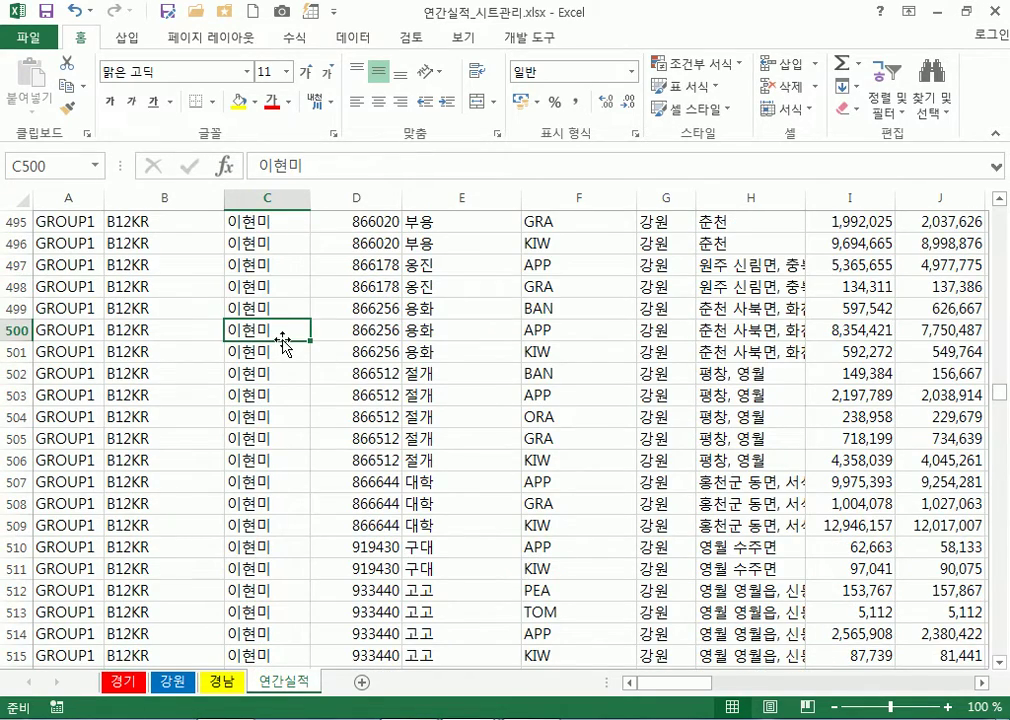
Back in the notes, highlight 'F5, Ctrl + G' and then deselect it
key(alt+Tab)
drag(430, 422, 622, 422)
click(541, 424)
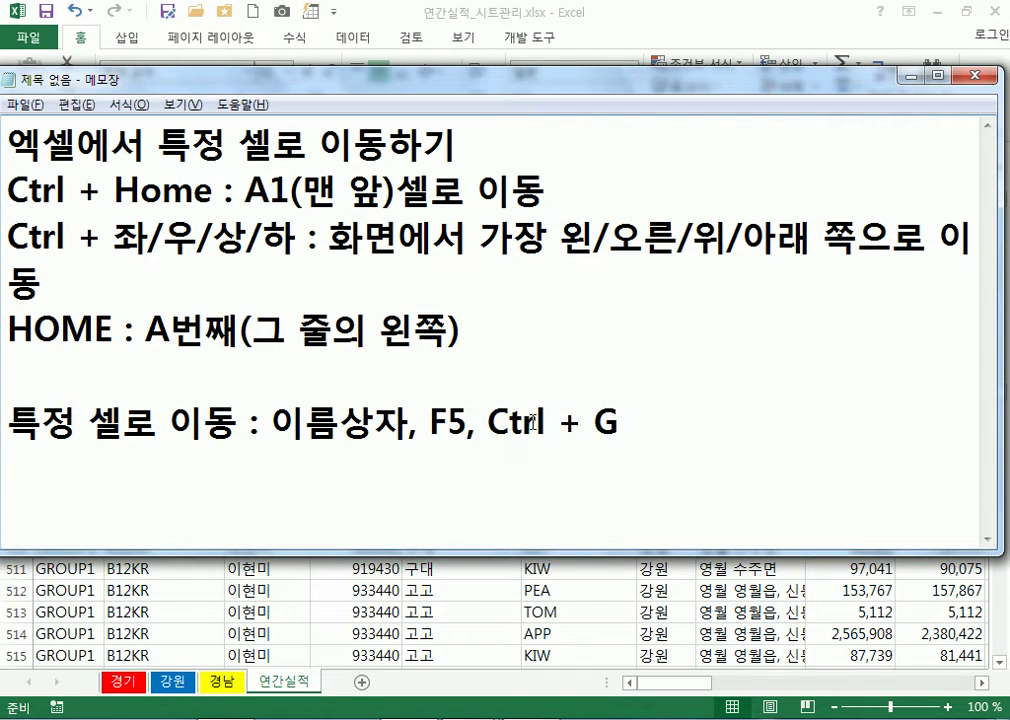
Highlight F5, then add an empty line after 'Ctrl + G' and place the caret there
drag(430, 422, 468, 424)
click(613, 422)
key(Return)
key(Return)
key(Return)
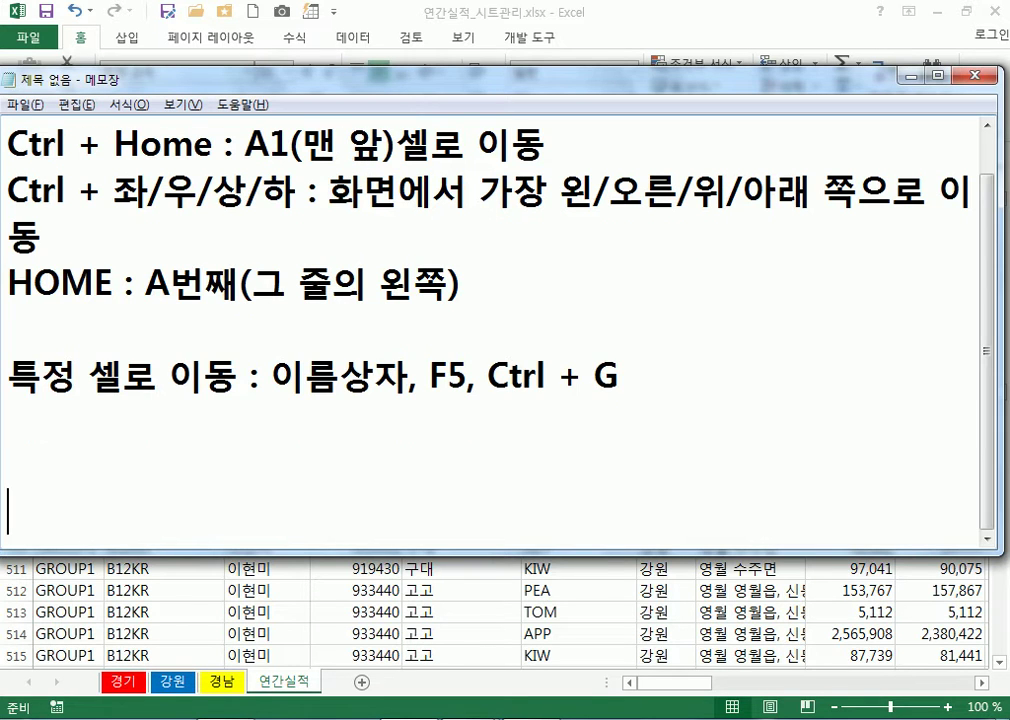
click(431, 441)
Switch back to the 연간실적 sheet in Excel and jump to cell A1
key(alt+Tab)
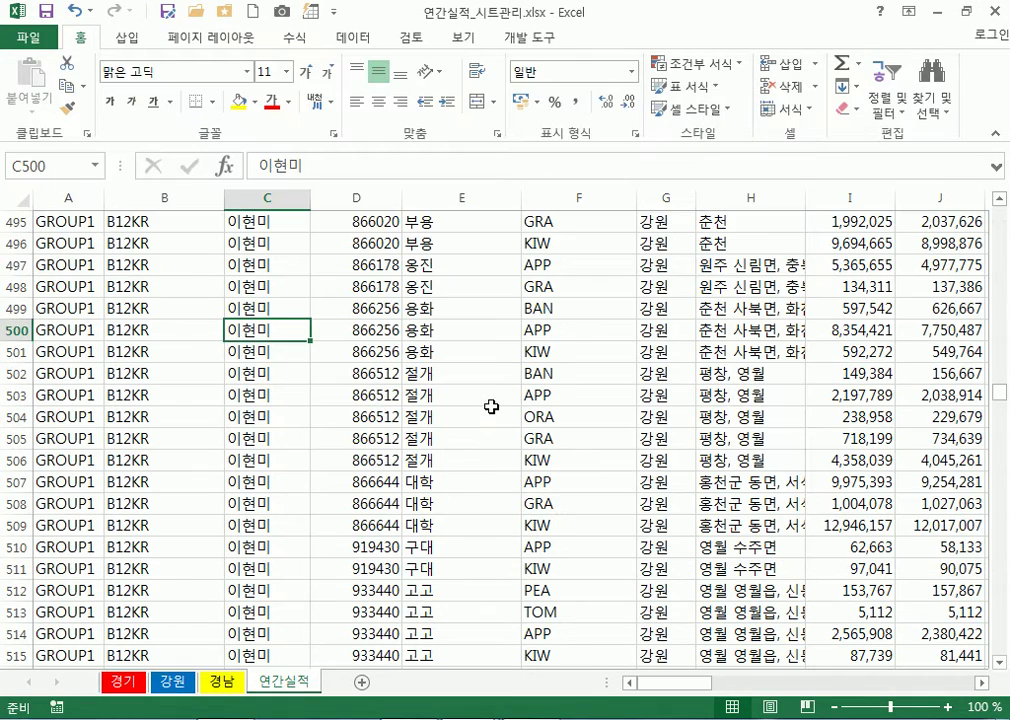
scroll(576, 415, up, 9)
scroll(576, 415, up, 20)
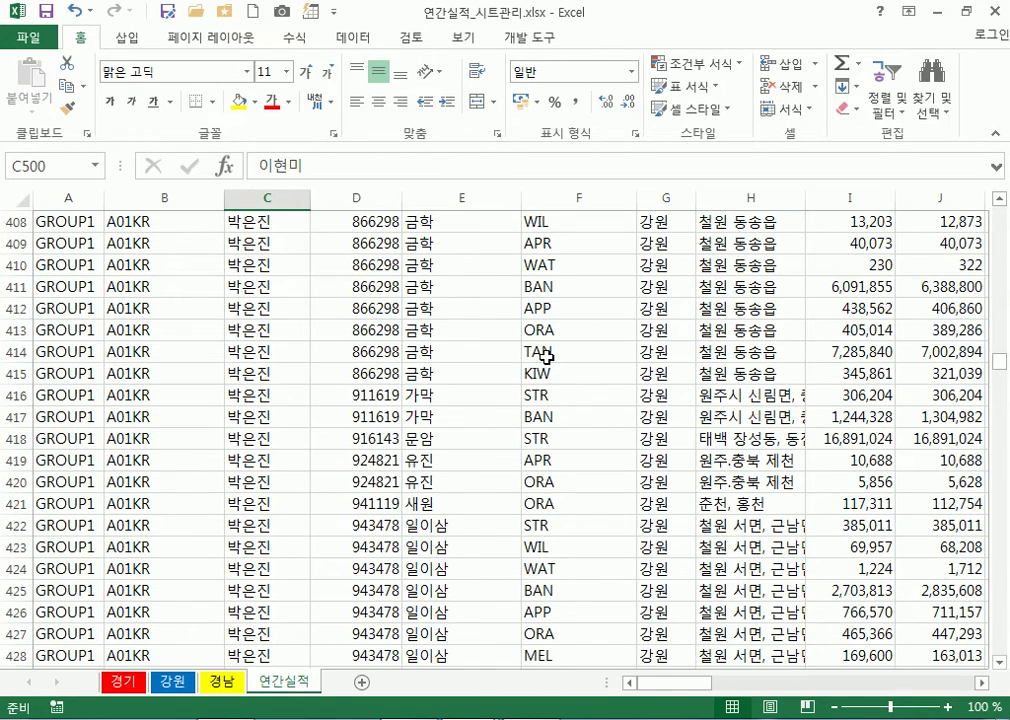
key(ctrl+Home)
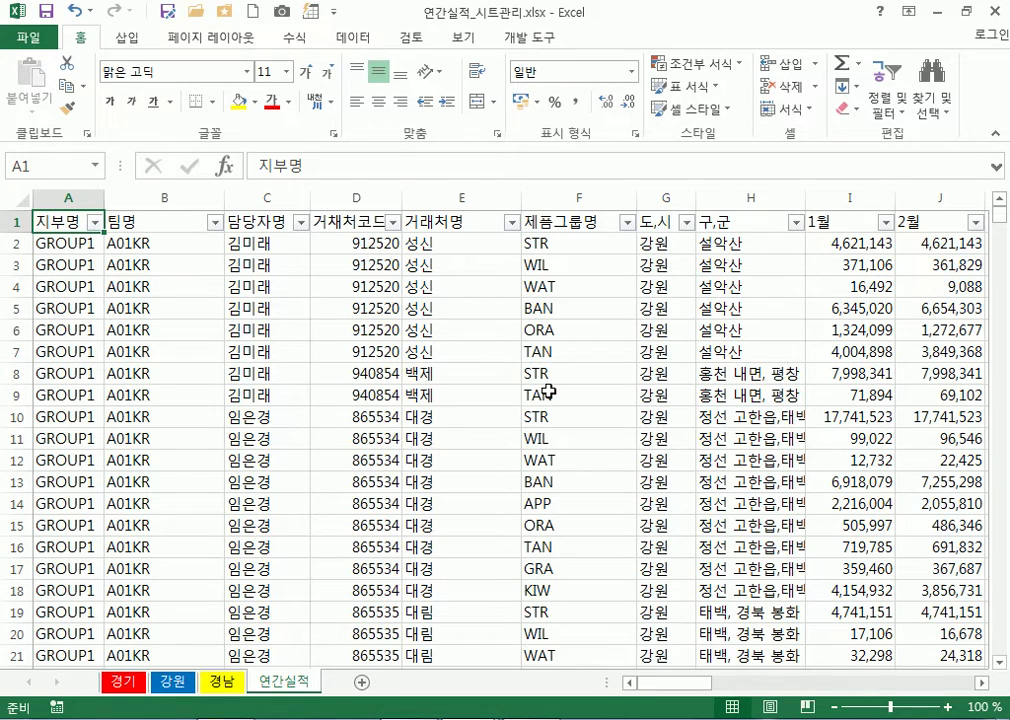
Select cells J19 and Q19, then the 9월 header in Q1
scroll(549, 391, down, 5)
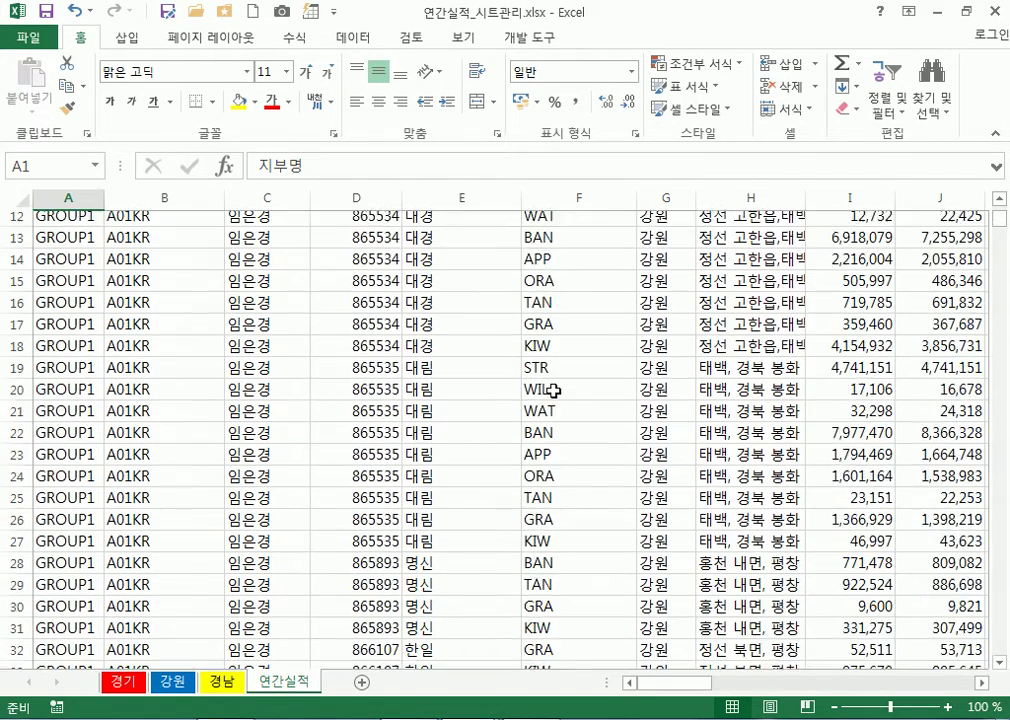
click(922, 289)
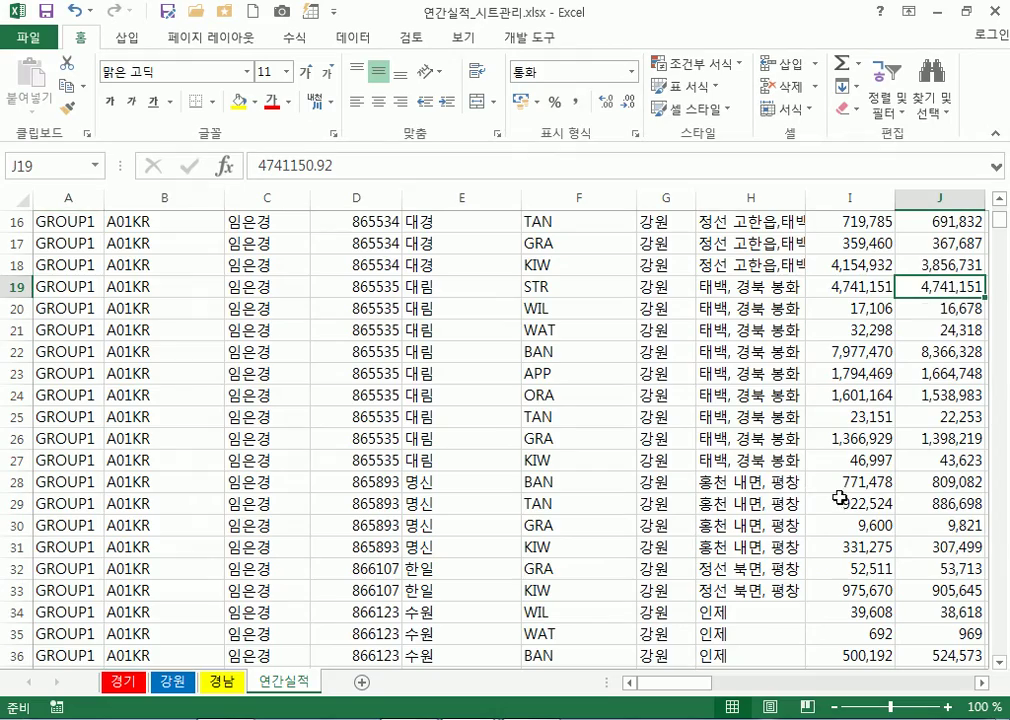
drag(699, 683, 785, 681)
click(538, 292)
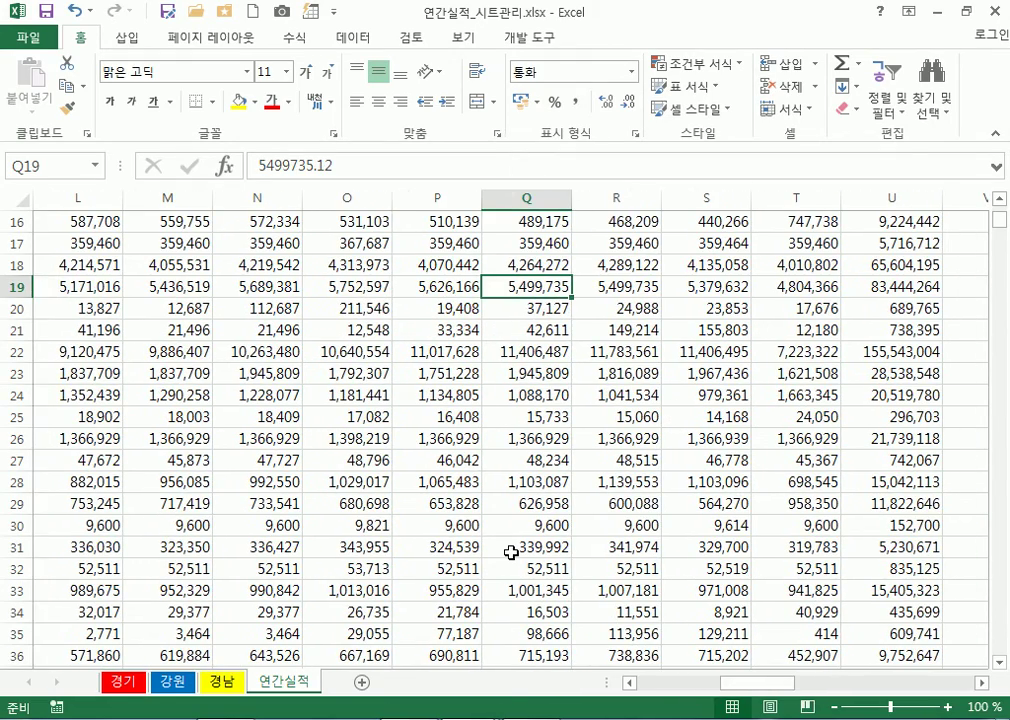
scroll(520, 546, up, 5)
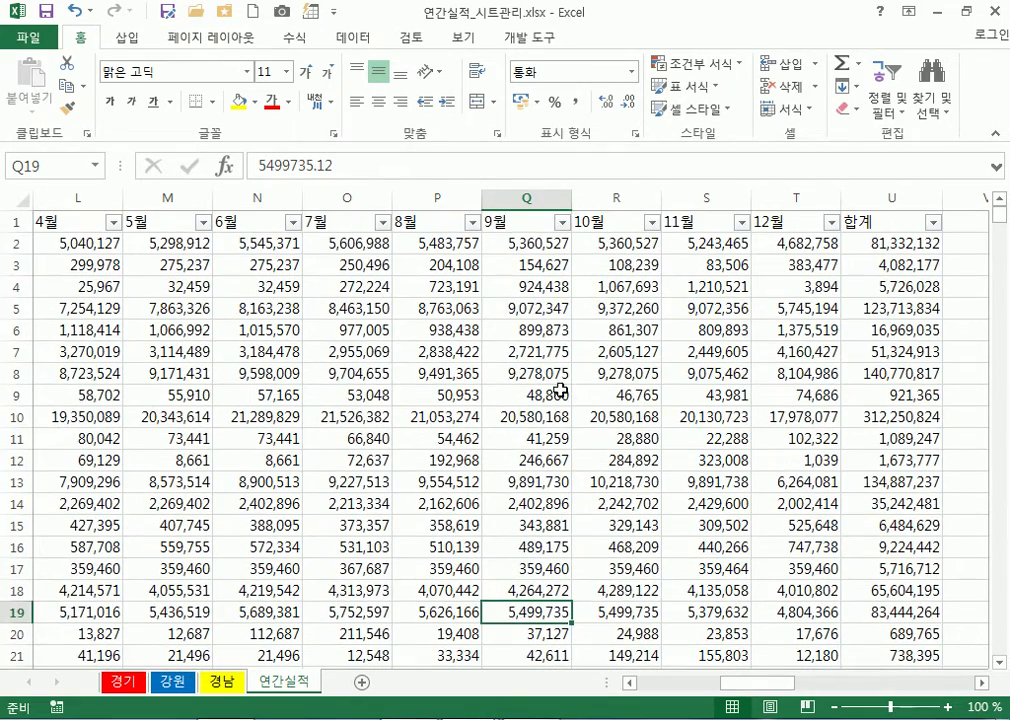
click(512, 221)
scroll(509, 415, down, 14)
scroll(509, 425, down, 6)
Select N73 and N2, jump to column A with Ctrl+Left, select R23, then scroll back to the top
click(300, 478)
scroll(275, 490, up, 6)
scroll(275, 490, up, 14)
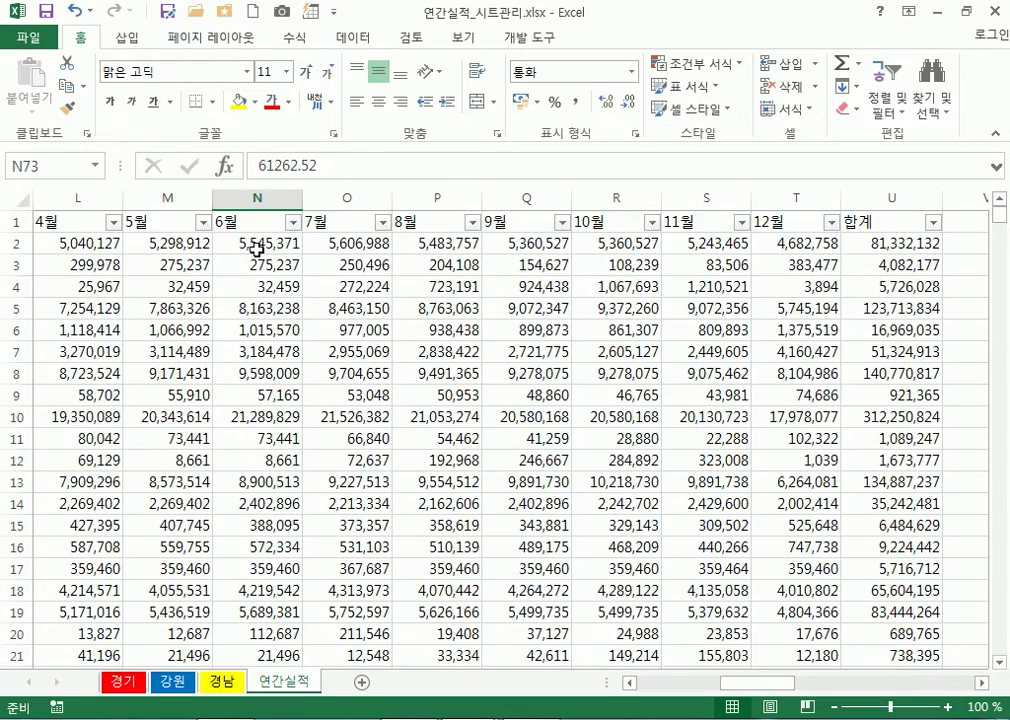
click(258, 243)
key(ctrl+Left)
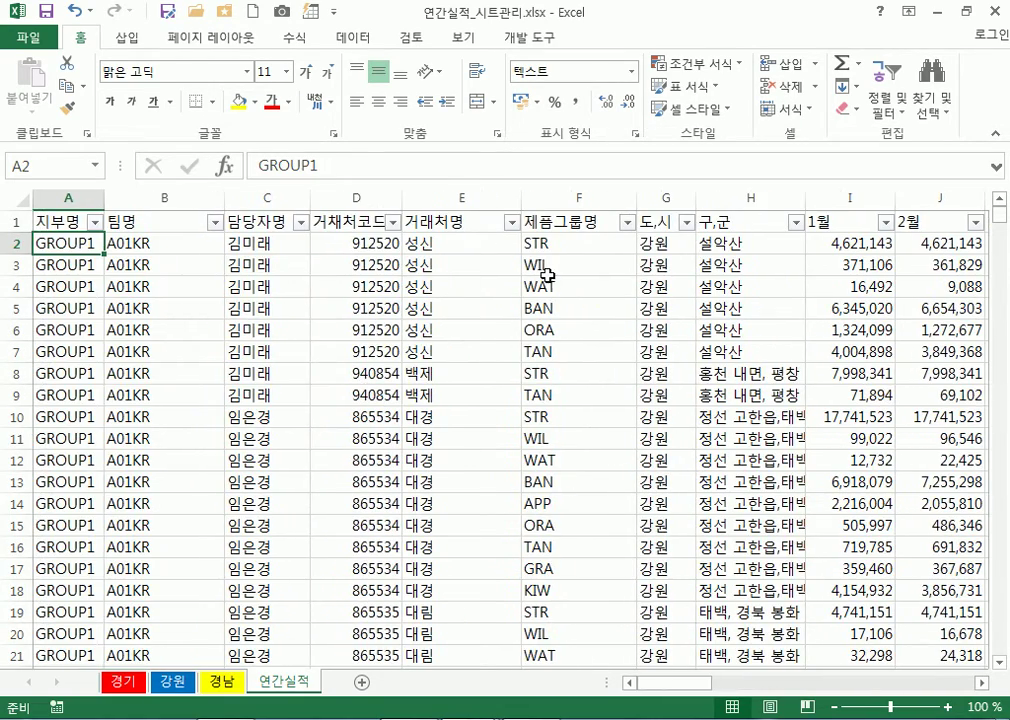
drag(699, 685, 788, 683)
scroll(450, 400, down, 4)
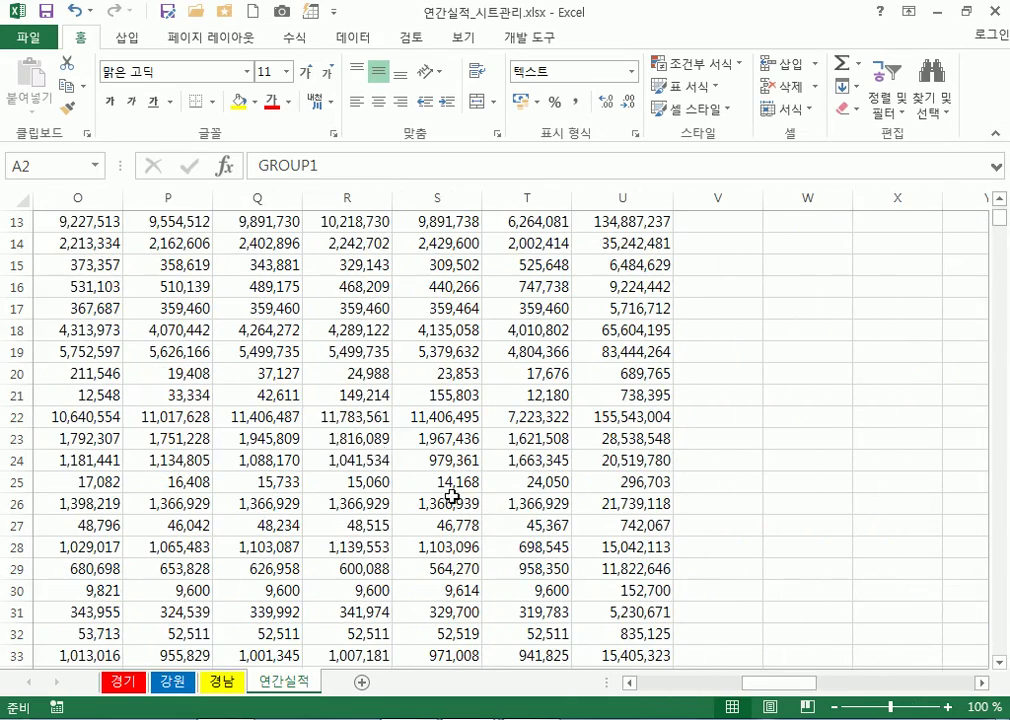
click(307, 440)
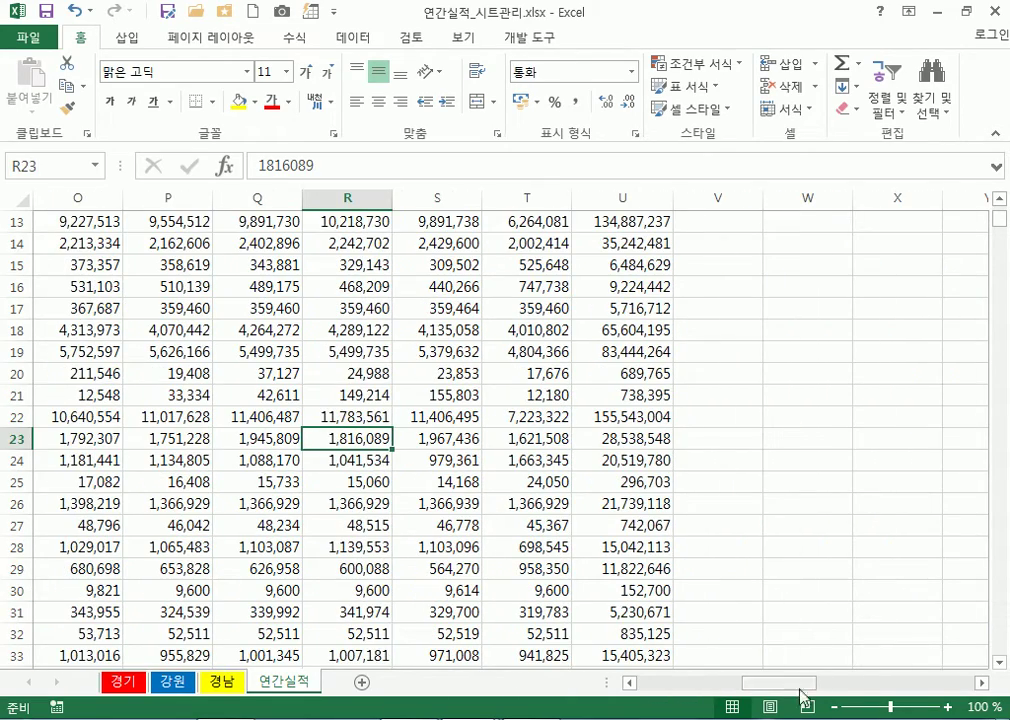
drag(778, 684, 677, 690)
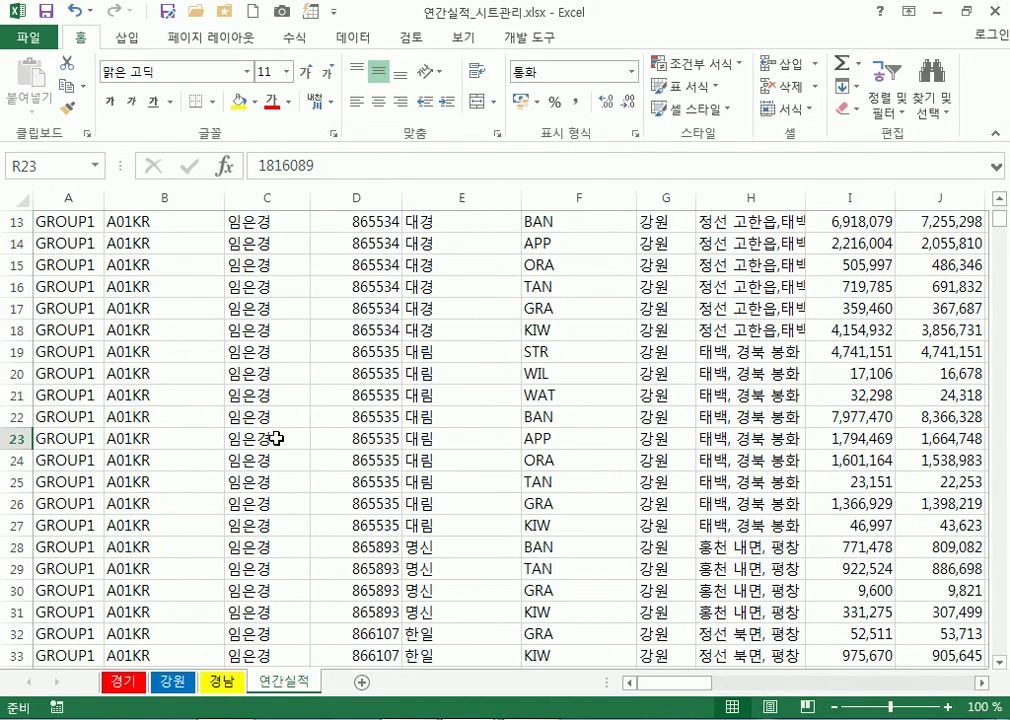
scroll(277, 438, up, 4)
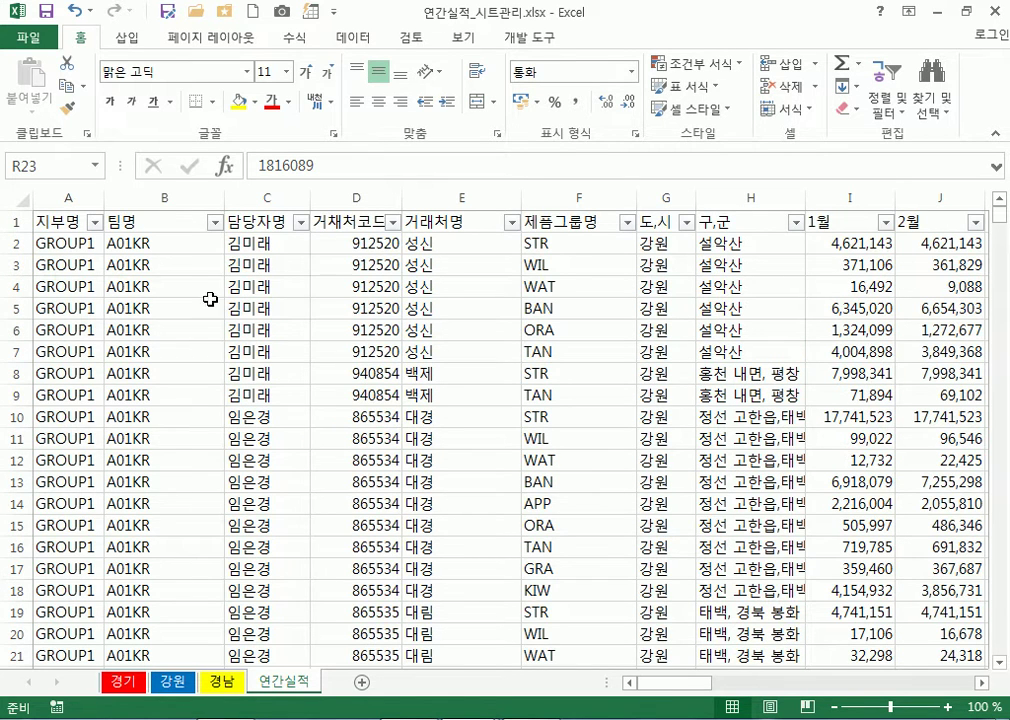
click(30, 222)
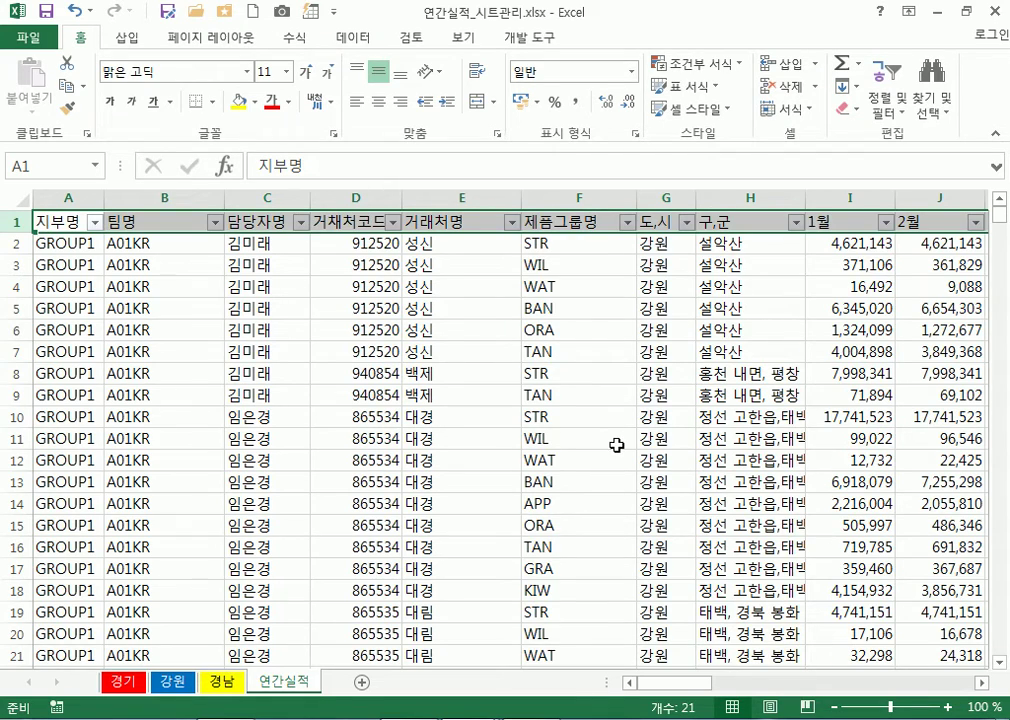
scroll(618, 447, down, 6)
scroll(621, 452, up, 5)
scroll(621, 454, up, 1)
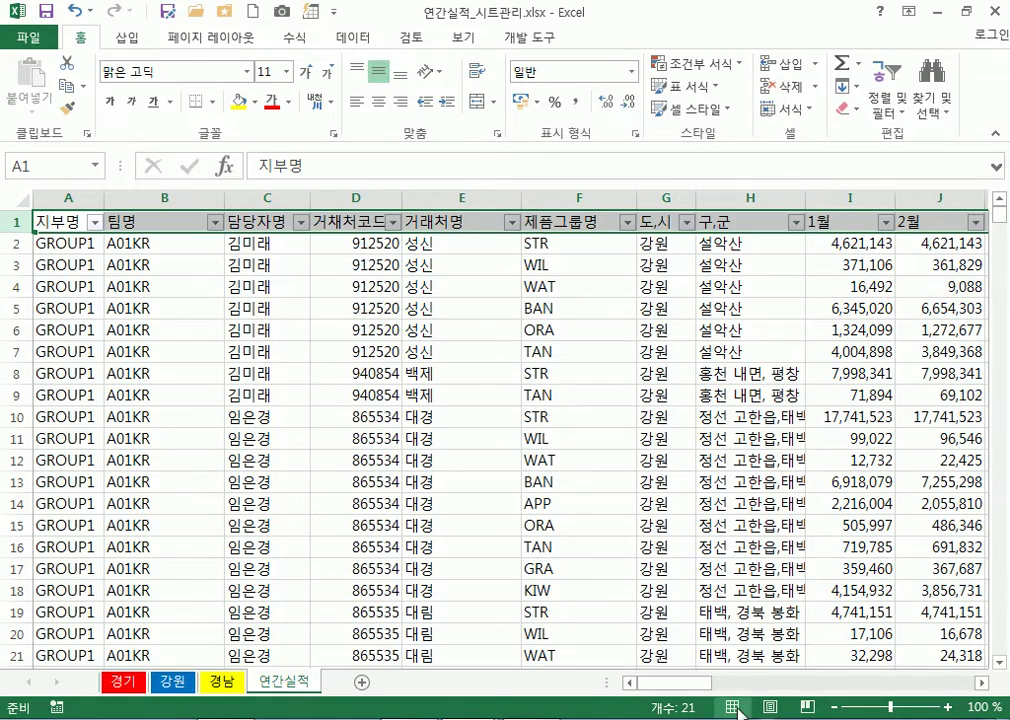
drag(683, 682, 660, 688)
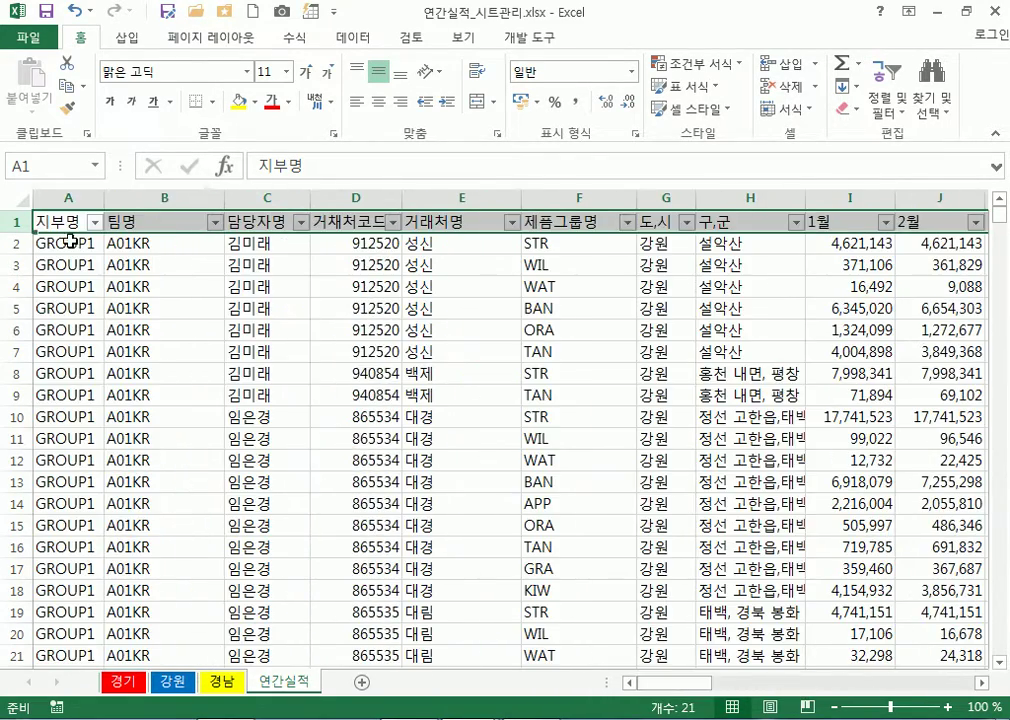
click(152, 198)
click(240, 196)
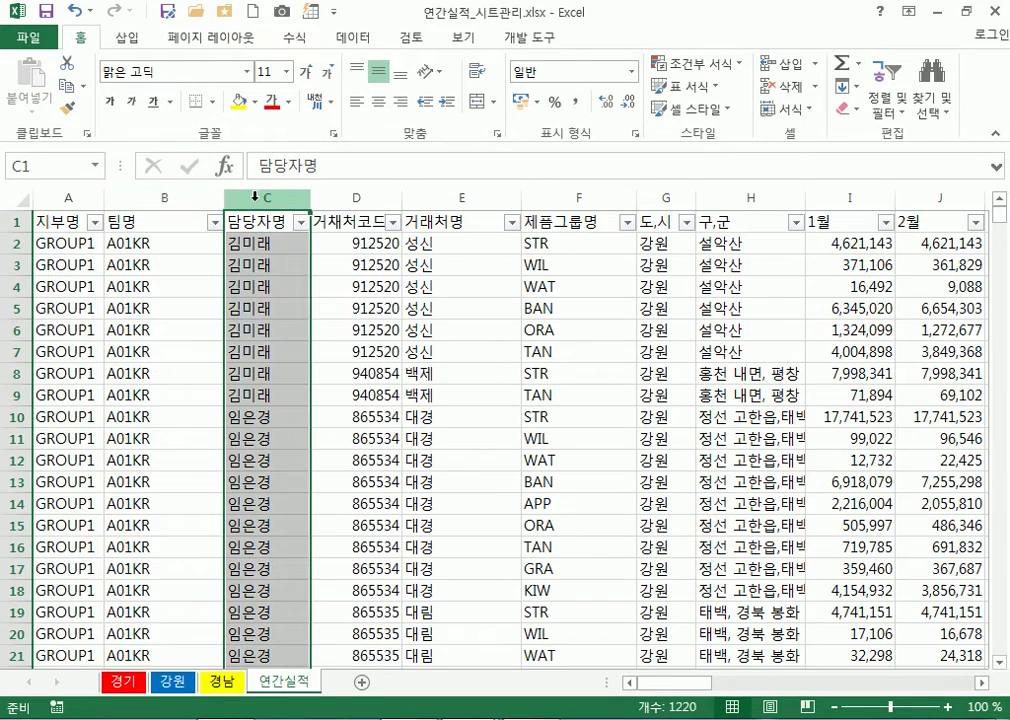
drag(684, 683, 654, 683)
drag(241, 198, 47, 195)
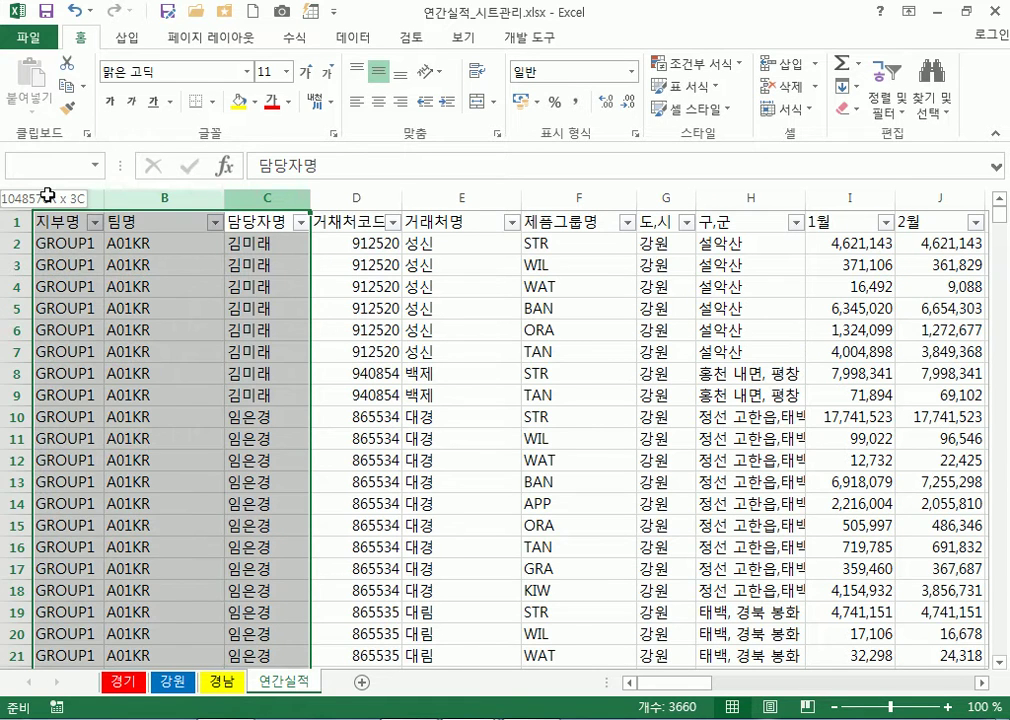
ctrl+click(17, 221)
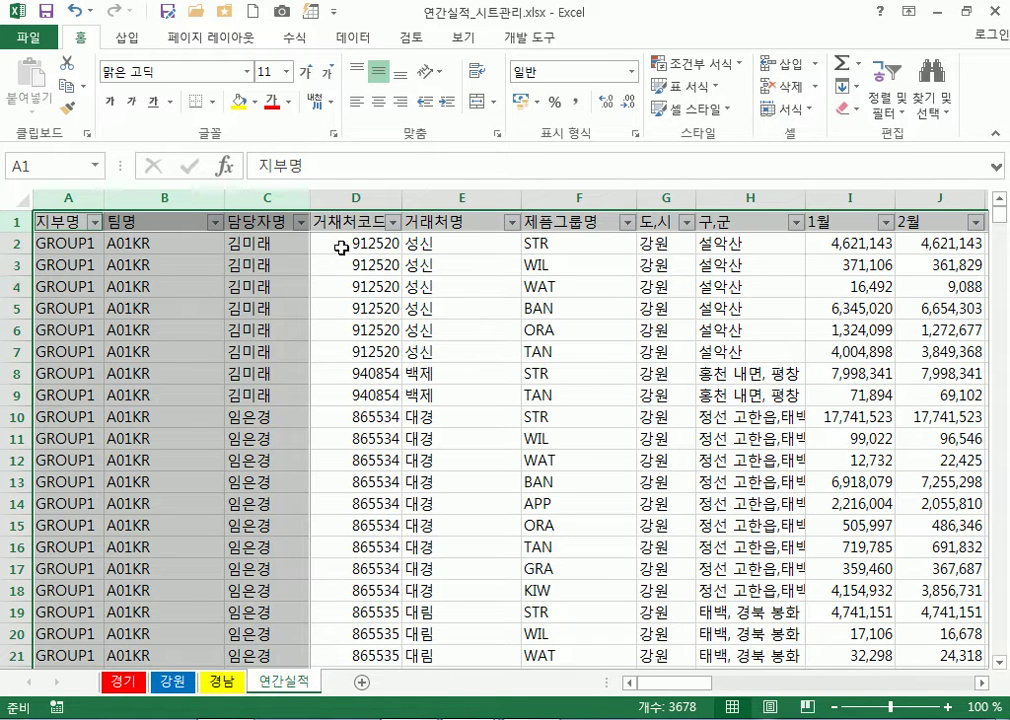
click(17, 221)
drag(60, 195, 248, 196)
click(341, 241)
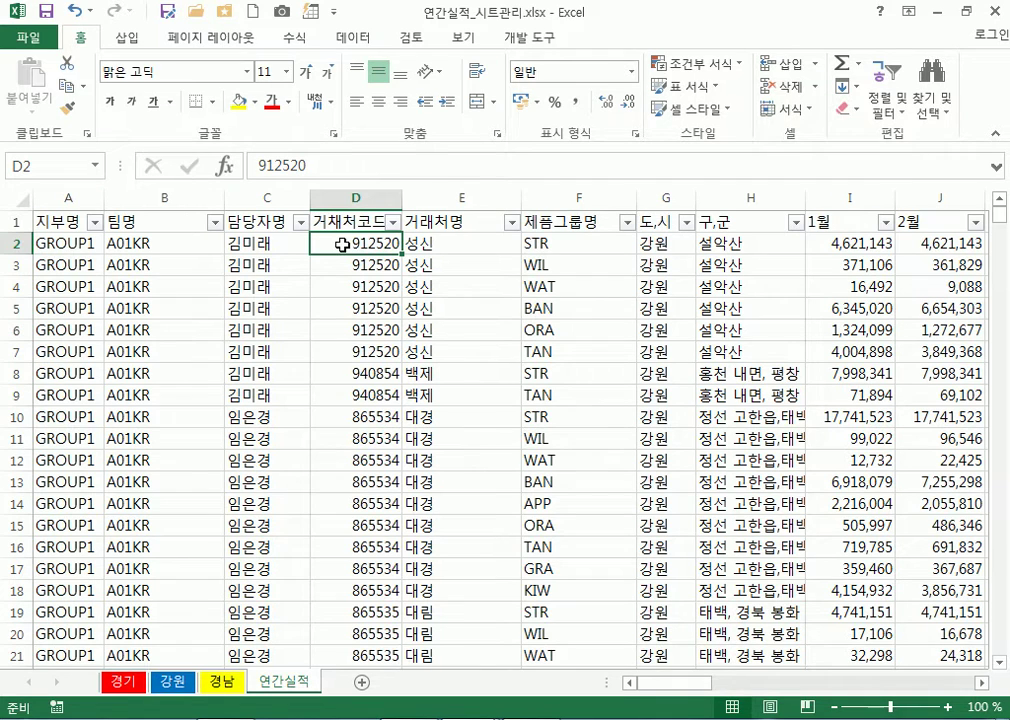
Freeze panes at D2 from the View tab and scroll down to test it
click(460, 40)
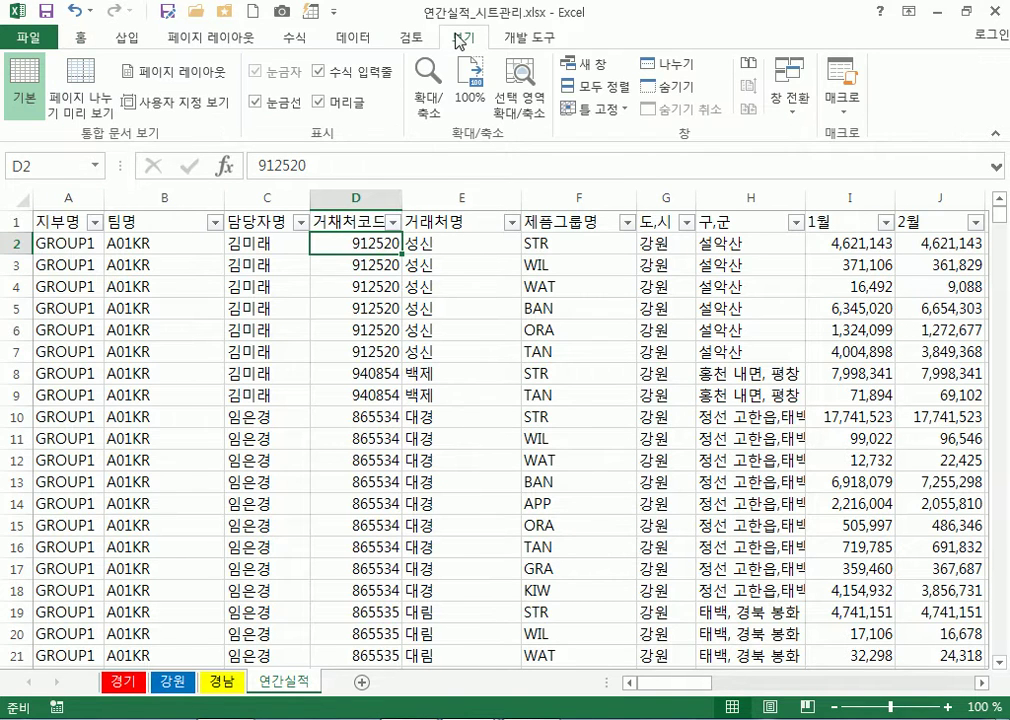
click(592, 108)
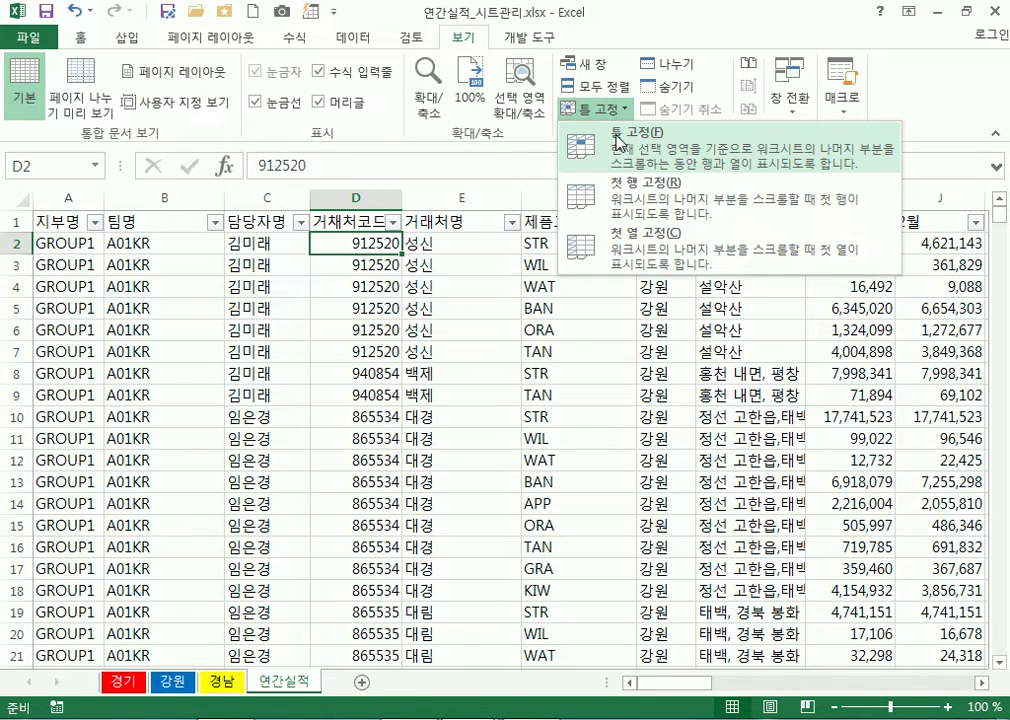
click(620, 143)
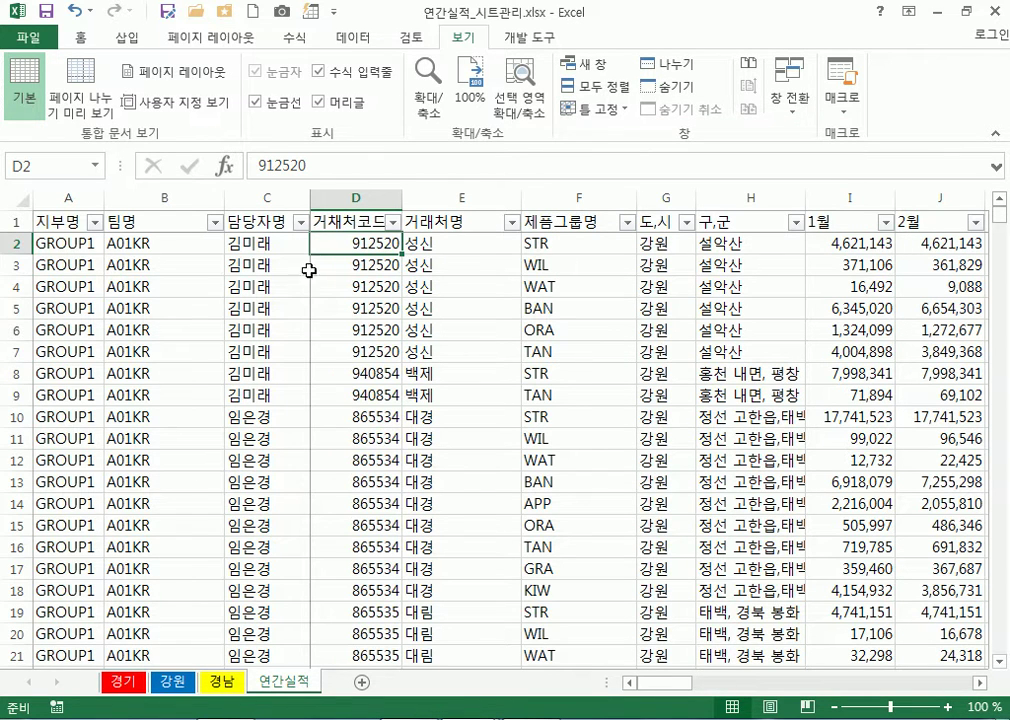
drag(683, 690, 565, 684)
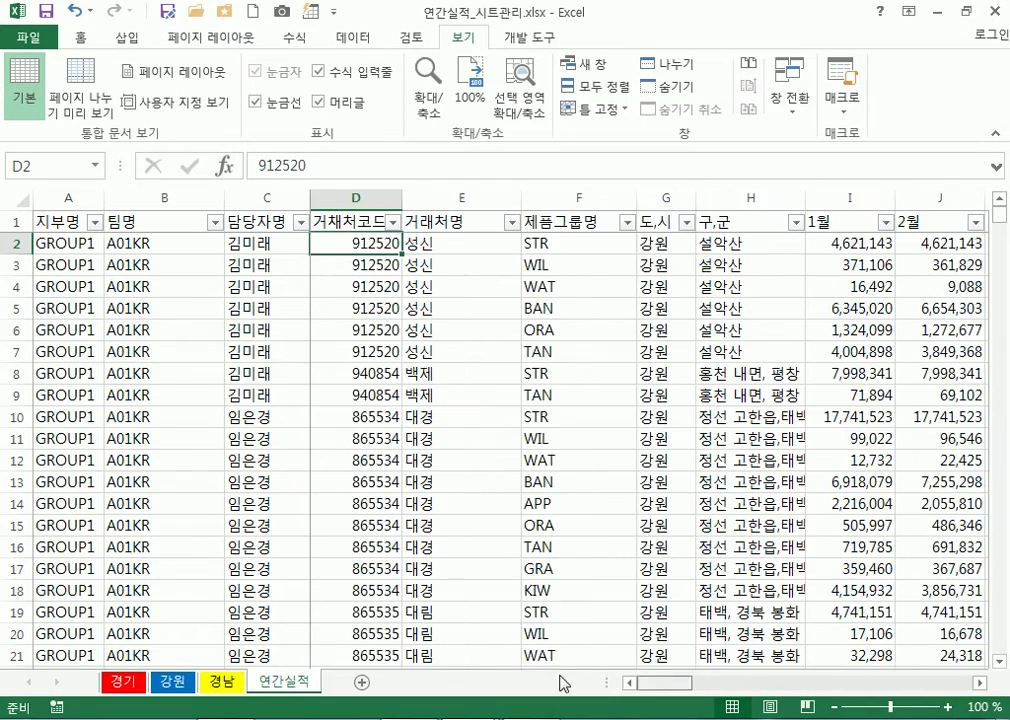
scroll(436, 408, down, 6)
scroll(436, 408, down, 20)
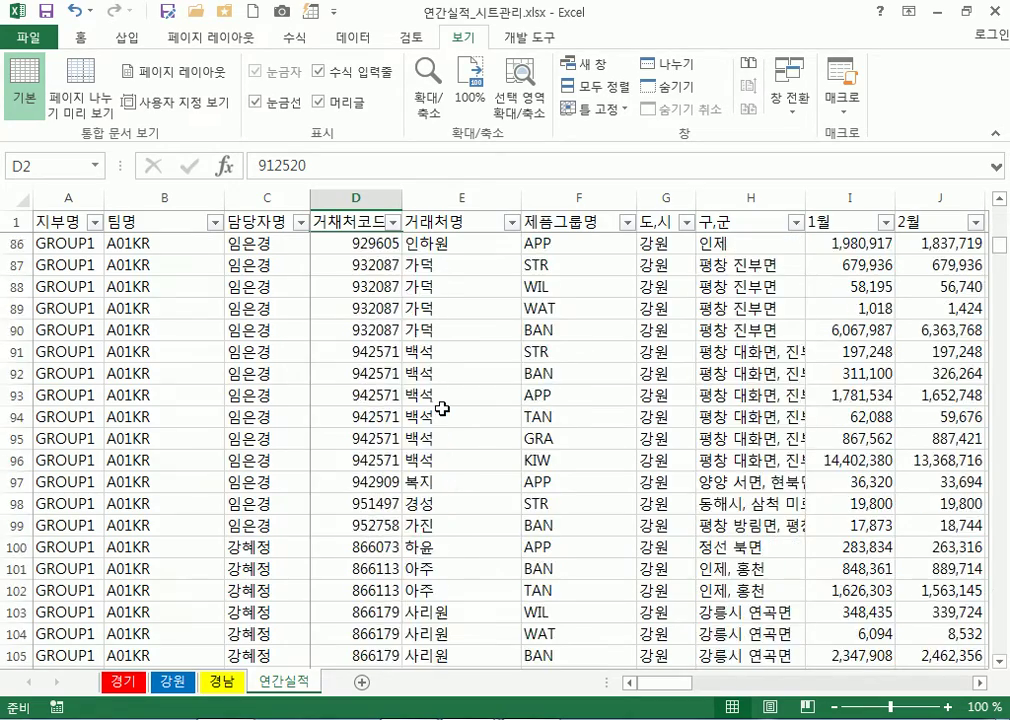
scroll(441, 408, down, 20)
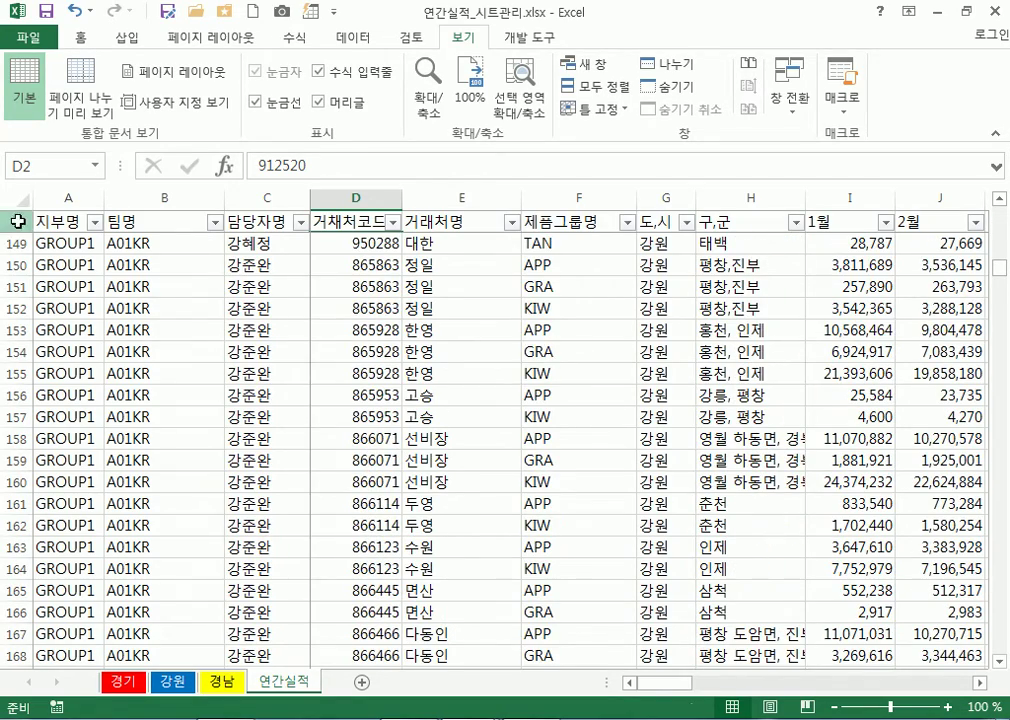
Select header row 1, cell F155, the frozen columns A–C, then cell N153
click(14, 222)
click(597, 372)
scroll(378, 340, down, 1)
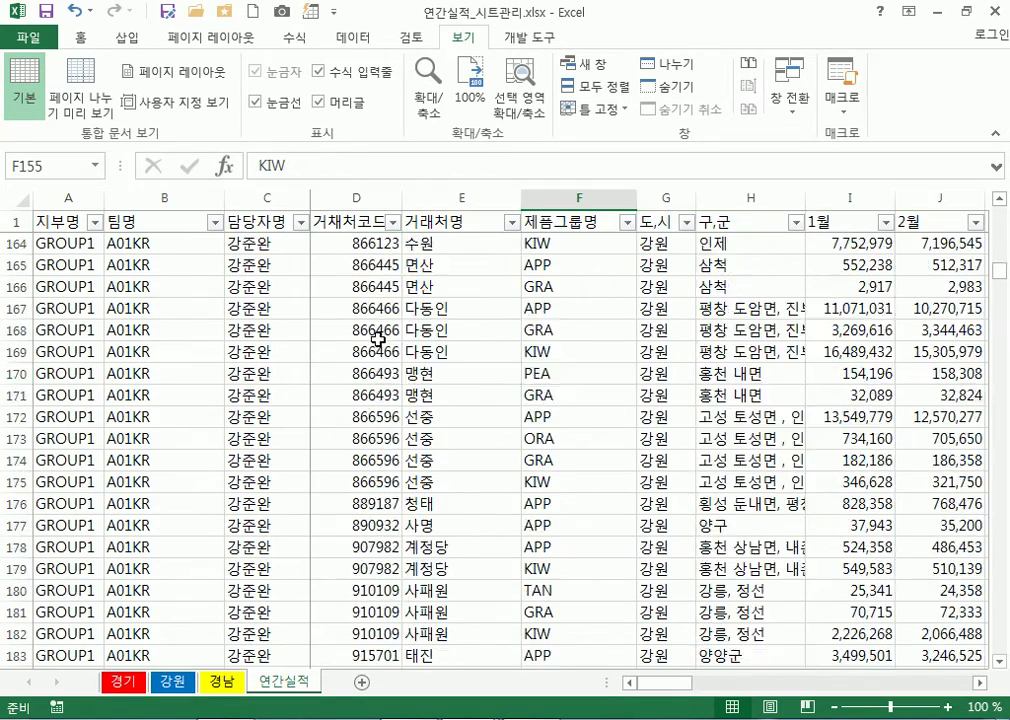
drag(667, 683, 742, 684)
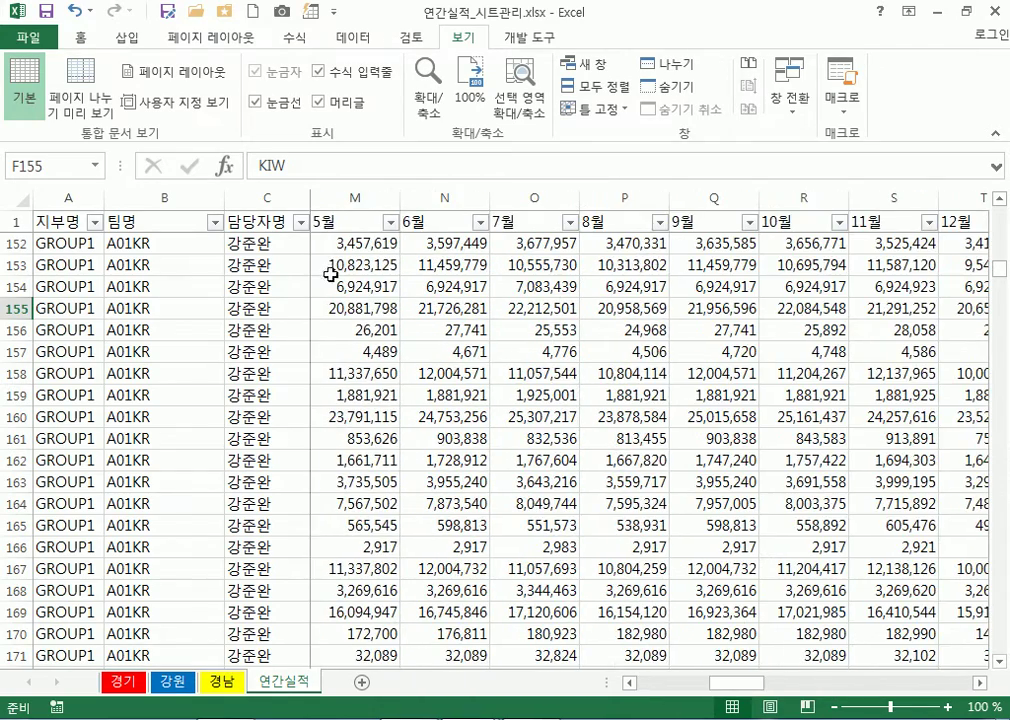
drag(266, 196, 52, 196)
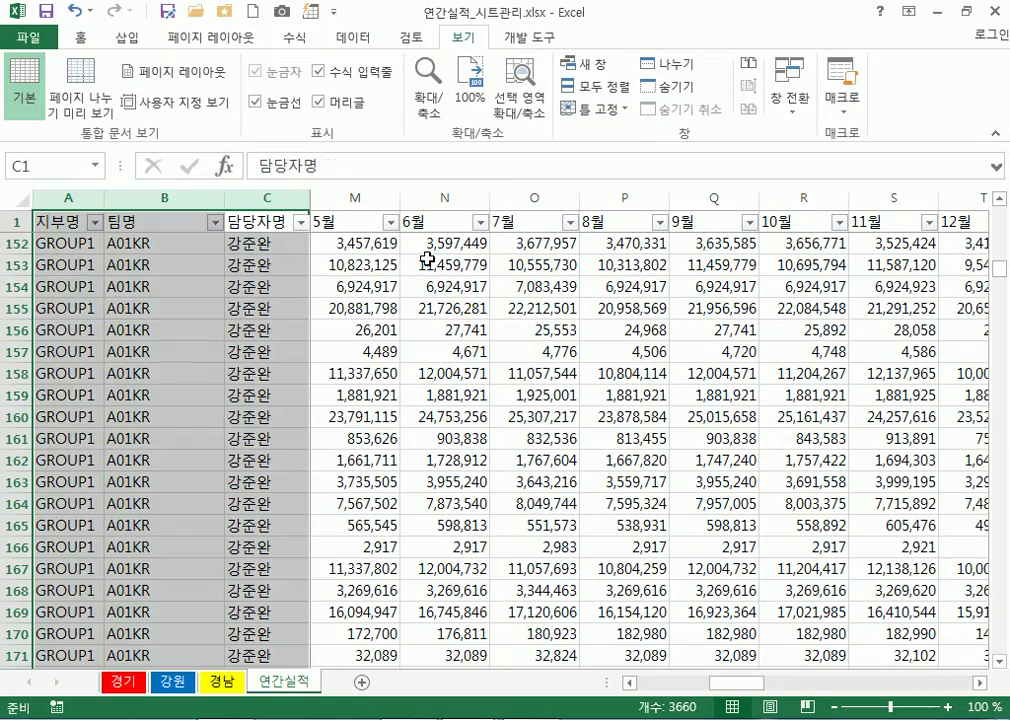
click(427, 259)
Scroll far down the frozen sheet to select cells P771 and D765
scroll(537, 542, up, 11)
scroll(537, 542, up, 4)
scroll(538, 542, down, 17)
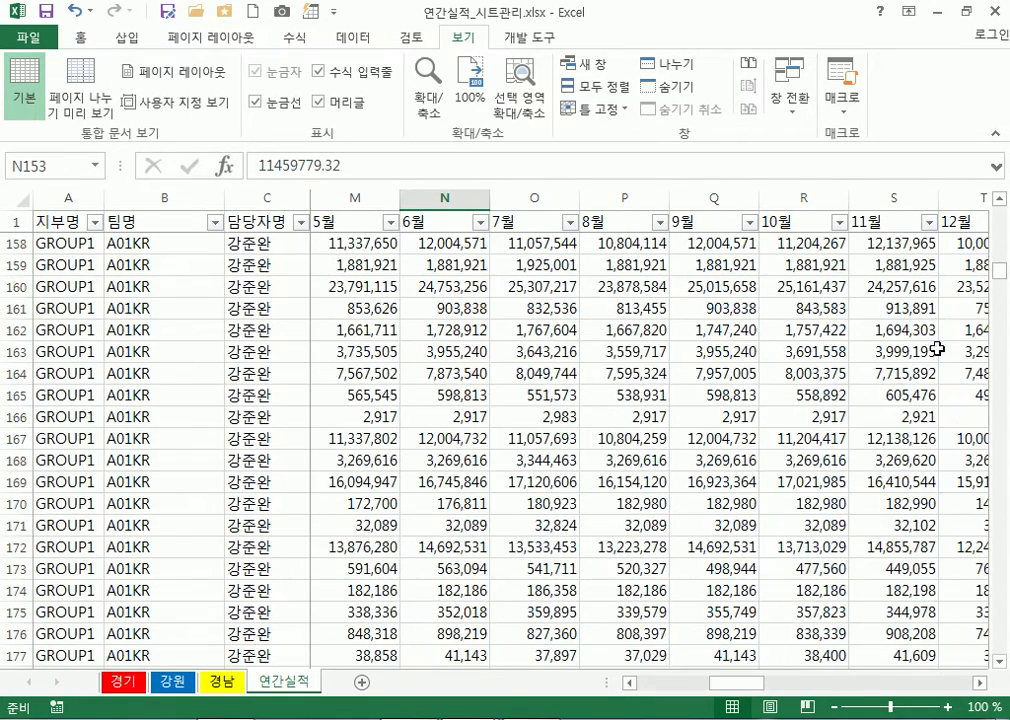
drag(1000, 272, 1000, 488)
click(640, 373)
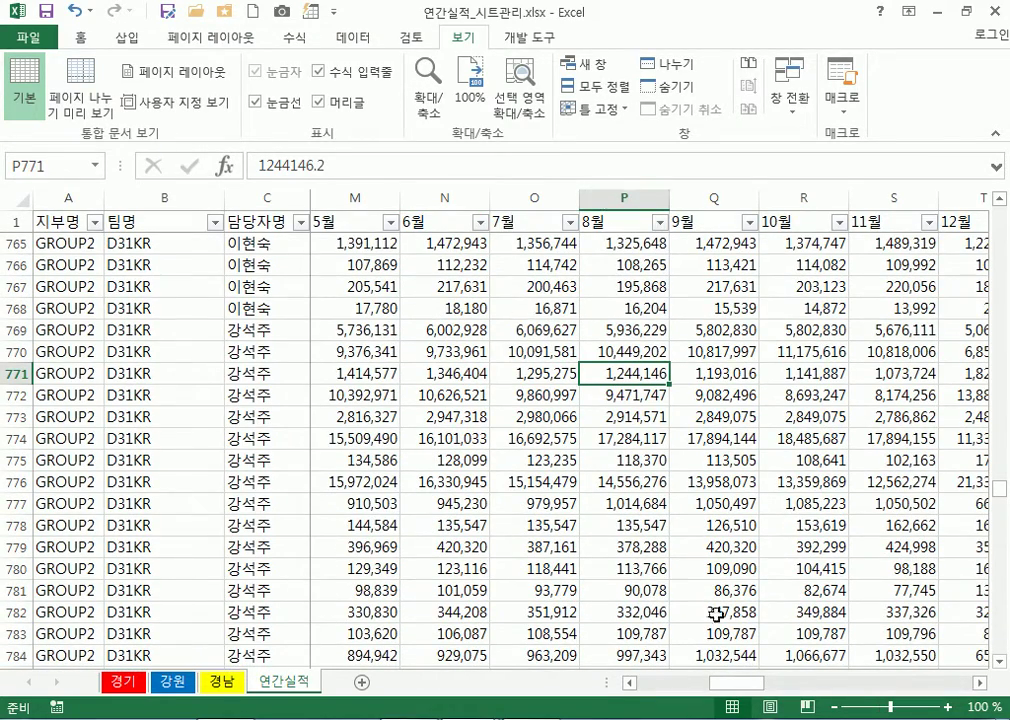
drag(737, 683, 640, 690)
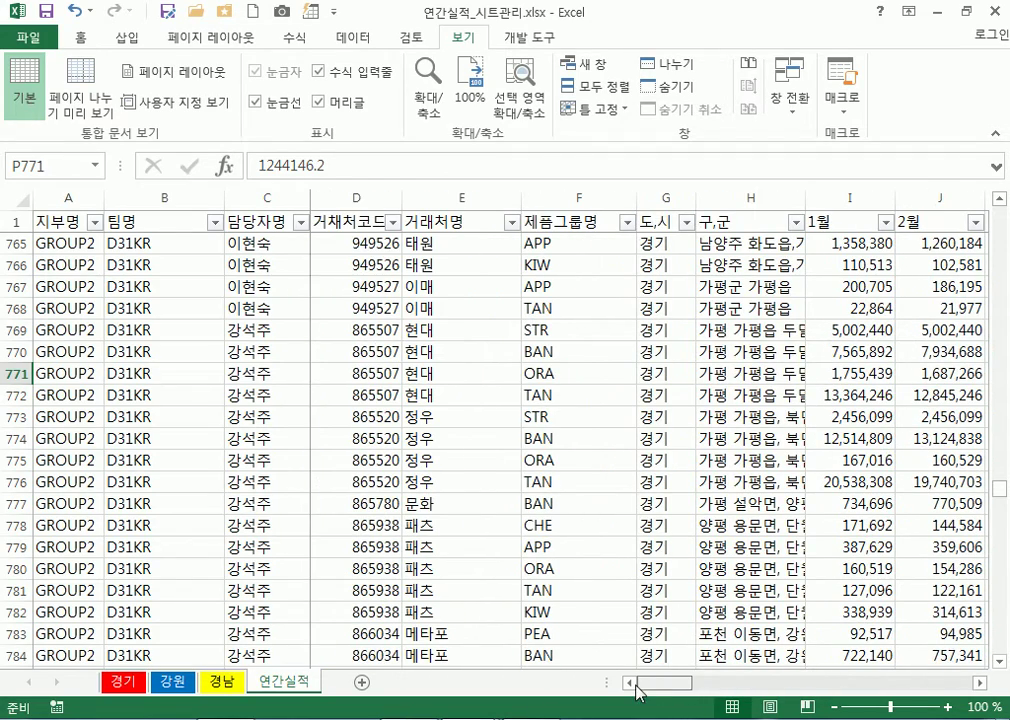
click(329, 244)
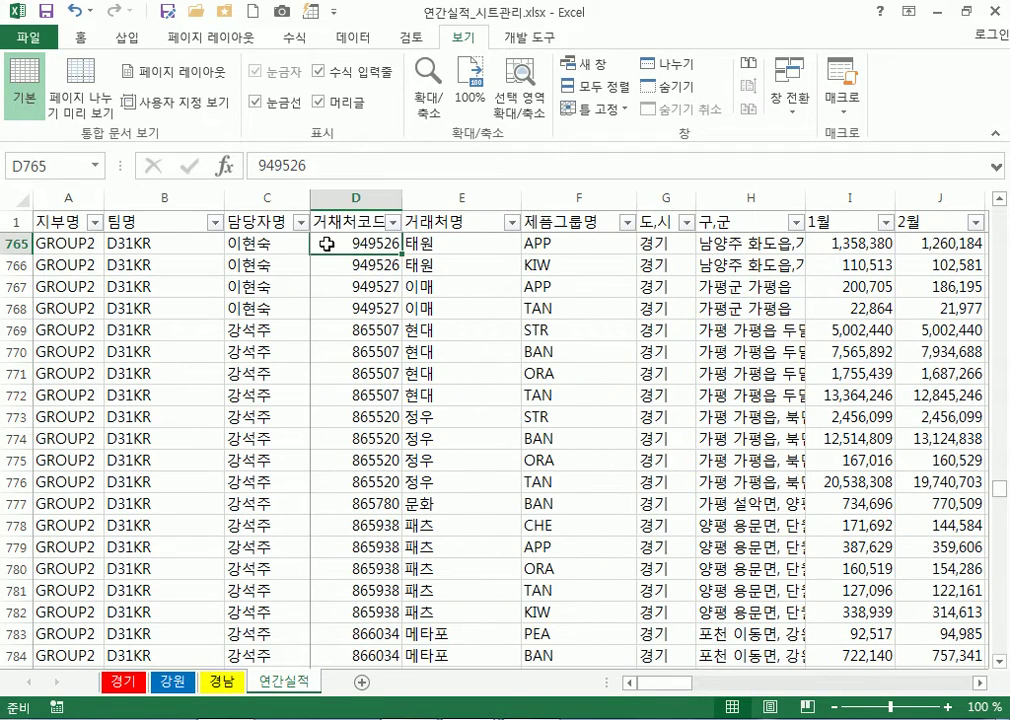
click(592, 109)
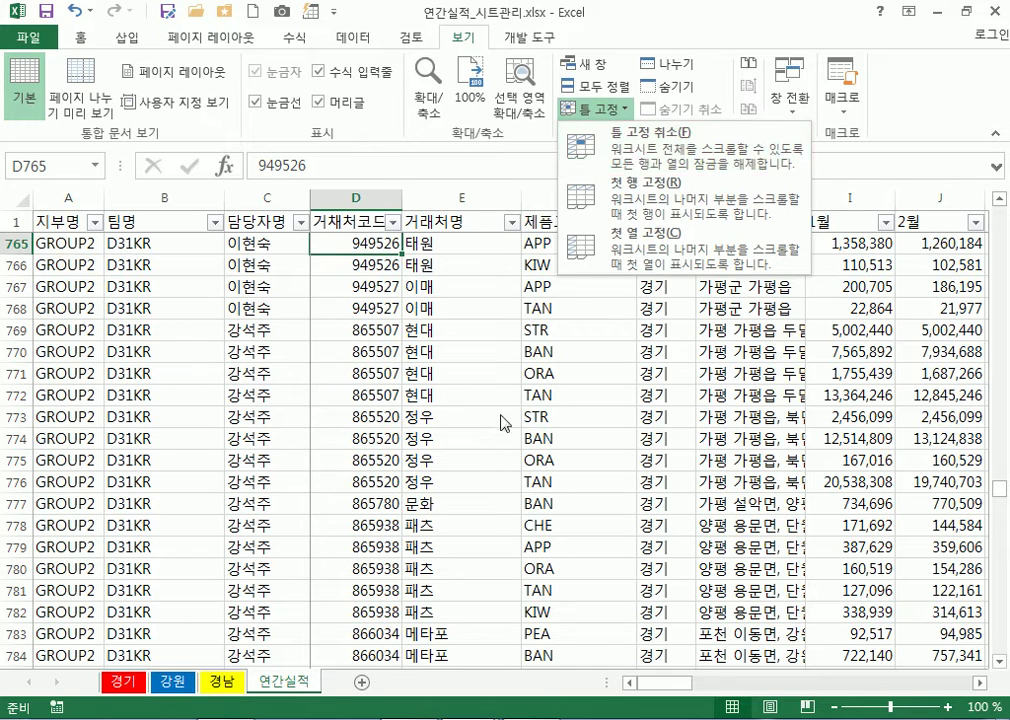
Select cell E774 and choose Unfreeze Panes to remove the freeze
click(392, 356)
click(461, 438)
click(595, 112)
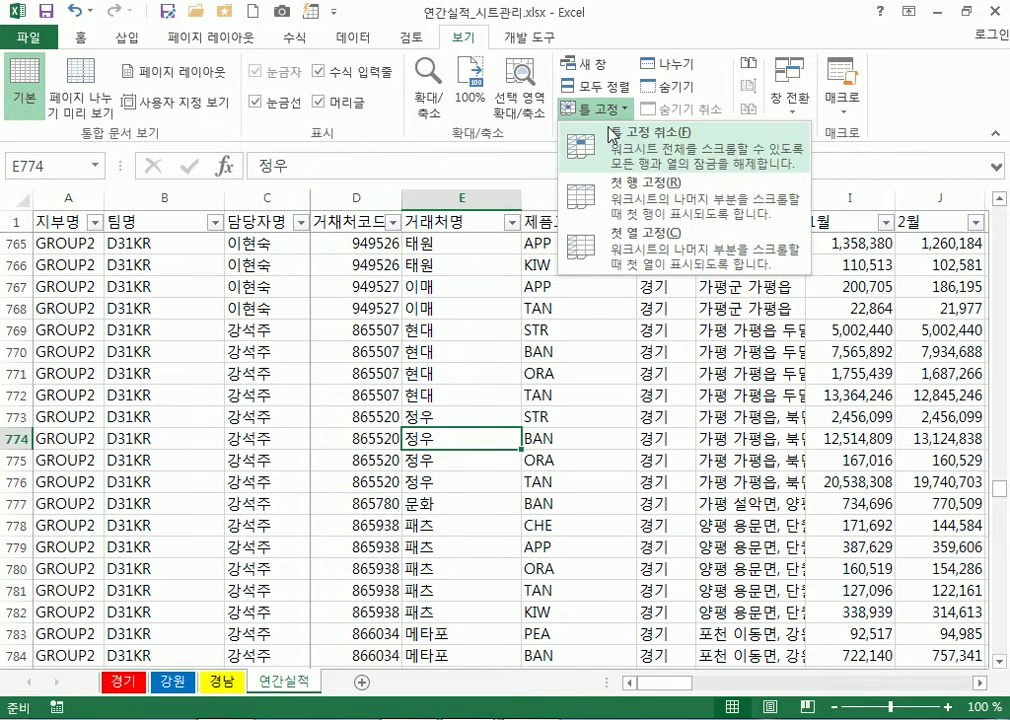
click(606, 131)
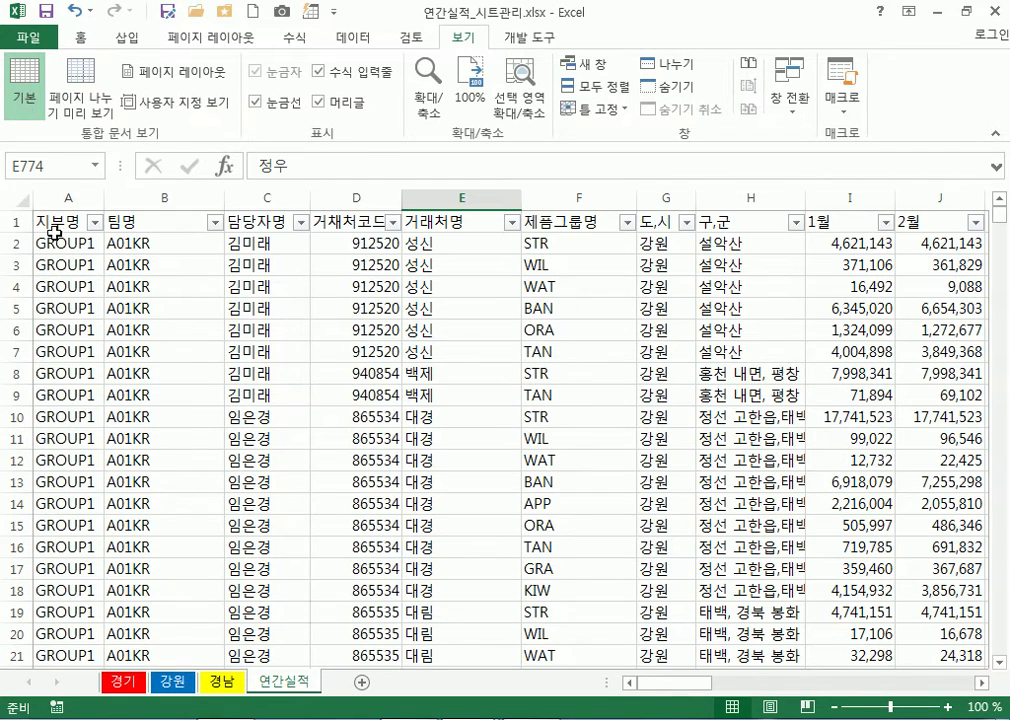
Select columns A–C together with header row 1, then pick D2 as the freeze point
click(20, 221)
scroll(394, 498, down, 6)
scroll(428, 491, up, 6)
scroll(442, 492, down, 3)
scroll(444, 492, up, 3)
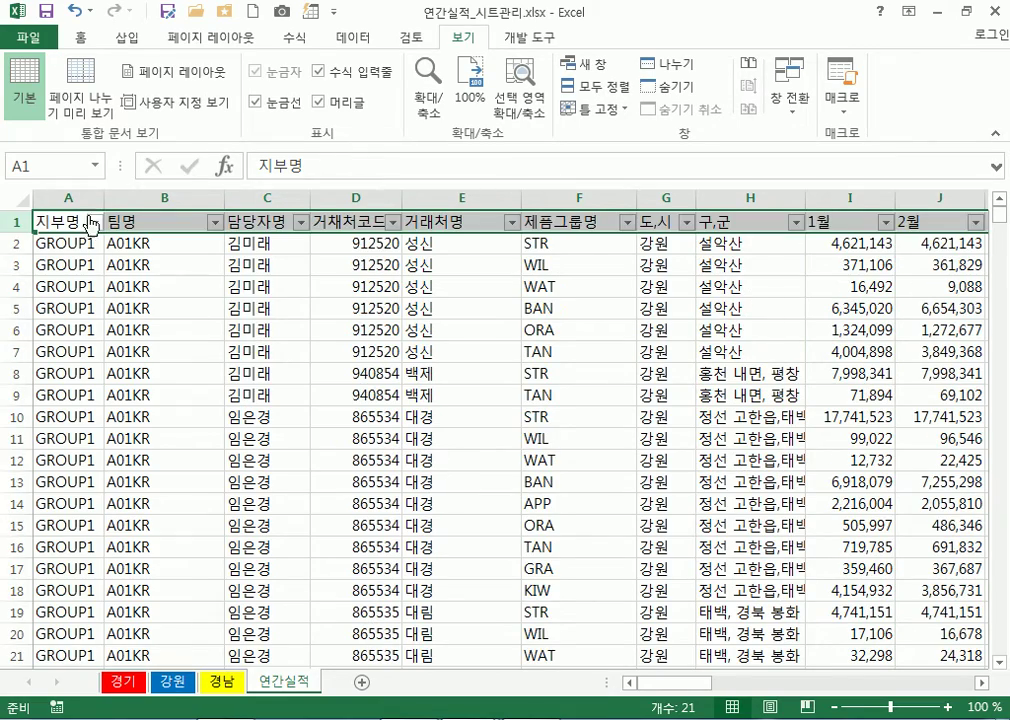
drag(68, 197, 293, 189)
drag(688, 681, 618, 627)
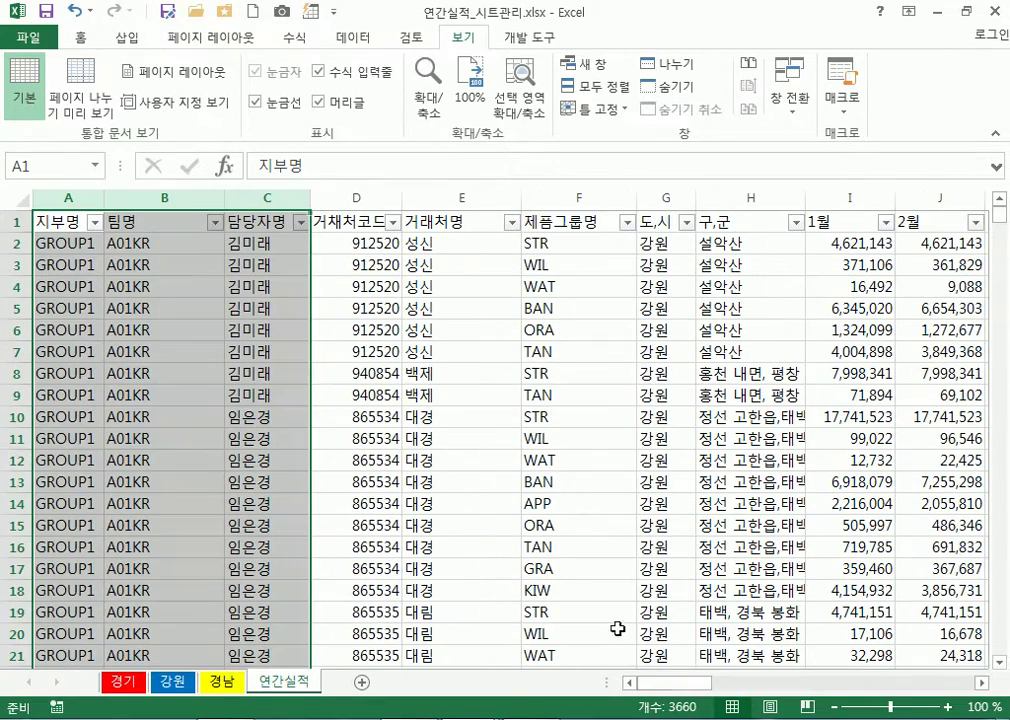
ctrl+click(18, 222)
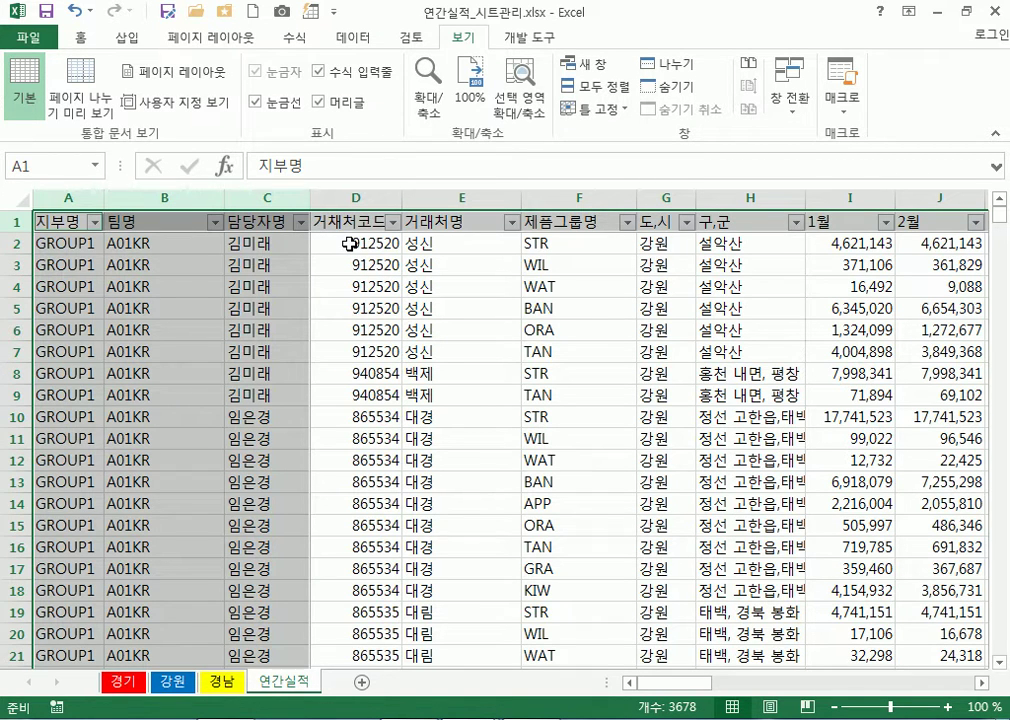
click(349, 244)
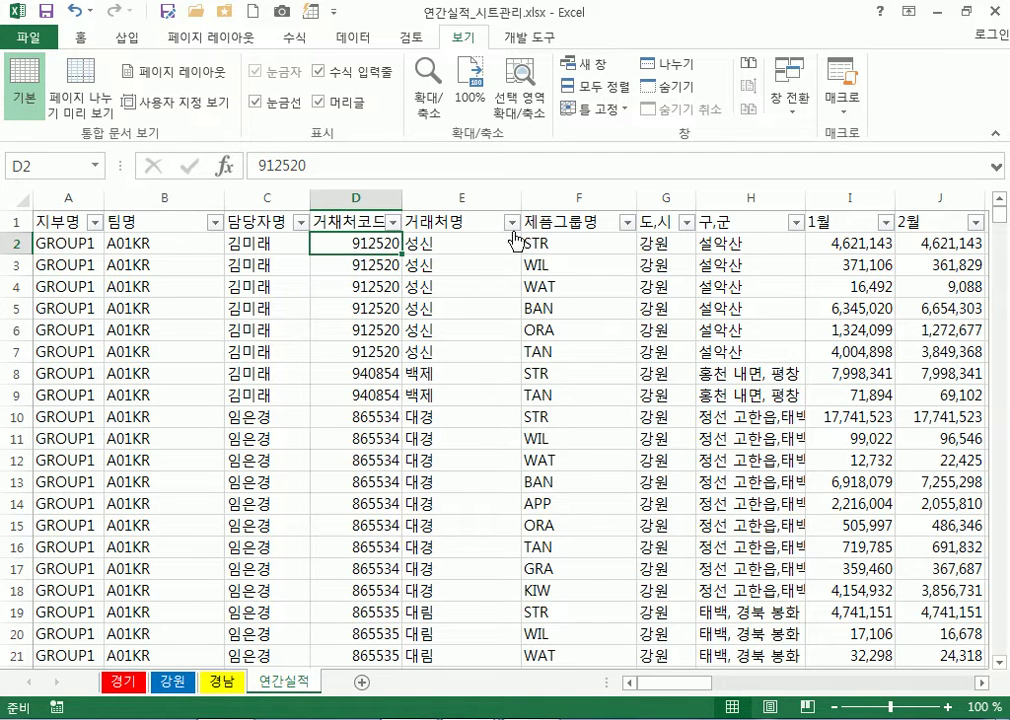
Freeze panes at D2 again, then scroll down and select cell J155
click(598, 112)
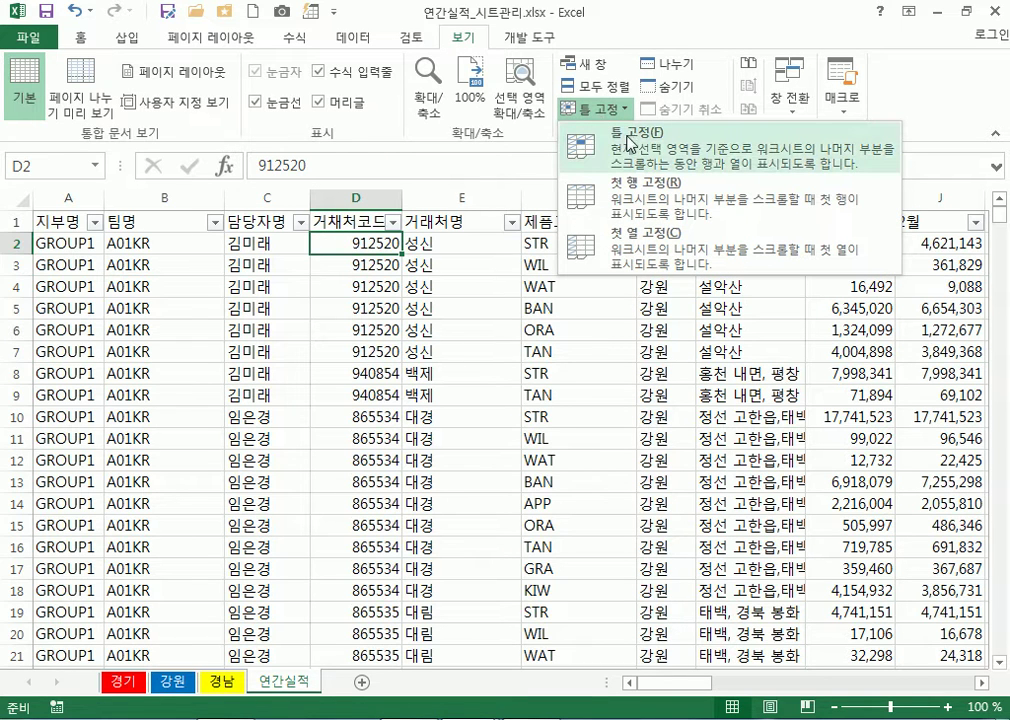
click(628, 142)
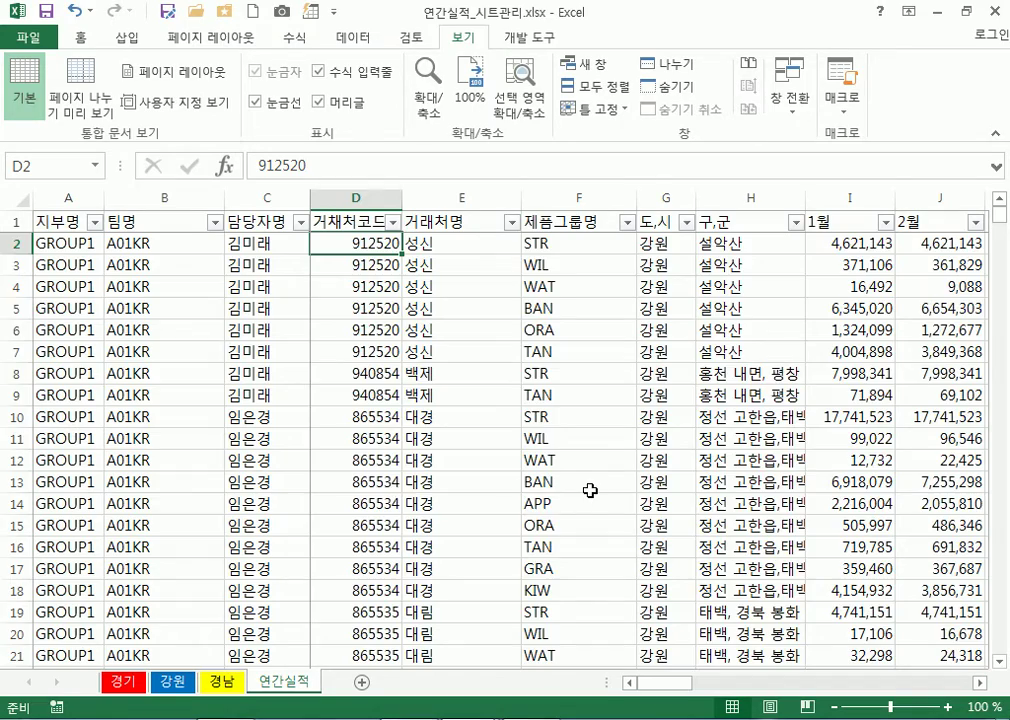
scroll(580, 491, down, 20)
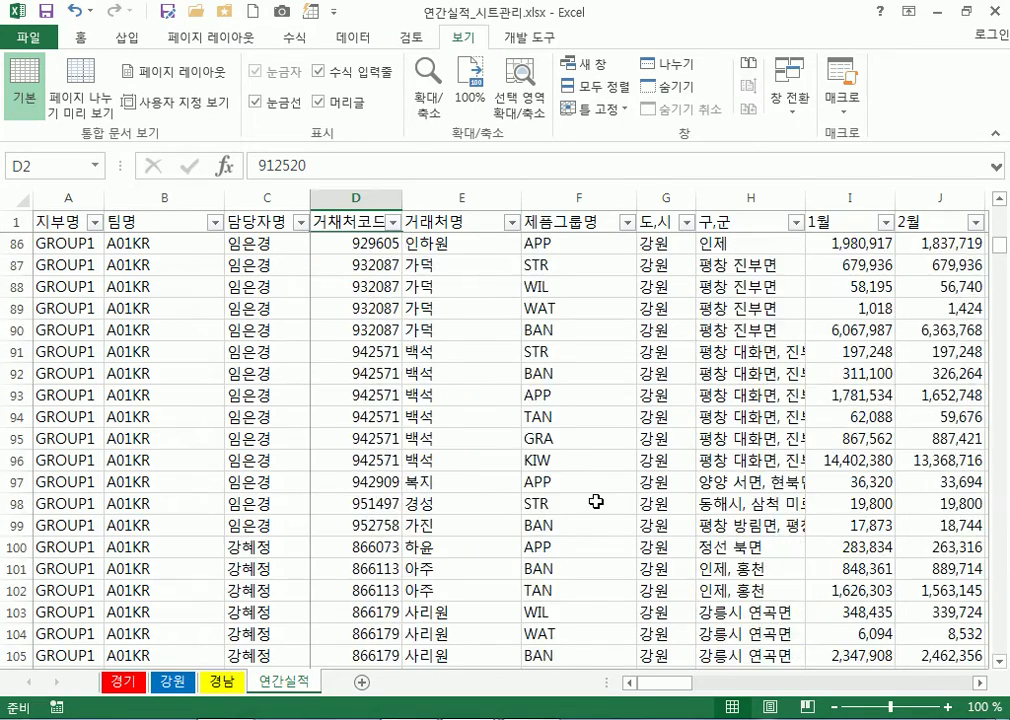
scroll(596, 501, down, 20)
drag(656, 692, 683, 680)
click(536, 437)
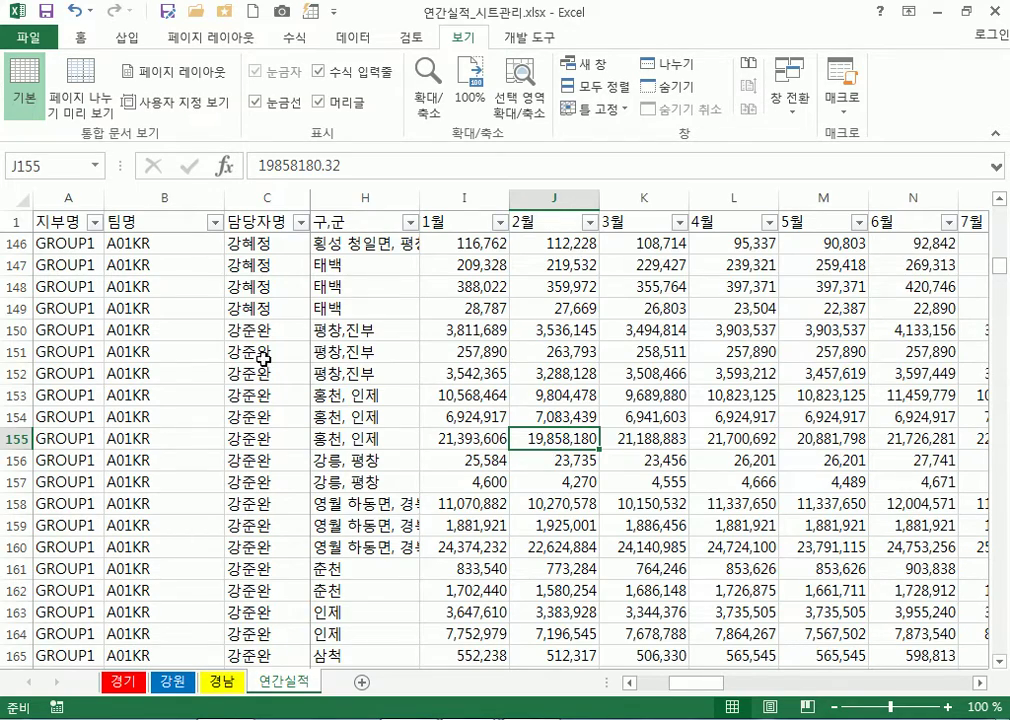
Select header row 1 and the 3월 and 2월 values, then drag through 담당자명 from row 177
scroll(213, 422, down, 5)
scroll(213, 425, down, 9)
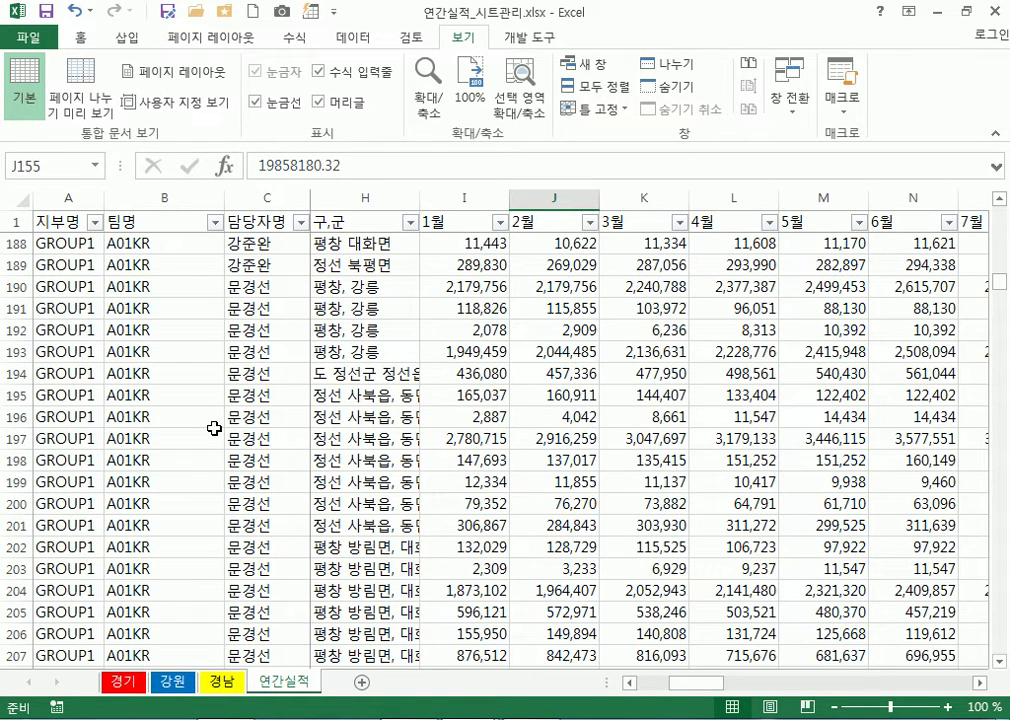
click(5, 221)
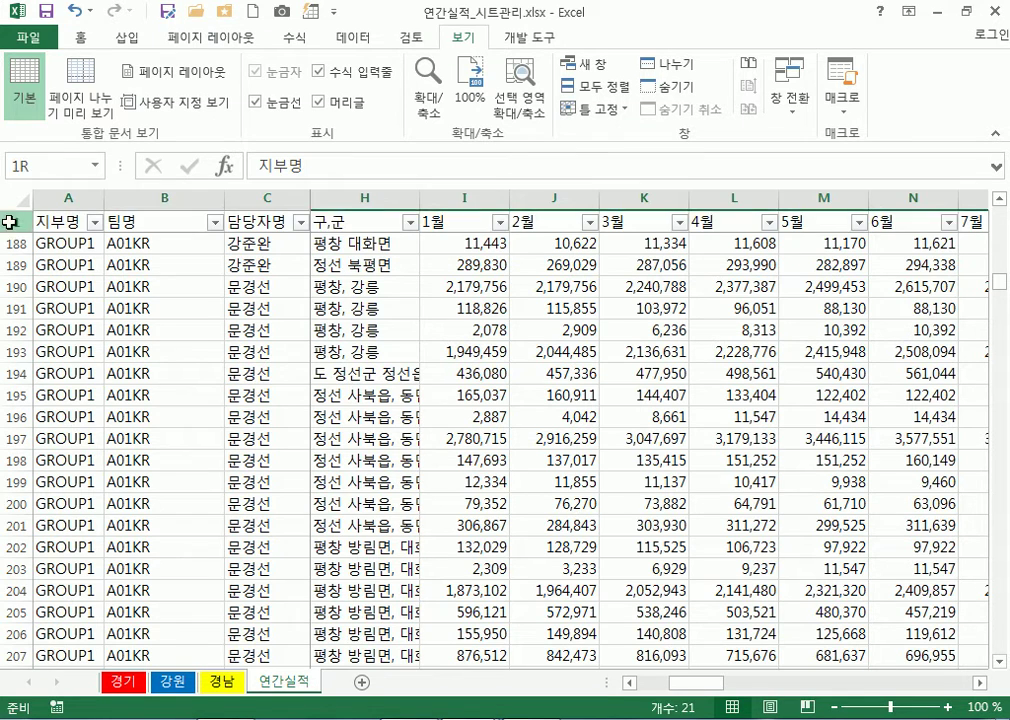
click(640, 519)
click(550, 413)
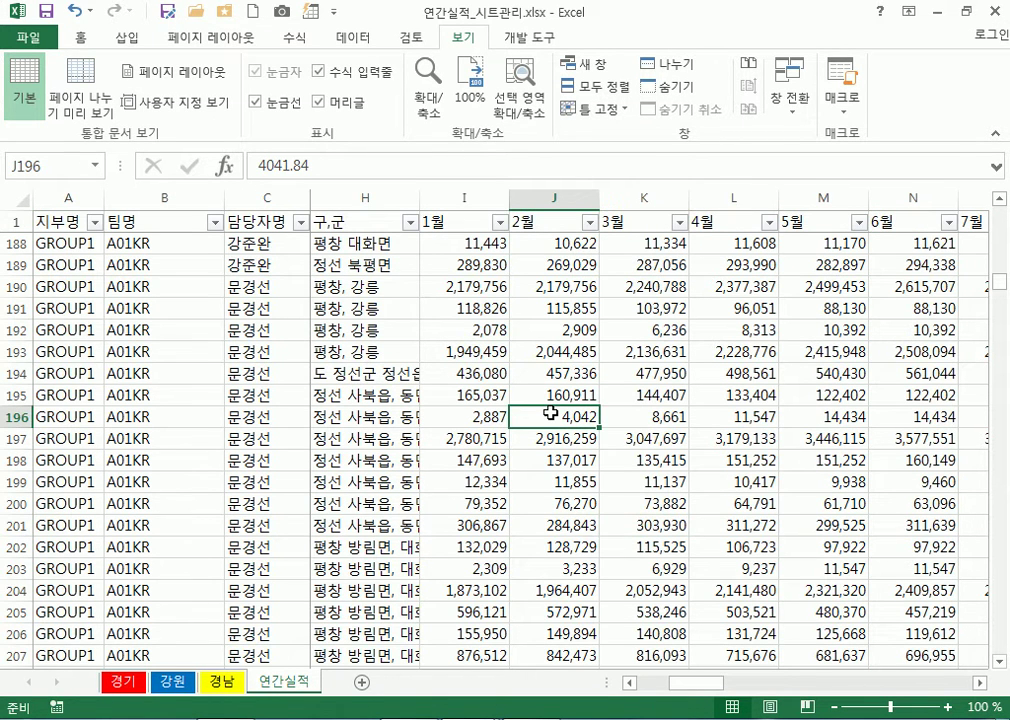
scroll(491, 480, down, 5)
scroll(494, 478, up, 5)
scroll(497, 473, up, 20)
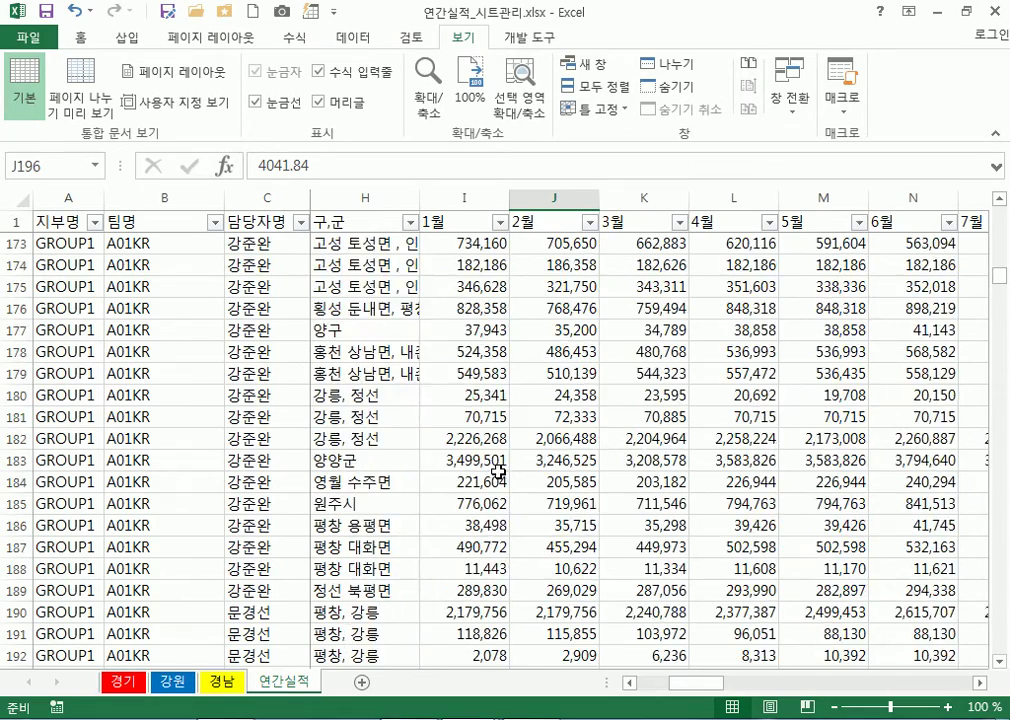
scroll(497, 438, up, 3)
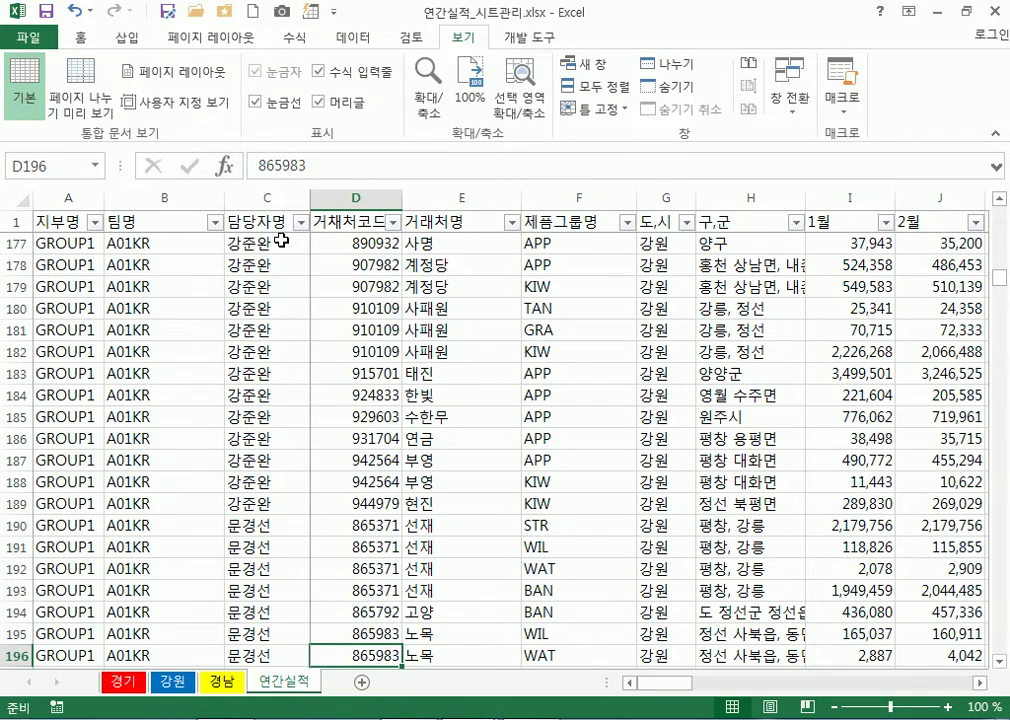
drag(268, 243, 267, 633)
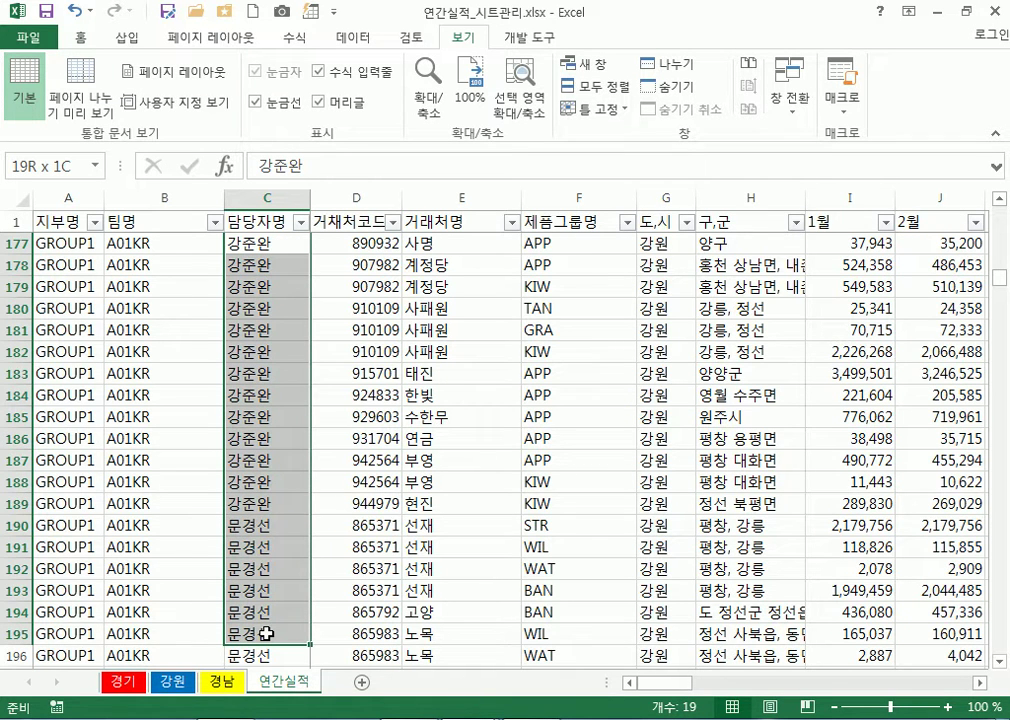
drag(267, 633, 267, 633)
drag(270, 243, 255, 598)
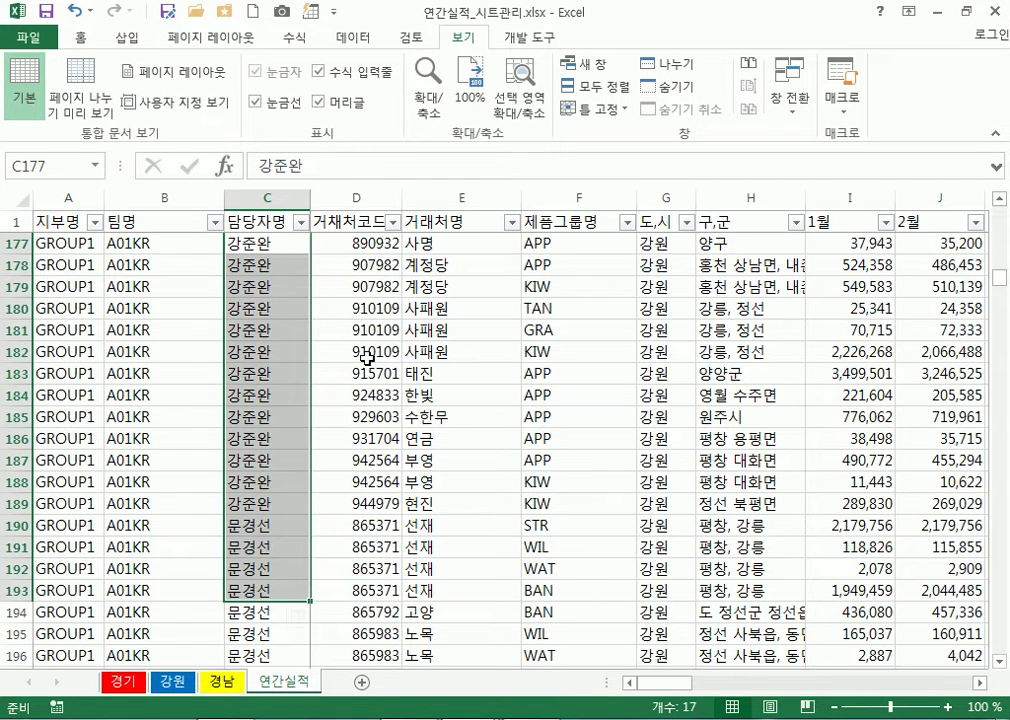
drag(372, 240, 872, 566)
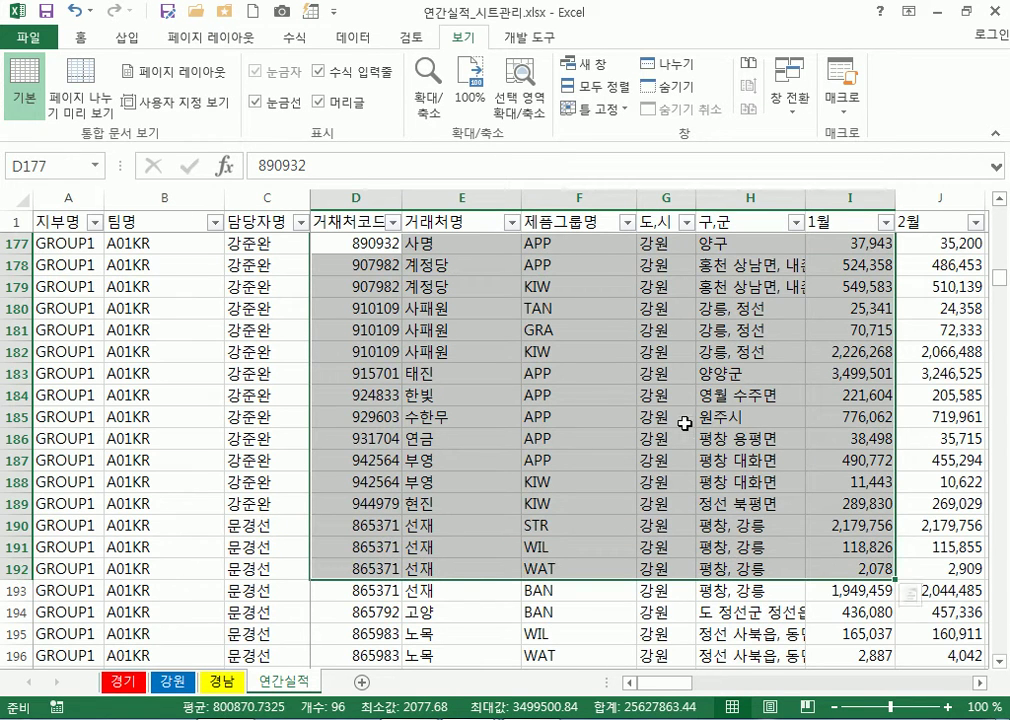
click(380, 373)
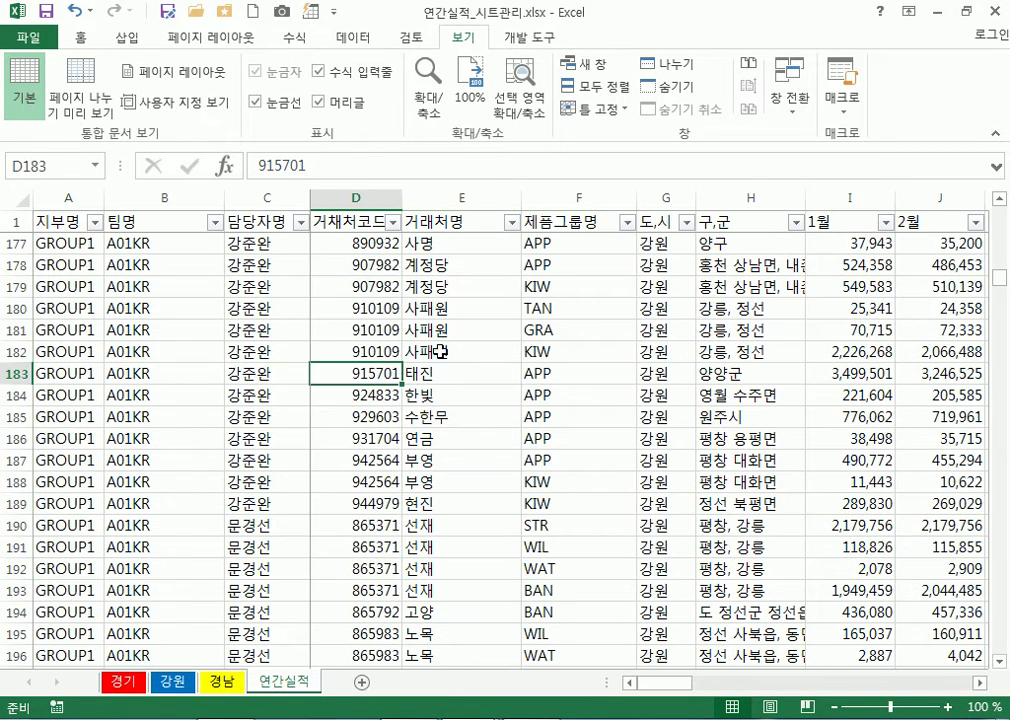
click(836, 250)
drag(836, 250, 842, 652)
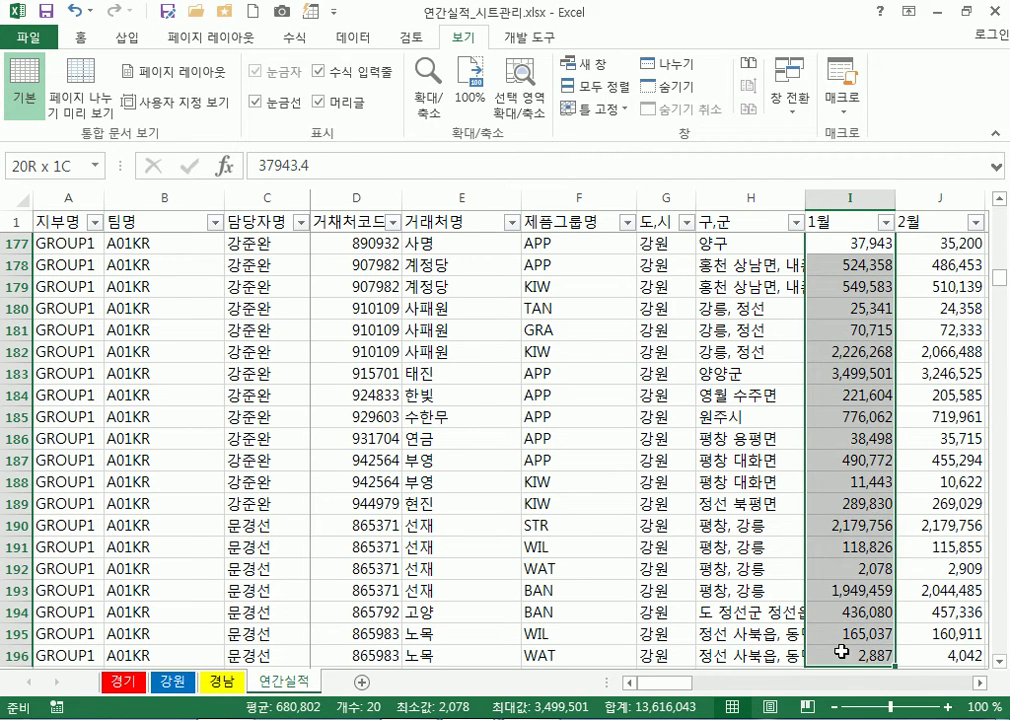
drag(958, 244, 925, 551)
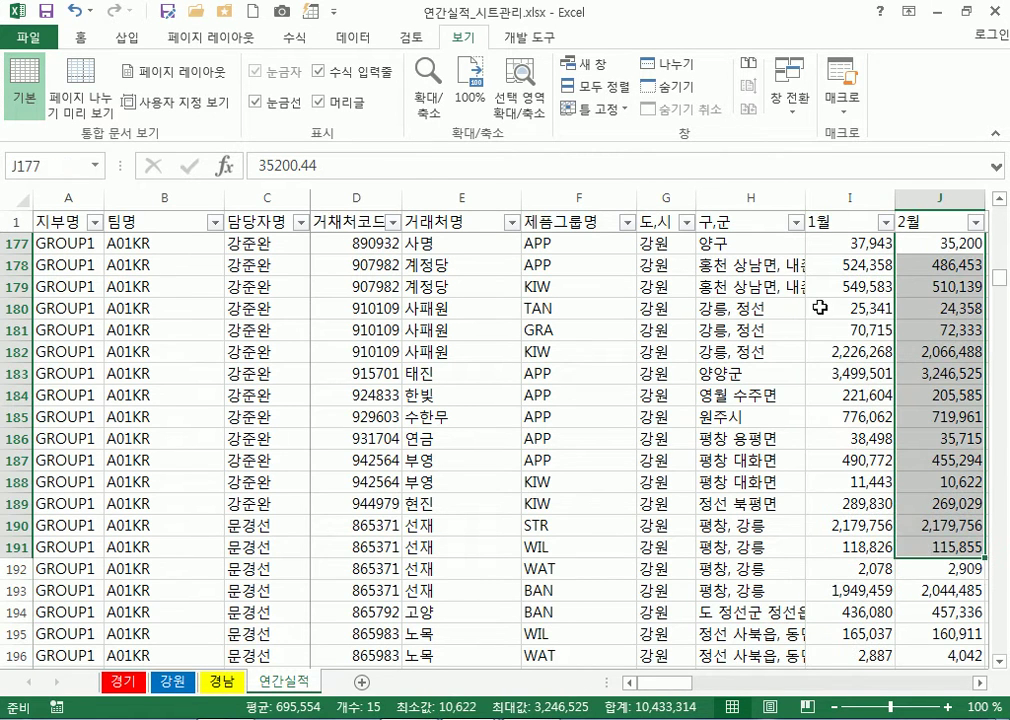
click(850, 244)
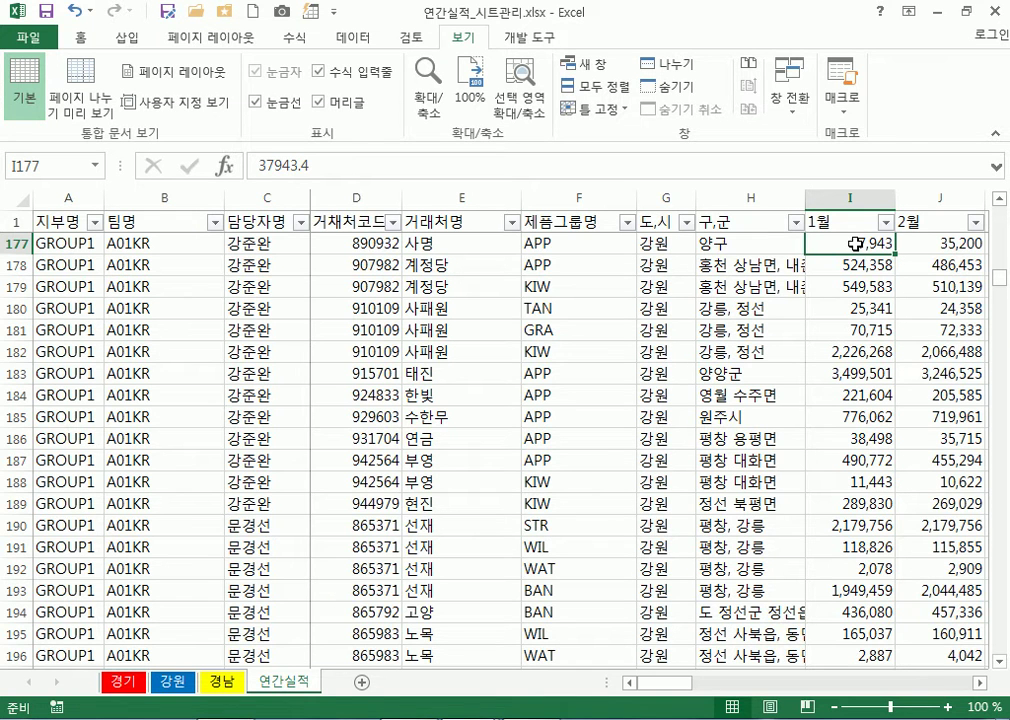
scroll(560, 290, down, 11)
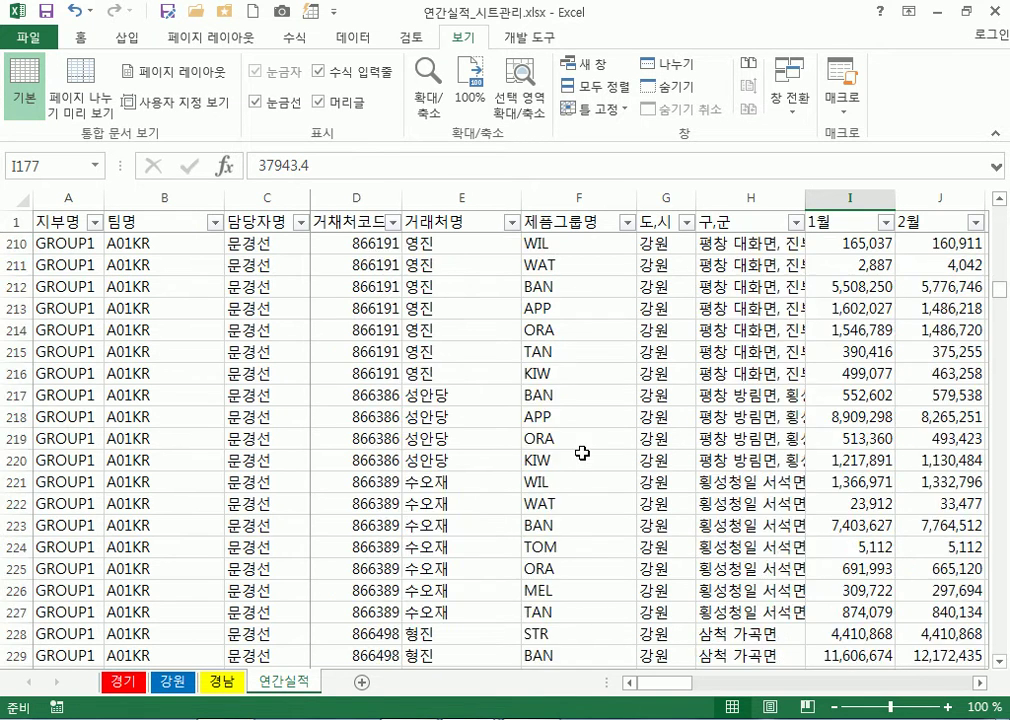
click(584, 453)
scroll(584, 453, down, 13)
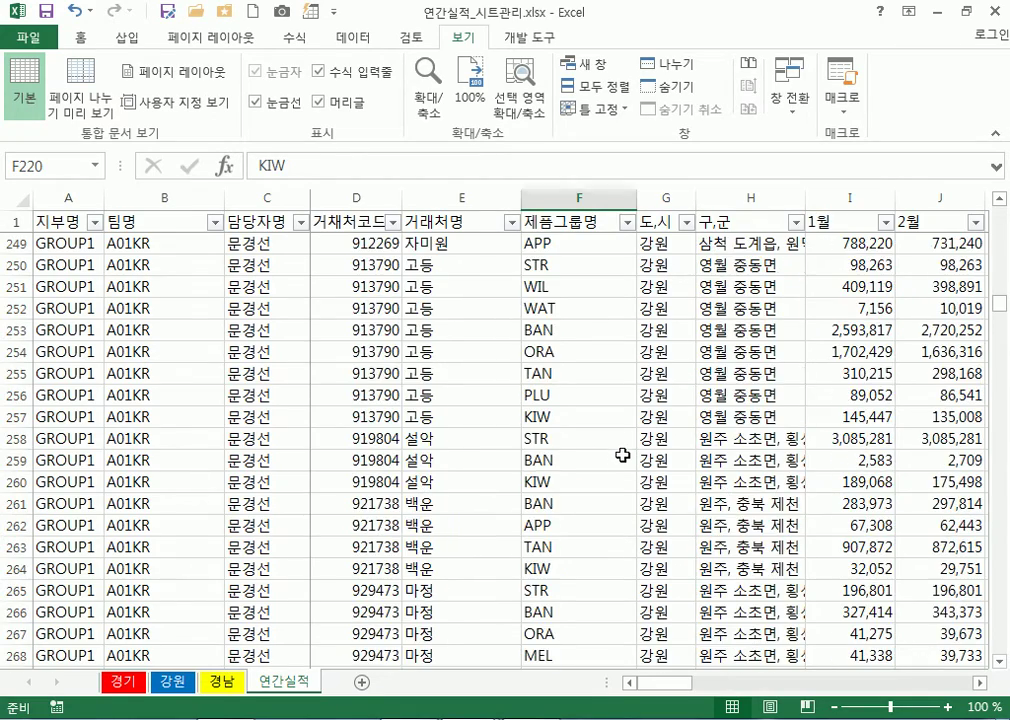
scroll(619, 458, up, 1)
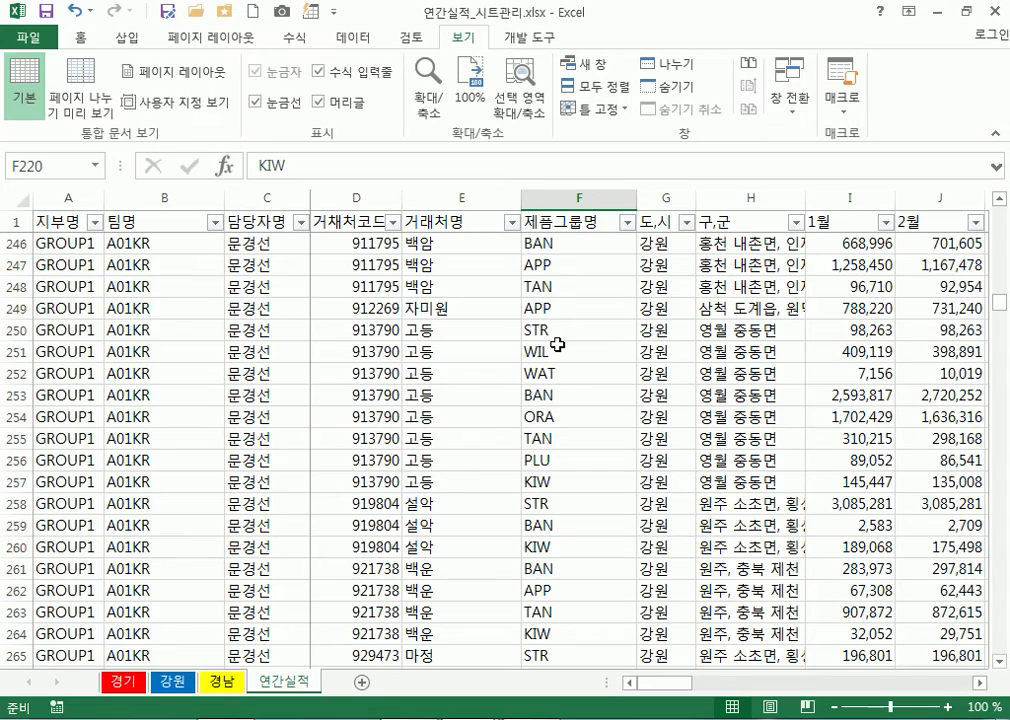
scroll(557, 344, up, 20)
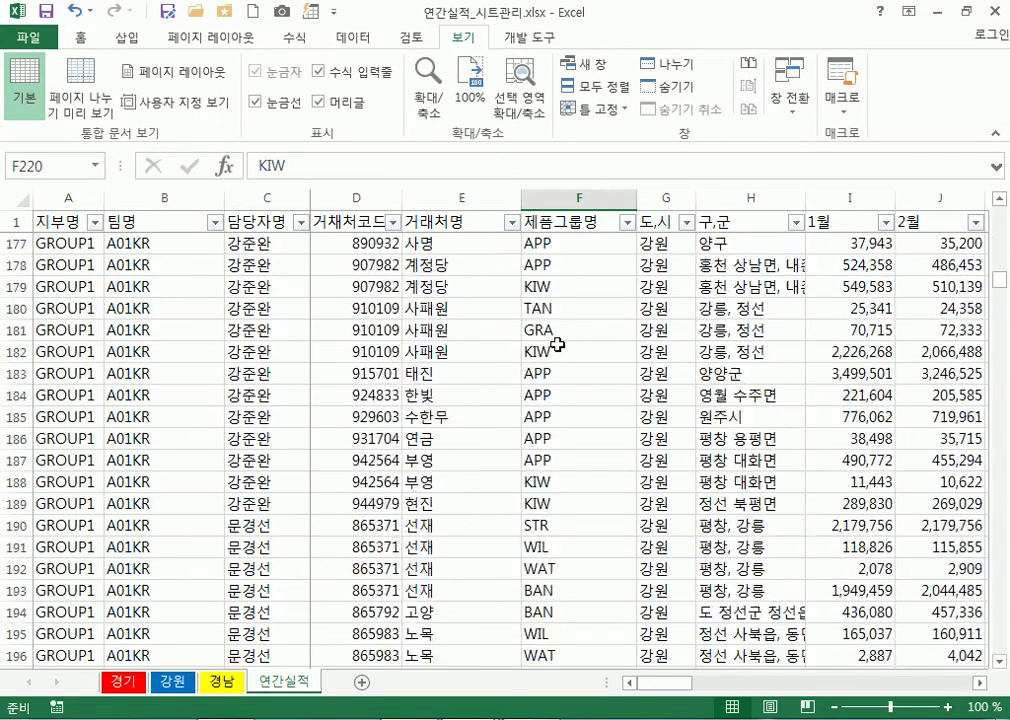
Jump to D2, select the 담당자명 column, then 거래처명 E2:E16, then 담당자명 again
key(ctrl+Home)
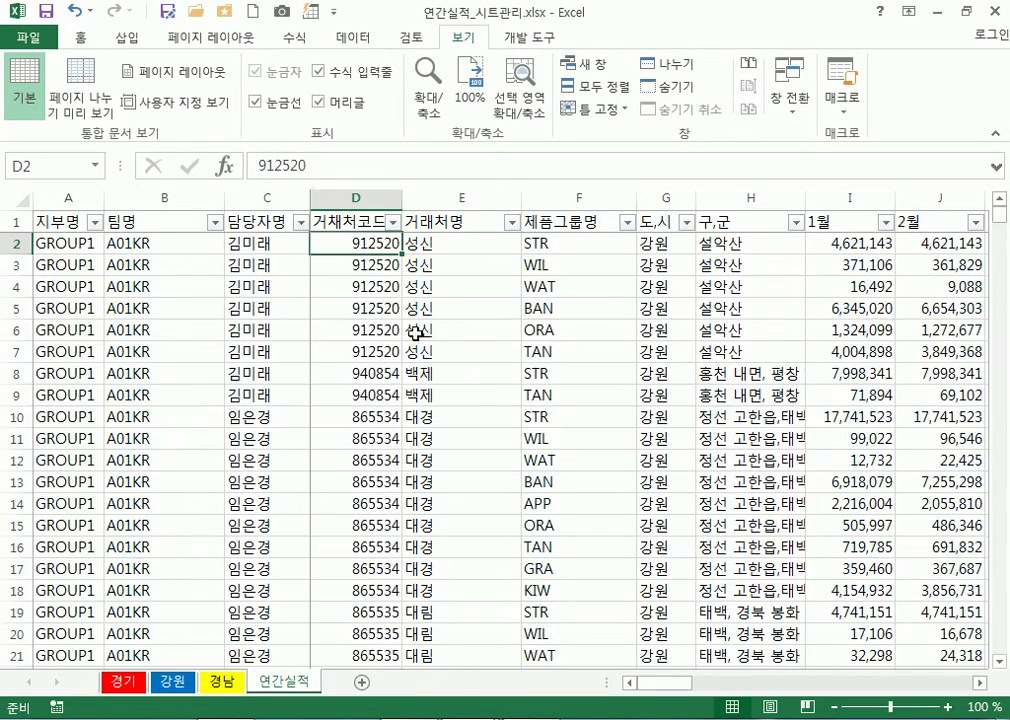
click(266, 195)
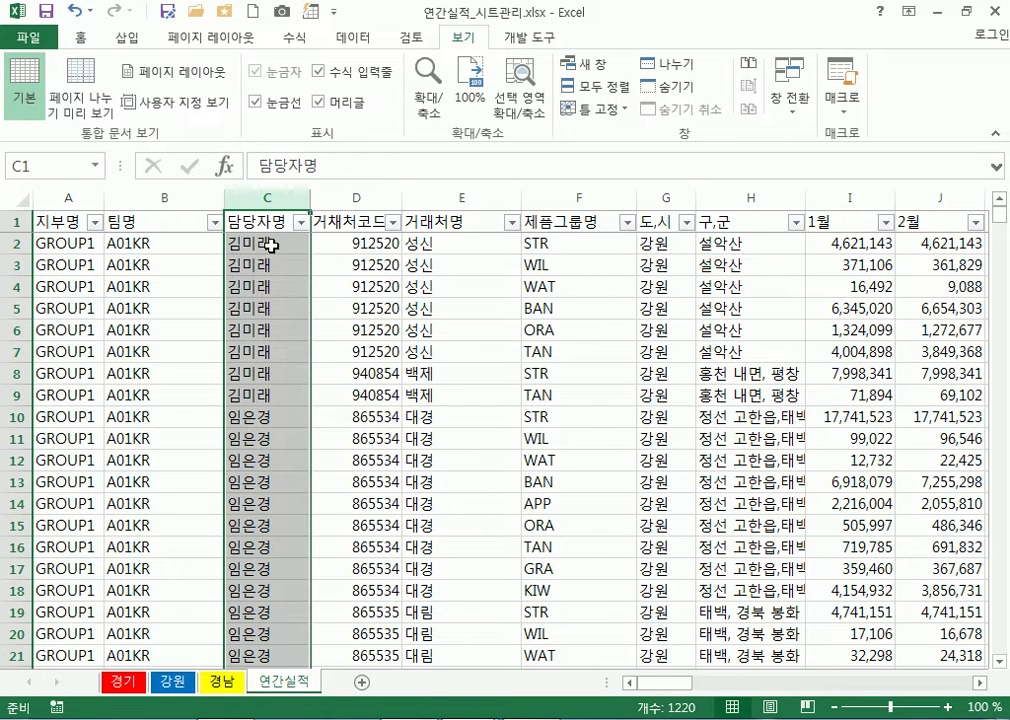
drag(480, 244, 471, 549)
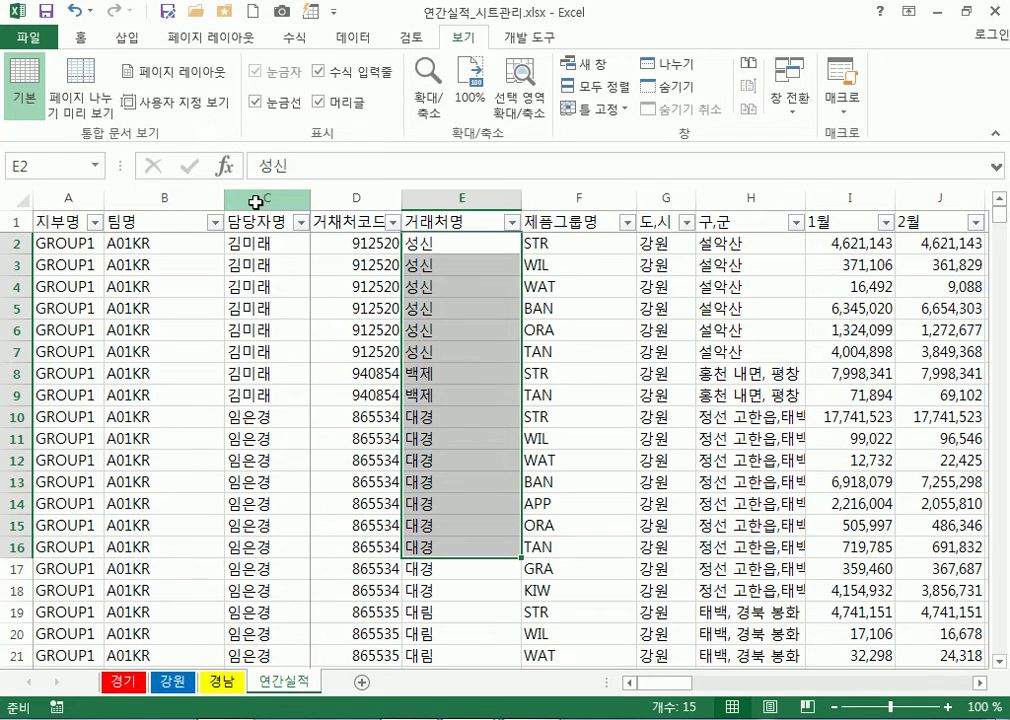
click(255, 198)
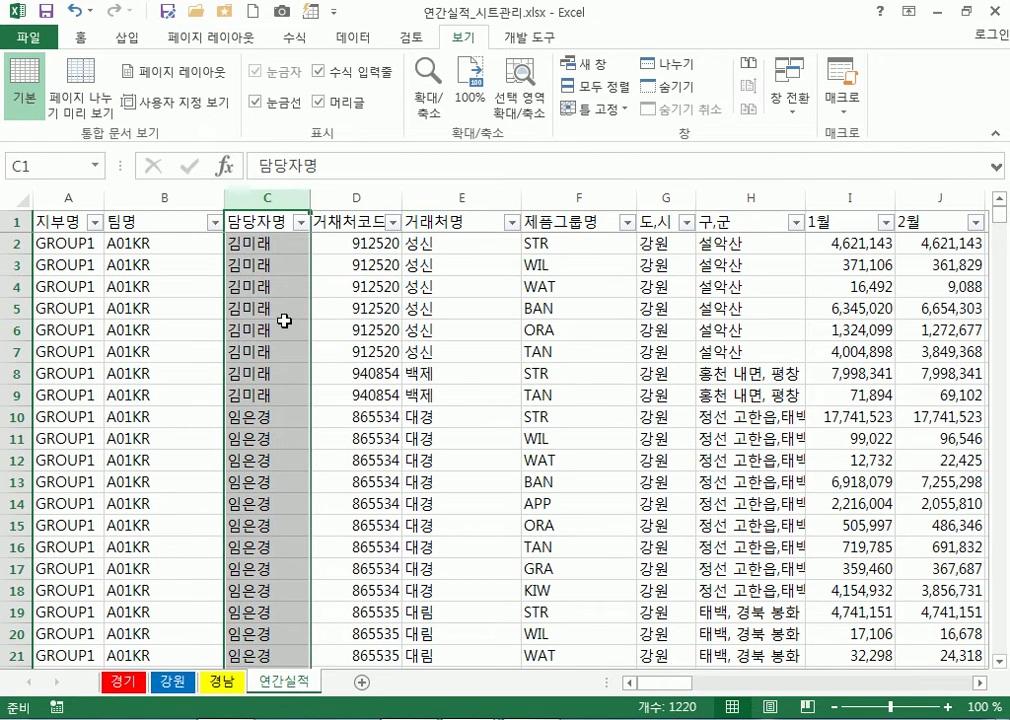
click(273, 198)
Activate cells C5, C1 and C2, then drag-select 담당자명 C2:C19 and C2:C13
click(259, 311)
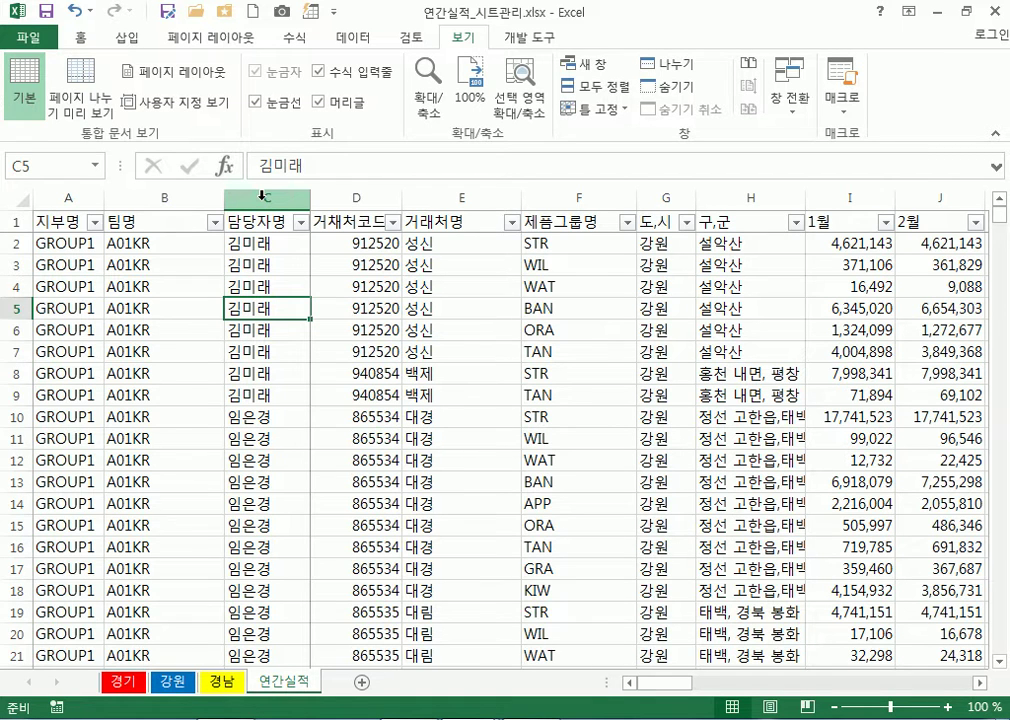
click(256, 224)
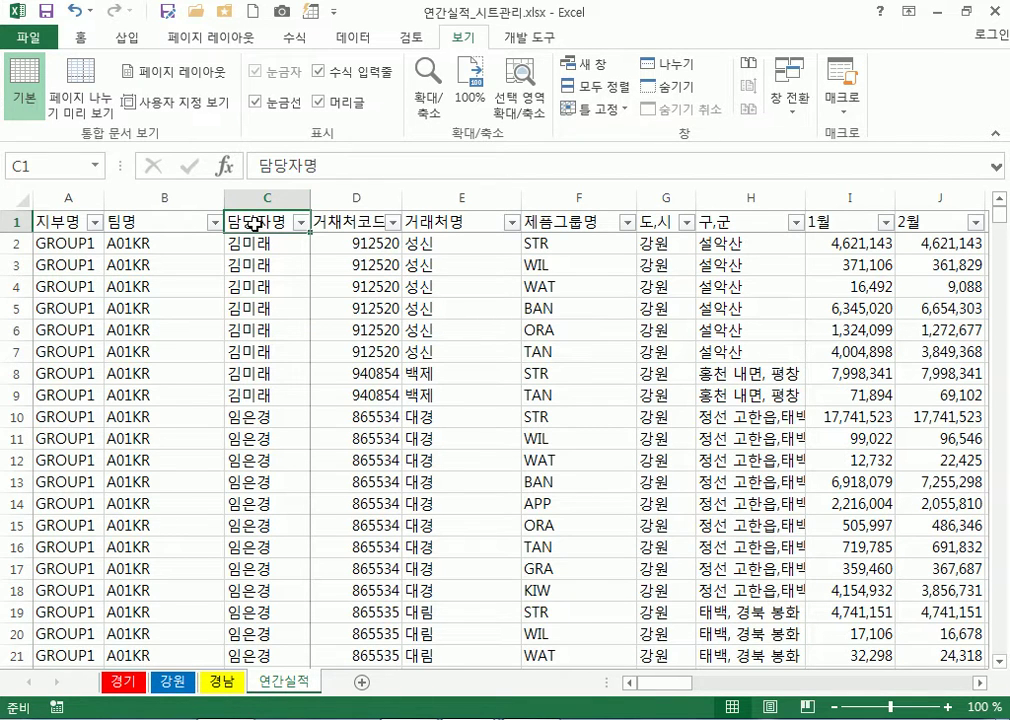
click(262, 243)
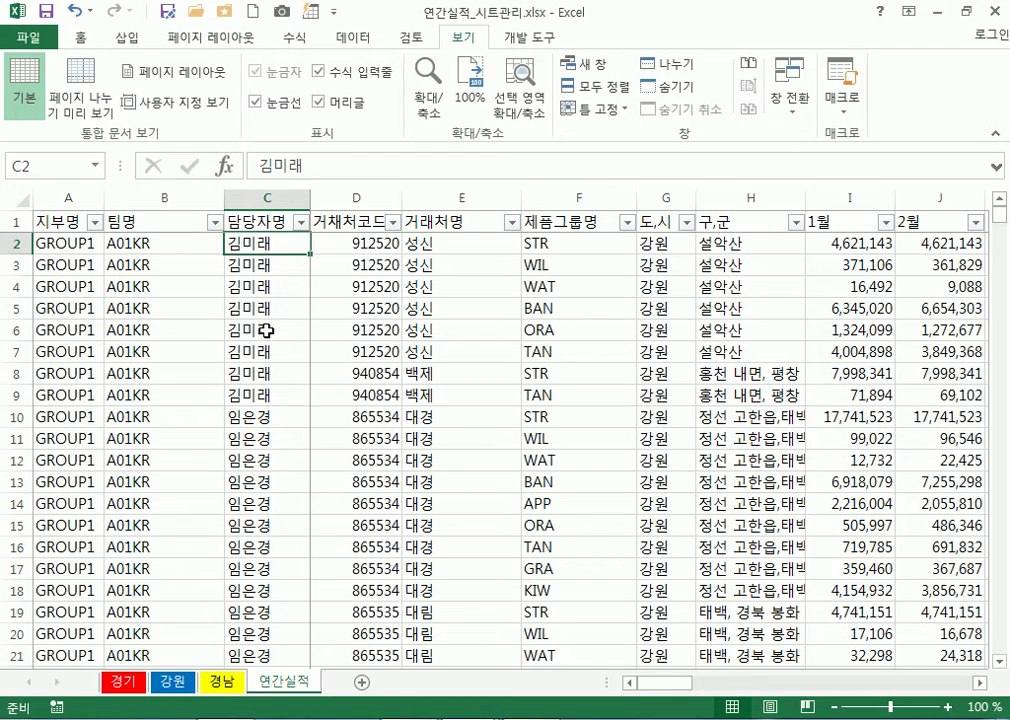
scroll(264, 342, down, 10)
scroll(267, 333, up, 10)
scroll(268, 400, down, 14)
scroll(268, 549, up, 14)
drag(272, 240, 259, 614)
drag(286, 241, 258, 250)
From C2, extend the selection with Shift+Down, then Ctrl+Shift+Down to C1220
click(273, 286)
click(279, 237)
key(shift+Down)
key(shift+Down)
key(shift+Down)
key(shift+Down)
key(shift+Down)
key(shift+Down)
key(shift+Down)
key(shift+Down)
key(shift+Down)
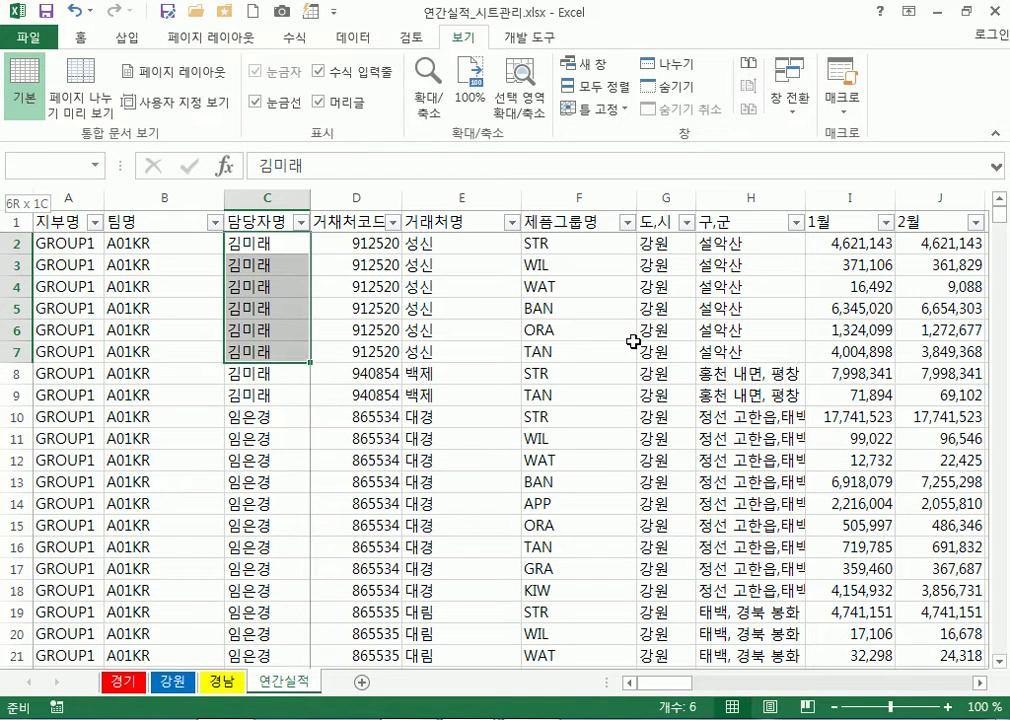
key(shift+Down)
key(shift+Down)
key(shift+Down)
key(shift+Down)
key(shift+Down)
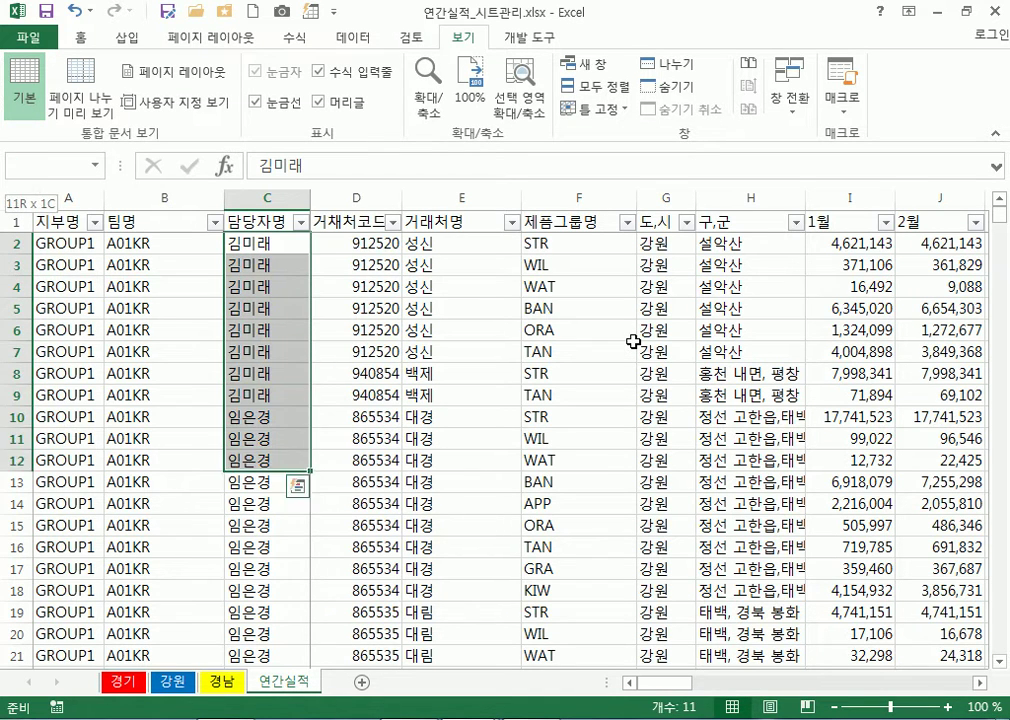
key(shift+Down)
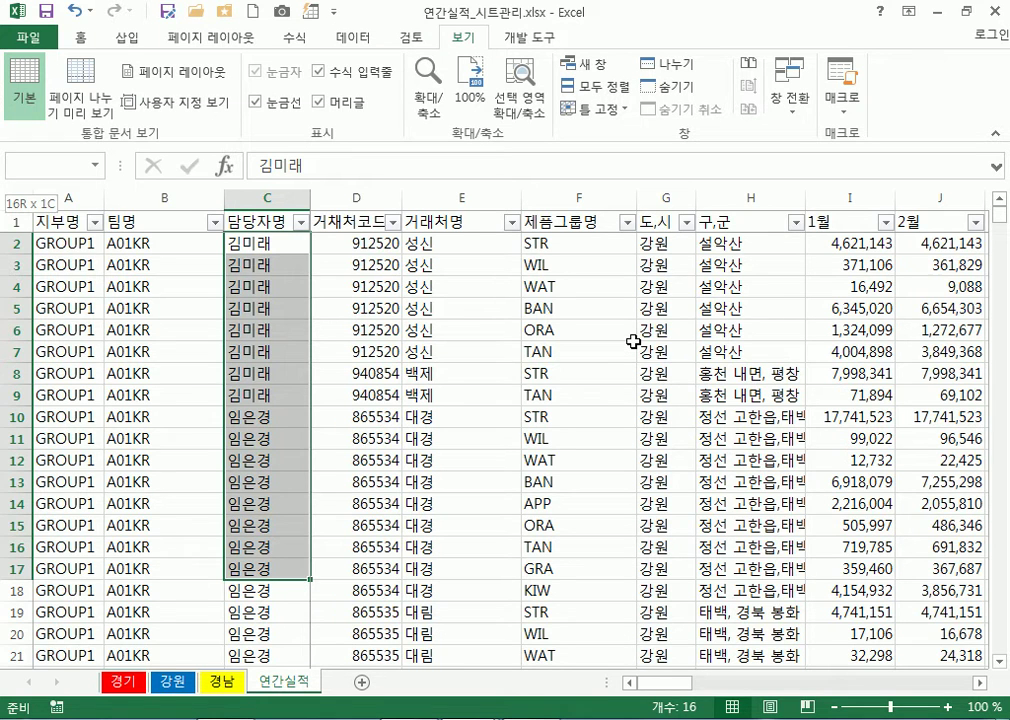
key(ctrl+shift+Down)
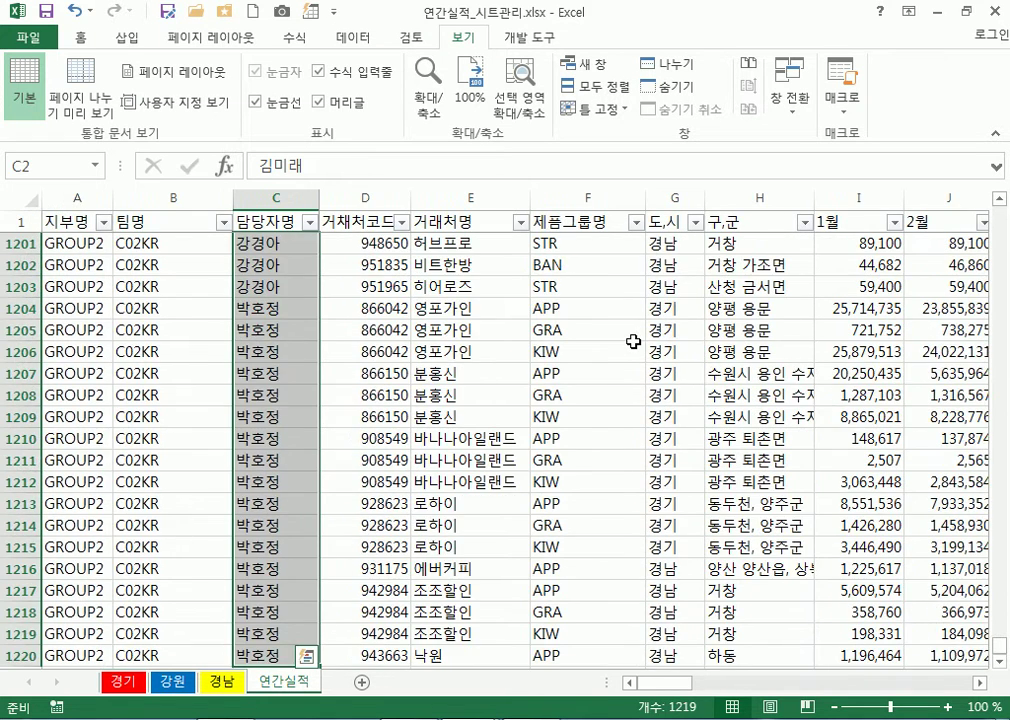
scroll(365, 460, down, 4)
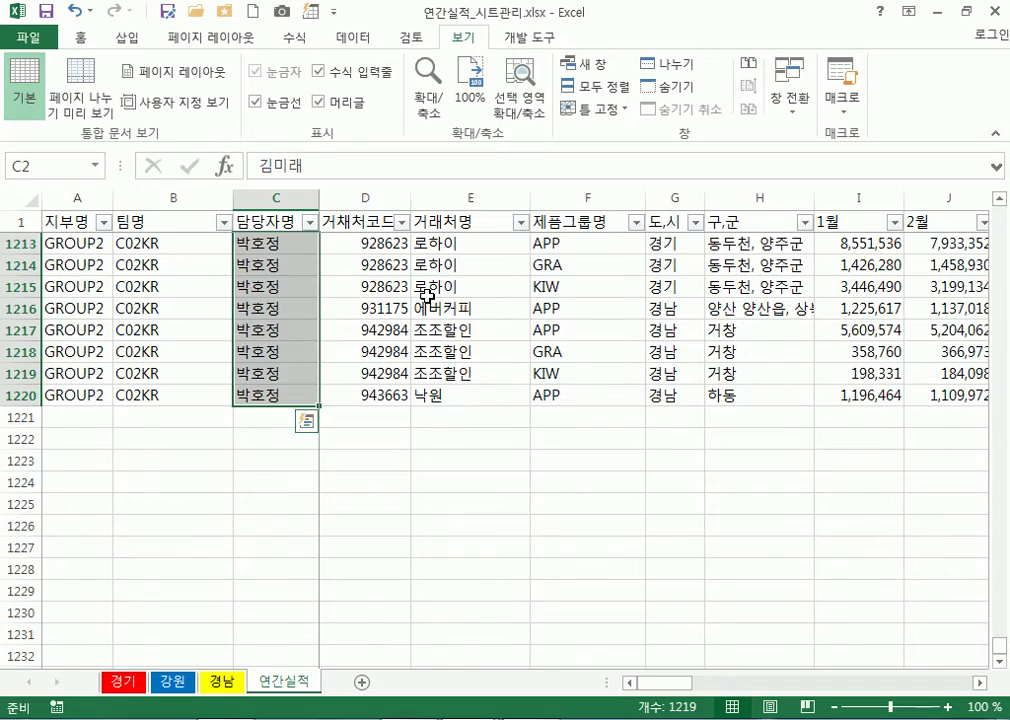
Select the manager names C2:C1220 by extending from C2 with Ctrl+Shift+Down
key(Right)
key(Right)
key(Left)
key(Left)
key(ctrl+shift+Down)
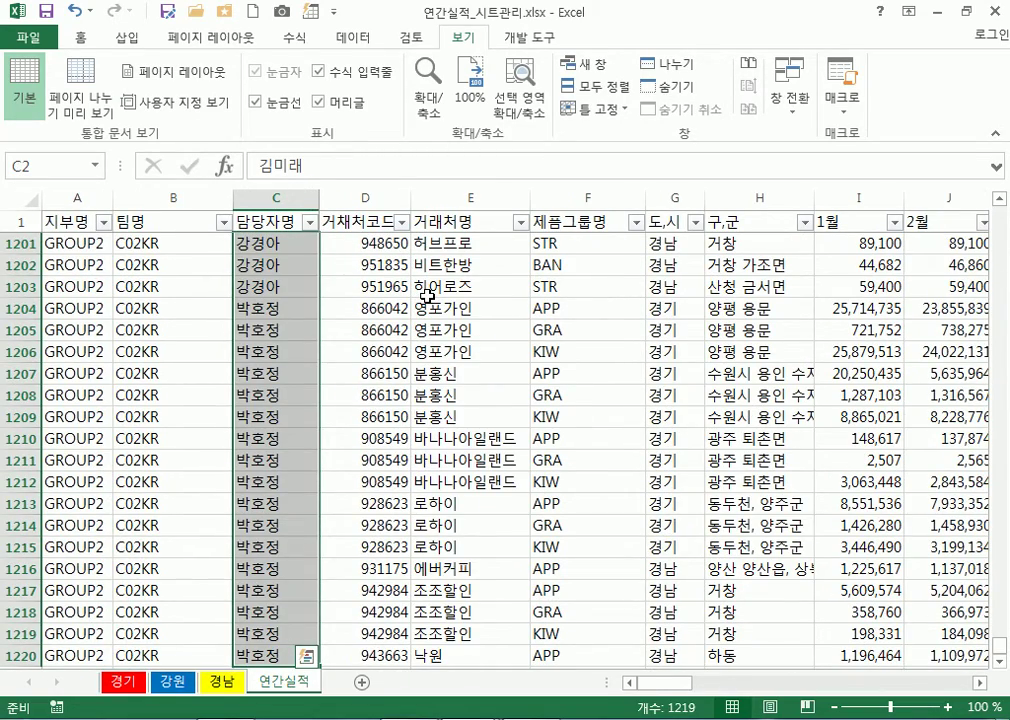
key(Right)
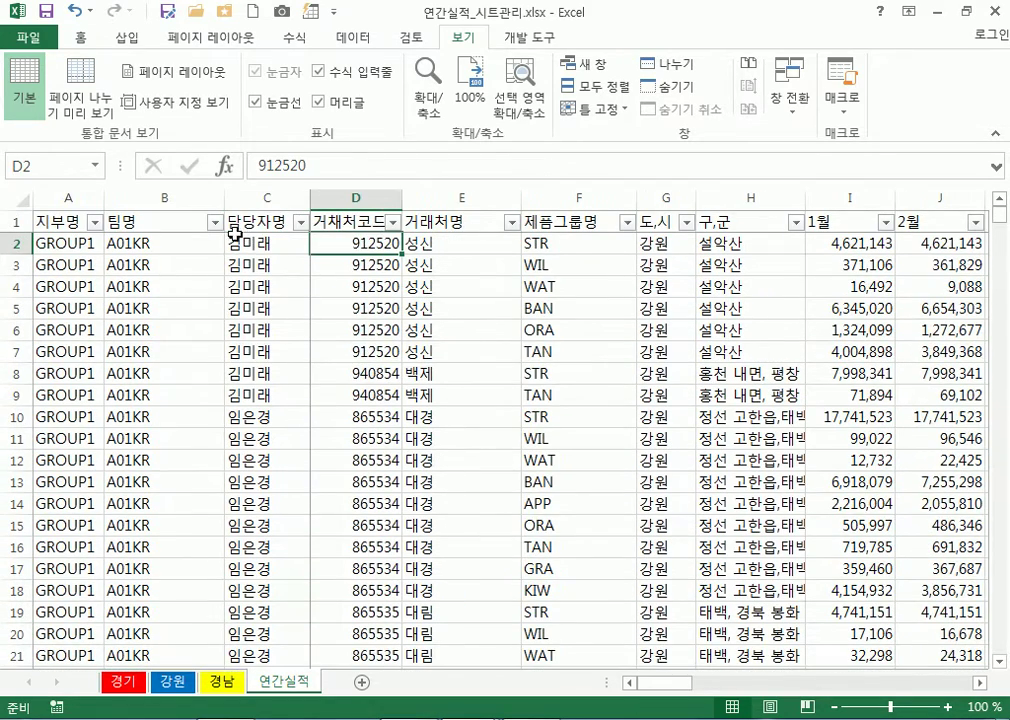
key(Left)
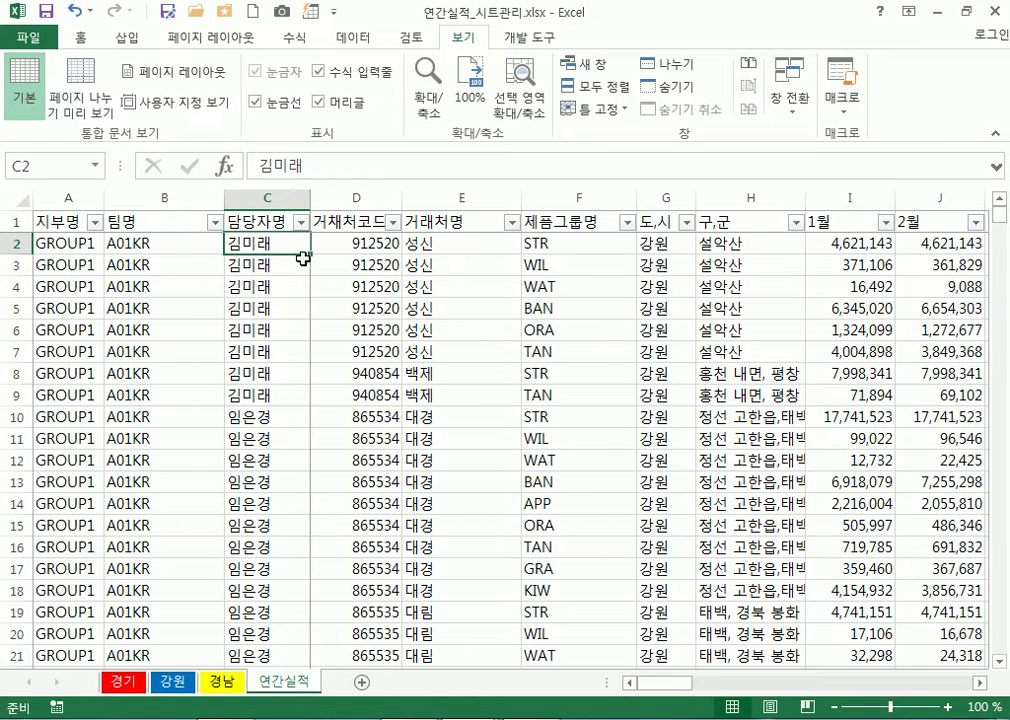
key(ctrl+shift+Down)
scroll(303, 259, down, 6)
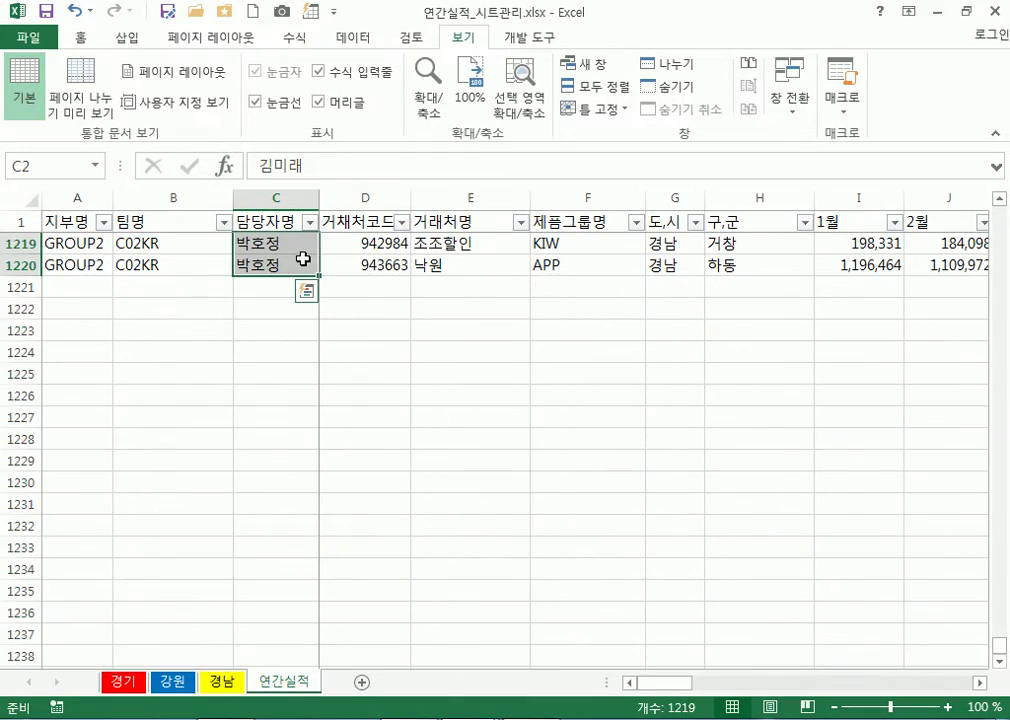
scroll(303, 259, up, 5)
scroll(303, 259, down, 4)
scroll(303, 259, up, 2)
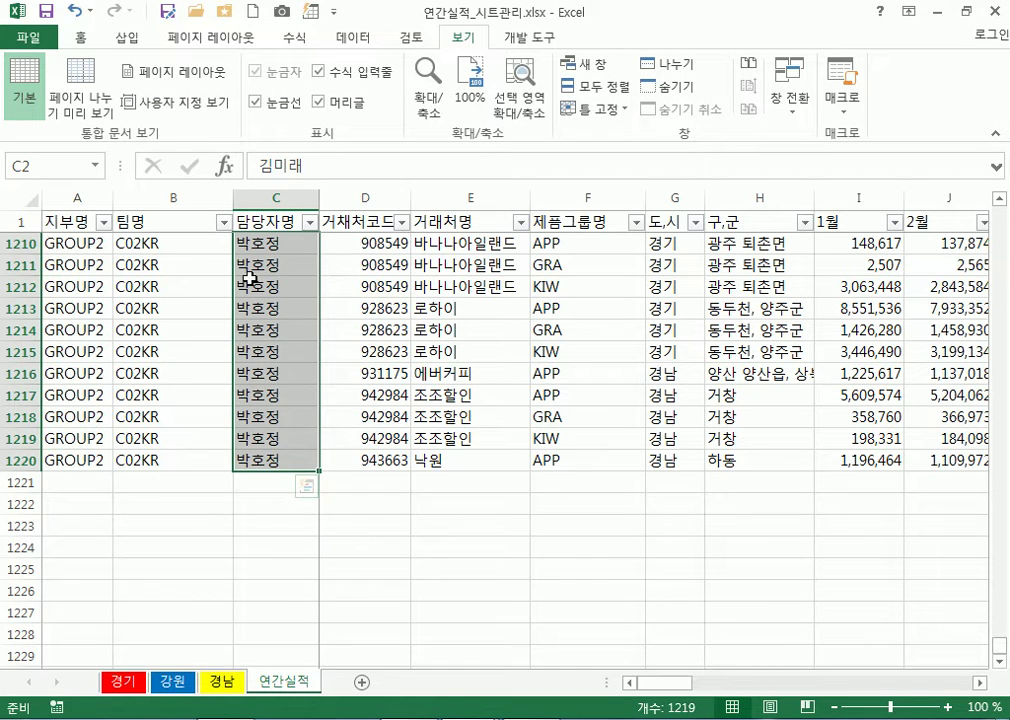
Clear the Locked option on the Format Cells Protection tab for C2:C1220
right_click(264, 287)
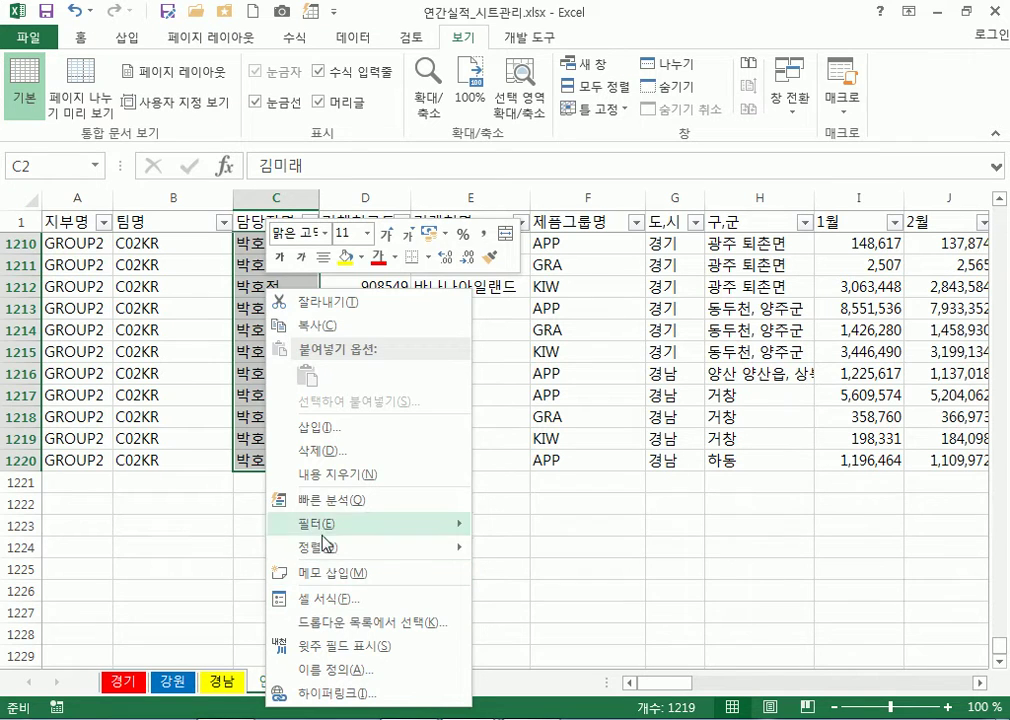
key(Escape)
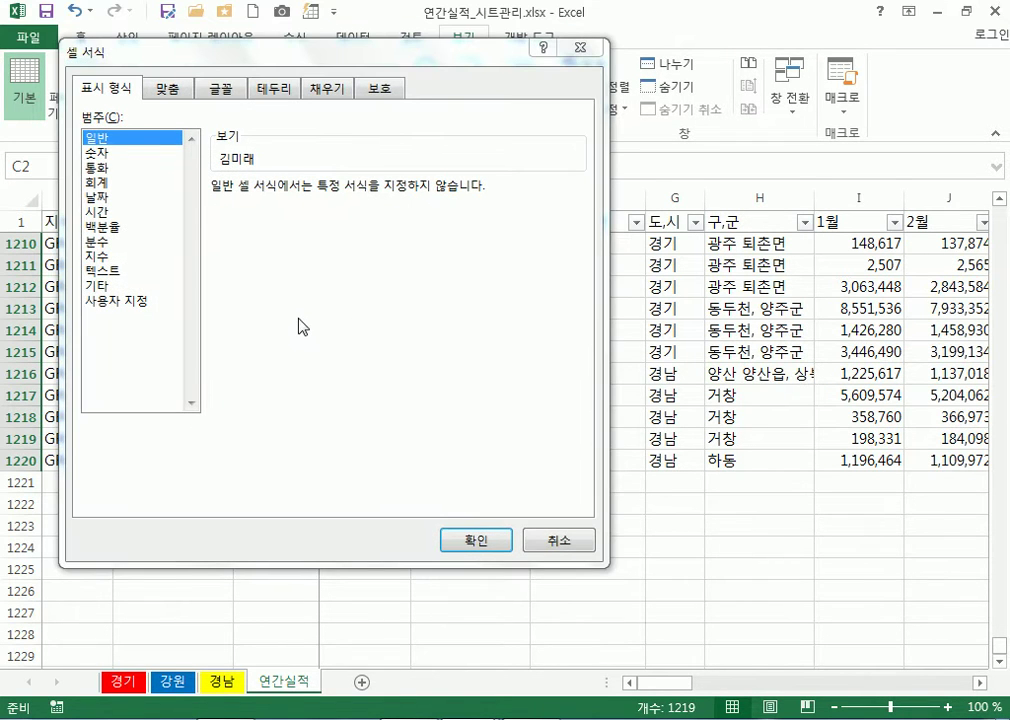
click(532, 543)
right_click(245, 351)
click(326, 582)
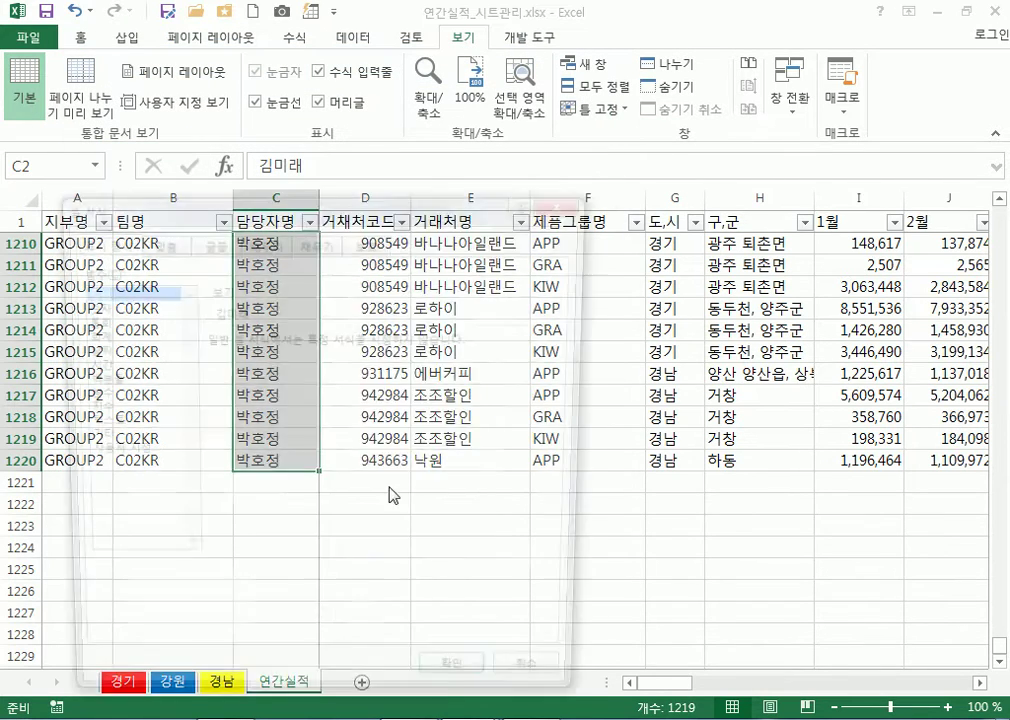
drag(442, 232, 686, 105)
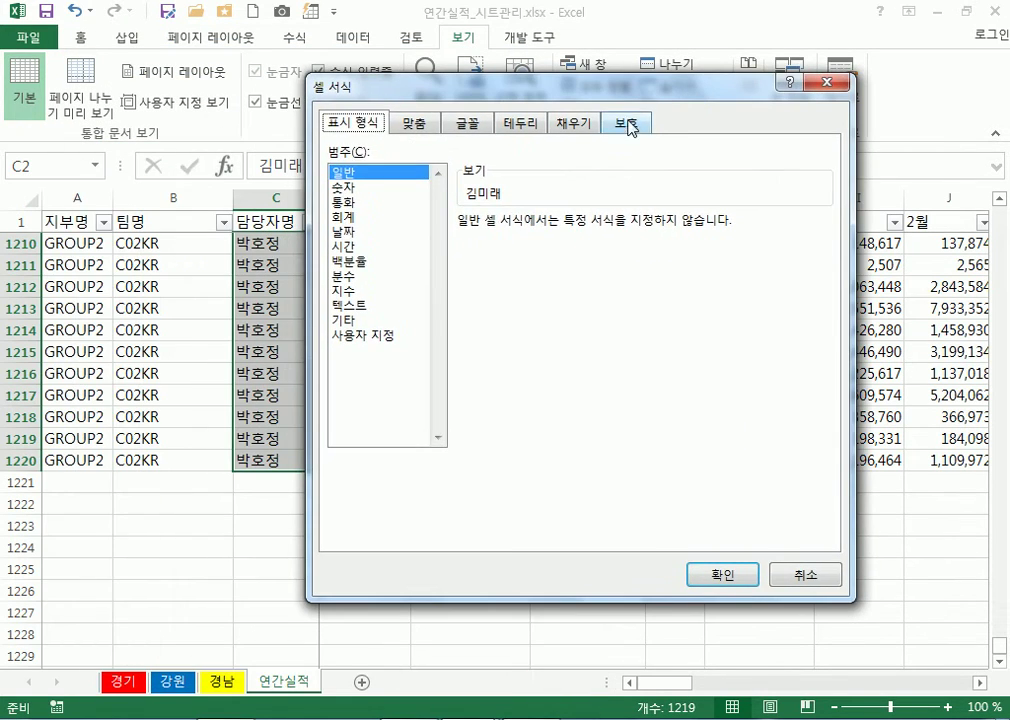
click(628, 123)
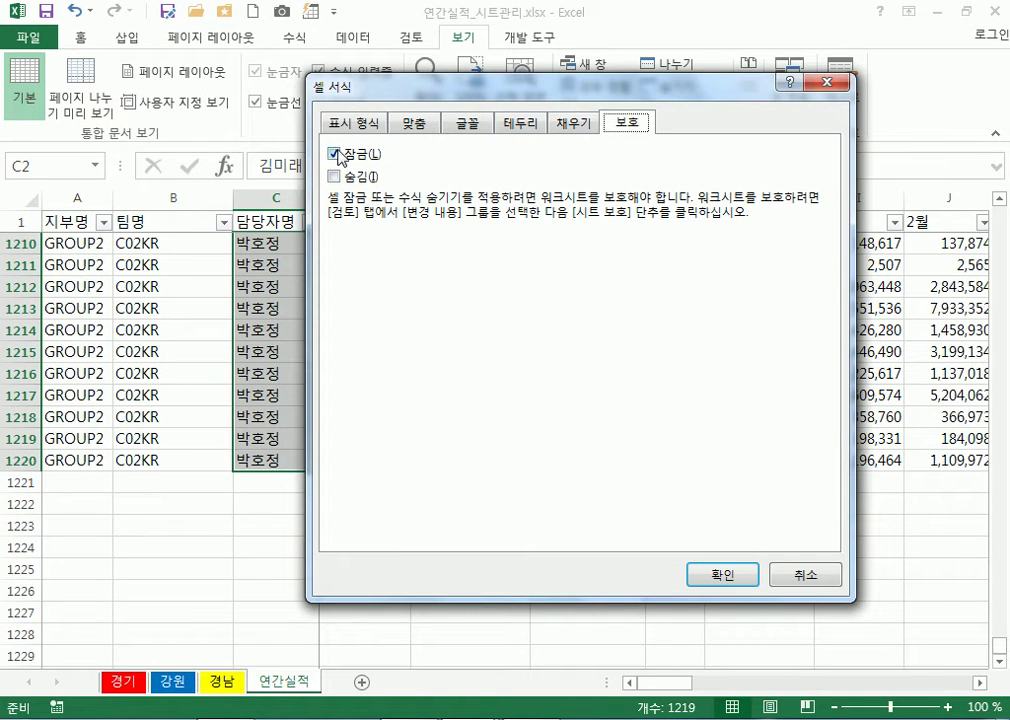
click(335, 155)
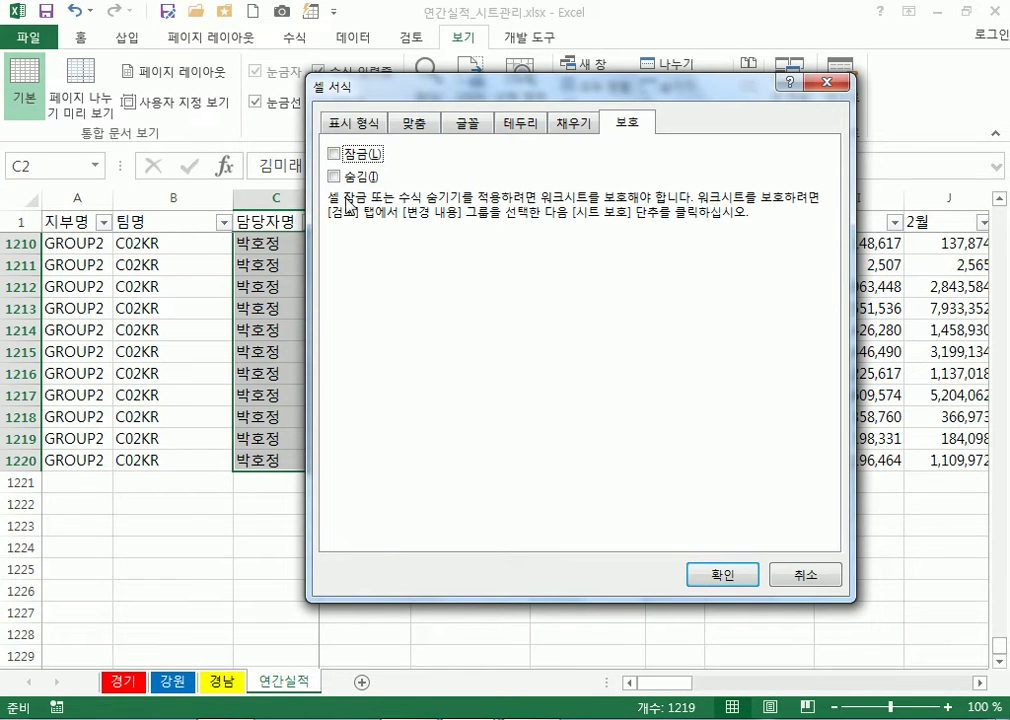
click(336, 156)
click(718, 577)
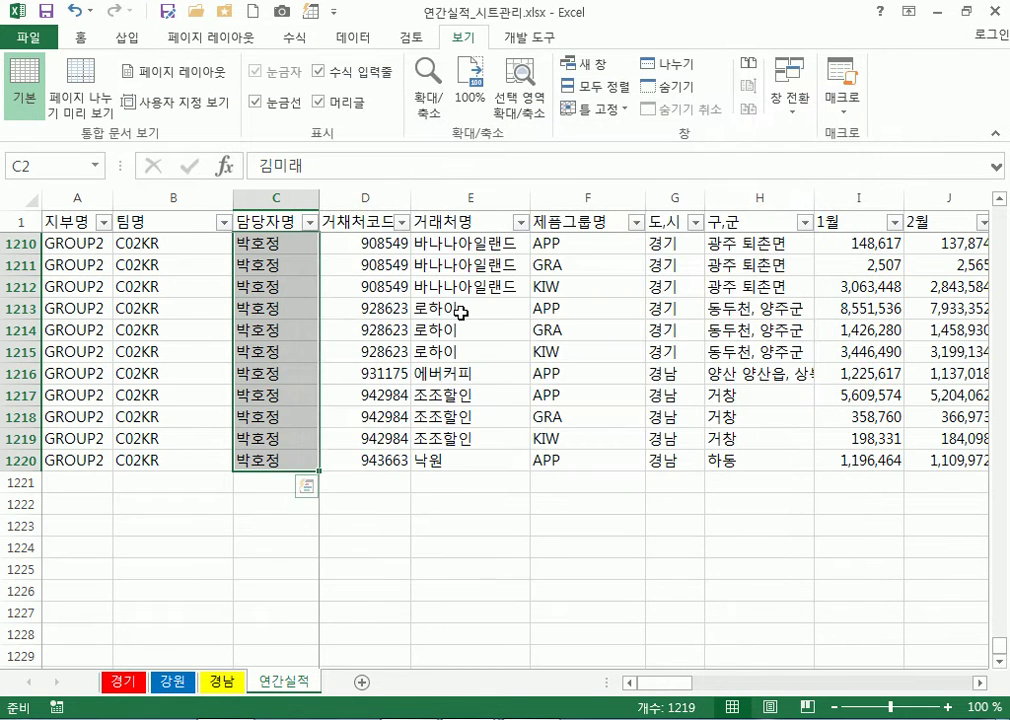
Protect the 연간실적 sheet from the Review tab with default settings
click(417, 40)
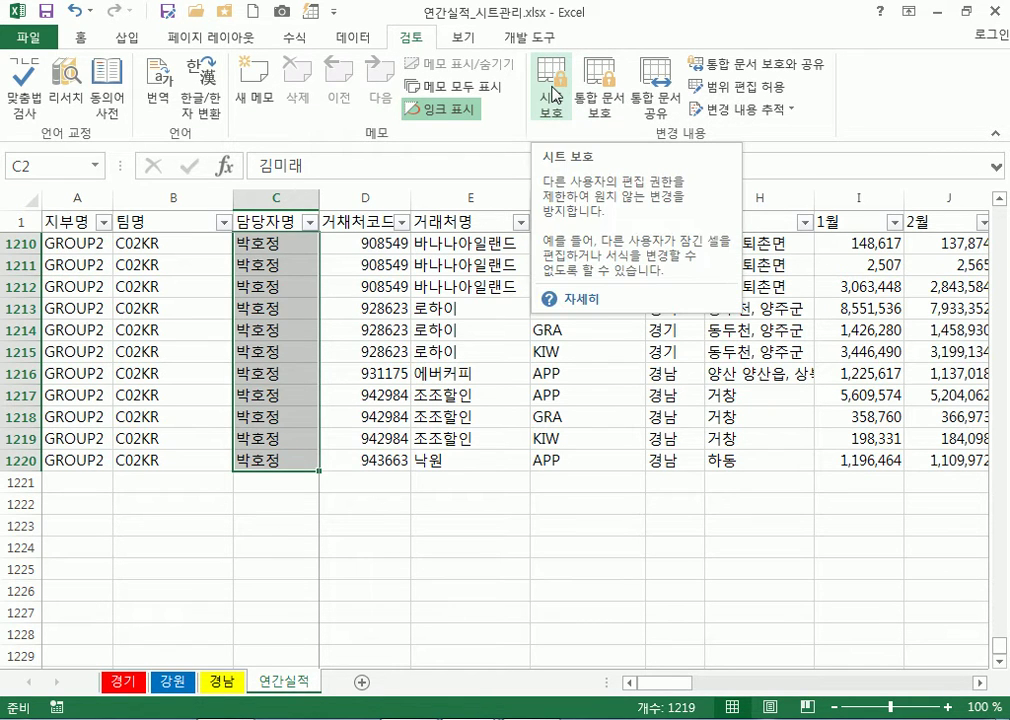
click(552, 95)
drag(343, 155, 673, 160)
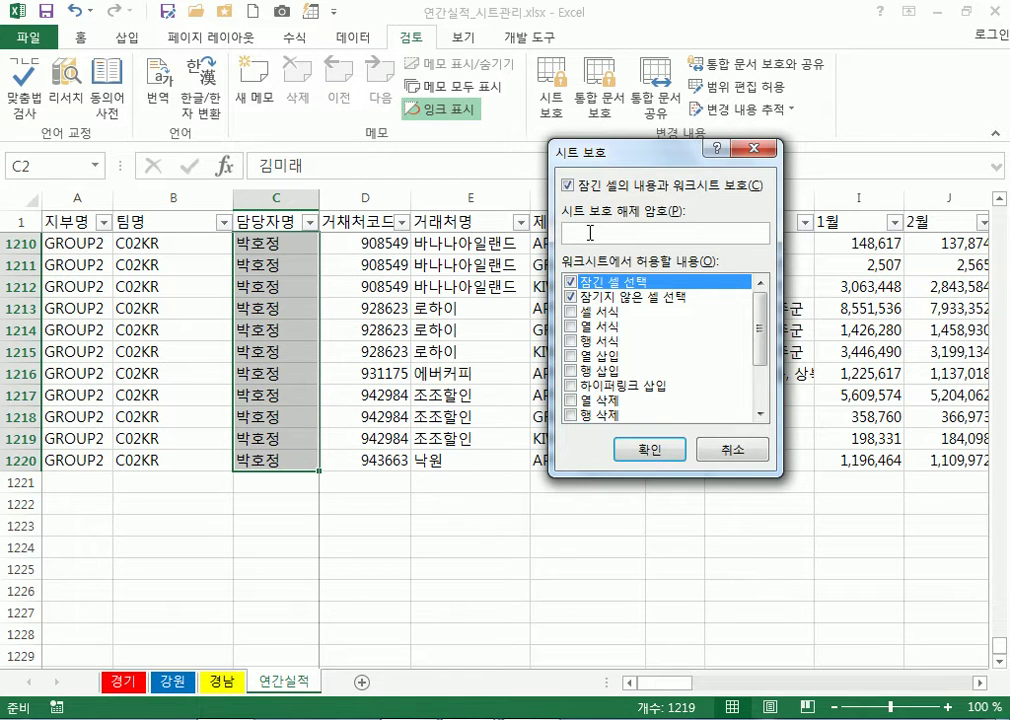
click(652, 451)
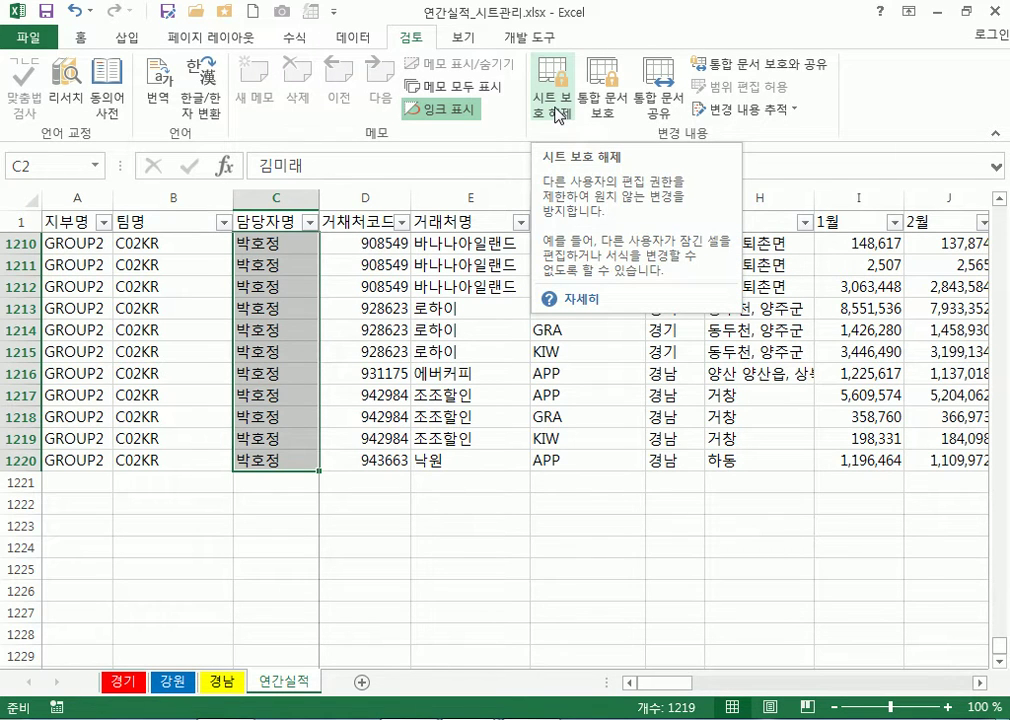
Unprotect and re-protect the sheet, then jump back to the top of the data
click(555, 110)
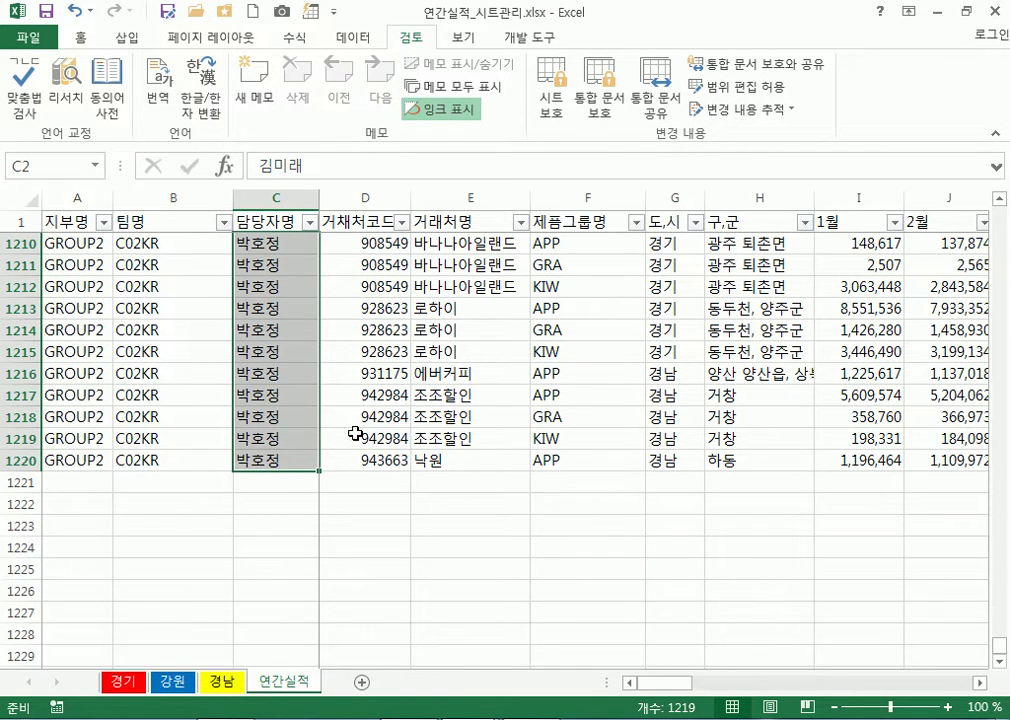
click(550, 103)
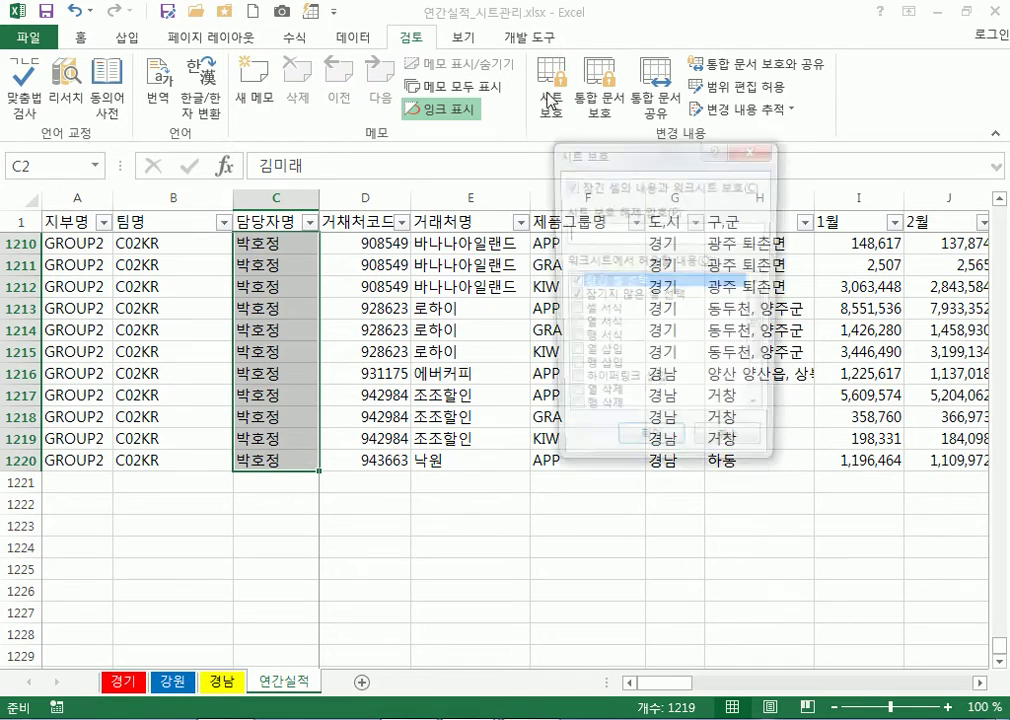
click(650, 450)
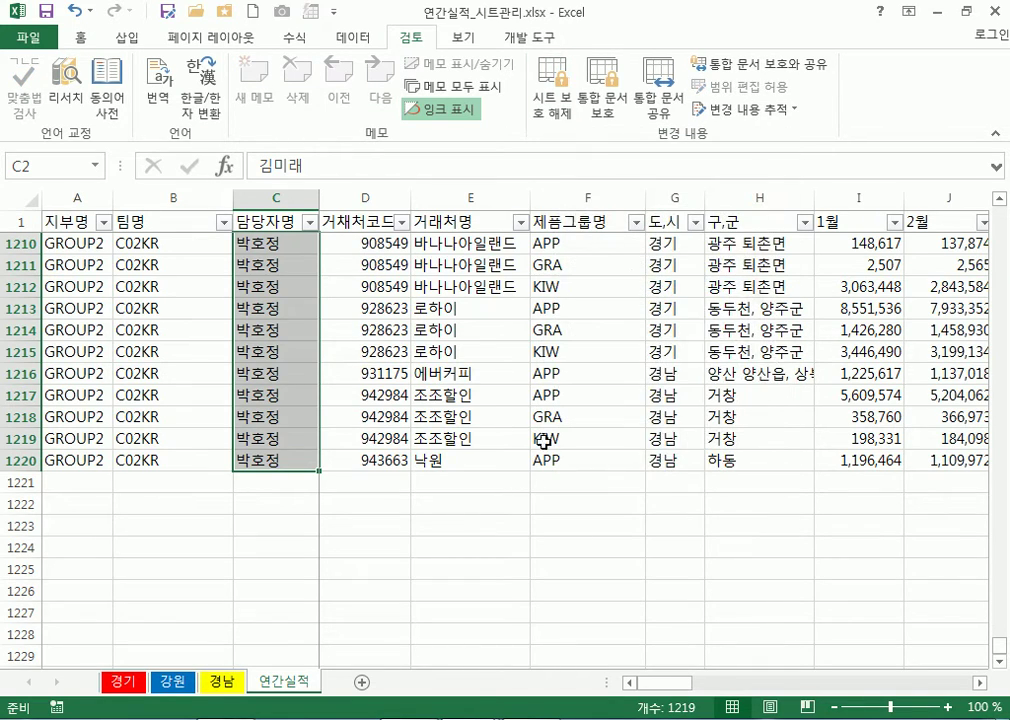
click(410, 393)
key(ctrl+Up)
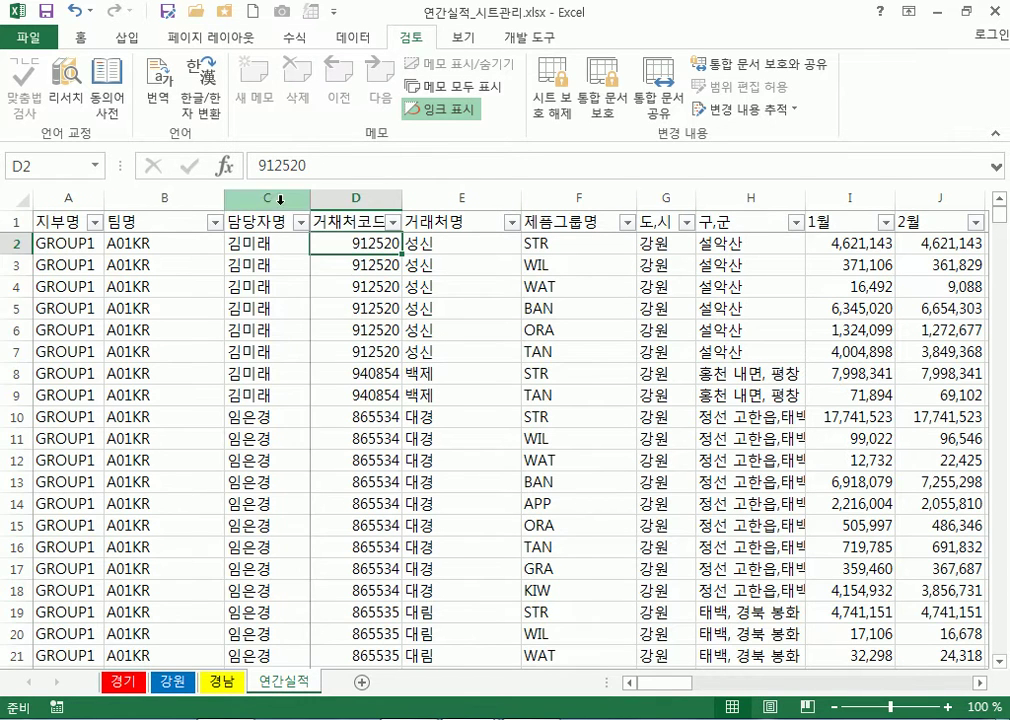
Select the manager column, C2:C13, F4:H13 and several cells in the protected sheet
click(267, 198)
drag(268, 241, 268, 480)
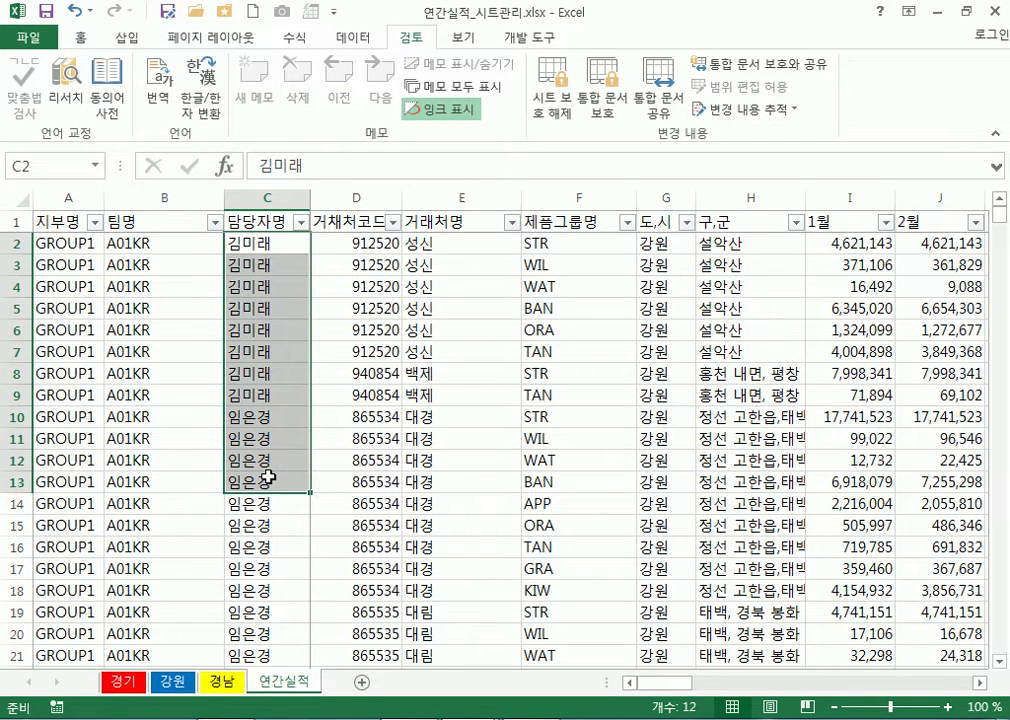
drag(525, 288, 762, 484)
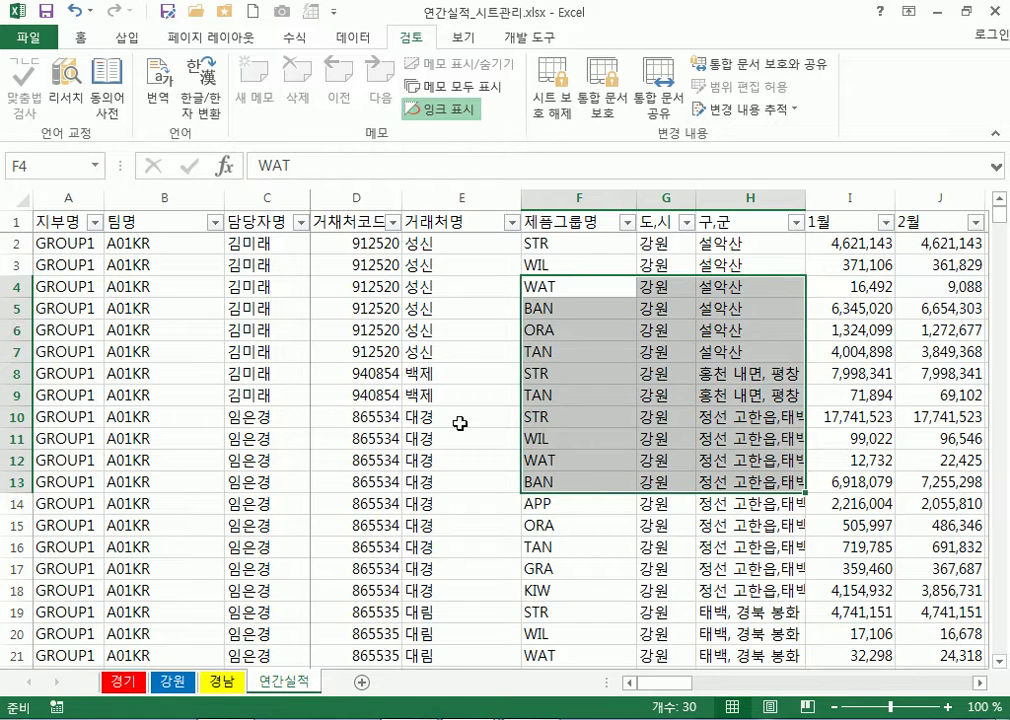
click(403, 357)
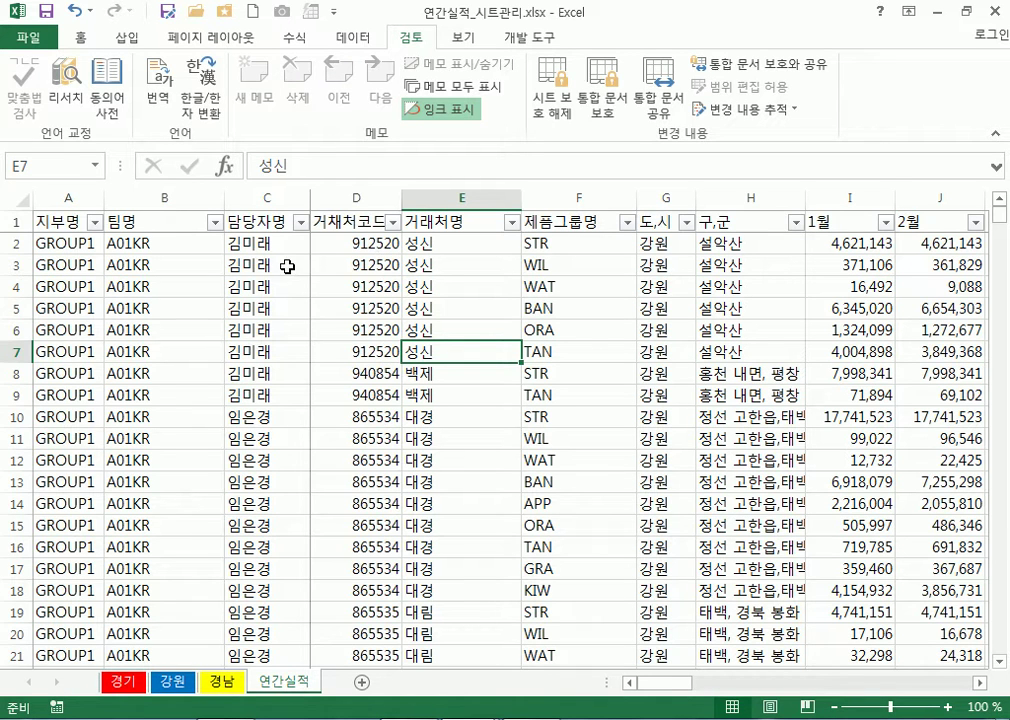
click(268, 187)
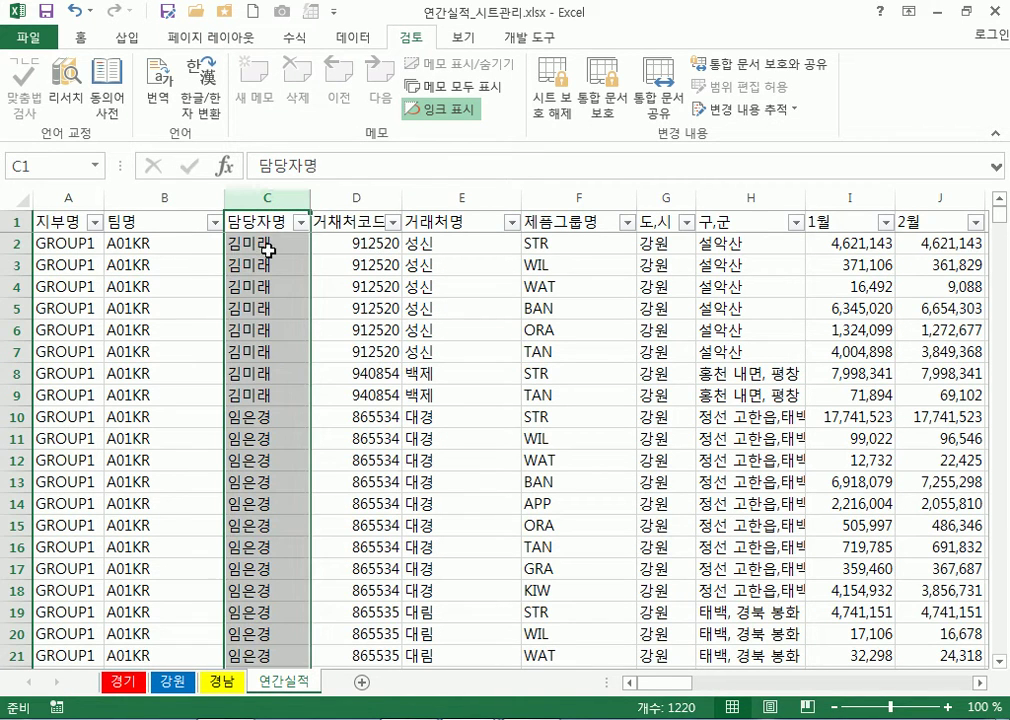
click(284, 317)
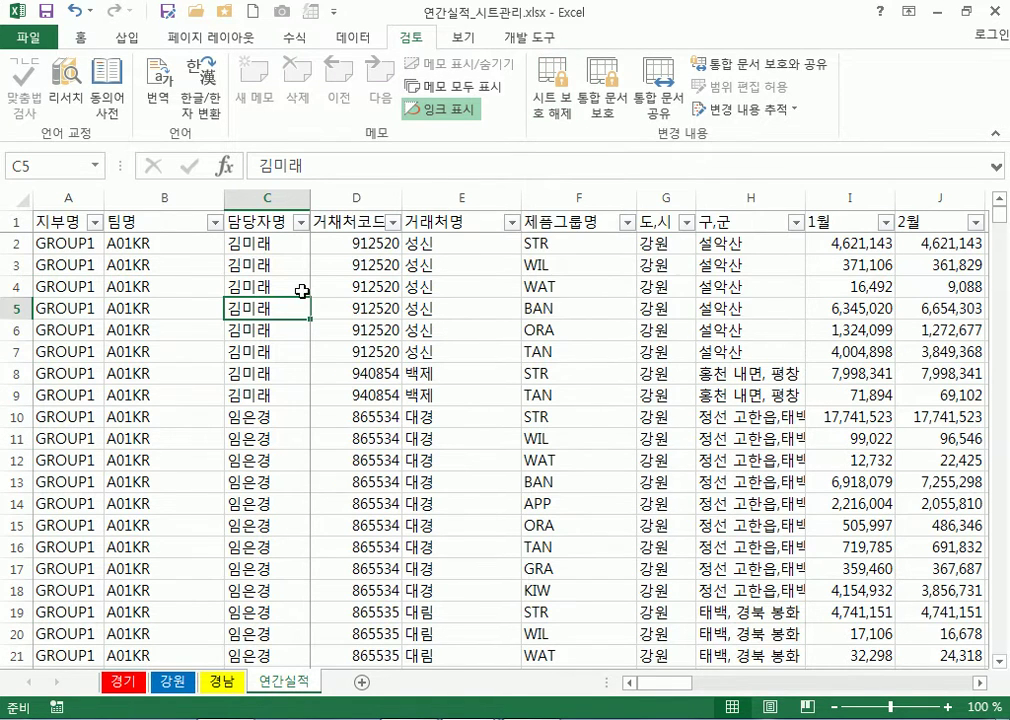
click(458, 249)
click(479, 267)
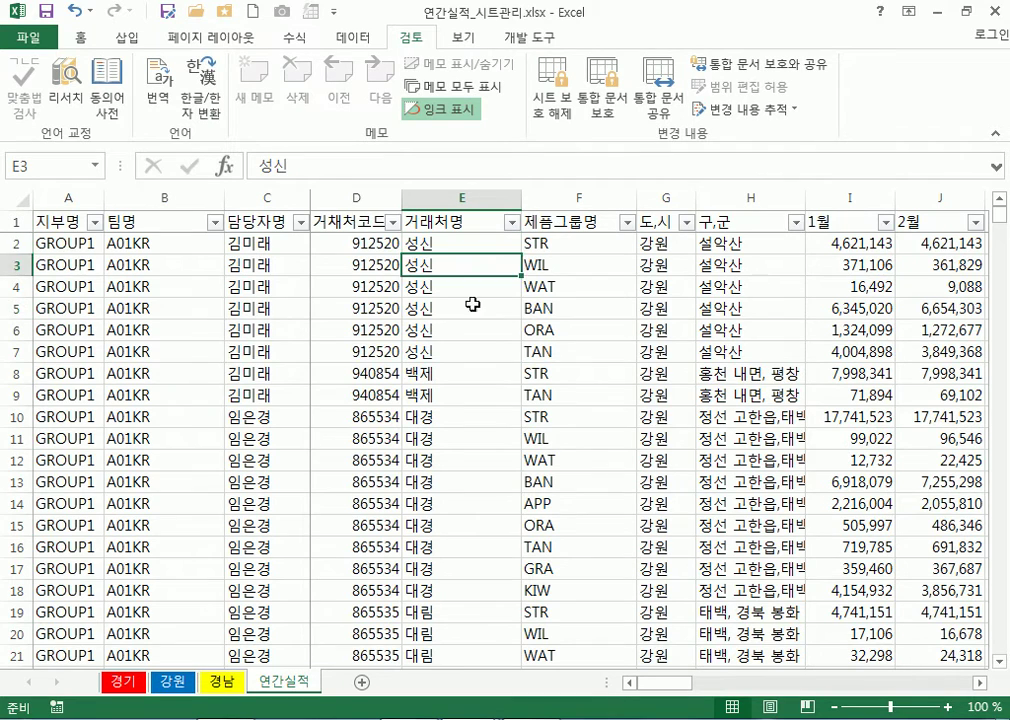
Try editing locked cells in columns E, F, H and I, dismissing each protection warning
double_click(476, 309)
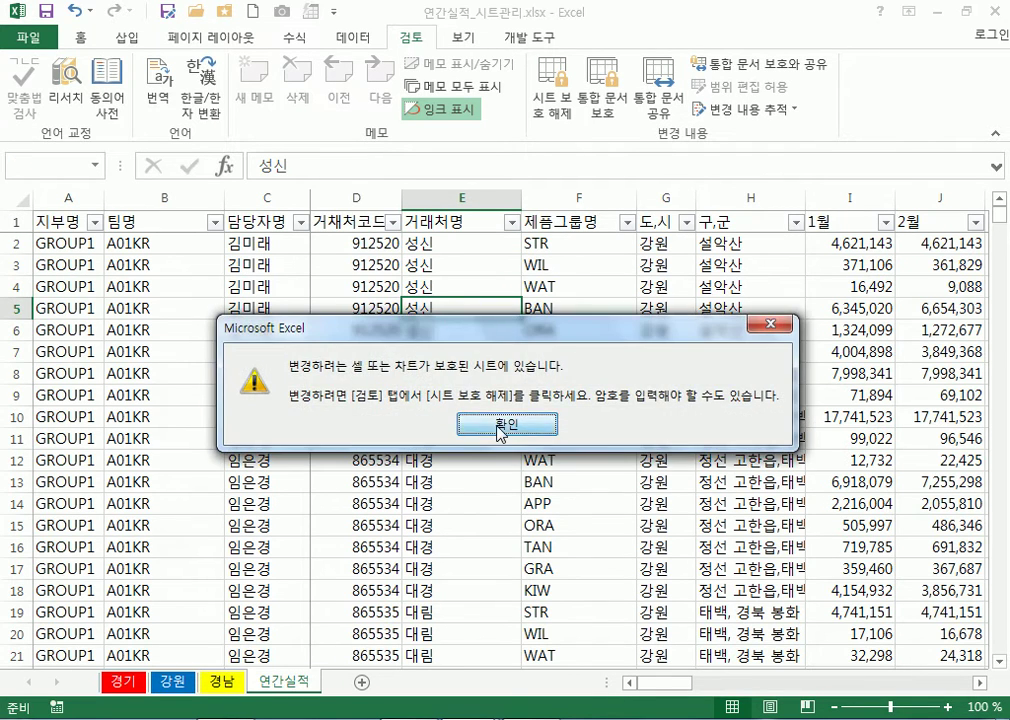
click(500, 424)
click(582, 313)
double_click(582, 318)
click(541, 421)
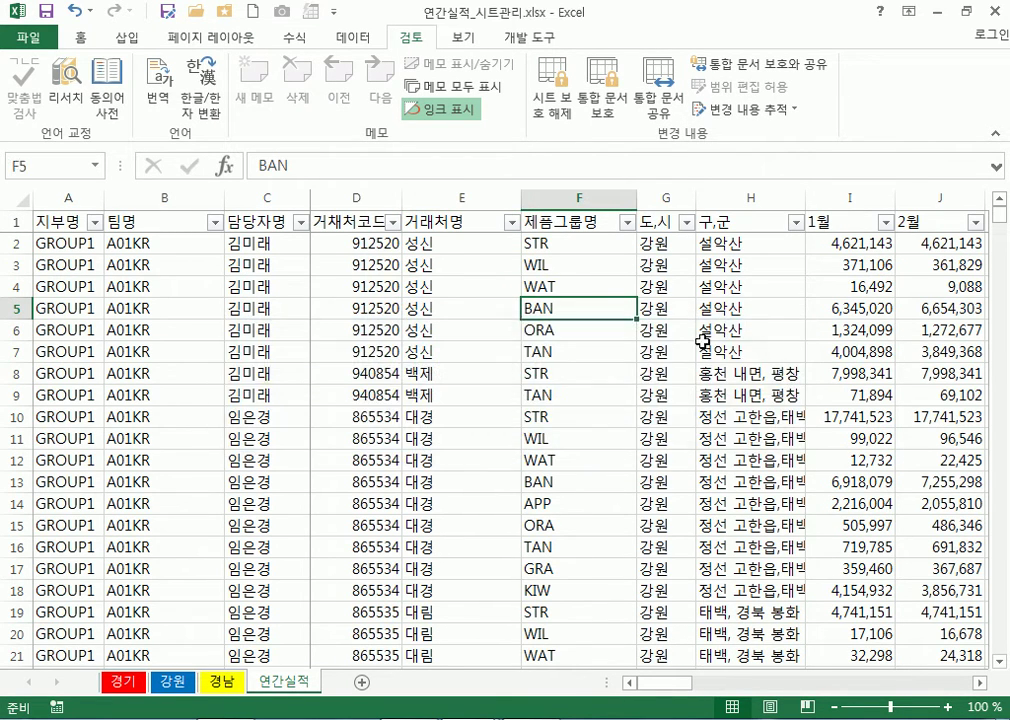
click(720, 330)
double_click(720, 330)
key(Return)
click(850, 352)
double_click(850, 352)
click(509, 413)
Type a new manager name into unlocked cell C5 and commit it
click(265, 307)
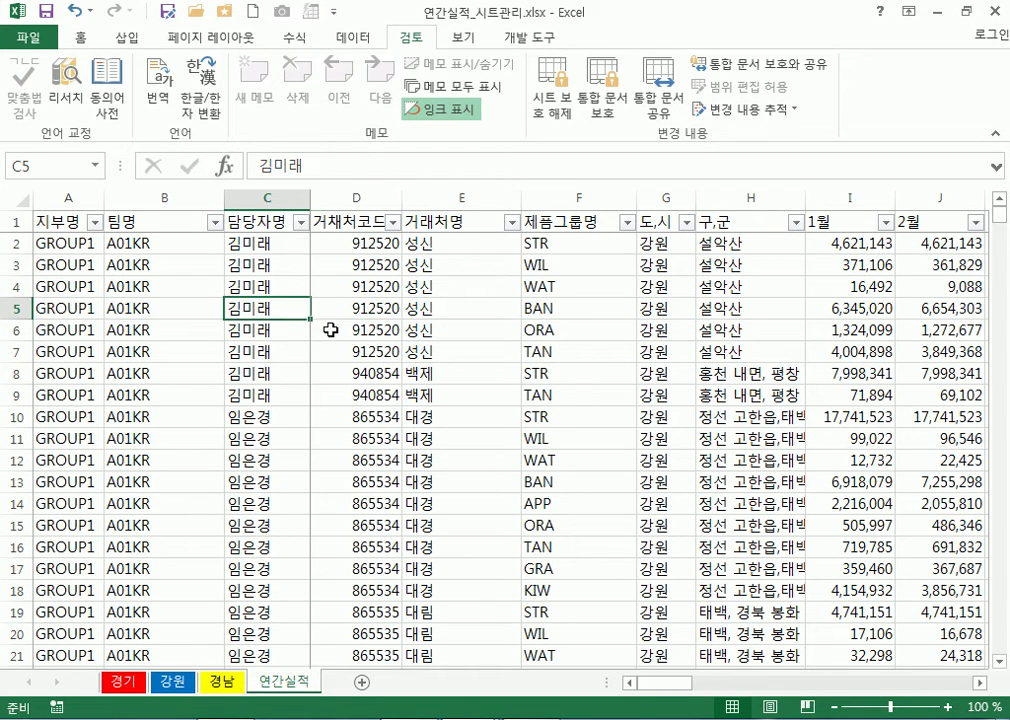
text(gh)
key(Escape)
text(홍길동)
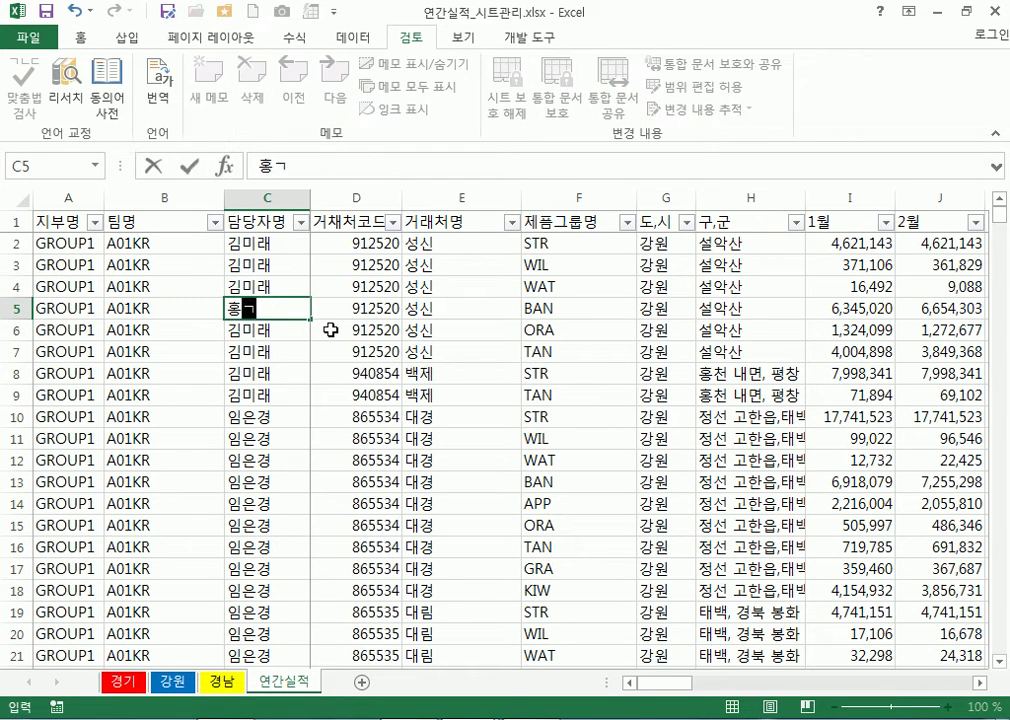
key(Return)
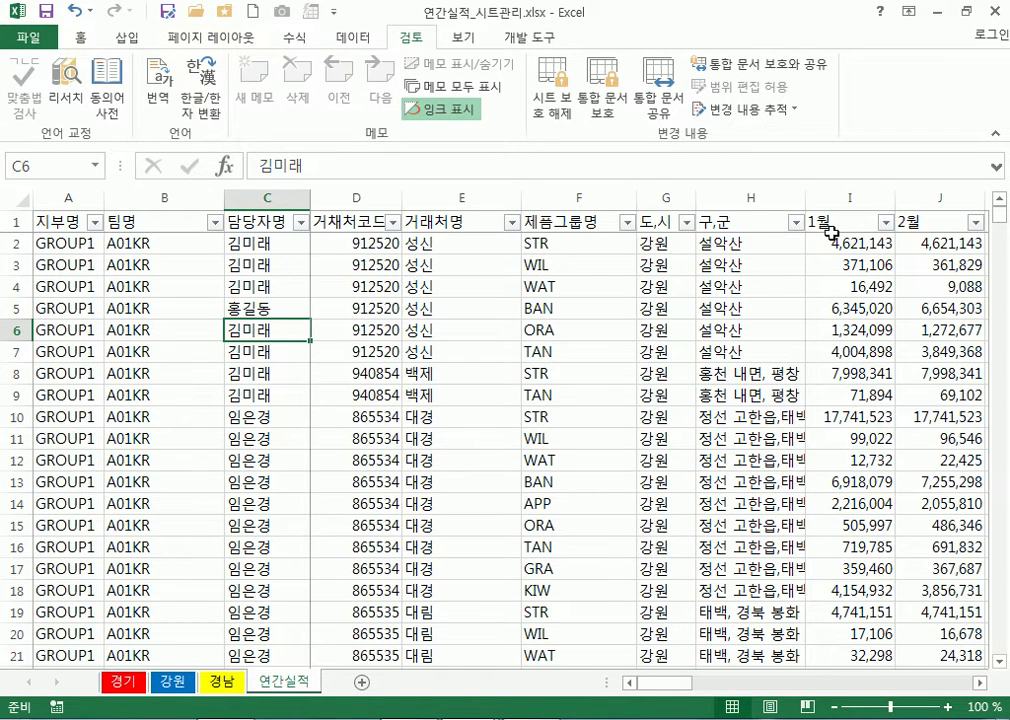
Unprotect the sheet, then test-type in C3 and I4, discarding each entry
drag(839, 241, 941, 500)
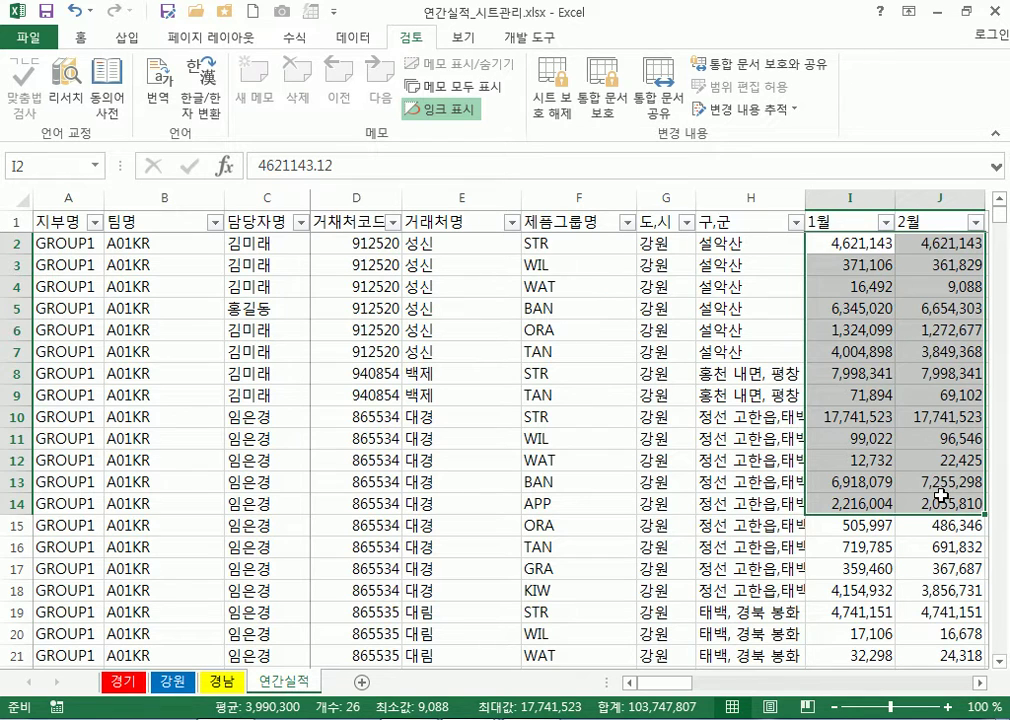
click(559, 100)
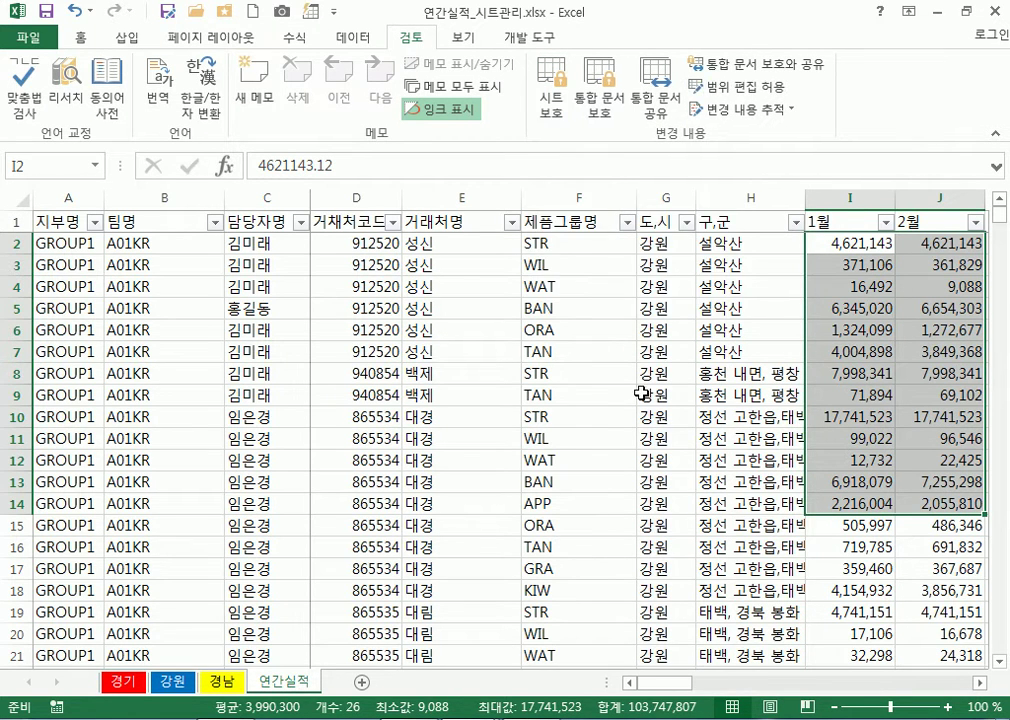
click(860, 243)
click(265, 272)
text(ㄴㅇ)
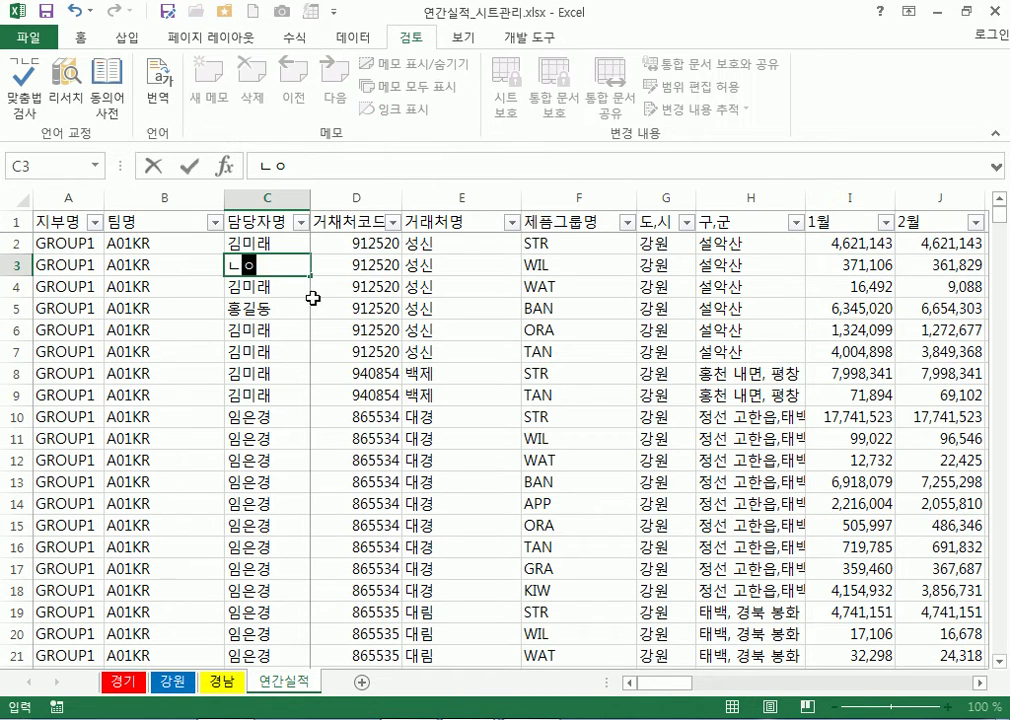
key(Escape)
click(888, 287)
text(ㄴㅇ)
key(Escape)
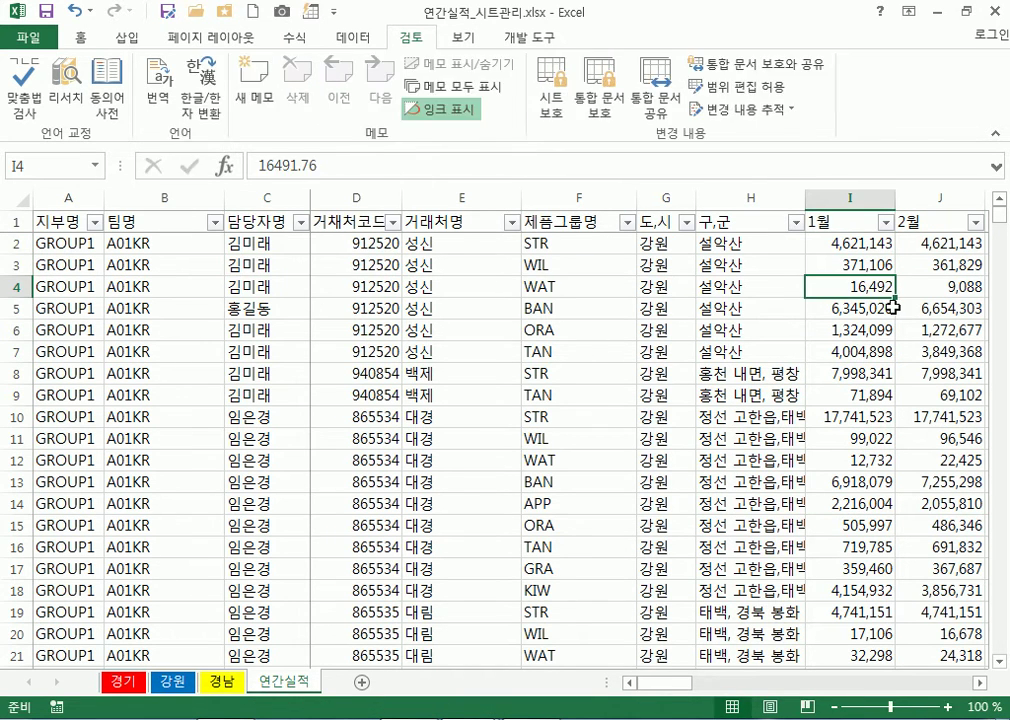
Select the January and February figures from I2:J2 down to the last data row
drag(727, 246, 384, 397)
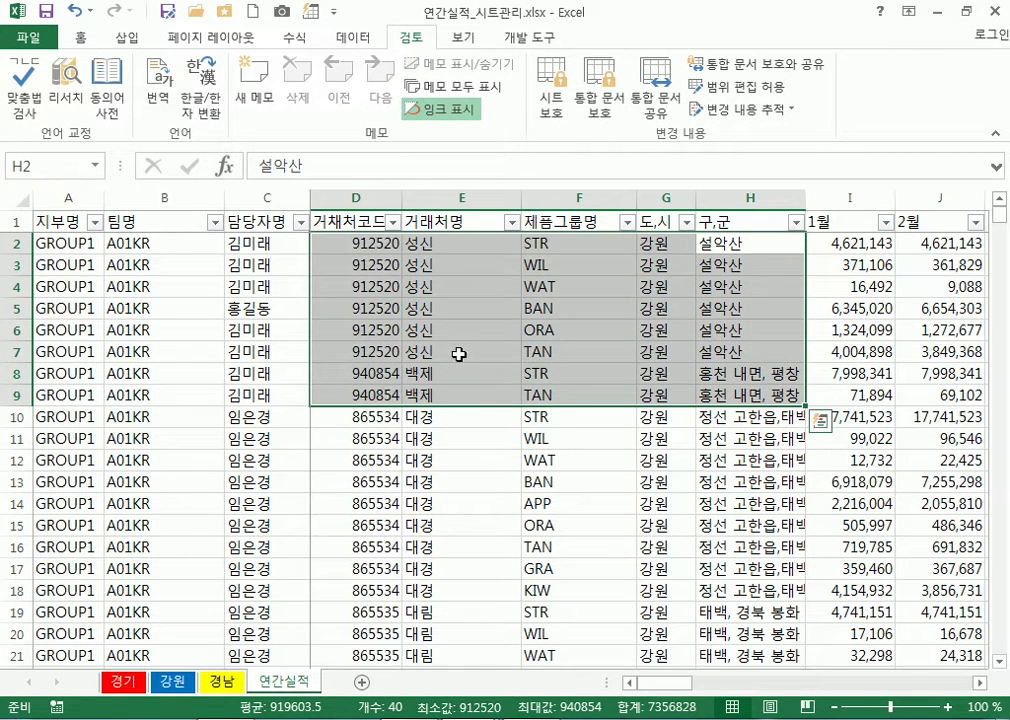
click(855, 248)
drag(855, 248, 925, 246)
key(ctrl+shift+Down)
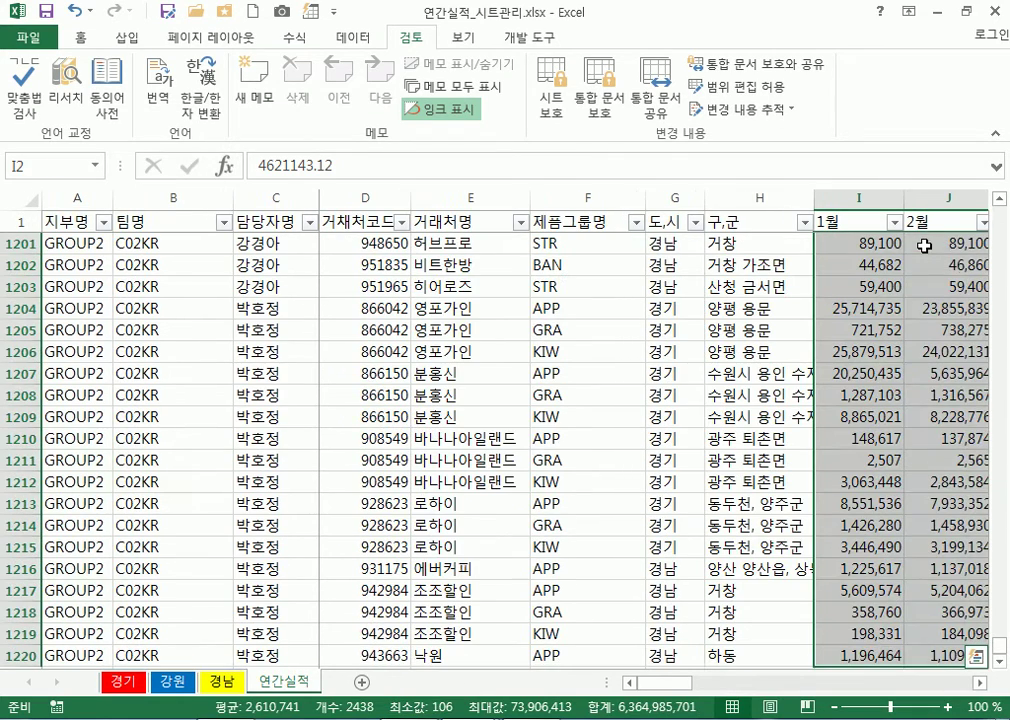
drag(659, 683, 671, 683)
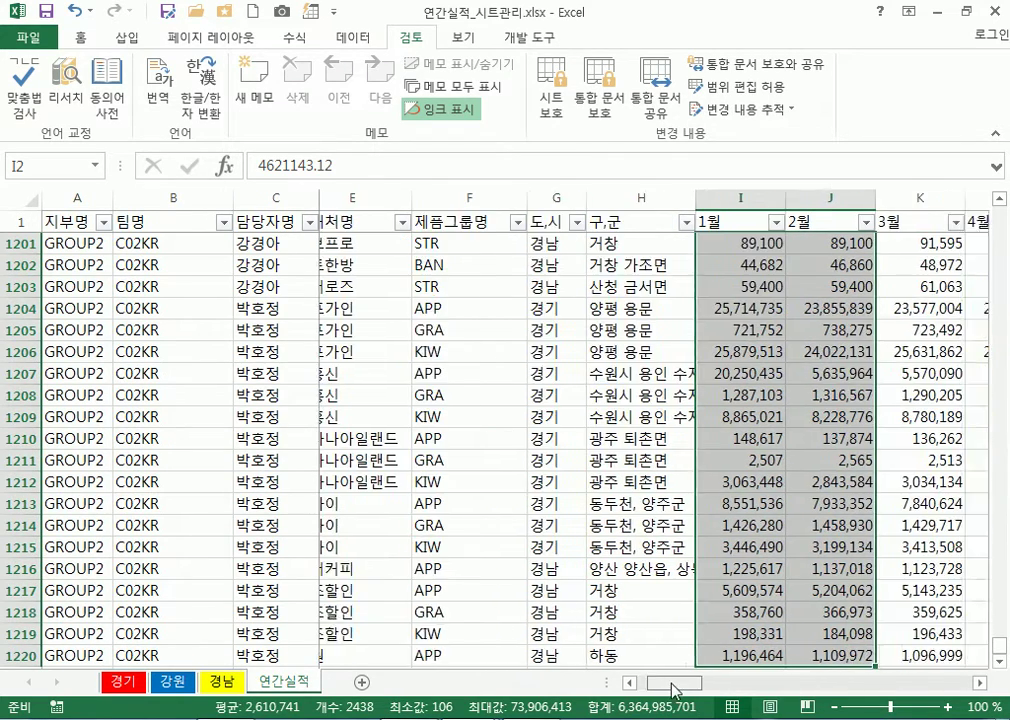
Unlock the selected January–February cells and protect the sheet again
right_click(798, 440)
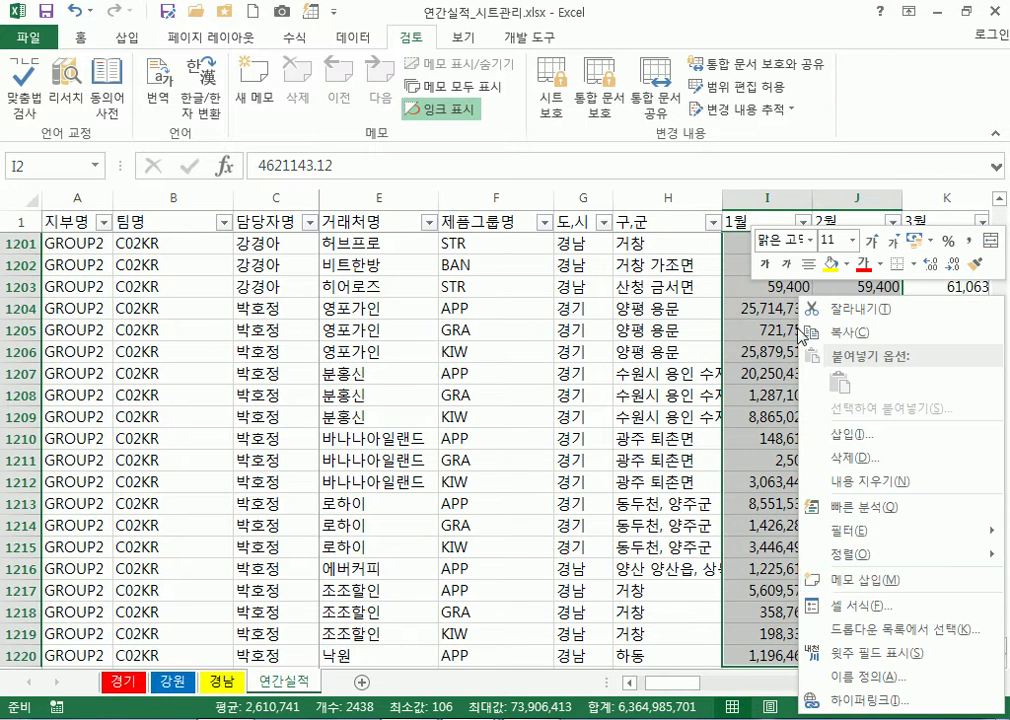
click(862, 605)
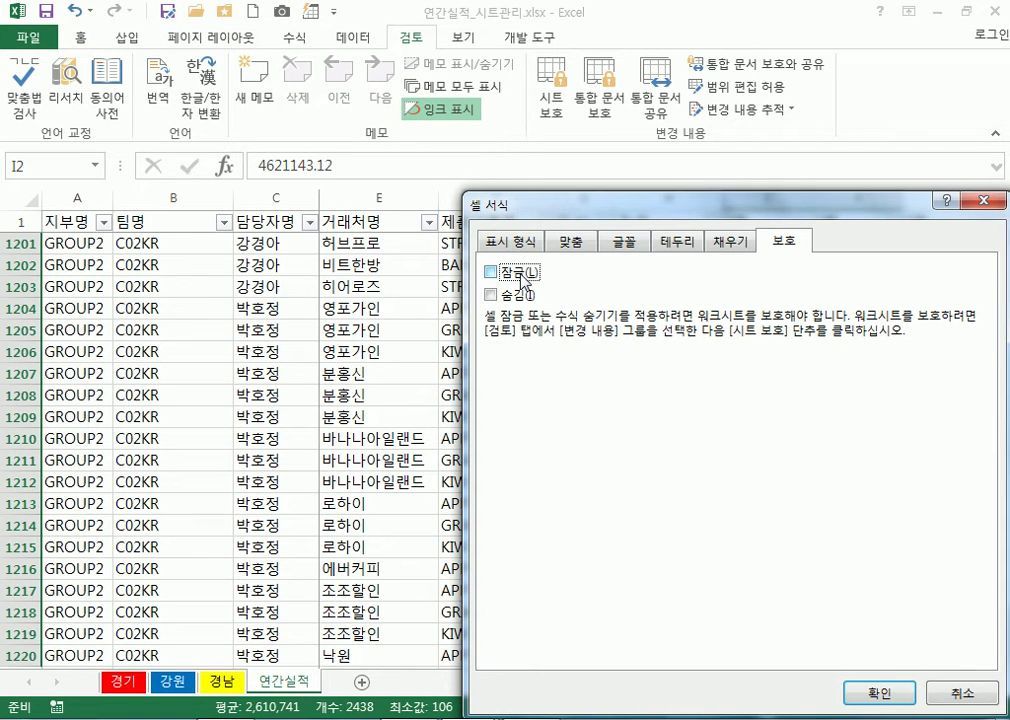
click(872, 692)
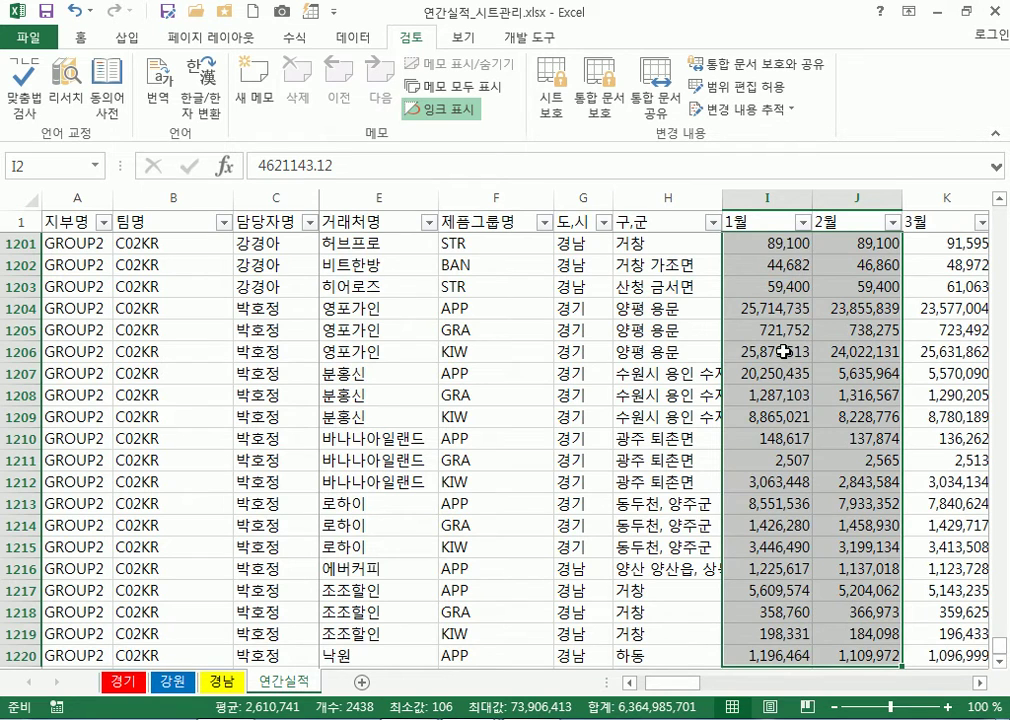
click(556, 101)
click(645, 449)
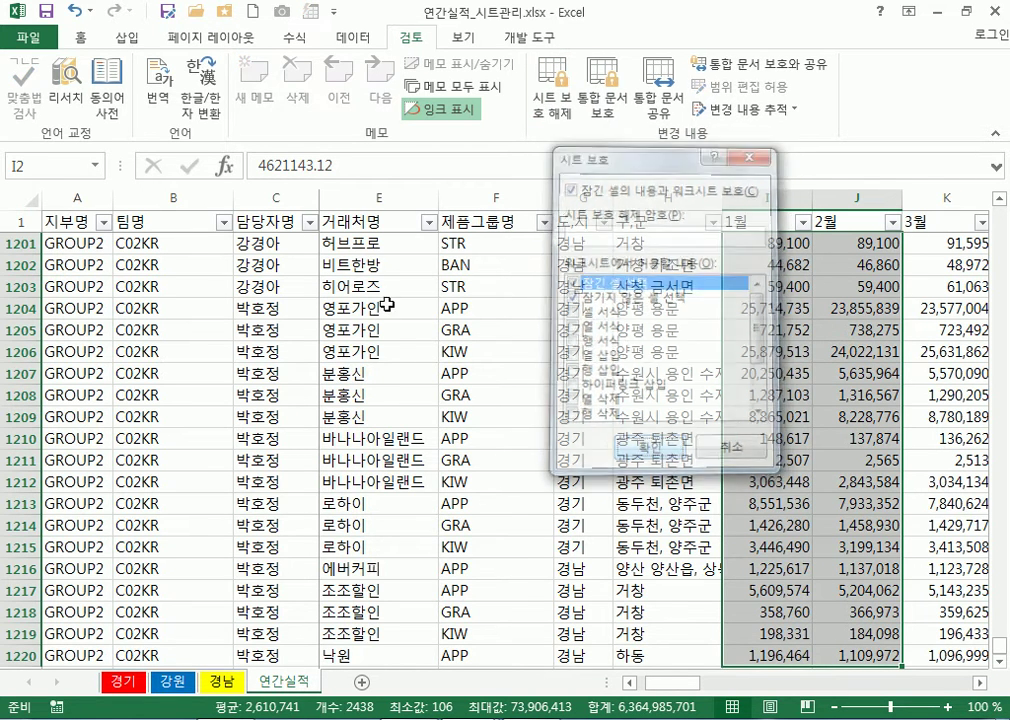
Try editing locked cell F1205 and dismiss the protected-sheet warning
click(478, 315)
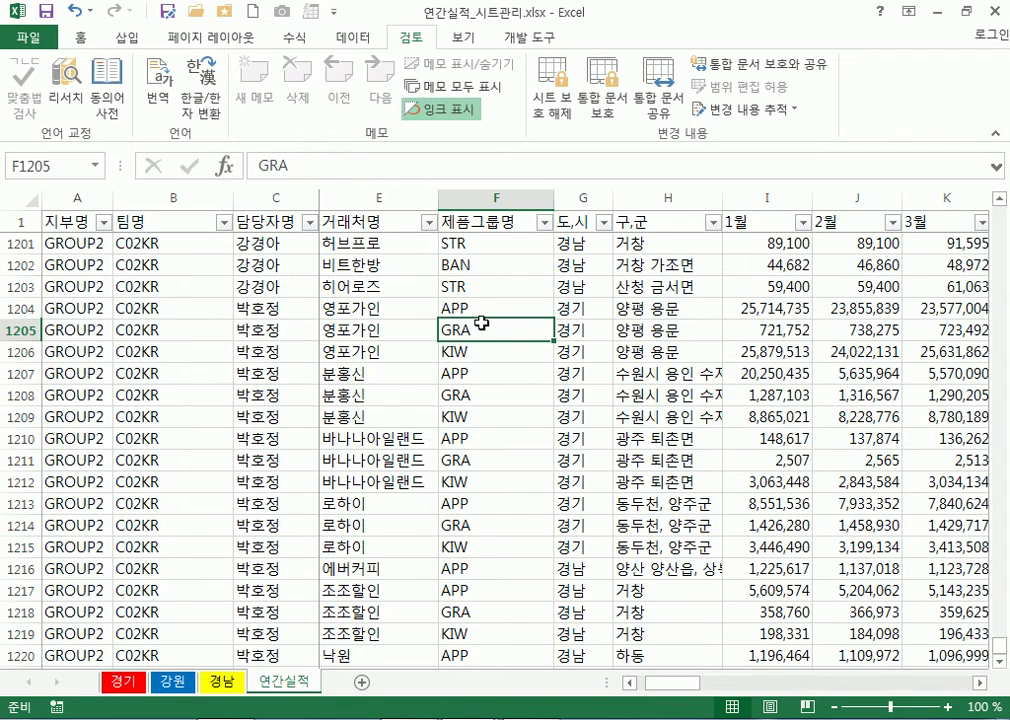
double_click(478, 325)
click(519, 431)
key(Delete)
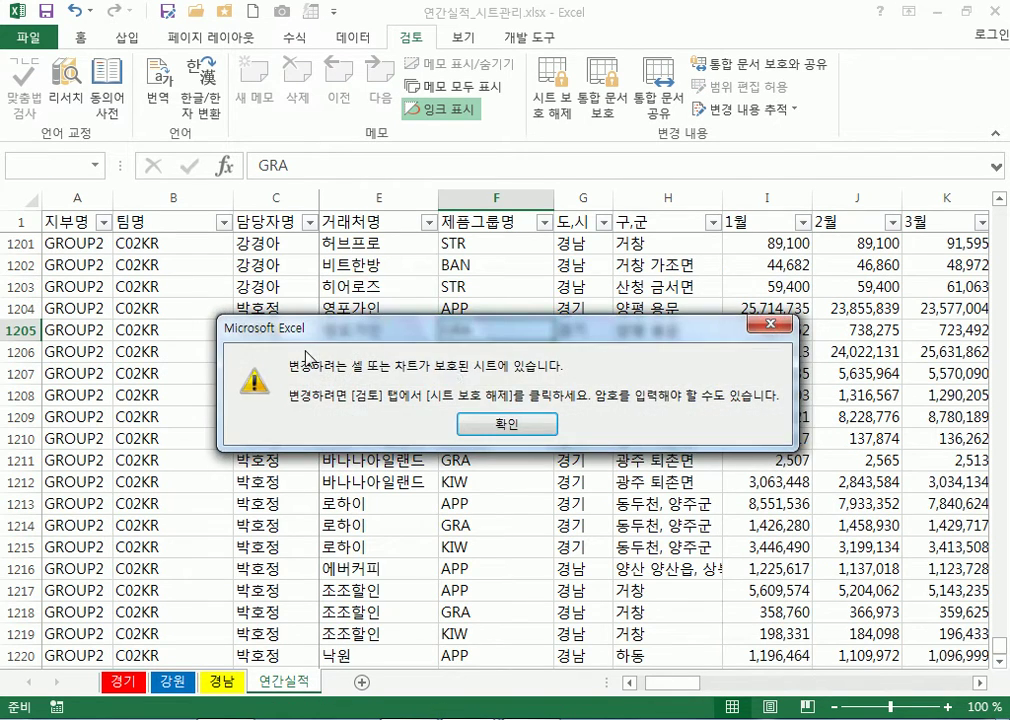
click(775, 325)
Test-type 45645 in J1202 and text in I1202, cancelling each trial entry
click(800, 265)
click(868, 264)
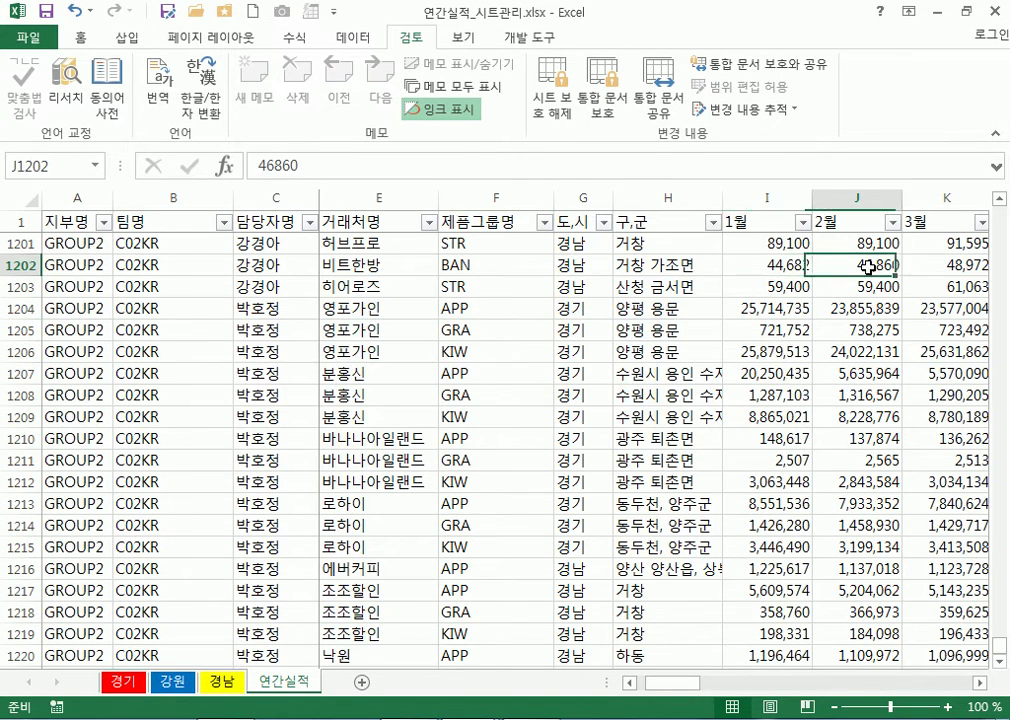
text(45645)
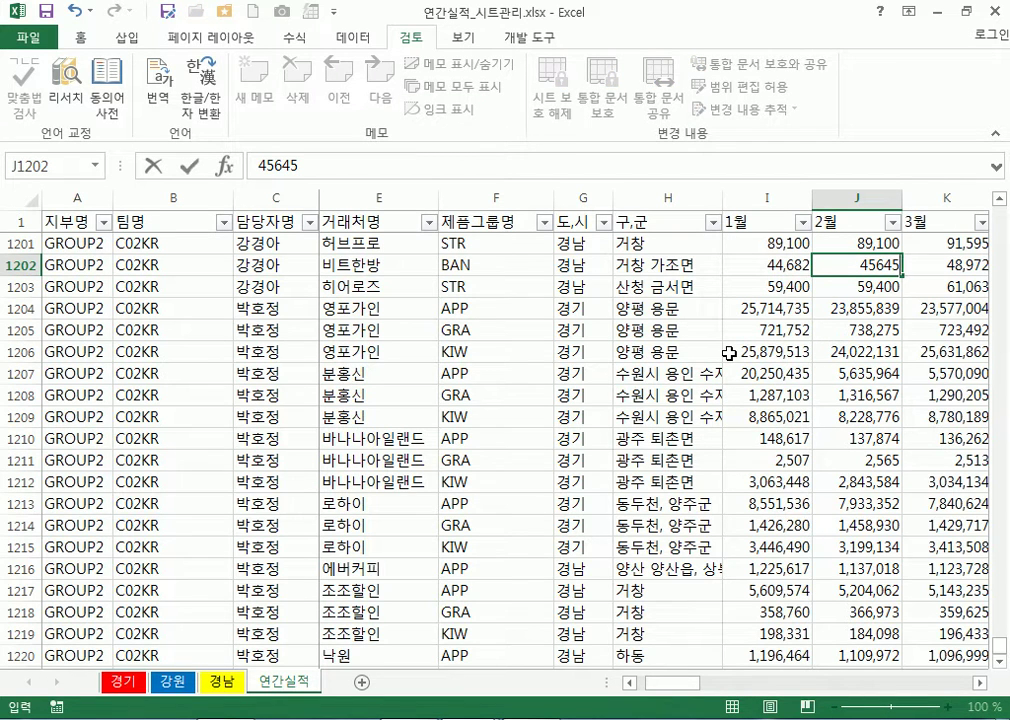
key(Escape)
click(771, 265)
text(ㅈㄷㄱ)
key(Escape)
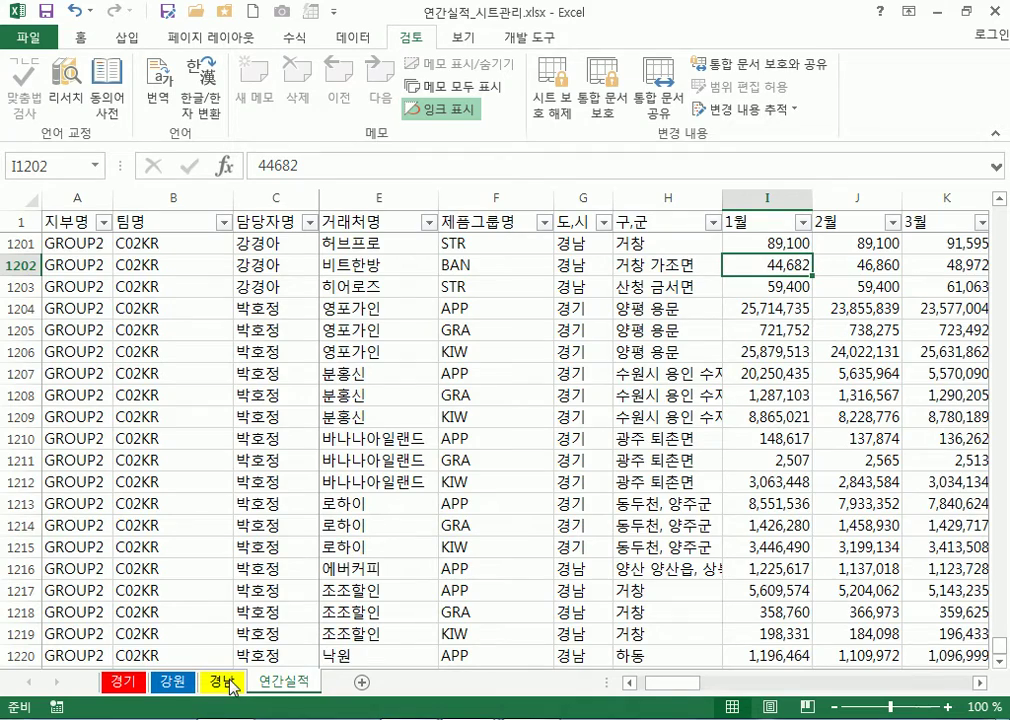
click(121, 684)
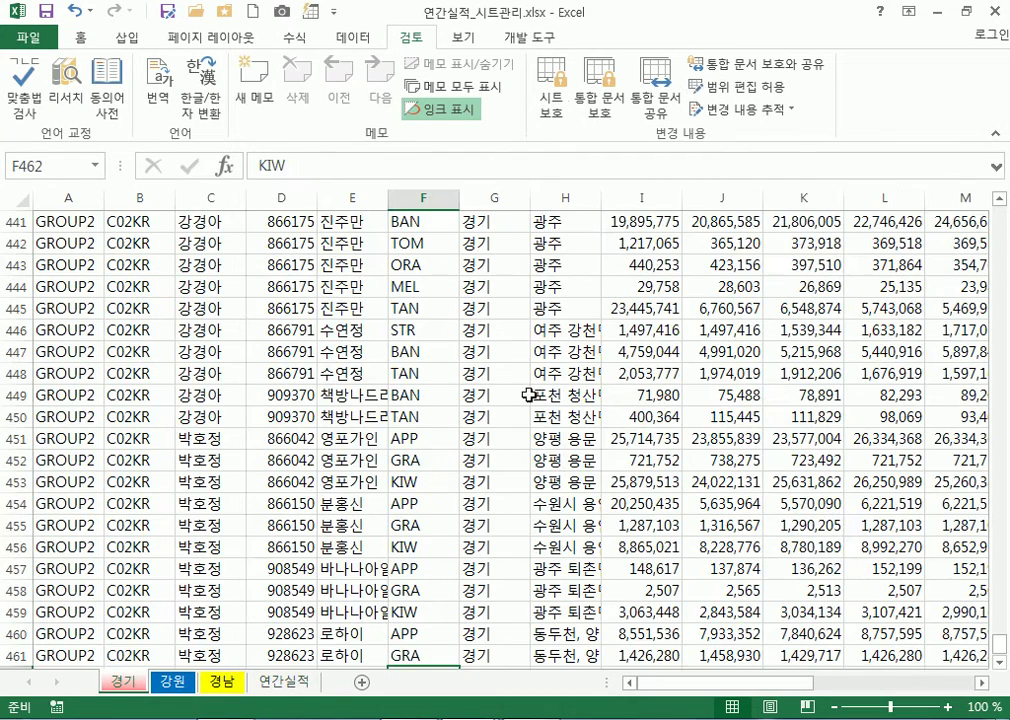
scroll(626, 414, up, 3)
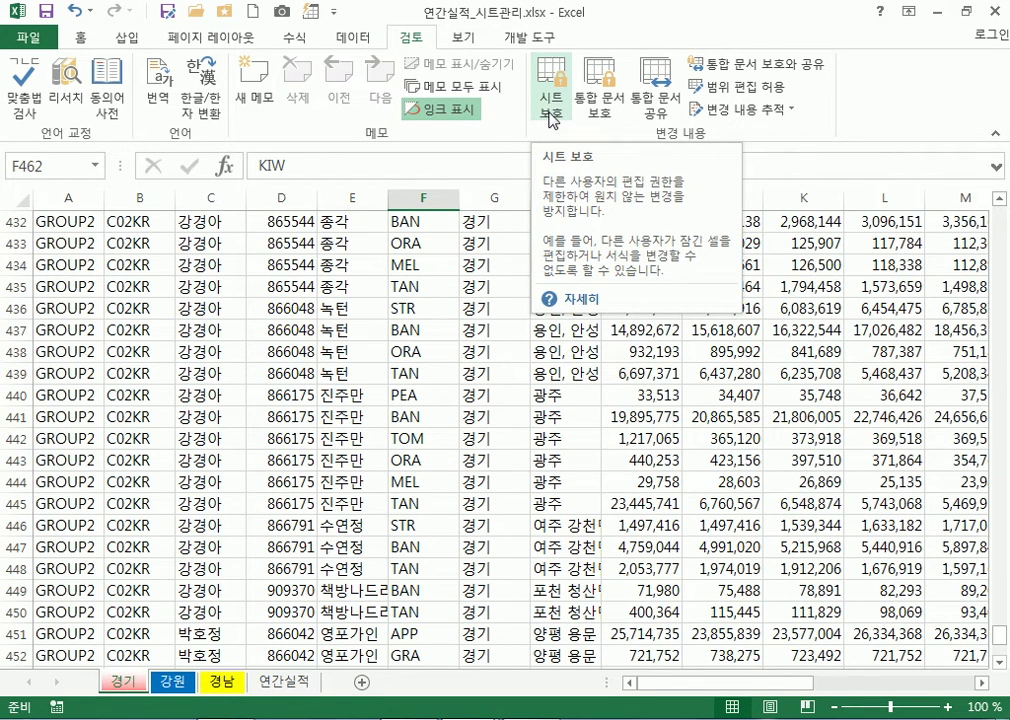
click(284, 683)
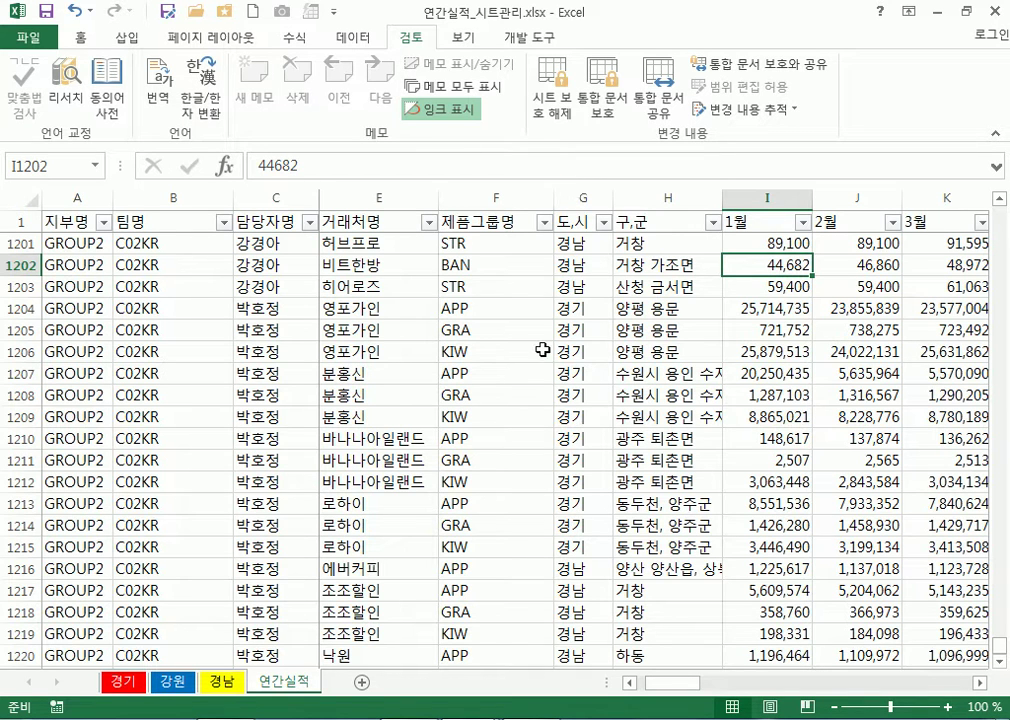
Cancel Protect Workbook, then view the 경기, 강원, 경남 and 연간실적 sheets in turn
click(620, 113)
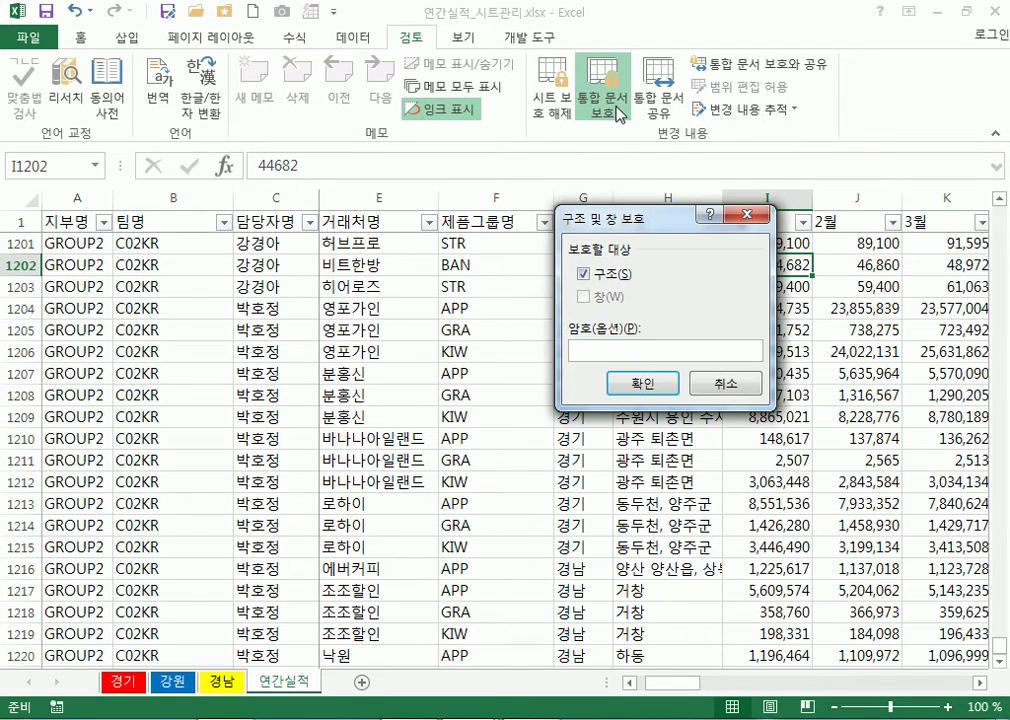
click(738, 390)
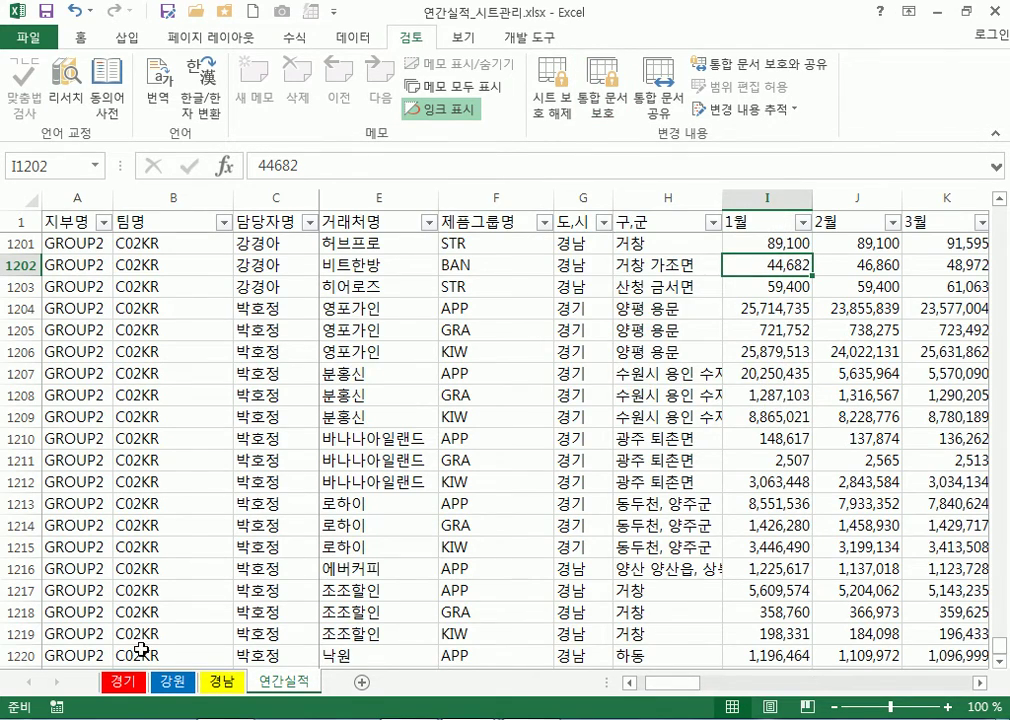
click(124, 684)
click(170, 684)
click(220, 684)
click(285, 684)
Restore the Excel window, nudge it, maximize it, then restore it again
double_click(417, 23)
drag(470, 108, 467, 43)
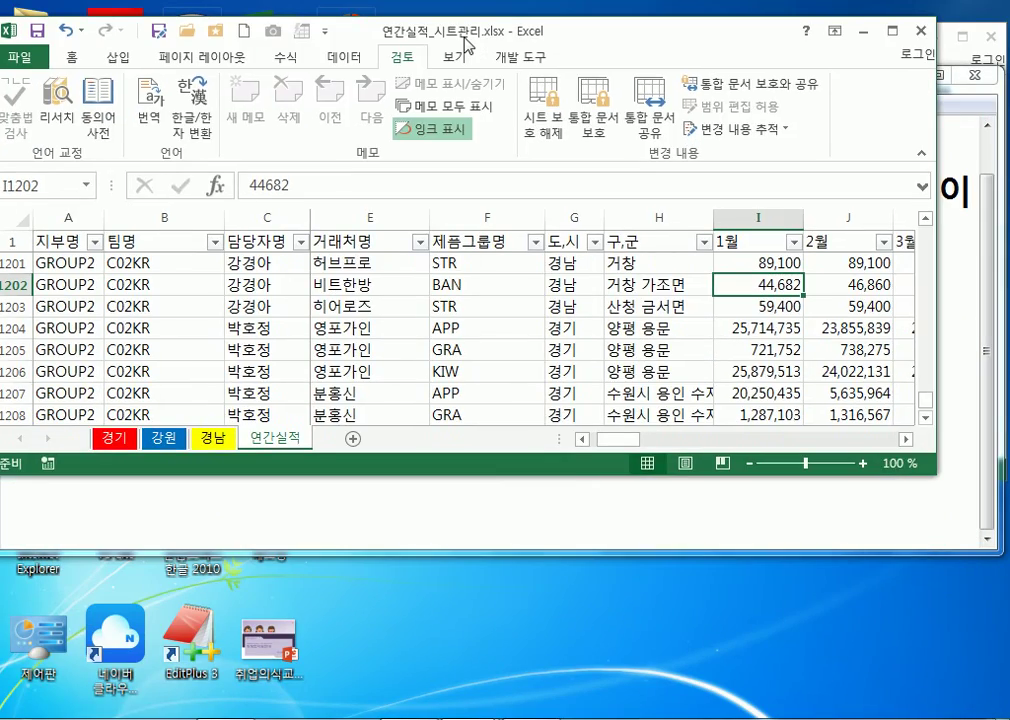
double_click(463, 41)
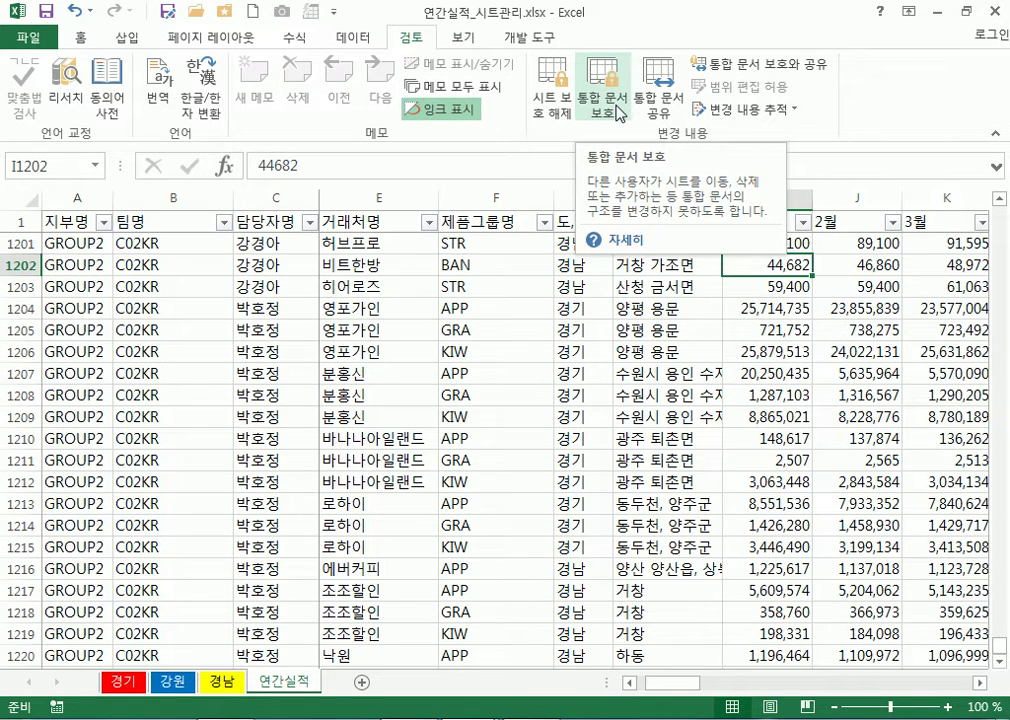
click(967, 13)
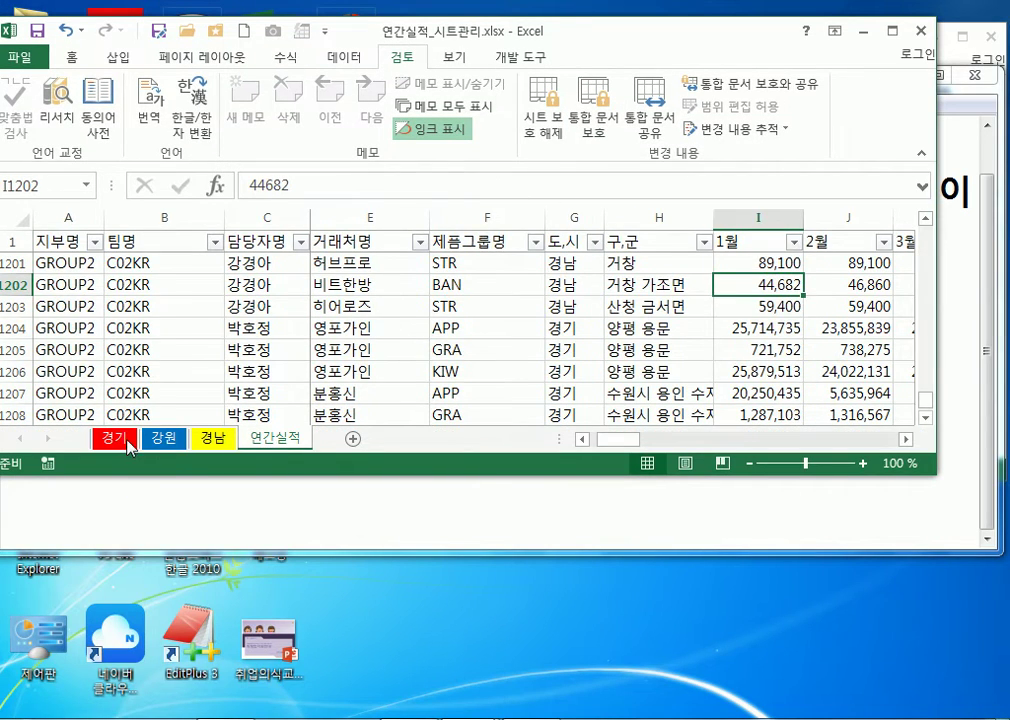
Delete the 경기 sheet from its tab's shortcut menu and confirm the deletion
click(115, 440)
right_click(117, 446)
click(130, 472)
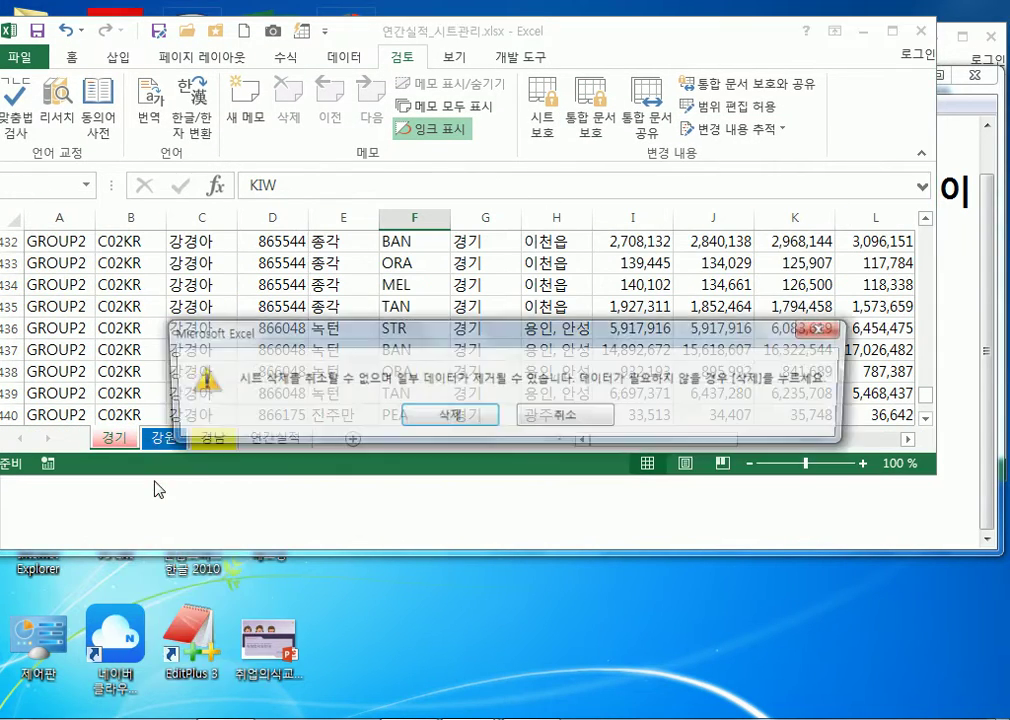
click(446, 417)
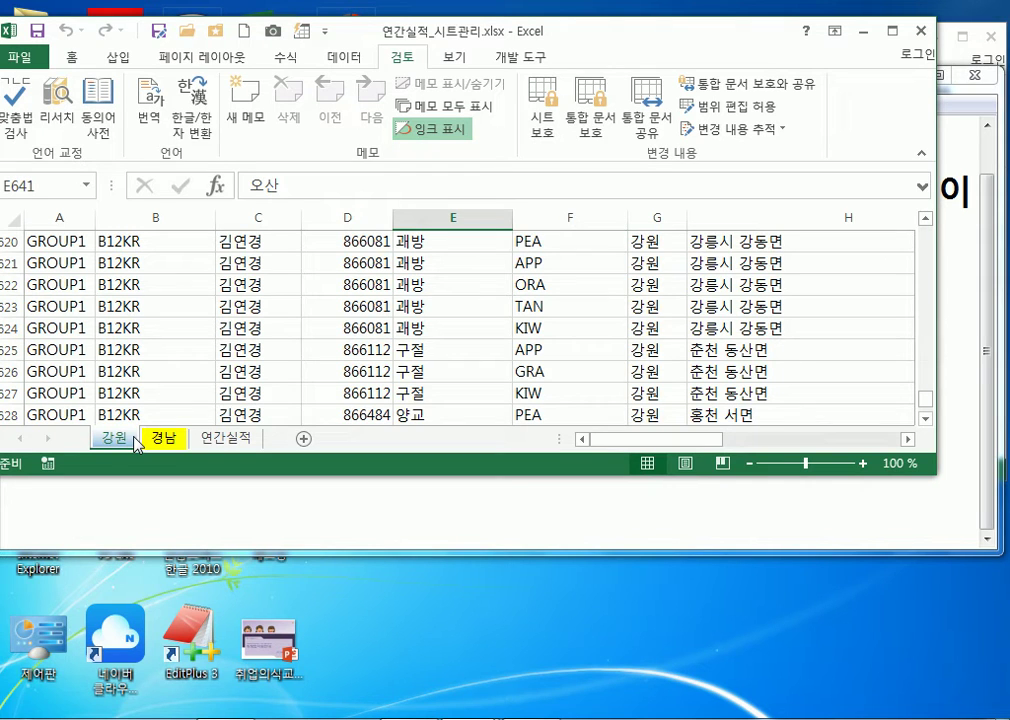
Protect the workbook structure, check the restricted 경남 and 강원 tab menus, then show 연간실적
click(591, 98)
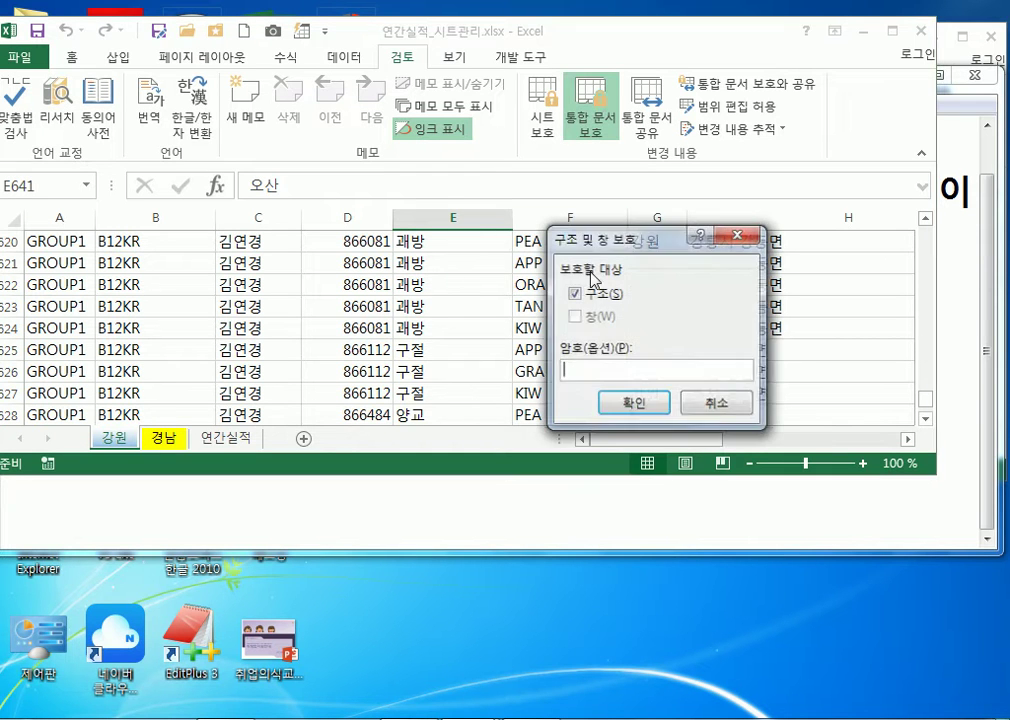
click(624, 401)
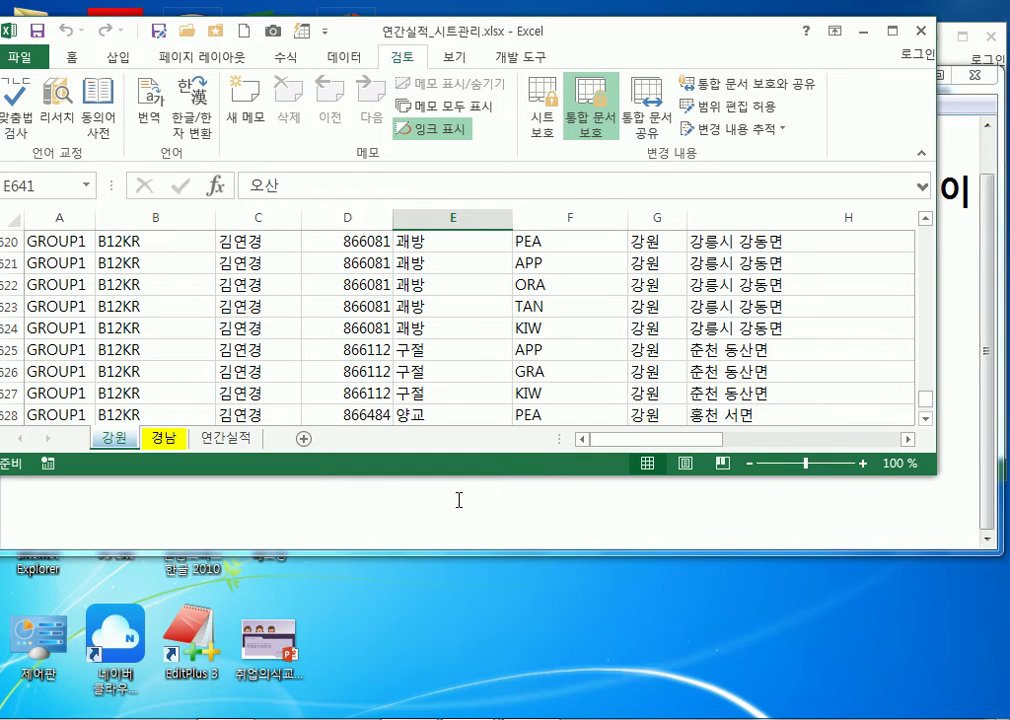
right_click(172, 438)
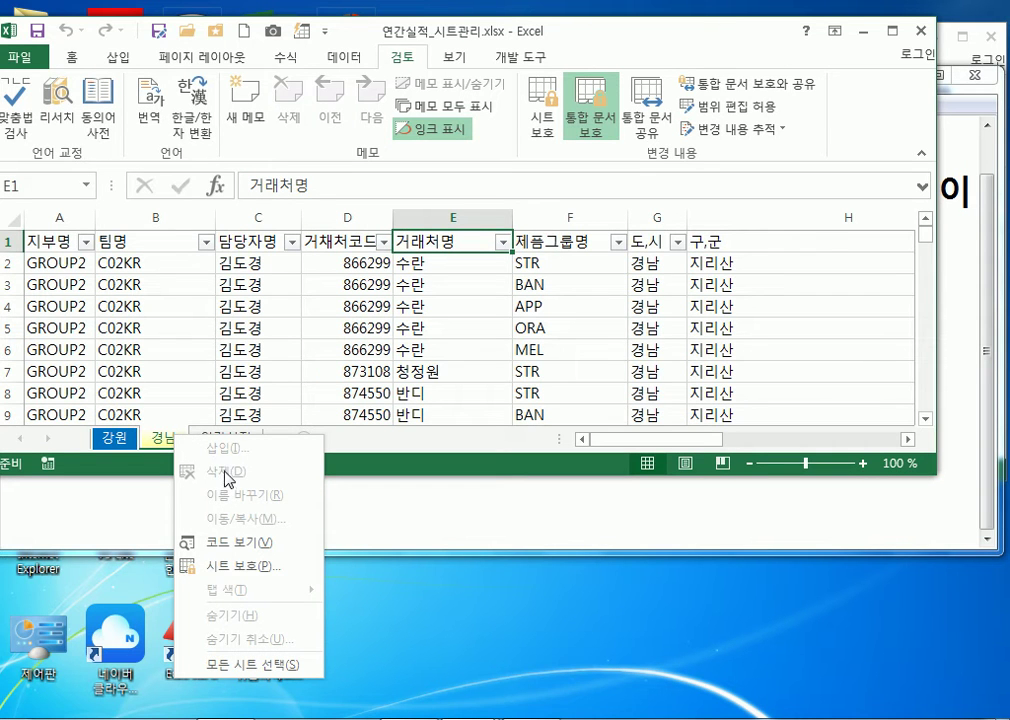
click(113, 438)
right_click(112, 439)
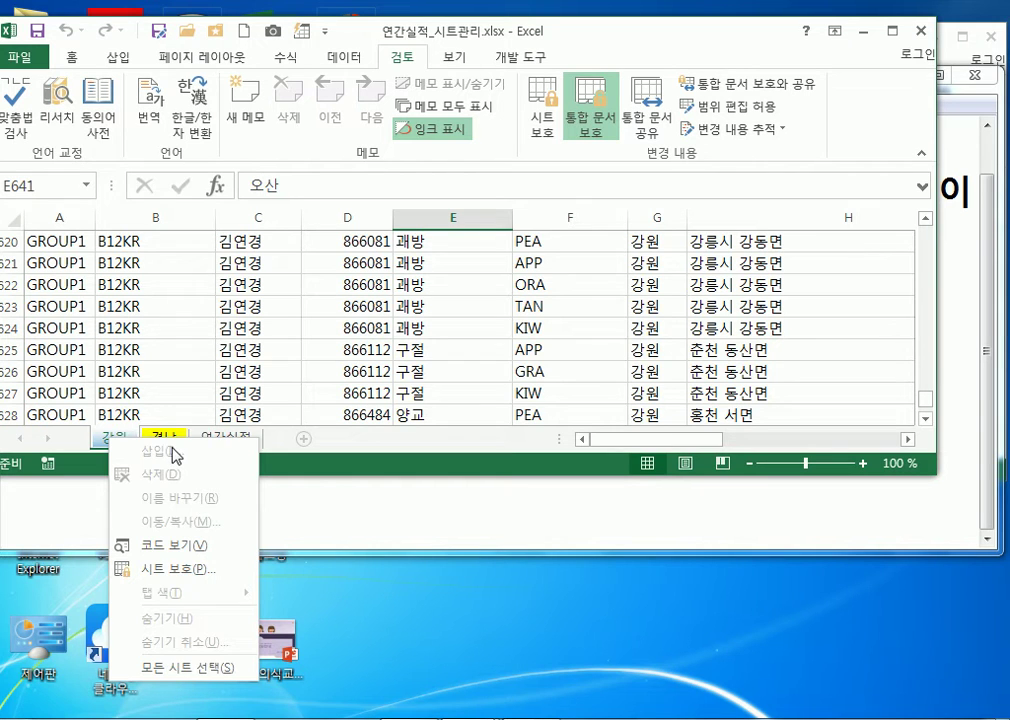
click(435, 390)
click(231, 439)
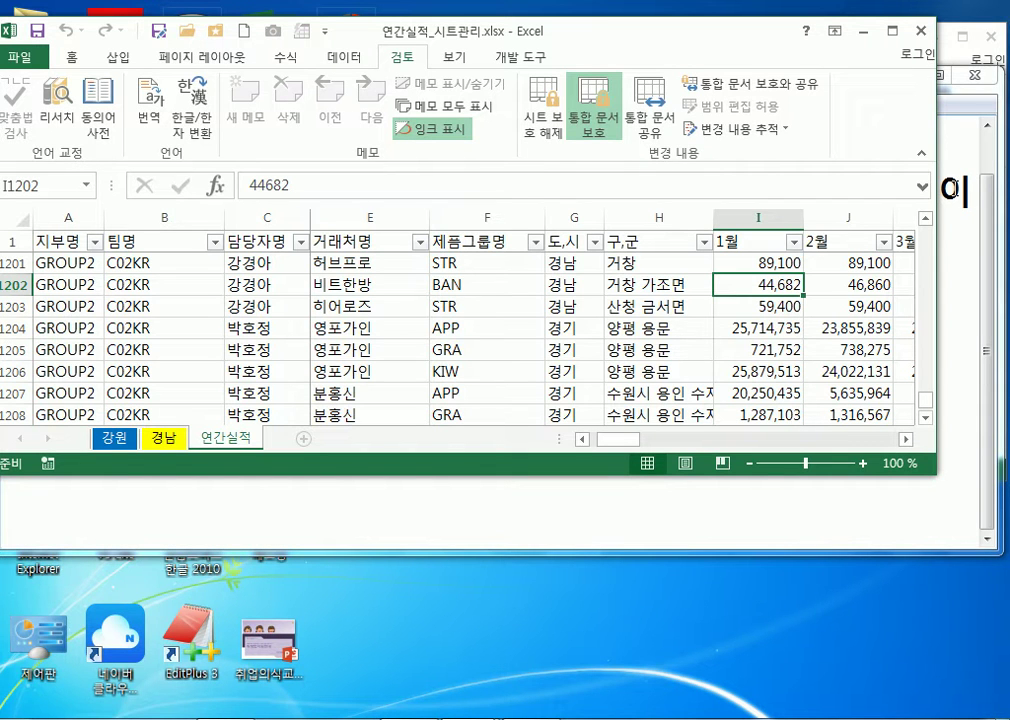
Maximize the window, browse the File Info and Open pages, then return to the sheet
click(893, 30)
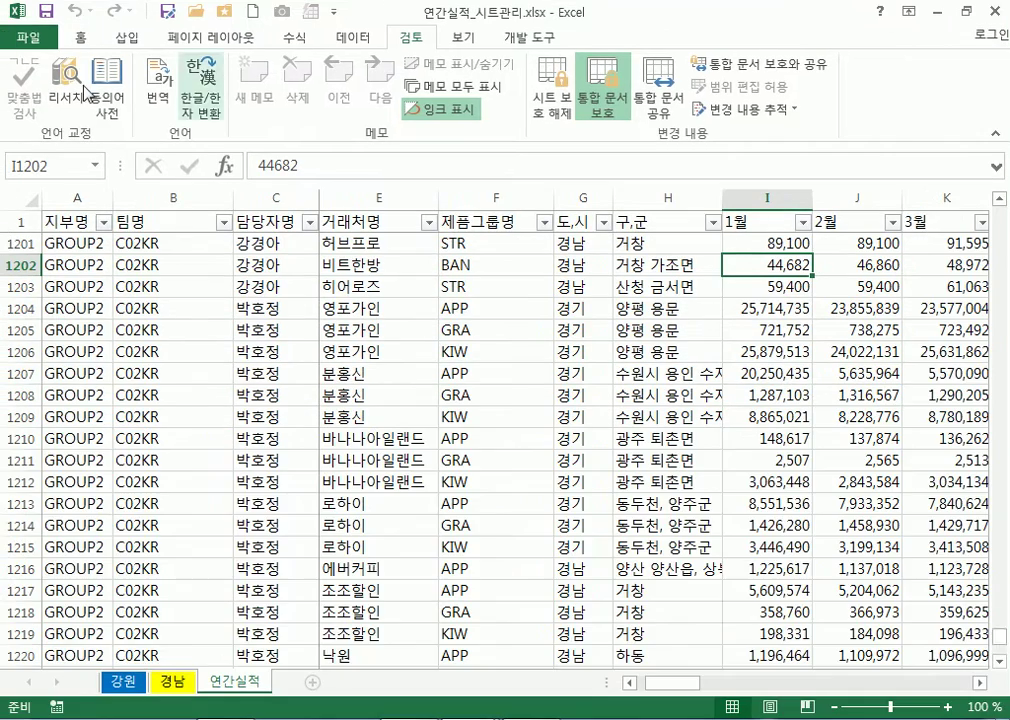
click(22, 35)
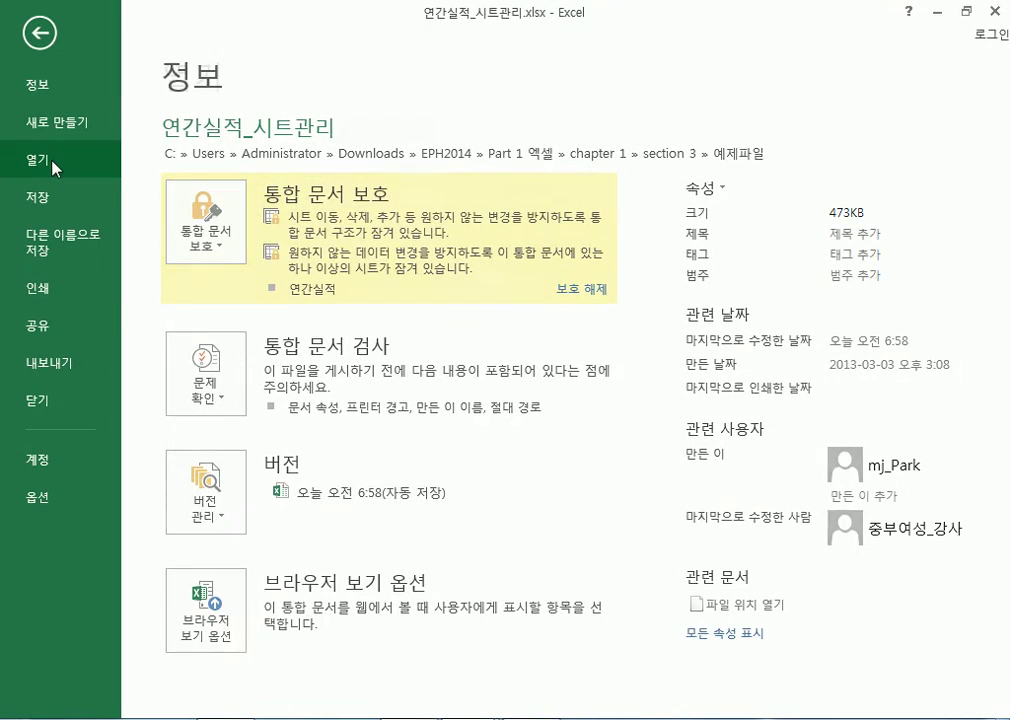
click(52, 163)
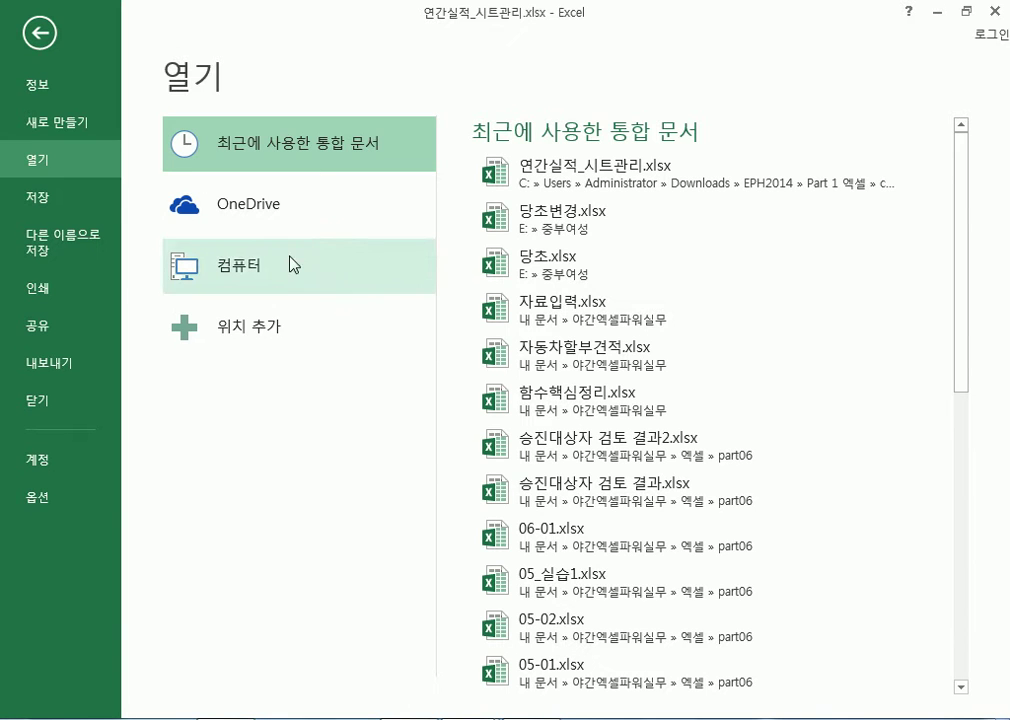
key(Escape)
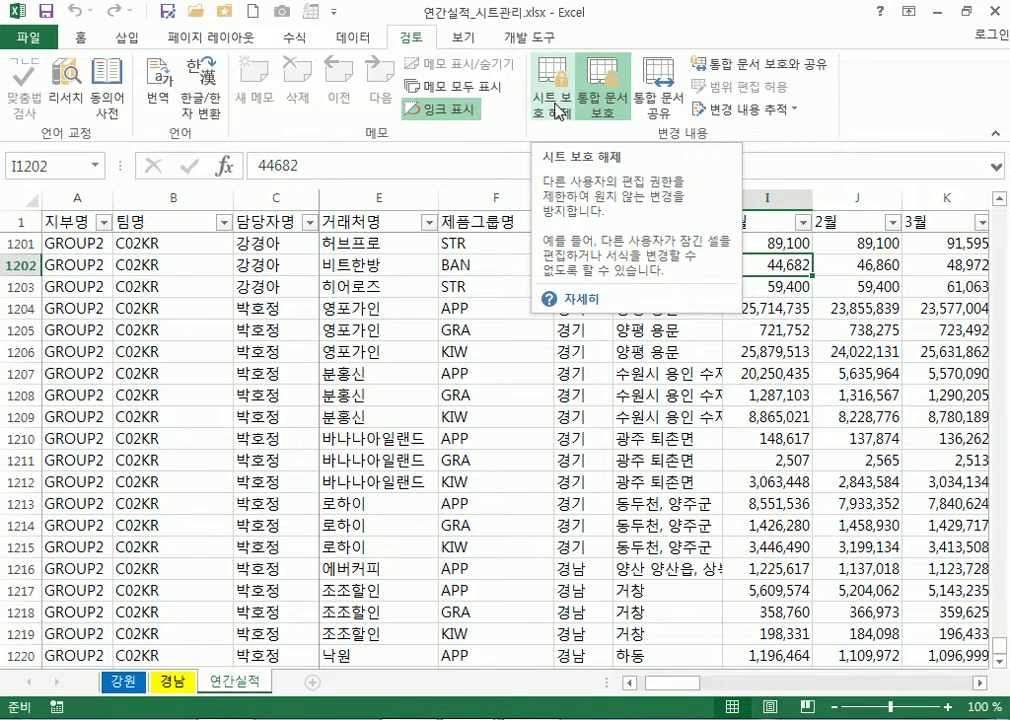
Protect the 경남 sheet with the default settings, then go back to the 연간실적 sheet
click(174, 681)
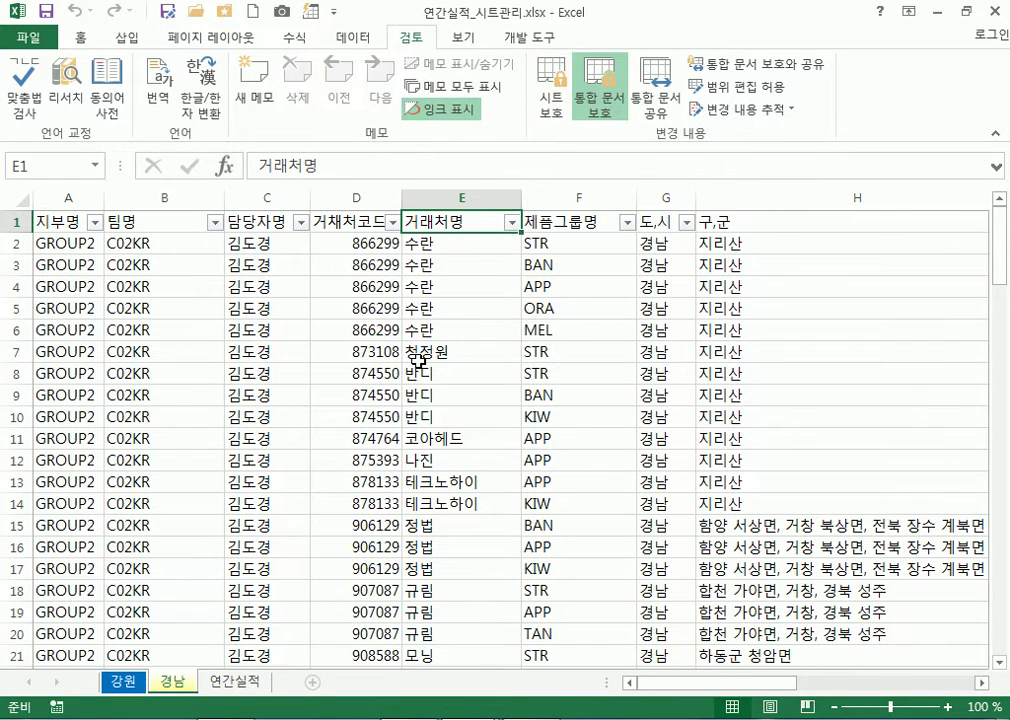
click(551, 104)
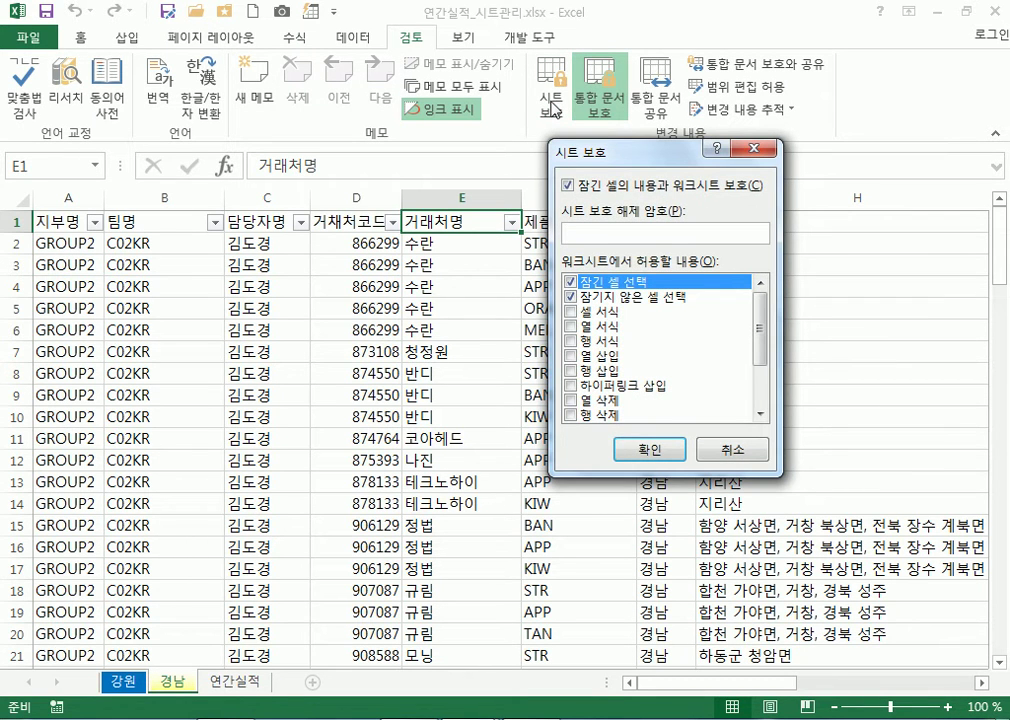
key(Return)
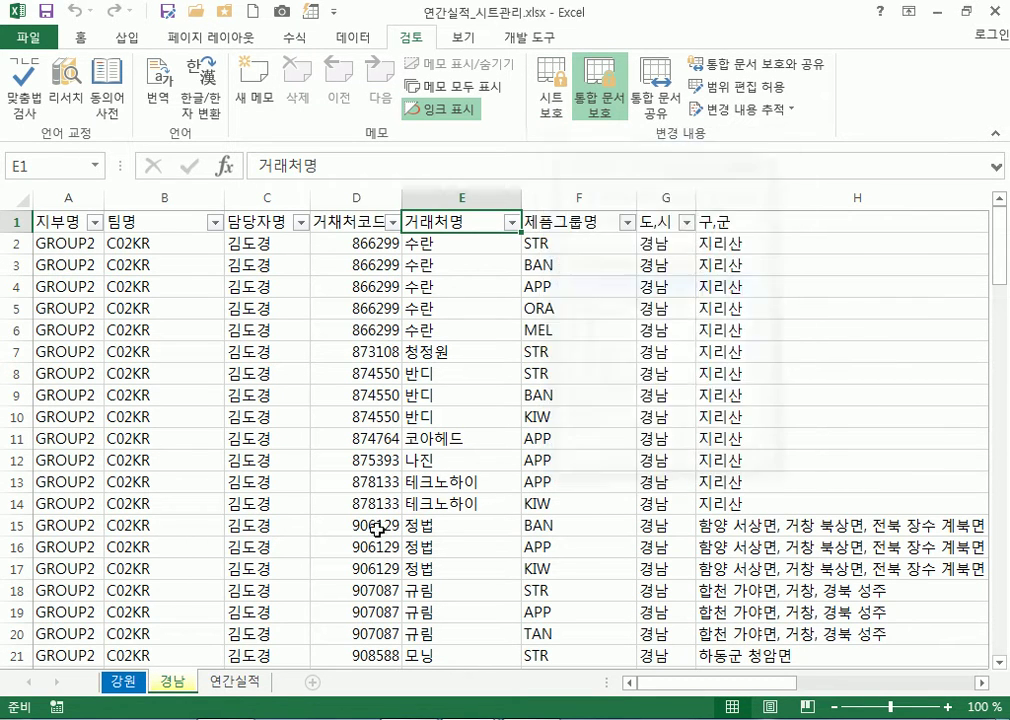
click(235, 681)
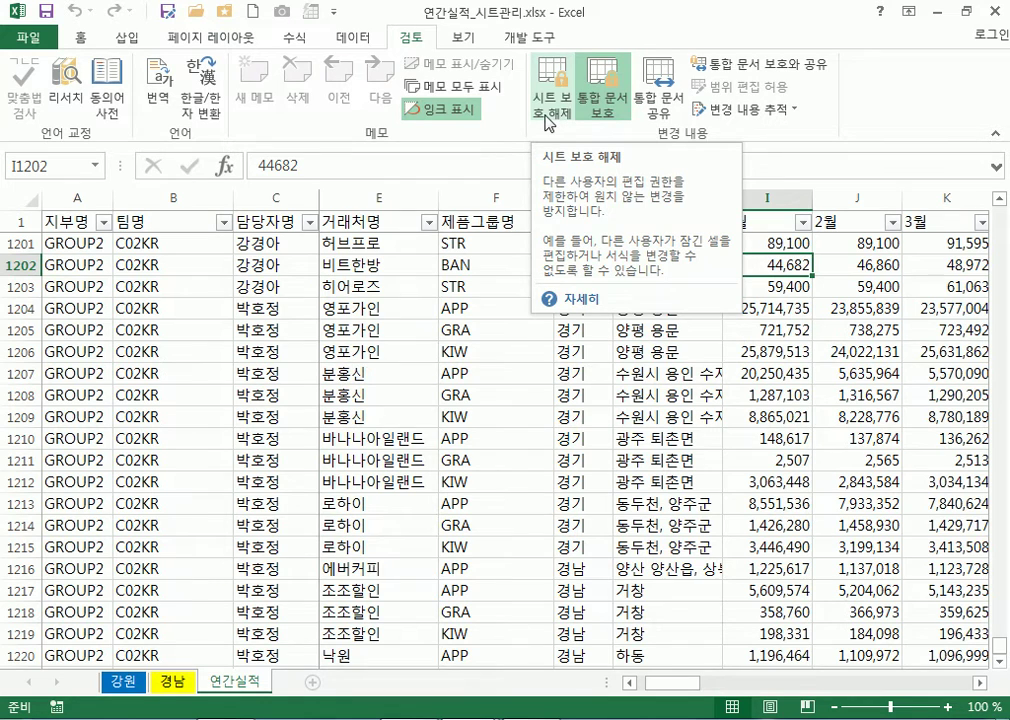
Try deleting 분홍신 from the locked cell E1207 and dismiss the protected-sheet warning
click(773, 329)
drag(791, 264, 855, 455)
drag(275, 308, 464, 451)
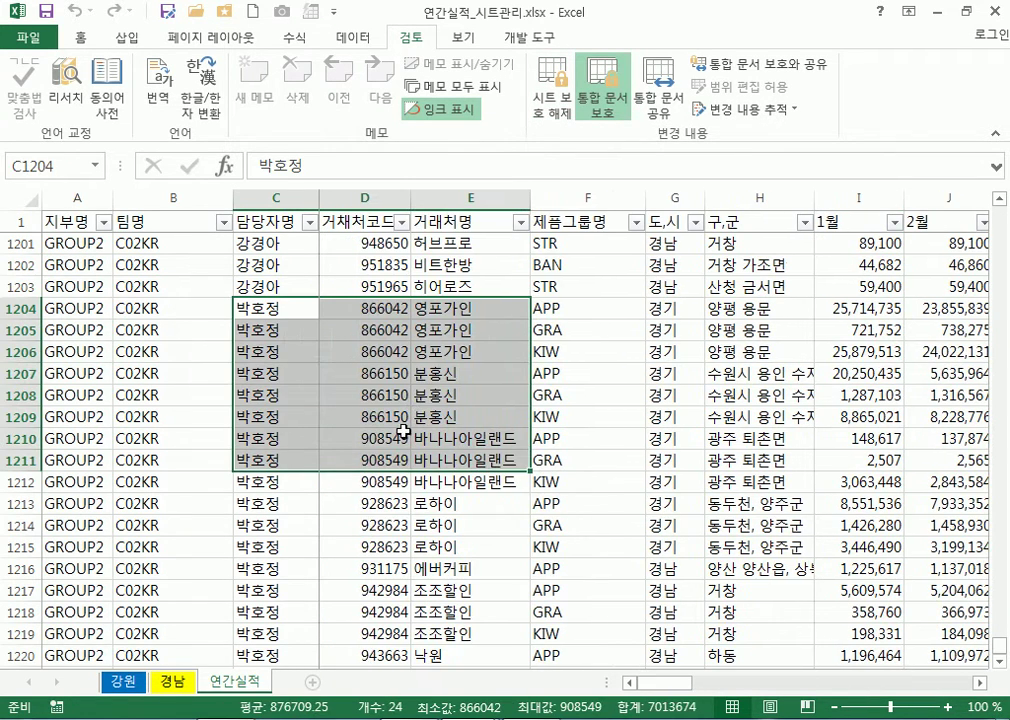
click(421, 373)
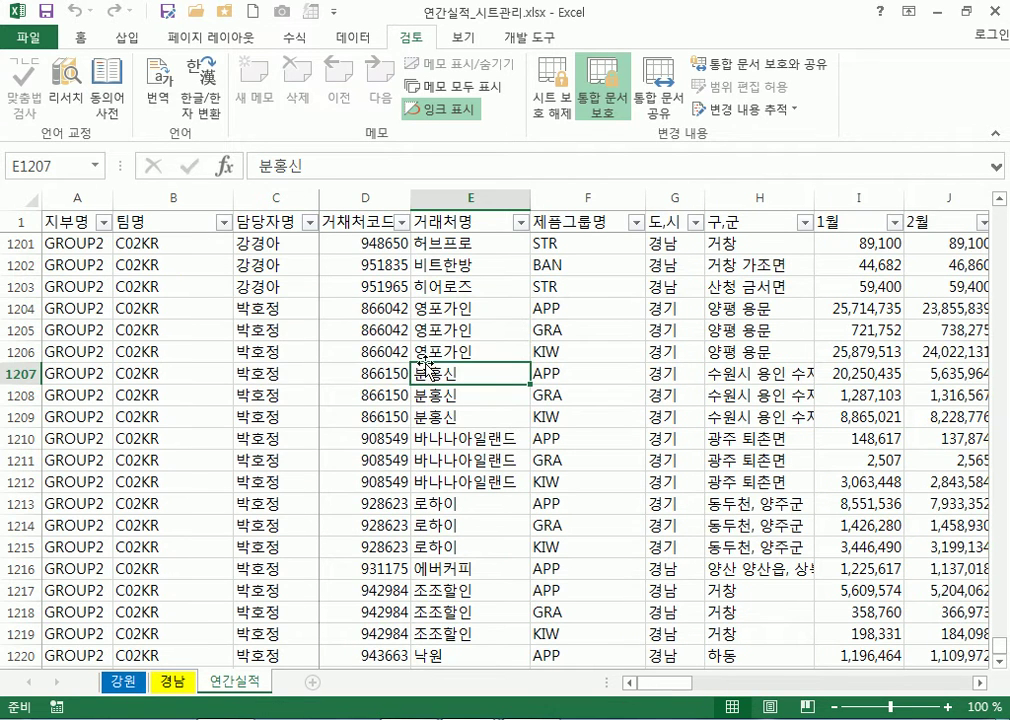
key(Delete)
key(Return)
Unprotect the 연간실적 sheet and test typing in E1207, cancelling to keep 분홍신
click(557, 118)
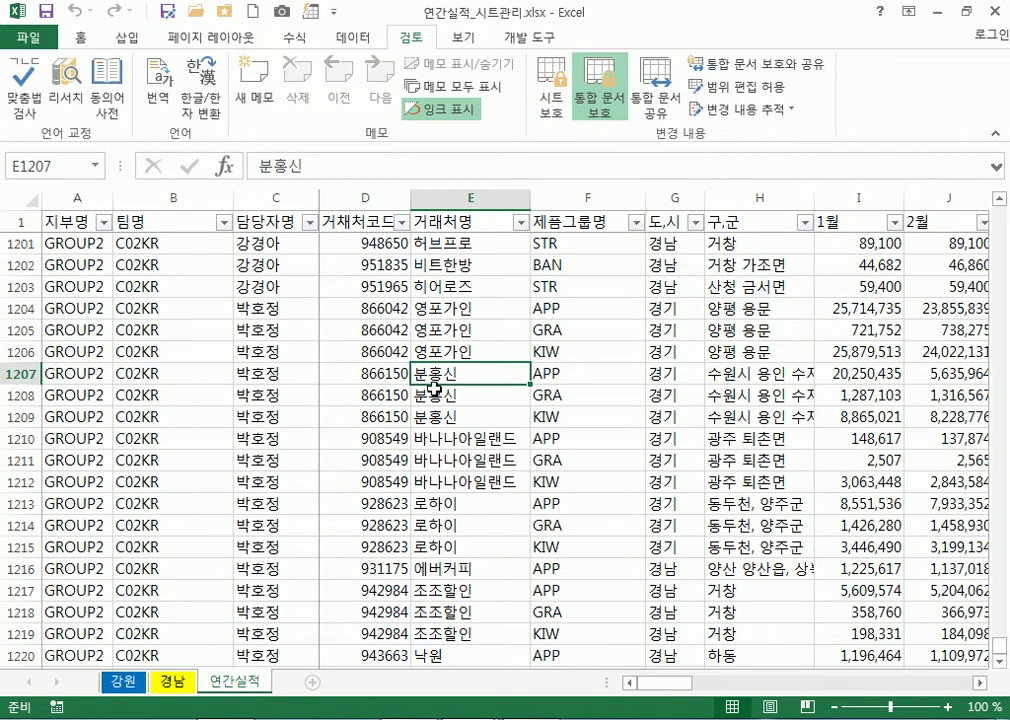
text(ㄴㅇㅎㄴㅇㅎ)
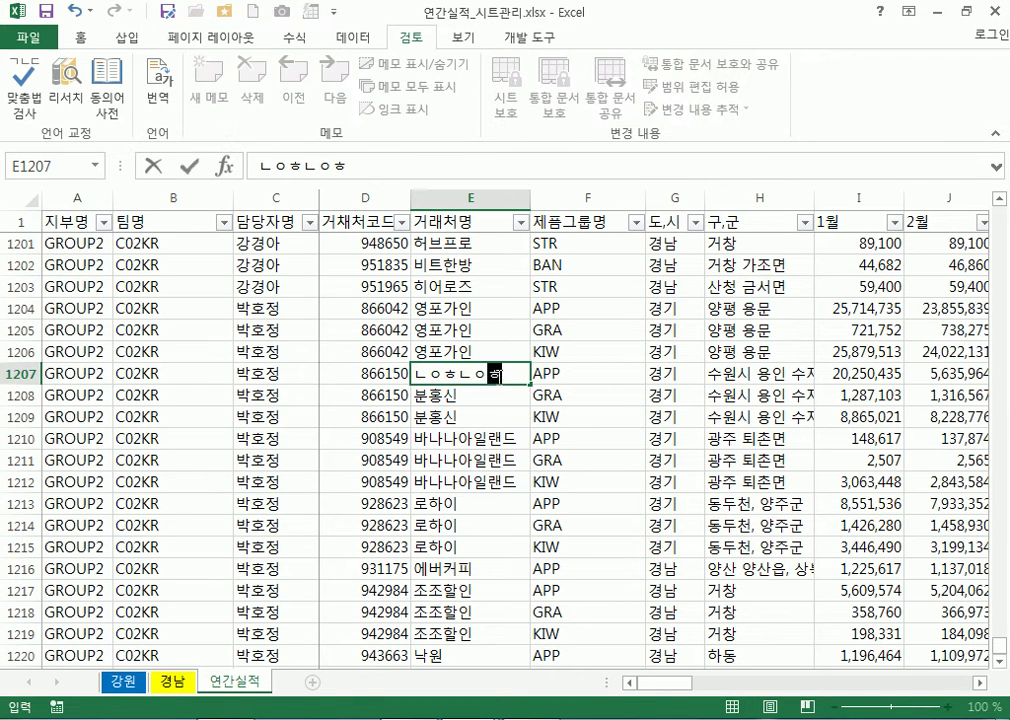
key(Escape)
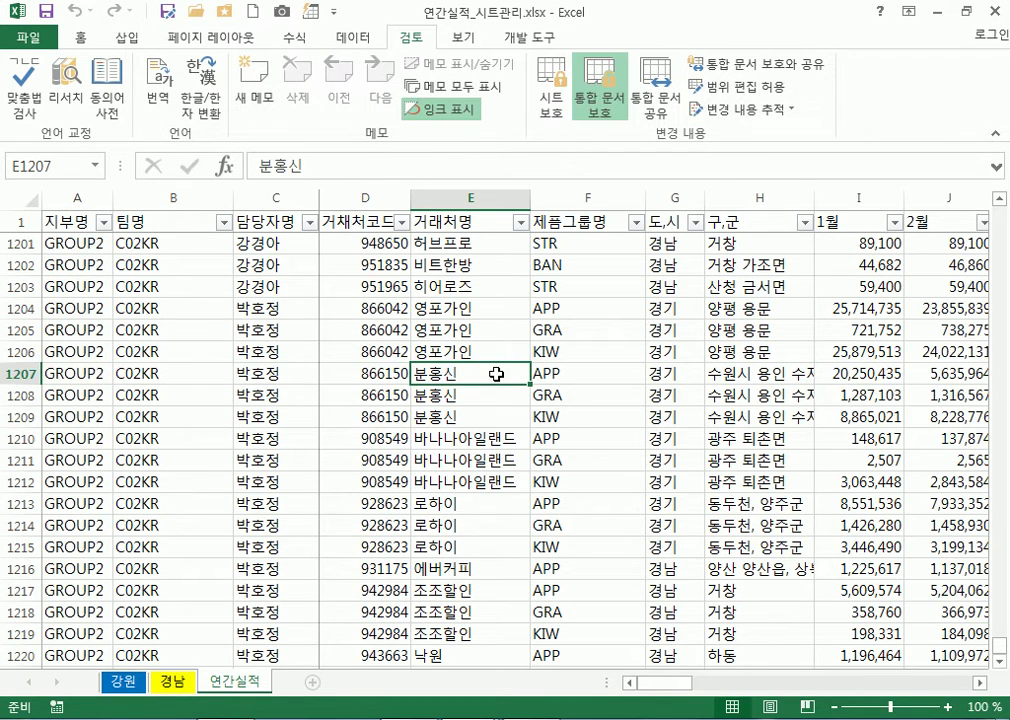
drag(672, 681, 778, 684)
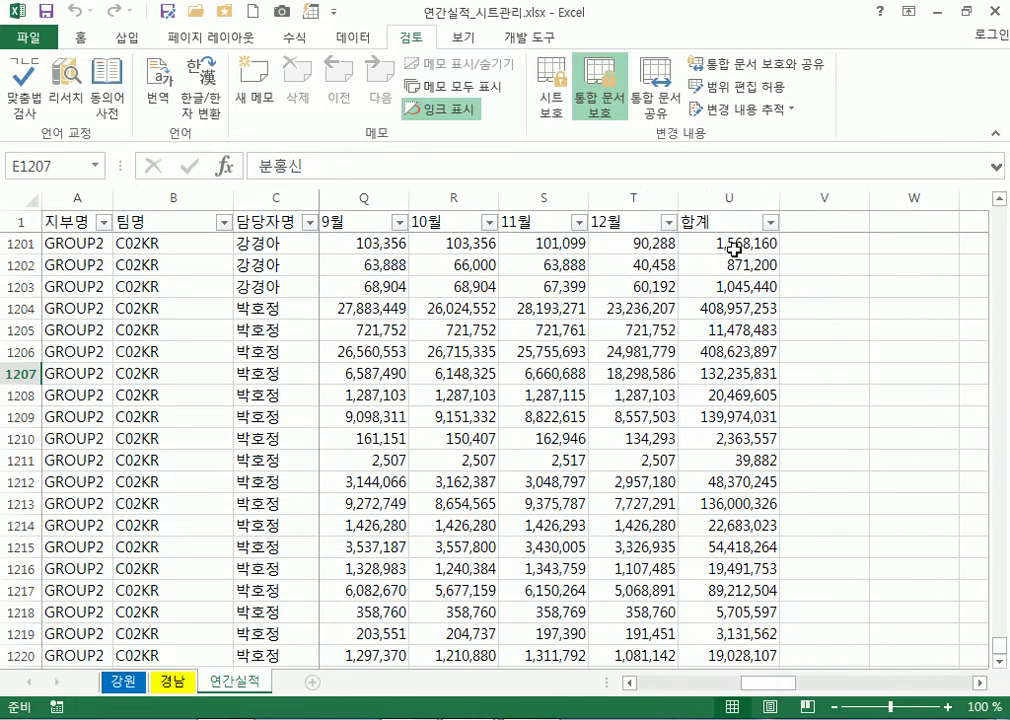
Inspect U1204's 합계 formula, briefly protecting and then unprotecting the 연간실적 sheet
click(735, 250)
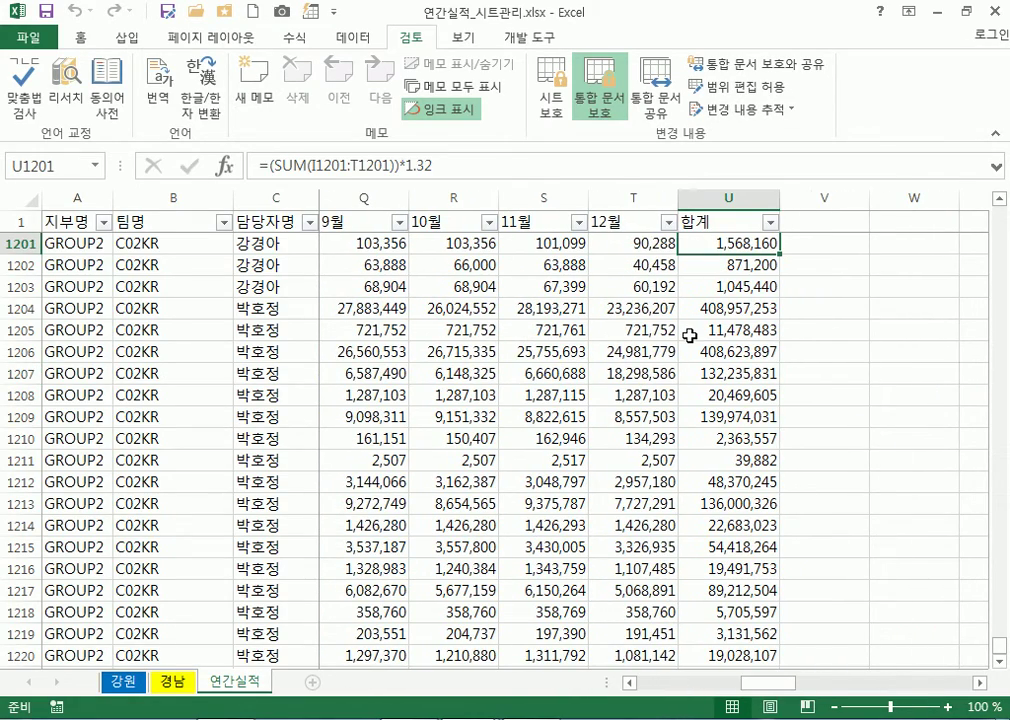
click(720, 203)
click(733, 310)
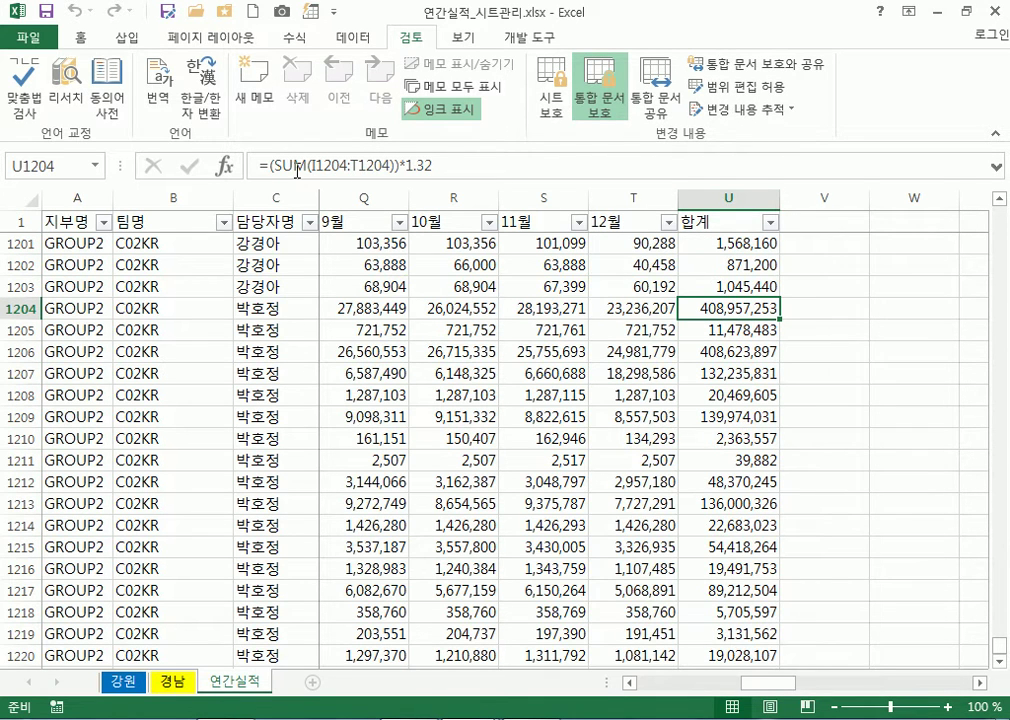
key(F2)
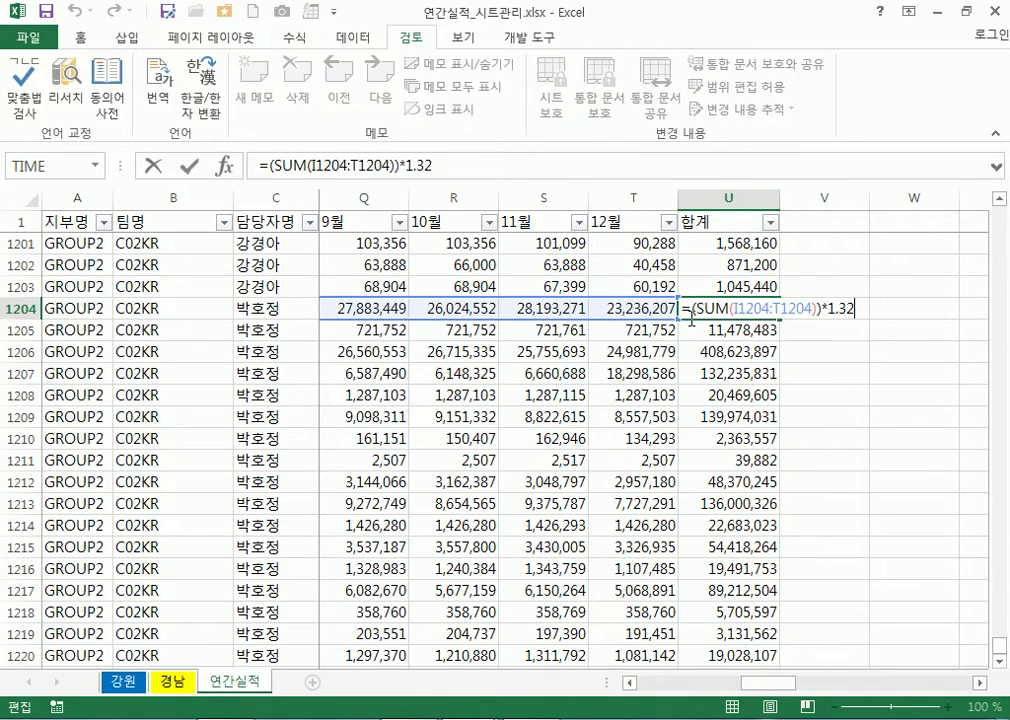
key(Escape)
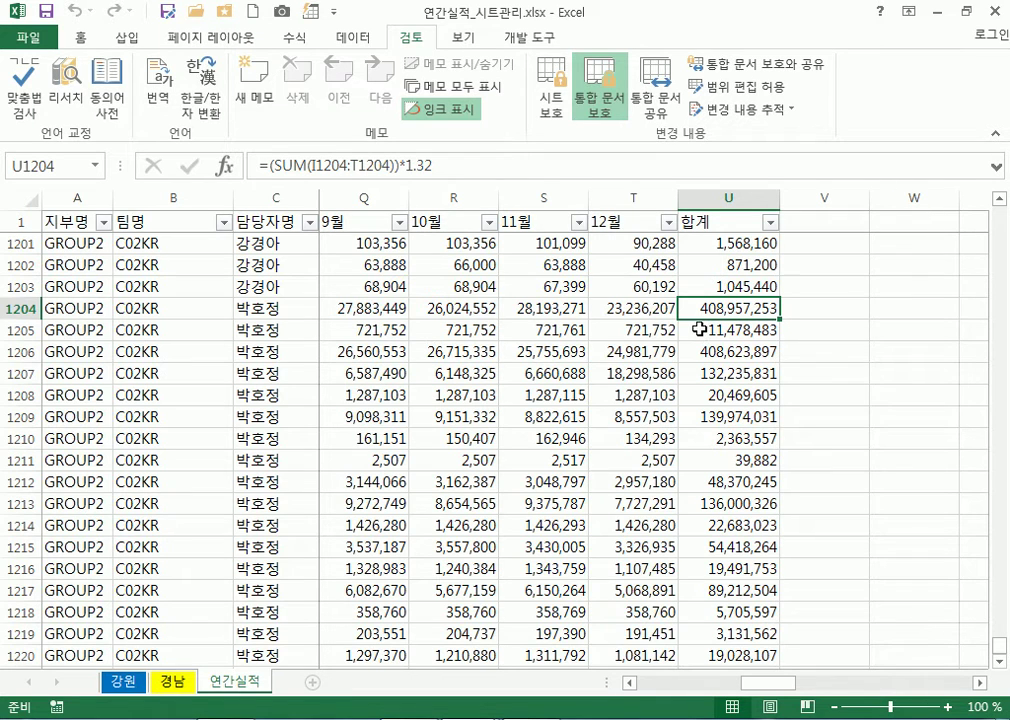
click(551, 92)
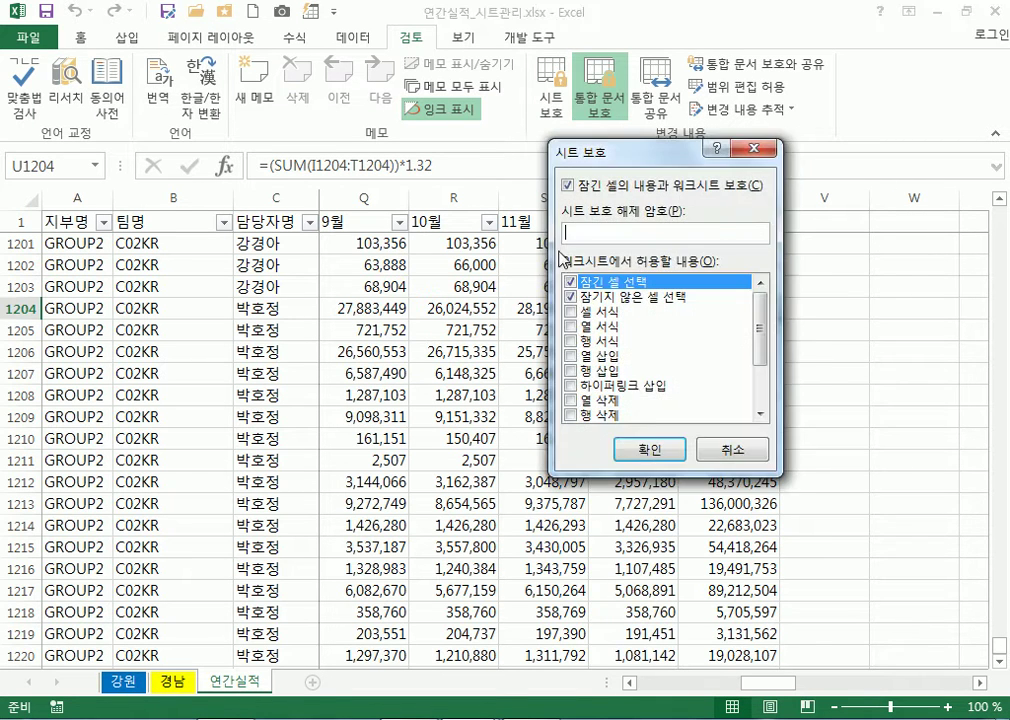
click(650, 446)
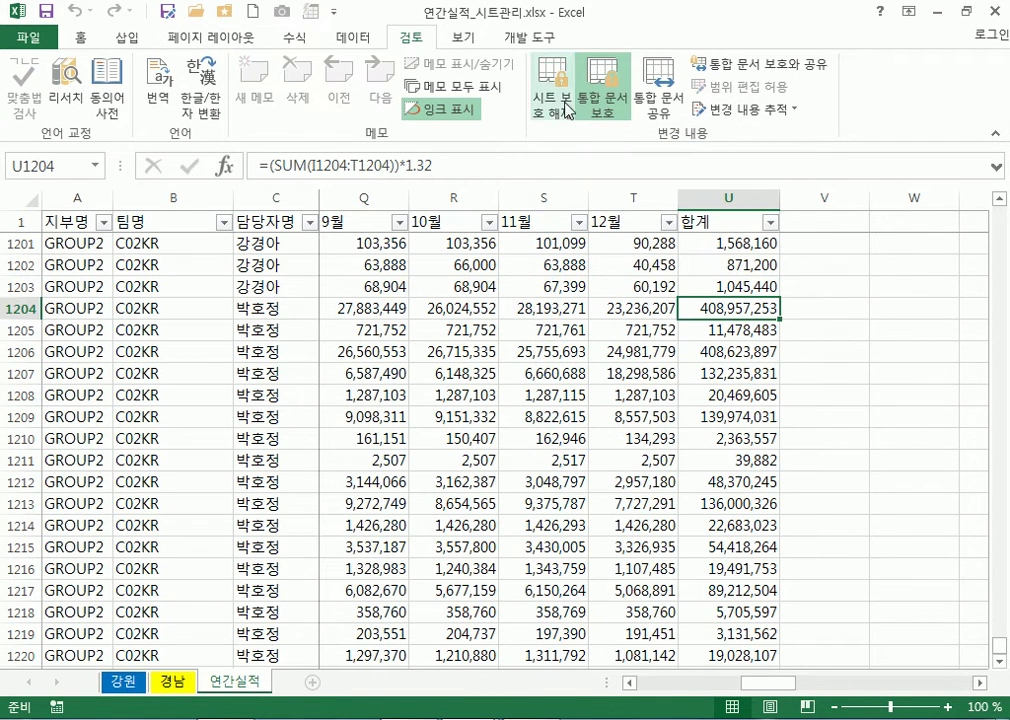
click(568, 112)
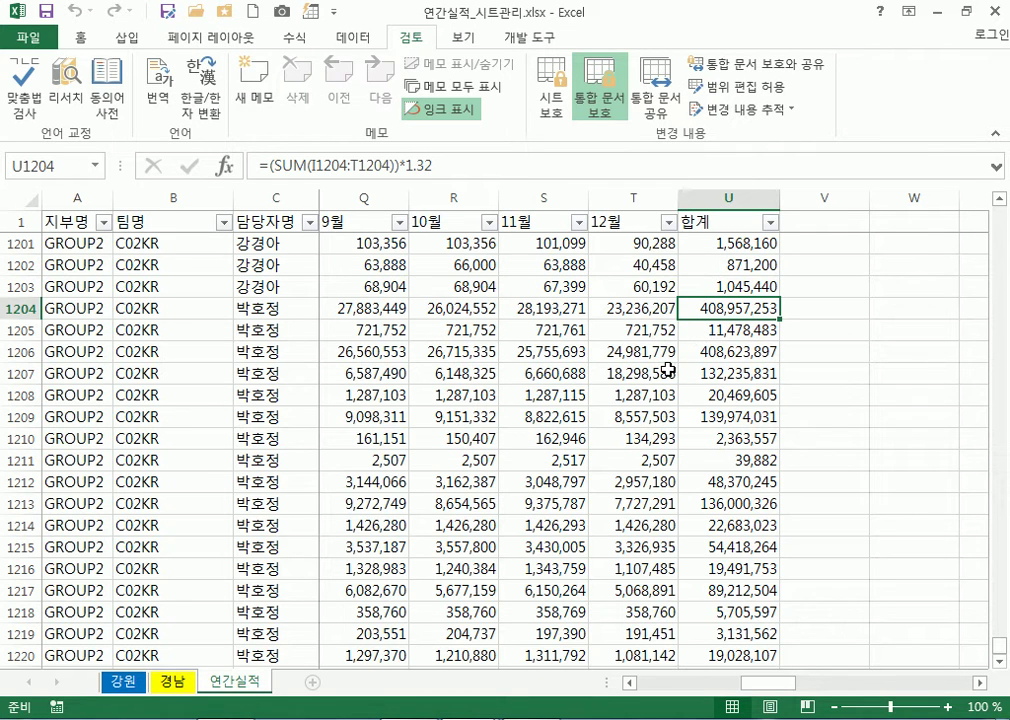
Select the 11월 and 12월 values in columns S and T
click(630, 244)
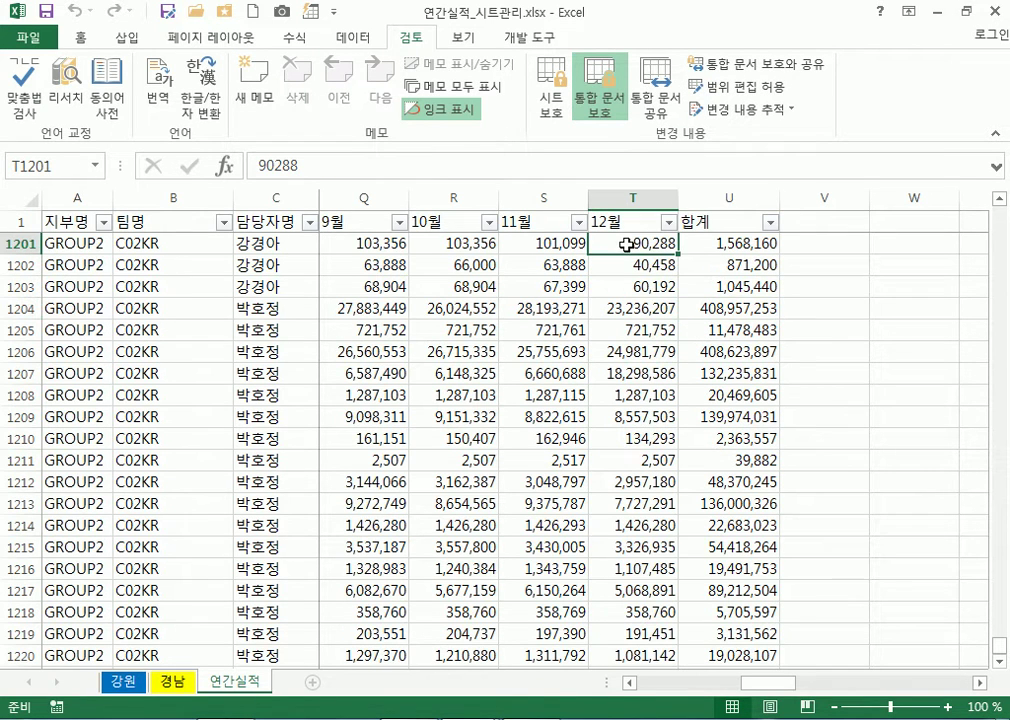
click(632, 266)
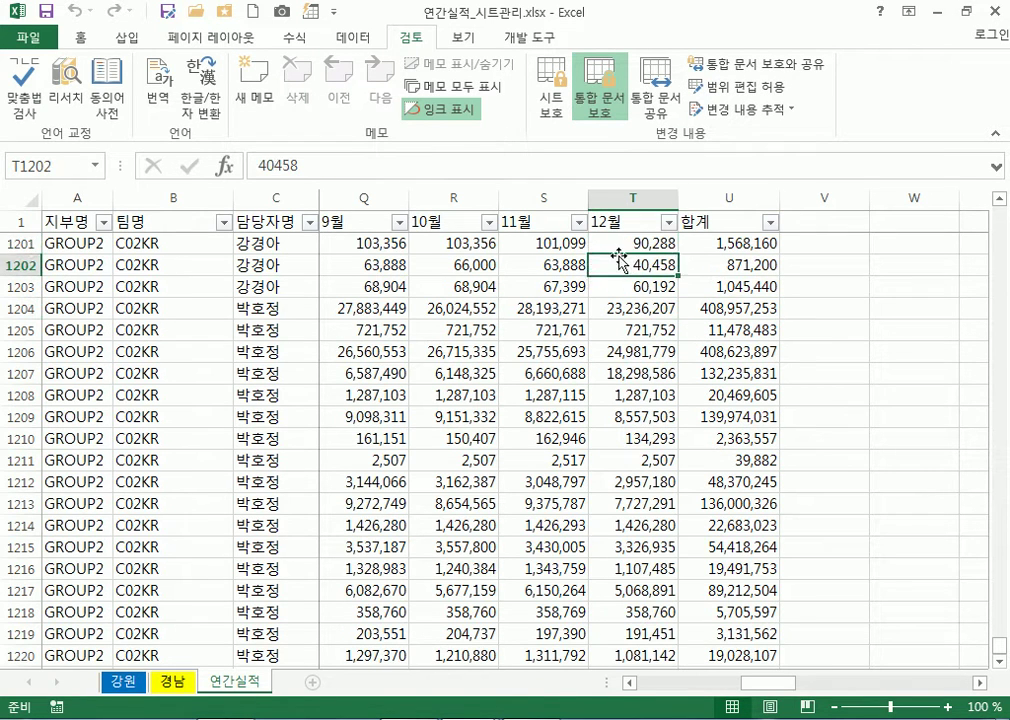
drag(552, 243, 633, 373)
click(556, 330)
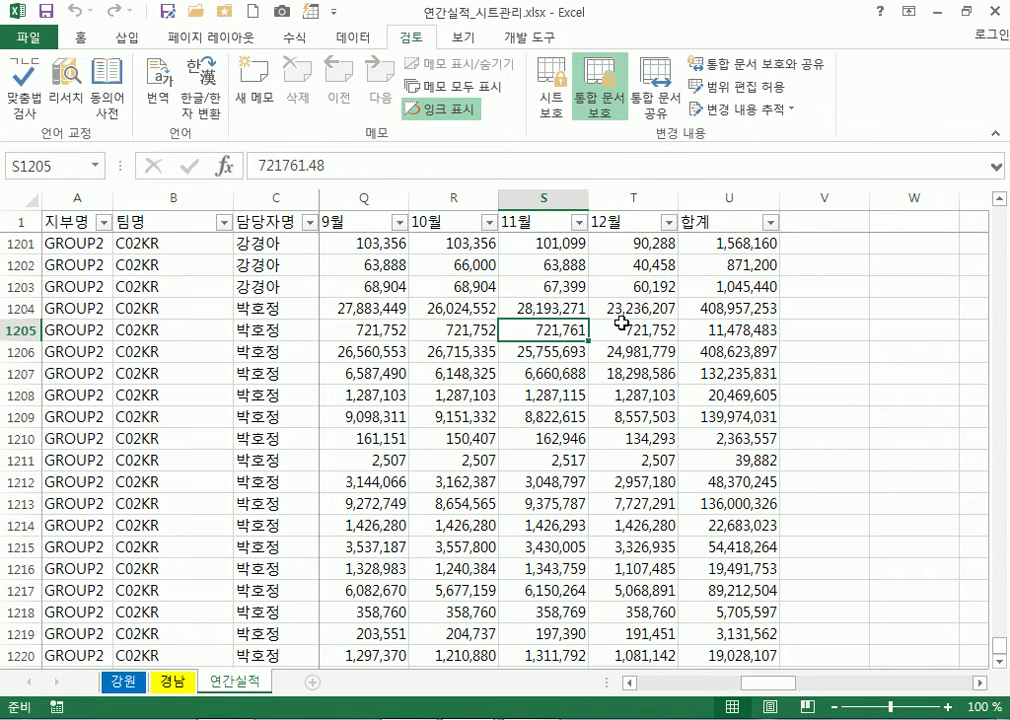
click(622, 329)
drag(634, 286, 641, 417)
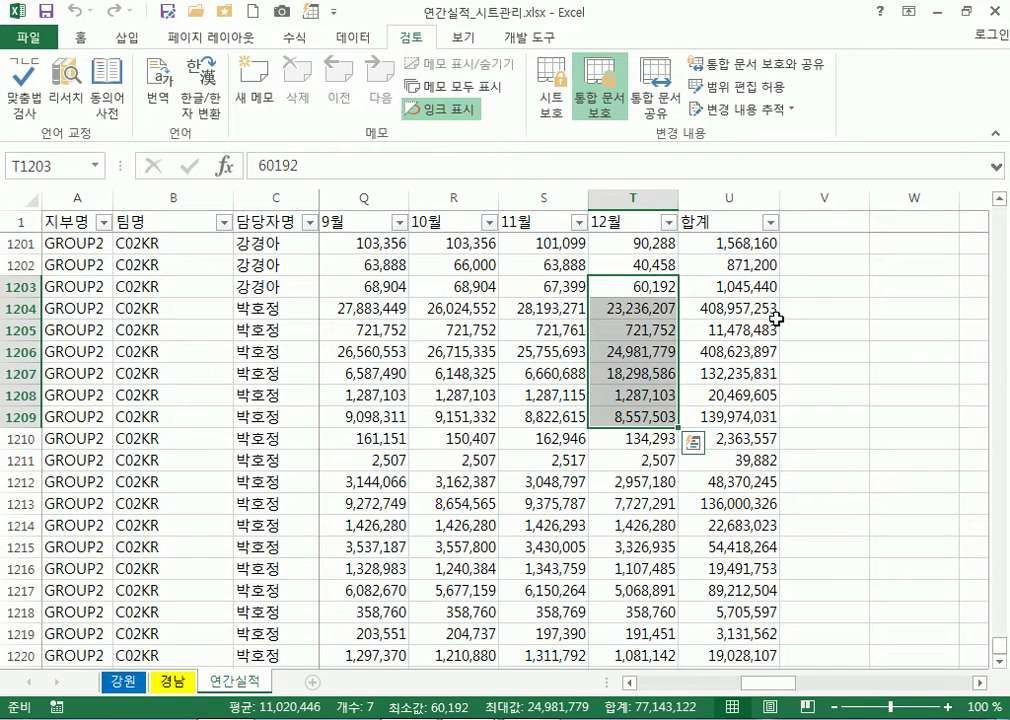
Compare T1204 with U1204's =(SUM(I1204:T1204))*1.32 formula and select the whole table
click(745, 312)
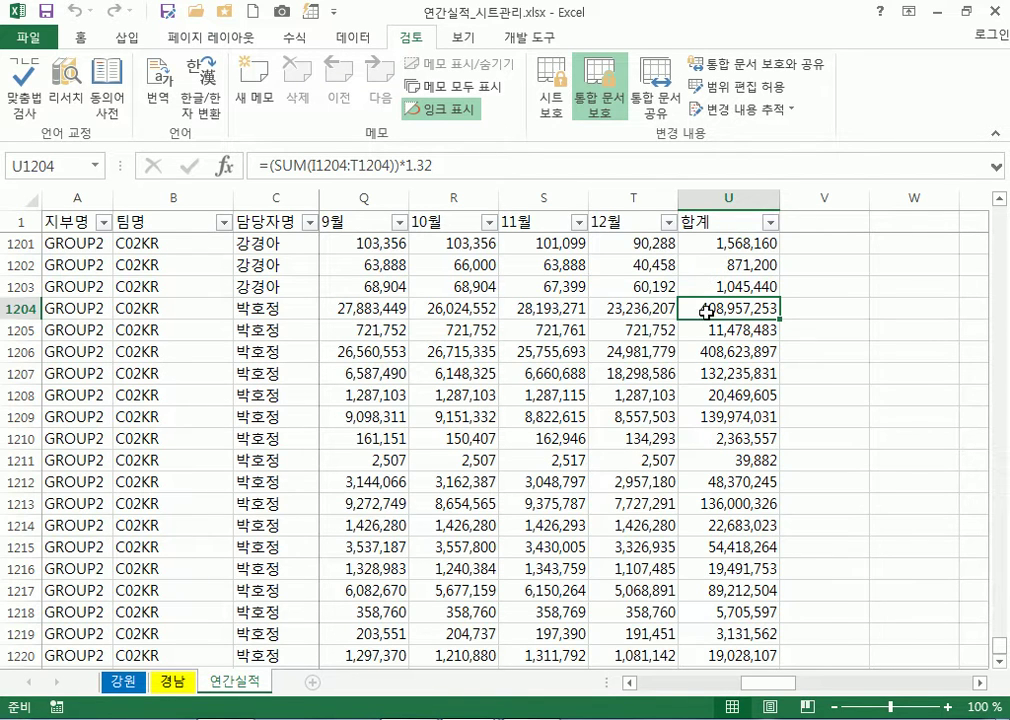
click(649, 307)
click(710, 307)
key(ctrl+a)
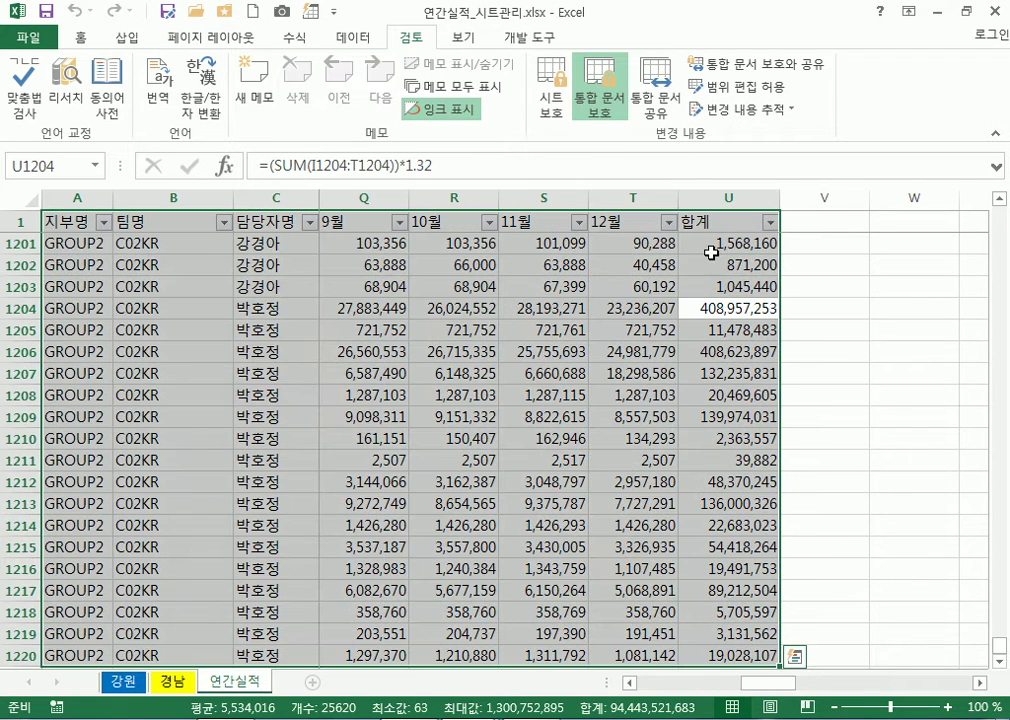
Tick Hidden for the whole 합계 column U in Format Cells' Protection tab
click(722, 190)
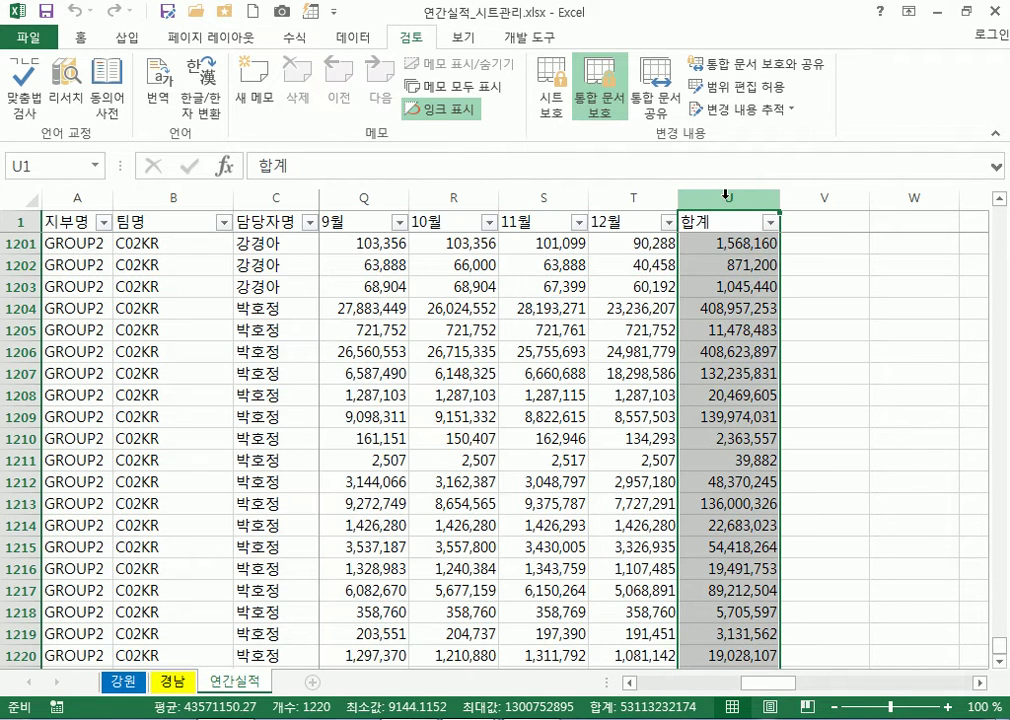
right_click(717, 265)
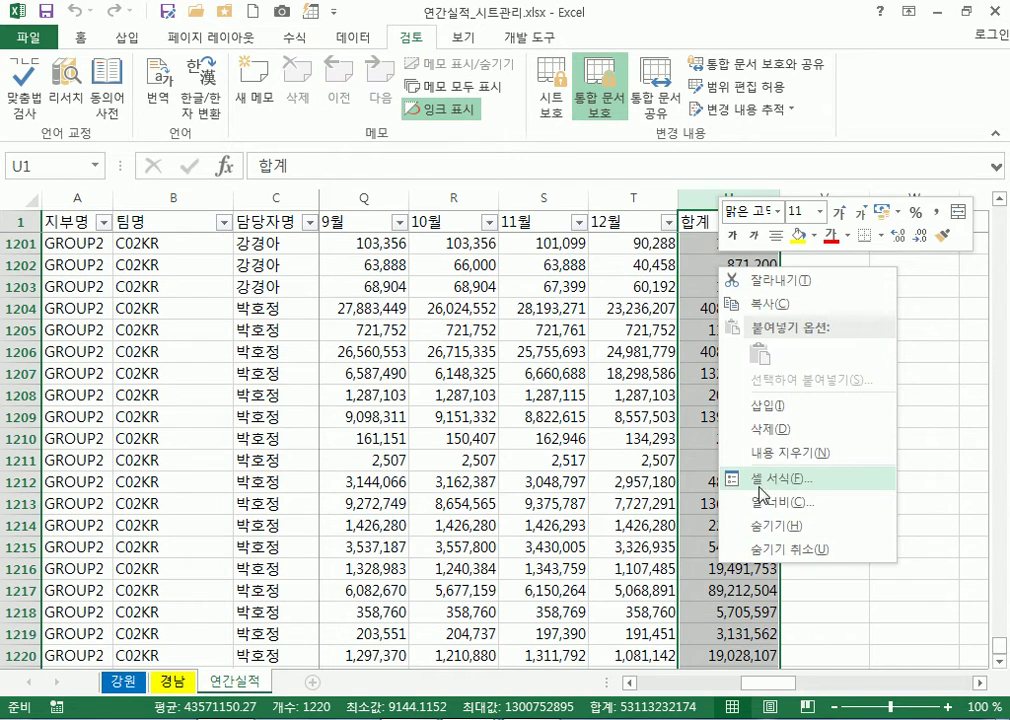
click(760, 480)
click(496, 302)
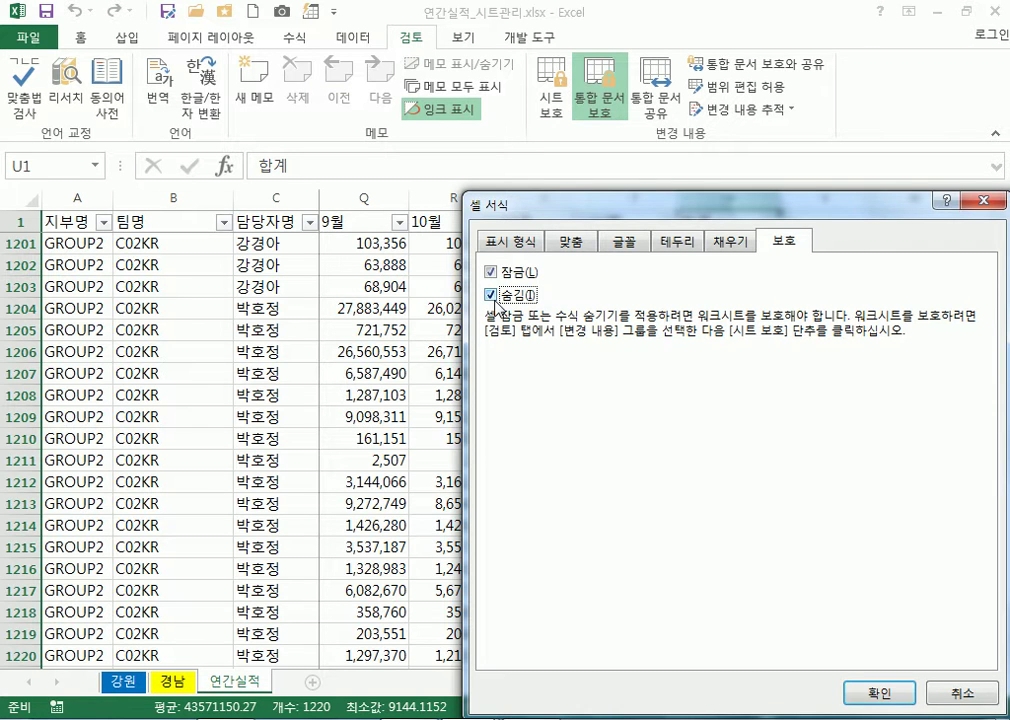
drag(630, 204, 287, 100)
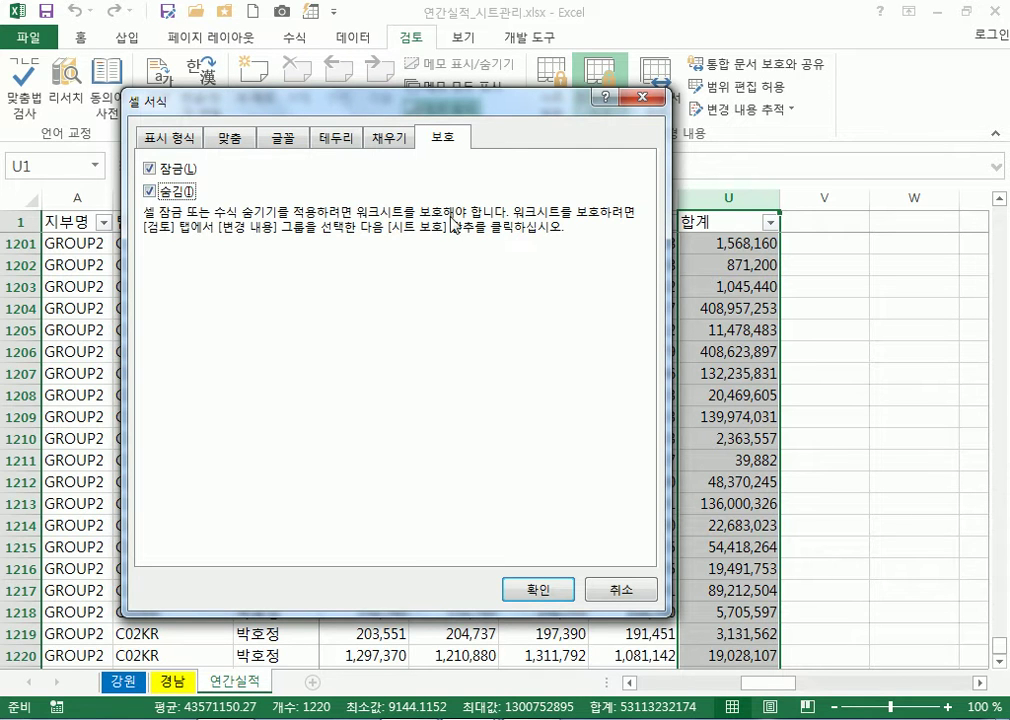
click(536, 589)
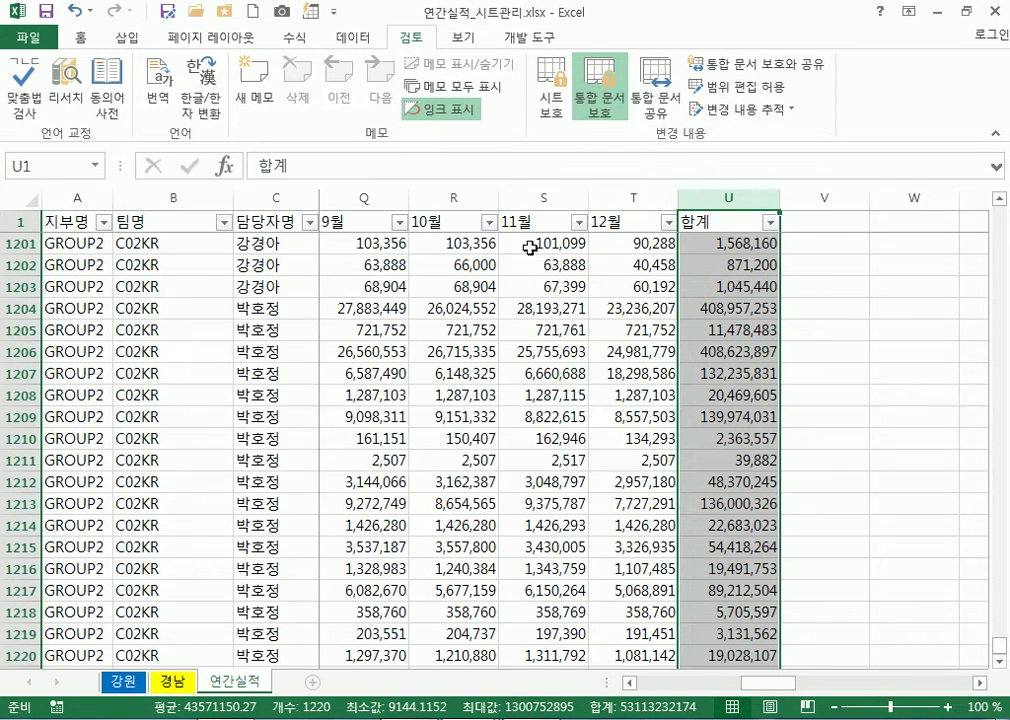
Protect the 연간실적 sheet with the default settings
click(740, 350)
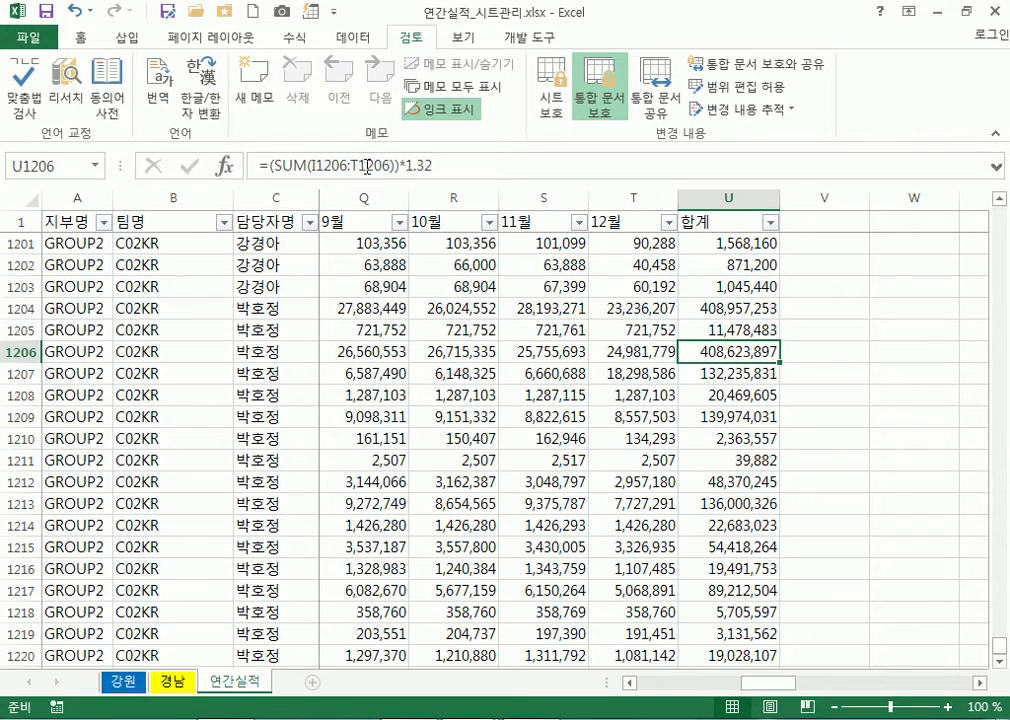
click(553, 103)
click(655, 516)
Verify T-column values still show while U1202, U1204, U1206 and U1210 formulas are hidden
click(628, 280)
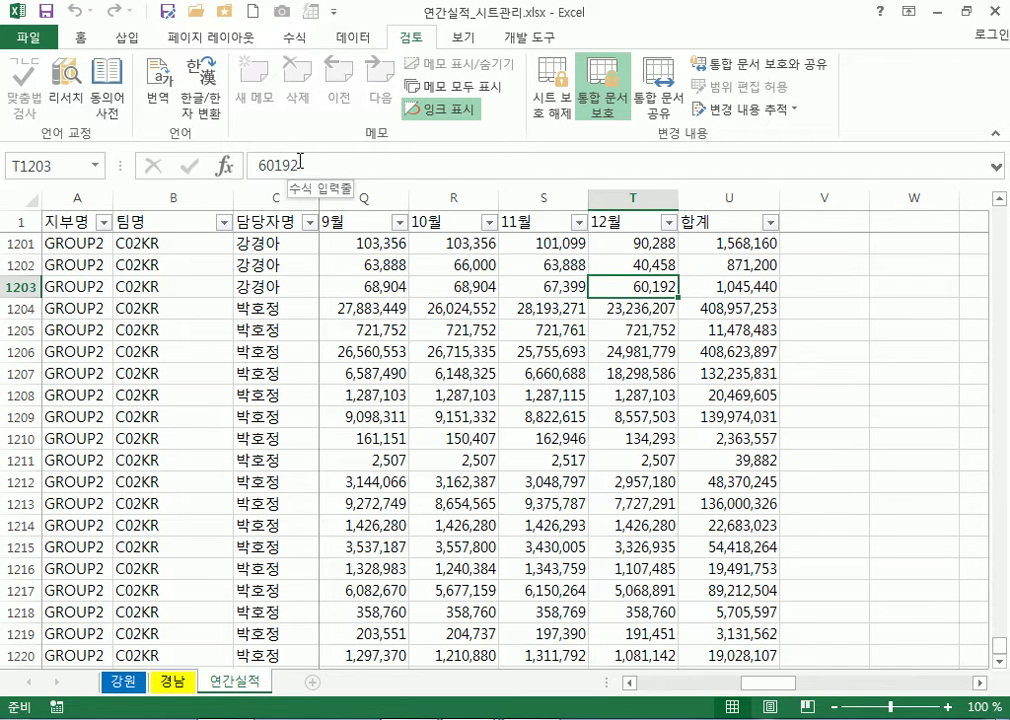
click(630, 266)
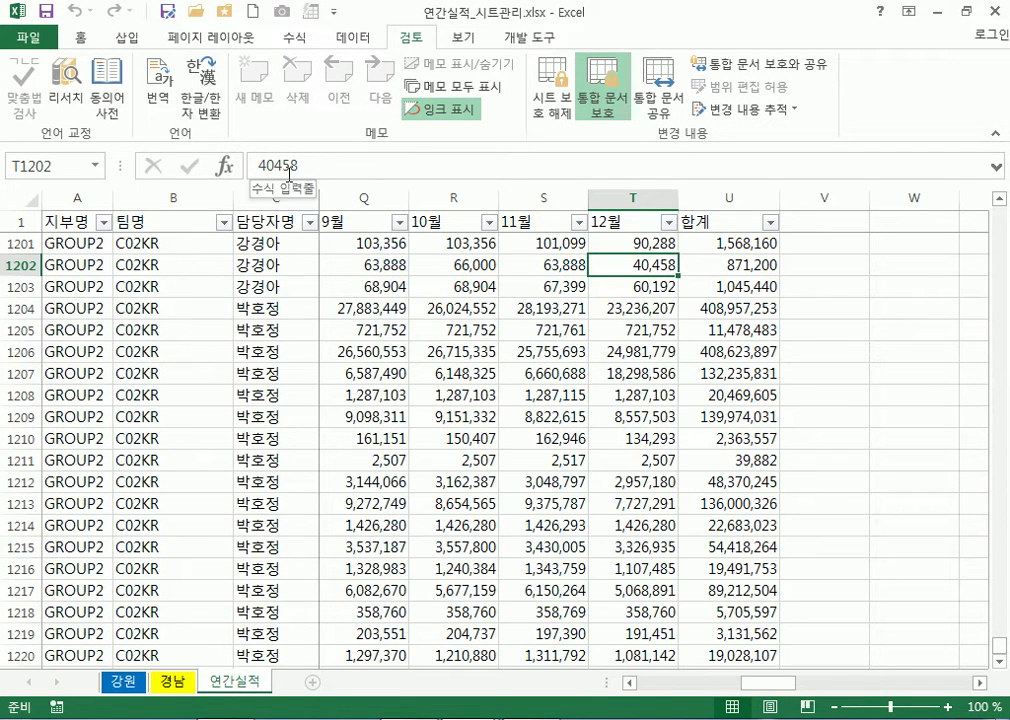
click(725, 266)
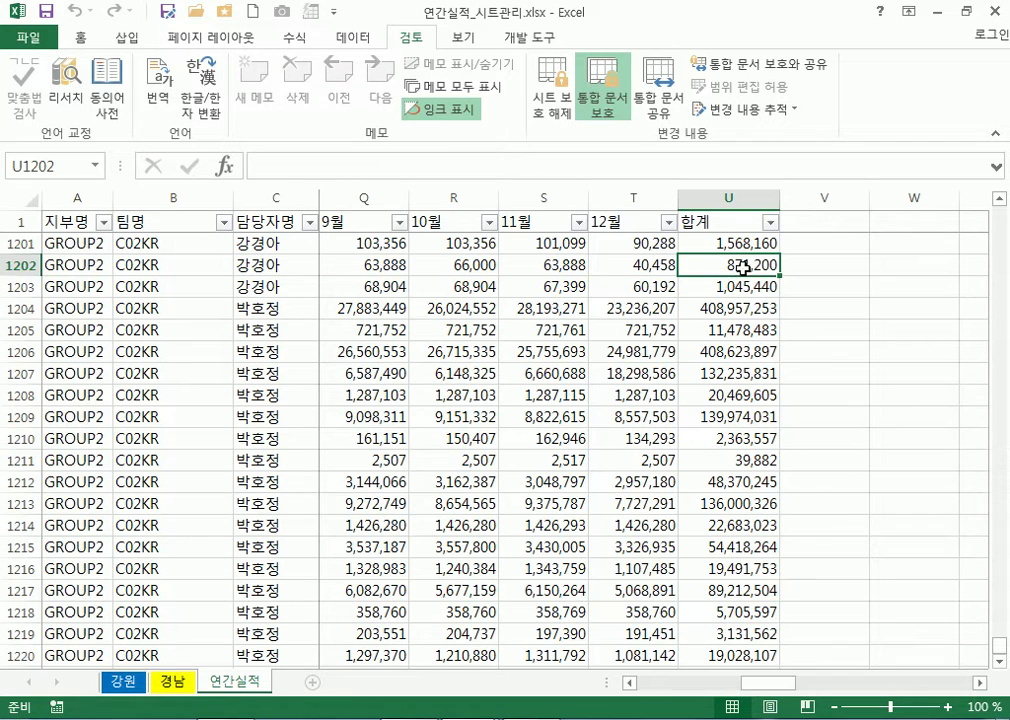
click(750, 308)
click(750, 351)
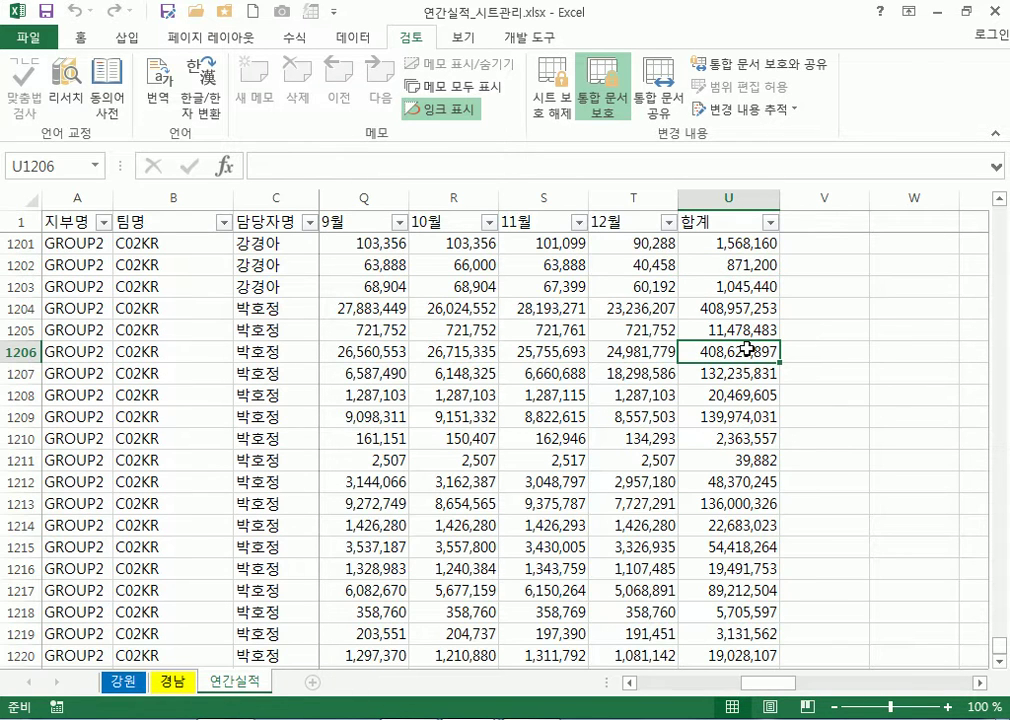
click(750, 438)
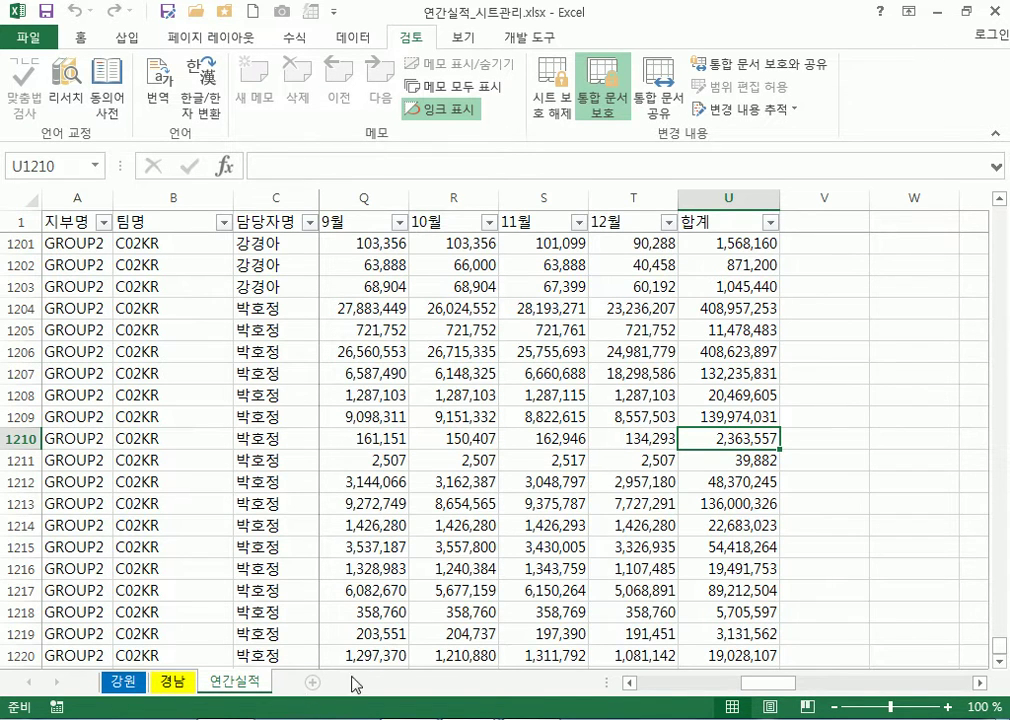
In the 통합 문서2 workbook, enter 안녕 in D2 and 120 in D3
mouse_move(435, 693)
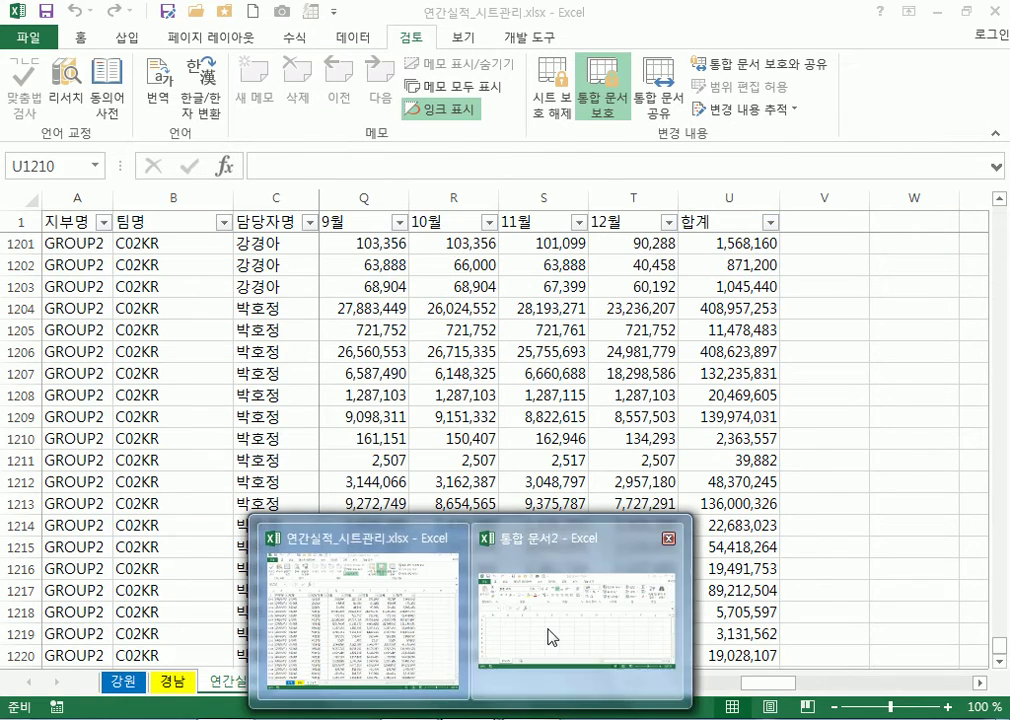
click(565, 600)
click(318, 270)
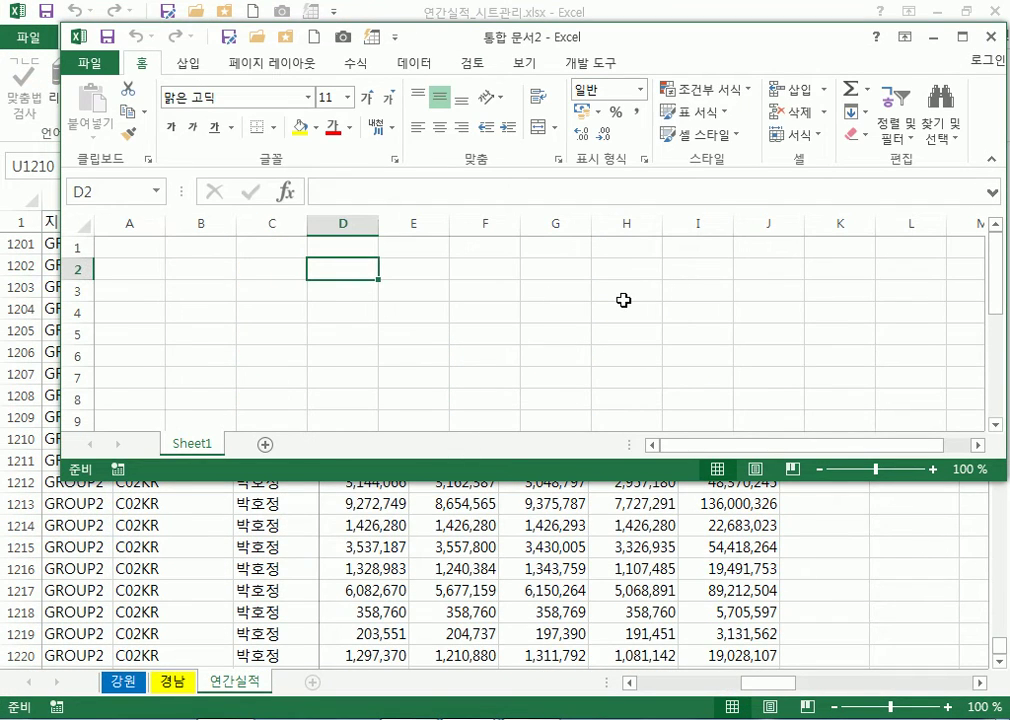
scroll(623, 300, up, 5)
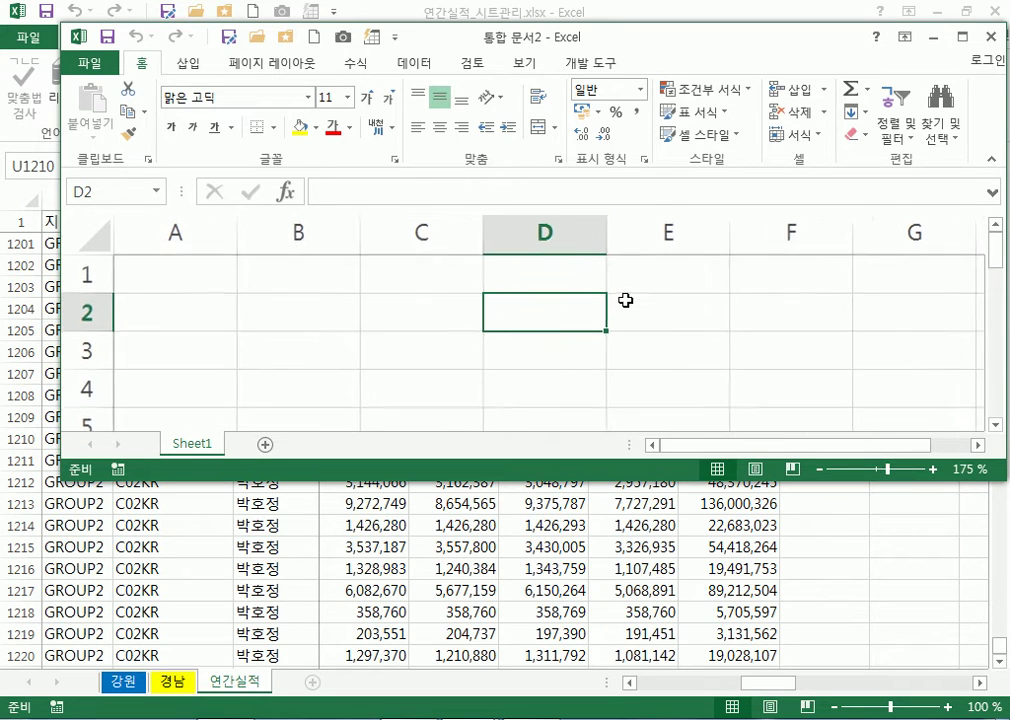
text(dkss)
key(Escape)
text(안녕)
key(Return)
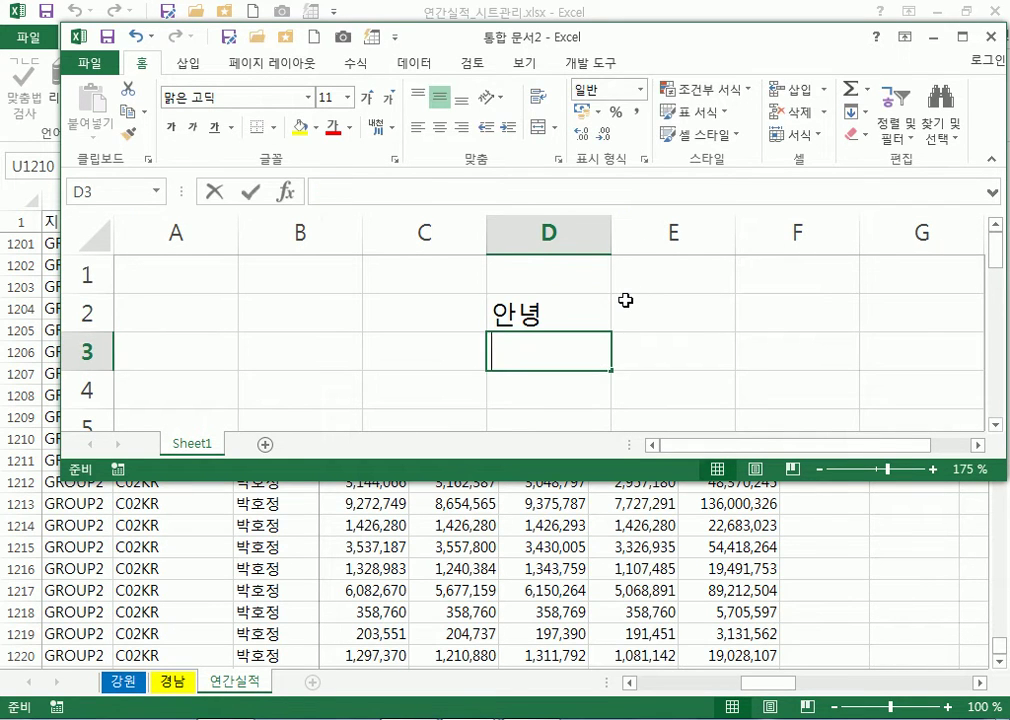
text(120)
key(Return)
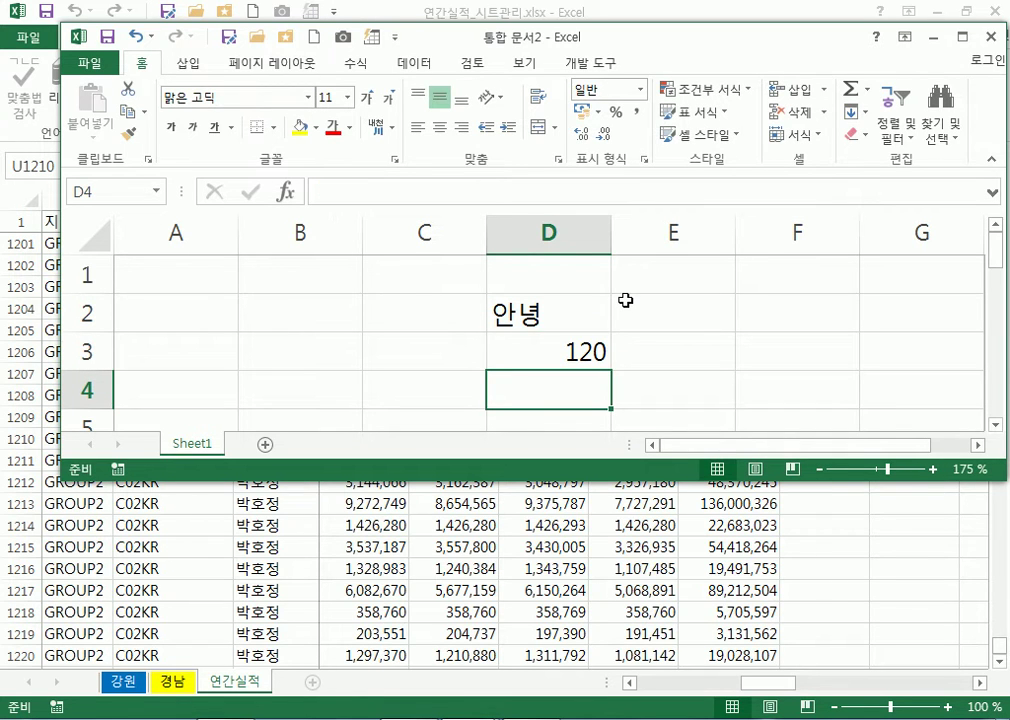
Enter the formula =12*10 in E3 and compare it with D3's plain value 120
click(537, 352)
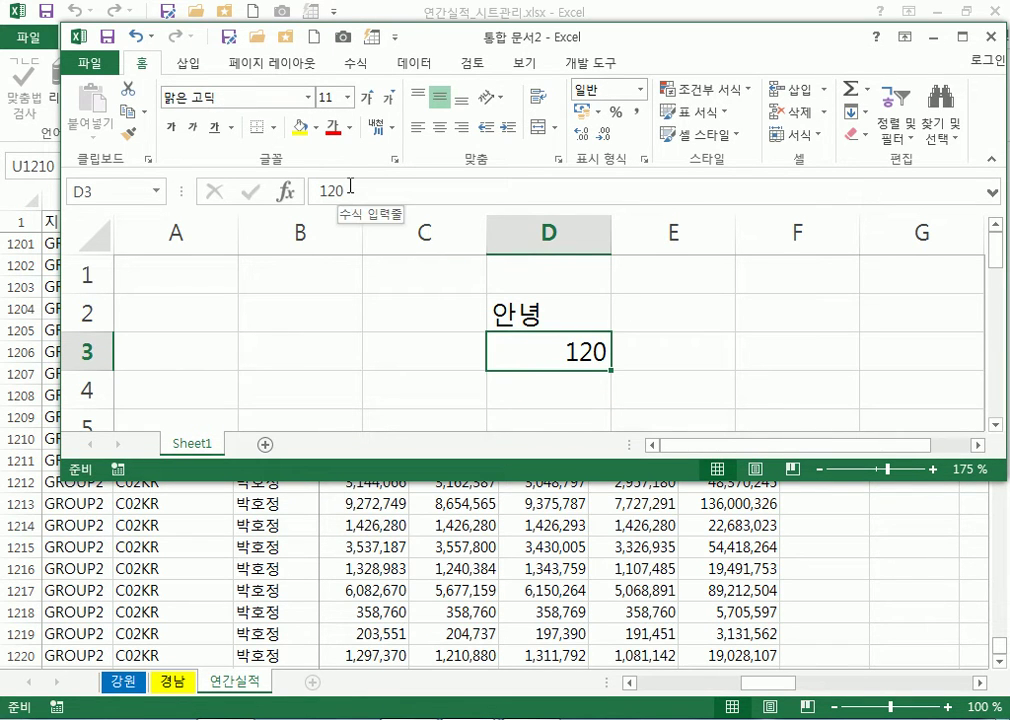
click(674, 355)
text(=12*10)
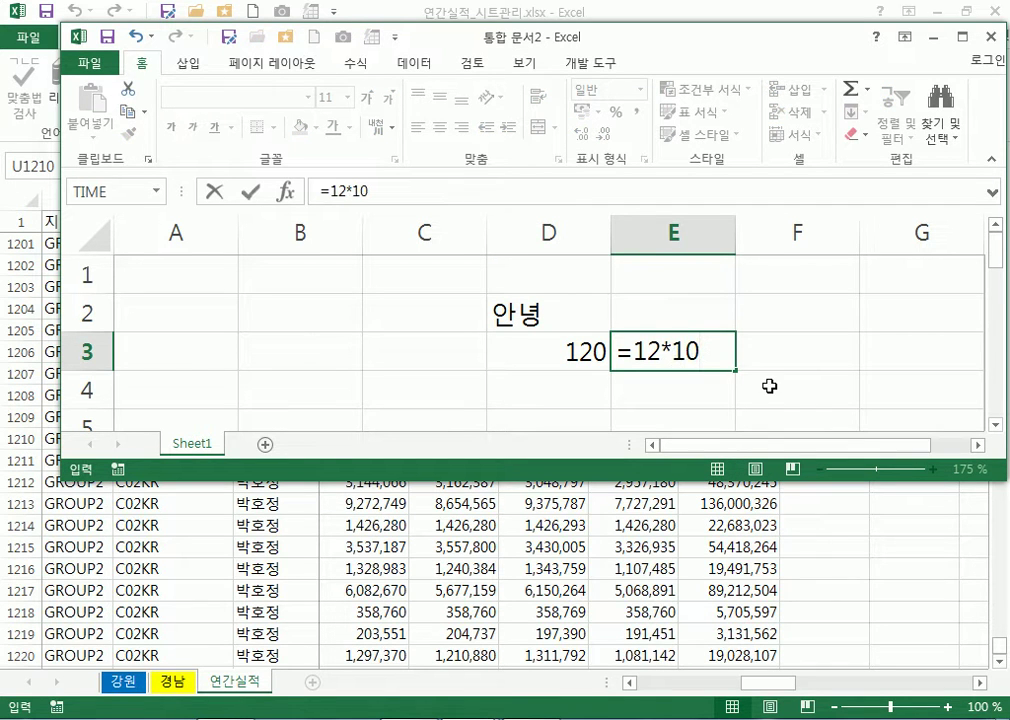
key(ctrl+Return)
click(548, 356)
click(667, 354)
drag(685, 354, 582, 352)
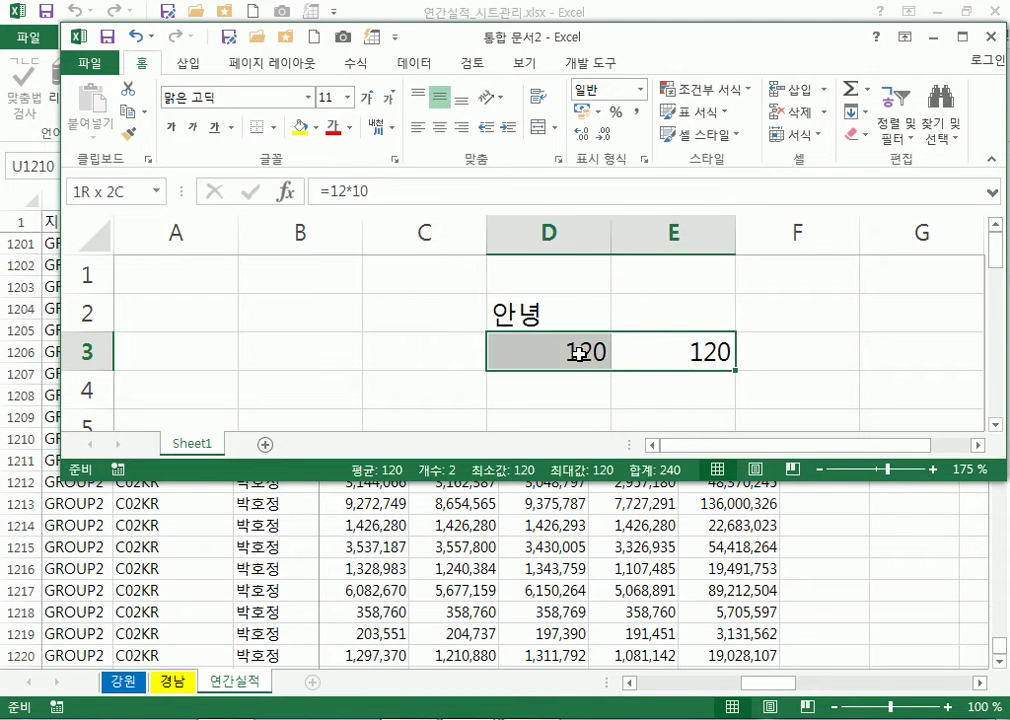
click(566, 351)
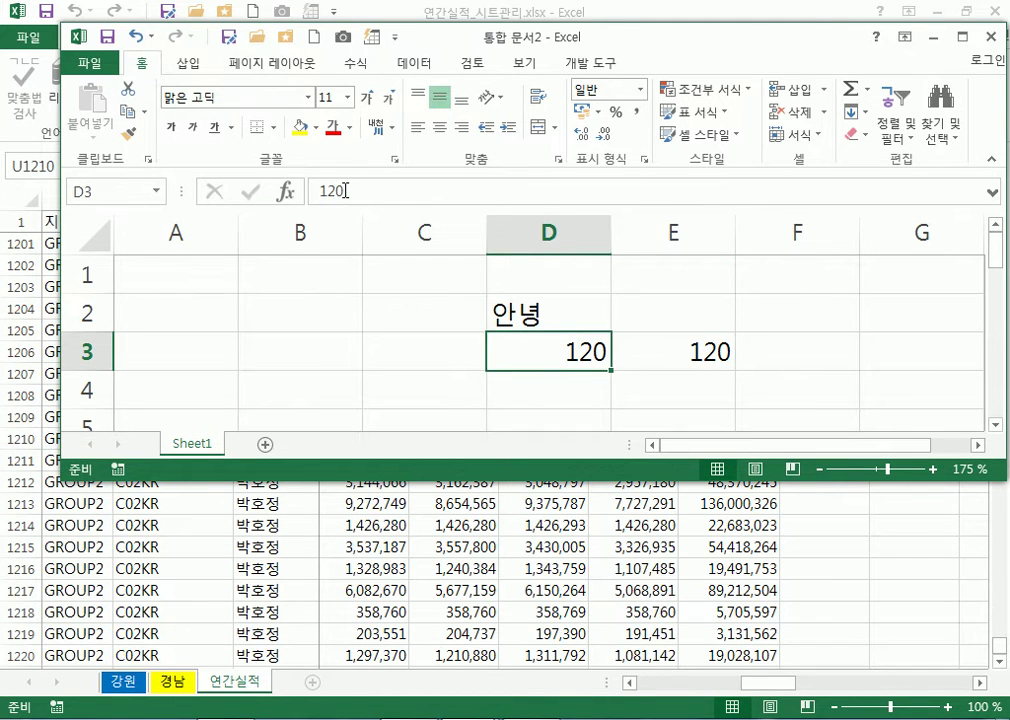
click(690, 352)
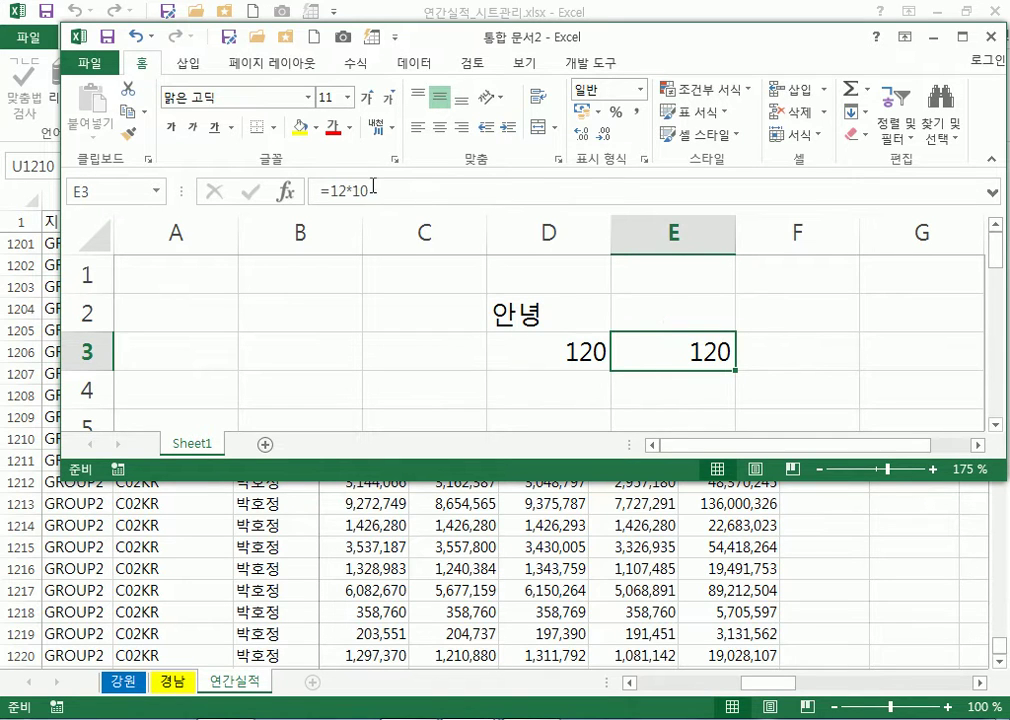
drag(565, 352, 672, 352)
click(670, 352)
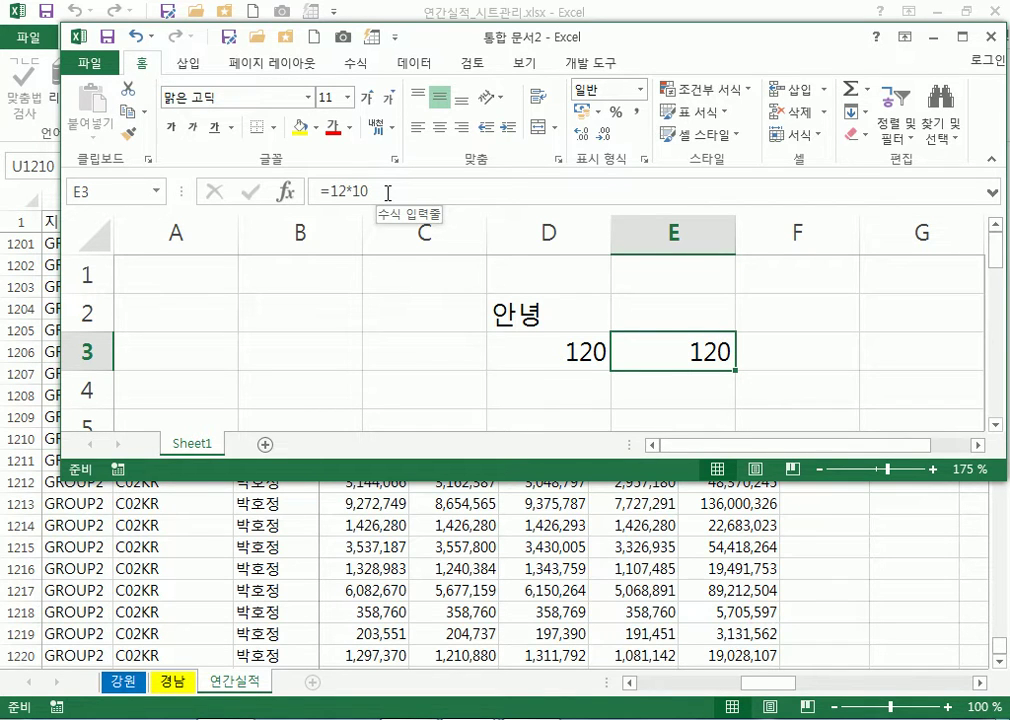
click(528, 325)
click(648, 314)
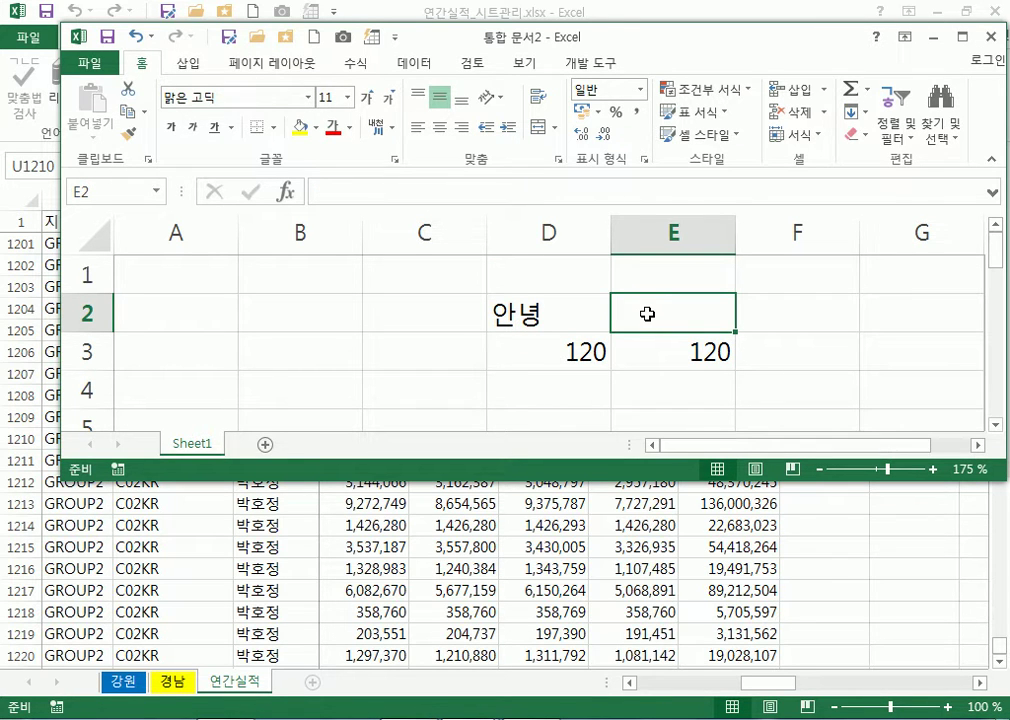
Enter the joined-text formula ="안"&"녕" in E2 so it displays 안녕
text(="dks)
key(BackSpace)
key(BackSpace)
key(BackSpace)
key(Hangul)
text(안"&)
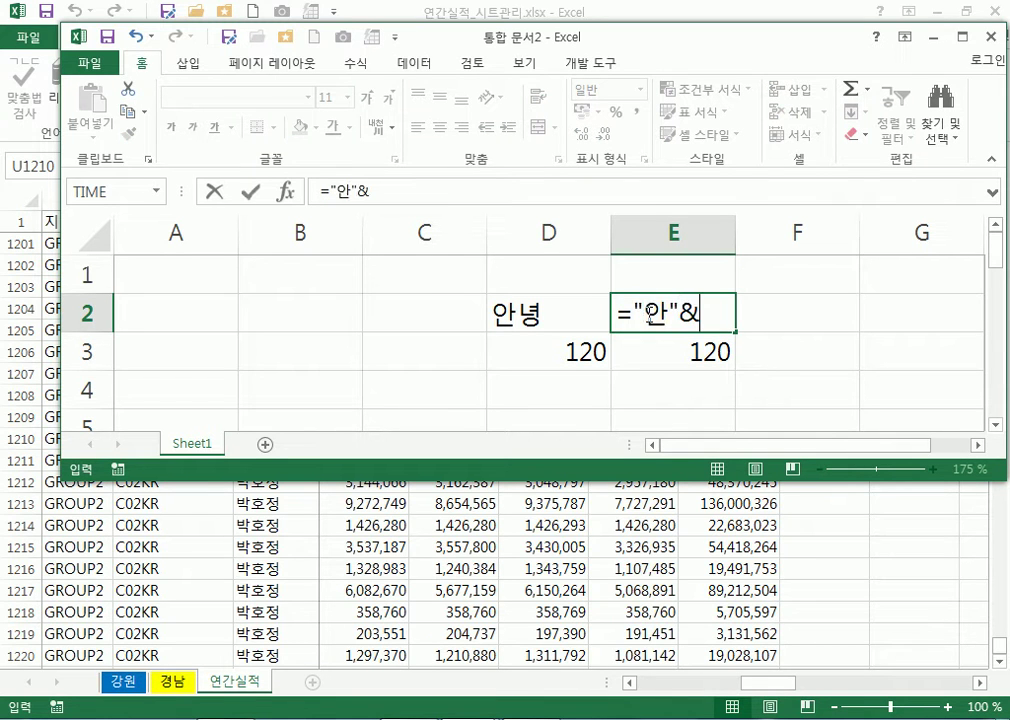
text("녕")
key(Return)
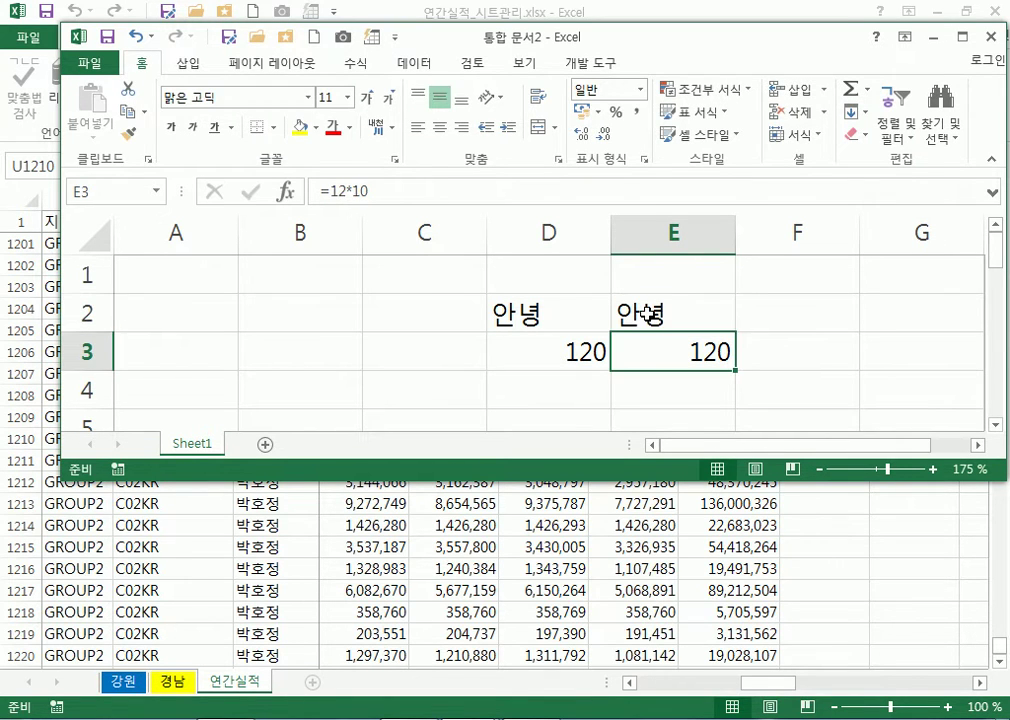
click(650, 314)
double_click(543, 316)
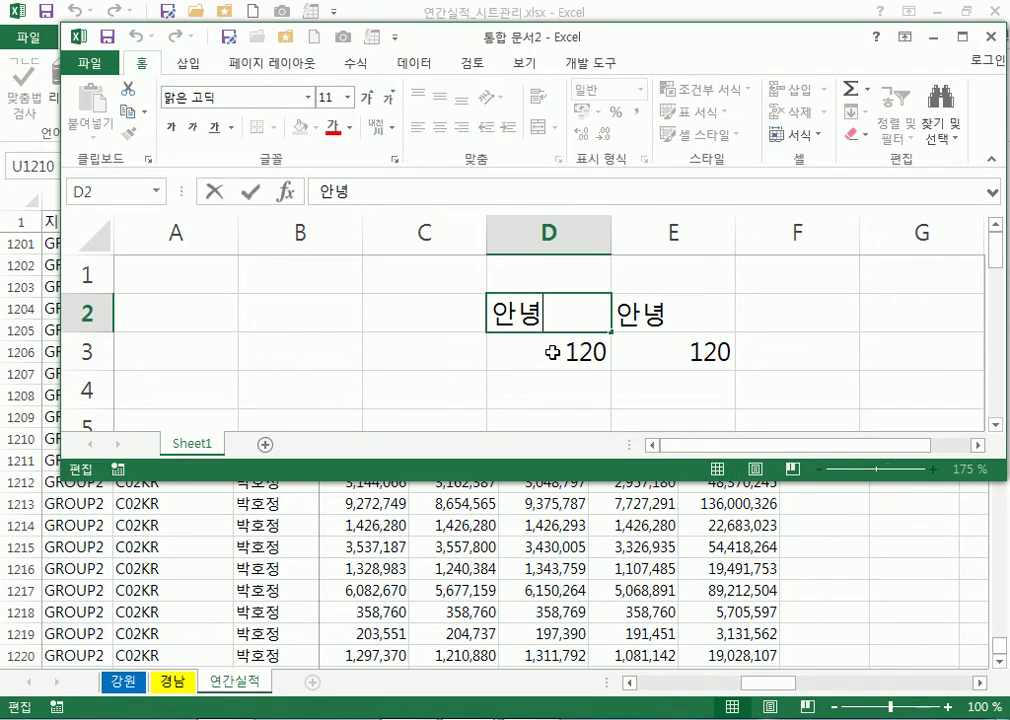
click(660, 316)
double_click(660, 316)
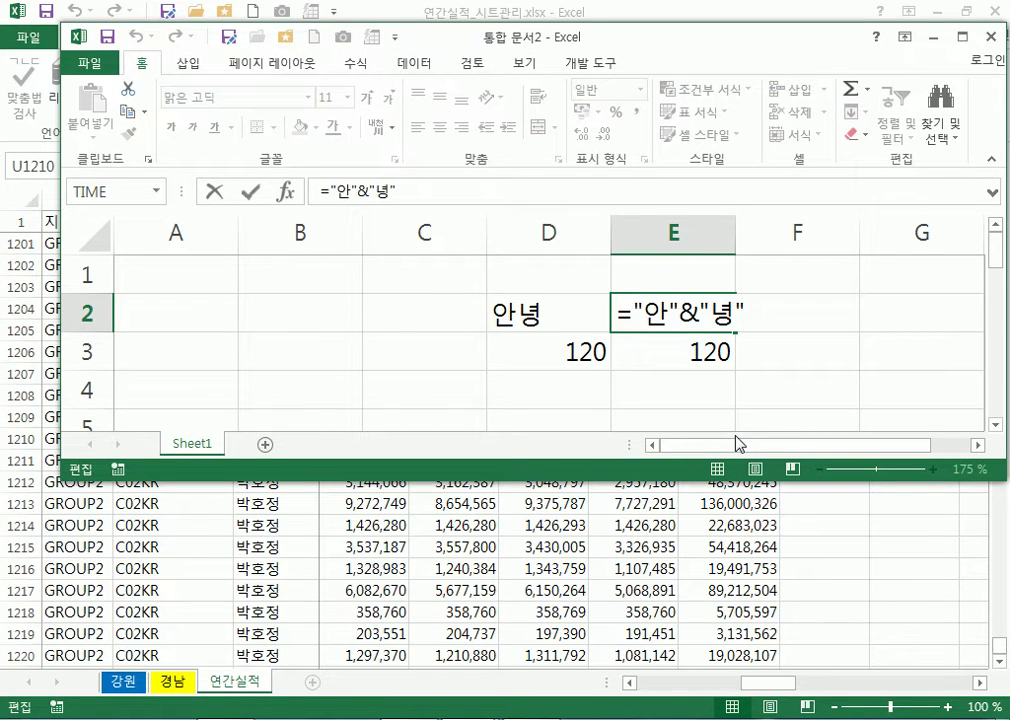
key(Return)
Compare D2, D3 and E3, then open Format Cells for the range D2:E3
click(791, 356)
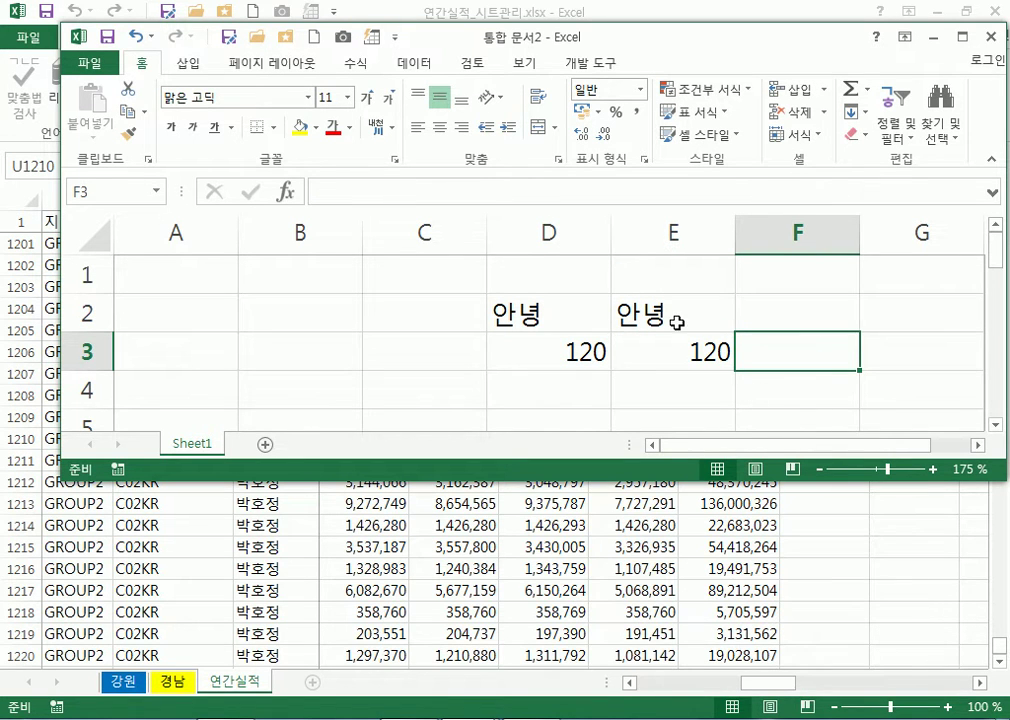
key(Up)
key(Left)
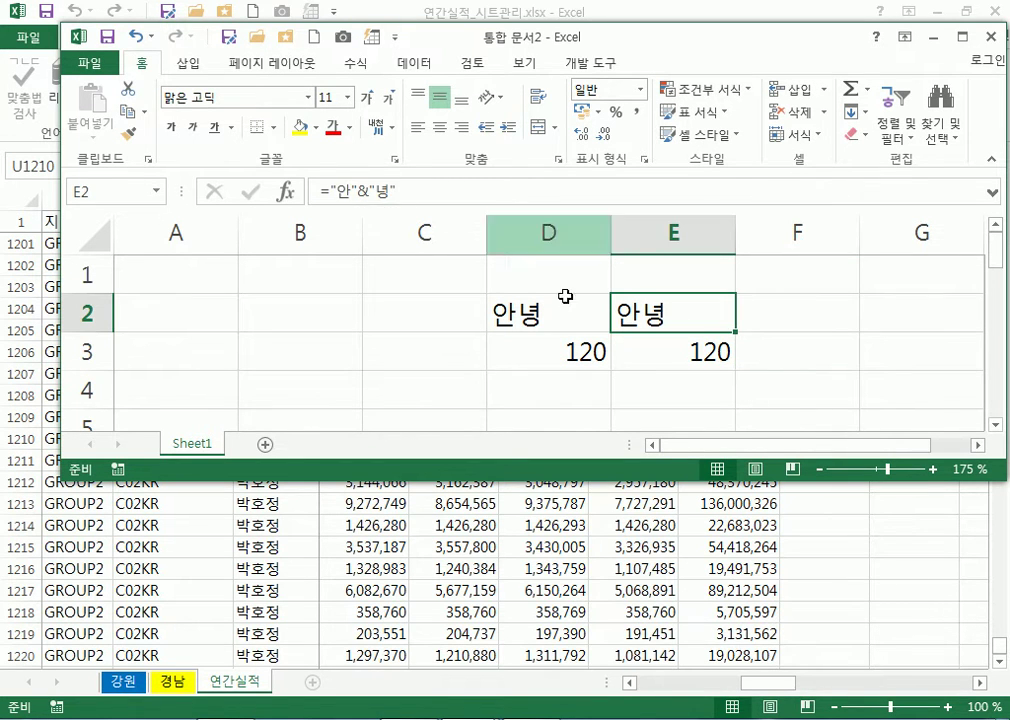
key(Left)
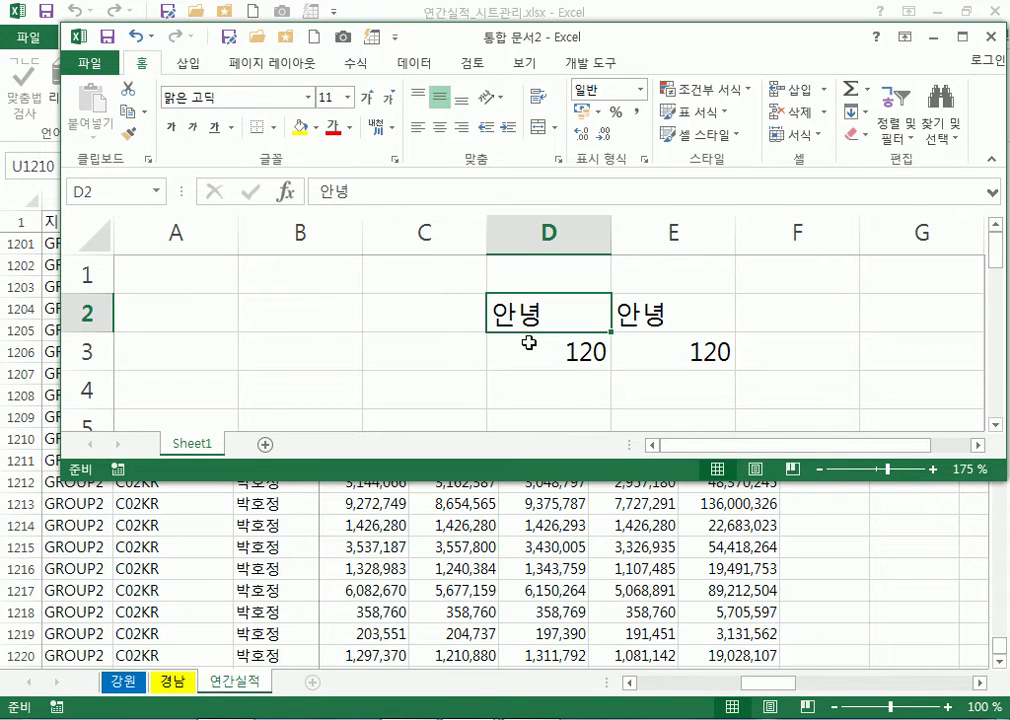
click(524, 341)
click(665, 359)
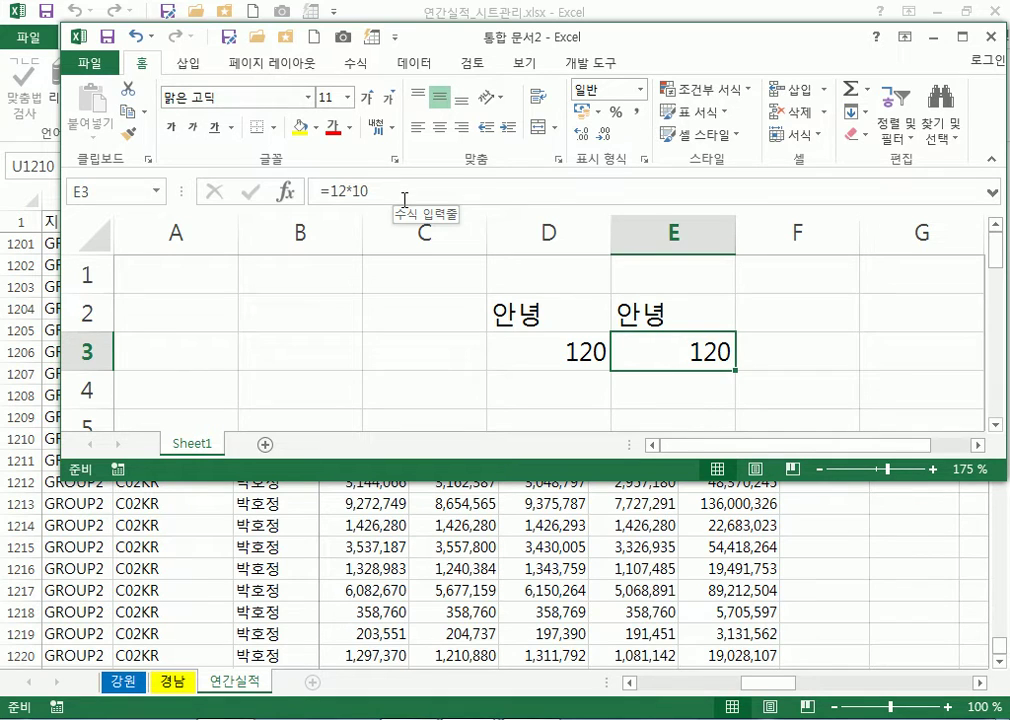
drag(570, 318, 660, 345)
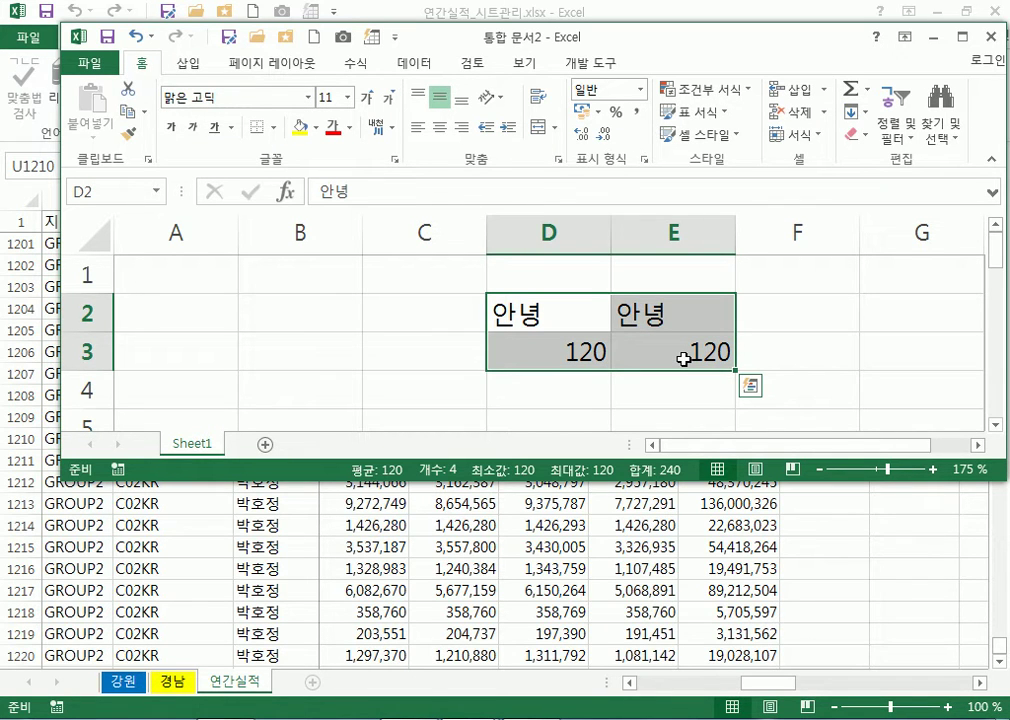
key(ctrl+1)
Mark D2:E3's formulas as Hidden and confirm the cell format
click(490, 172)
drag(729, 87, 683, 101)
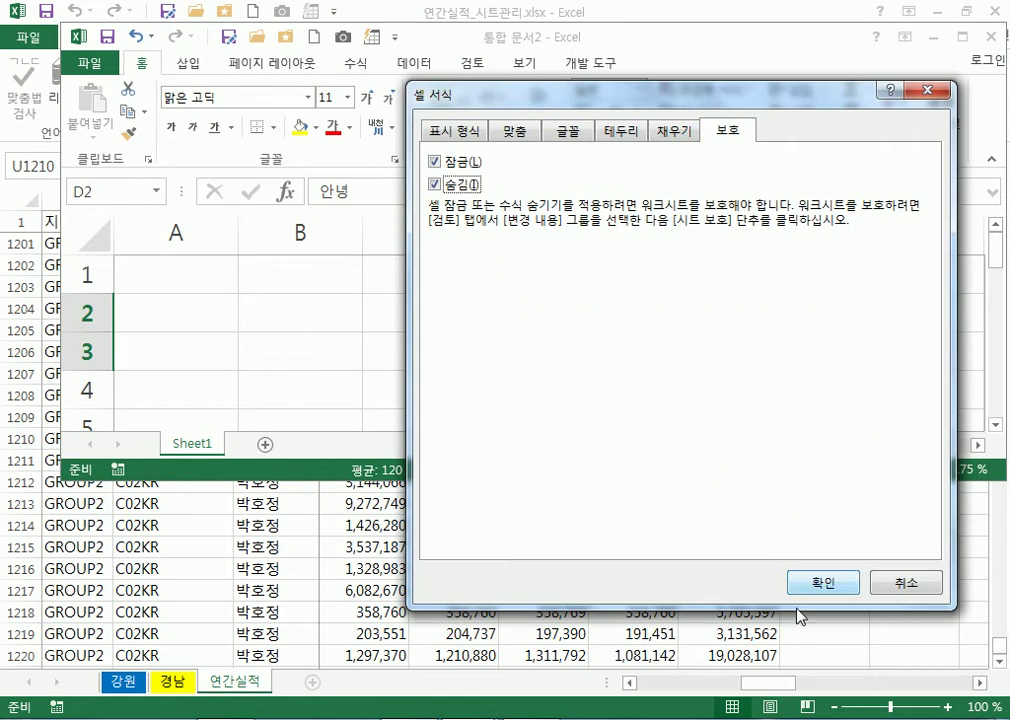
click(820, 584)
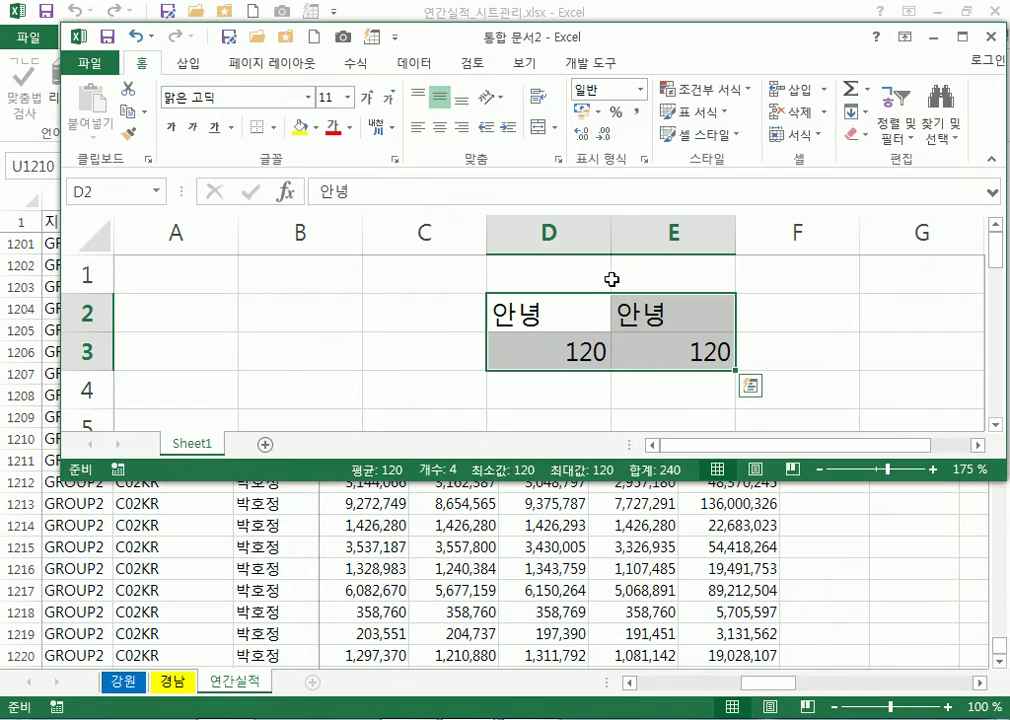
Protect the sheet, confirm E3's formula is hidden, and return to 연간실적_시트관리
click(470, 62)
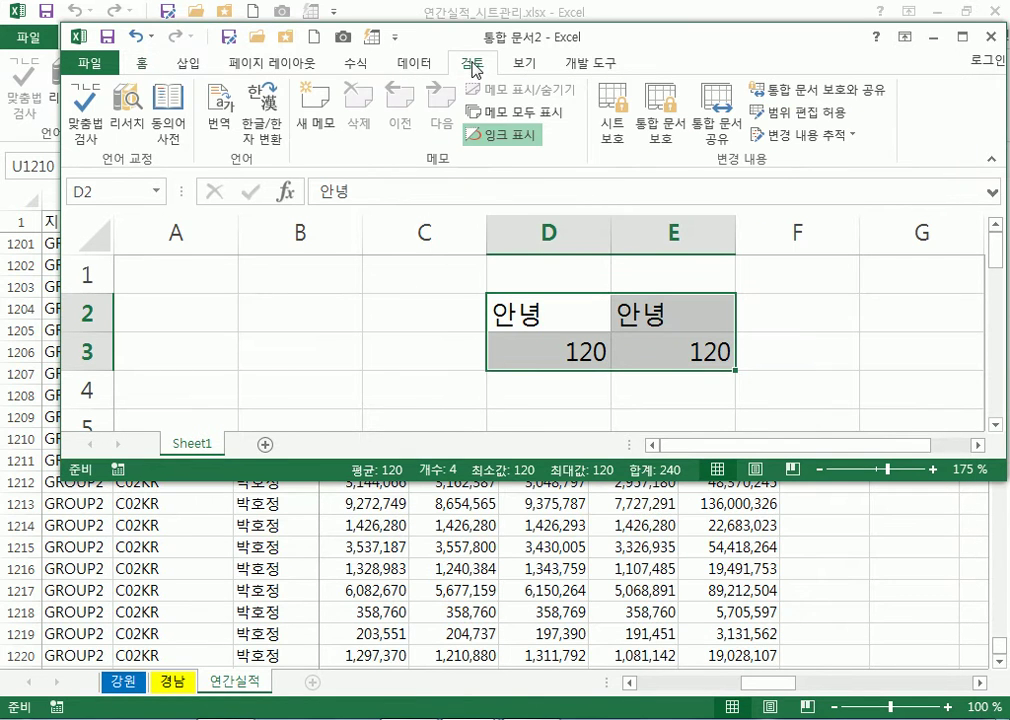
click(620, 110)
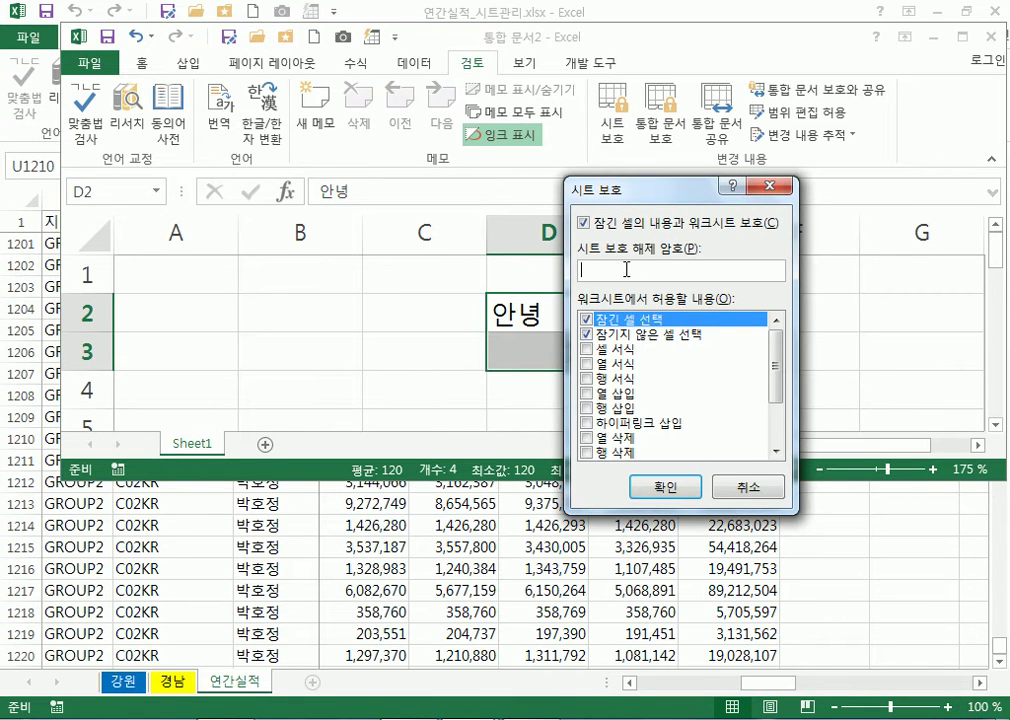
click(683, 484)
click(523, 350)
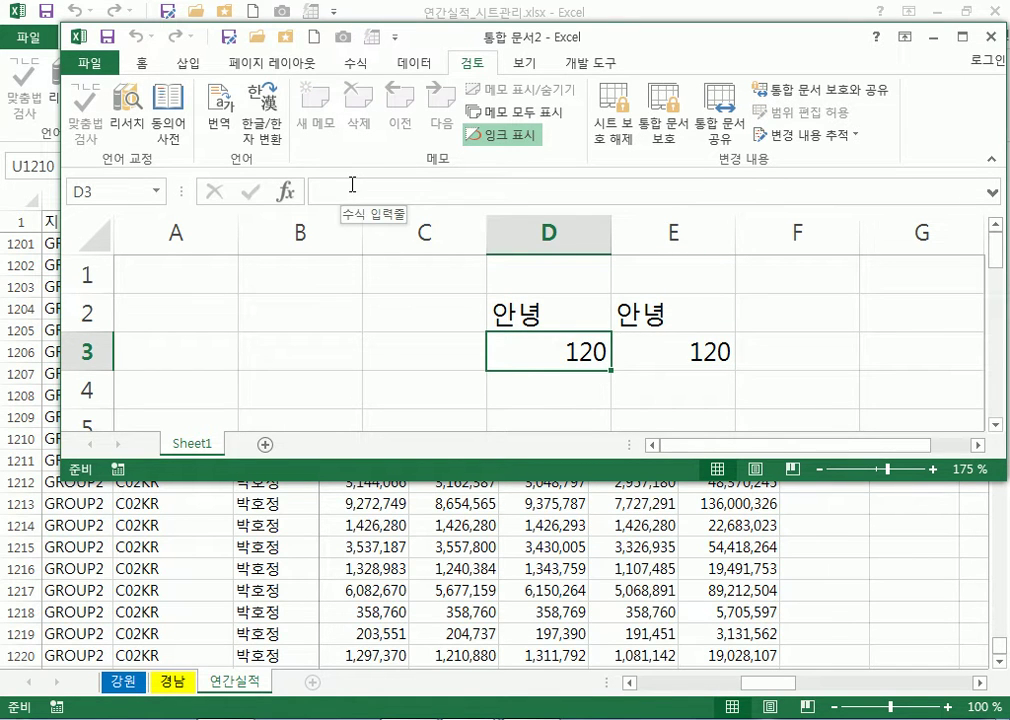
click(676, 349)
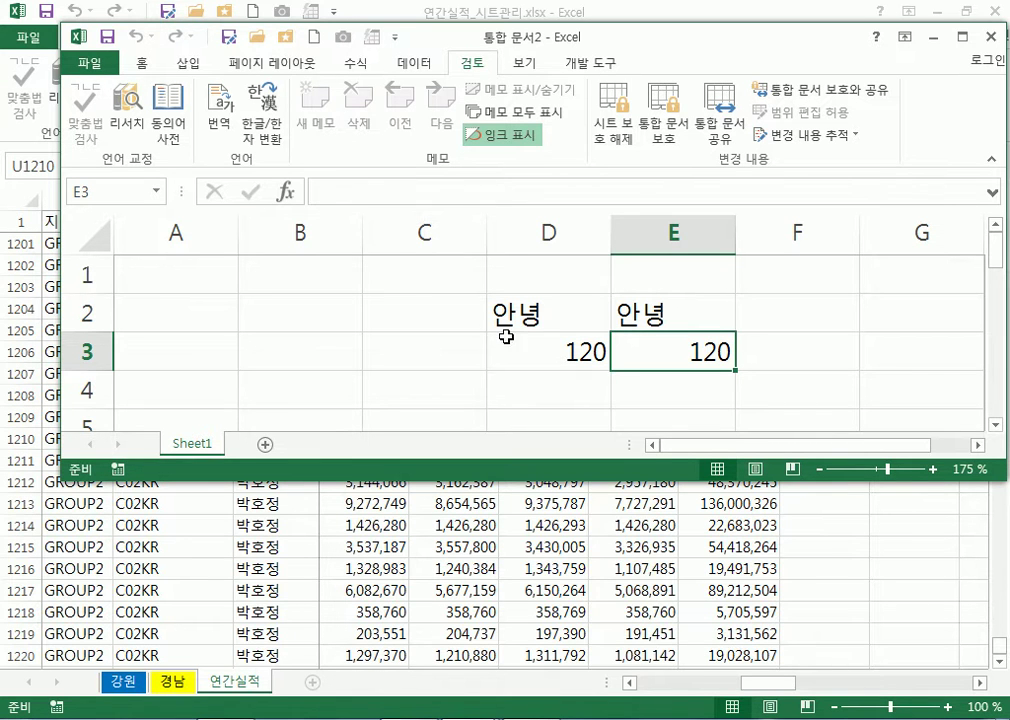
click(733, 540)
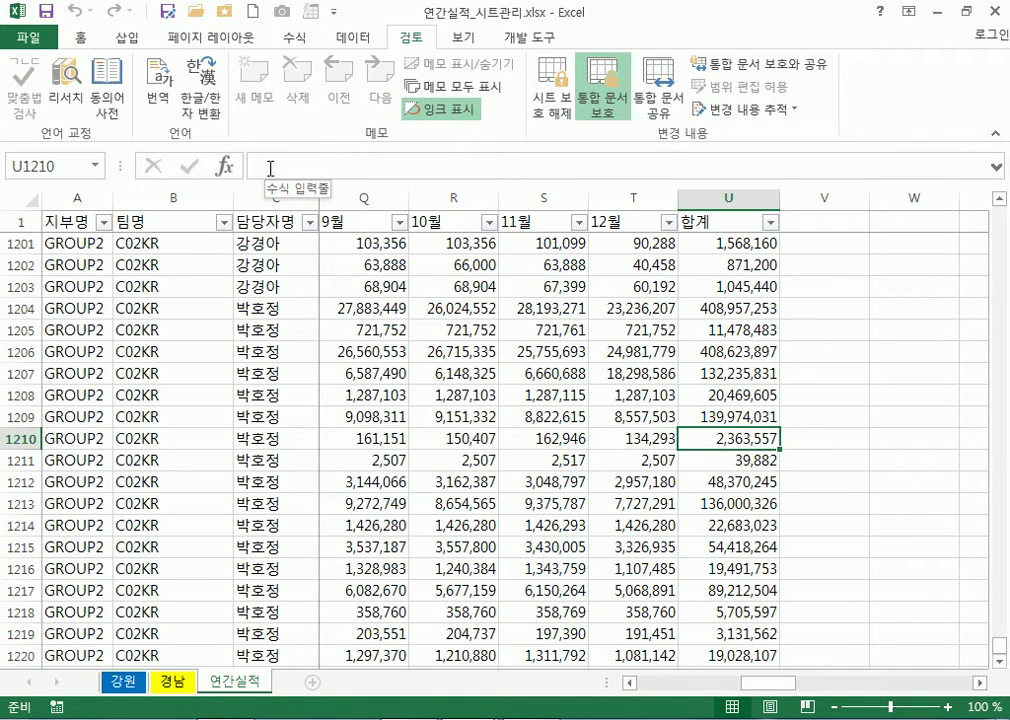
Unprotect the 연간실적 sheet, check U1204's visible formula, and open the File backstage
click(548, 120)
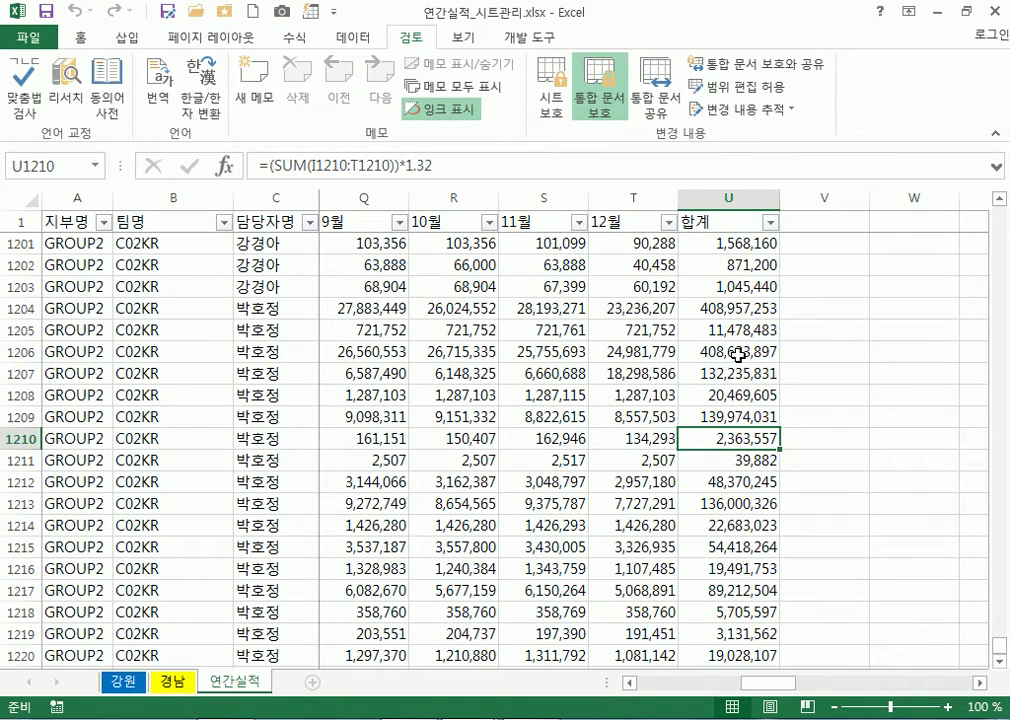
key(ctrl+1)
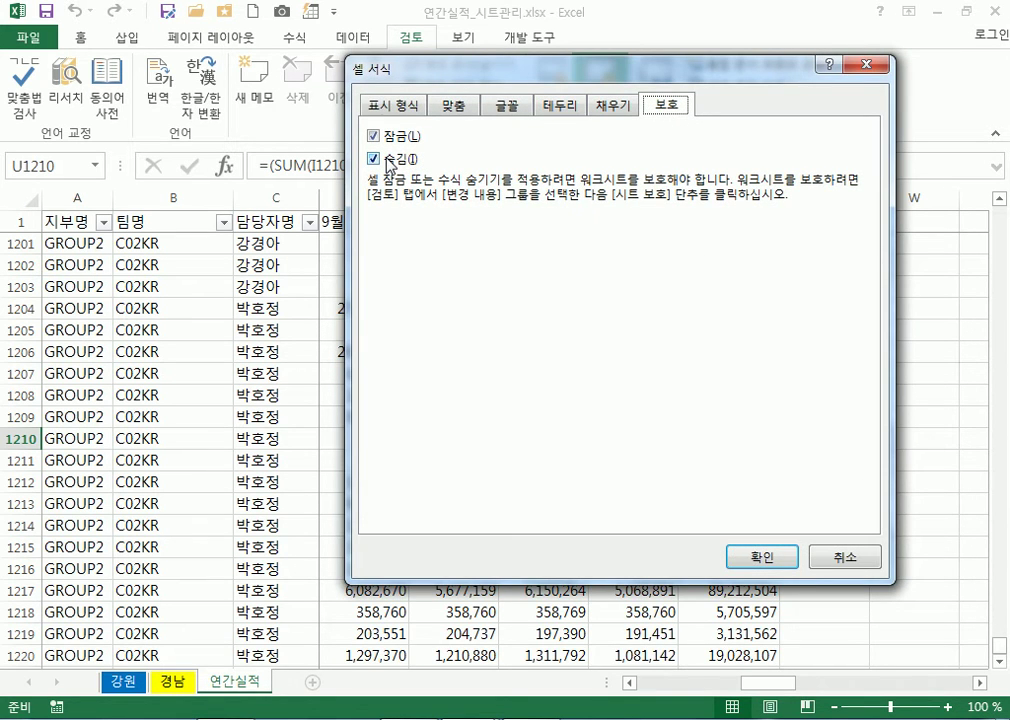
key(Return)
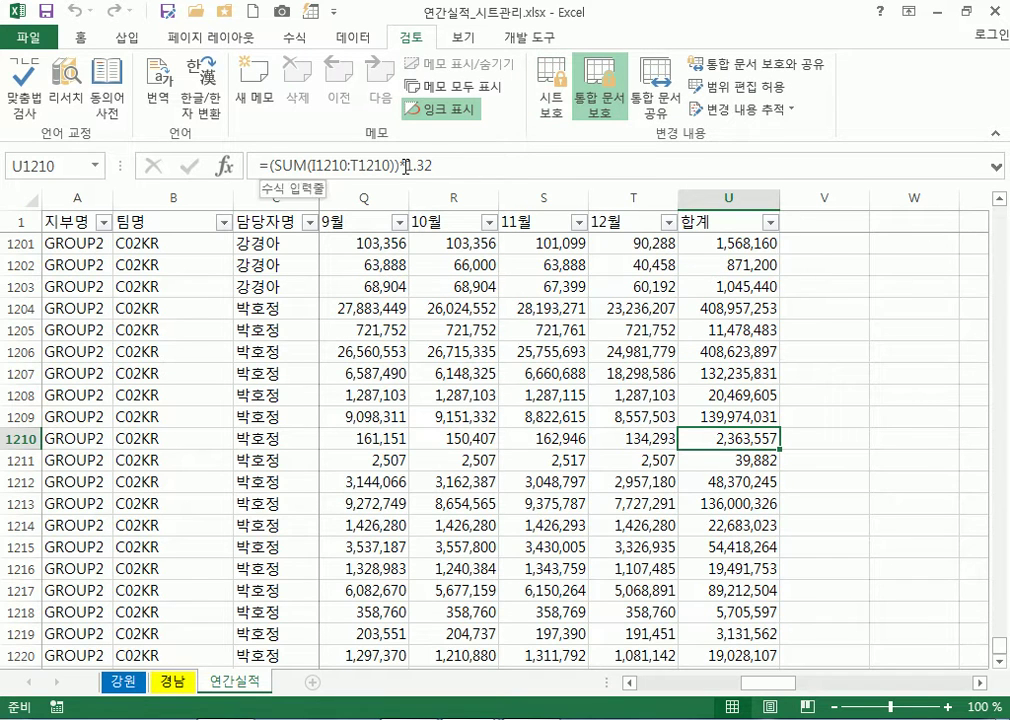
click(726, 308)
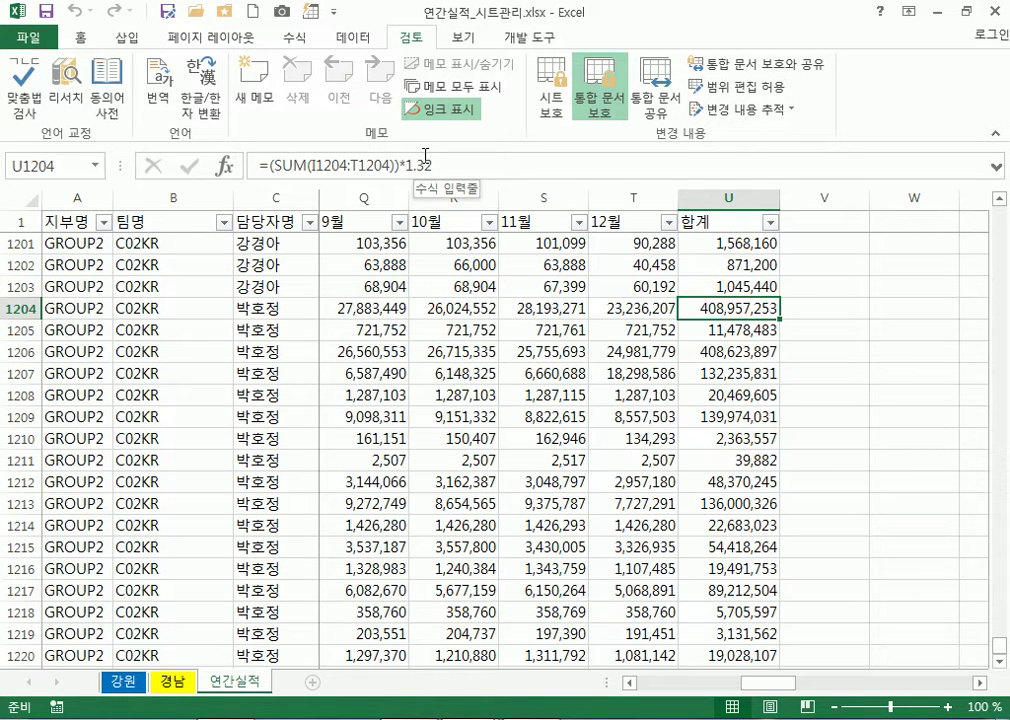
click(311, 316)
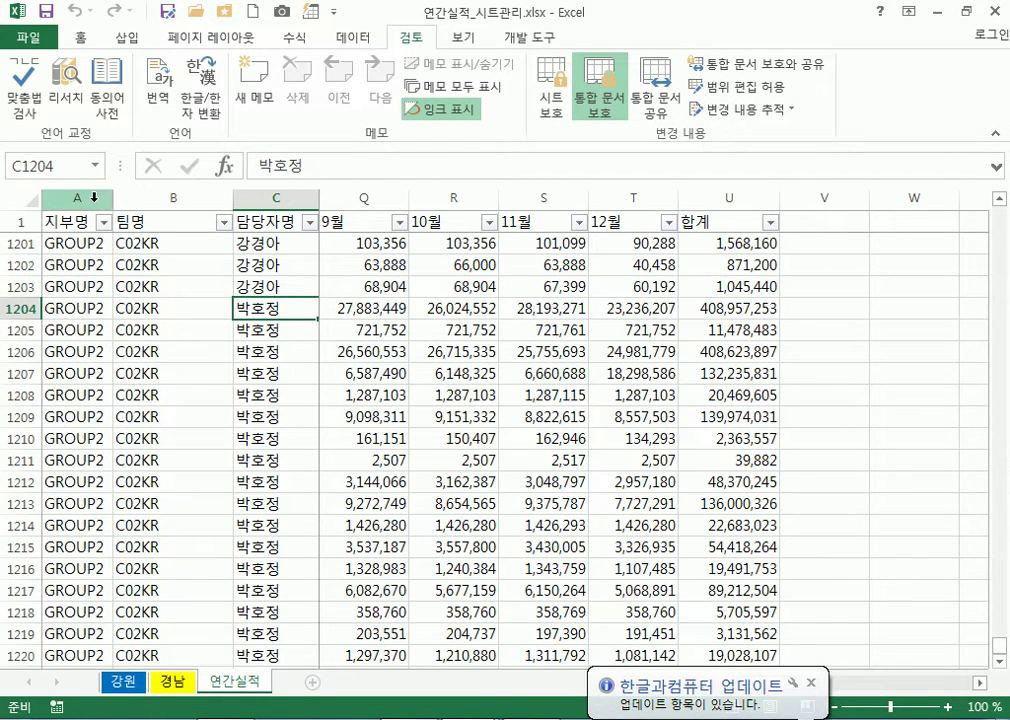
click(30, 37)
Browse to chapter 1 > section 4 > 예제파일 and open 경기지역매출_용지여백.xlsx
click(41, 159)
scroll(860, 600, down, 10)
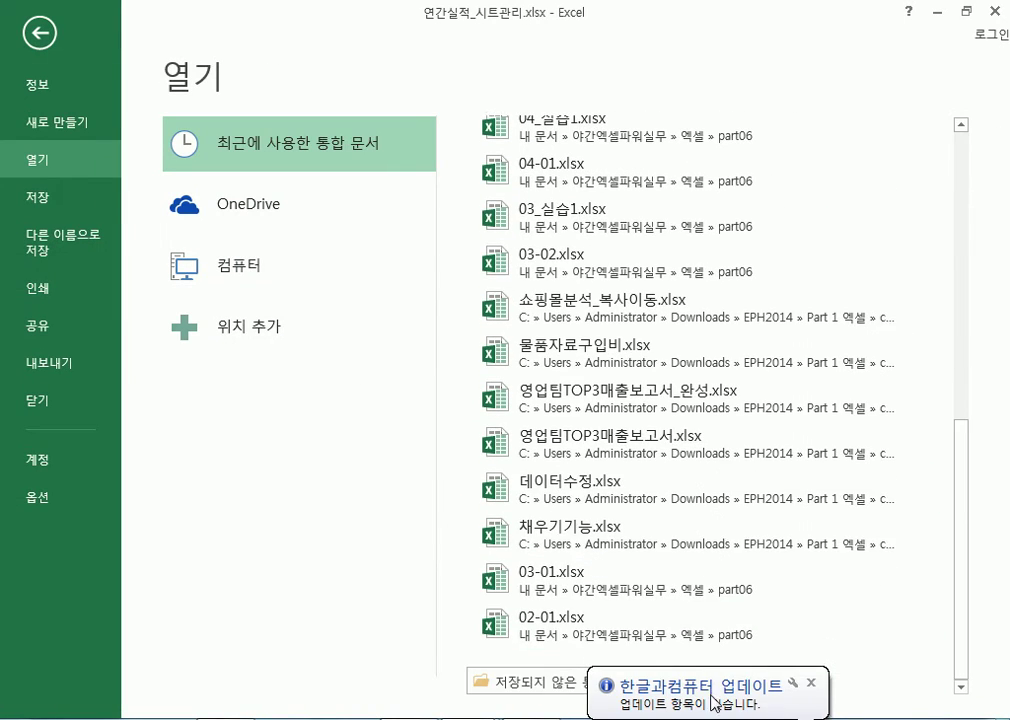
click(810, 683)
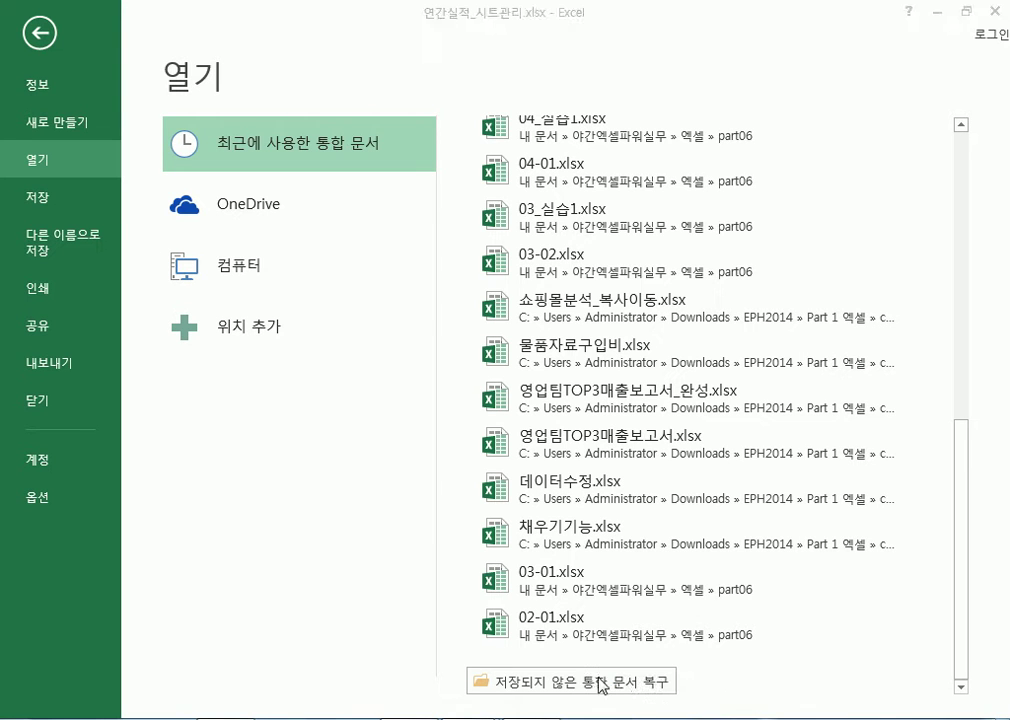
click(237, 277)
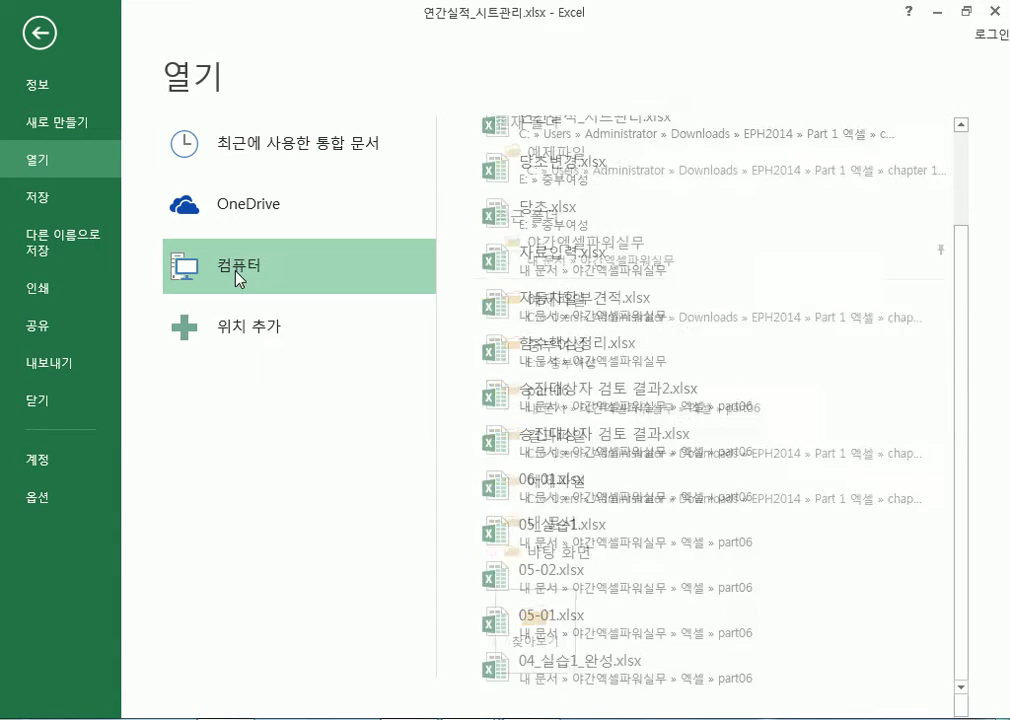
click(533, 625)
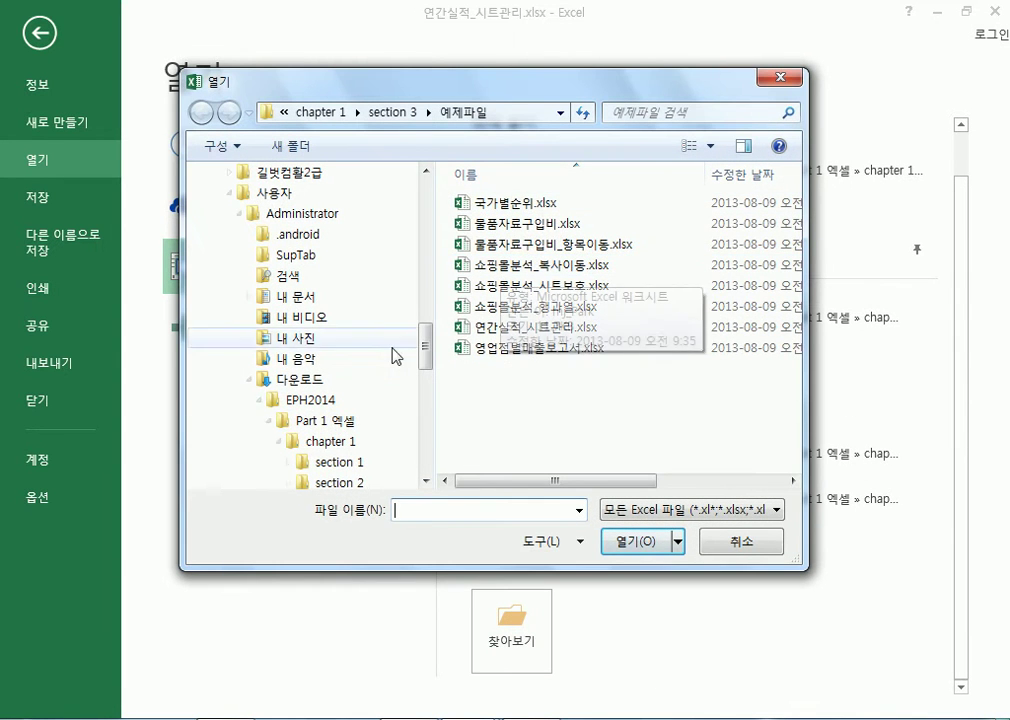
click(336, 483)
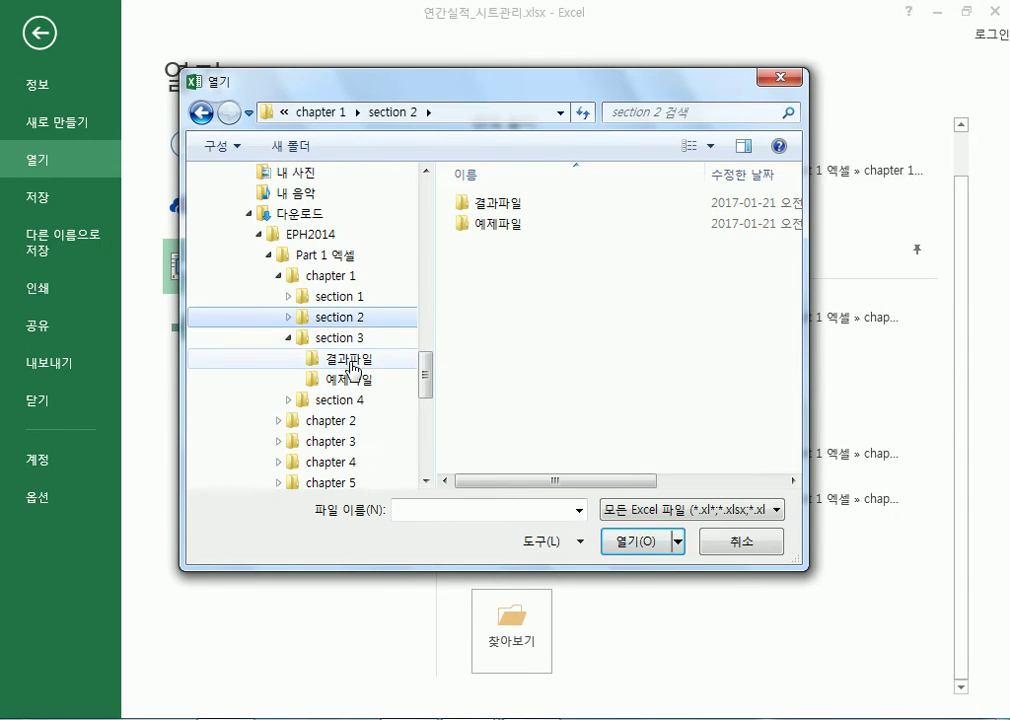
click(354, 400)
double_click(485, 226)
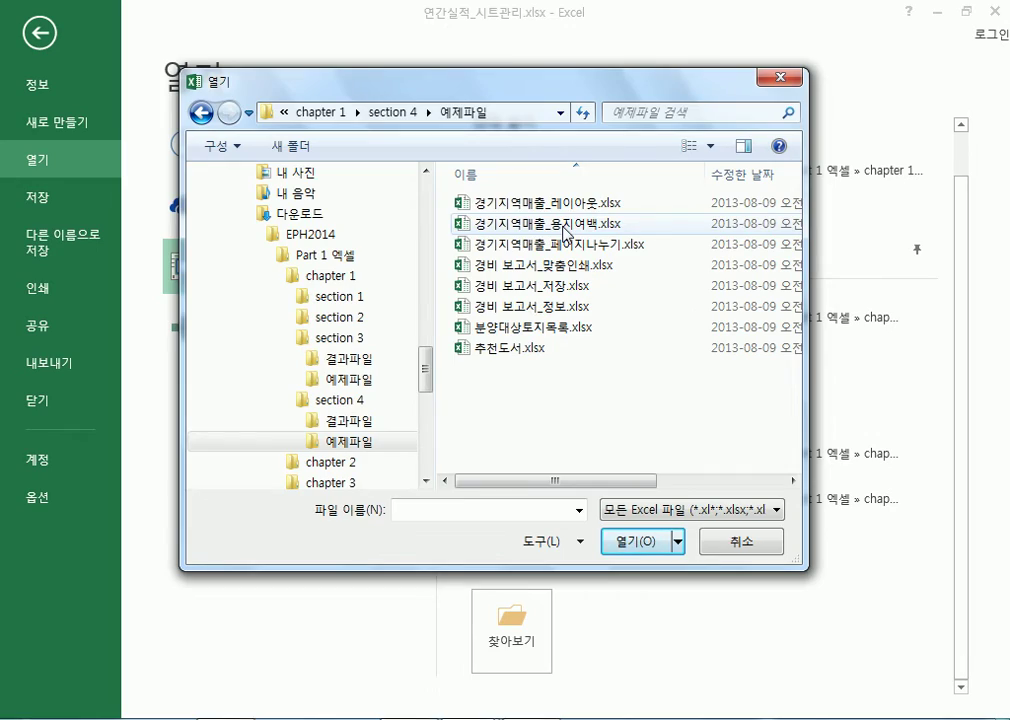
double_click(564, 232)
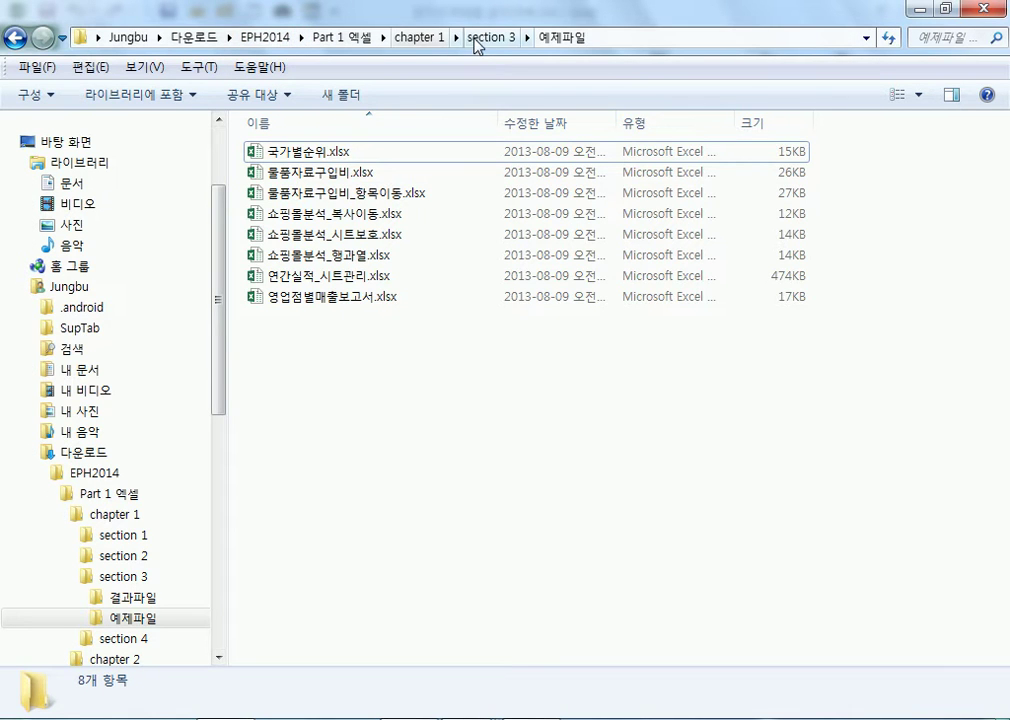
Navigate from chapter 1 into section 4 › 예제파일 and select 경기지역매출_용지여백.xlsx
click(416, 38)
double_click(306, 214)
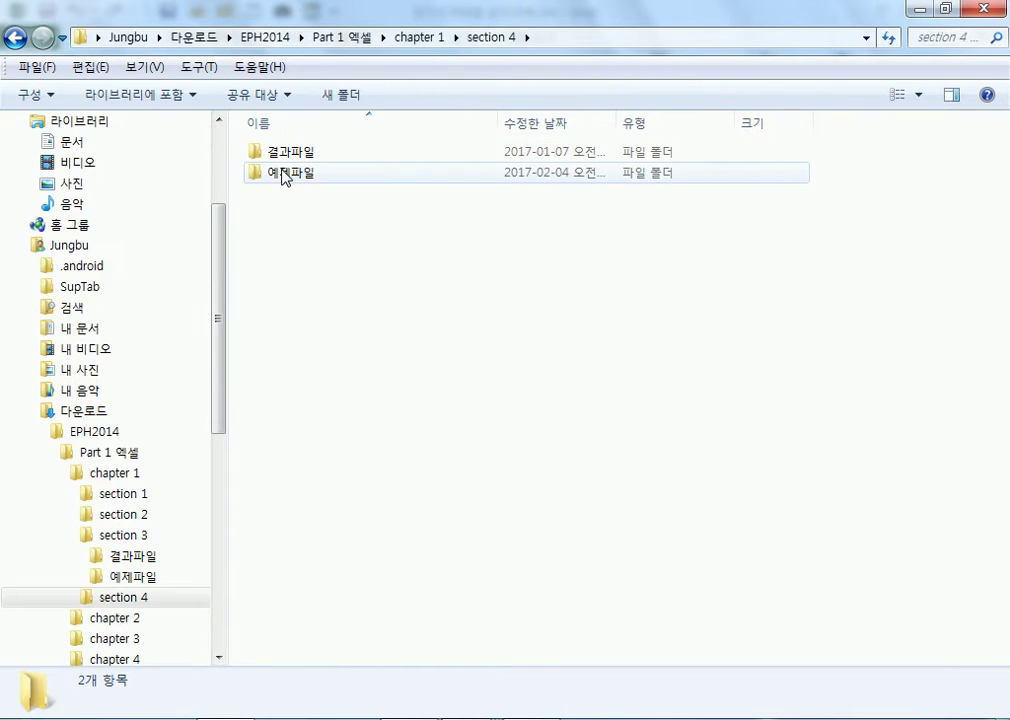
double_click(283, 177)
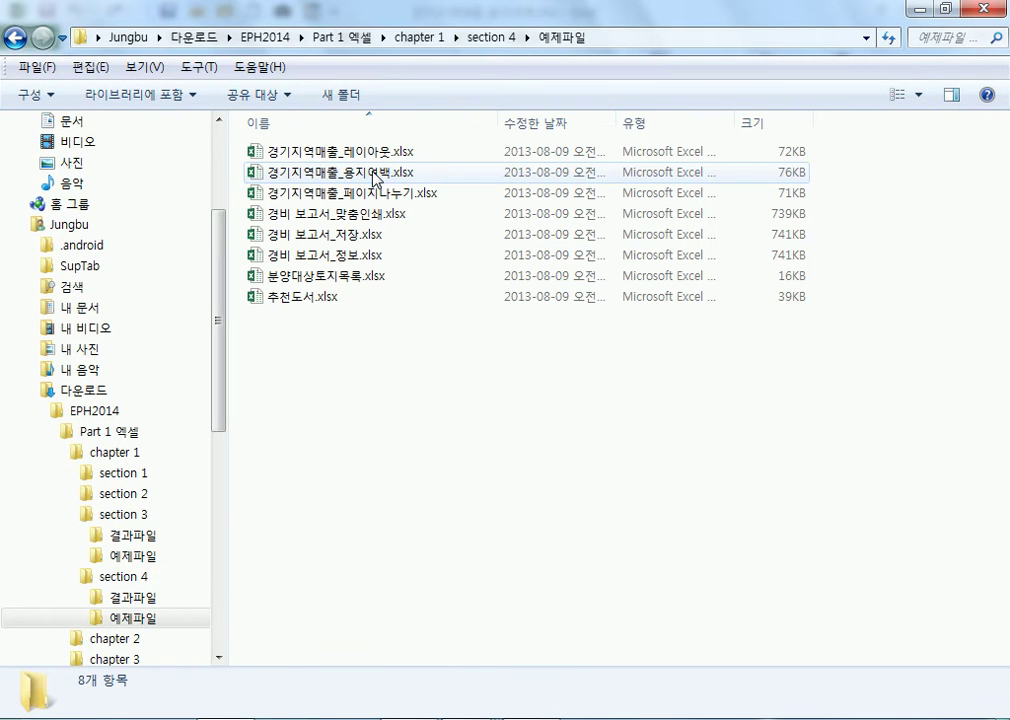
click(372, 173)
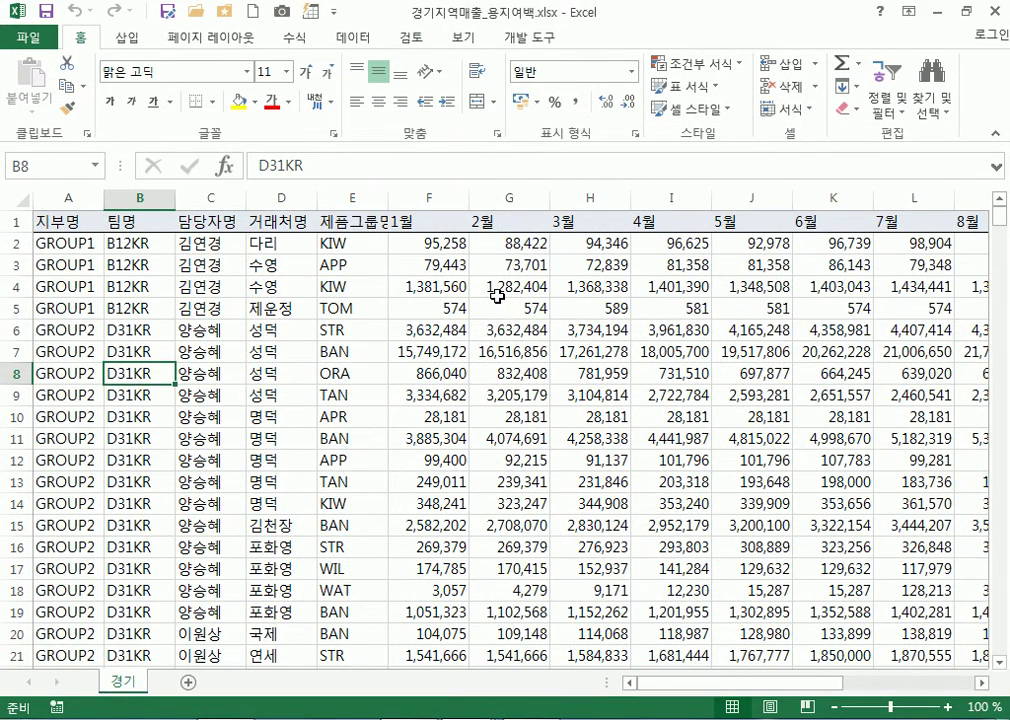
List the Computer folders on Excel's Open page and scroll through them
click(25, 37)
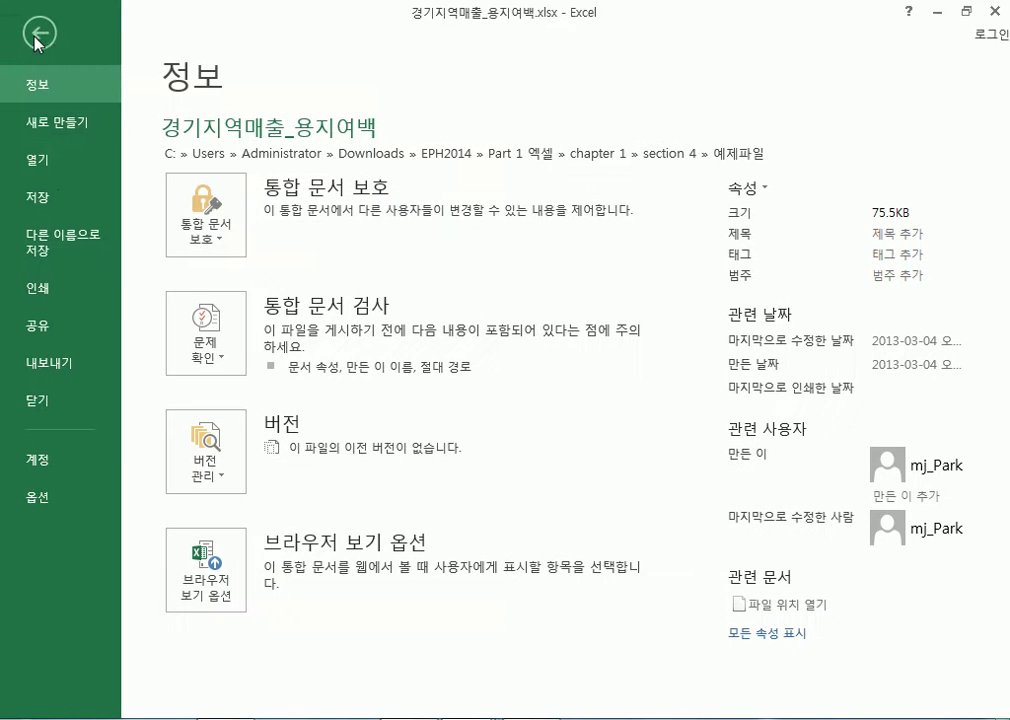
click(60, 160)
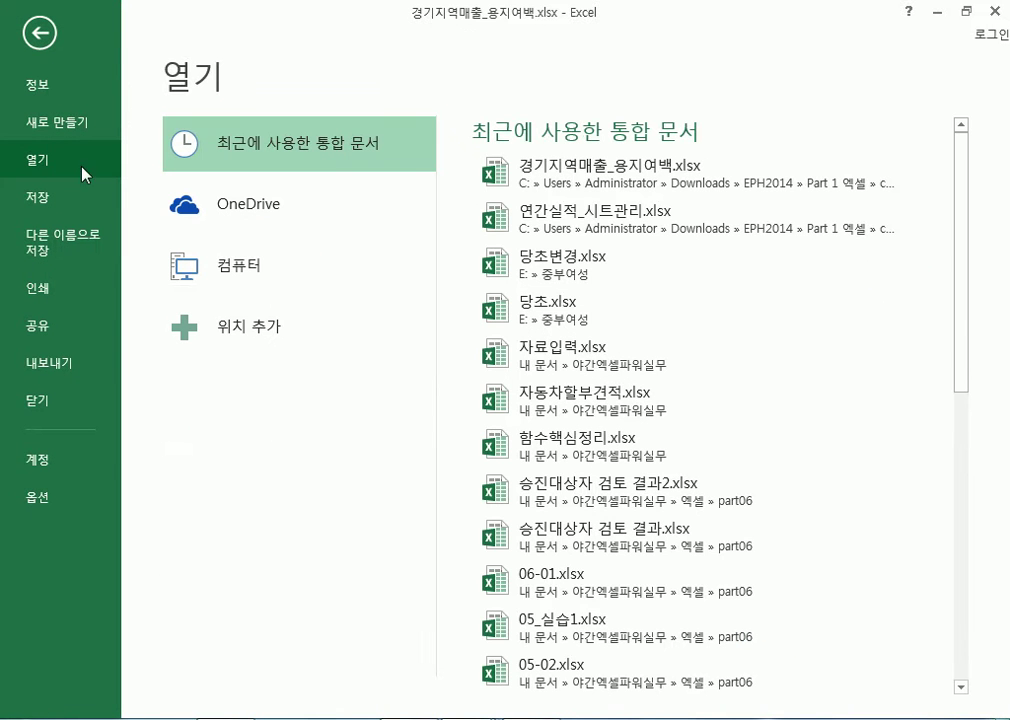
click(245, 274)
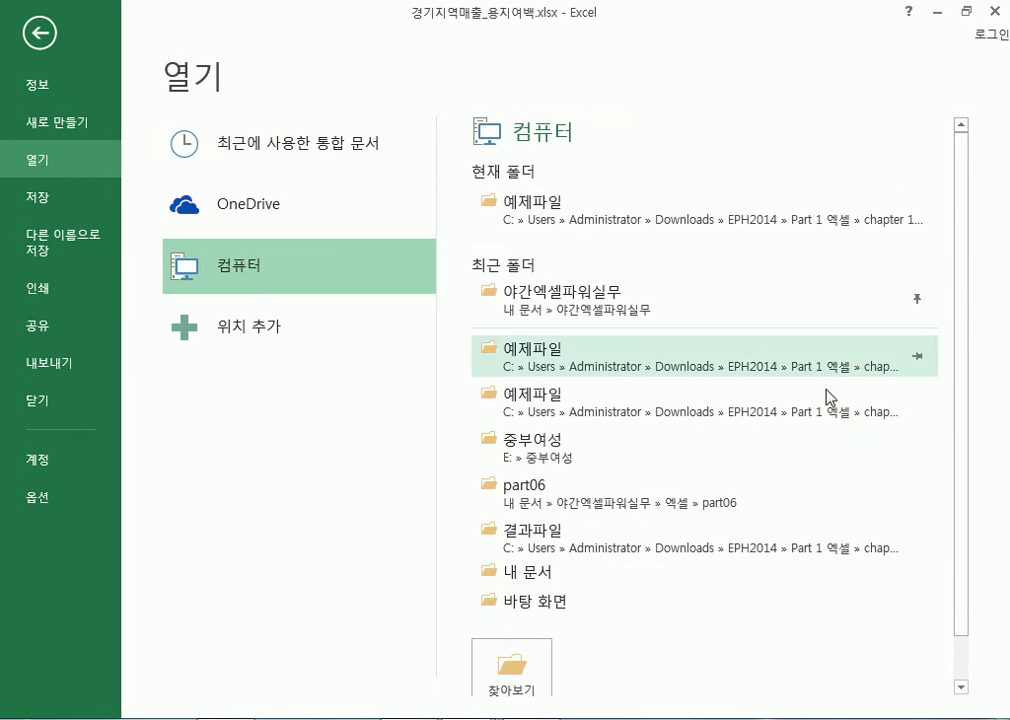
scroll(941, 585, down, 2)
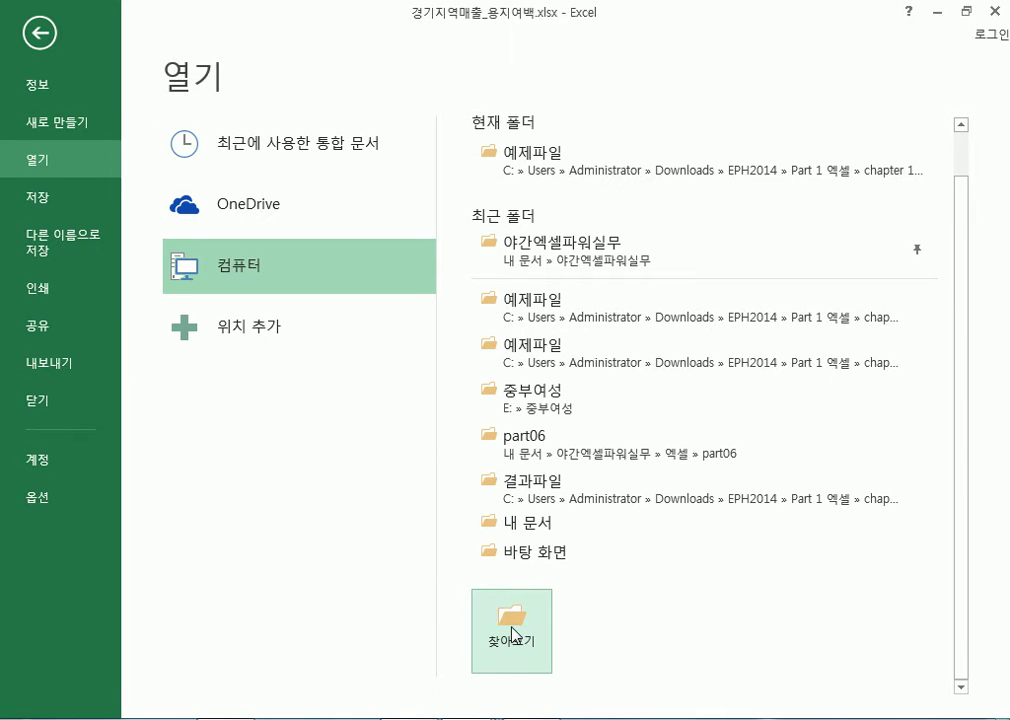
scroll(627, 498, up, 1)
scroll(627, 498, down, 1)
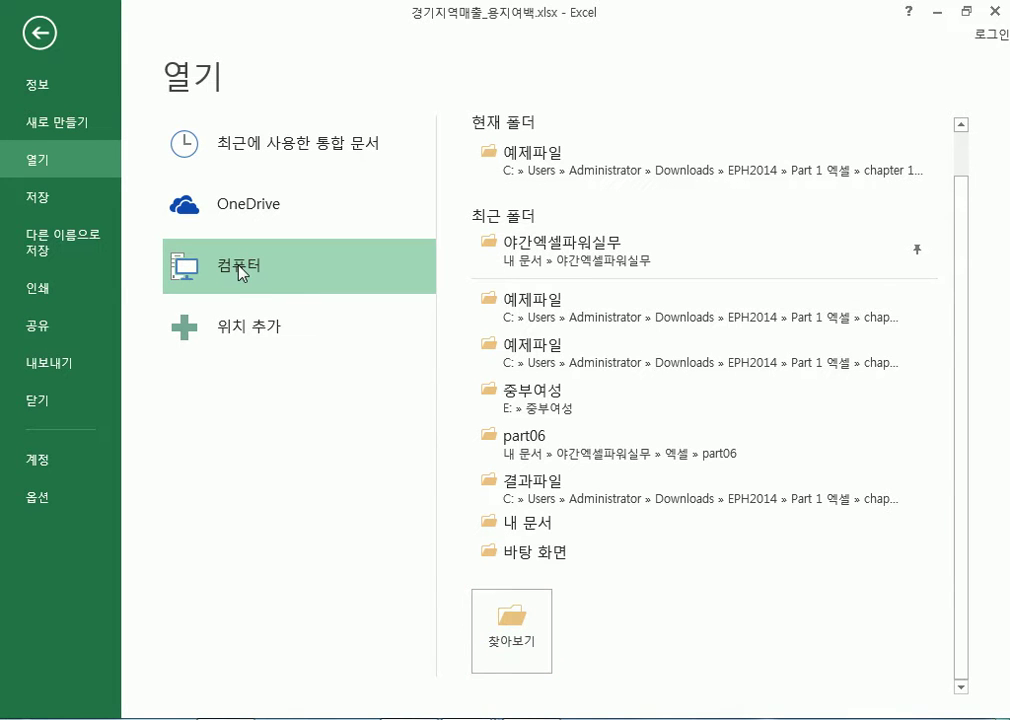
scroll(610, 252, up, 1)
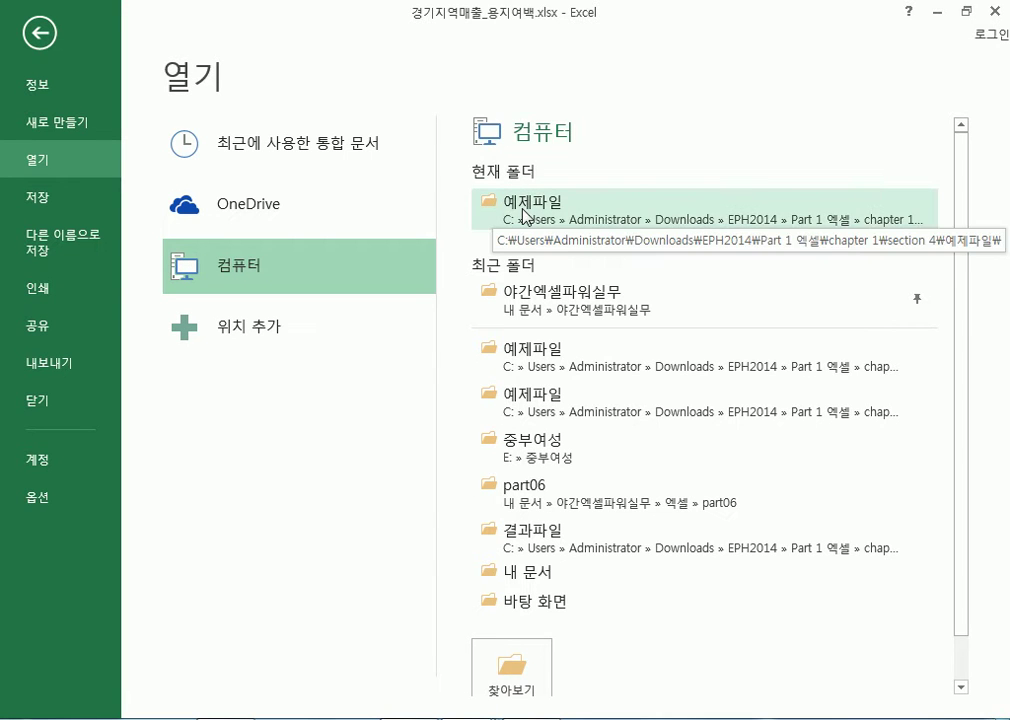
scroll(524, 216, down, 1)
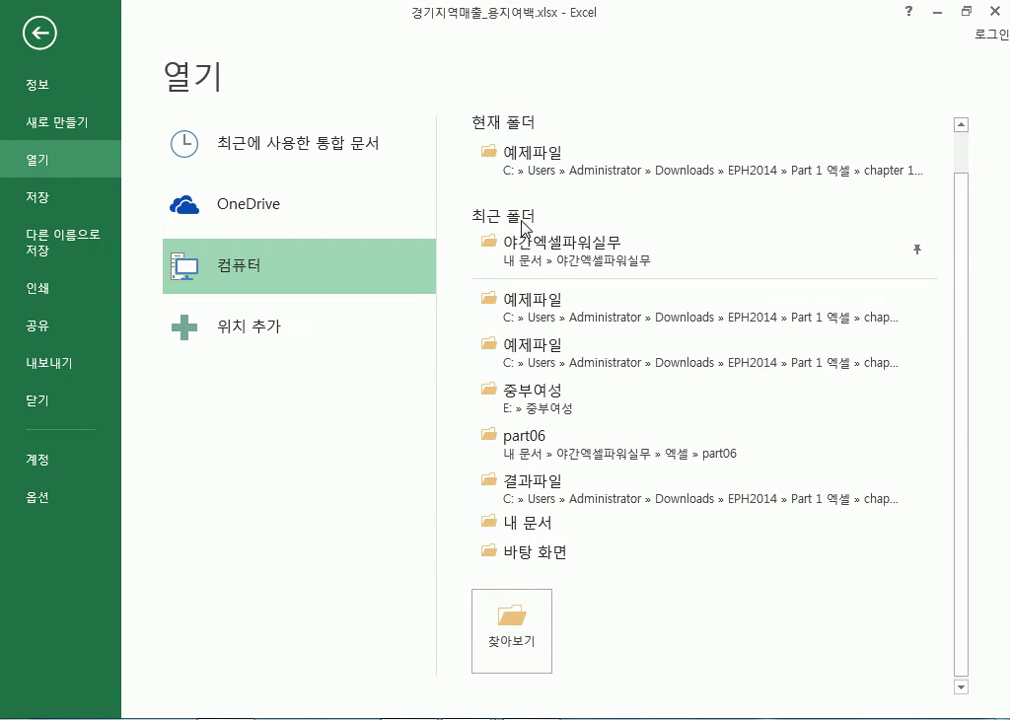
Browse the computer's drives in the Open dialog, cancel it, and return to the 경기 sheet
click(513, 622)
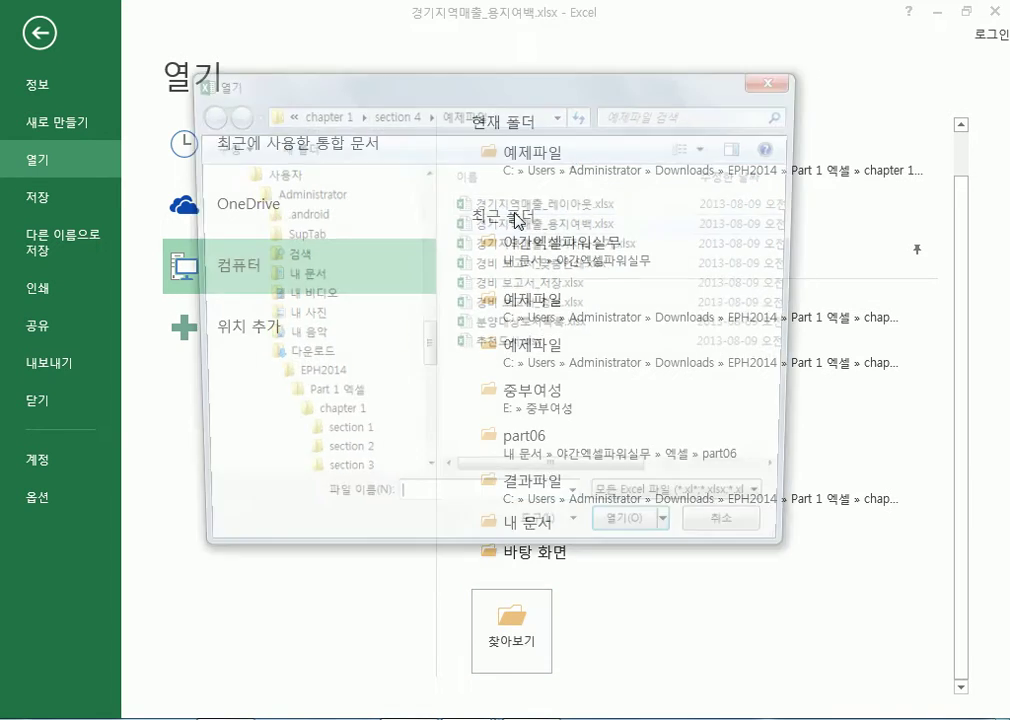
drag(422, 347, 451, 286)
click(259, 275)
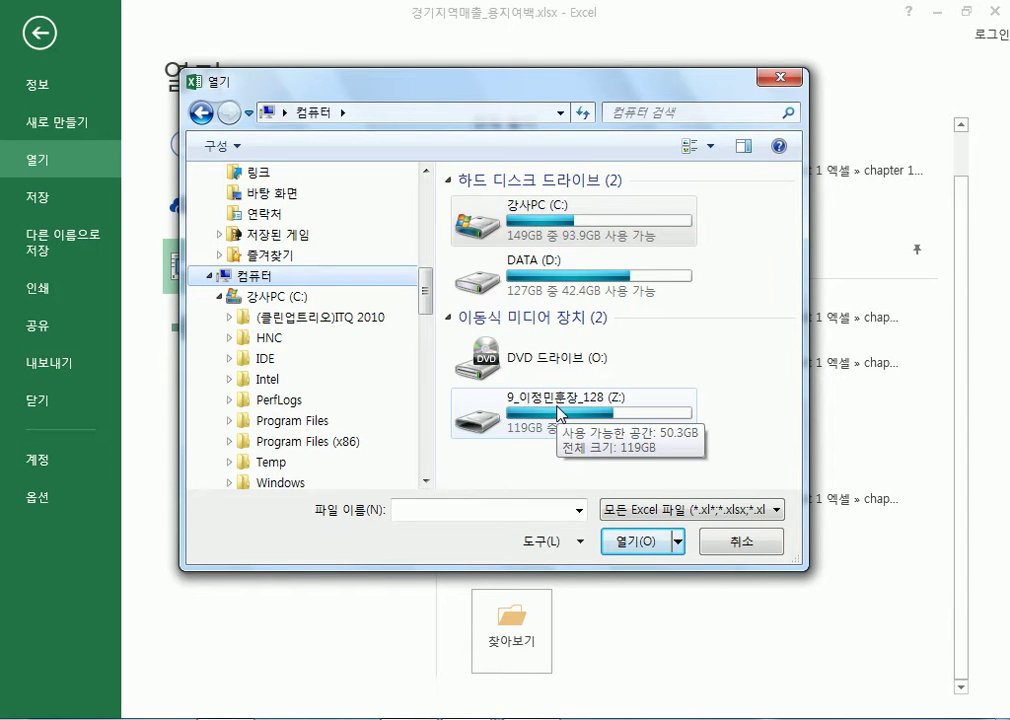
click(757, 544)
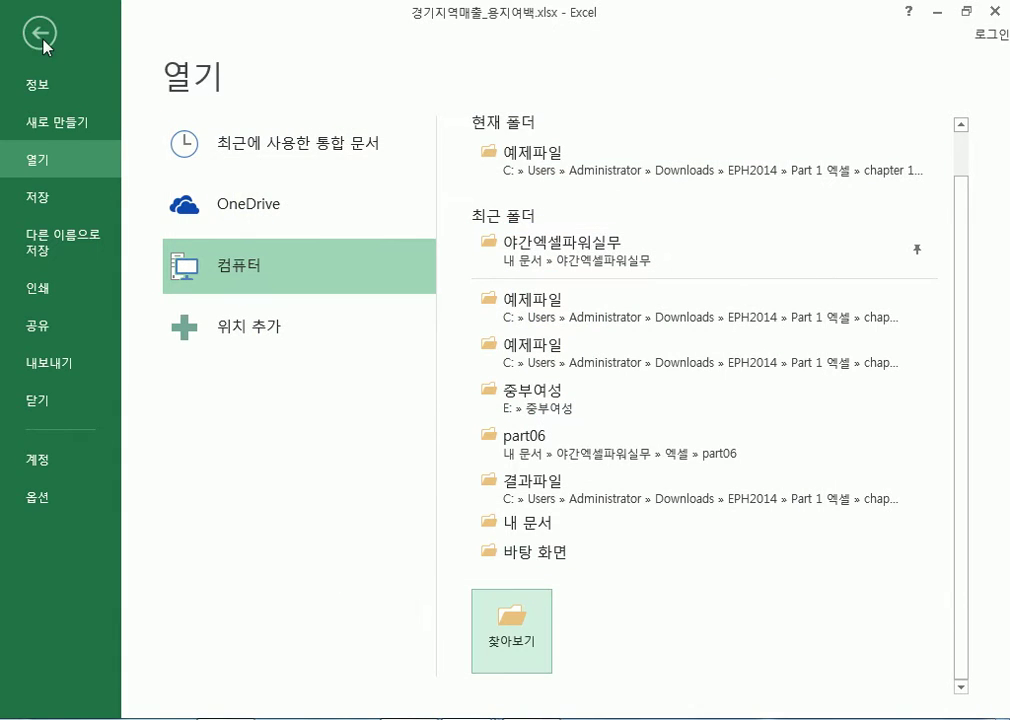
click(38, 34)
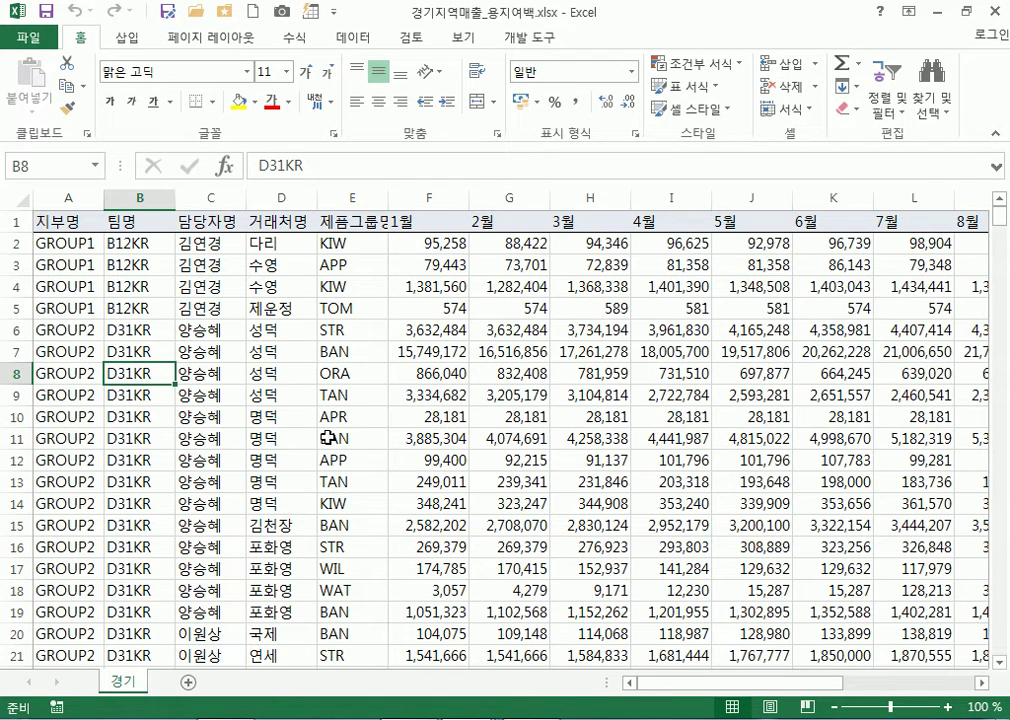
Select cell C7 and bring up the Print page with the sheet's preview
click(192, 352)
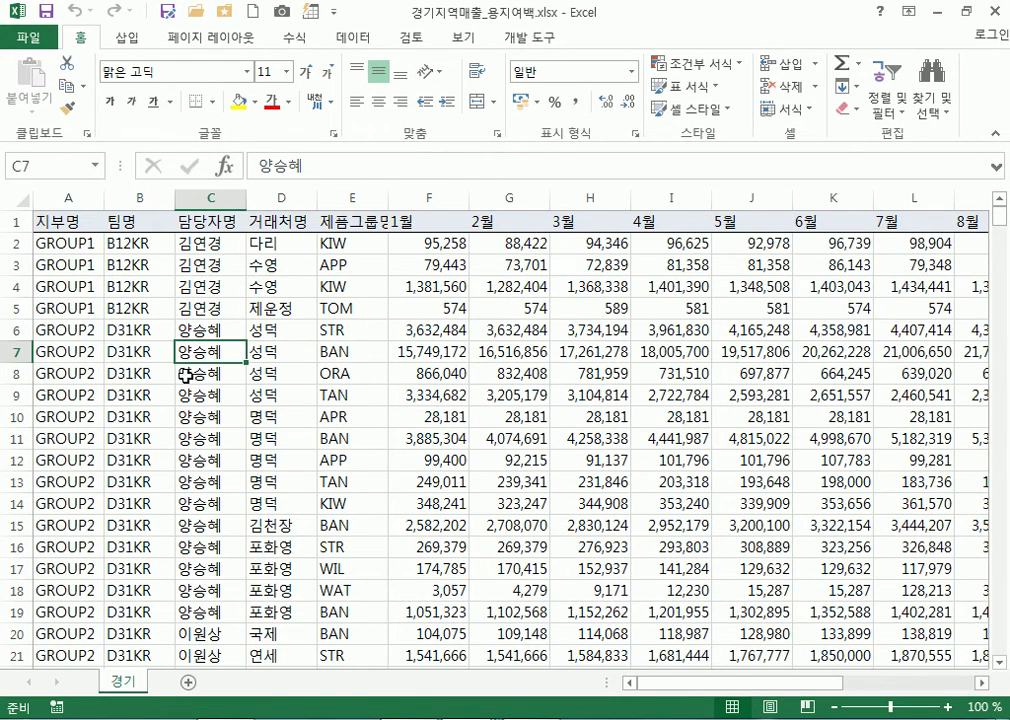
scroll(191, 373, down, 5)
scroll(192, 373, up, 5)
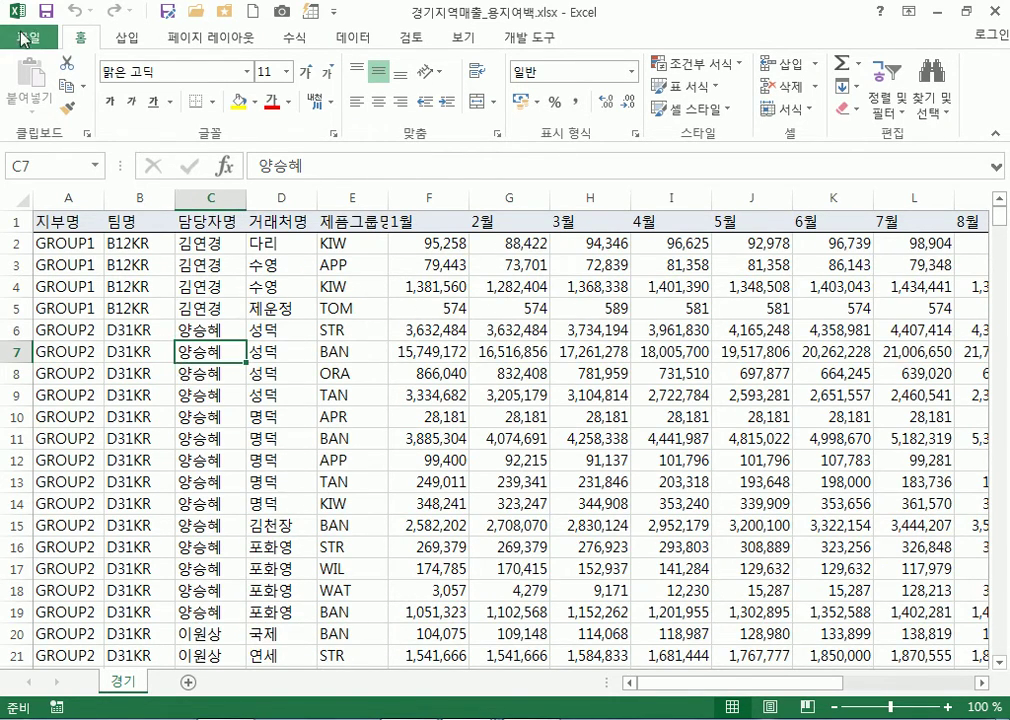
click(28, 38)
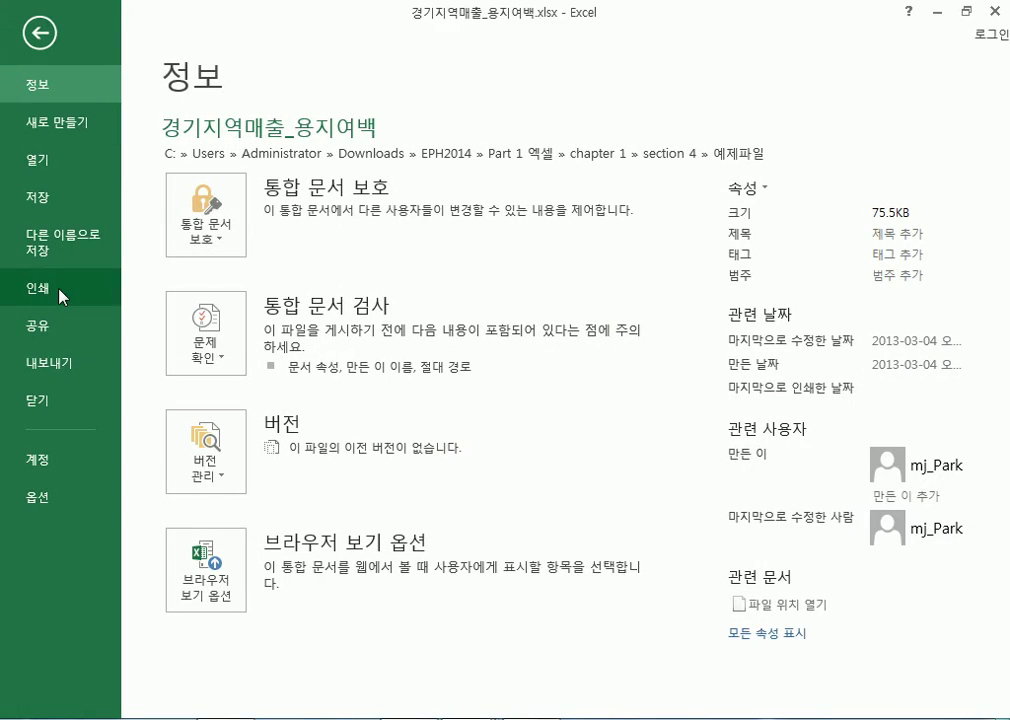
click(36, 30)
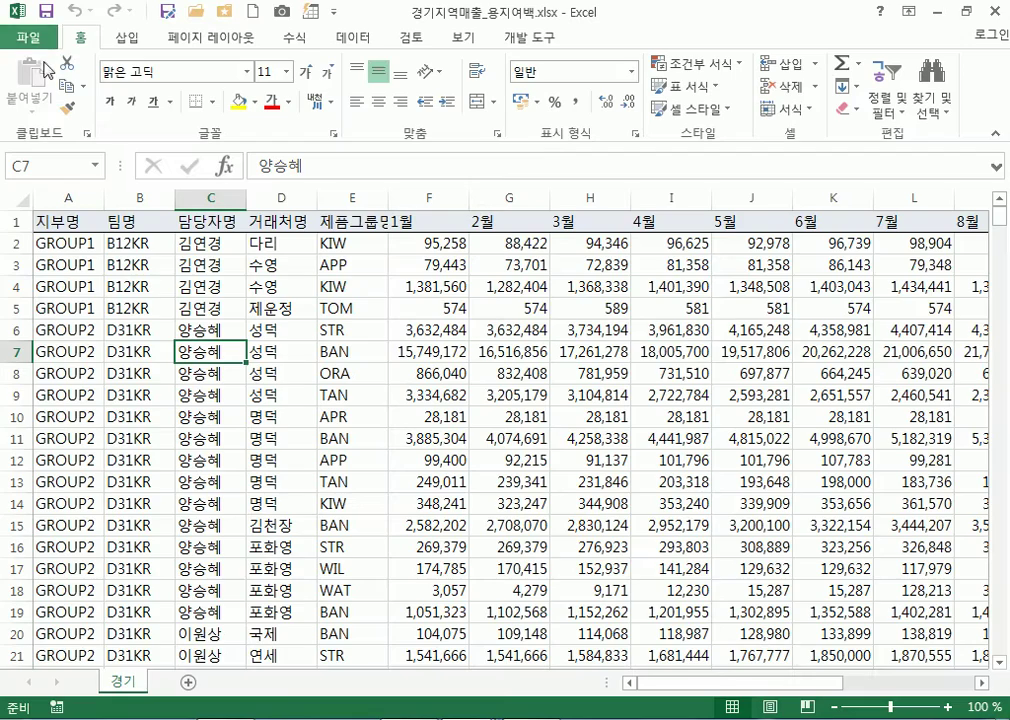
click(29, 42)
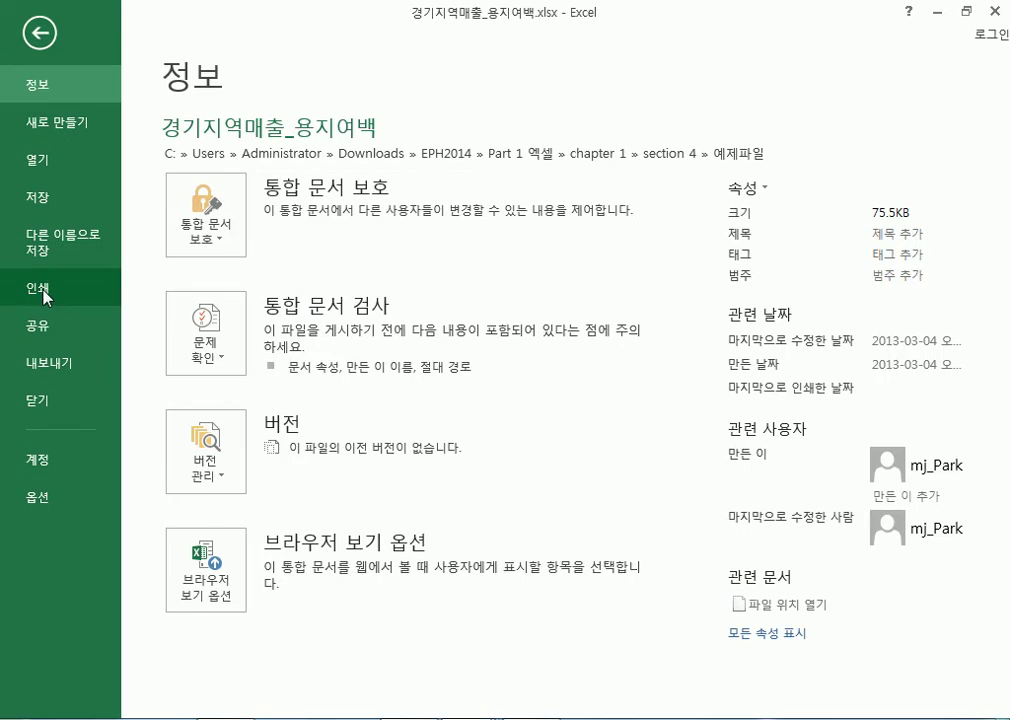
click(40, 290)
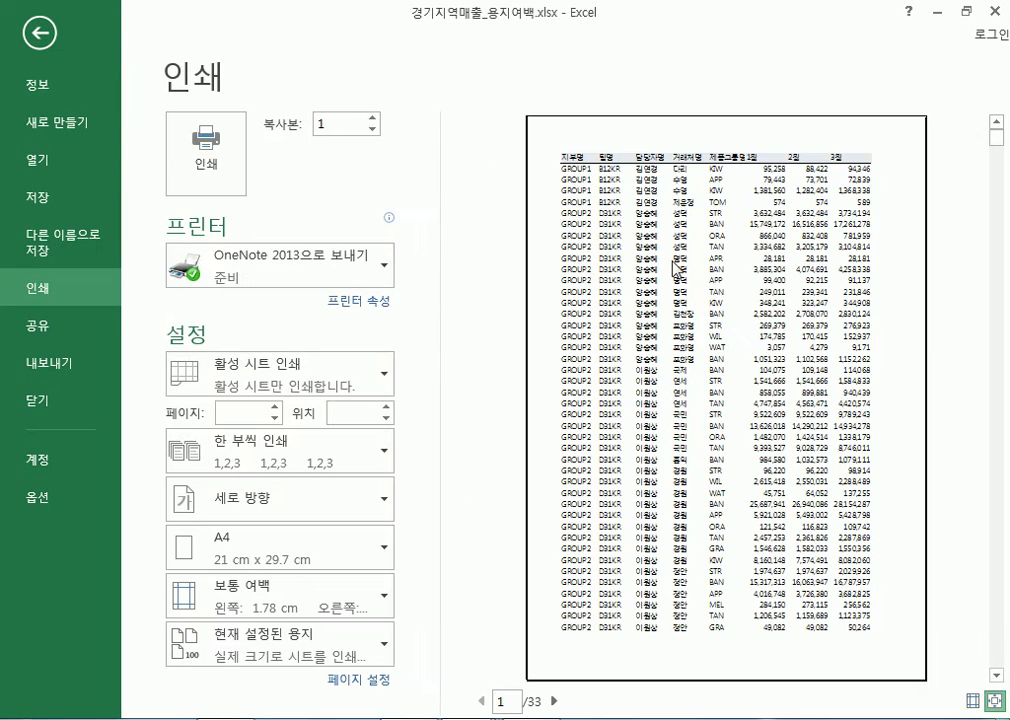
Scroll down and back up through the first preview page
scroll(805, 435, down, 9)
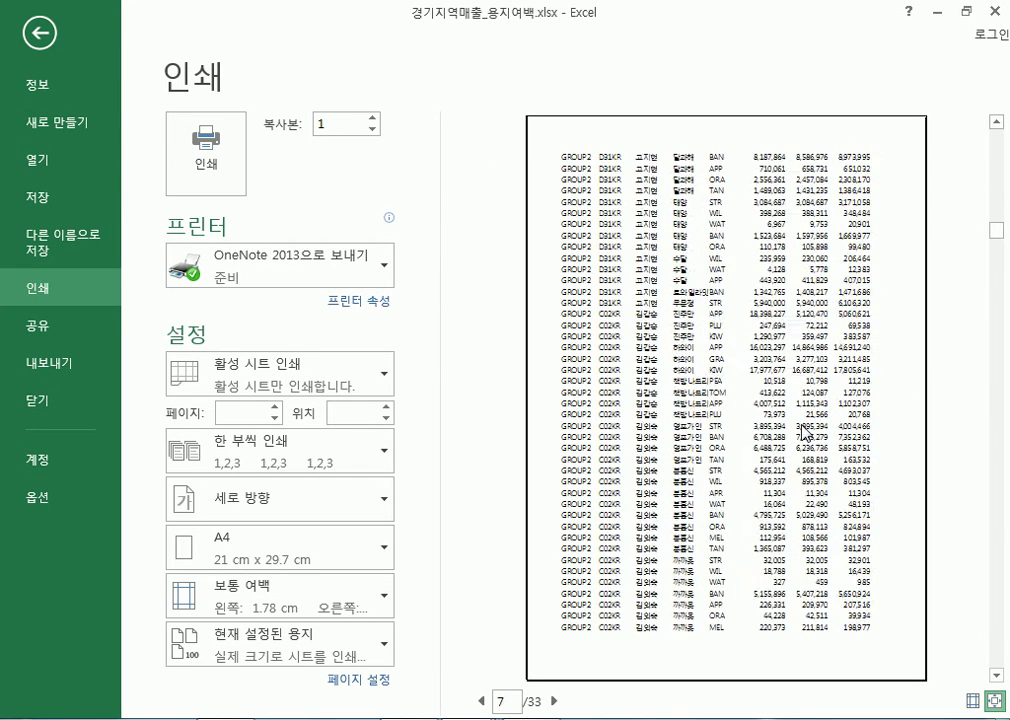
scroll(805, 435, down, 14)
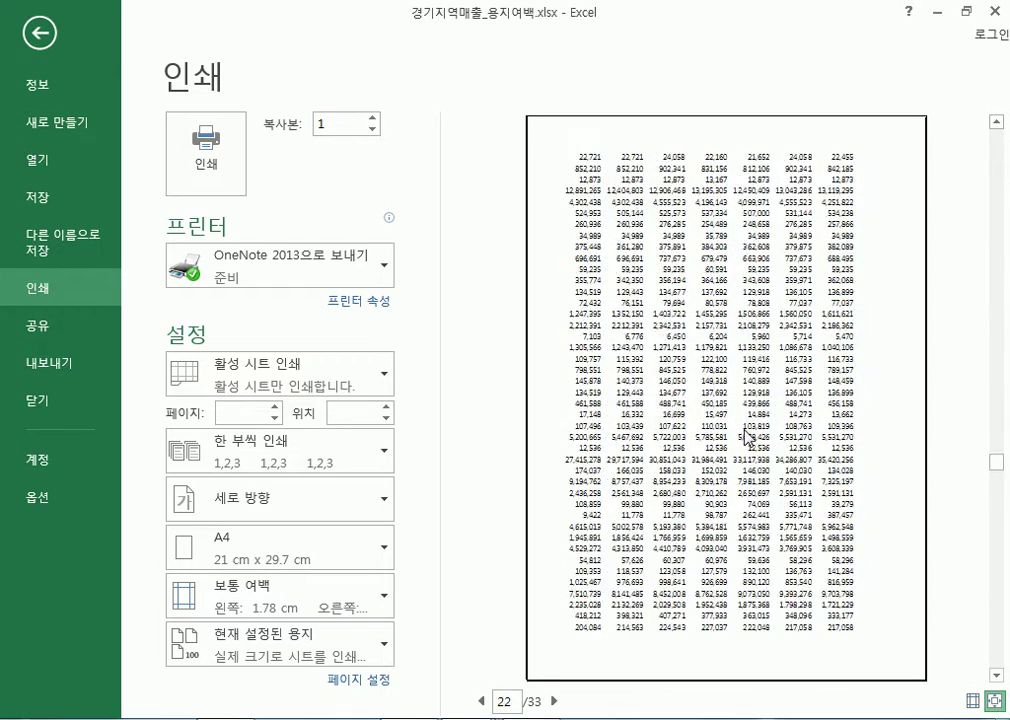
scroll(745, 432, down, 8)
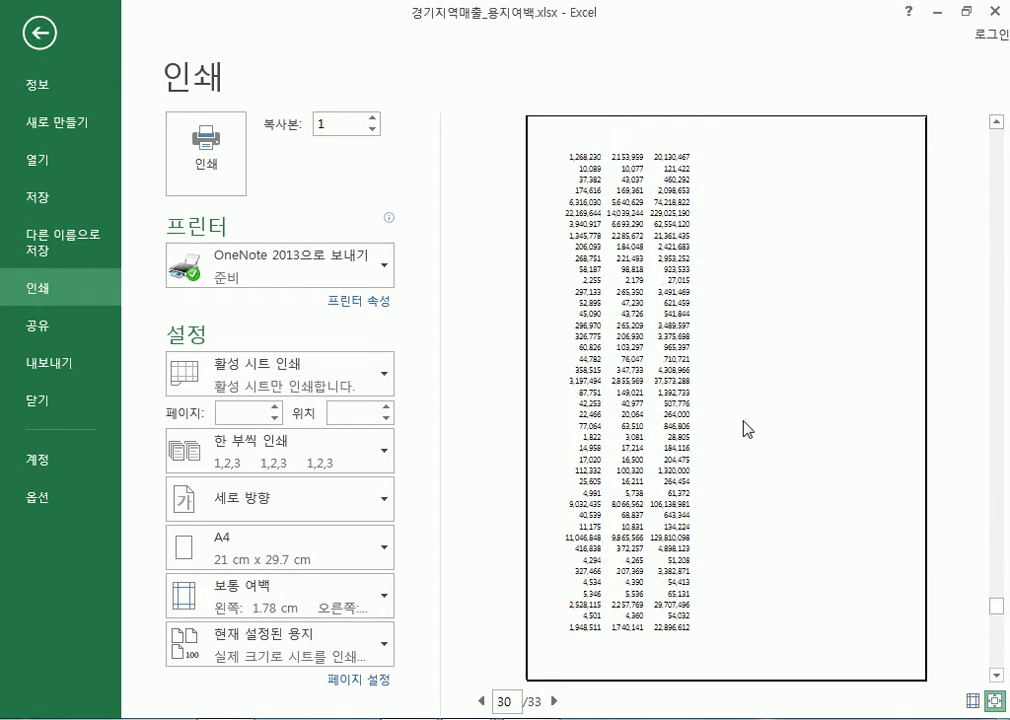
scroll(575, 640, down, 1)
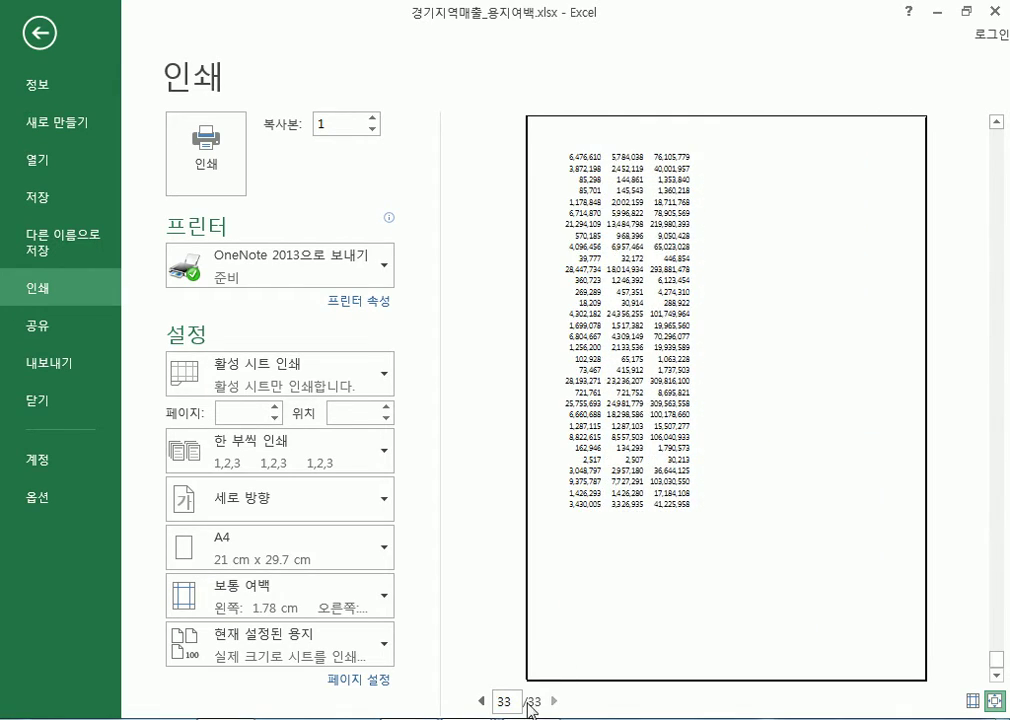
scroll(635, 560, up, 9)
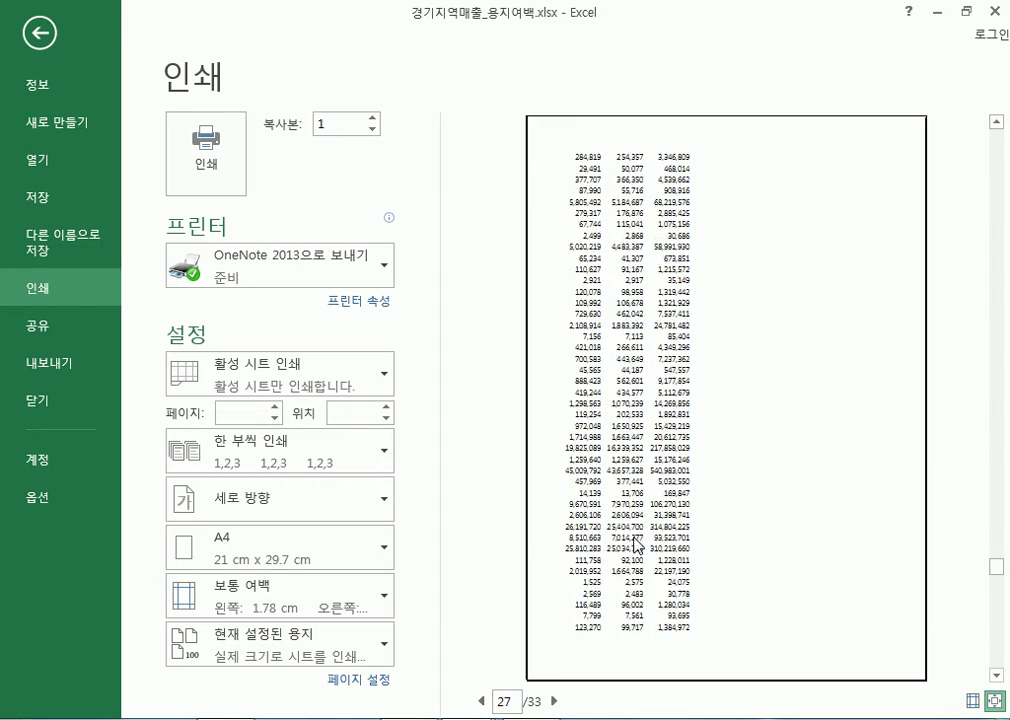
scroll(632, 537, up, 8)
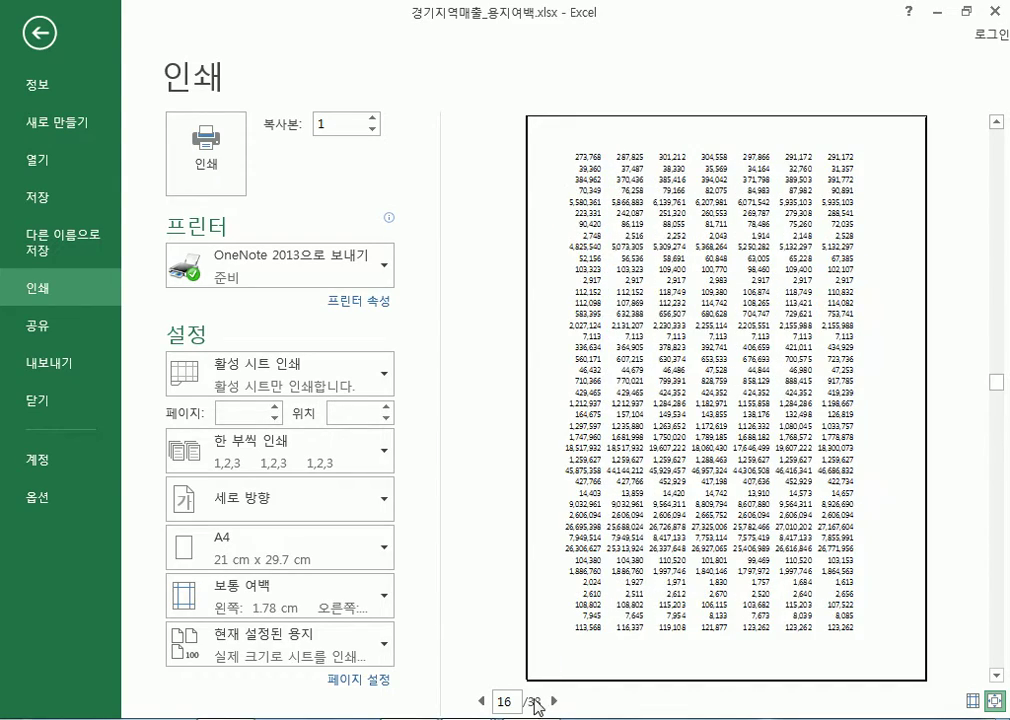
scroll(716, 478, up, 2)
scroll(714, 477, up, 10)
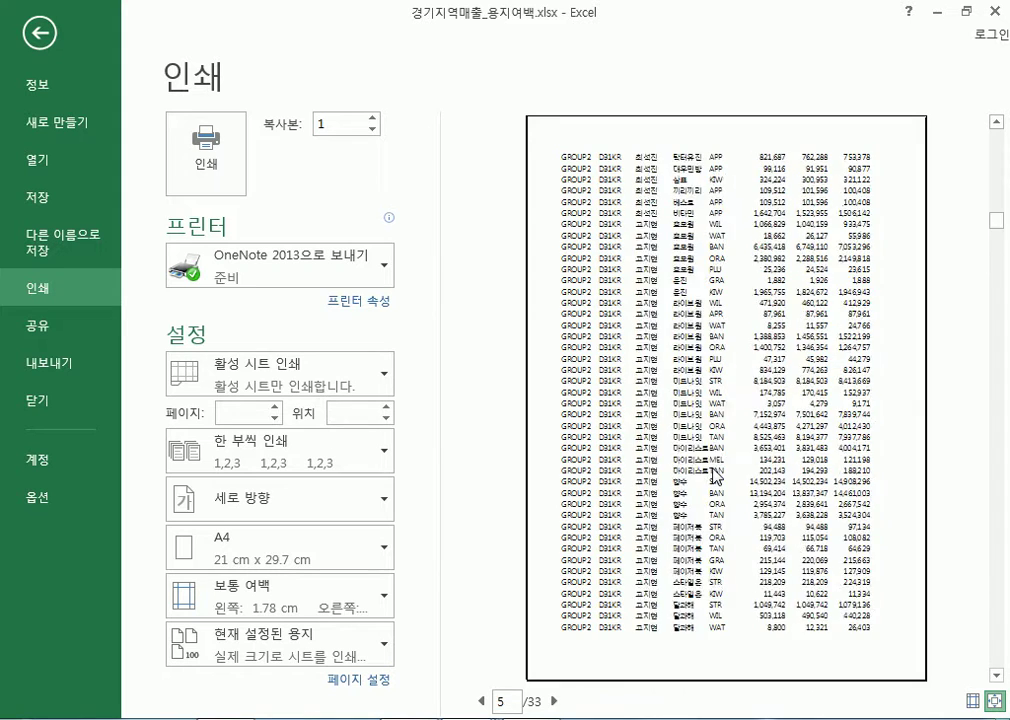
click(517, 150)
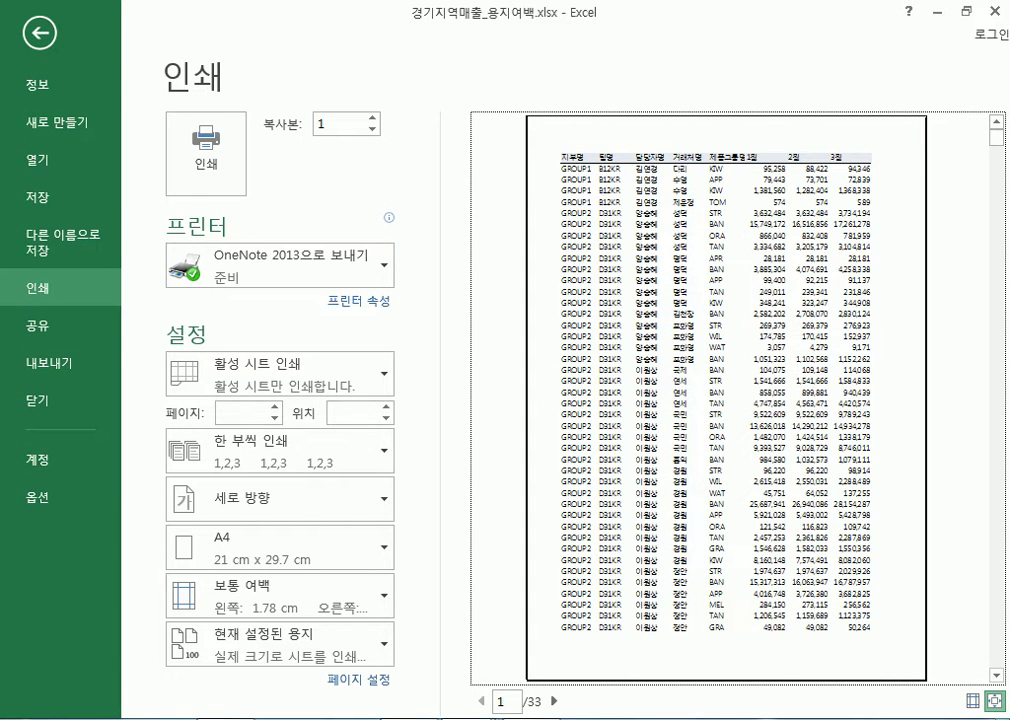
Advance the preview page by page from page 2 onward through the 33 pages
click(555, 701)
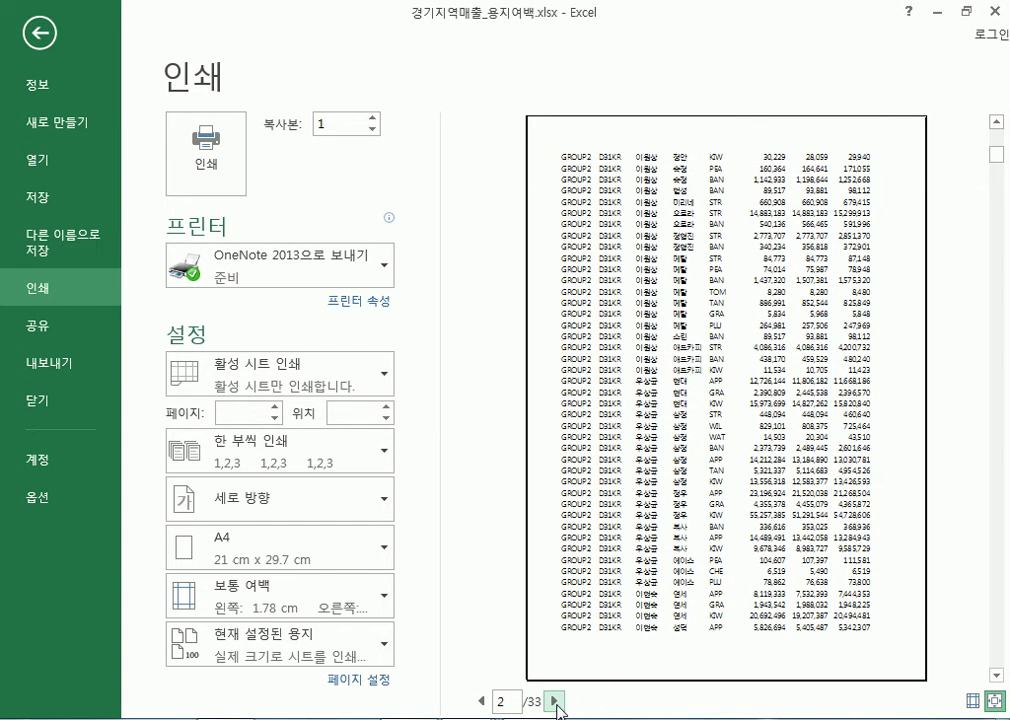
click(555, 701)
click(555, 701)
click(555, 701)
click(555, 701)
click(555, 701)
click(555, 701)
click(555, 701)
click(555, 701)
click(555, 701)
drag(996, 300, 998, 135)
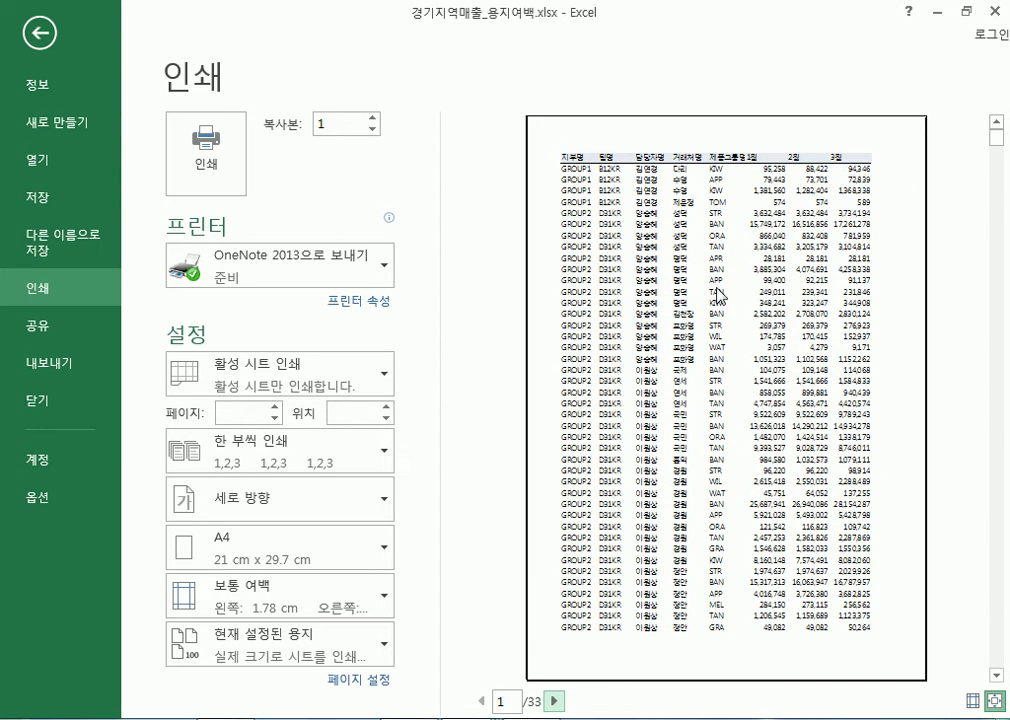
scroll(716, 295, down, 1)
scroll(713, 250, up, 1)
scroll(829, 228, down, 1)
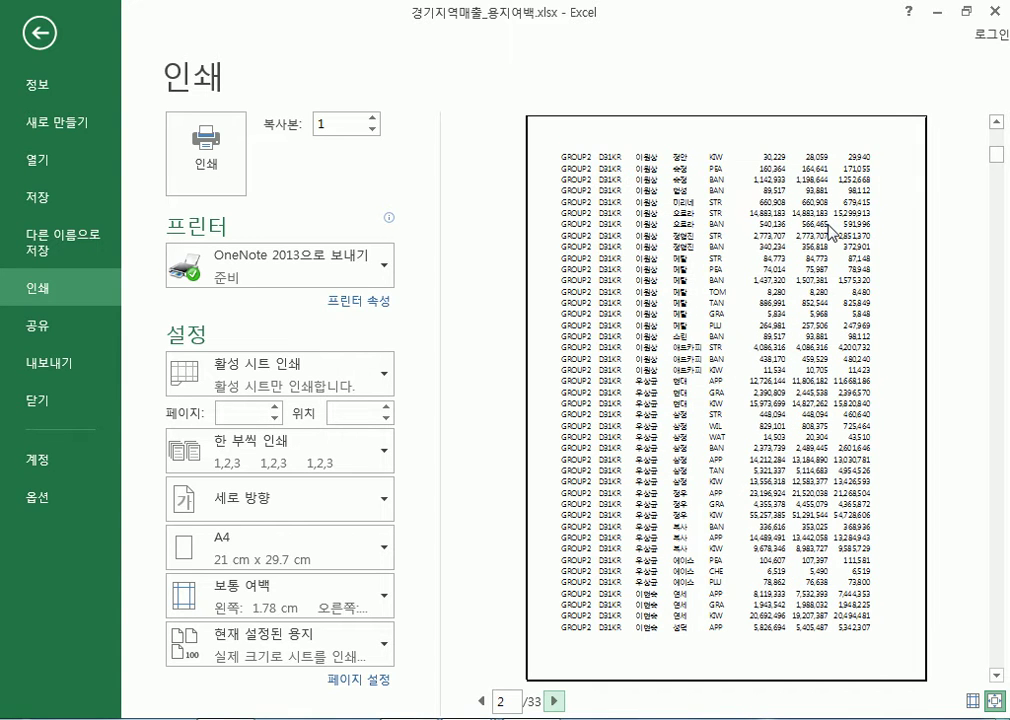
Leave the Print preview with Esc and scroll the 경기 sheet back to row 1
scroll(657, 183, up, 1)
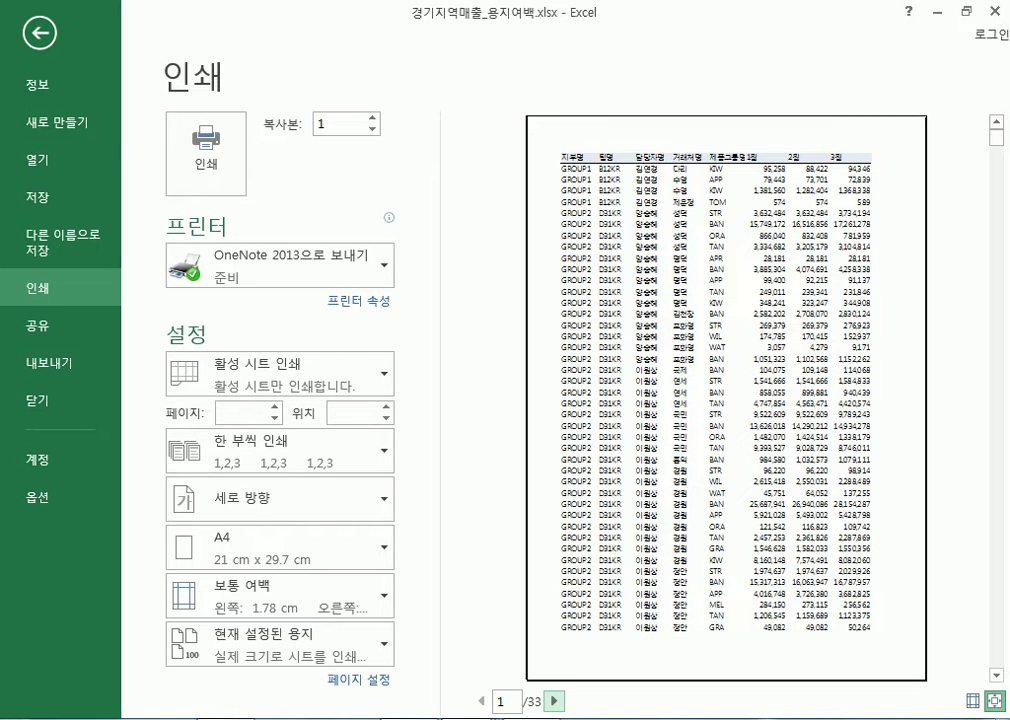
mouse_move(409, 718)
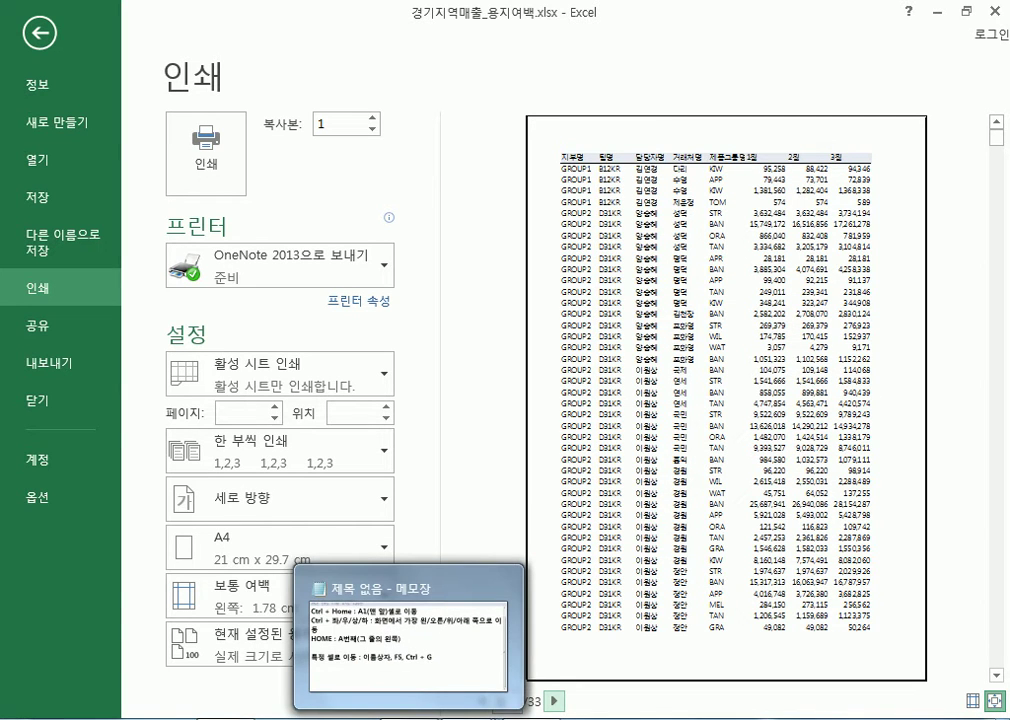
click(488, 433)
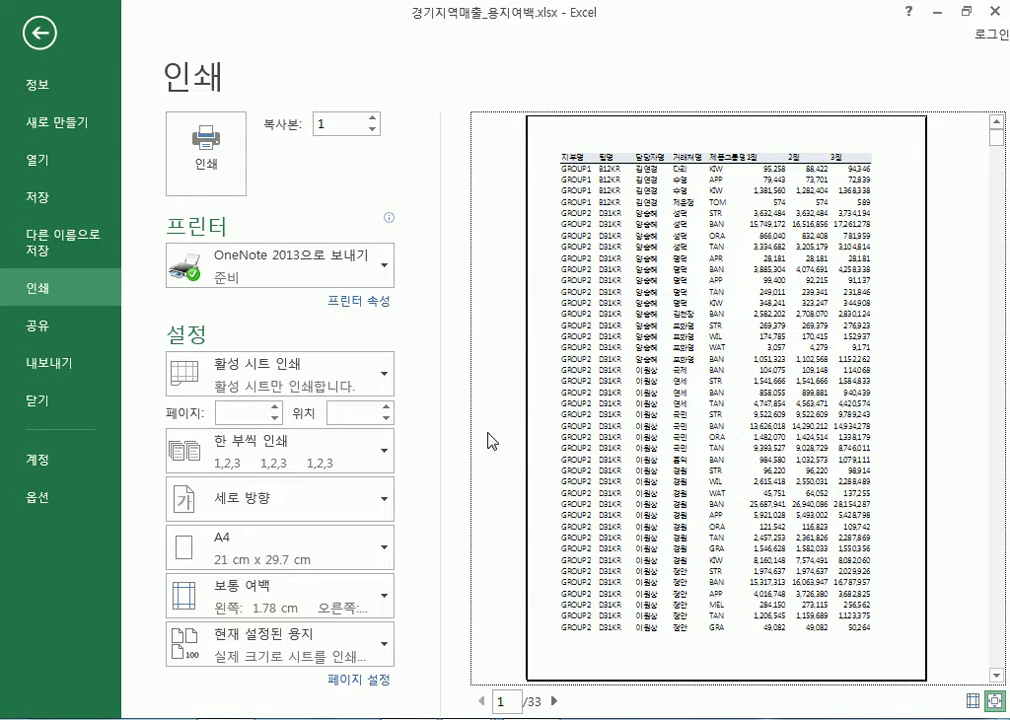
key(Escape)
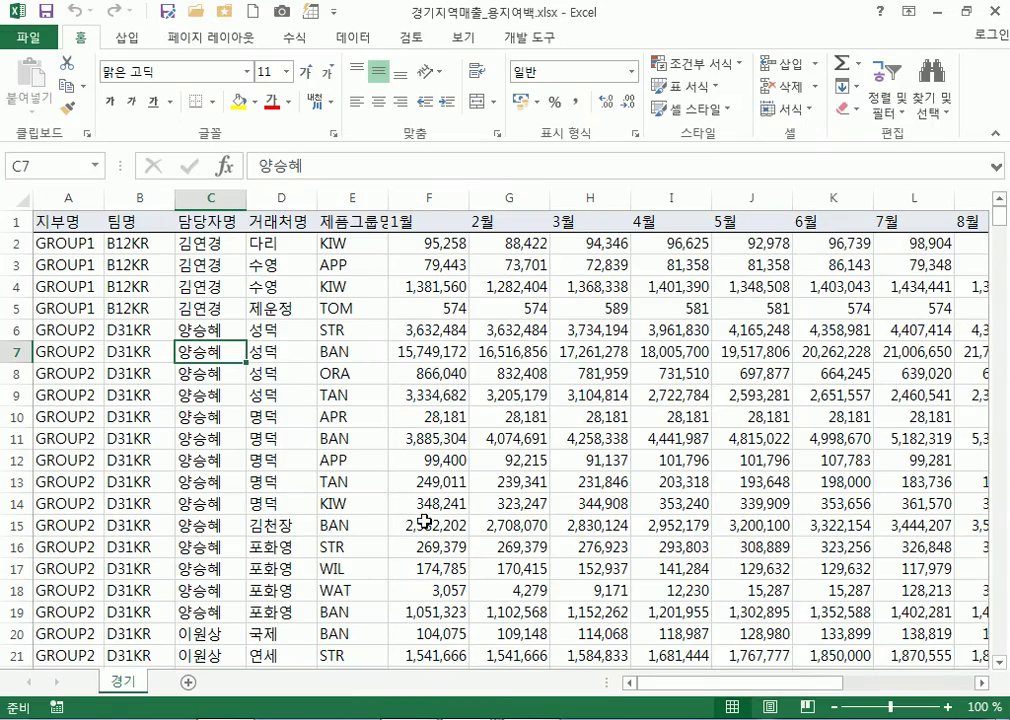
scroll(424, 536, down, 6)
scroll(400, 525, down, 4)
scroll(470, 500, up, 9)
scroll(489, 479, up, 1)
Preview the sheet in landscape (가로 방향), then switch back to portrait (세로 방향)
click(28, 37)
click(50, 288)
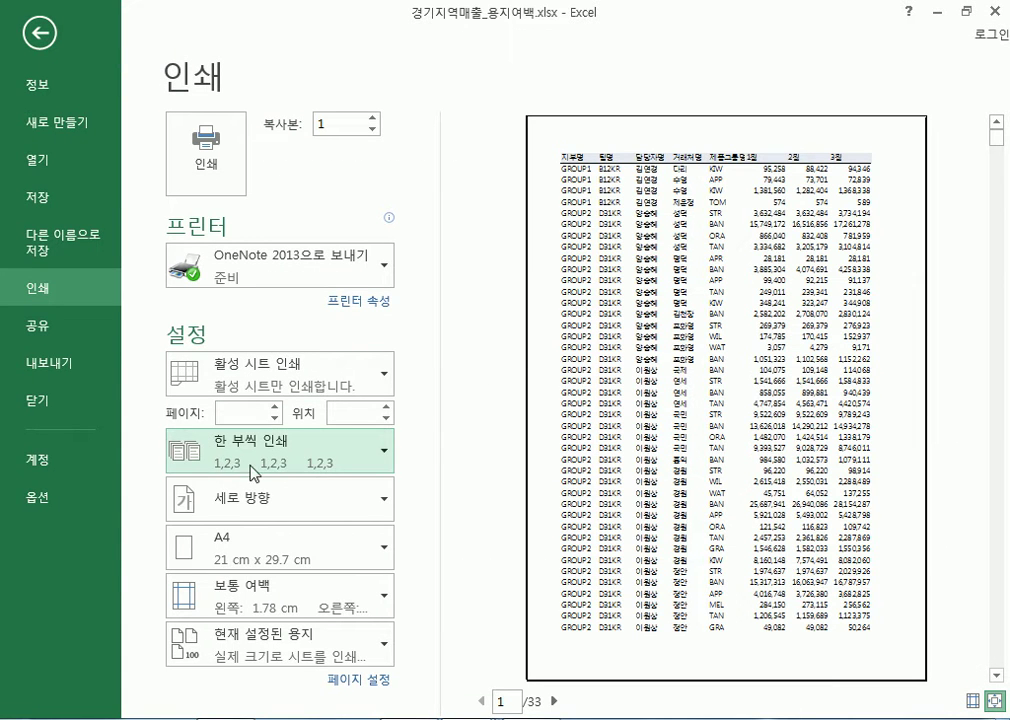
click(245, 517)
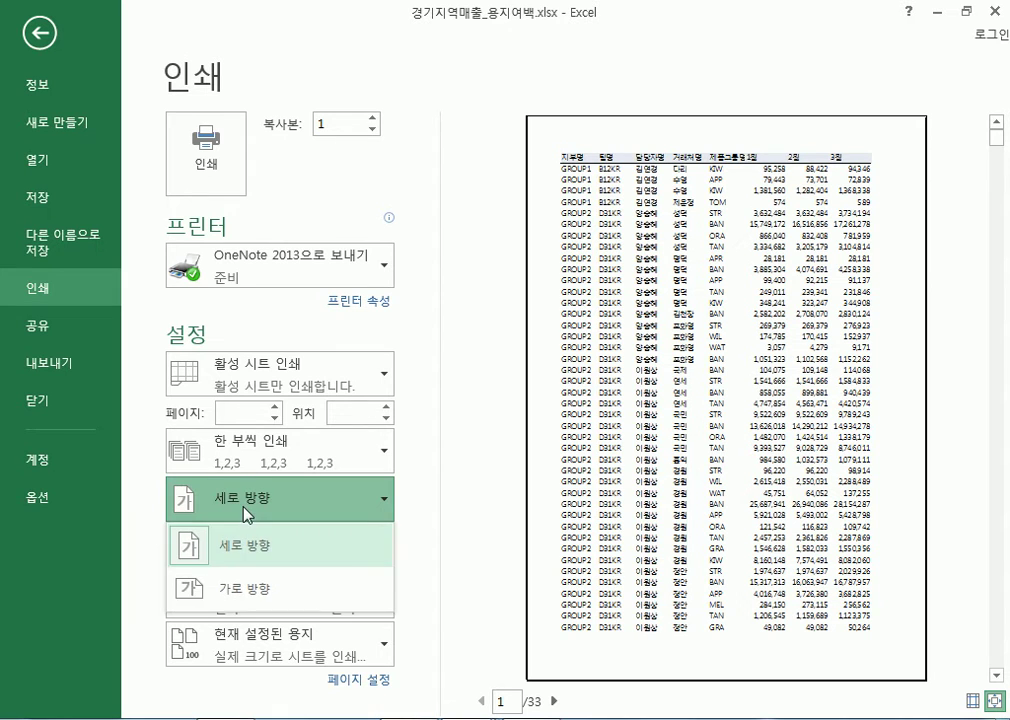
click(233, 587)
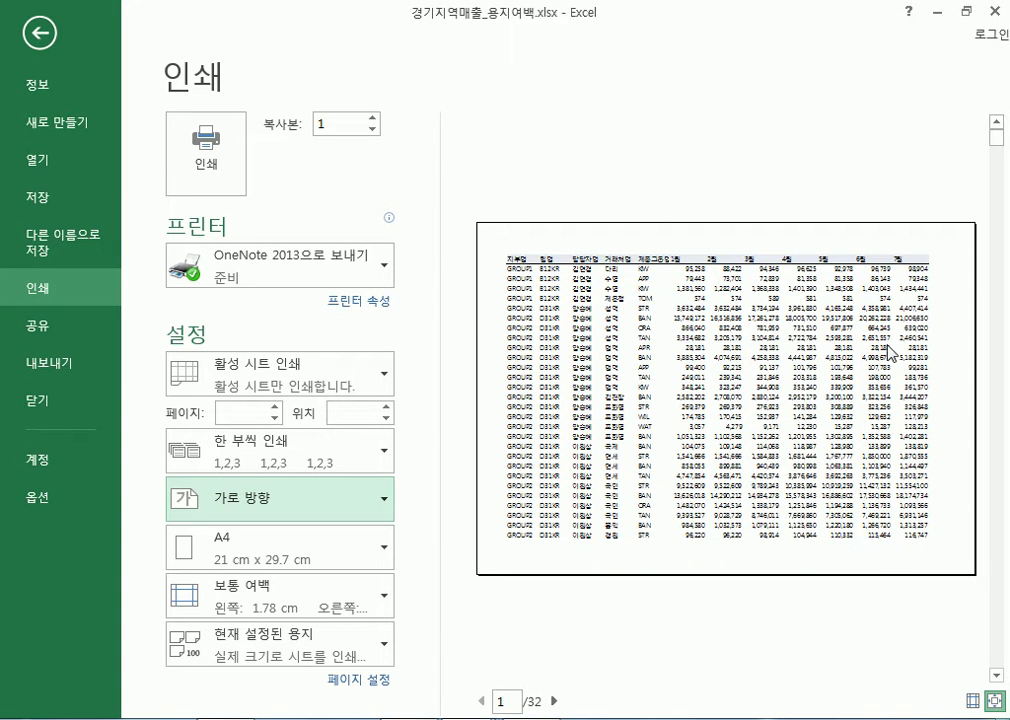
scroll(800, 425, down, 3)
scroll(800, 425, up, 3)
click(268, 498)
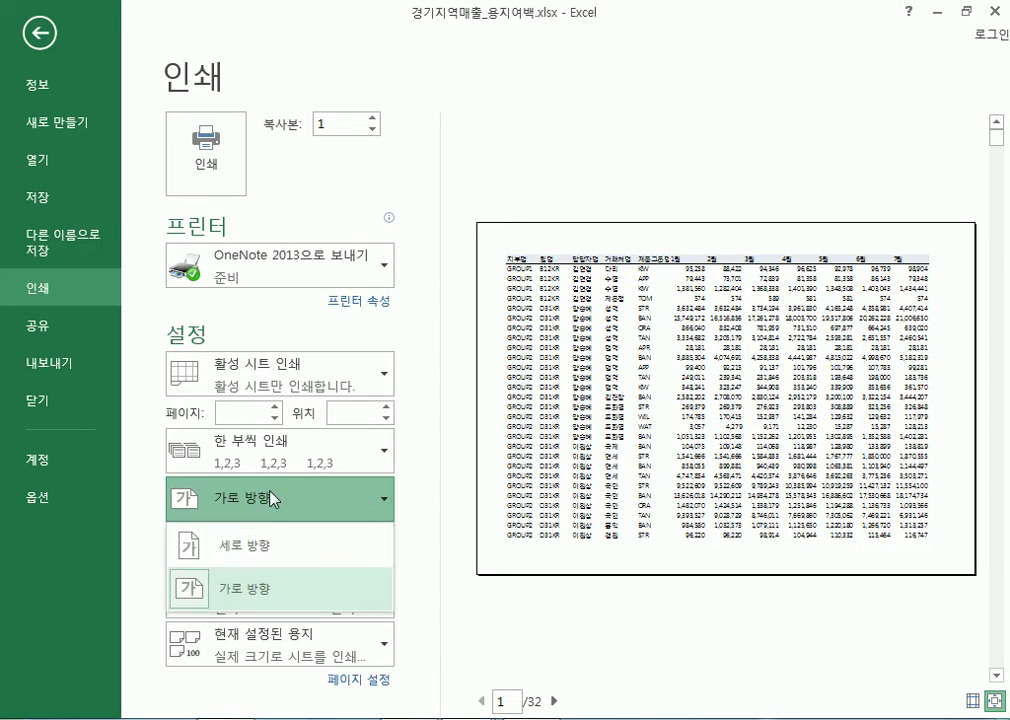
click(250, 548)
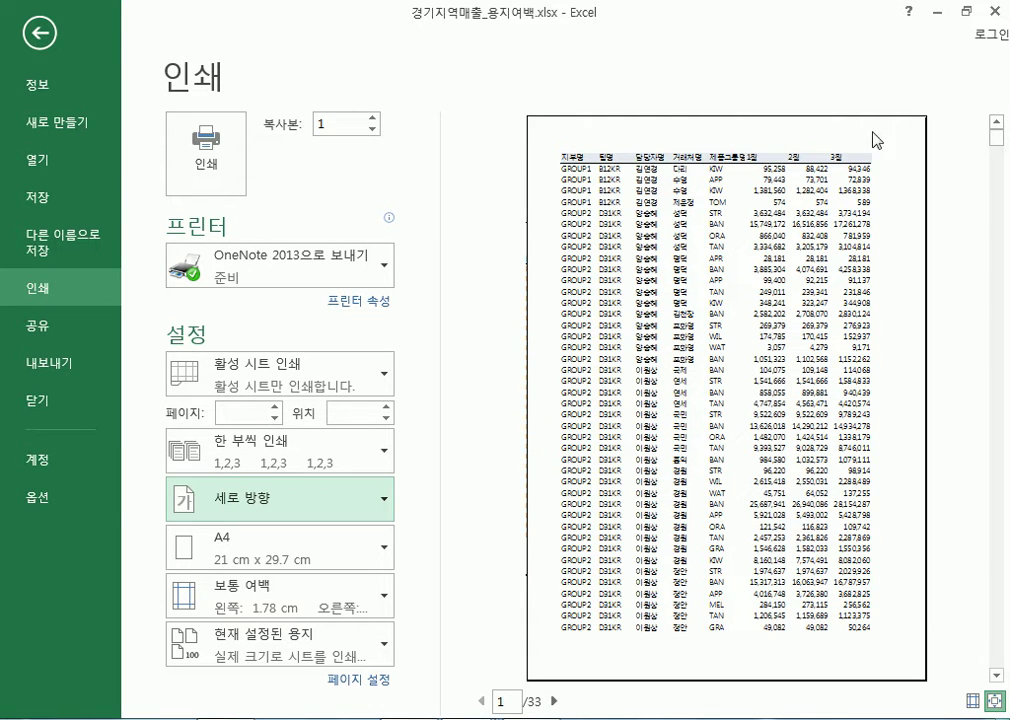
Turn on the margin guides on the print preview page
click(973, 701)
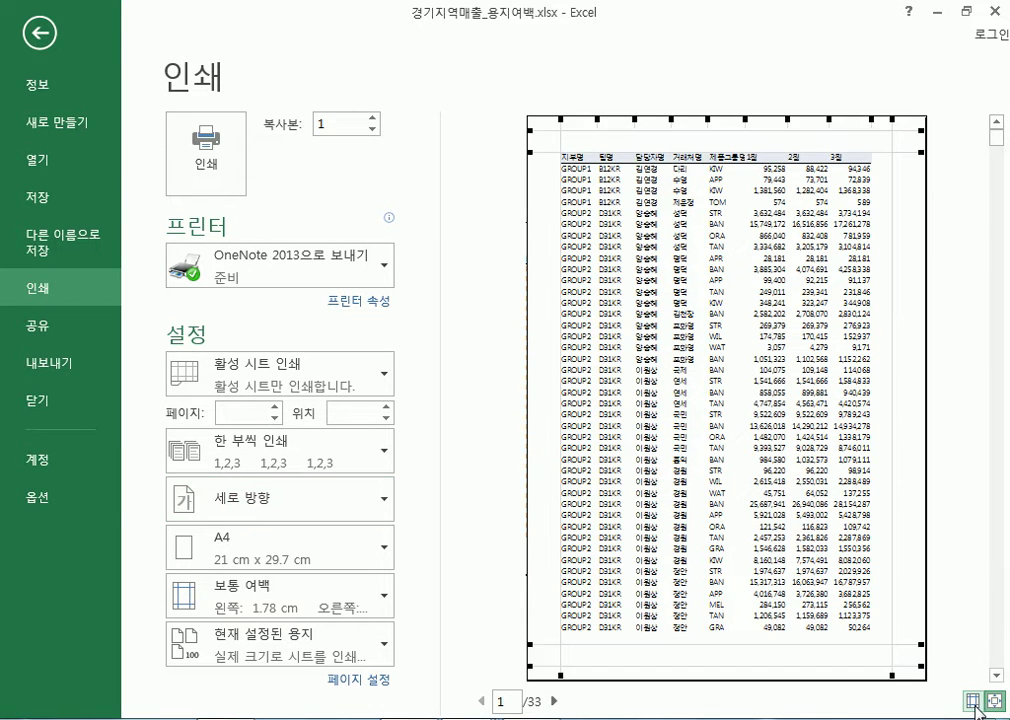
click(975, 703)
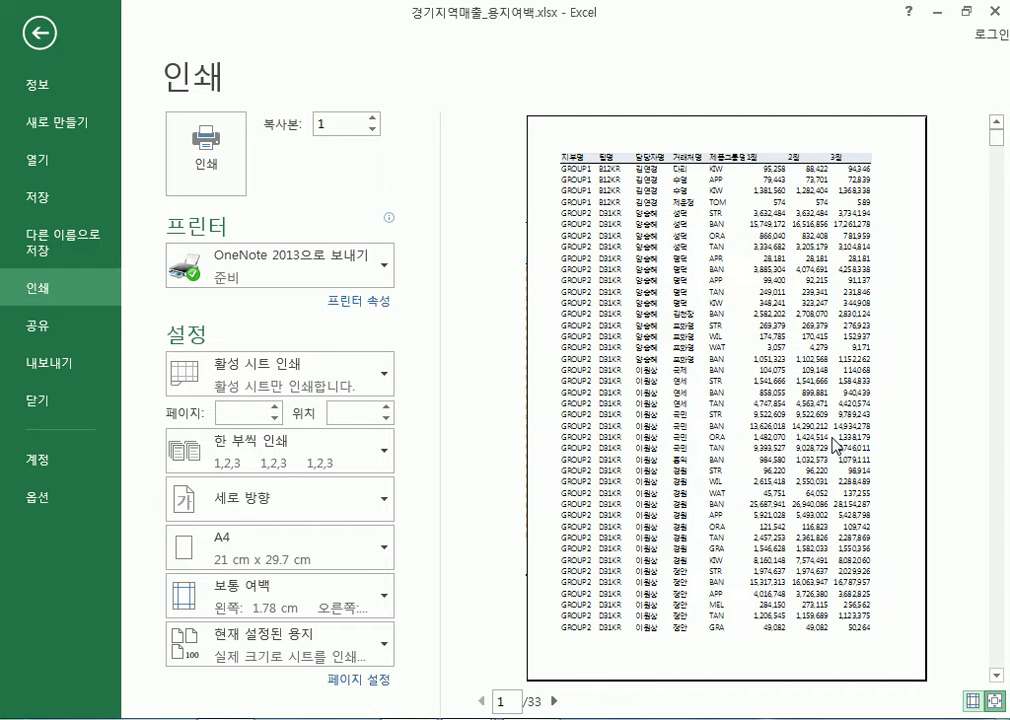
click(973, 703)
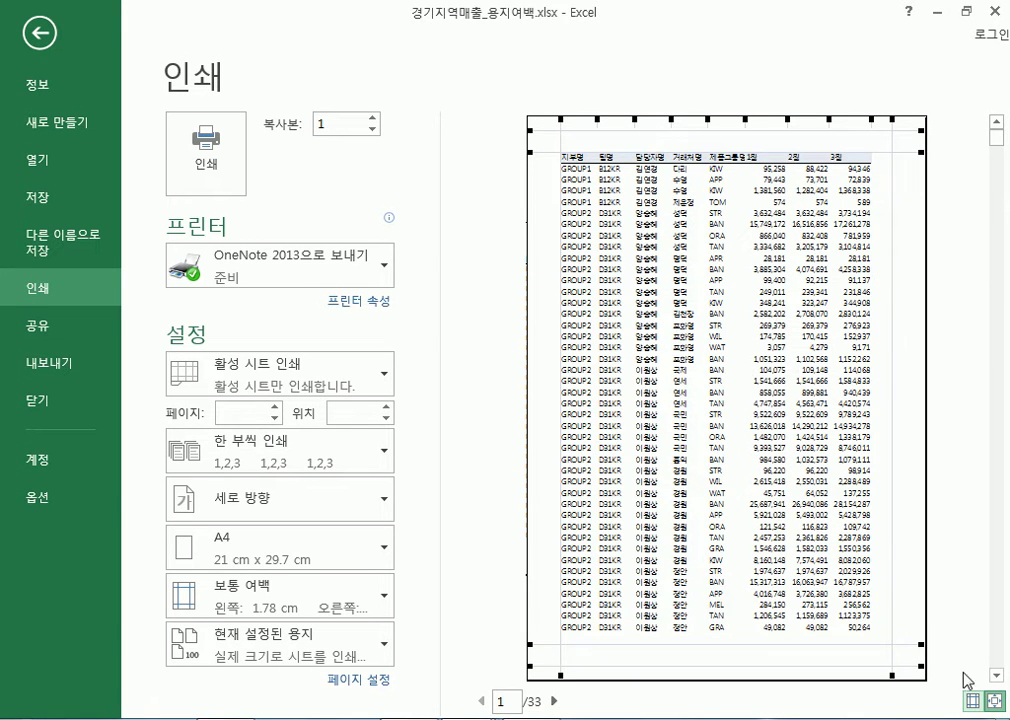
click(976, 703)
click(975, 702)
Drag the left and right margin handles into custom margins, left ending at 1.85 cm
drag(889, 181, 918, 180)
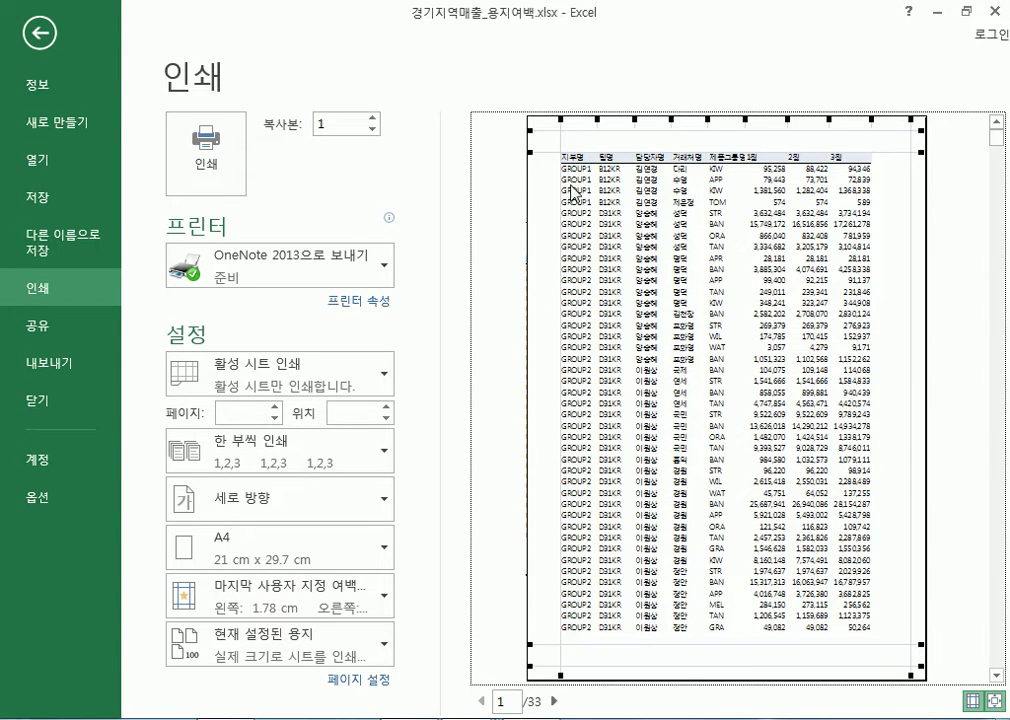
drag(558, 136, 548, 140)
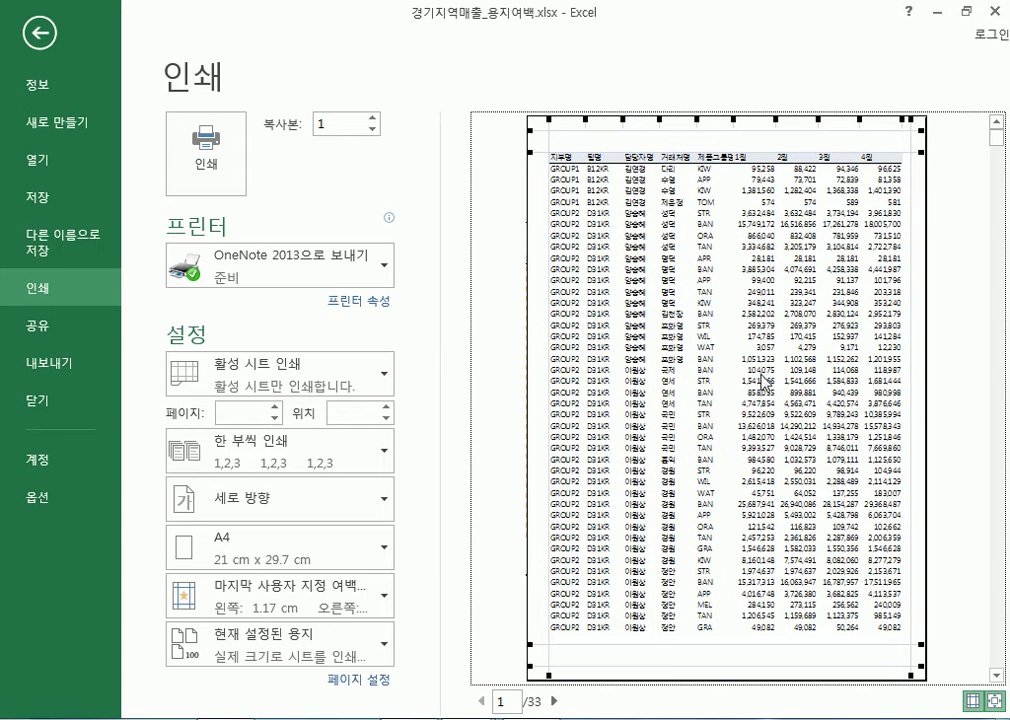
scroll(803, 422, down, 3)
scroll(636, 334, up, 3)
drag(910, 141, 898, 142)
drag(548, 137, 563, 187)
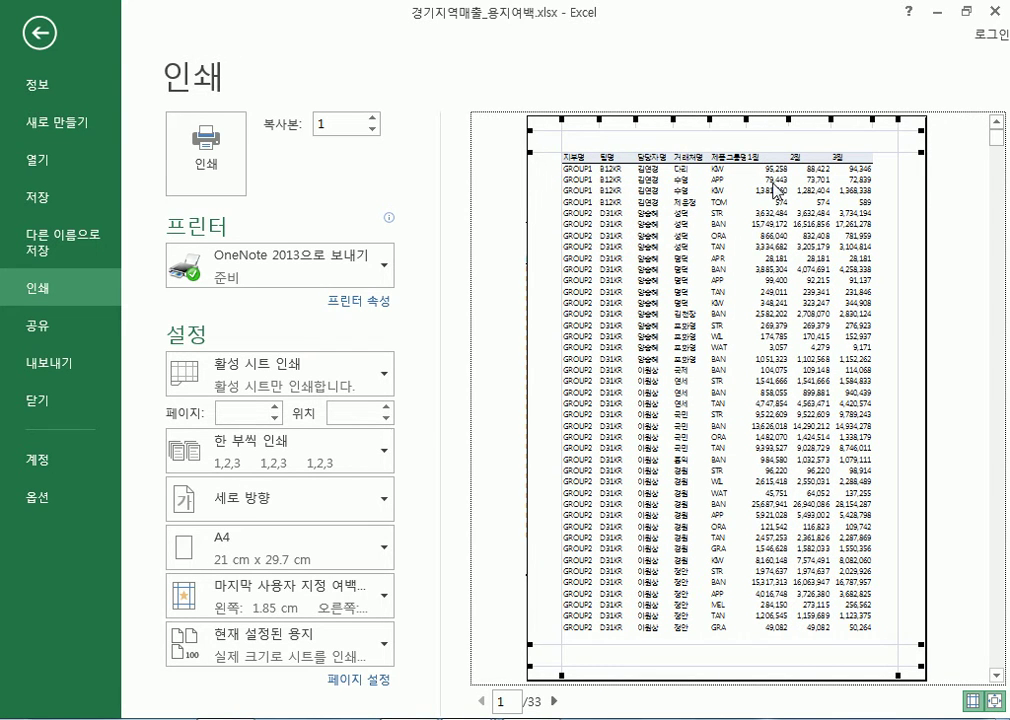
click(903, 141)
In 페이지 설정, try landscape, keep portrait, and move to the 여백 tab
click(360, 682)
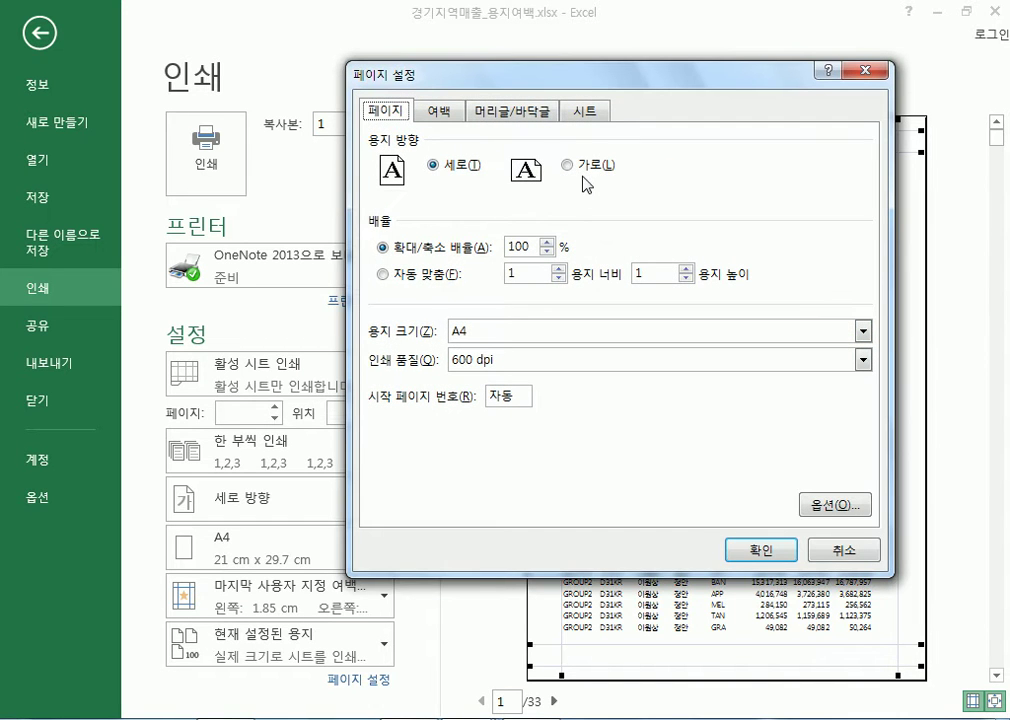
click(584, 168)
click(458, 166)
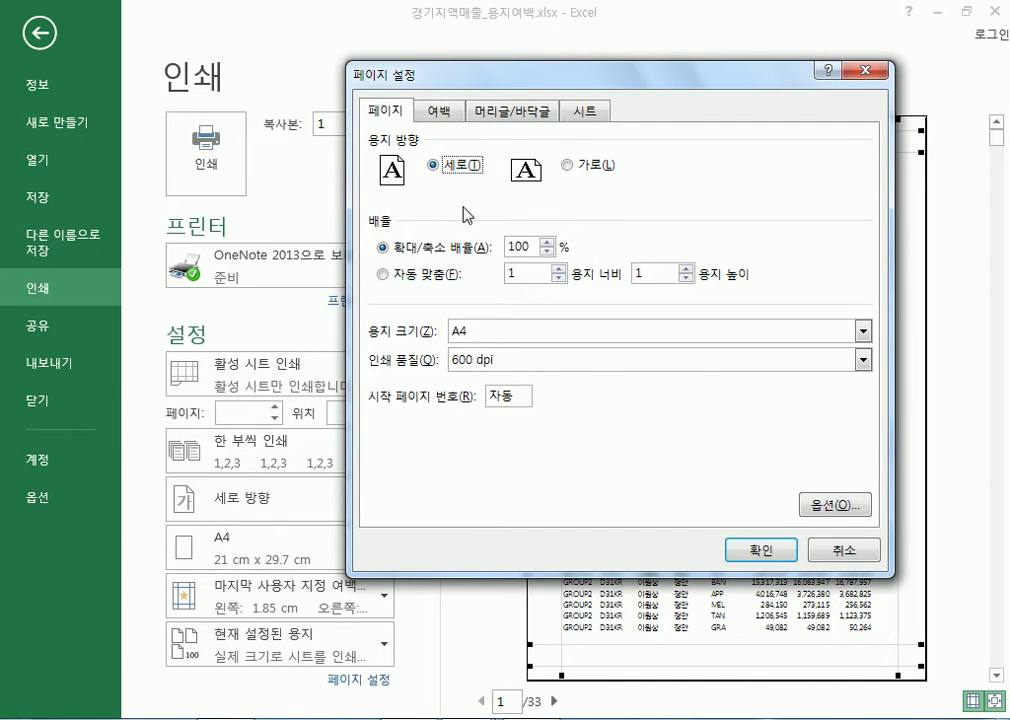
click(439, 112)
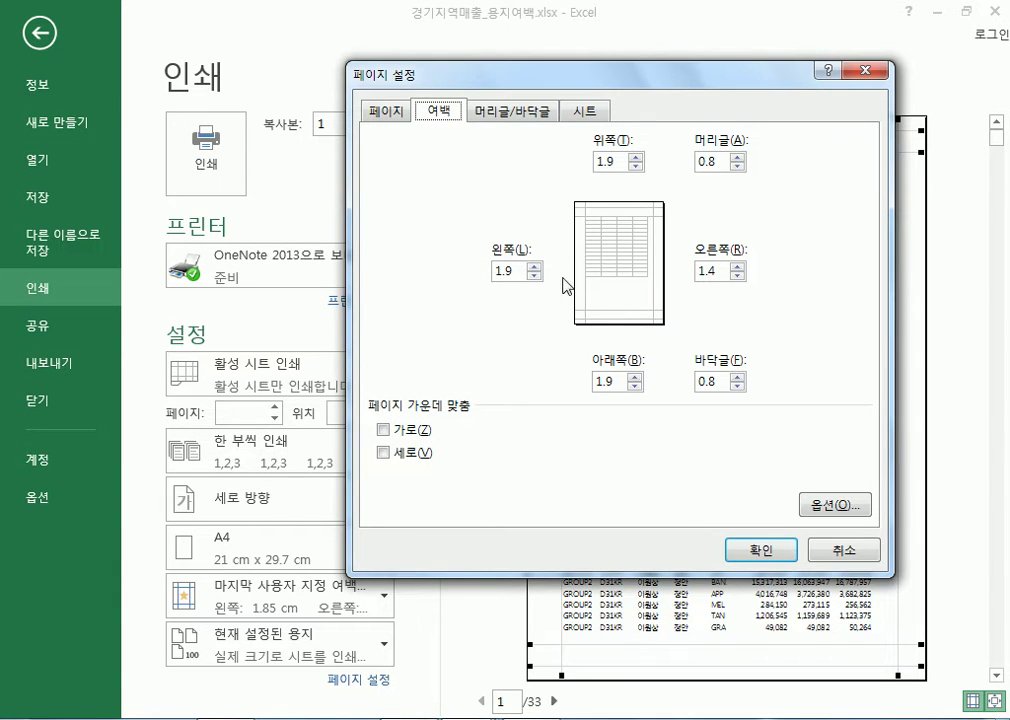
Set left and right margins to 1.5 cm, top to 2 cm and bottom to 1 cm
drag(517, 272, 419, 271)
key(BackSpace)
text(1.5)
drag(710, 272, 676, 280)
text(1.5)
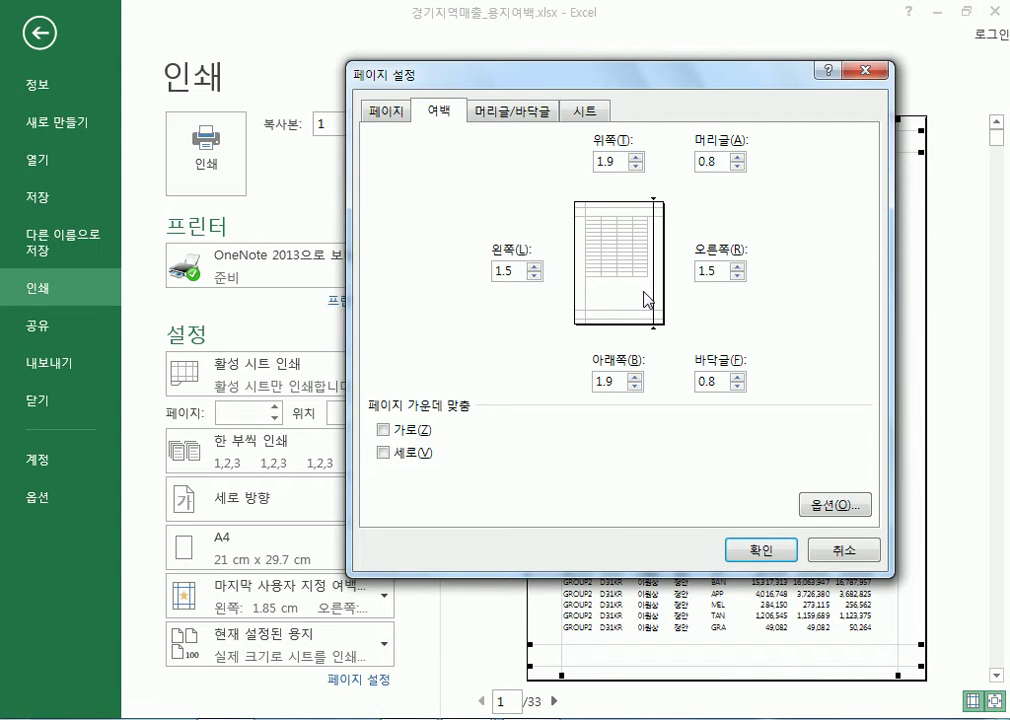
click(518, 277)
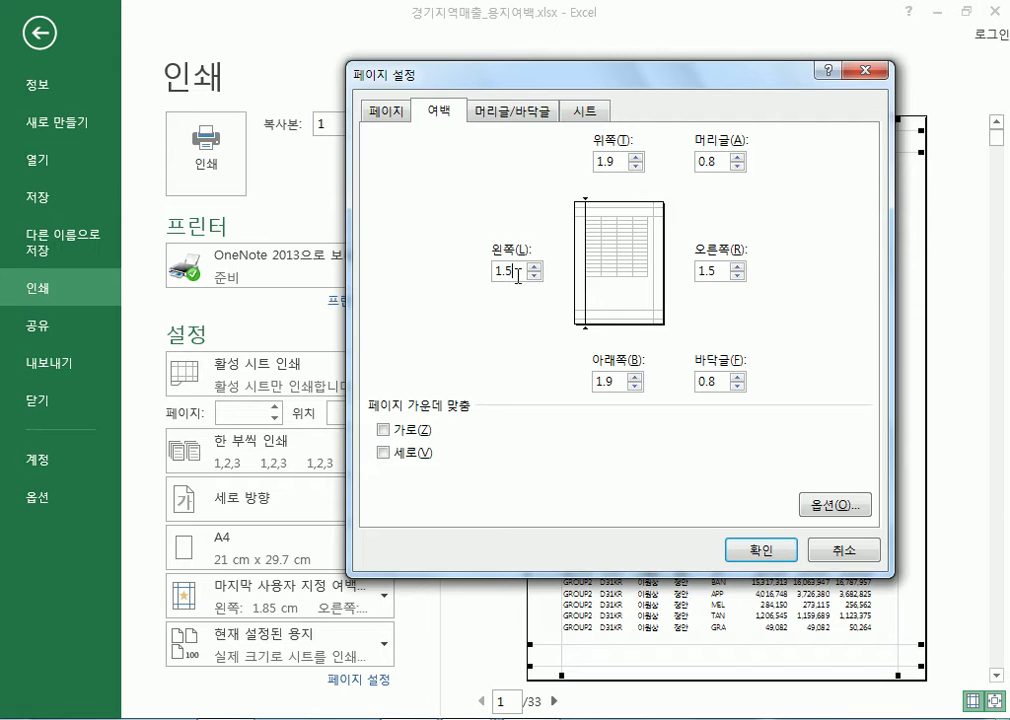
drag(608, 160, 545, 165)
text(2)
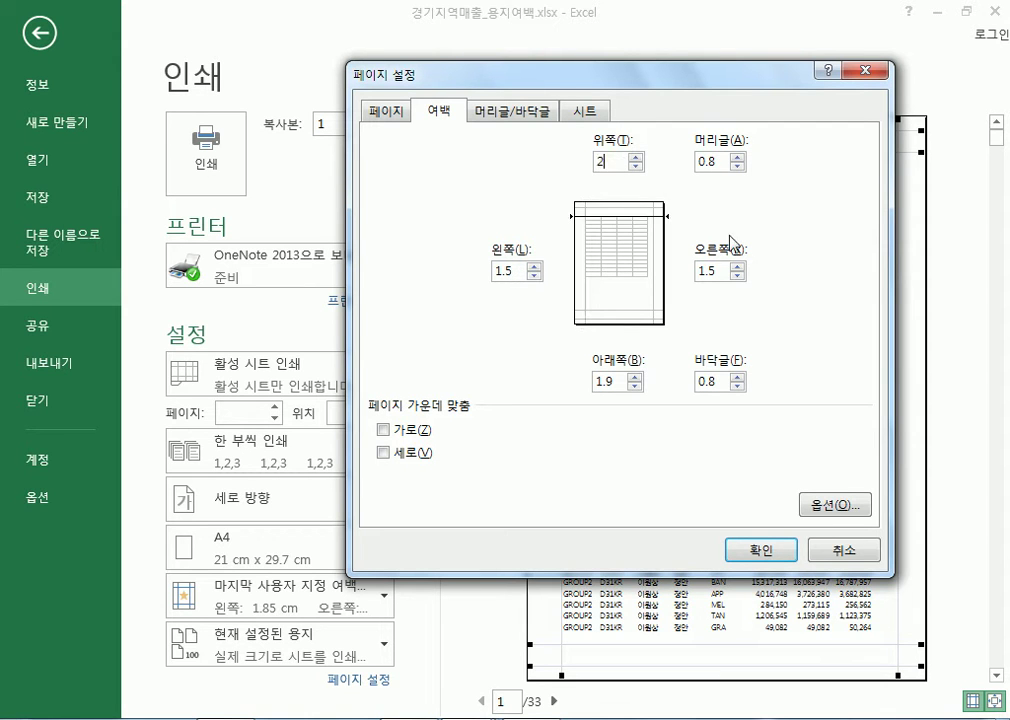
key(Tab)
click(618, 381)
drag(618, 381, 584, 380)
text(1)
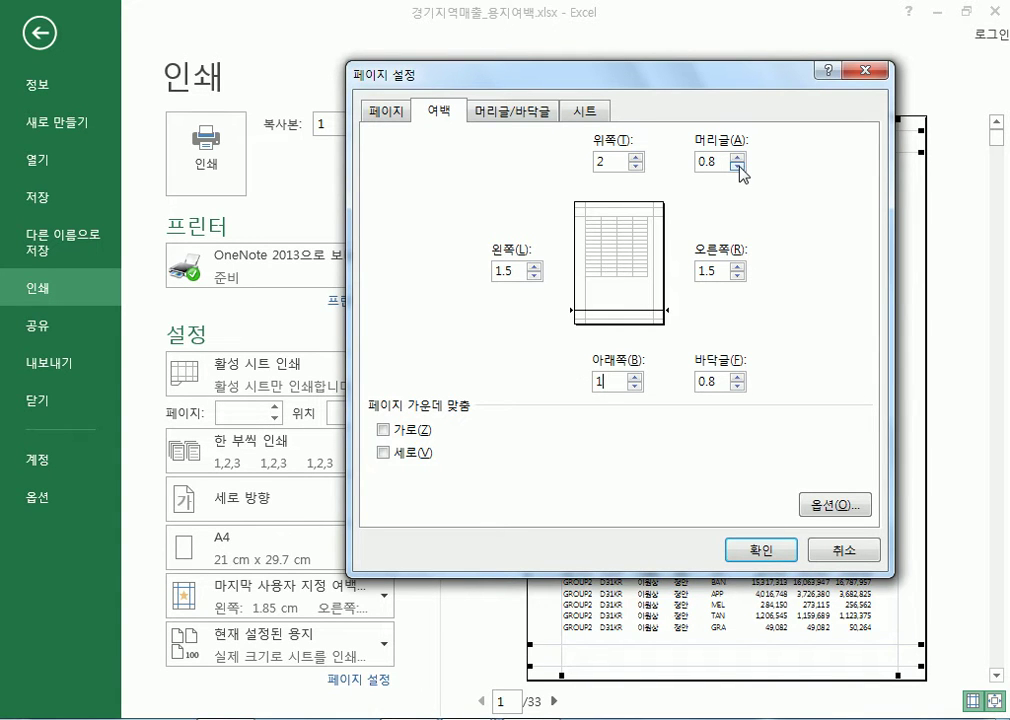
Set the header margin to 1 cm and footer to 0.5 cm, then apply with 확인
click(739, 167)
click(739, 167)
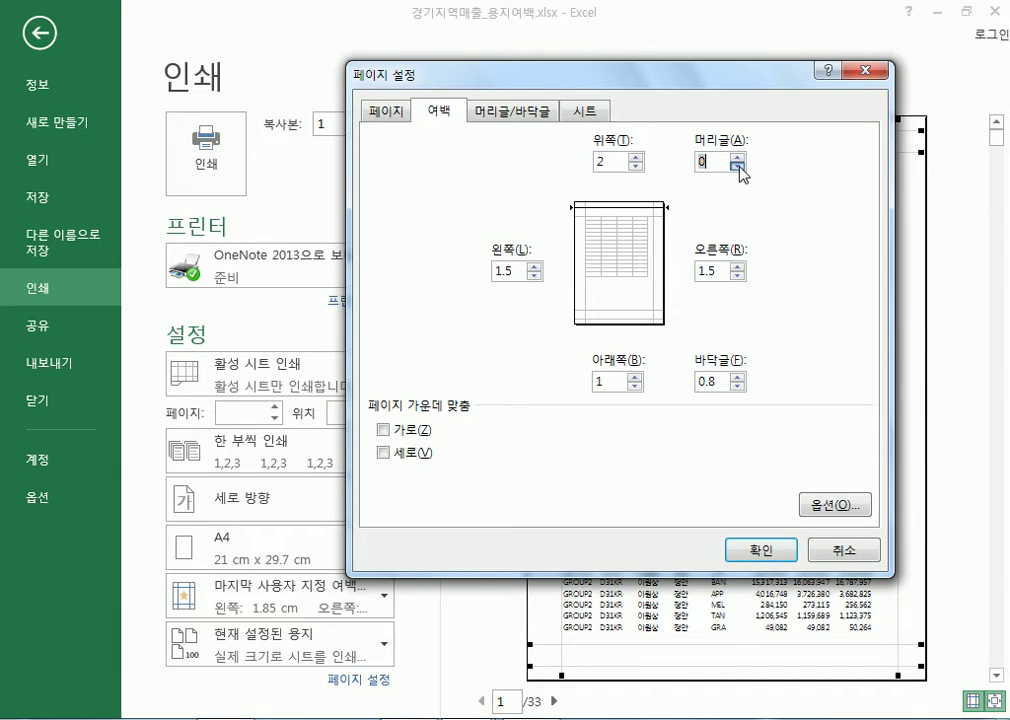
click(741, 156)
click(738, 156)
click(738, 156)
click(738, 386)
click(738, 386)
click(738, 386)
click(738, 386)
click(738, 386)
click(738, 376)
click(738, 376)
click(727, 379)
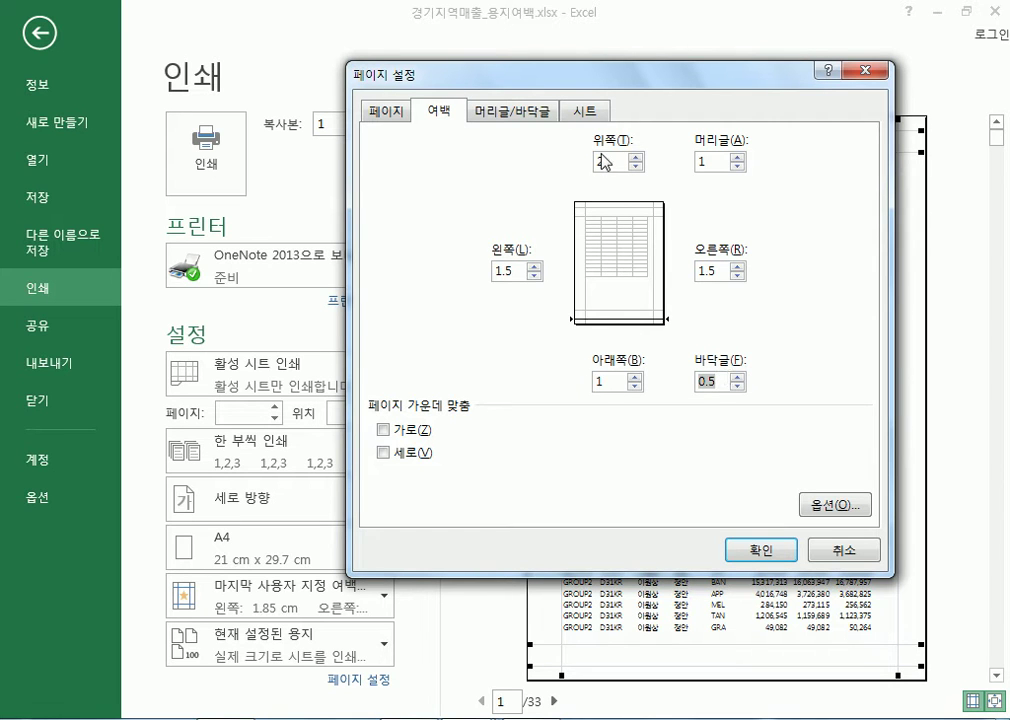
click(714, 162)
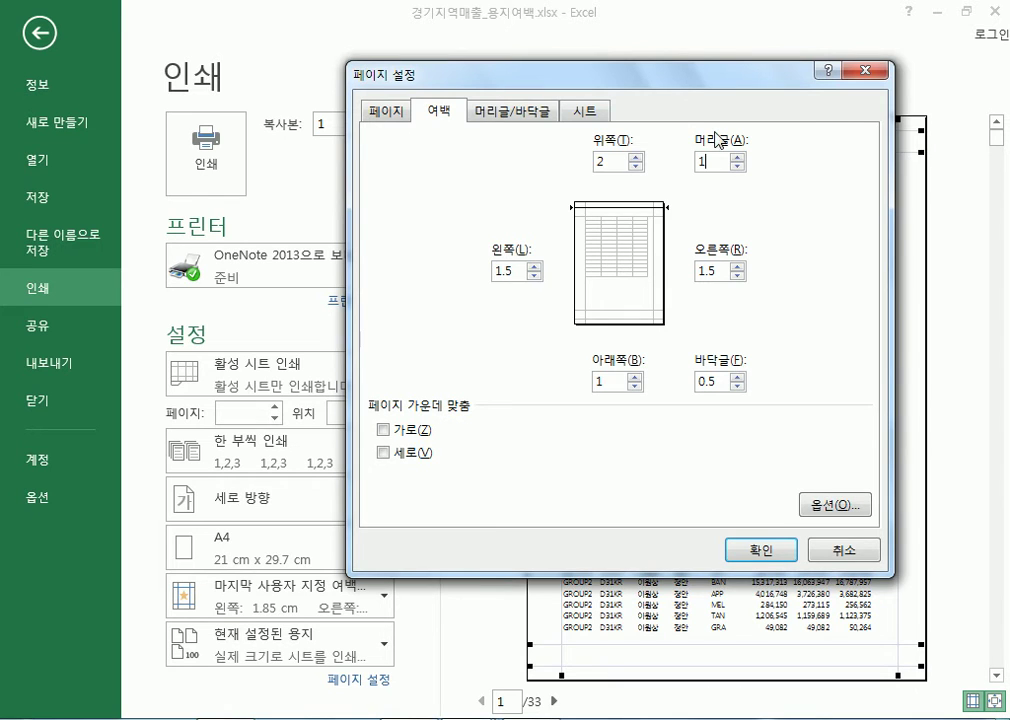
click(760, 549)
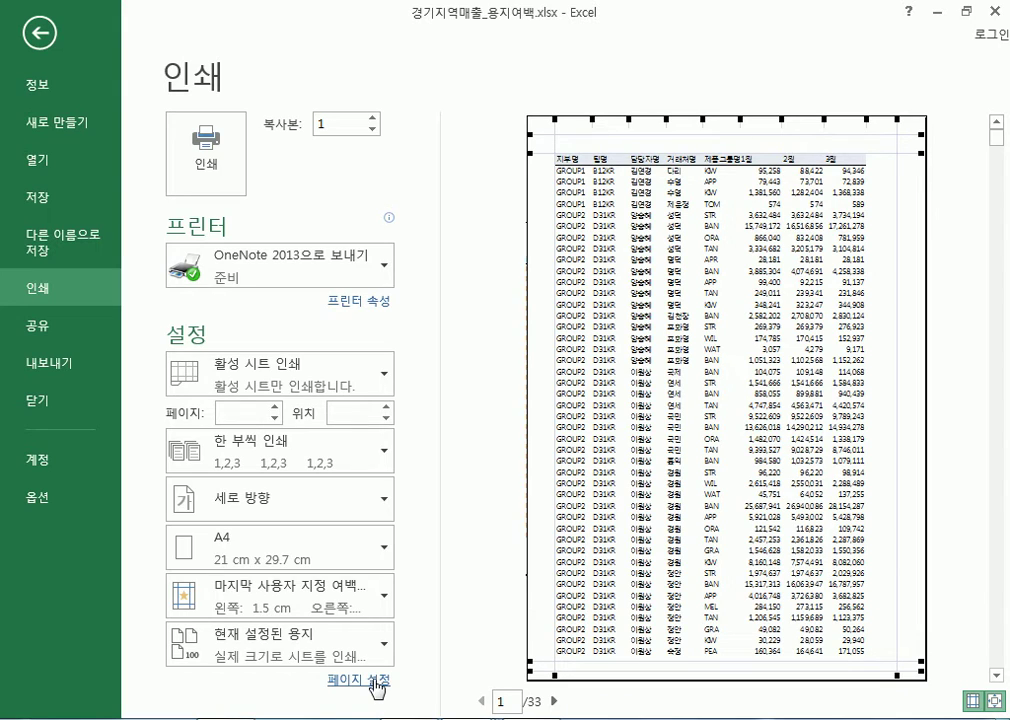
Reopen the print preview to view the sheet with its new margins
click(46, 31)
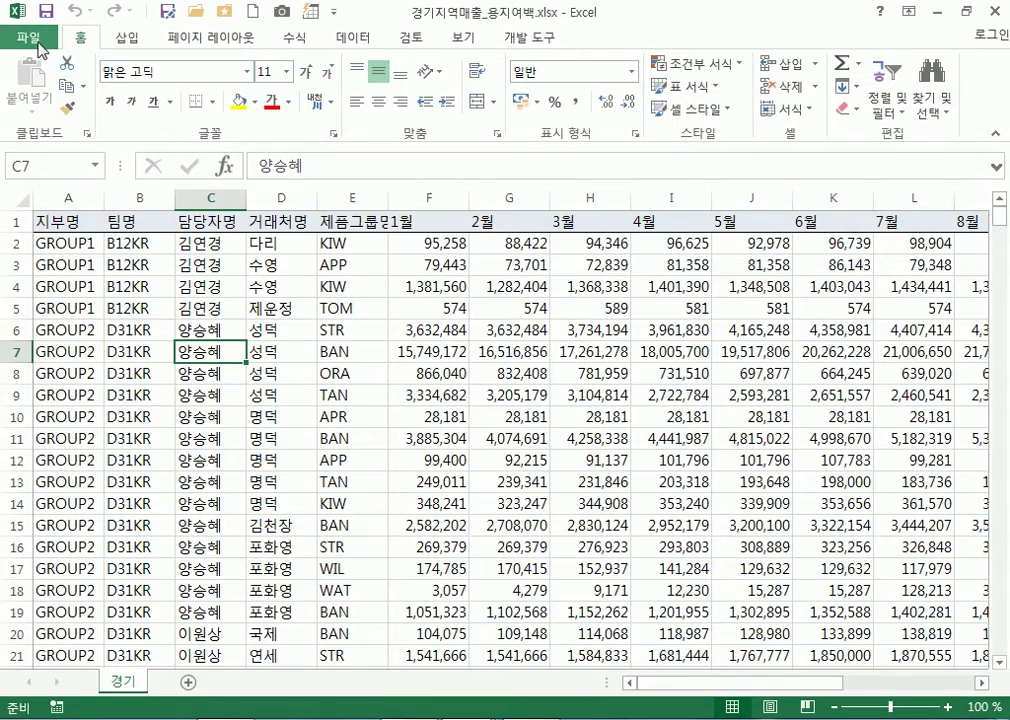
click(29, 35)
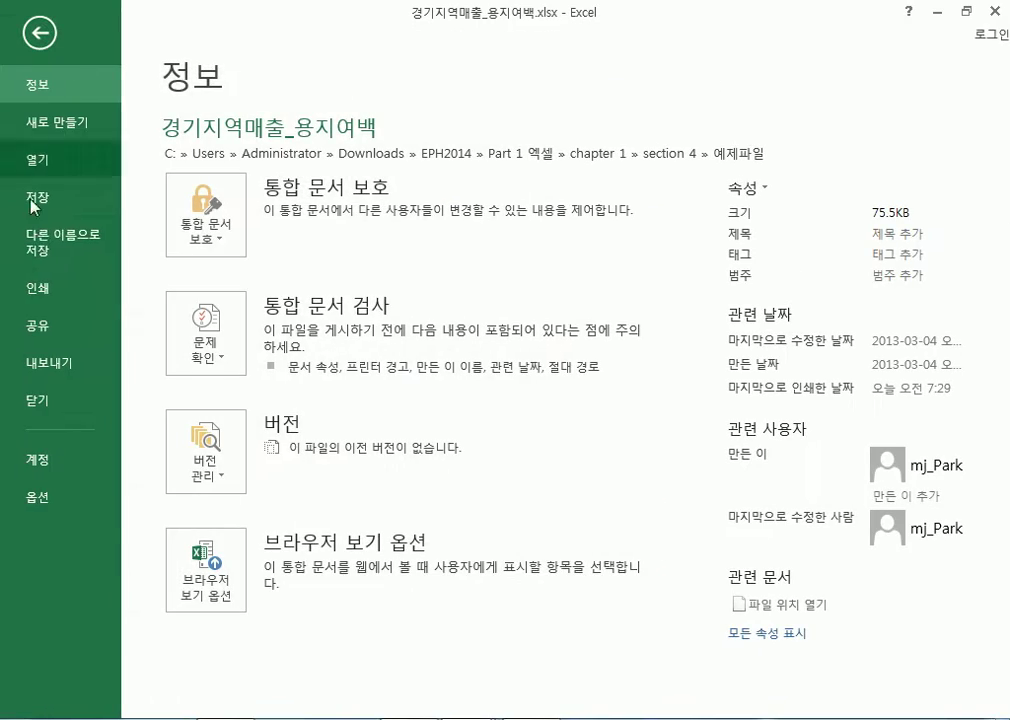
click(45, 290)
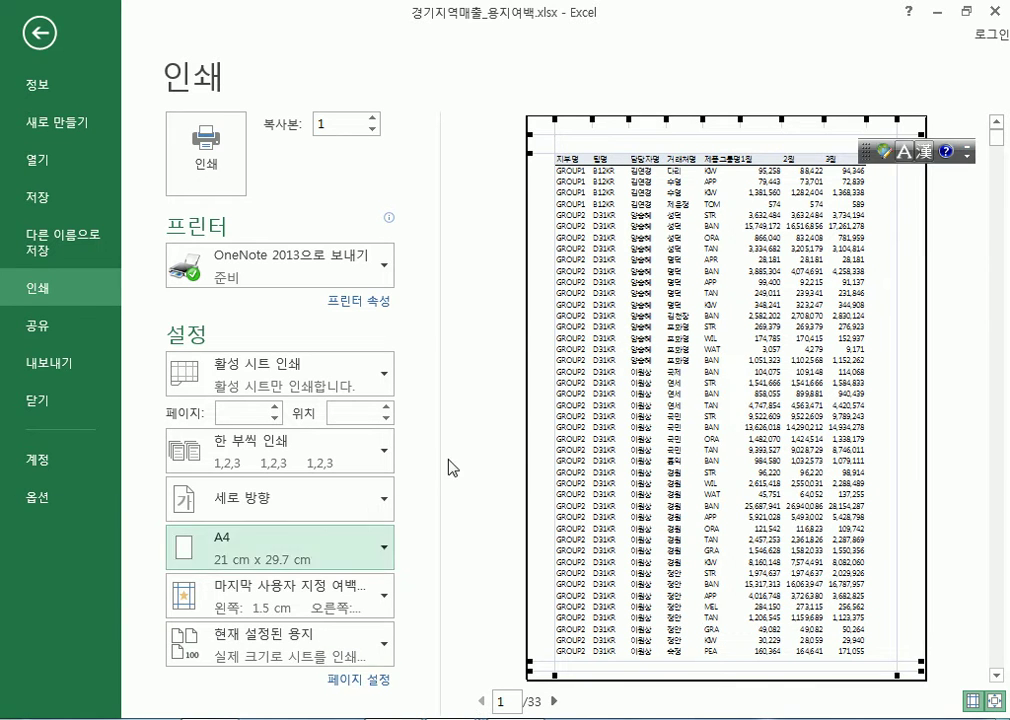
Move the floating language bar off the preview page and minimize it
drag(866, 151, 877, 584)
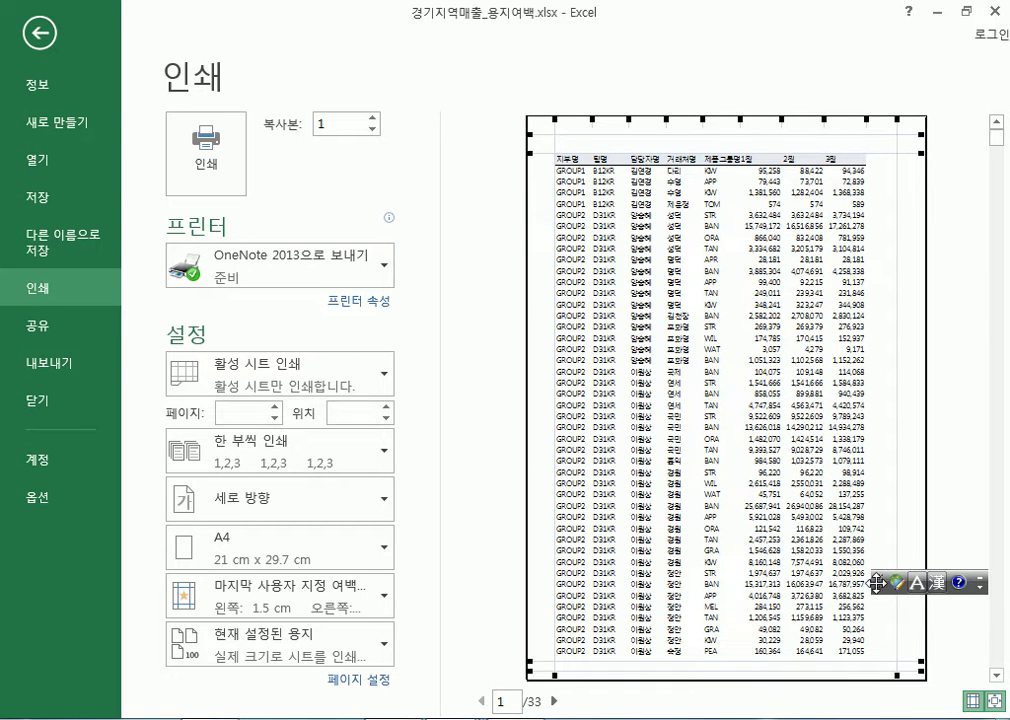
click(982, 581)
drag(876, 582, 509, 460)
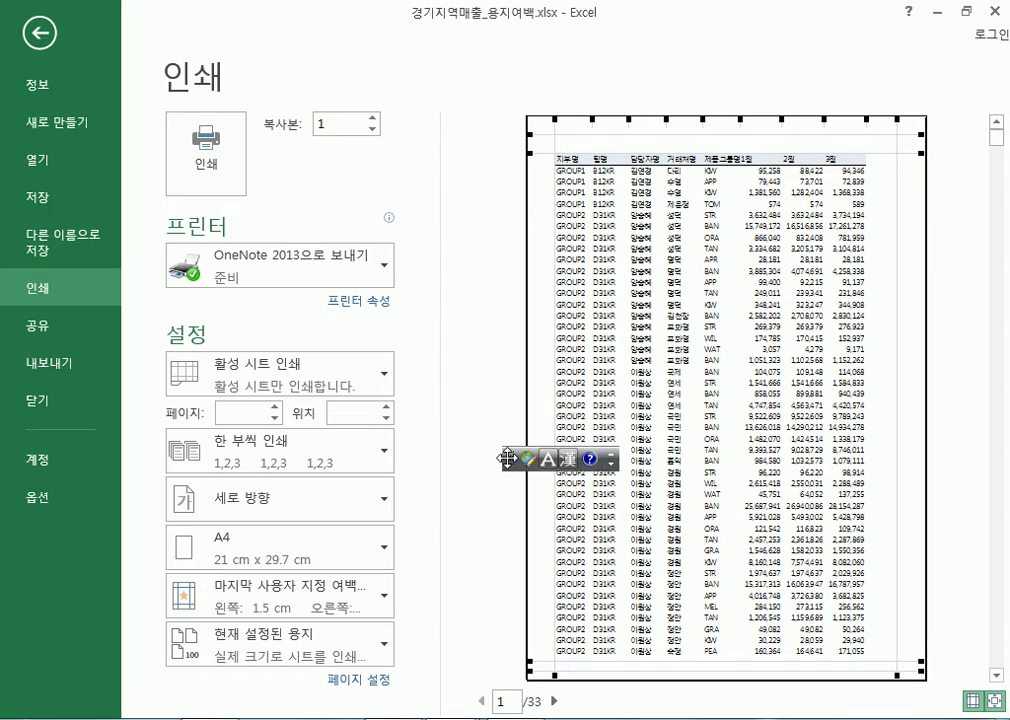
click(612, 457)
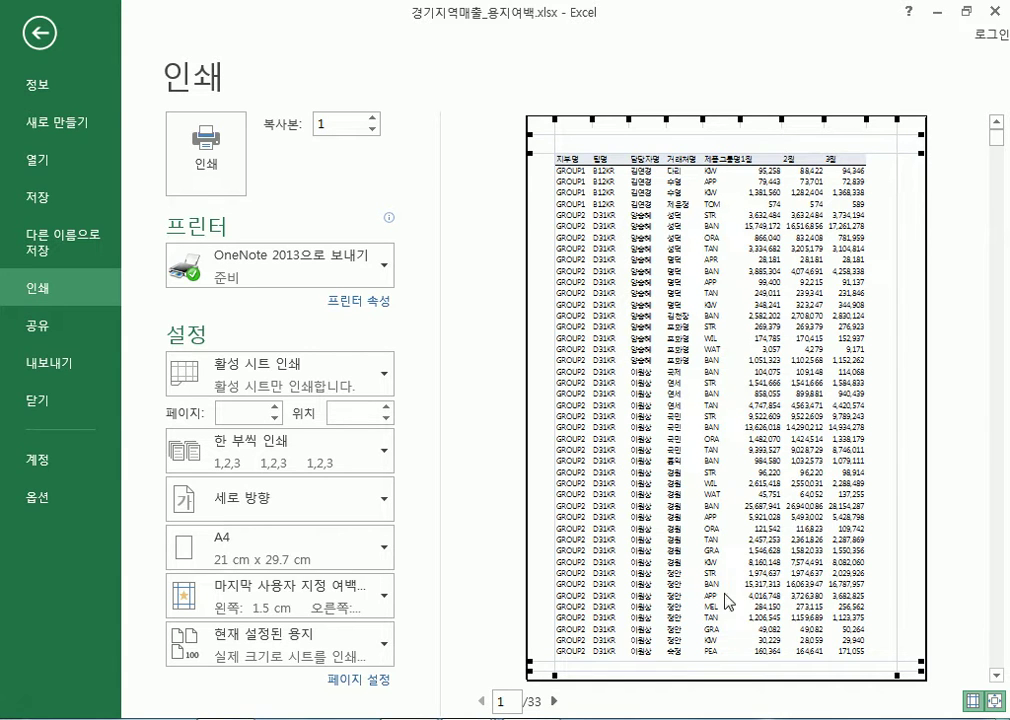
click(993, 701)
click(993, 701)
click(362, 683)
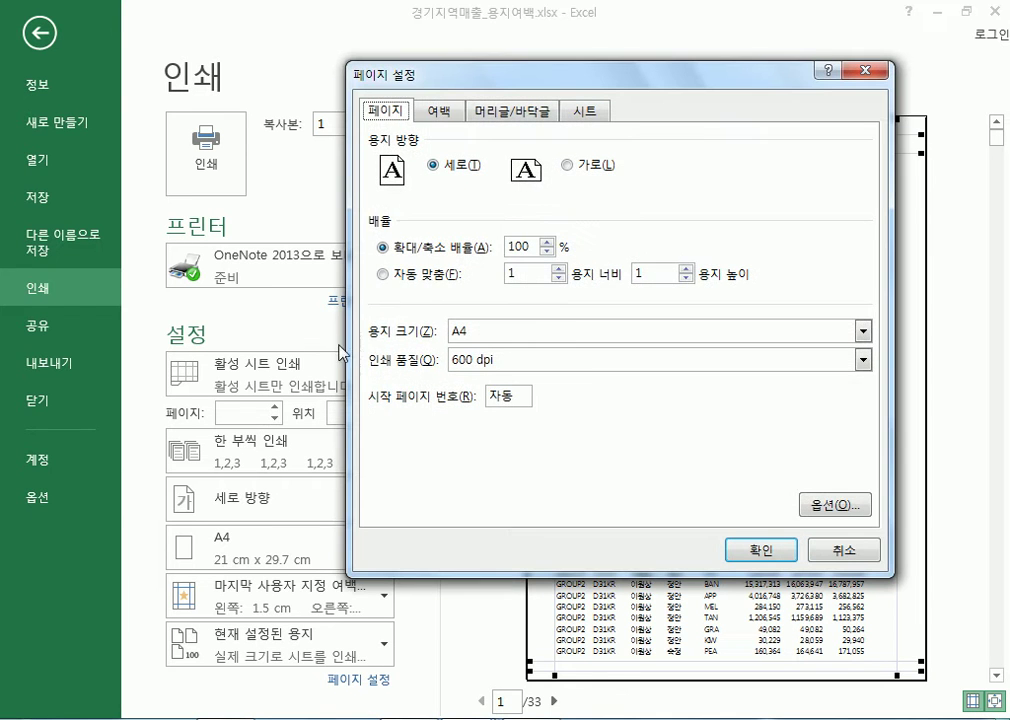
click(440, 112)
drag(514, 270, 428, 275)
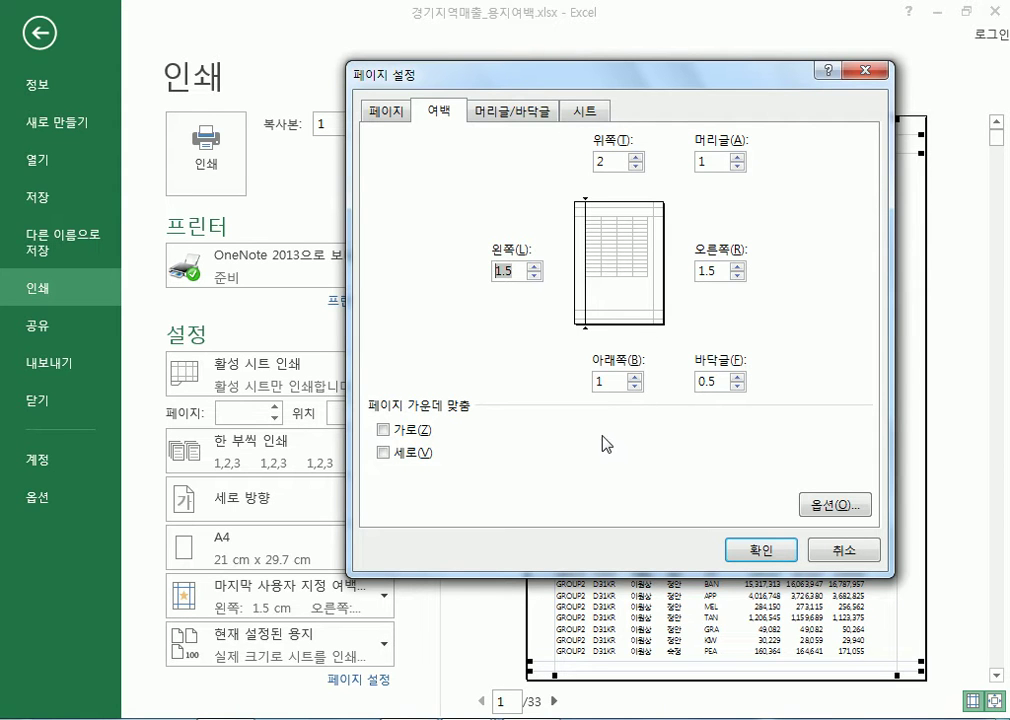
click(770, 553)
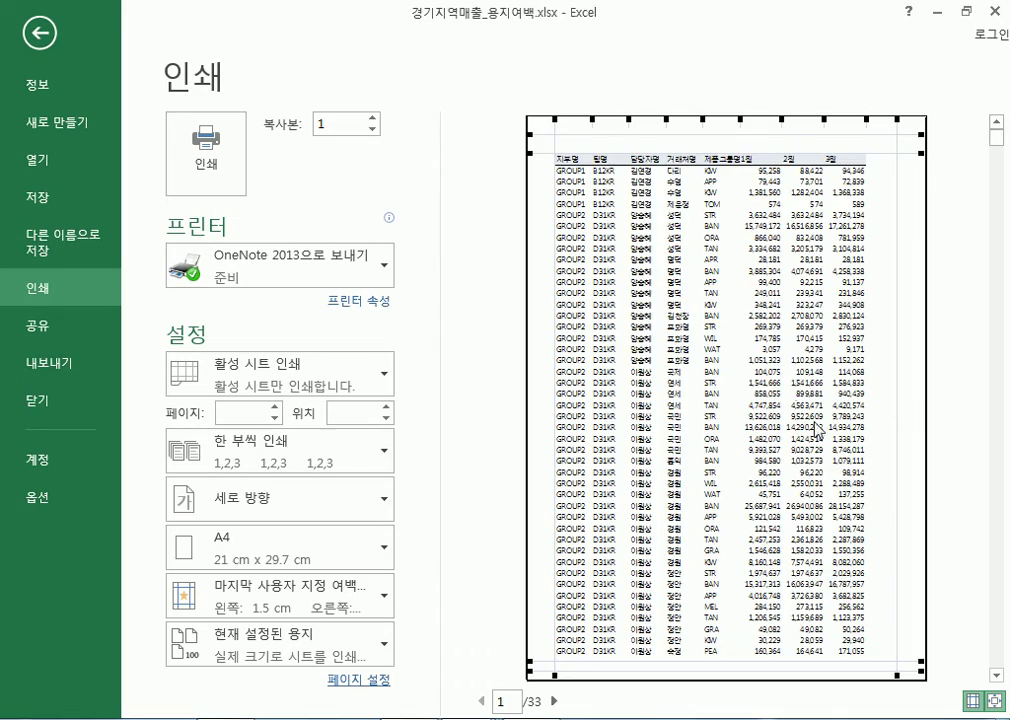
scroll(862, 376, down, 9)
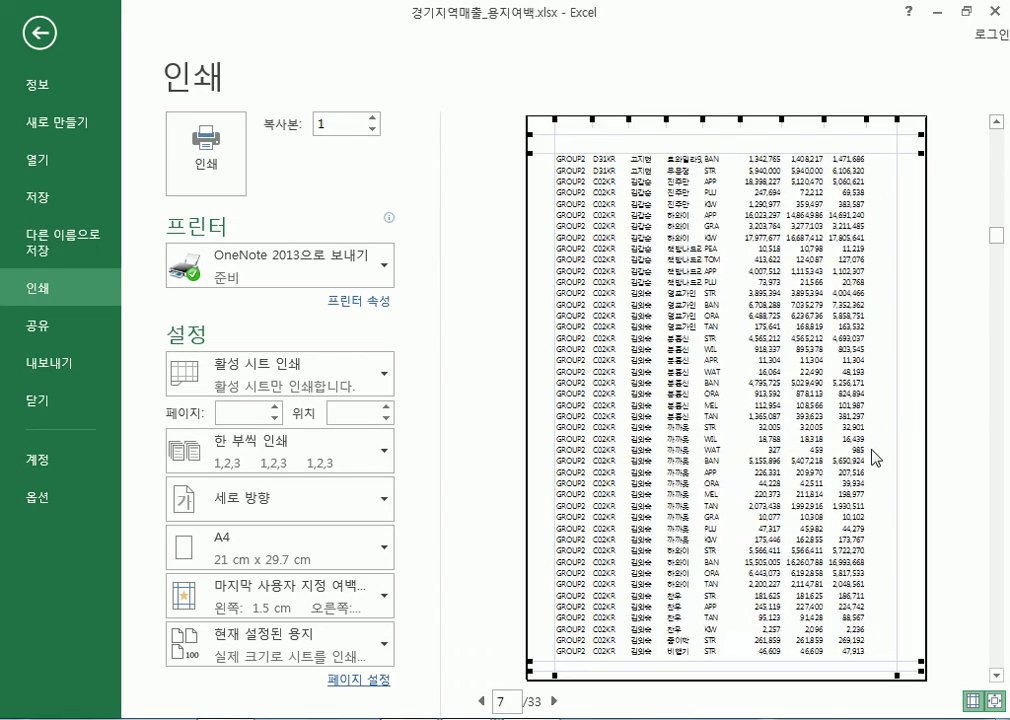
scroll(876, 462, down, 12)
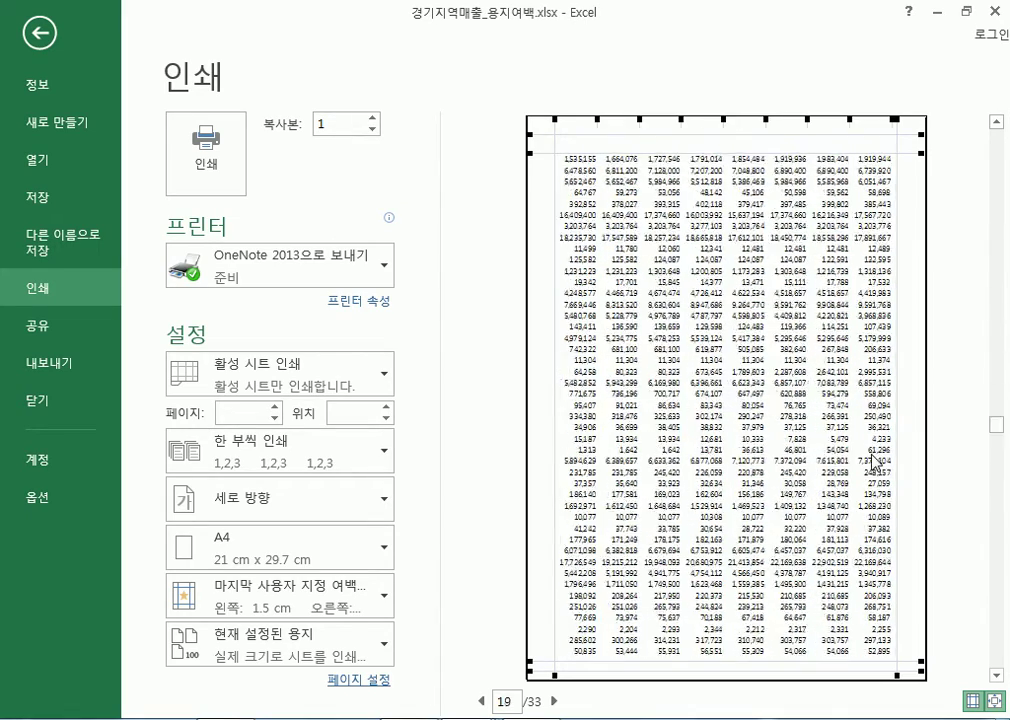
scroll(876, 462, down, 4)
scroll(876, 462, up, 3)
drag(1006, 557, 985, 149)
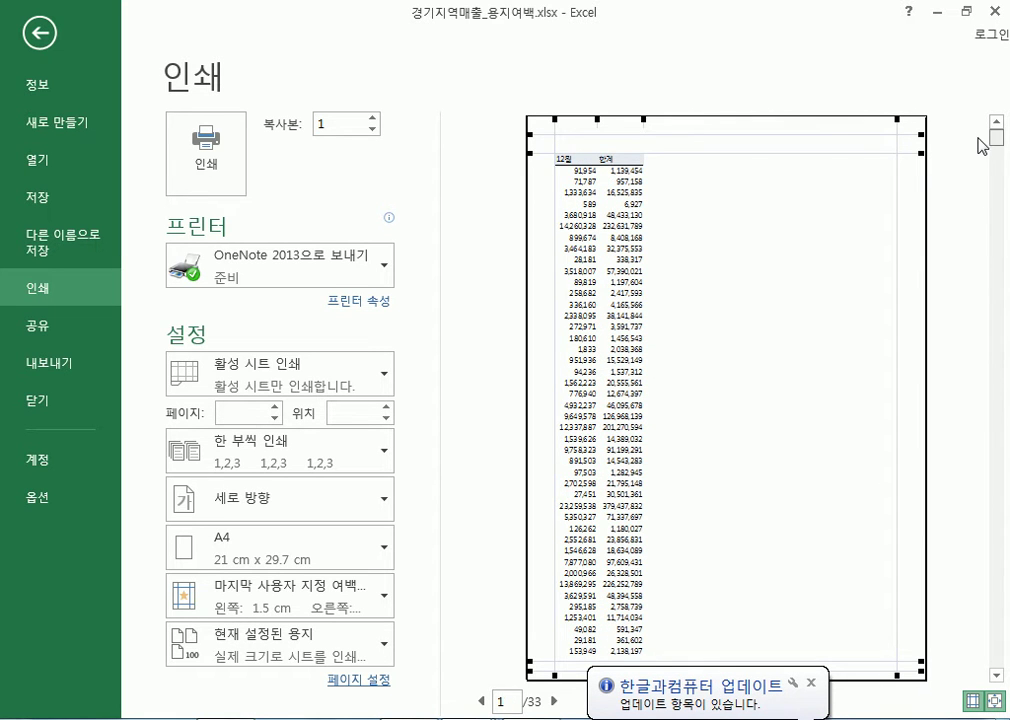
click(811, 682)
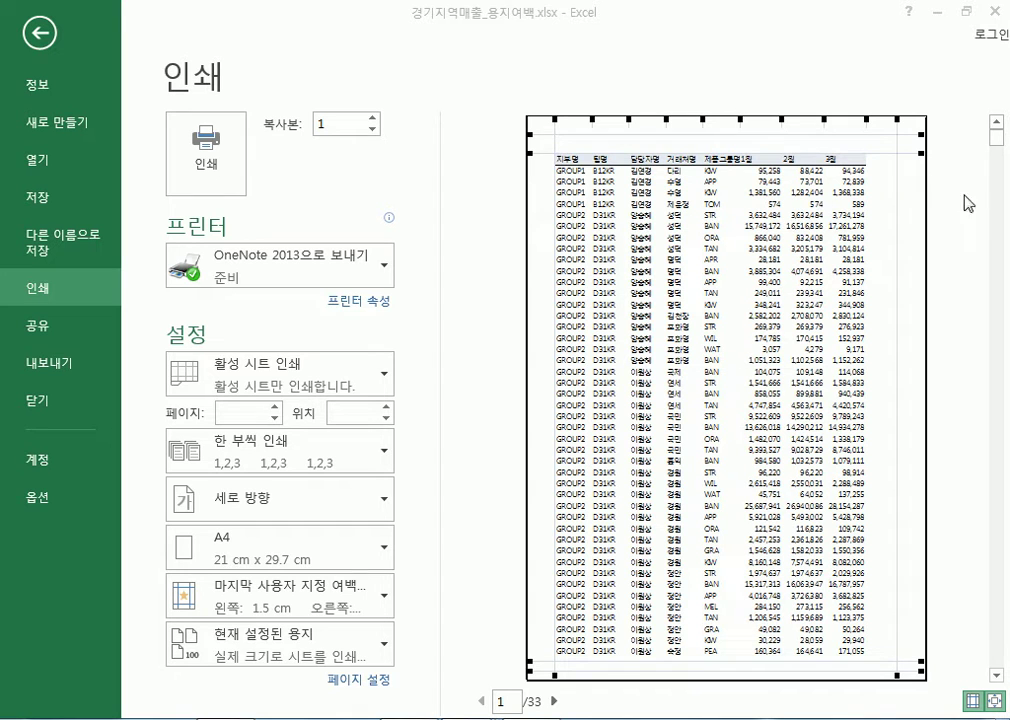
click(555, 702)
click(555, 702)
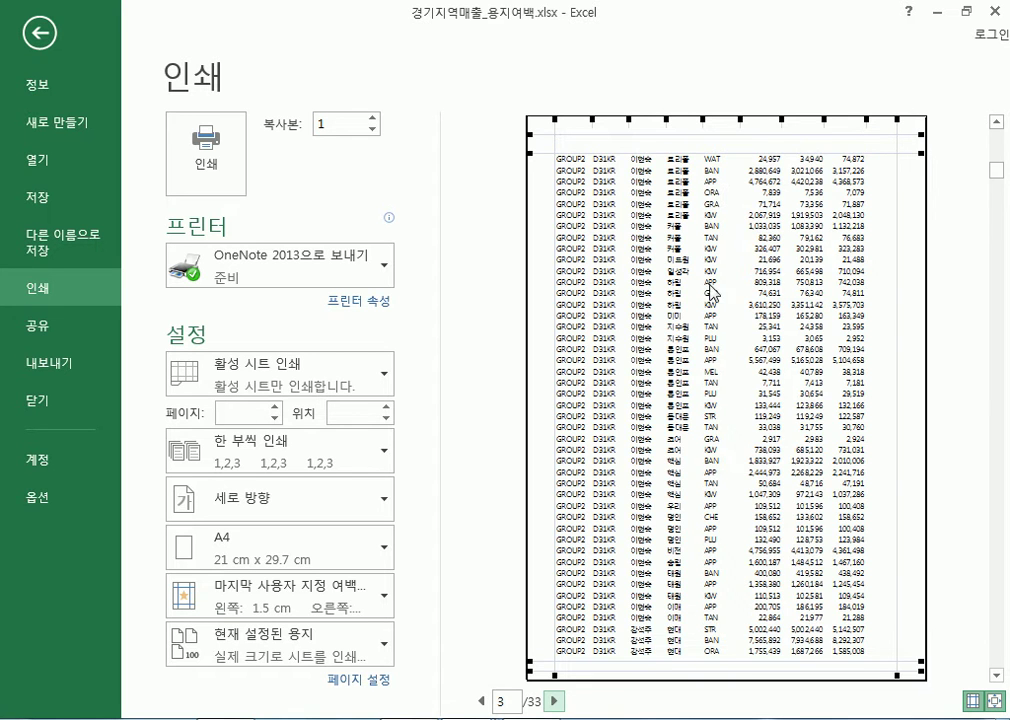
scroll(715, 238, up, 2)
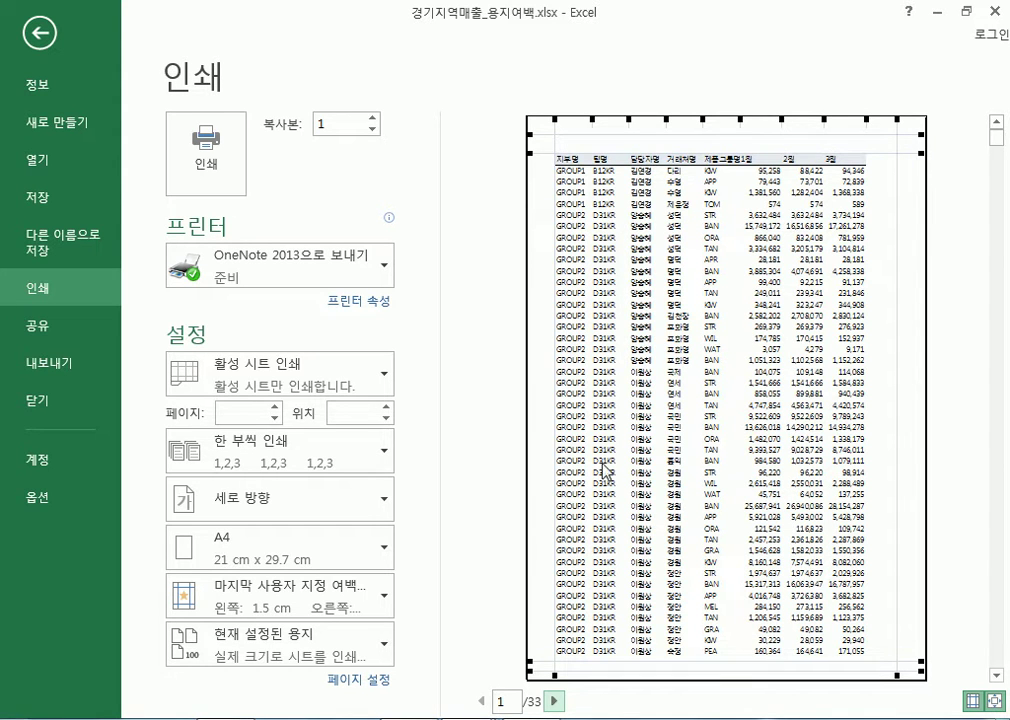
click(378, 680)
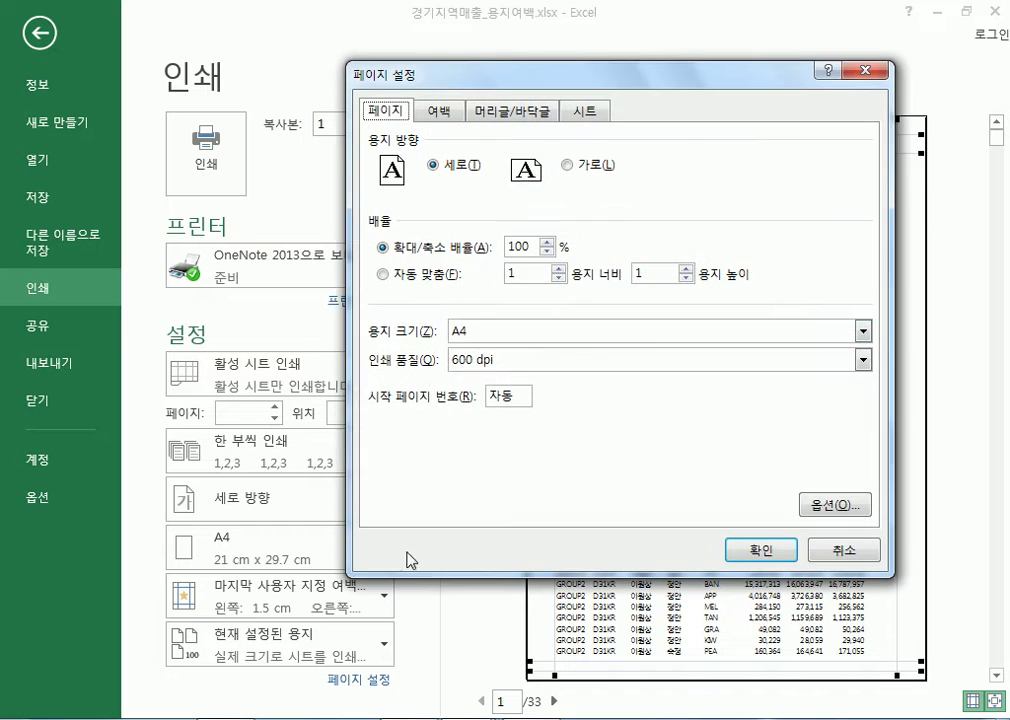
click(587, 114)
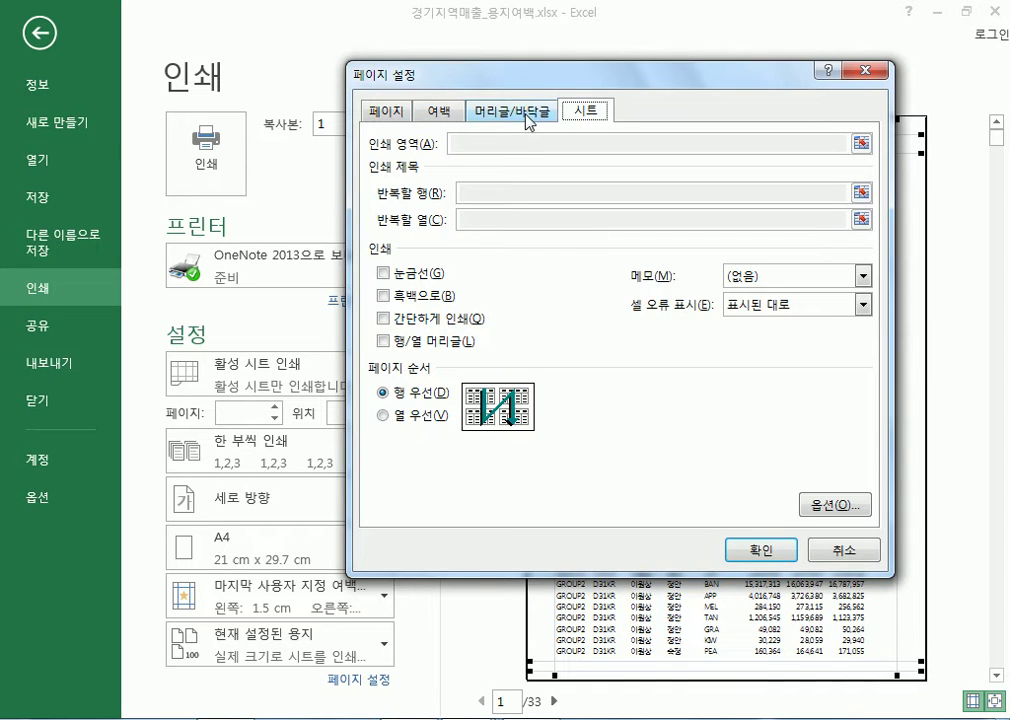
click(414, 417)
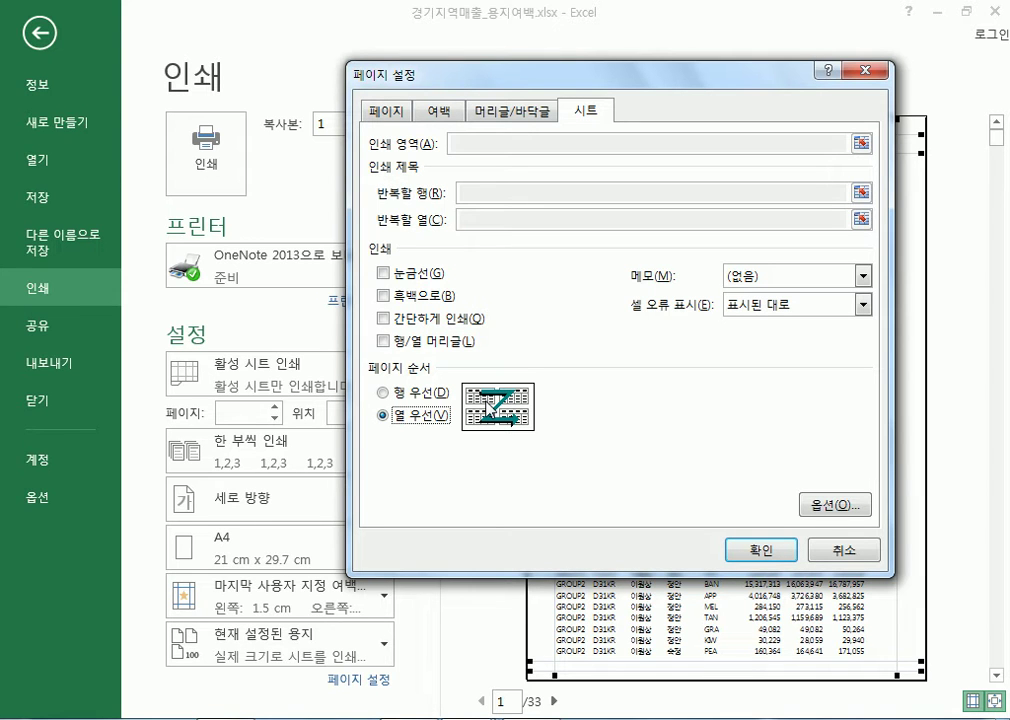
click(420, 393)
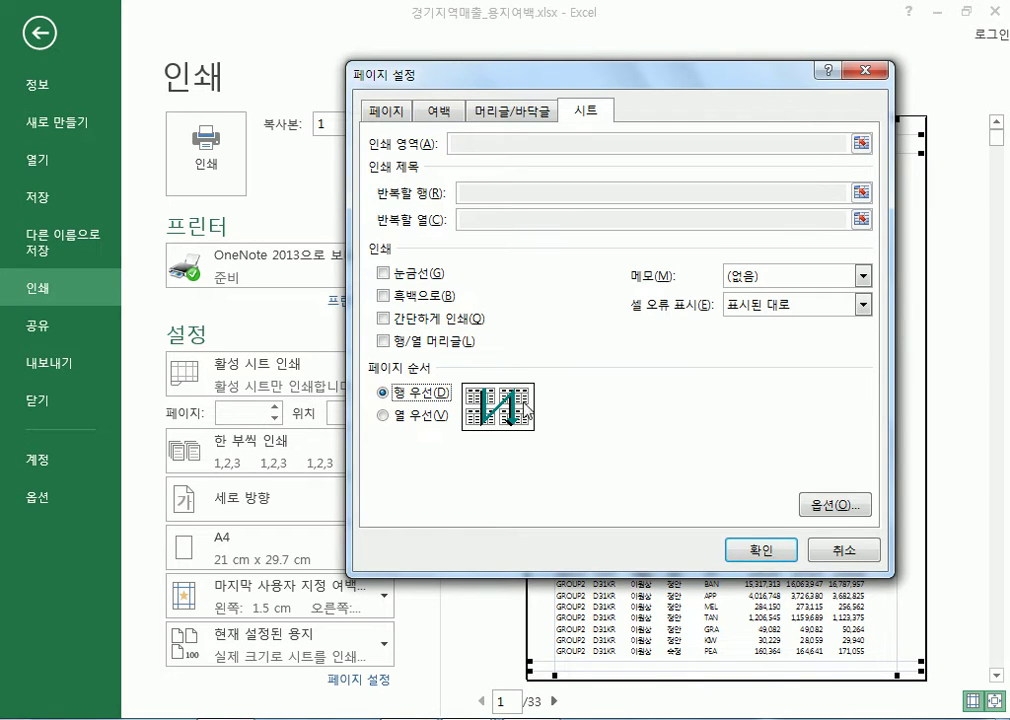
click(403, 415)
click(410, 397)
click(423, 424)
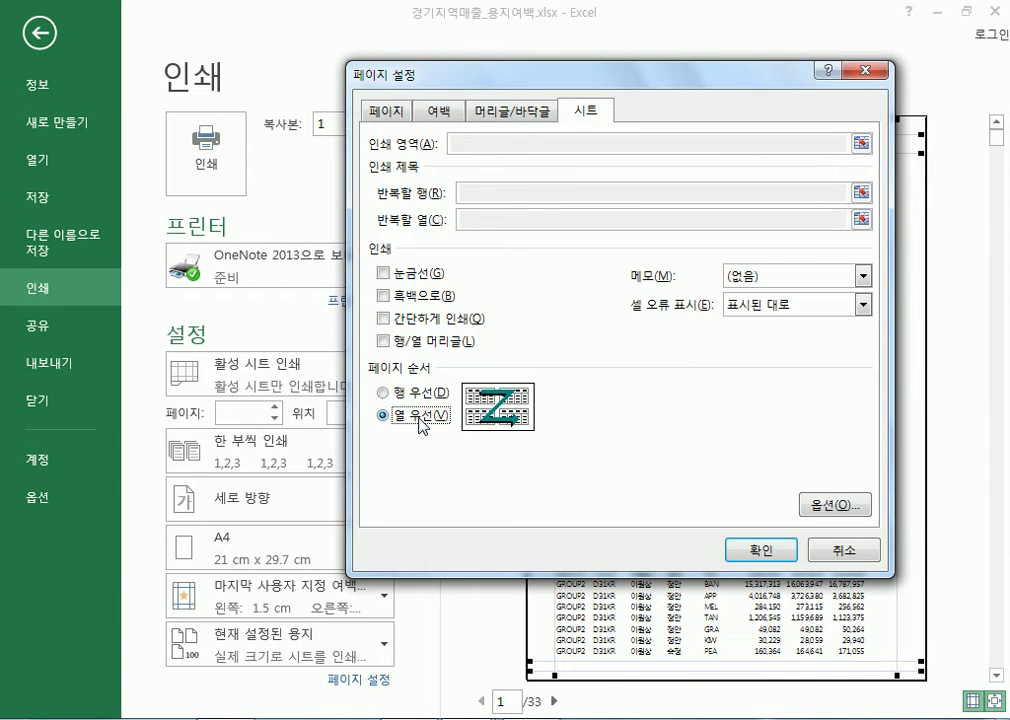
key(Up)
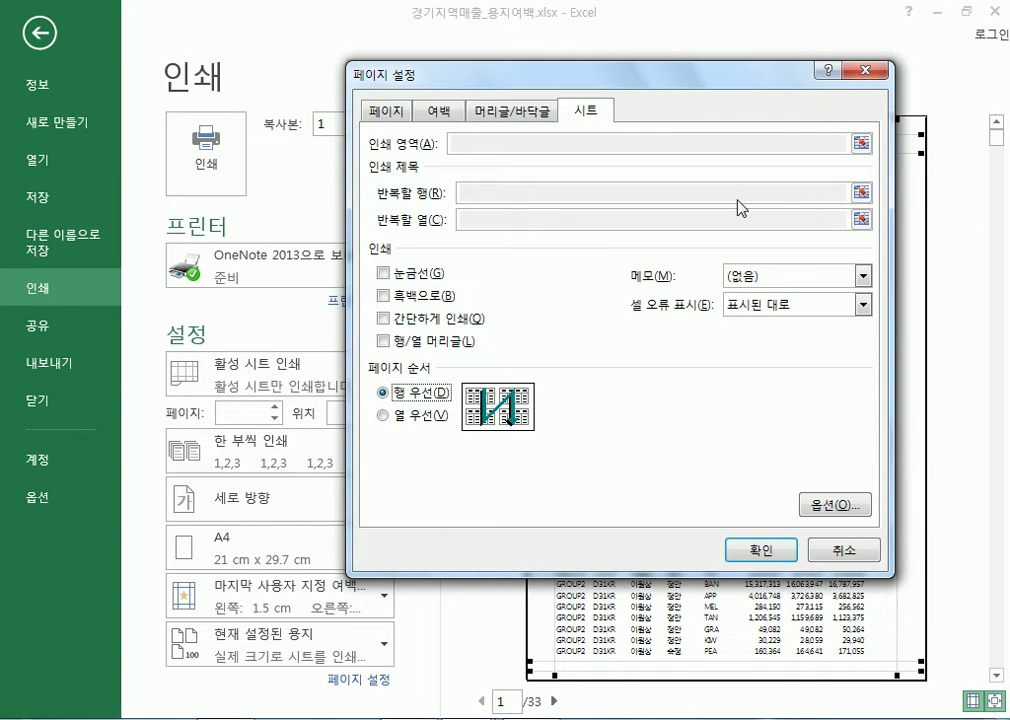
click(740, 549)
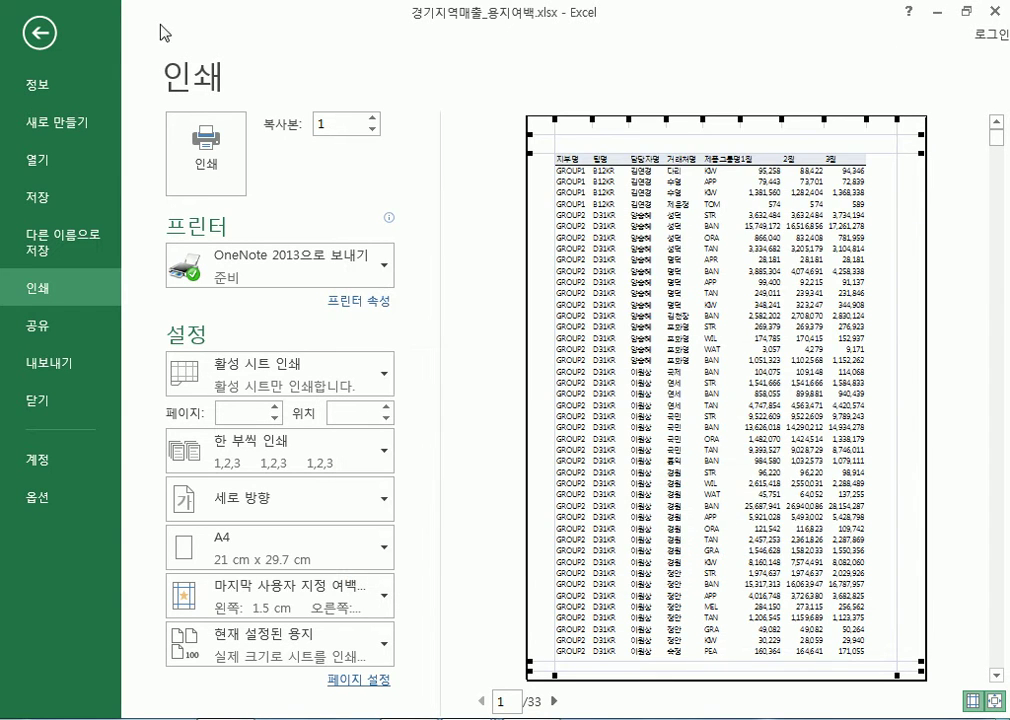
Exit Backstage, view the Home, Insert and 페이지 레이아웃 tabs, recheck 인쇄, and return
click(37, 38)
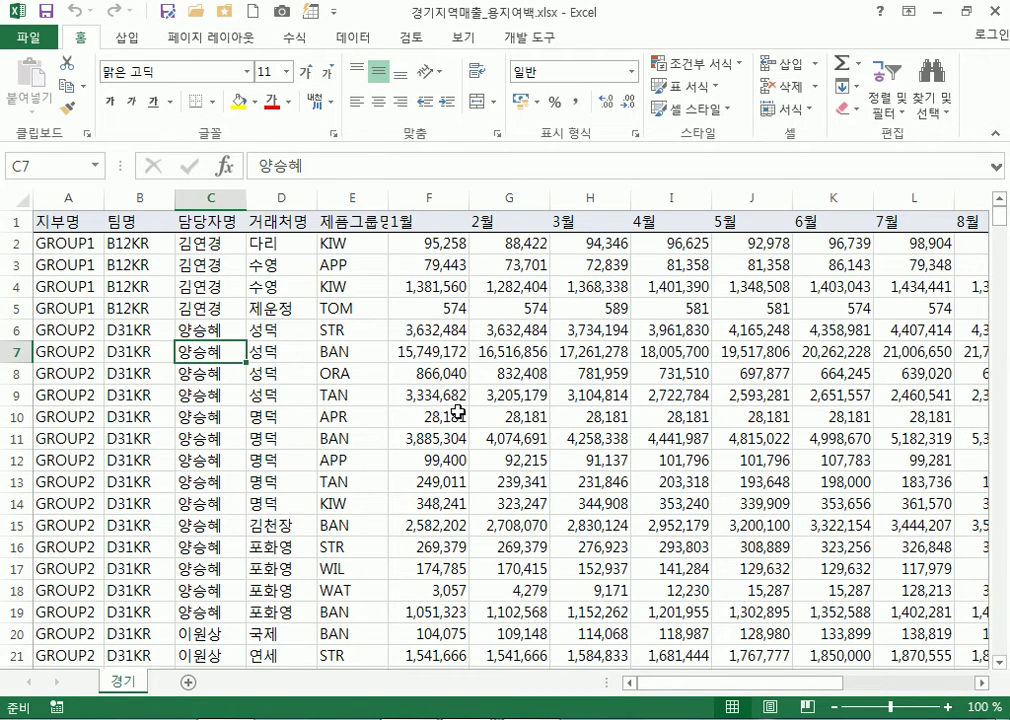
click(196, 40)
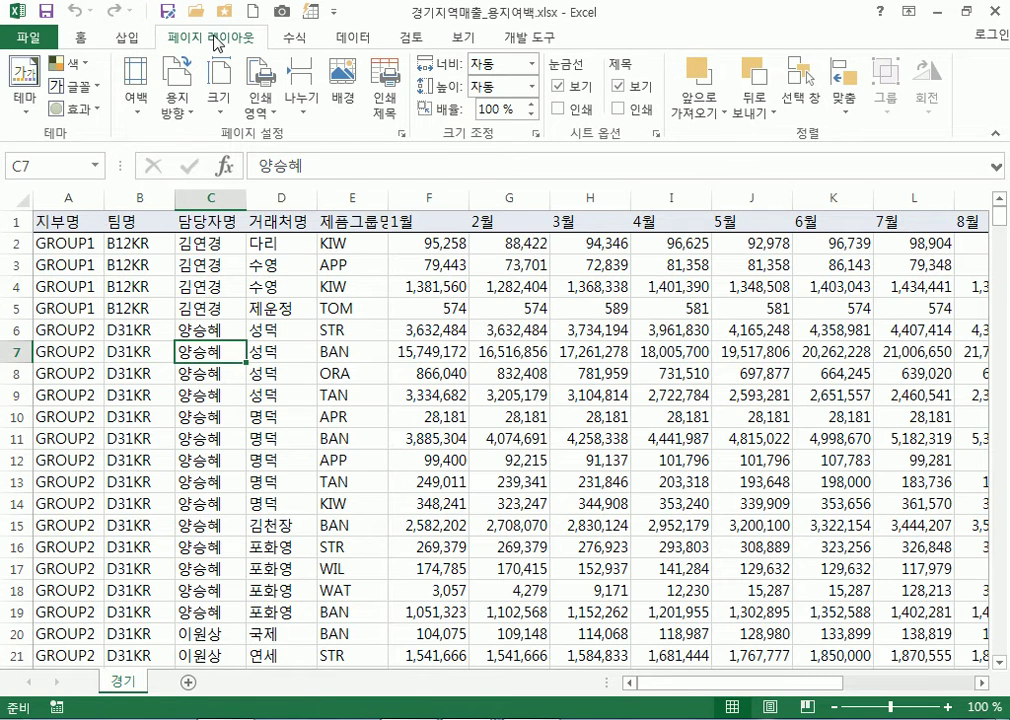
click(81, 40)
click(126, 40)
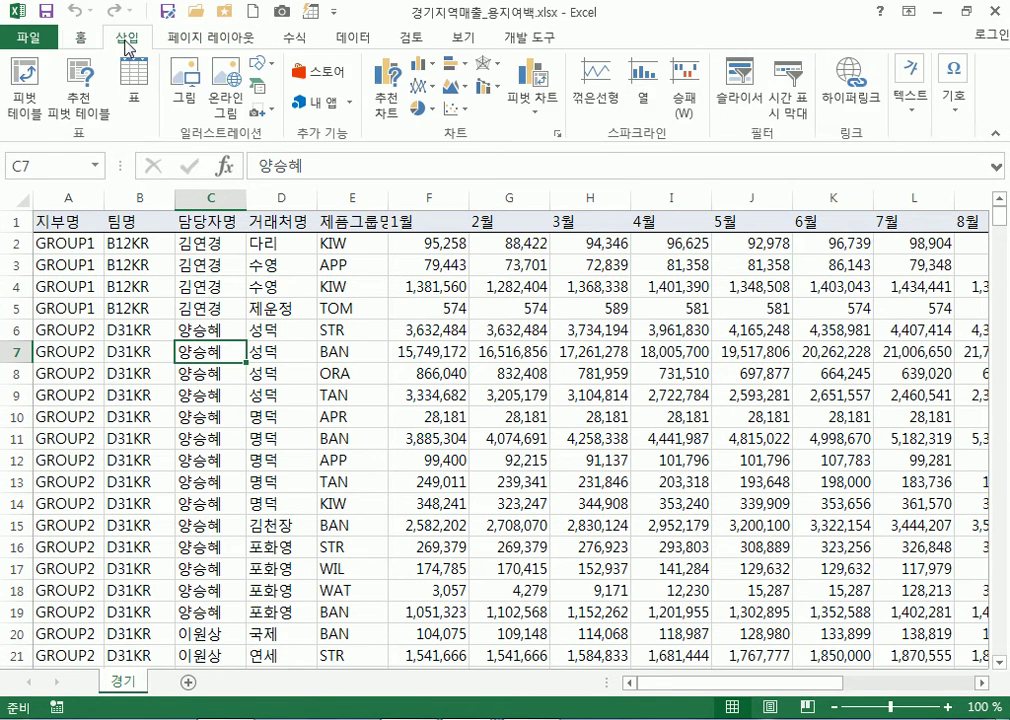
click(193, 42)
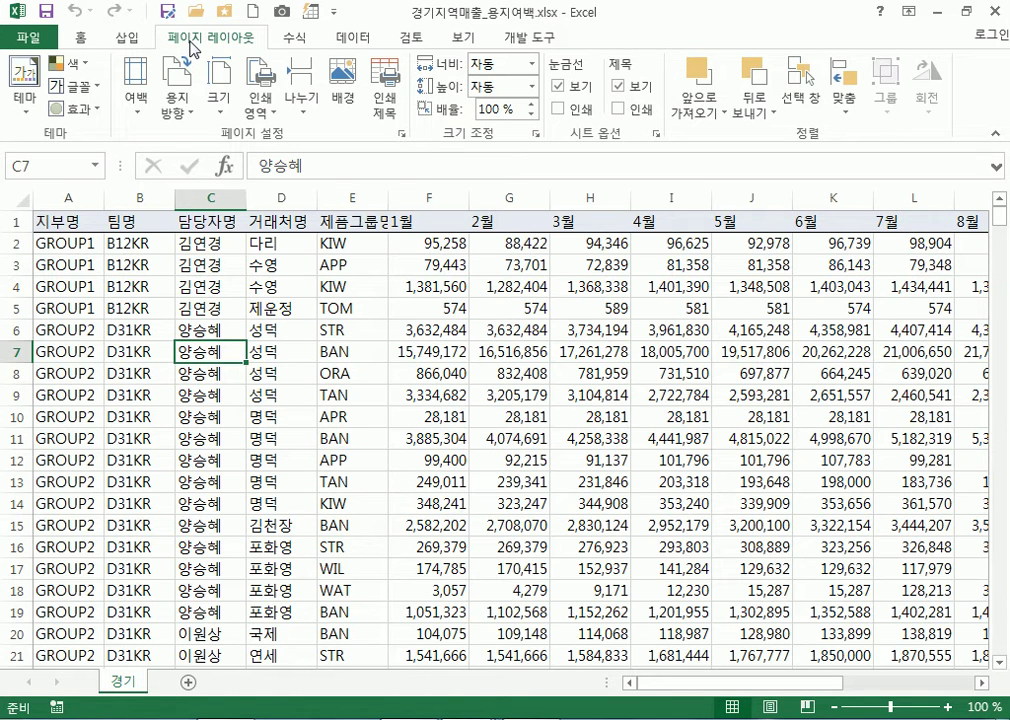
click(27, 37)
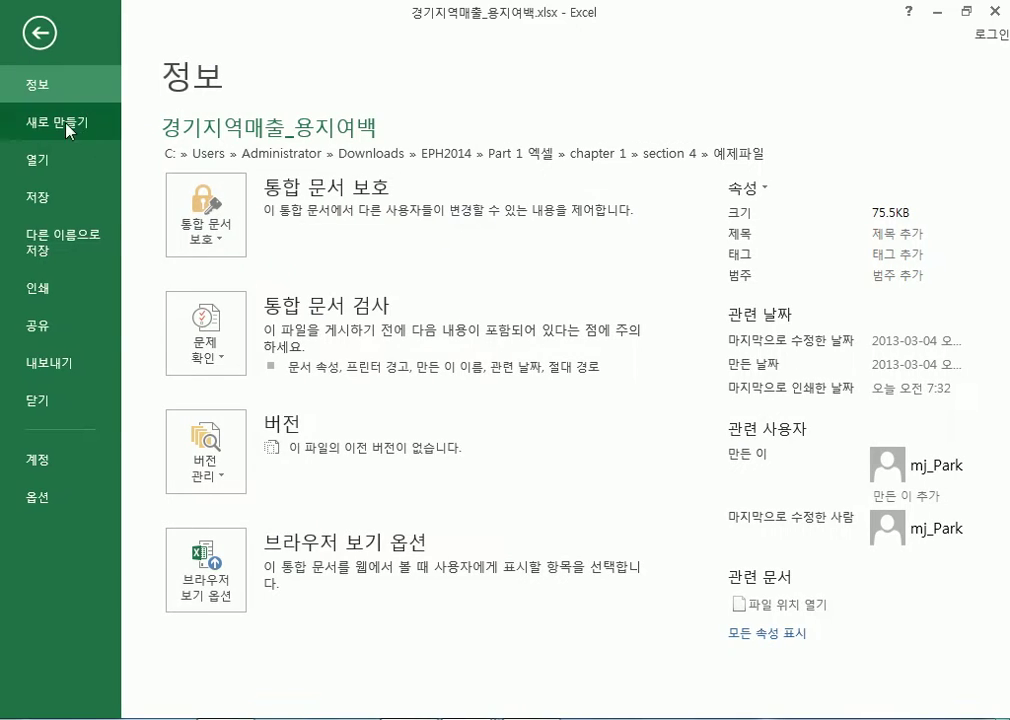
click(35, 287)
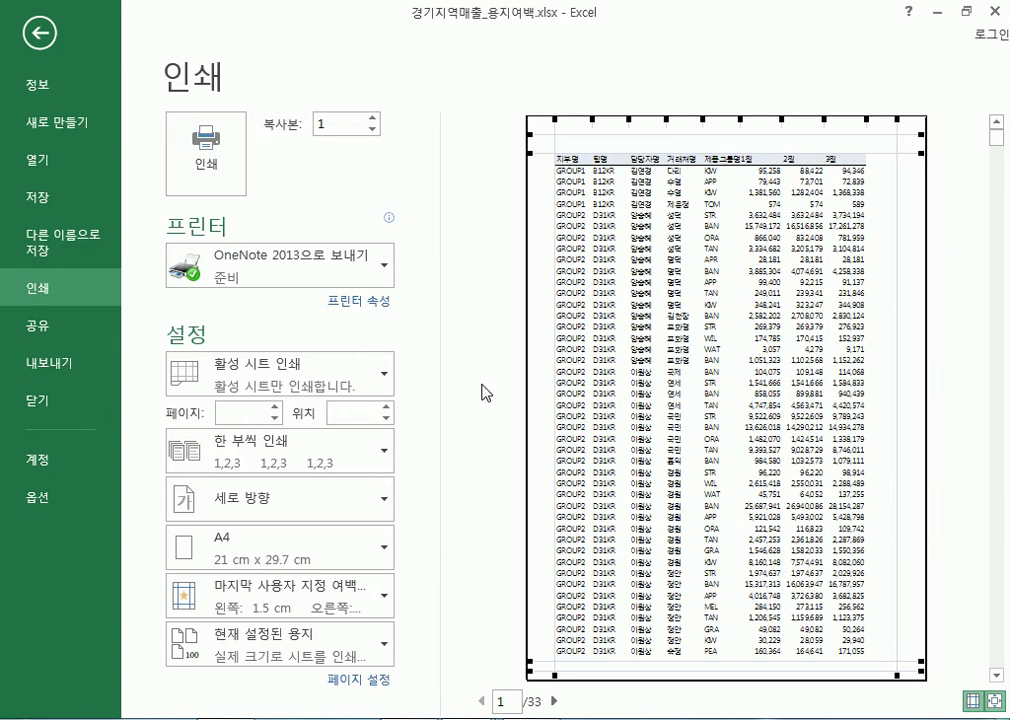
click(40, 42)
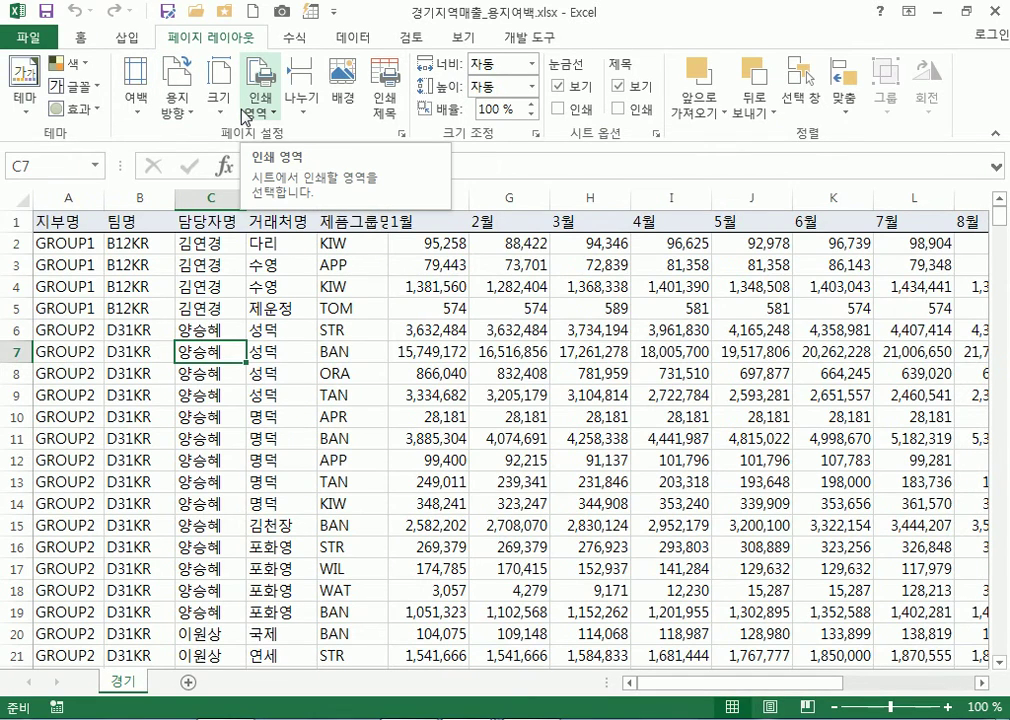
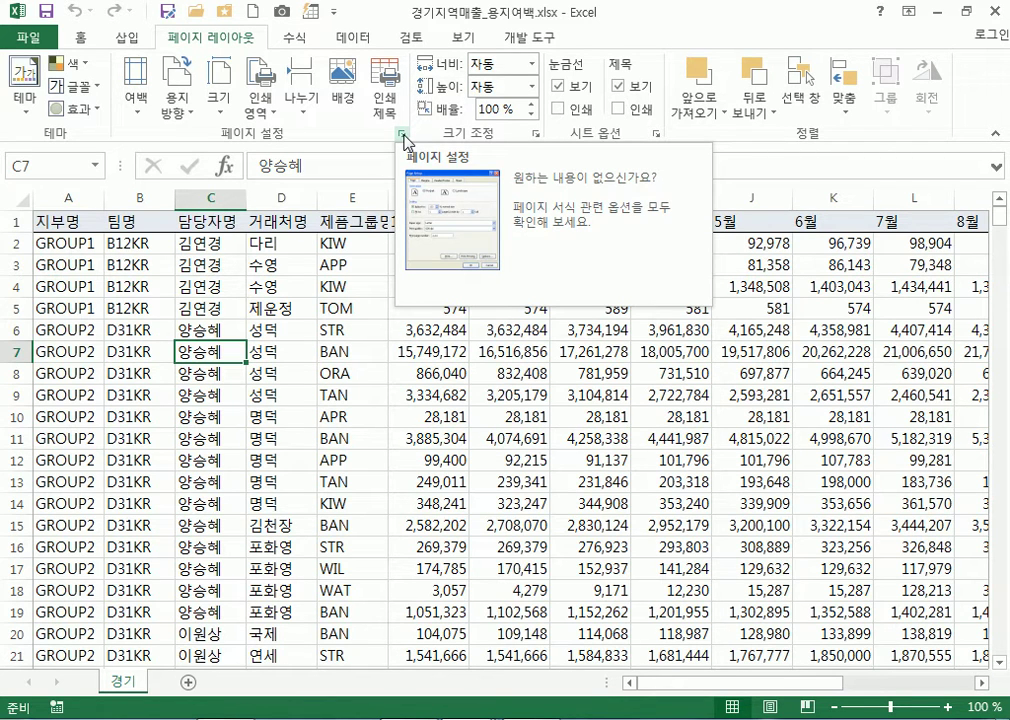
Open the Page Setup dialog for the regional sales sheet from the Page Layout group launcher
click(402, 134)
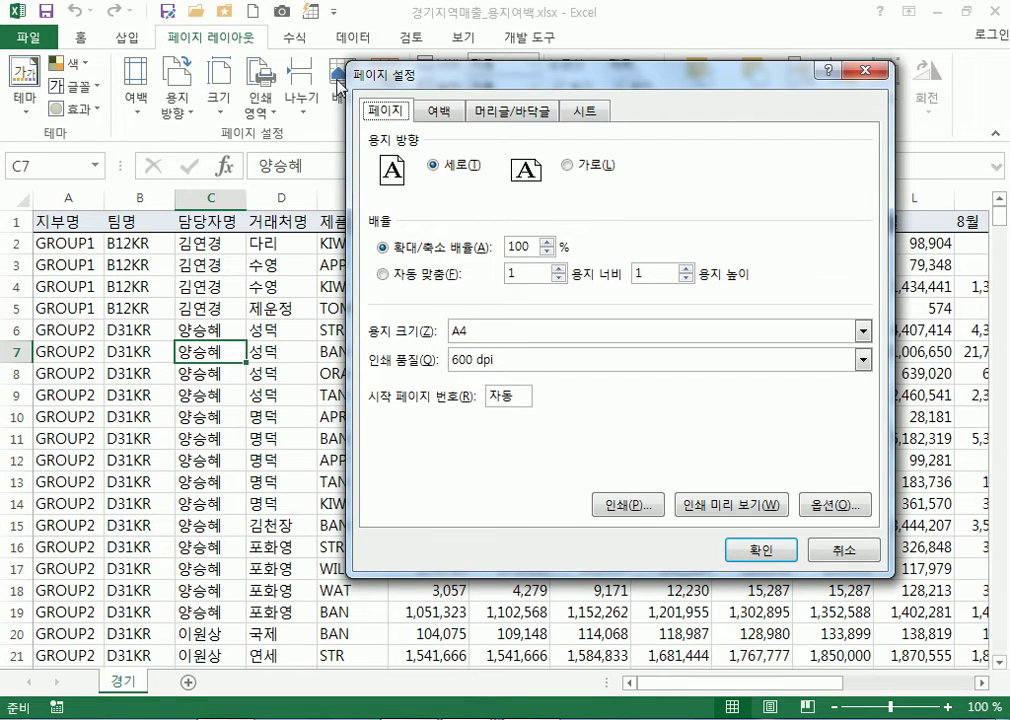
Set row 1 ($1:$1) as the rows to repeat at top, then view the print preview
click(584, 110)
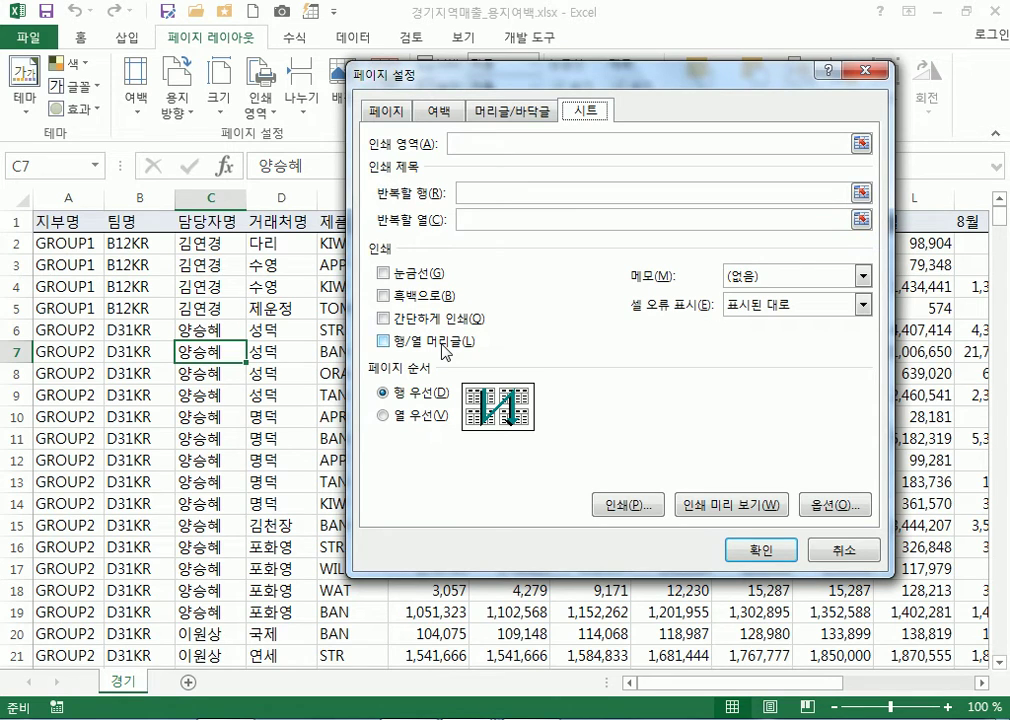
click(479, 198)
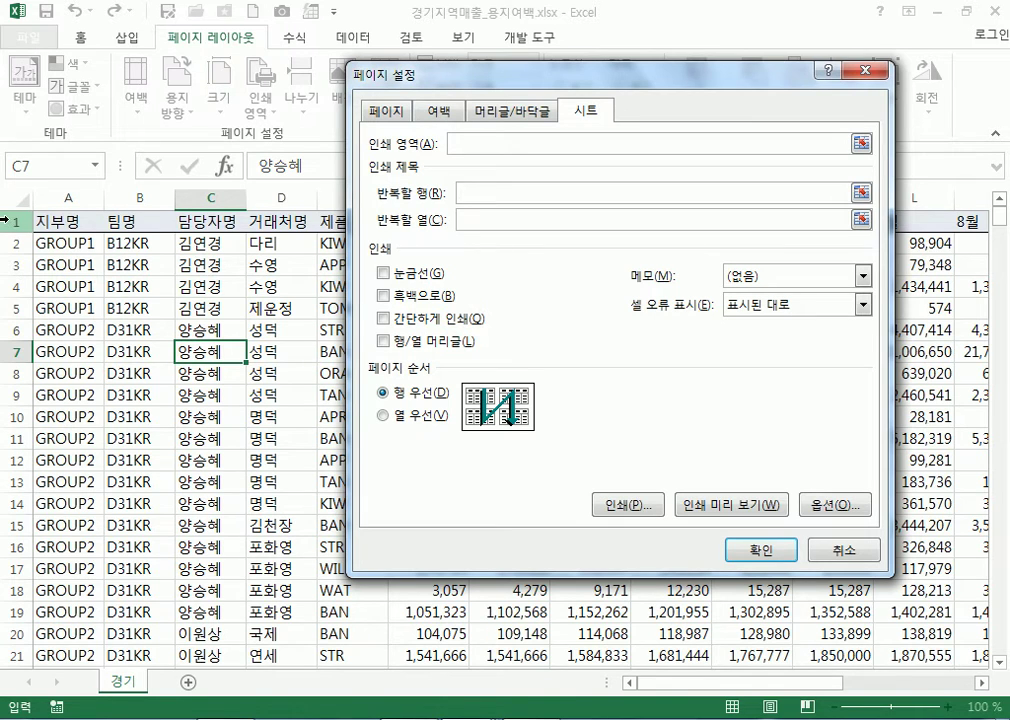
click(6, 221)
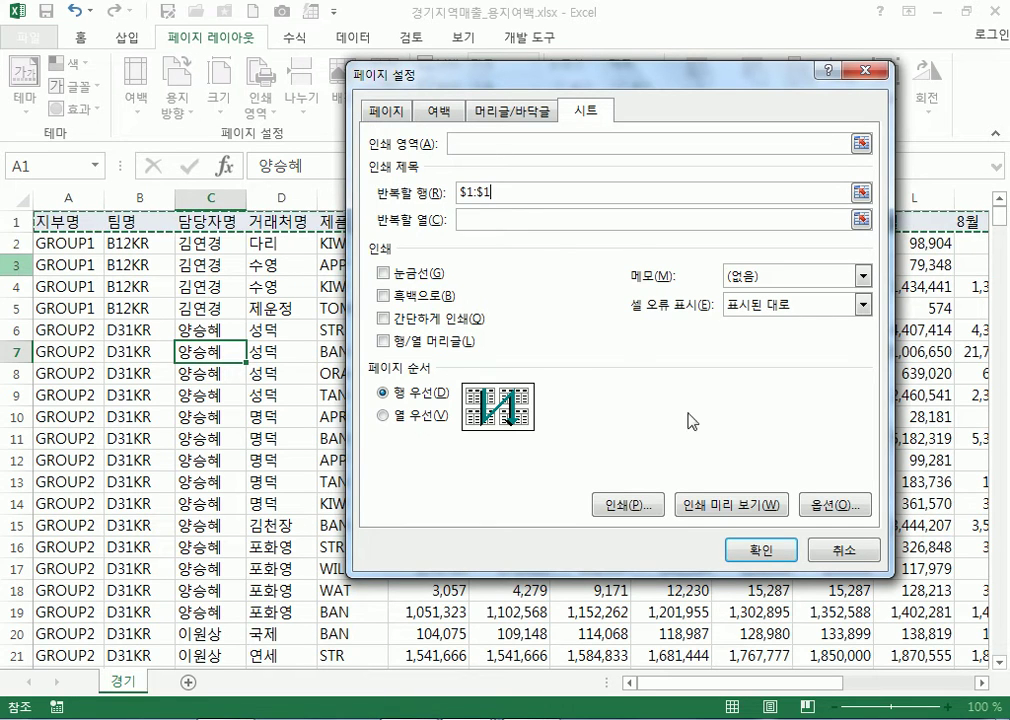
click(730, 505)
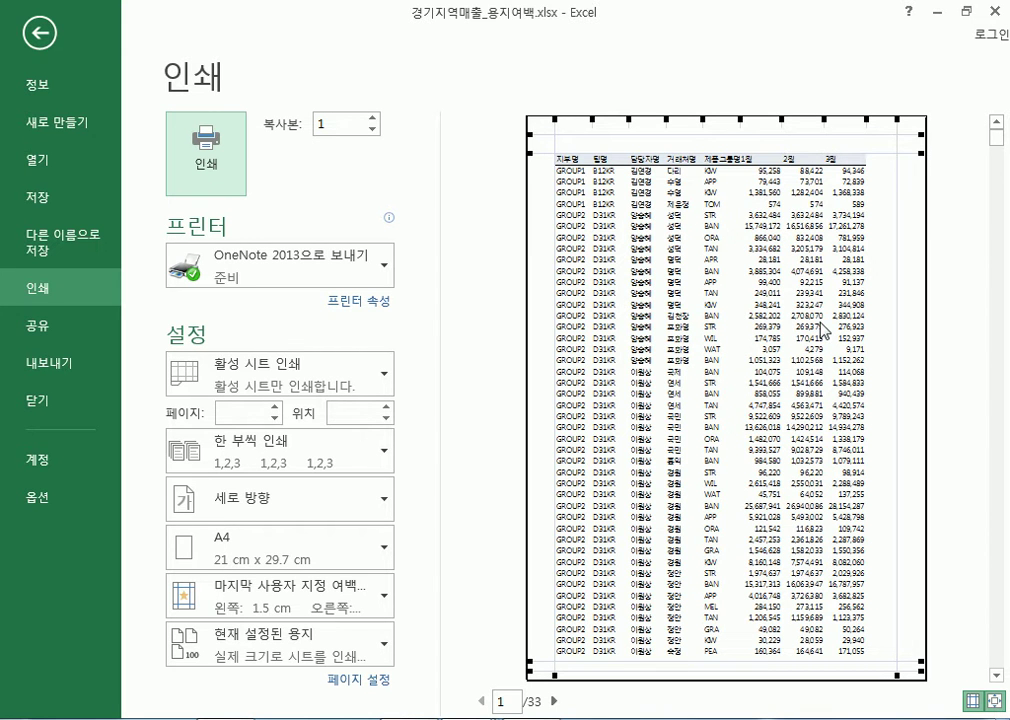
Scroll the first preview pages to confirm row 1 repeats as the heading
scroll(835, 320, down, 3)
scroll(835, 320, down, 10)
scroll(838, 312, down, 4)
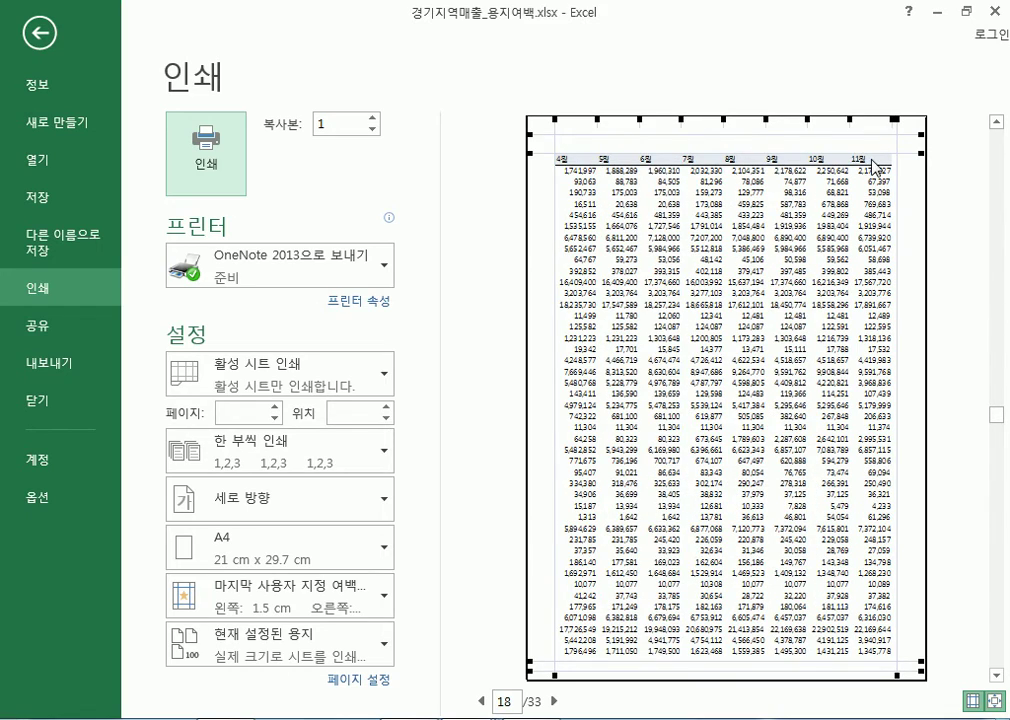
scroll(597, 296, up, 3)
scroll(597, 296, up, 9)
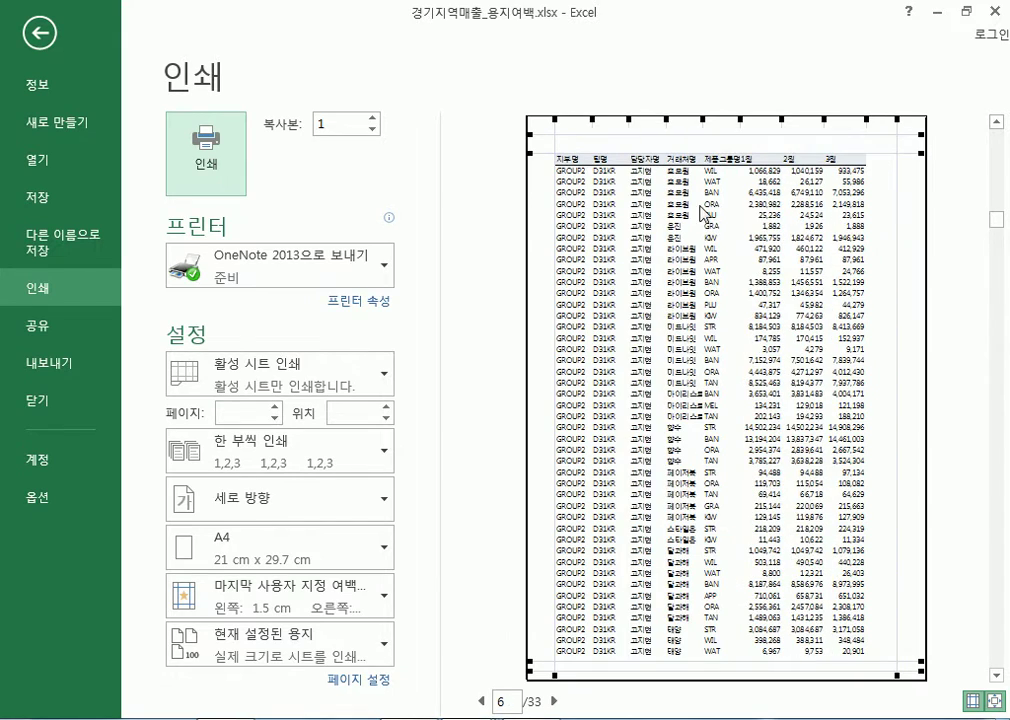
scroll(708, 212, down, 2)
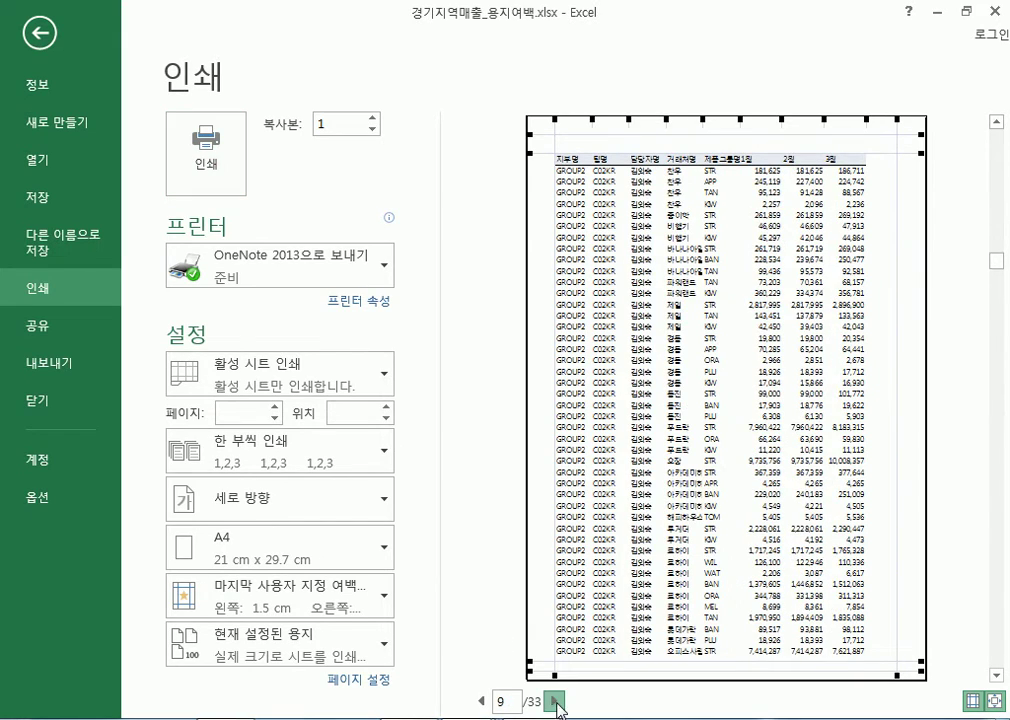
Page forward through later preview pages, then leave the preview for the worksheet
click(554, 701)
click(554, 701)
click(554, 701)
scroll(664, 240, down, 1)
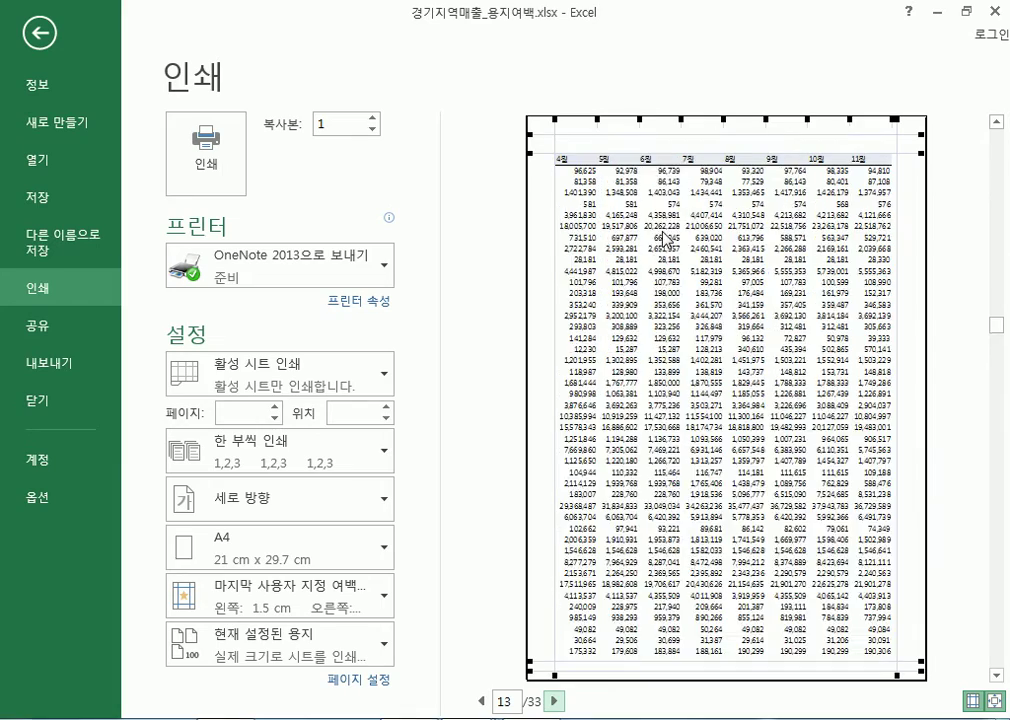
scroll(664, 240, down, 5)
scroll(736, 212, down, 8)
scroll(734, 212, up, 2)
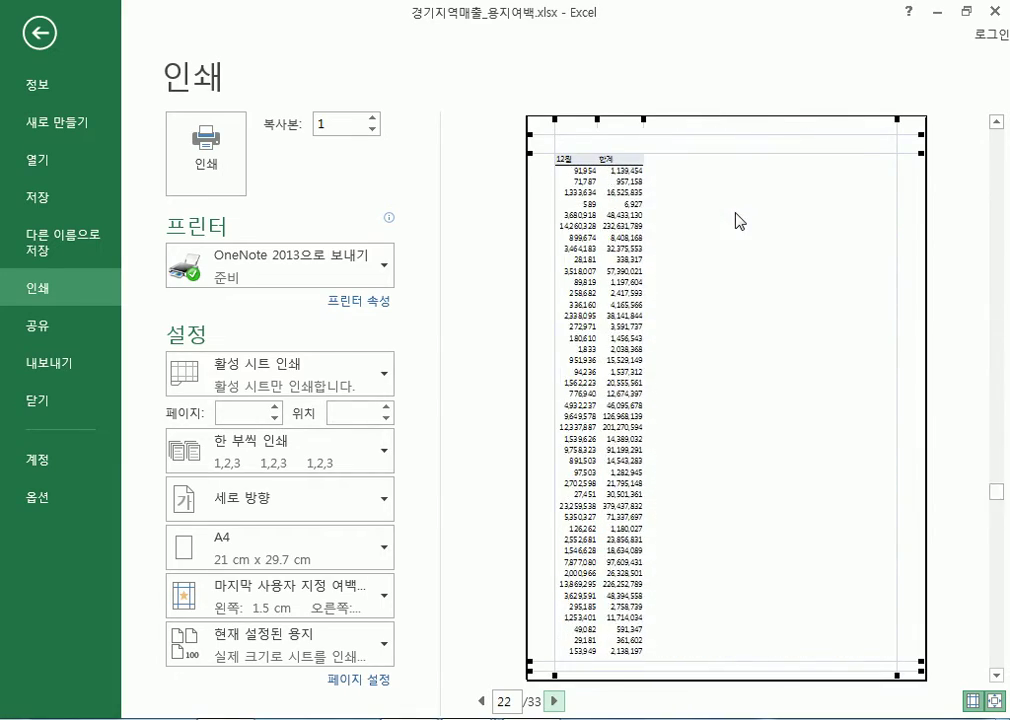
scroll(735, 212, up, 17)
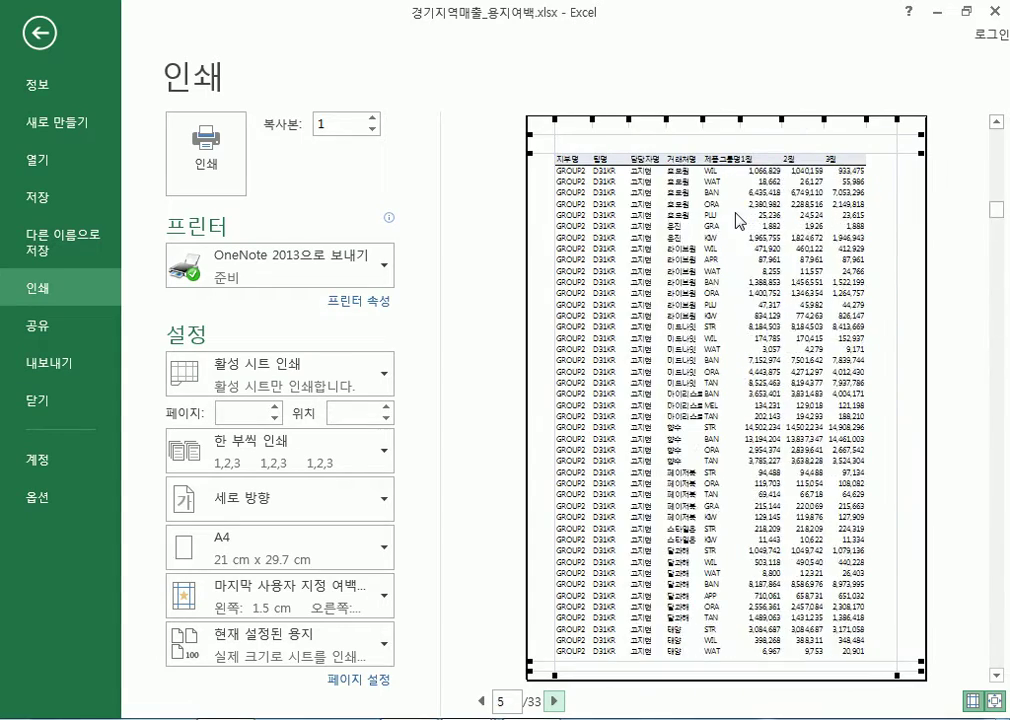
scroll(736, 212, up, 5)
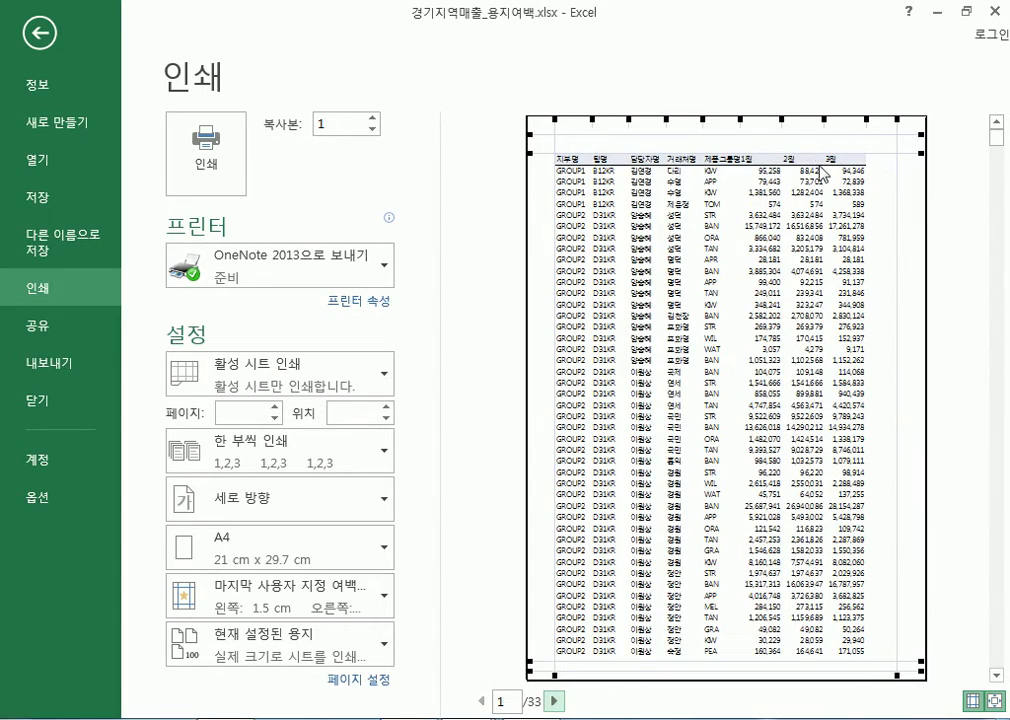
scroll(722, 415, down, 1)
scroll(718, 412, up, 1)
scroll(757, 228, down, 2)
scroll(748, 245, up, 2)
click(47, 46)
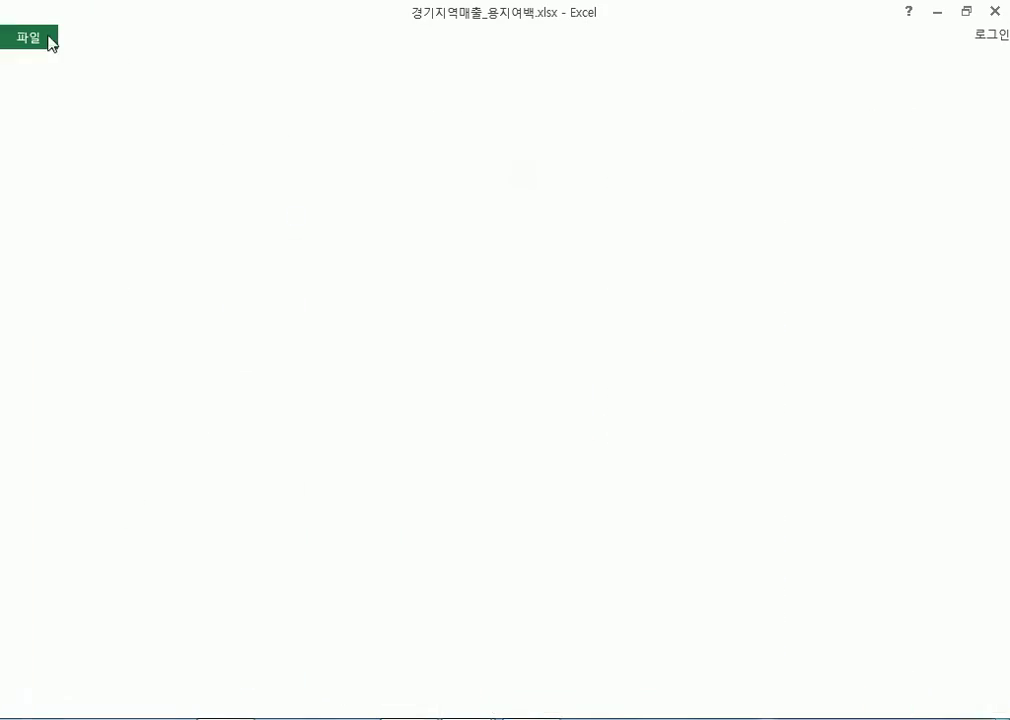
Scroll through the 경기 sales rows and bring up the View ribbon options
scroll(425, 463, down, 14)
scroll(425, 463, down, 13)
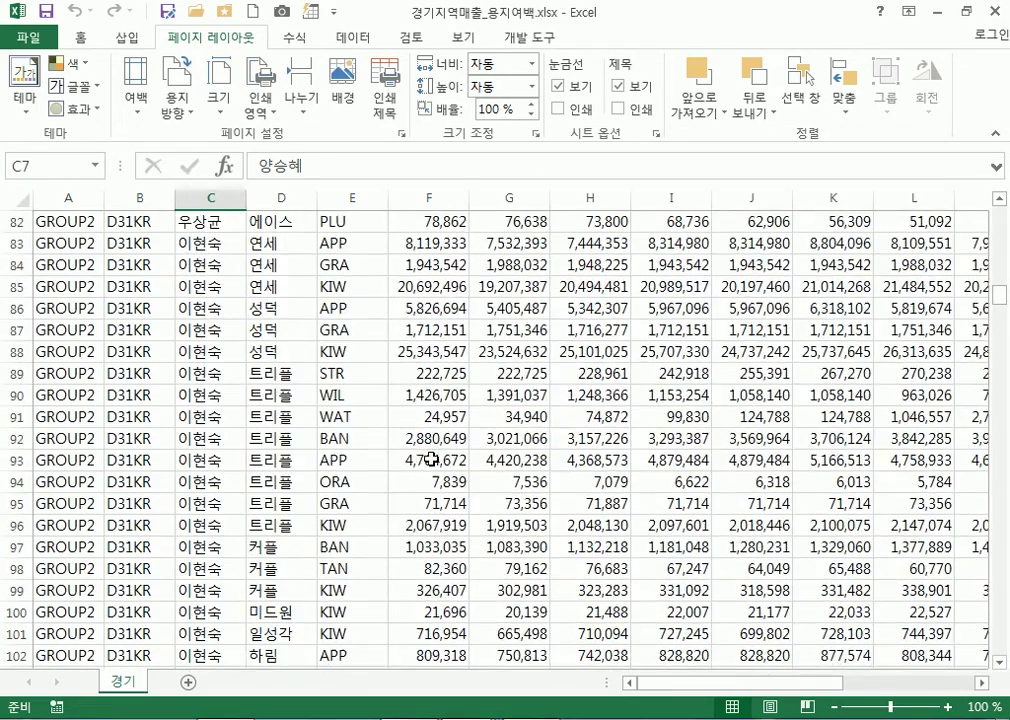
scroll(428, 459, up, 20)
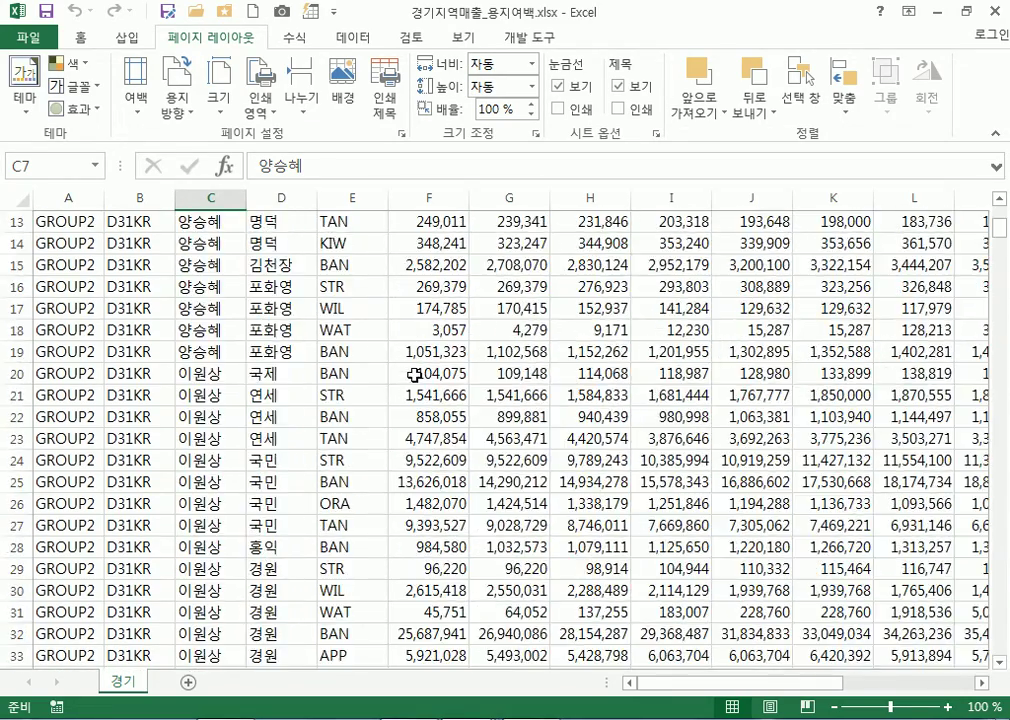
scroll(414, 375, down, 4)
scroll(414, 375, down, 7)
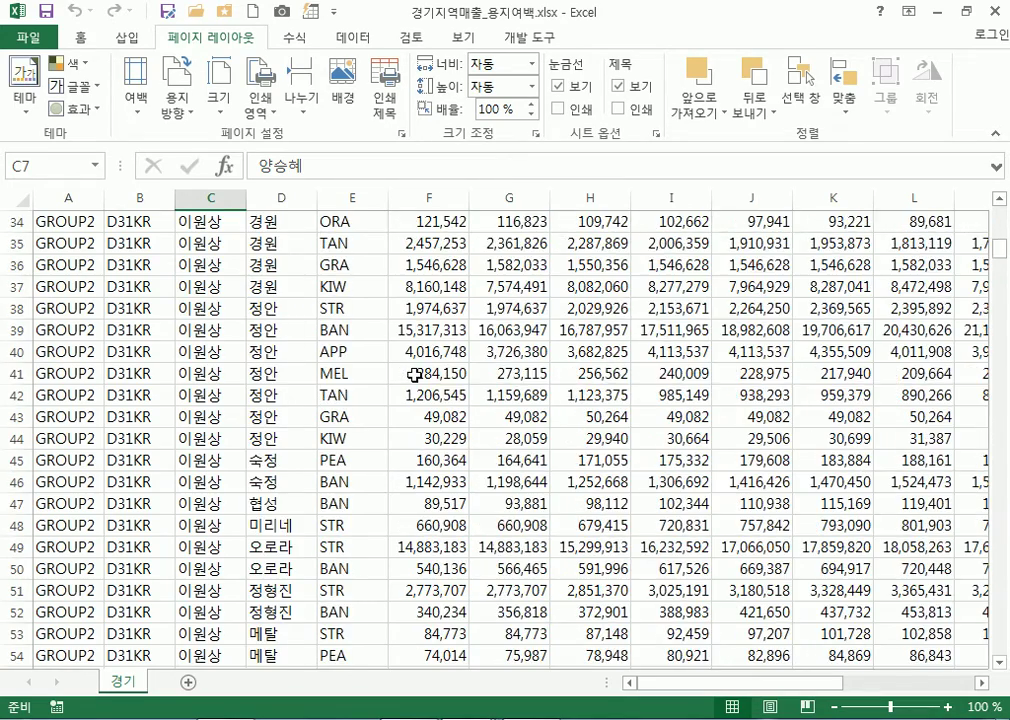
scroll(414, 375, down, 6)
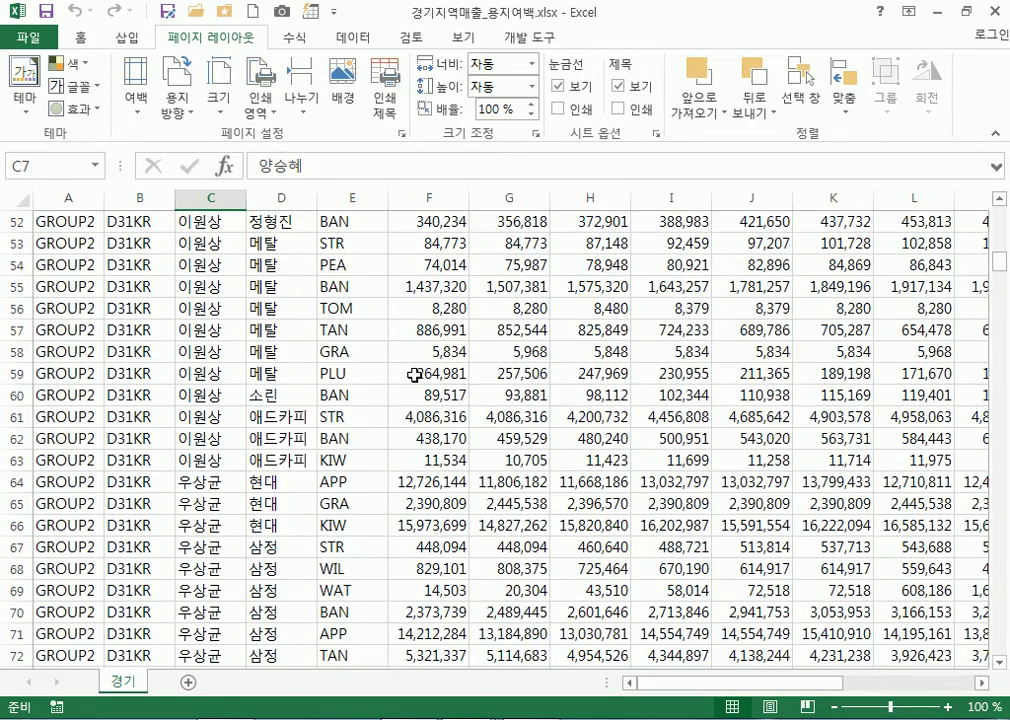
scroll(420, 375, up, 6)
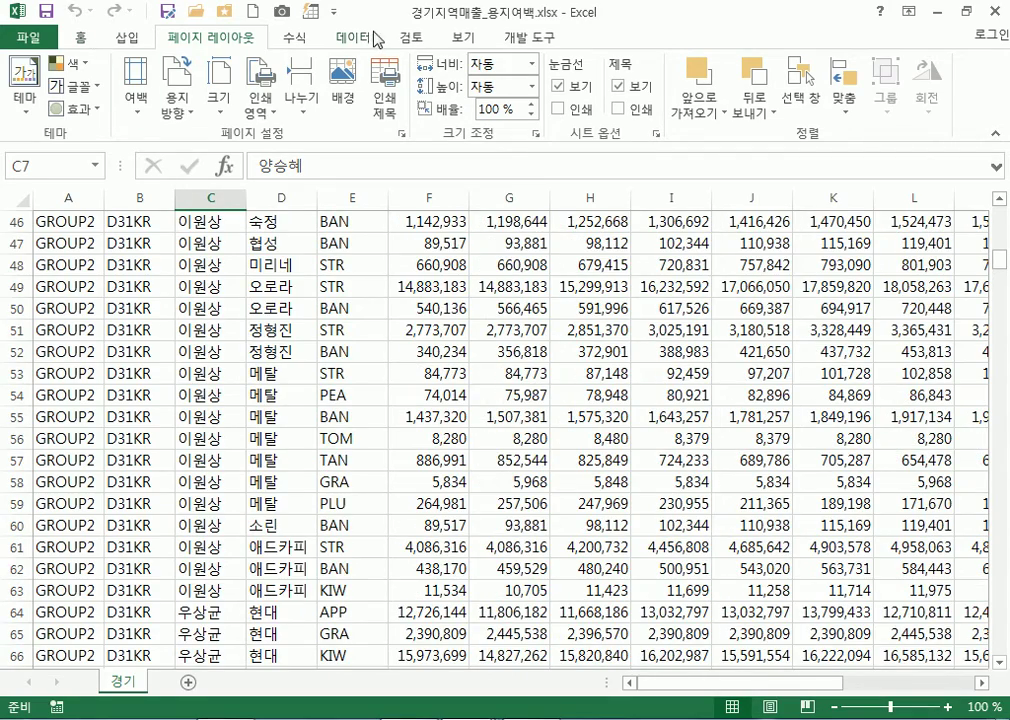
click(462, 37)
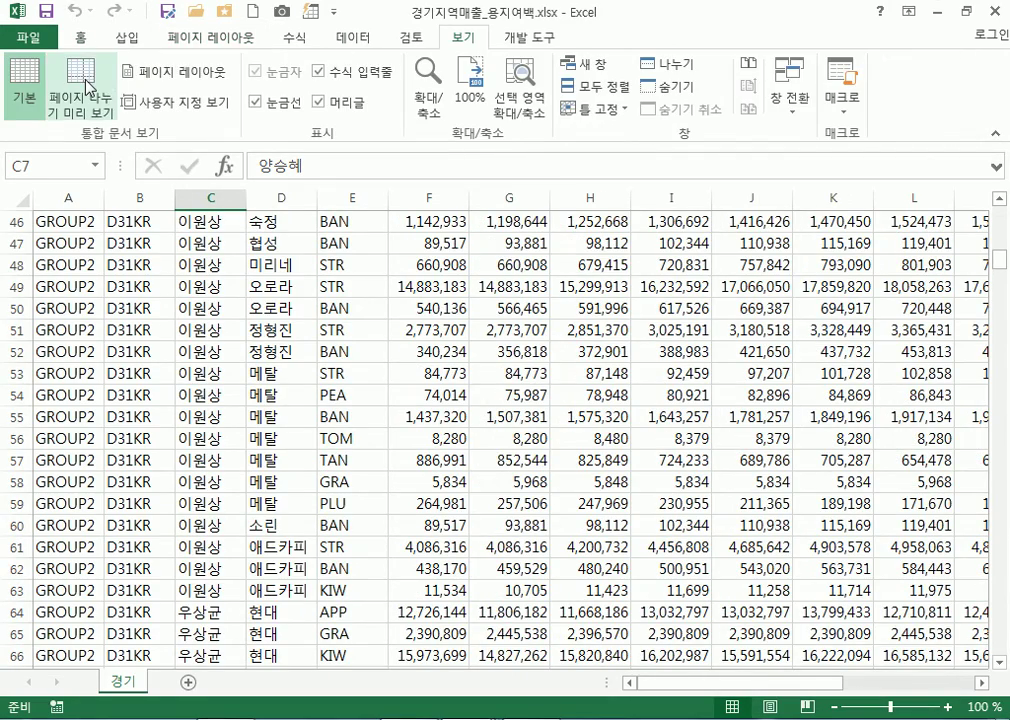
Preview the page breaks, return to Normal view, then select C34:H45 and cell D35
click(85, 86)
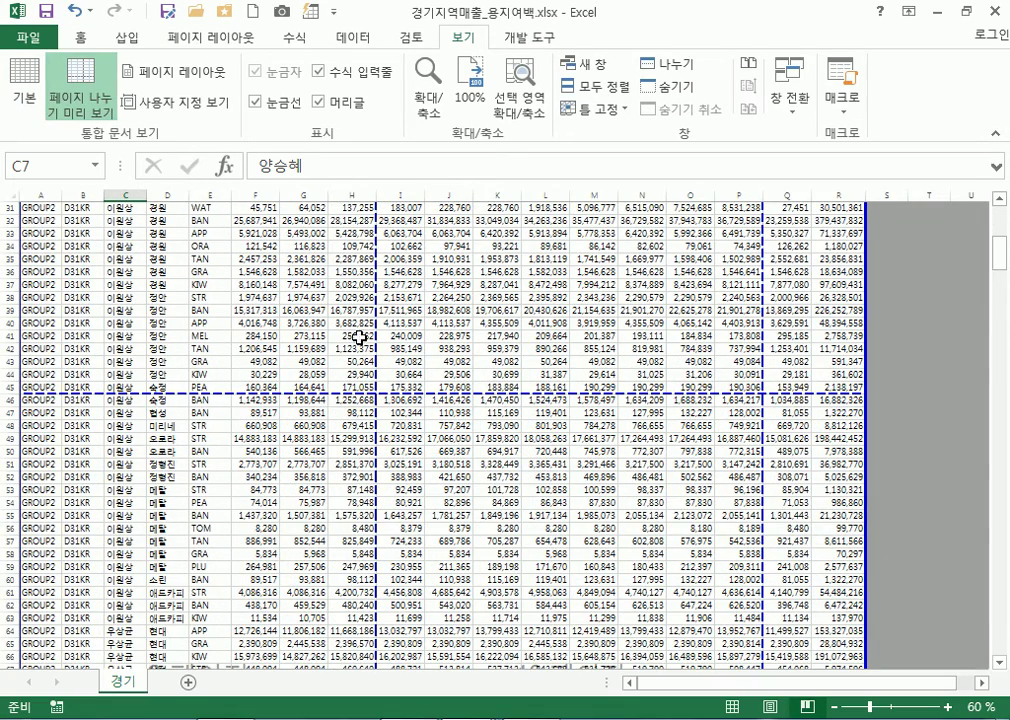
click(25, 82)
scroll(530, 336, down, 4)
scroll(487, 262, up, 3)
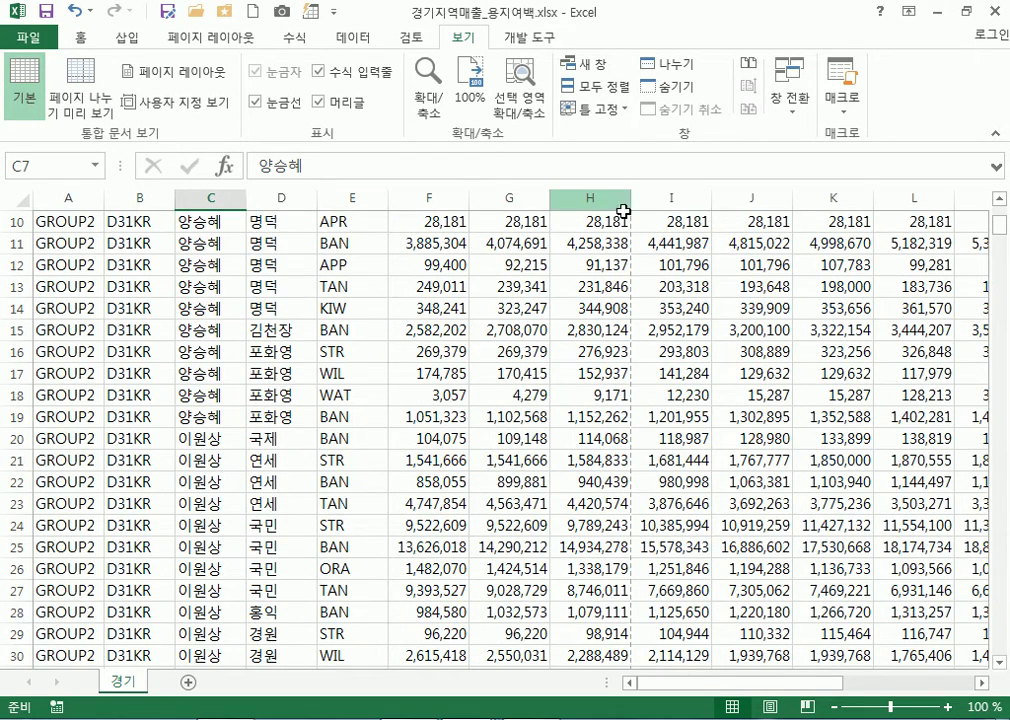
scroll(622, 421, down, 10)
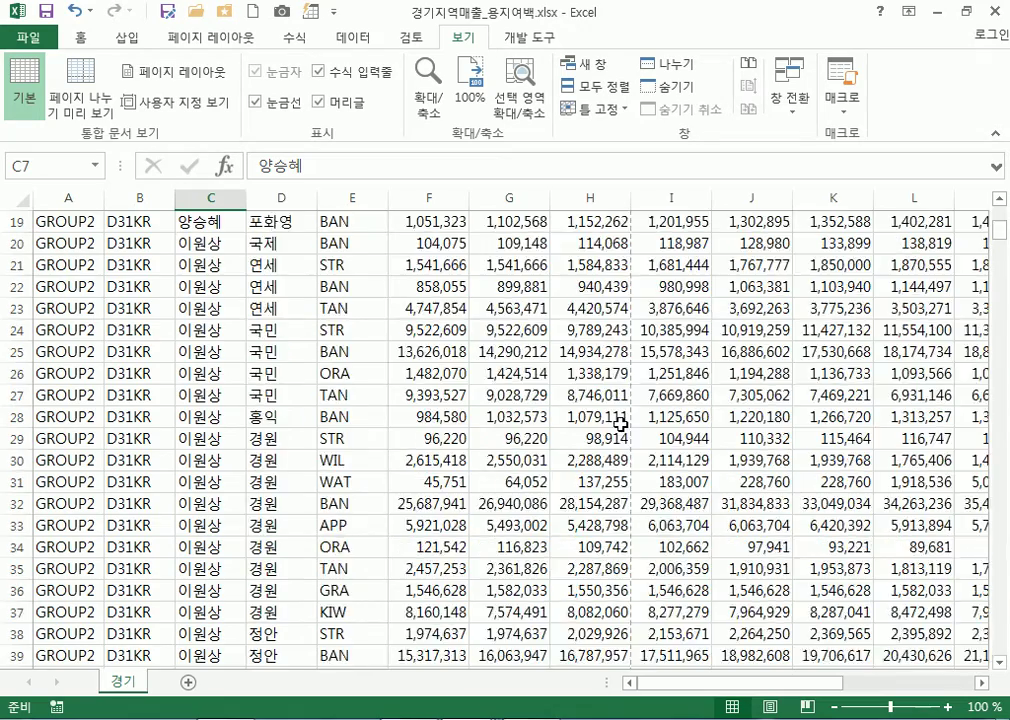
scroll(621, 424, down, 4)
scroll(621, 424, up, 4)
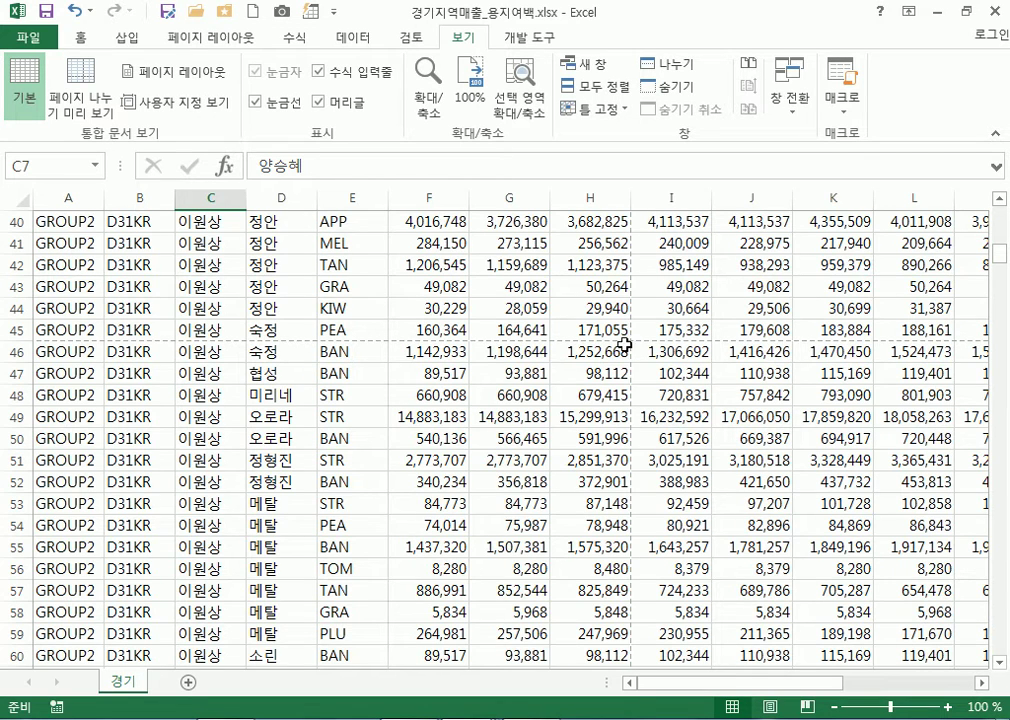
scroll(571, 400, up, 3)
drag(590, 525, 185, 285)
click(268, 316)
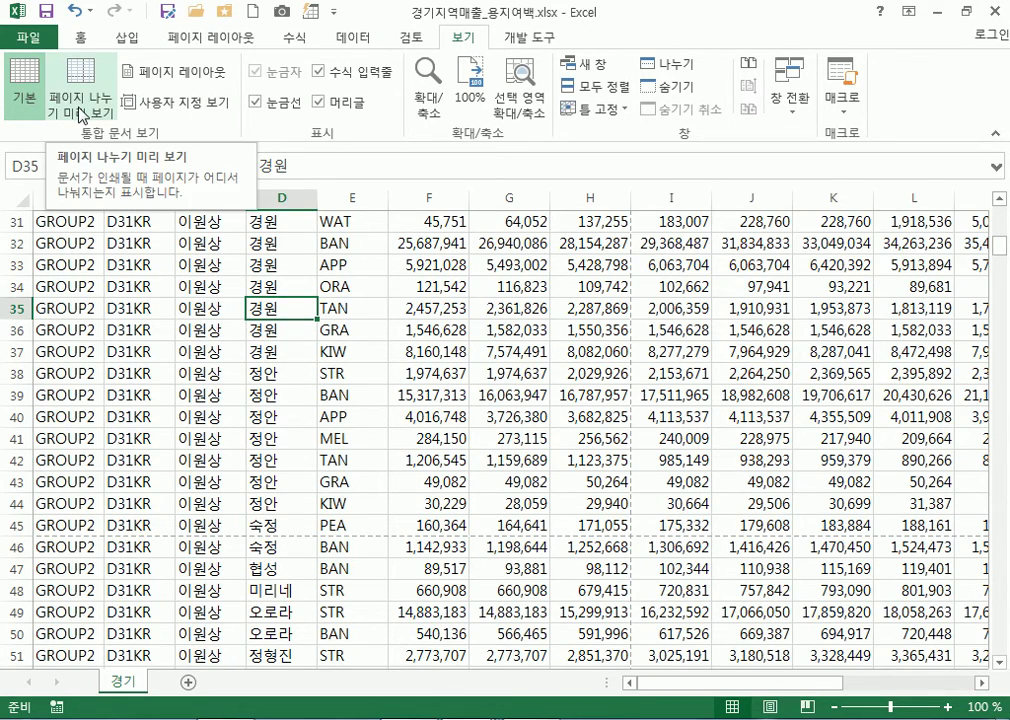
Show Page Break Preview again and scroll the page layout, jumping to the row's start
click(83, 114)
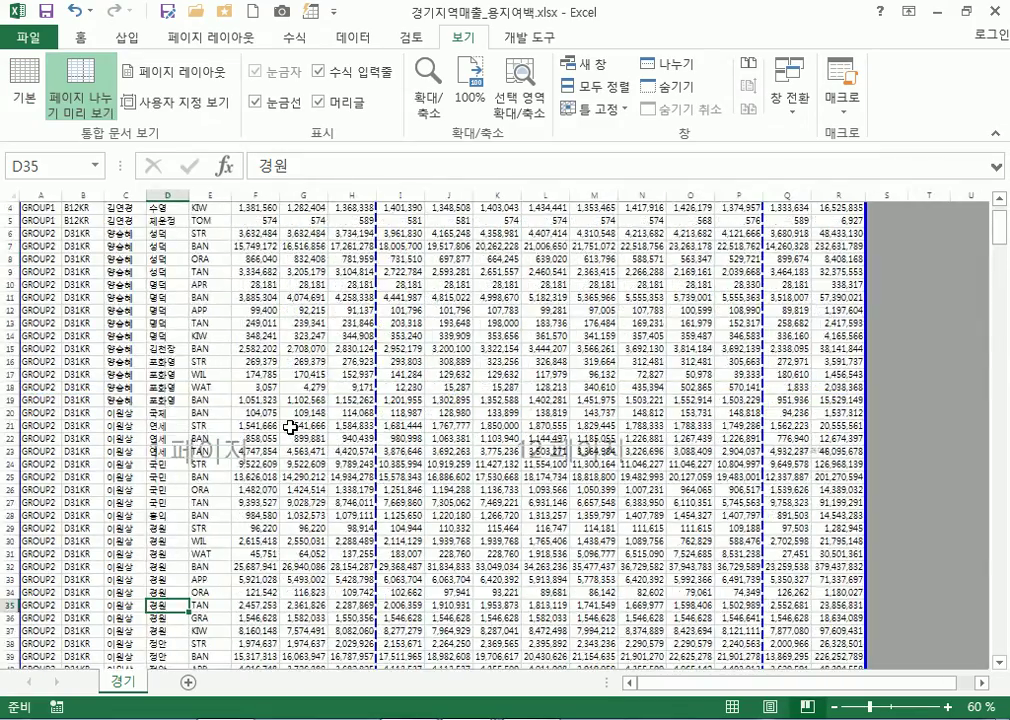
scroll(290, 427, up, 1)
scroll(290, 427, down, 10)
scroll(290, 427, down, 10)
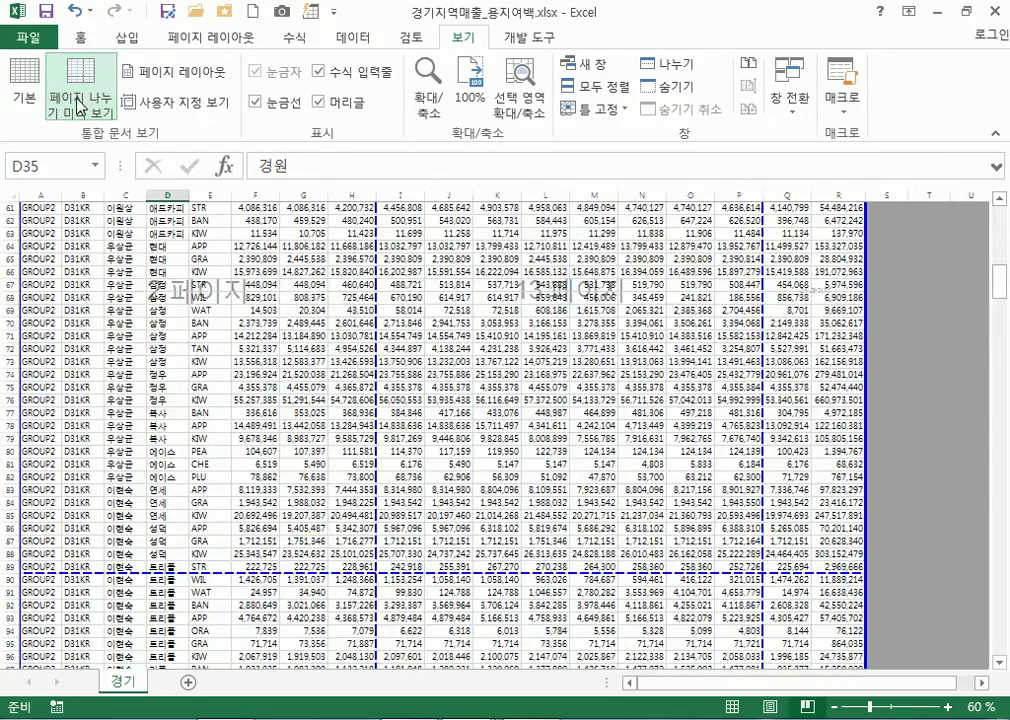
scroll(283, 487, down, 8)
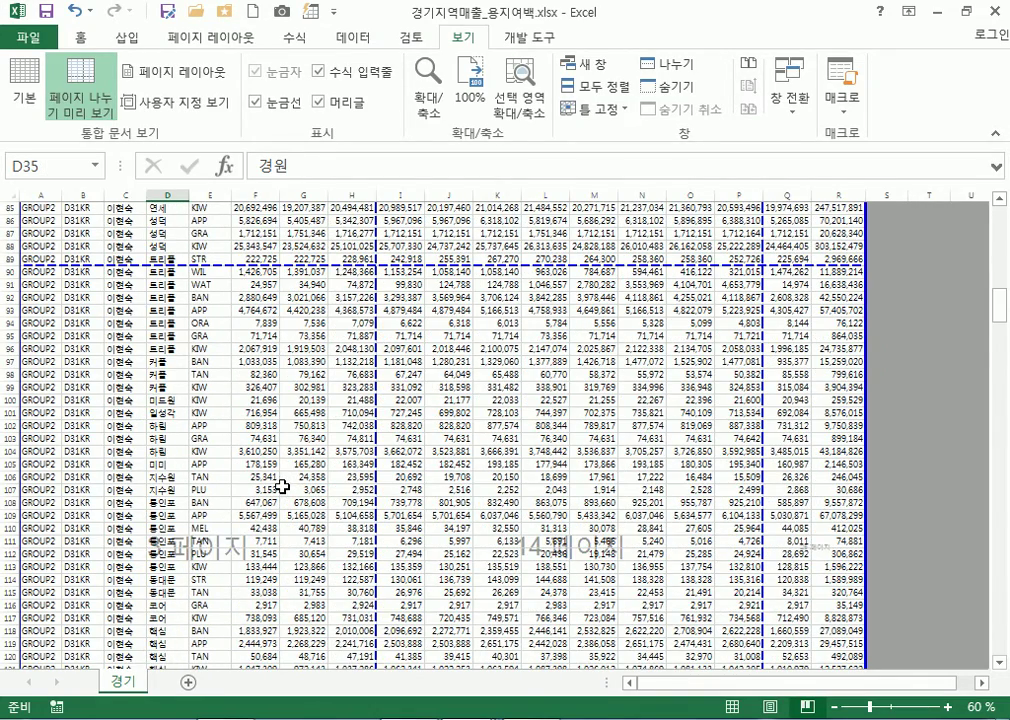
scroll(281, 476, up, 4)
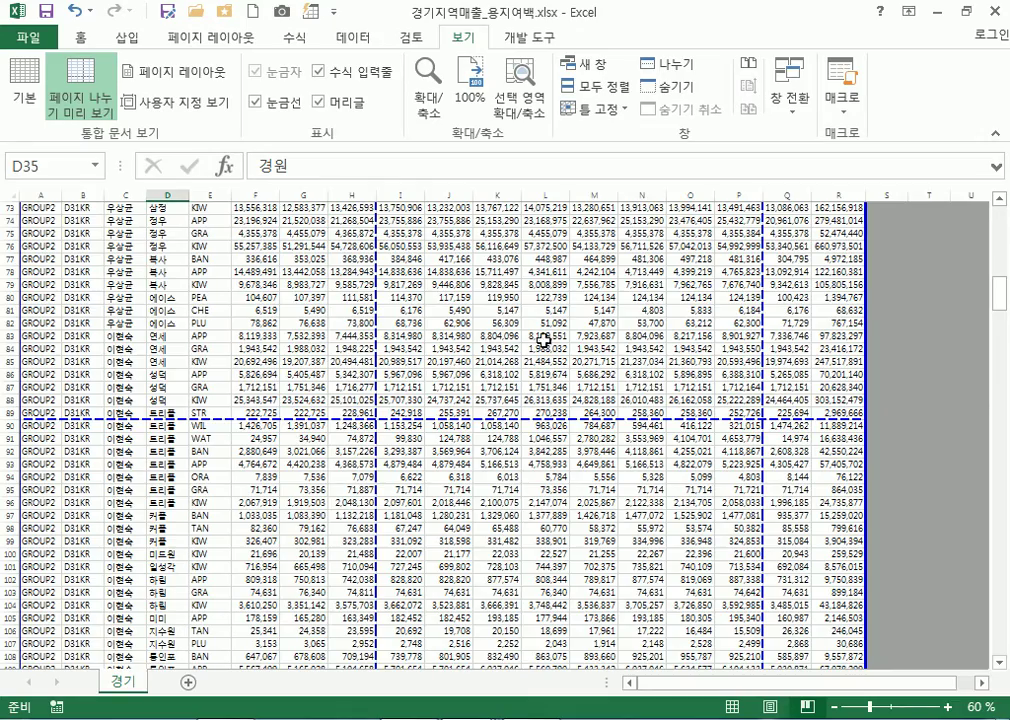
scroll(719, 361, up, 4)
scroll(547, 422, down, 2)
scroll(547, 422, down, 3)
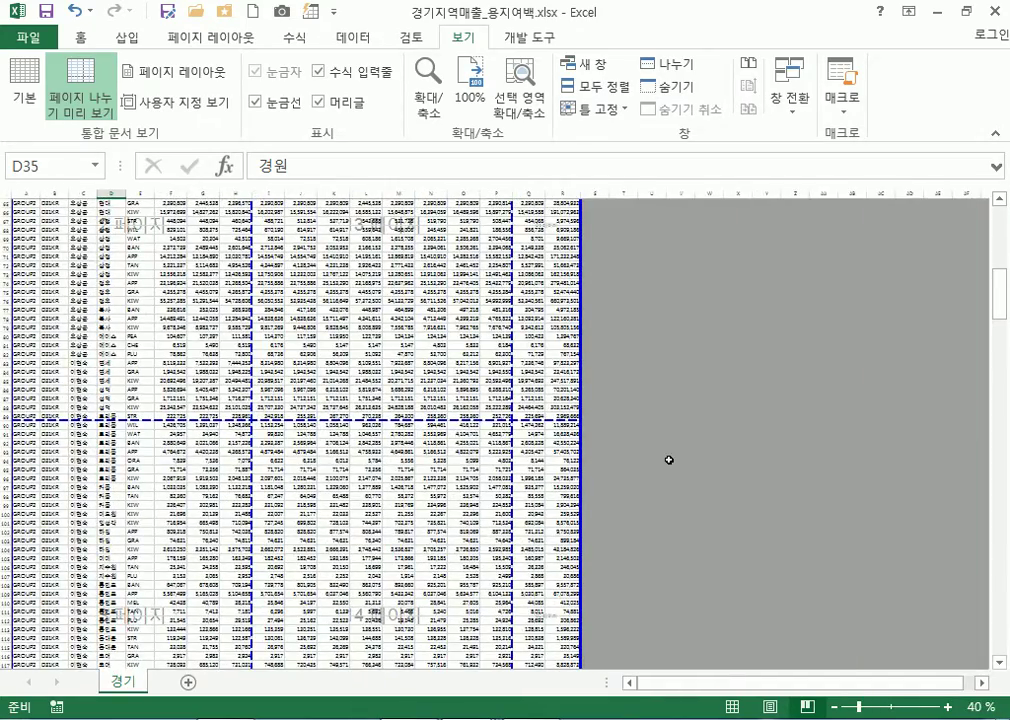
key(Home)
Inspect cell ranges from B3 down to C53:F67 in the page-break layout
scroll(464, 446, up, 3)
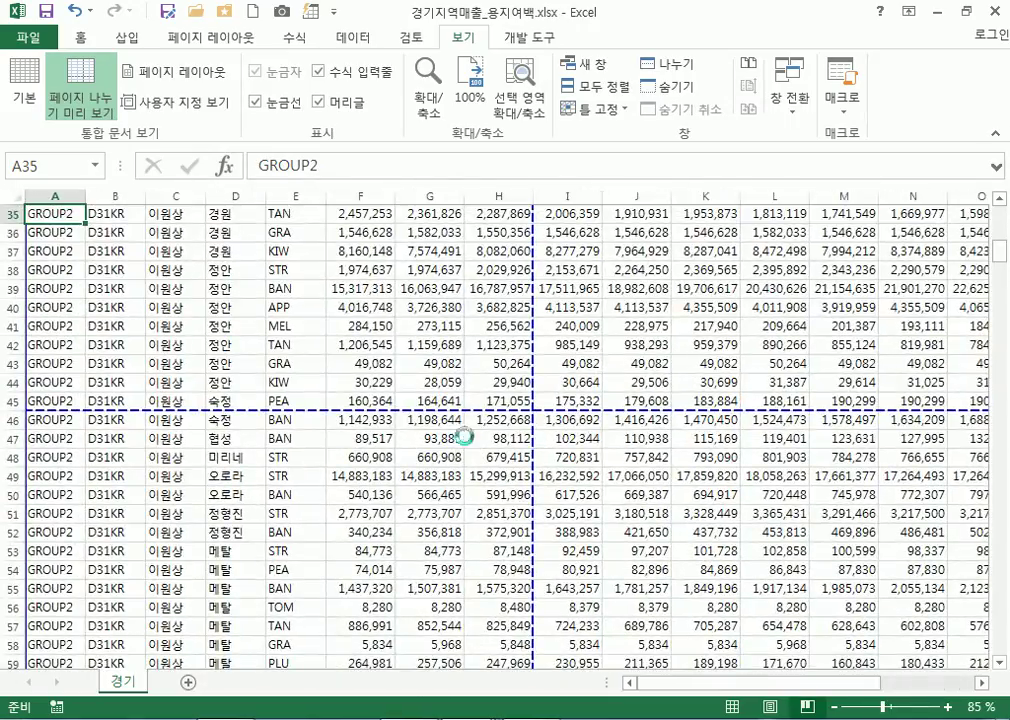
scroll(465, 437, down, 3)
scroll(465, 437, up, 4)
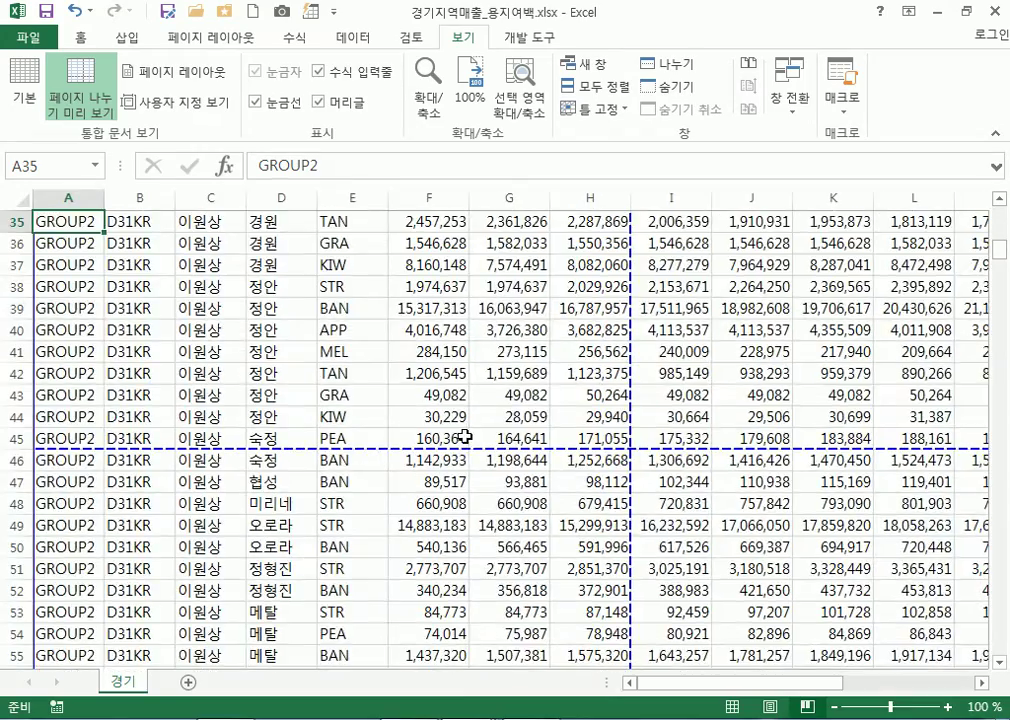
scroll(465, 437, down, 1)
scroll(567, 447, down, 2)
scroll(450, 450, up, 8)
drag(78, 232, 78, 243)
drag(158, 314, 284, 594)
scroll(318, 543, down, 2)
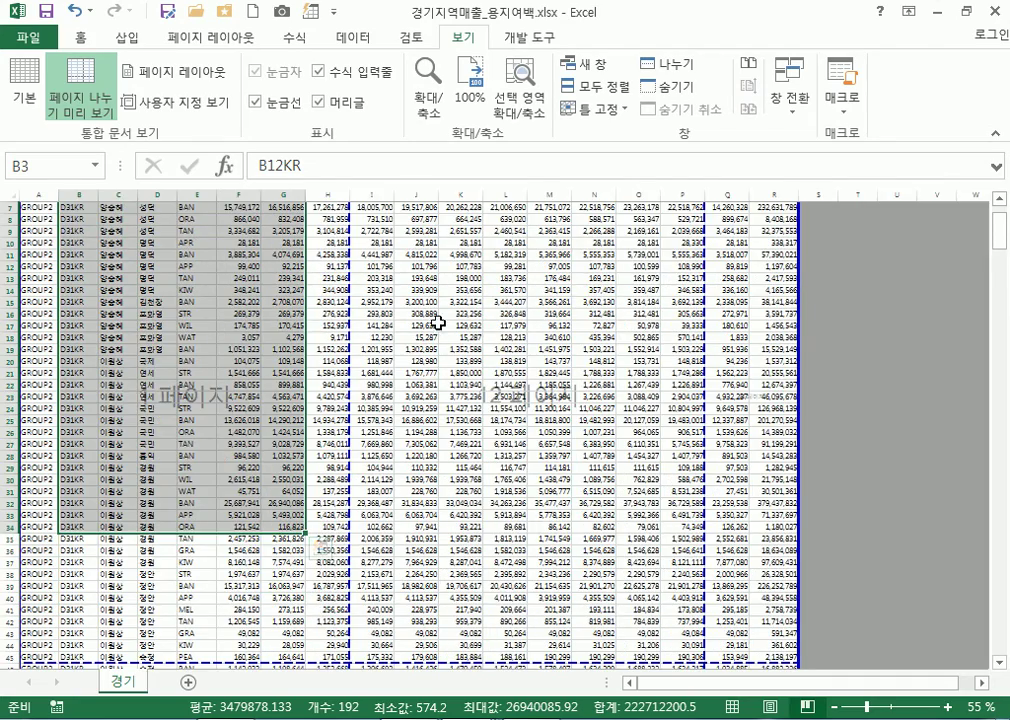
scroll(190, 480, down, 8)
drag(118, 467, 242, 630)
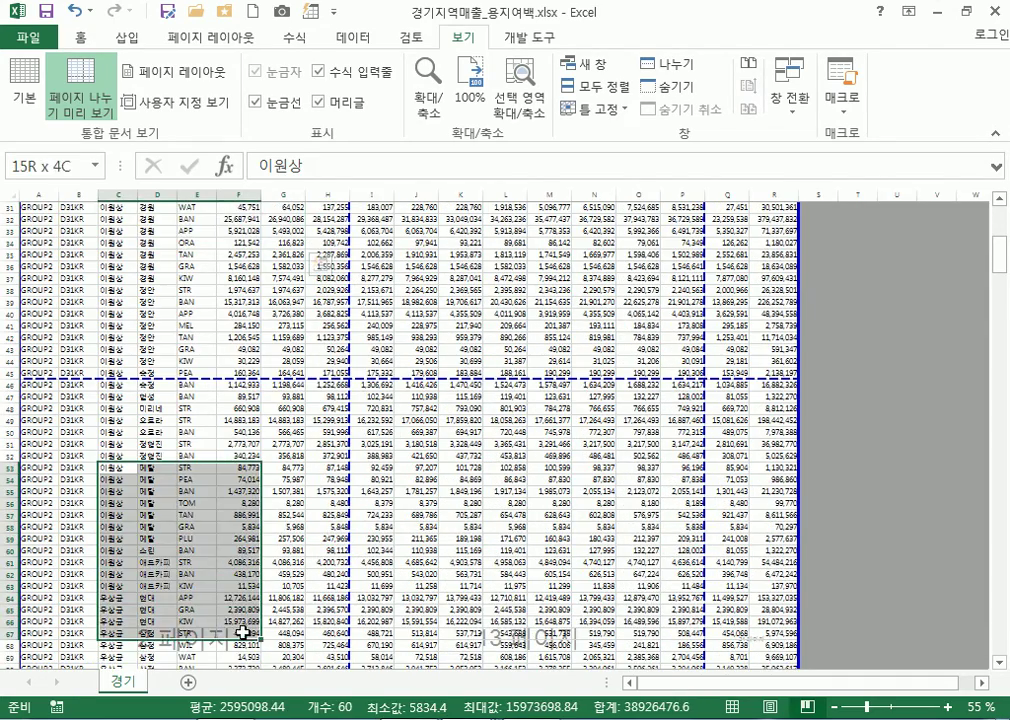
Check a few more cells, including L24 and D21 (연세), then return to Normal view
scroll(418, 400, up, 3)
drag(452, 243, 592, 347)
scroll(530, 326, up, 2)
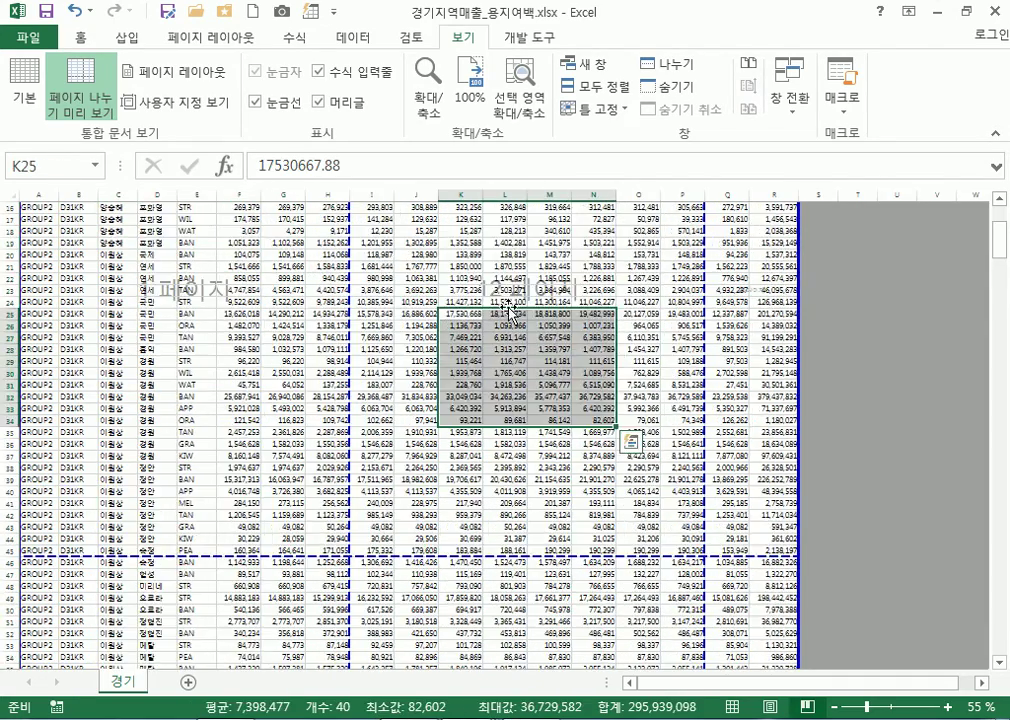
click(510, 301)
scroll(520, 322, up, 3)
scroll(600, 340, up, 2)
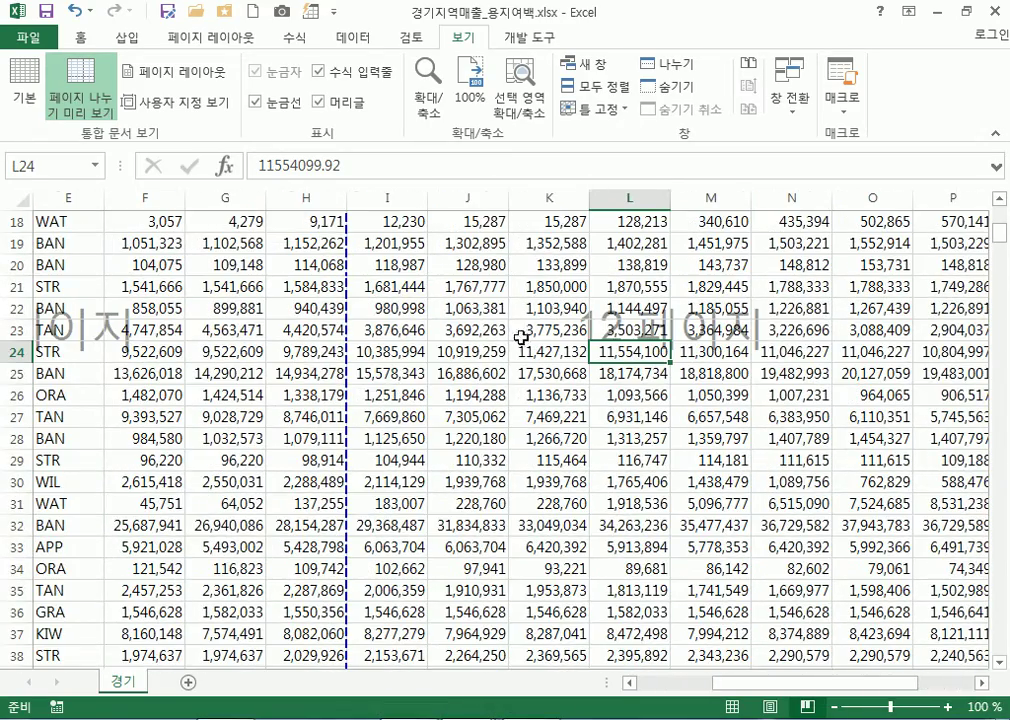
scroll(522, 333, down, 3)
click(157, 349)
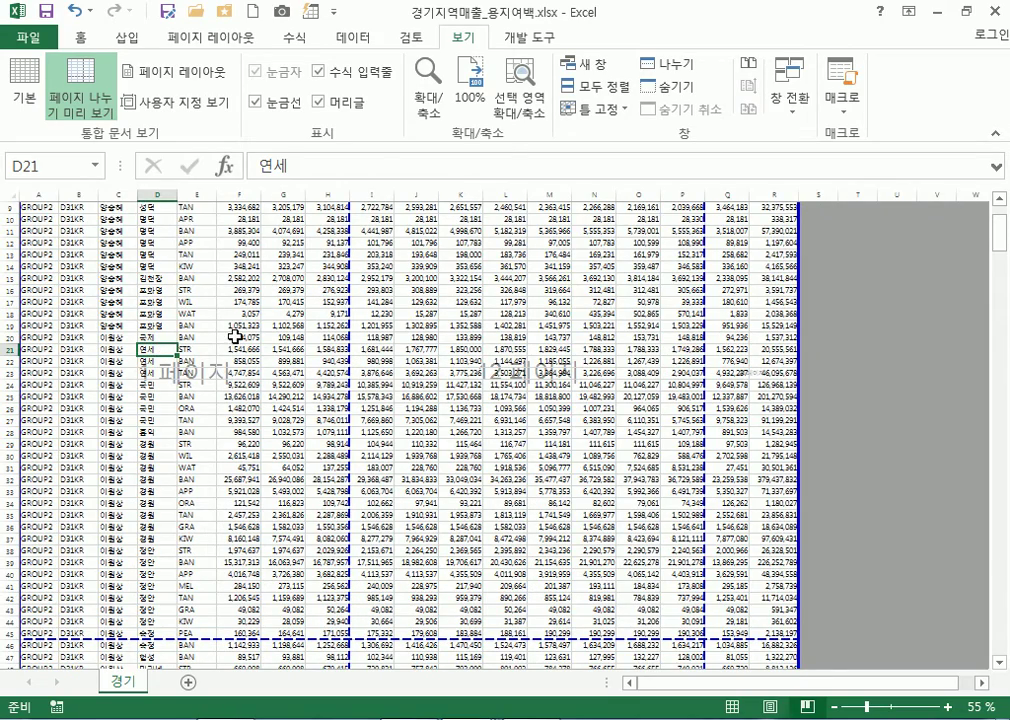
click(30, 85)
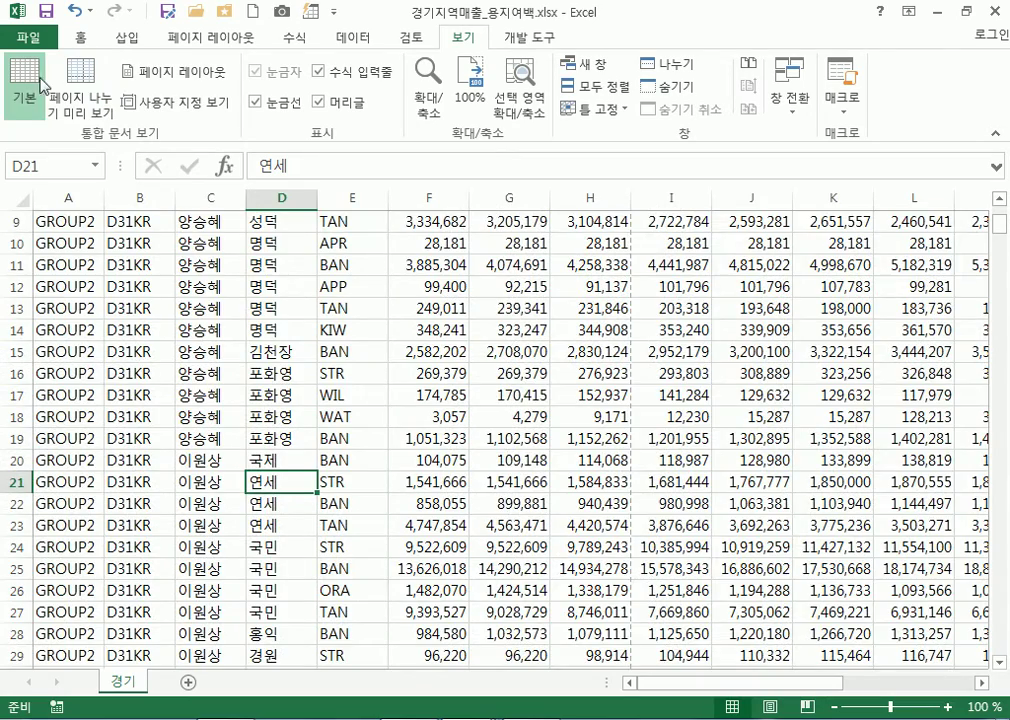
Toggle Page Break Preview and back to Normal, then select D32:F40
click(80, 85)
click(25, 88)
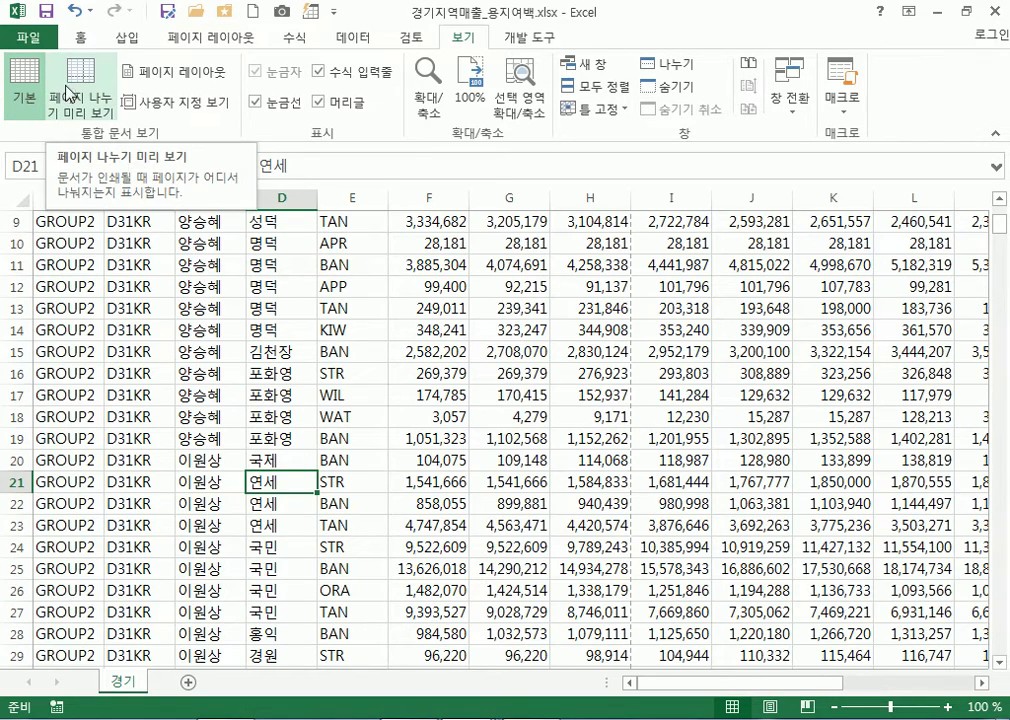
scroll(415, 349, up, 3)
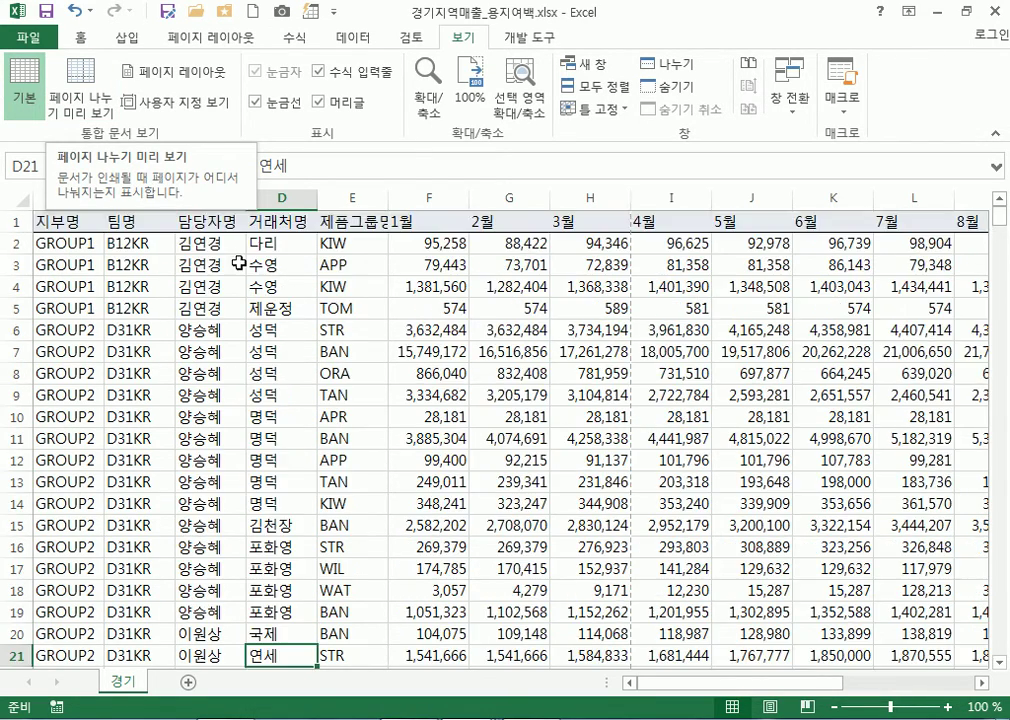
scroll(415, 349, down, 6)
scroll(241, 333, down, 3)
drag(258, 309, 468, 482)
Switch to Page Break Preview, select D22 (연세) and G26, then return to Normal view
click(75, 100)
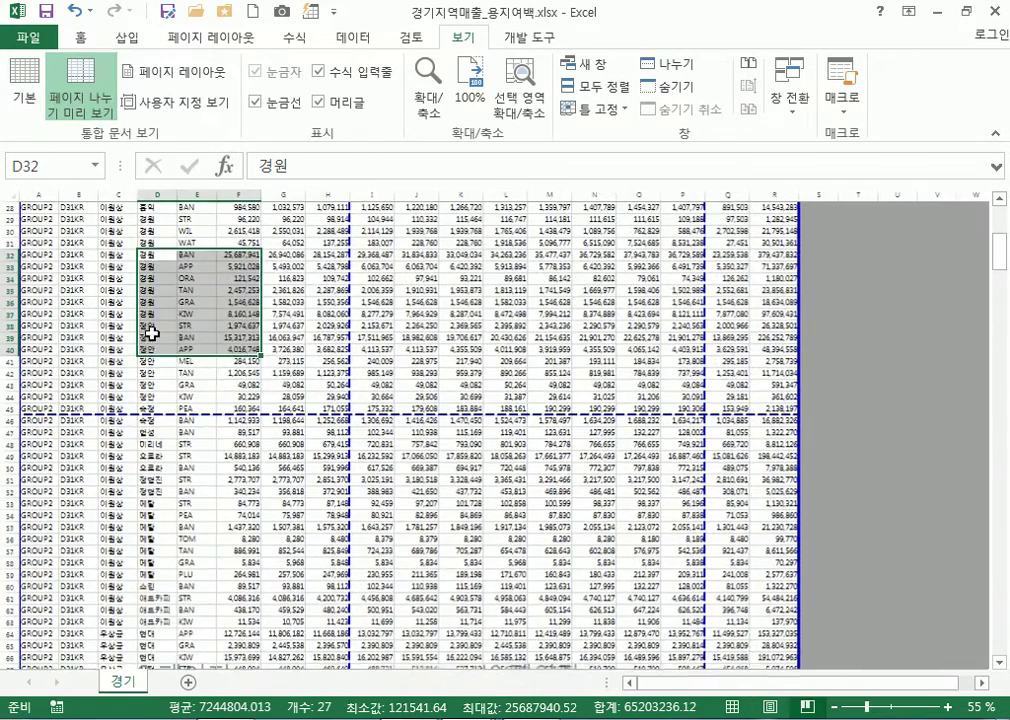
scroll(205, 350, up, 5)
click(154, 312)
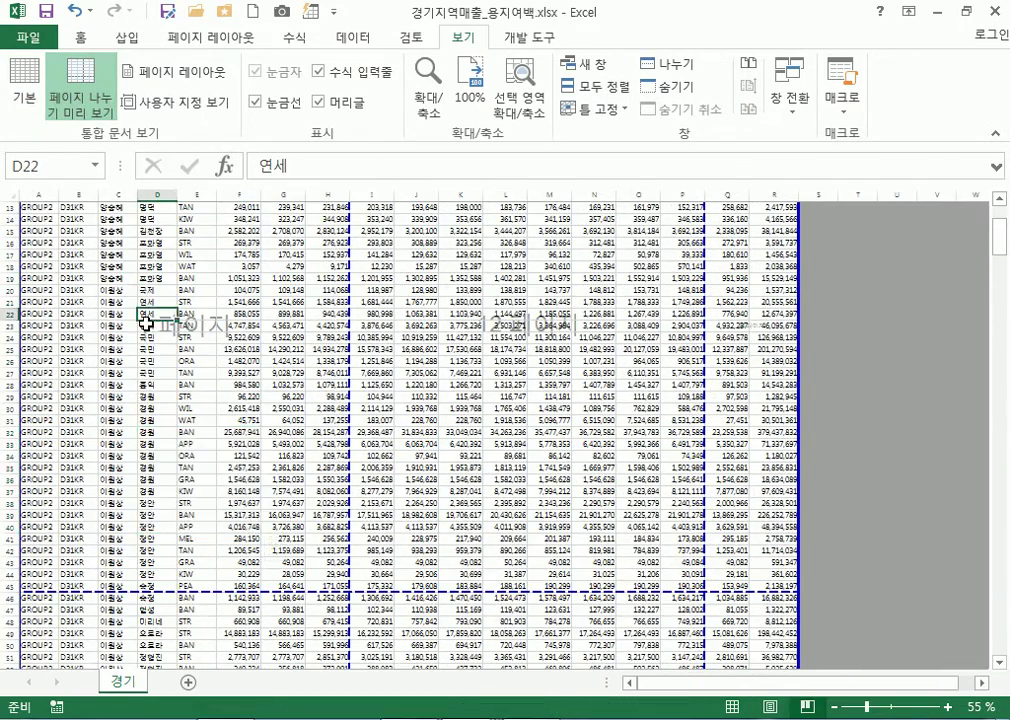
click(286, 361)
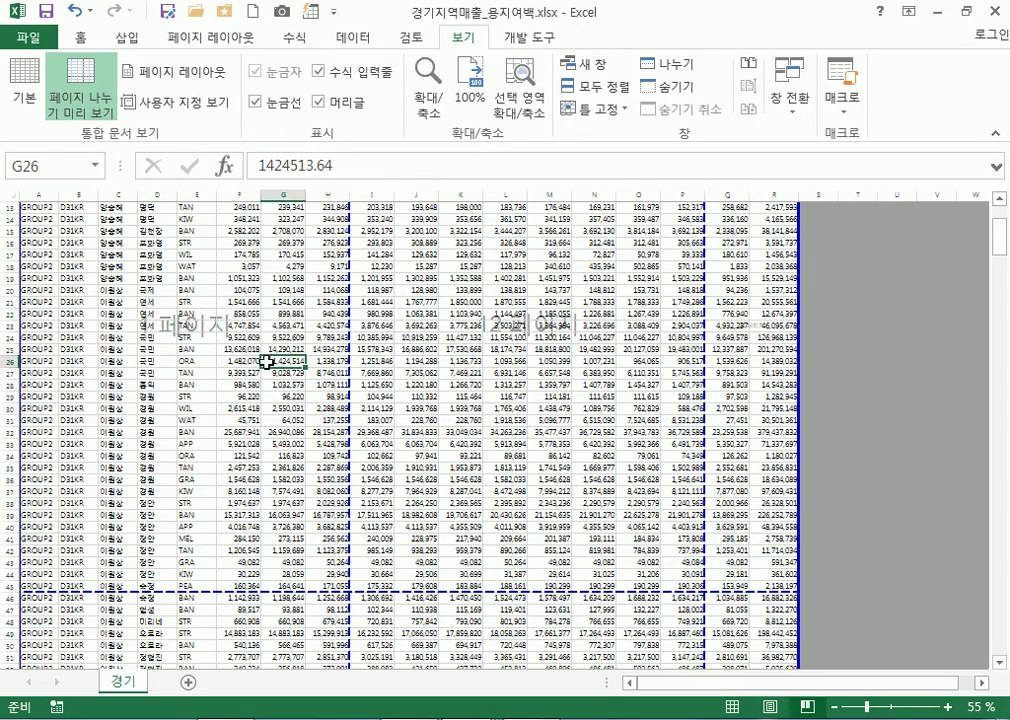
click(24, 88)
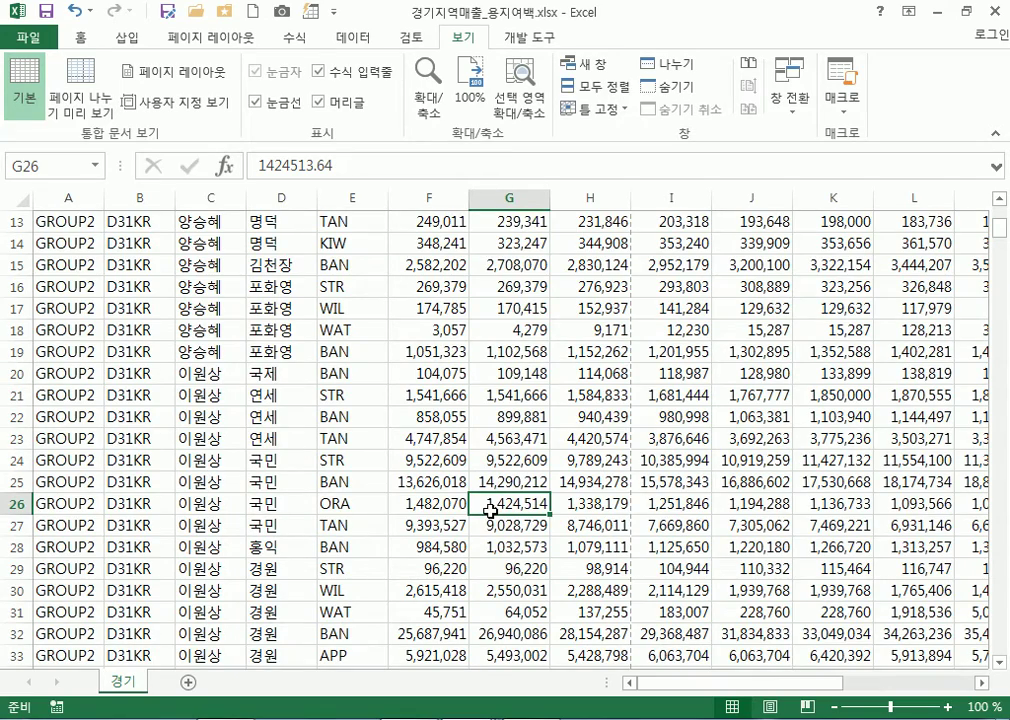
Reopen Page Break Preview and inspect columns Q through S, ending on cell N10
click(64, 80)
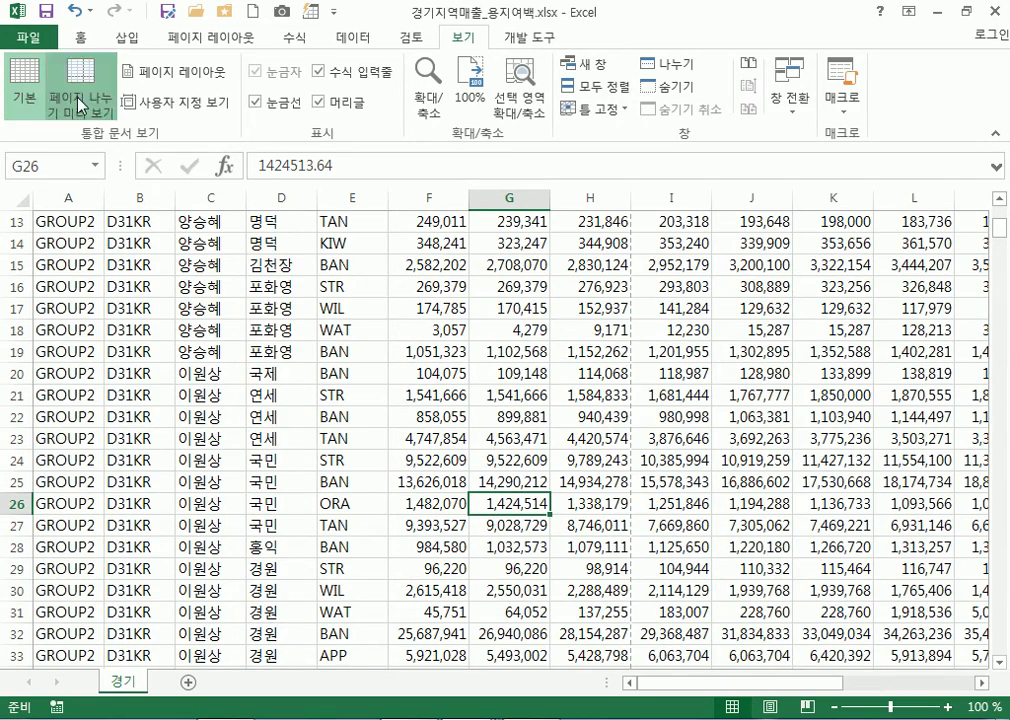
scroll(580, 243, up, 4)
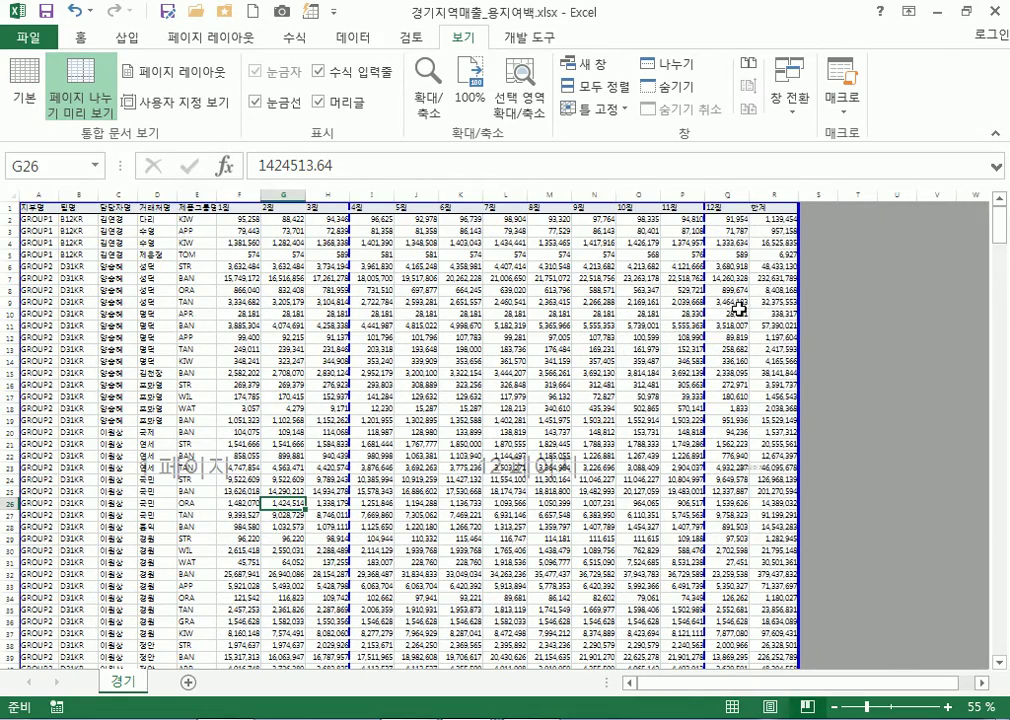
drag(731, 224, 778, 574)
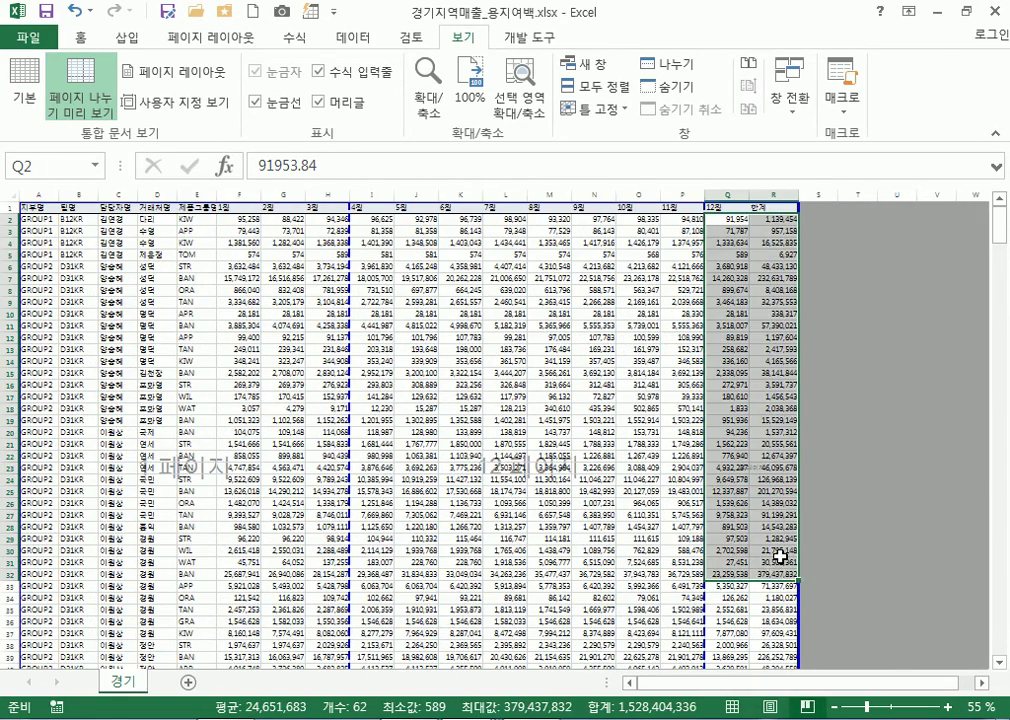
scroll(781, 548, down, 5)
scroll(781, 557, down, 15)
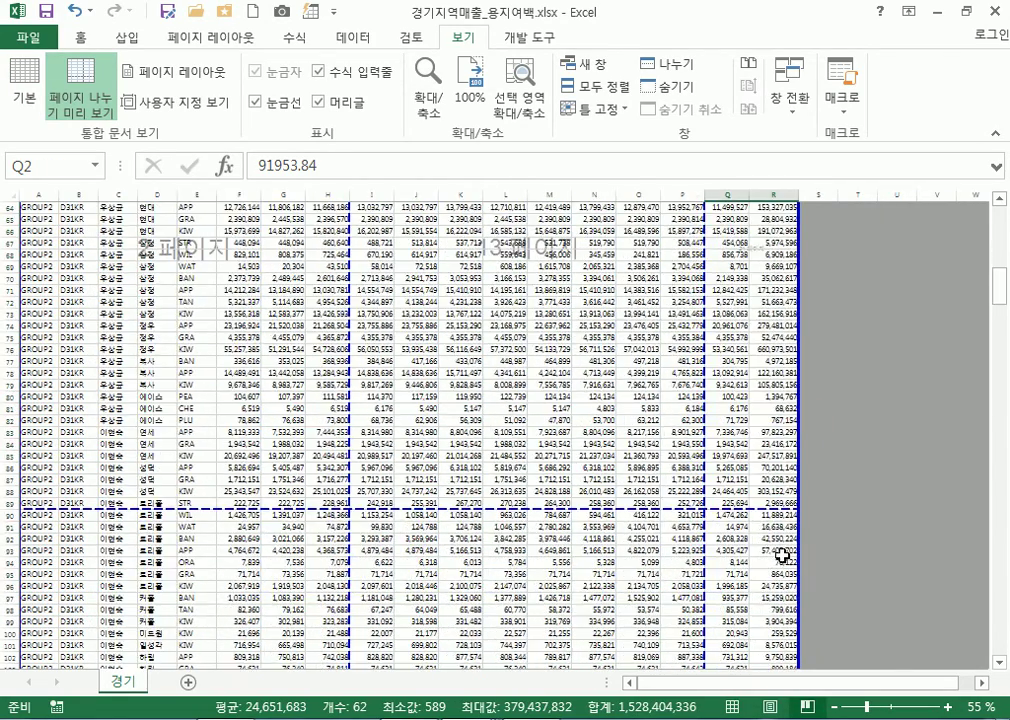
scroll(764, 522, up, 20)
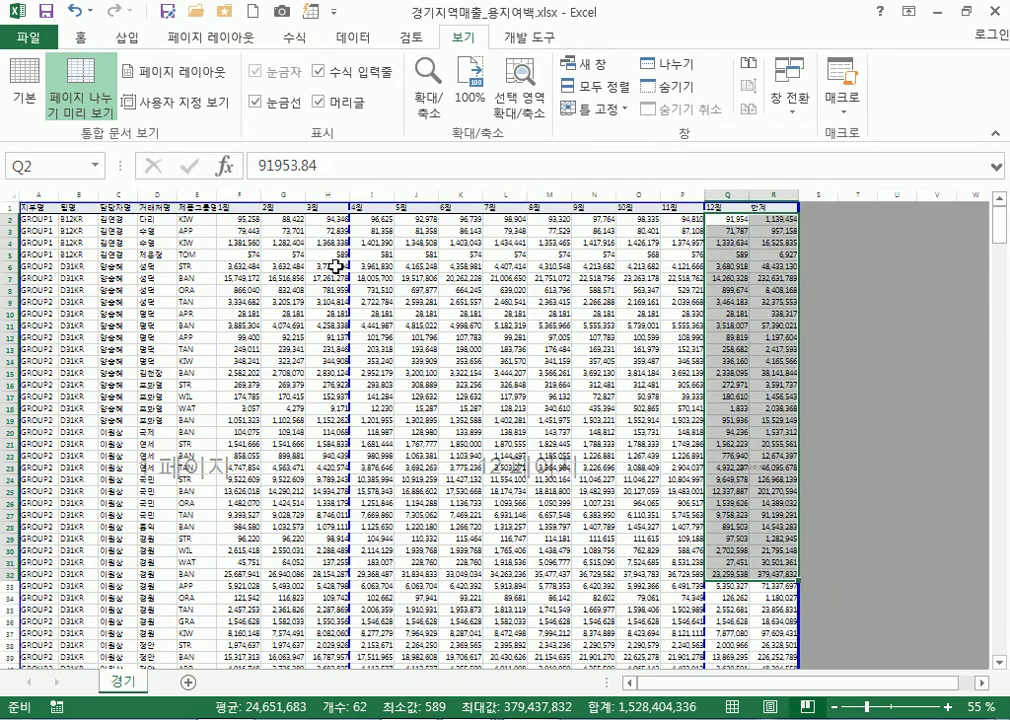
click(458, 270)
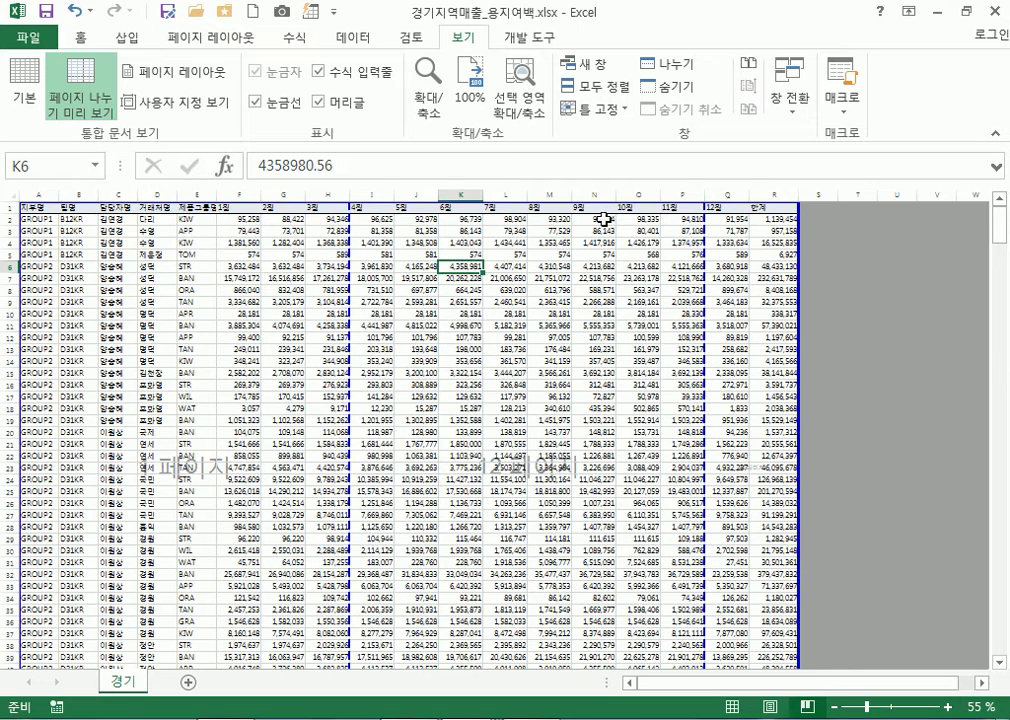
drag(724, 195, 825, 196)
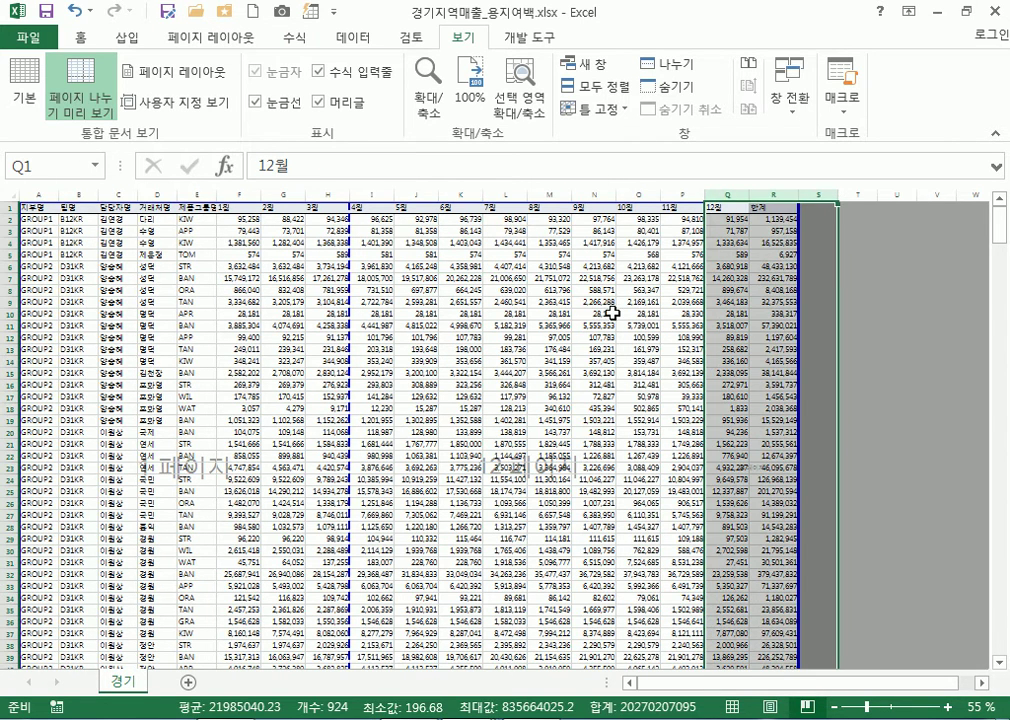
click(612, 313)
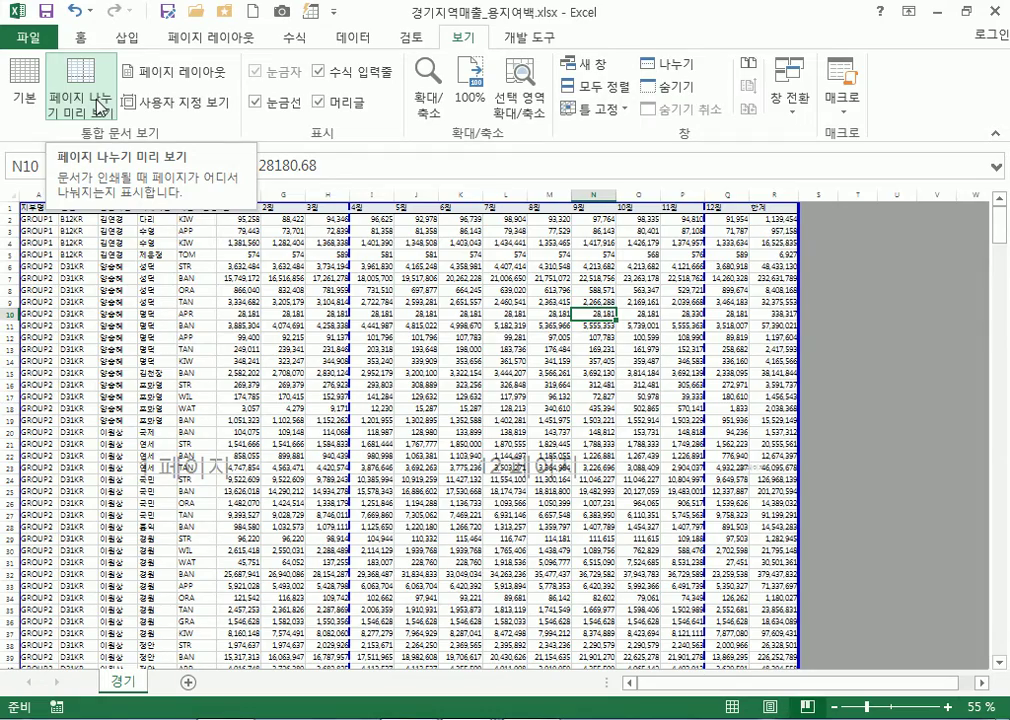
Glance at the file info view, then open and dismiss the Page Layout margin presets
click(27, 37)
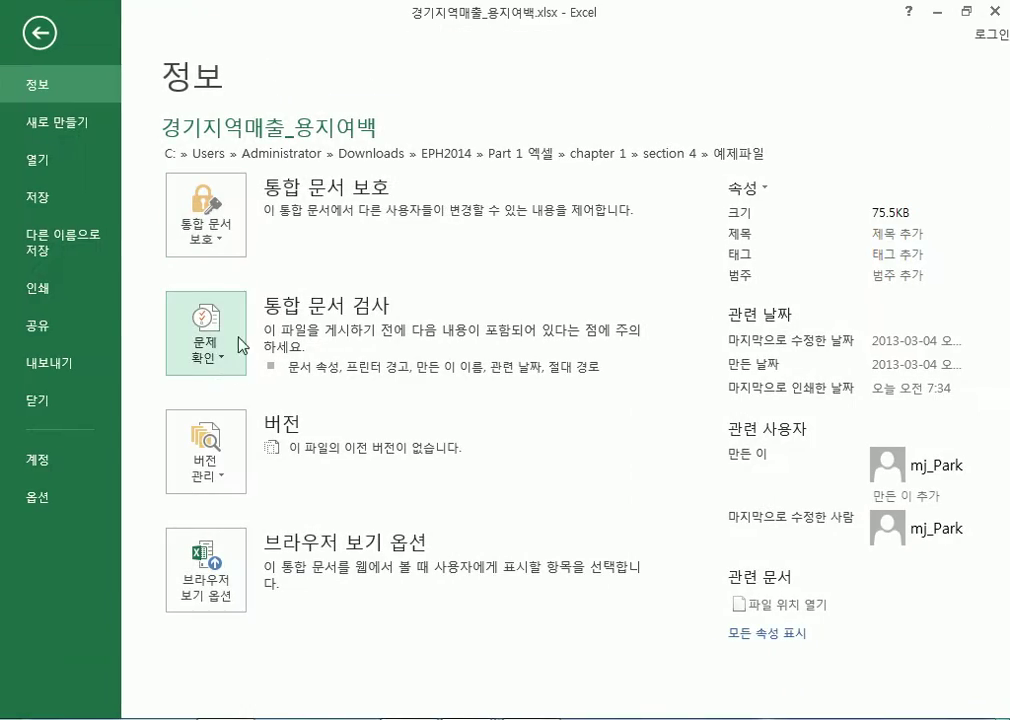
key(Escape)
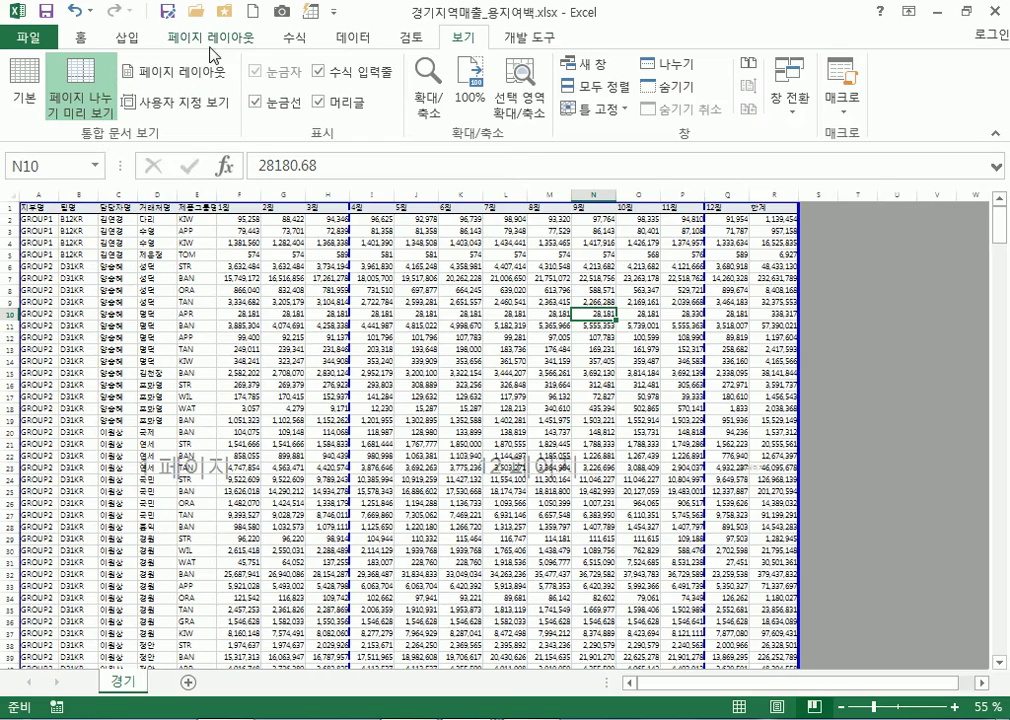
click(214, 40)
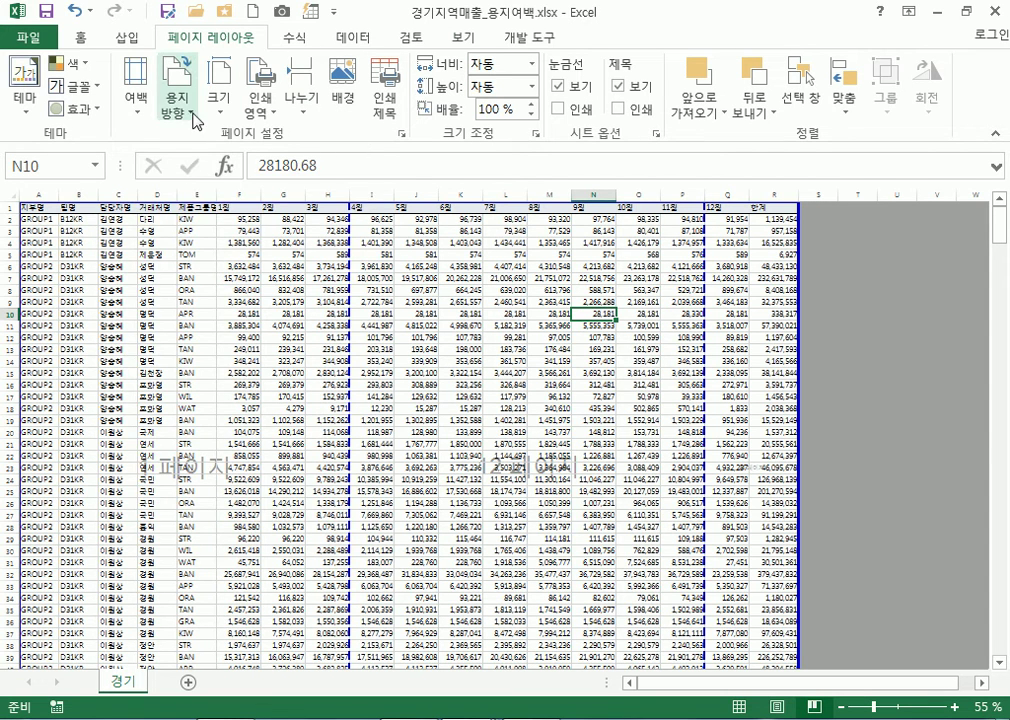
click(136, 100)
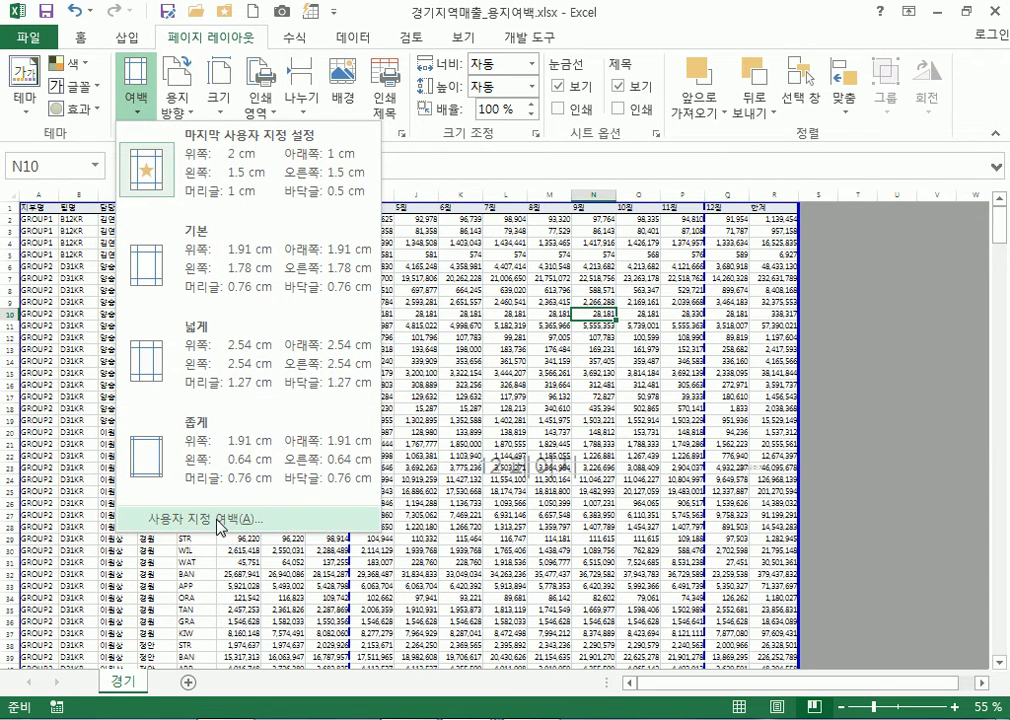
click(360, 245)
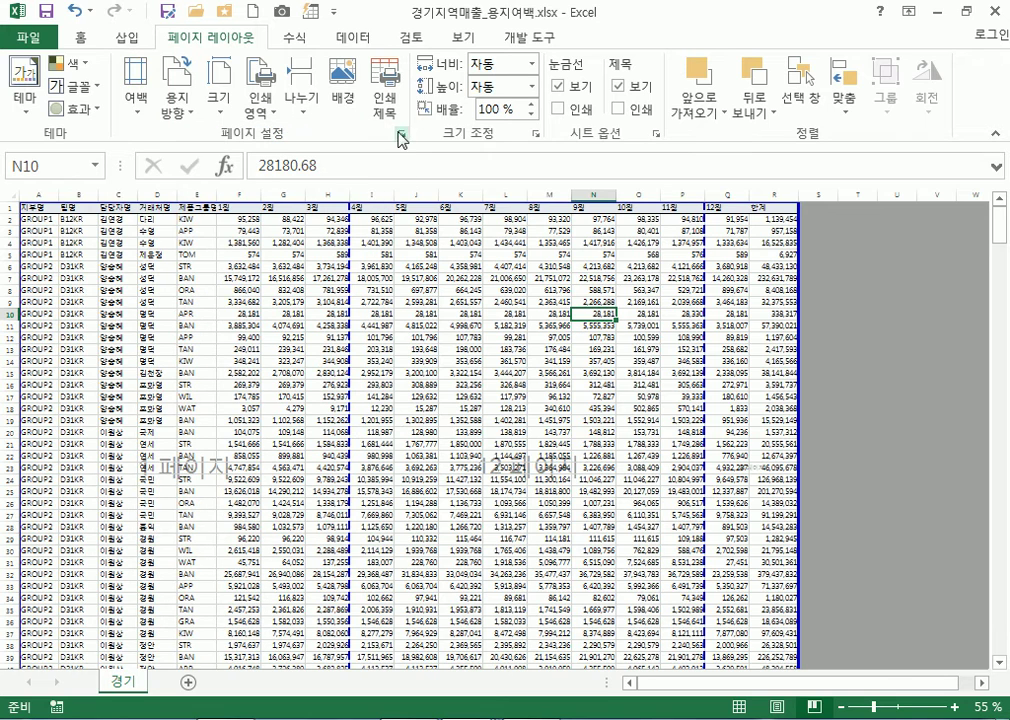
Set the left and right margins to 1 in Page Setup and apply them
click(399, 133)
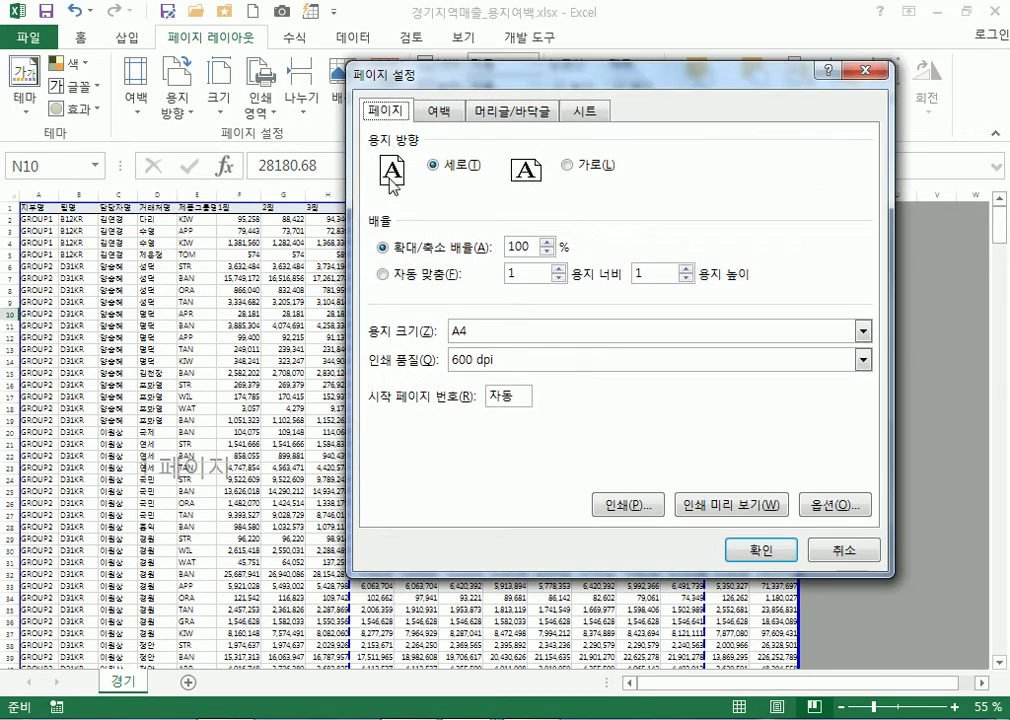
click(445, 115)
click(535, 276)
click(737, 275)
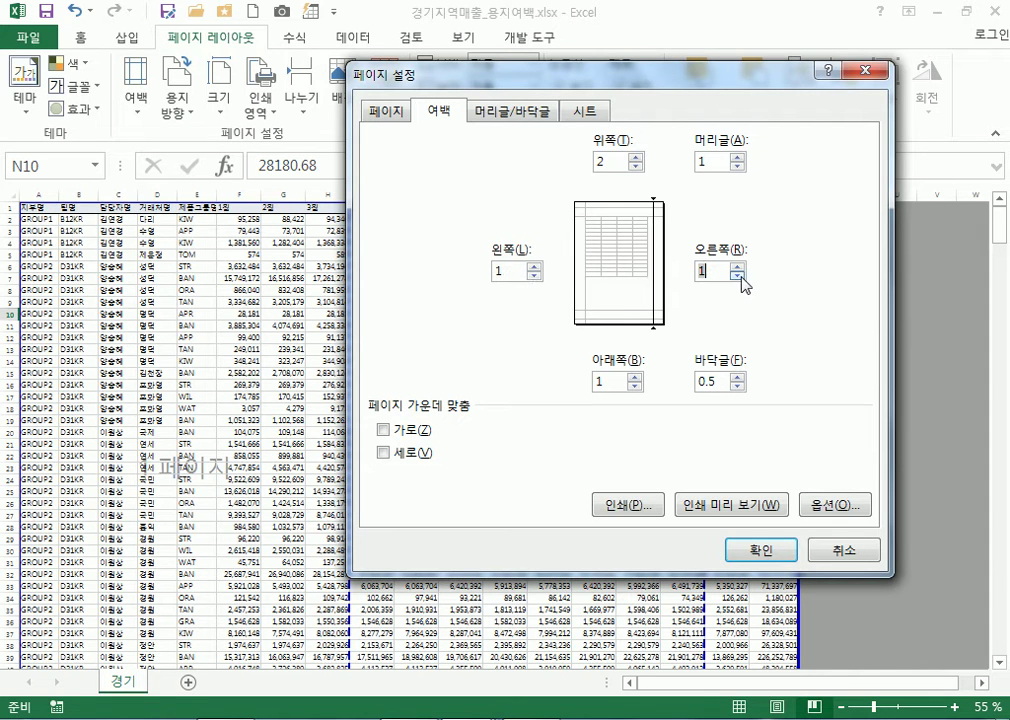
click(750, 550)
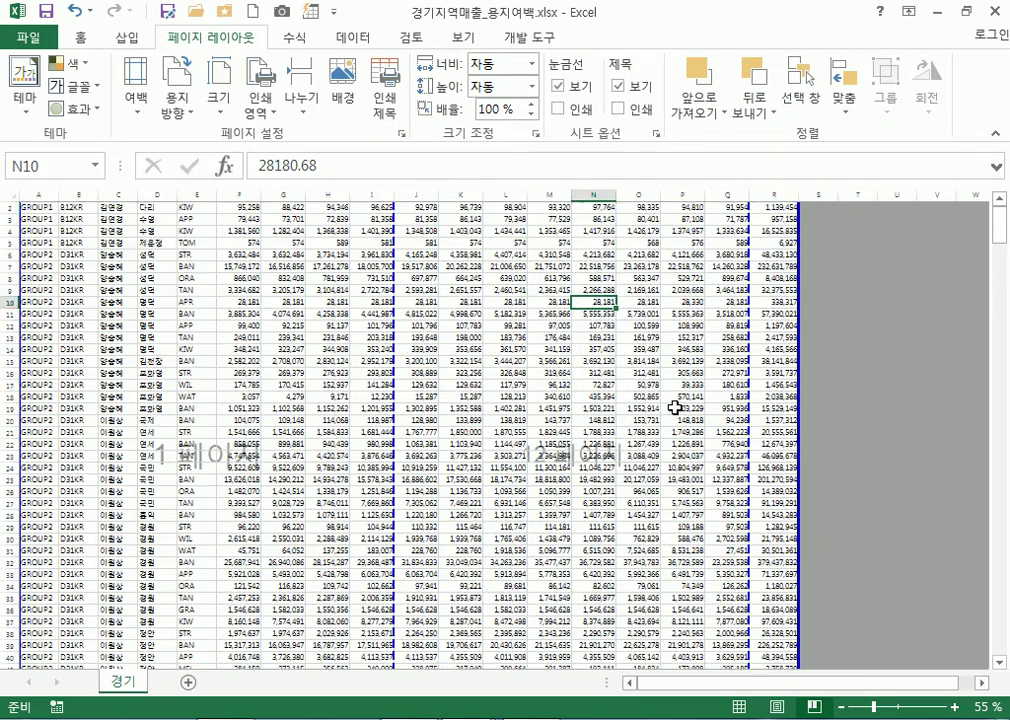
Select the whole sheet and autofit all column widths
click(775, 195)
click(576, 348)
click(13, 194)
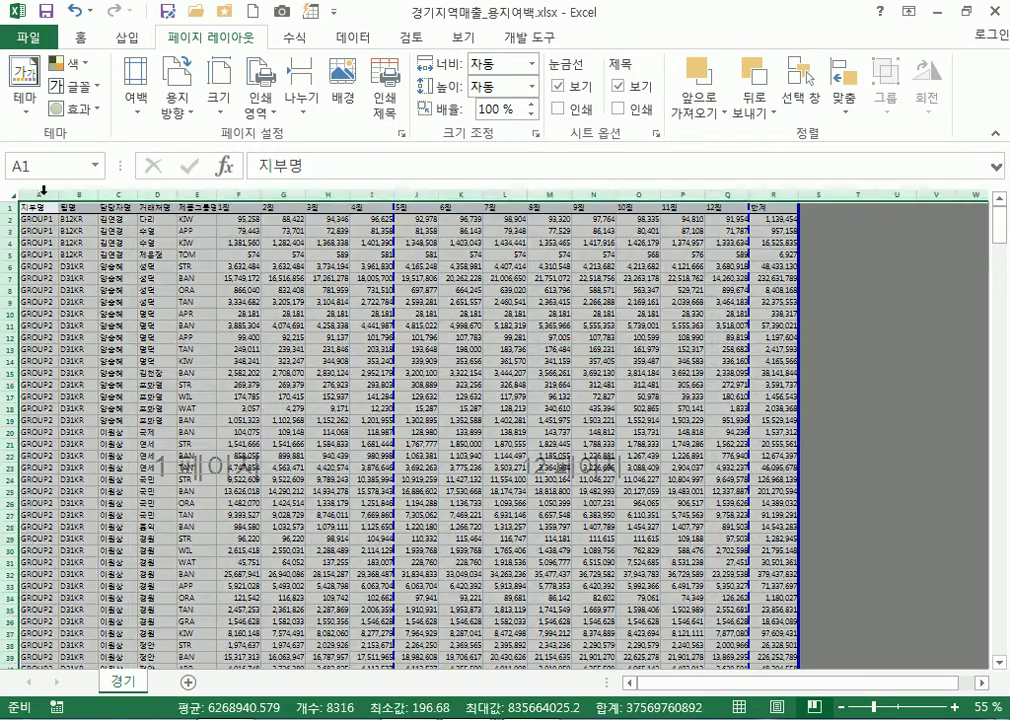
double_click(57, 193)
click(171, 231)
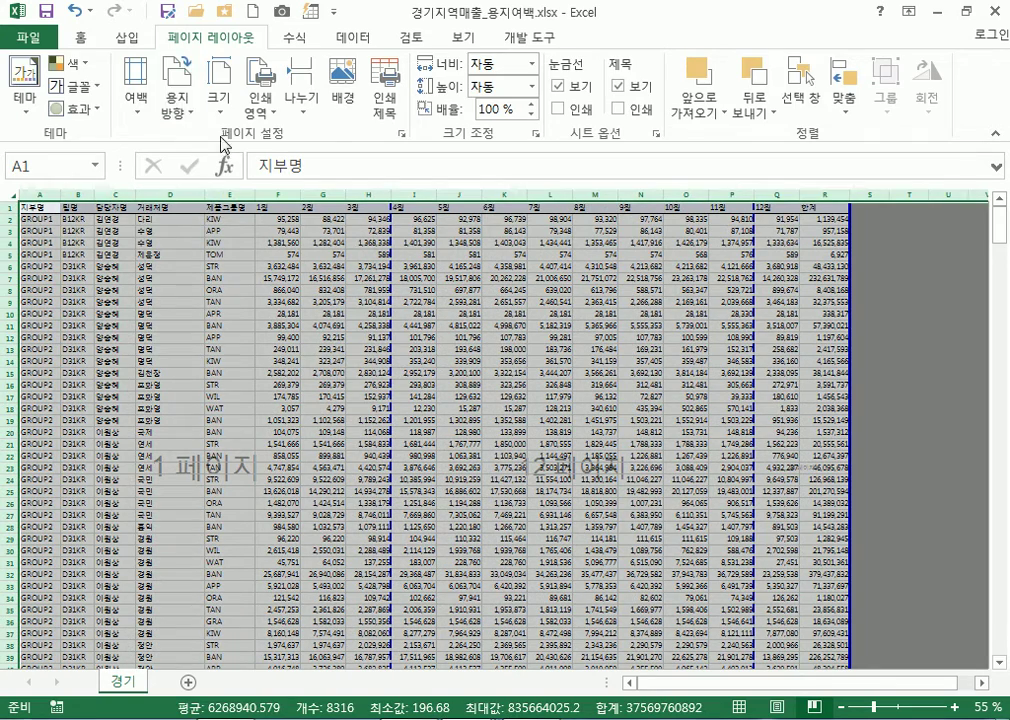
Shrink the whole sheet's font from 11 to 10 and autofit the columns again
click(77, 38)
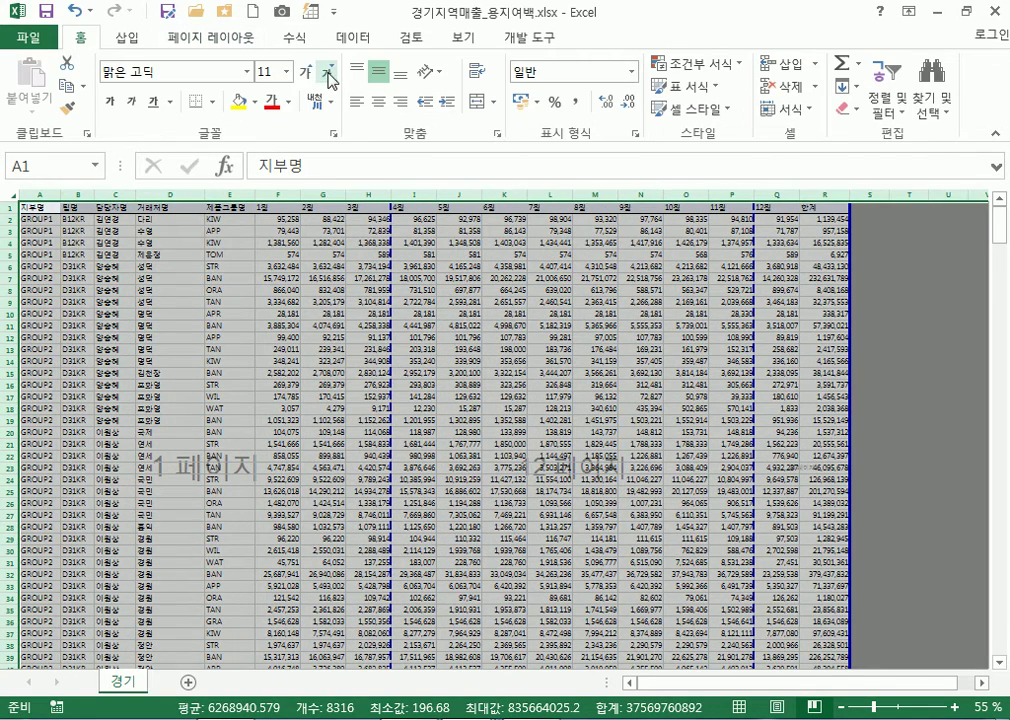
click(327, 70)
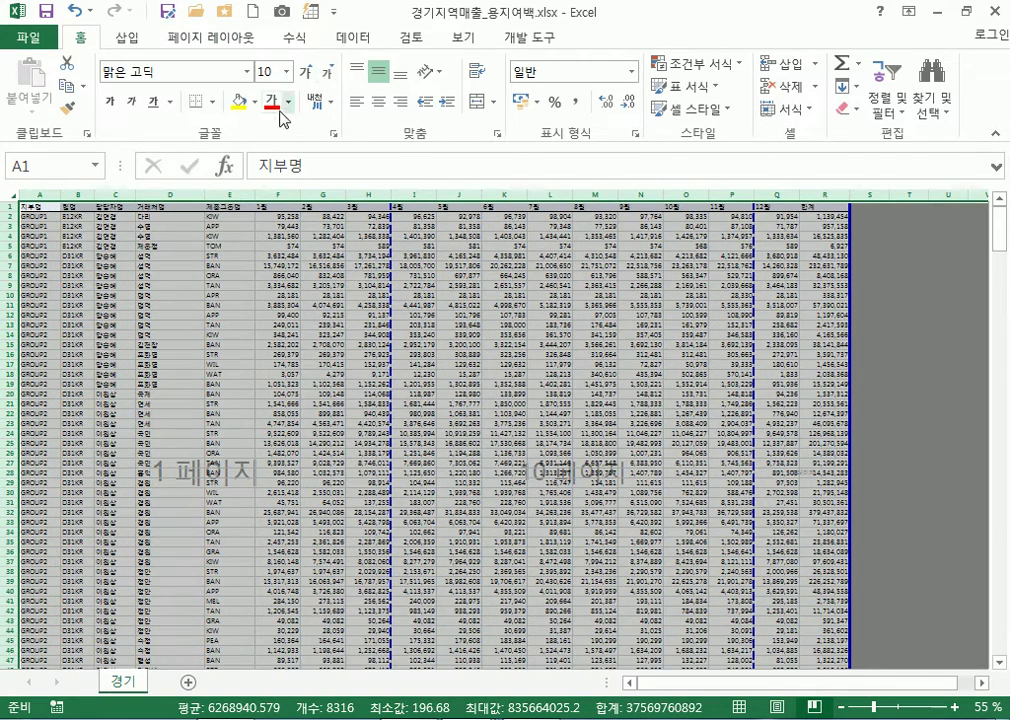
double_click(60, 193)
click(377, 266)
scroll(781, 320, down, 9)
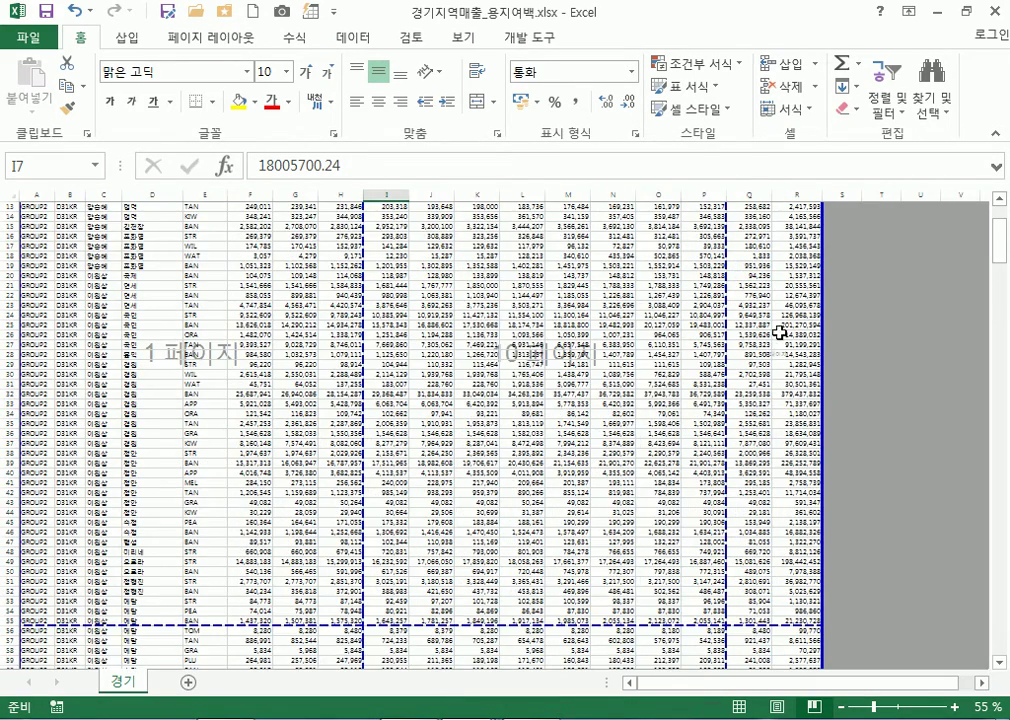
scroll(770, 388, up, 5)
scroll(770, 388, up, 4)
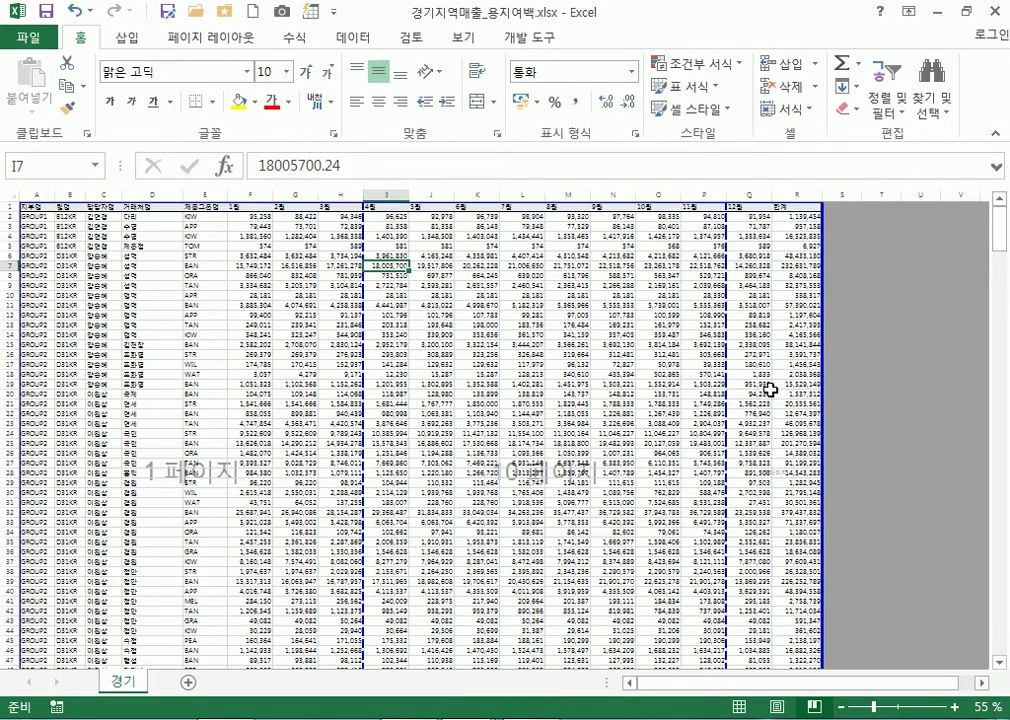
Raise the whole sheet's font back to 11 and refit all columns to their contents
click(10, 194)
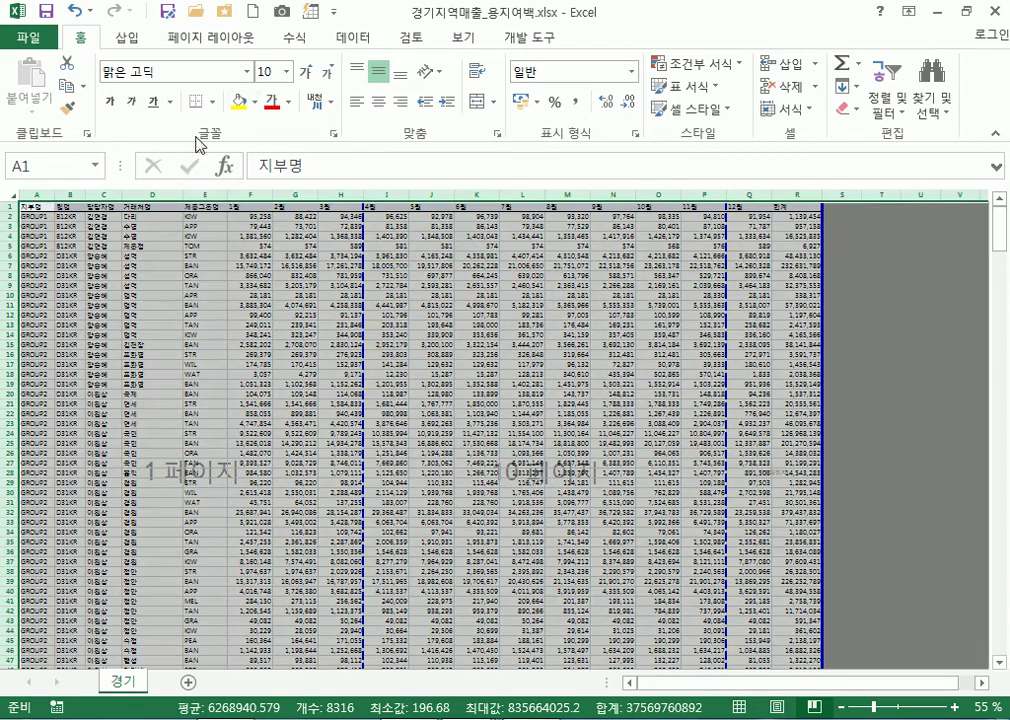
click(306, 73)
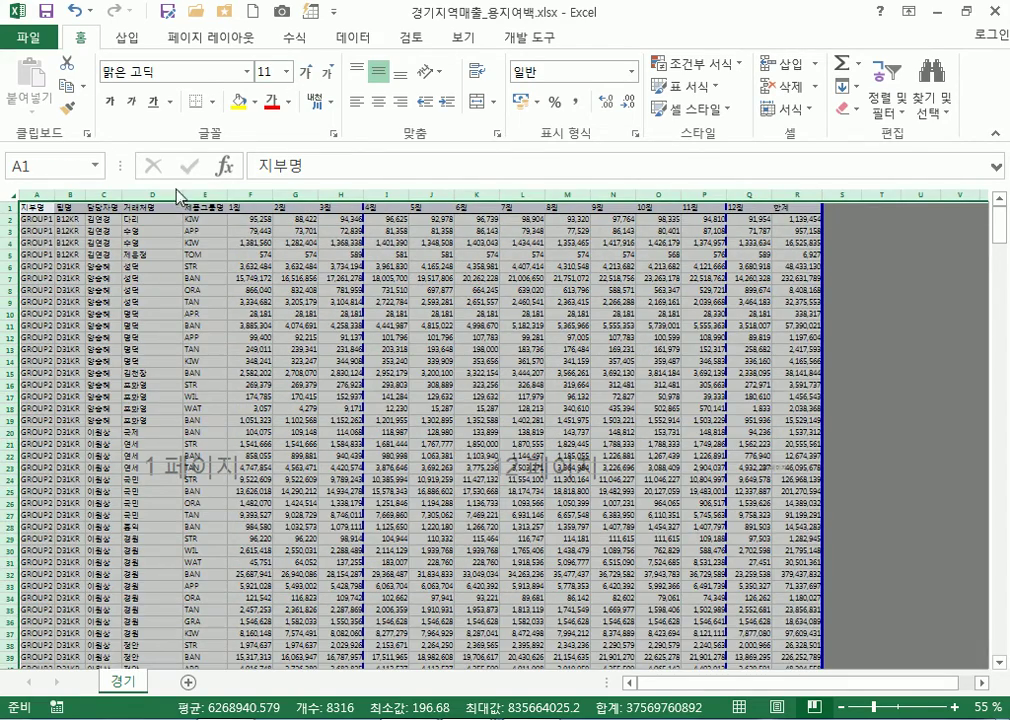
double_click(58, 194)
click(229, 313)
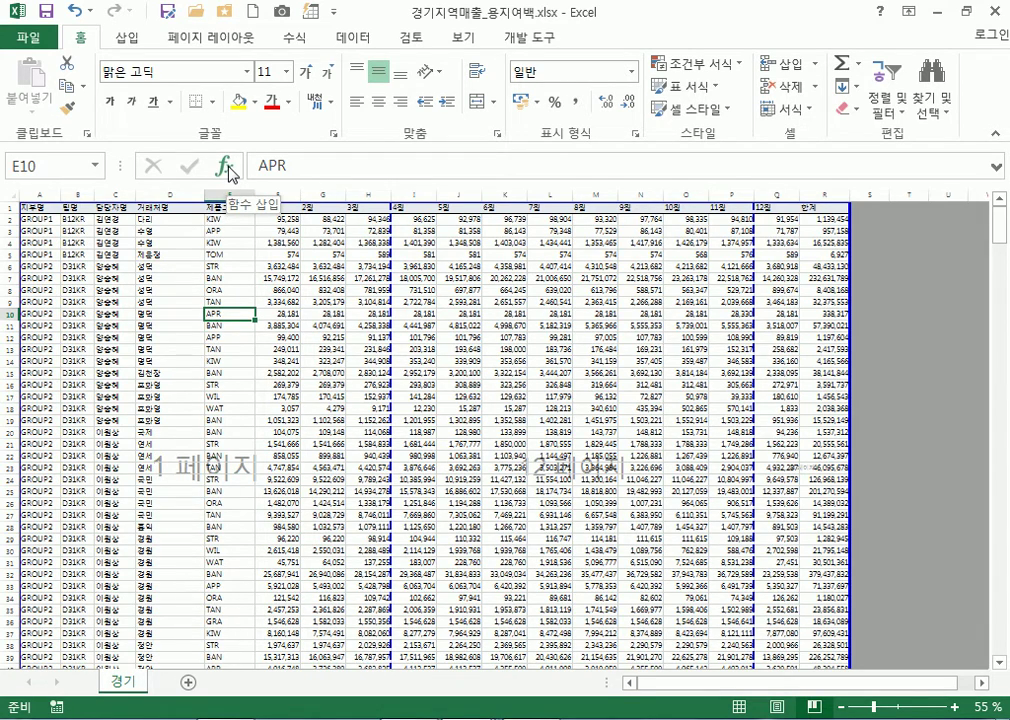
Select the total in R451, then set the 경기 sheet's print scale to 90% in Page Setup
scroll(374, 349, down, 8)
drag(999, 290, 1000, 640)
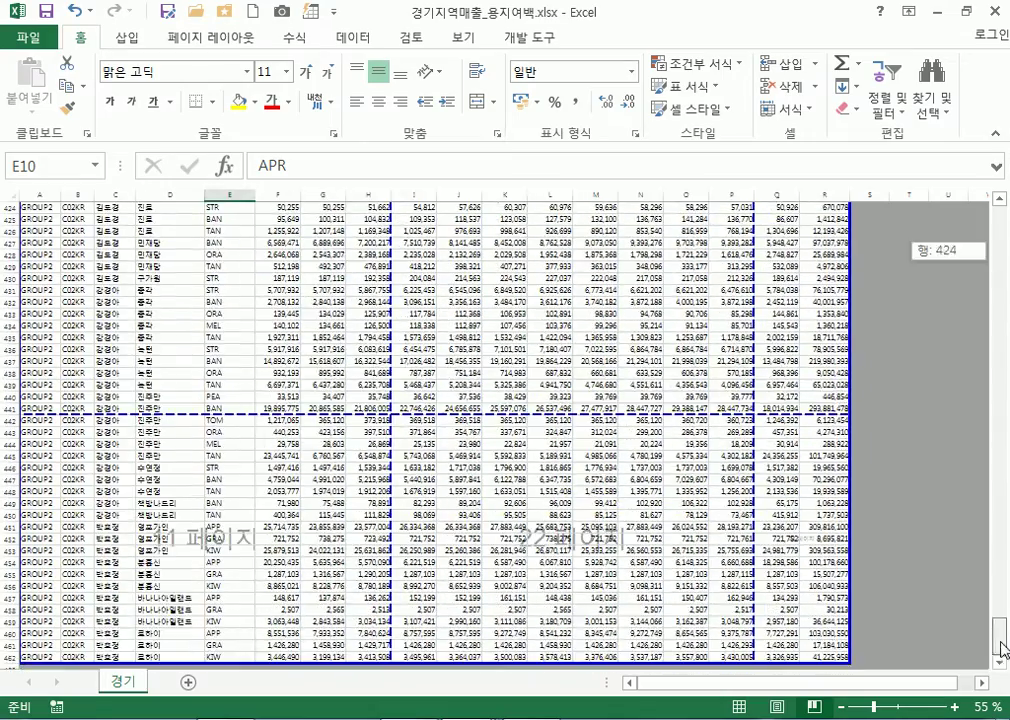
scroll(635, 507, down, 1)
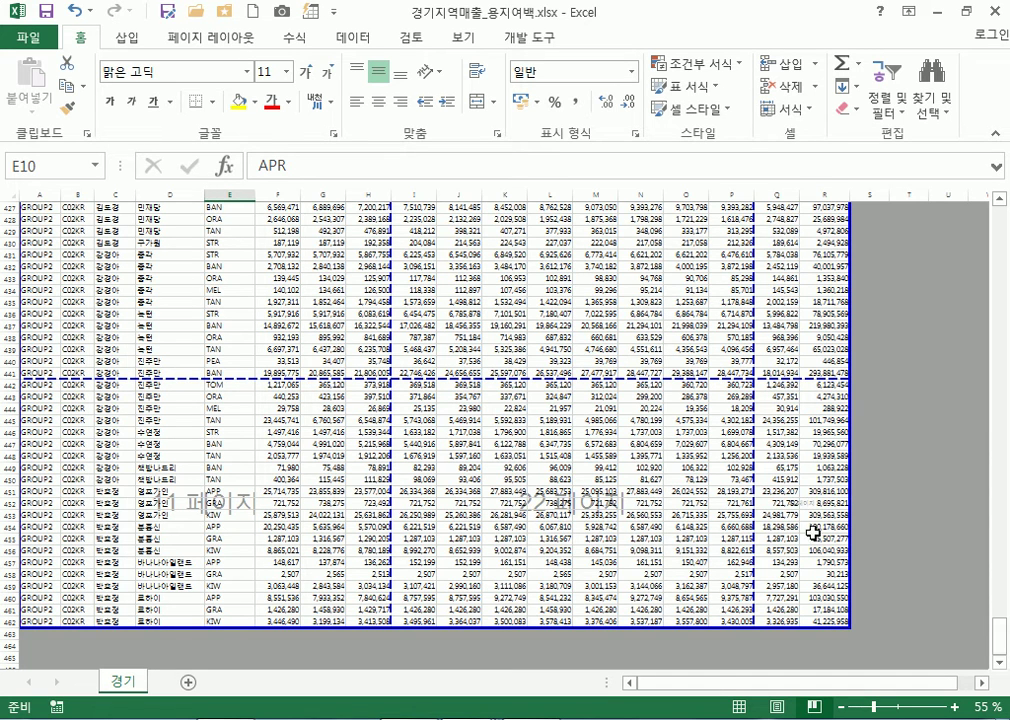
click(810, 492)
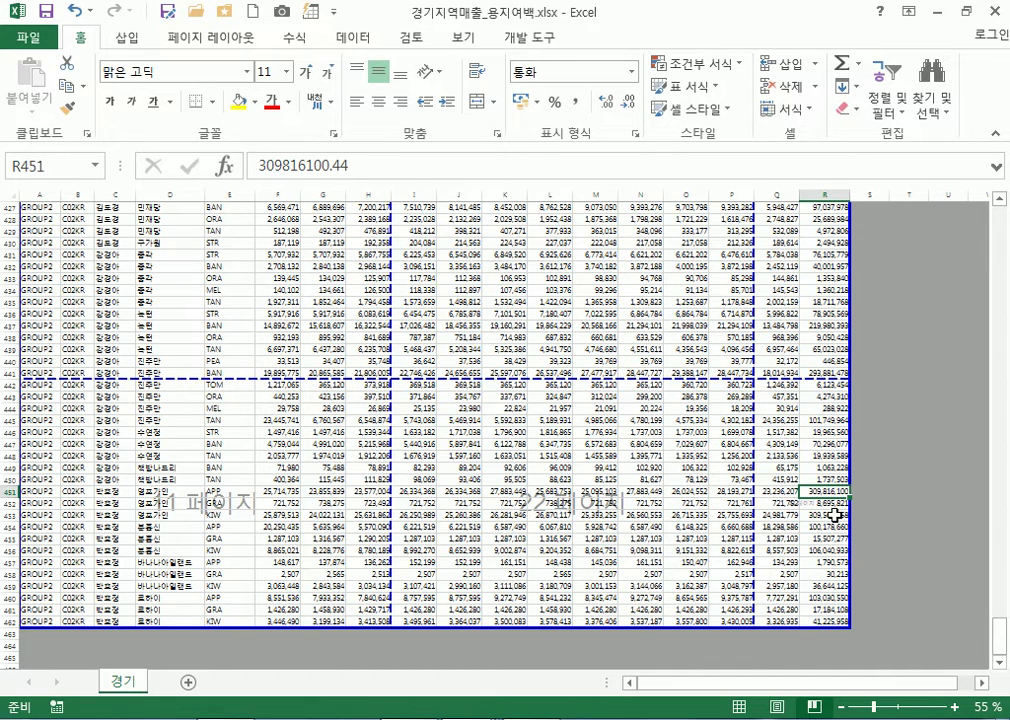
click(205, 38)
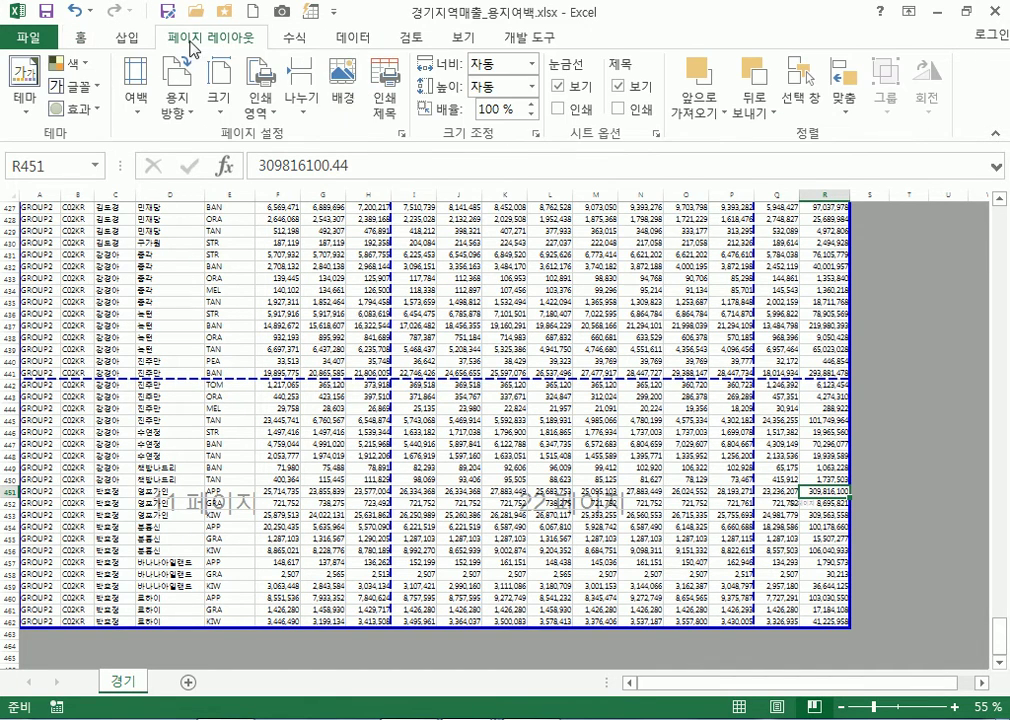
click(403, 134)
click(432, 284)
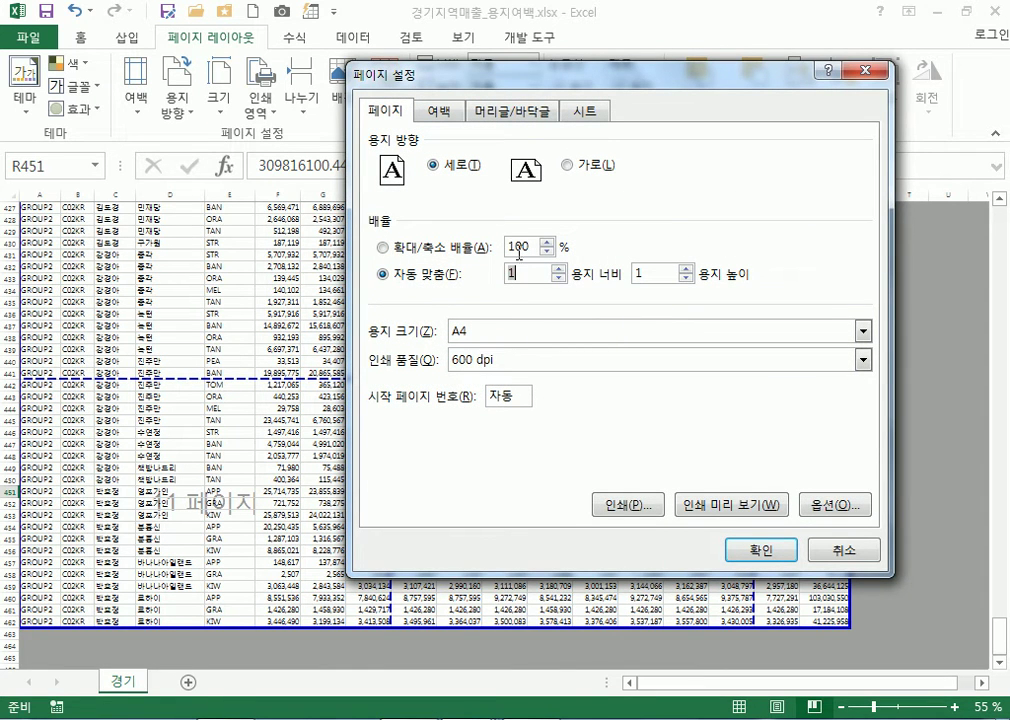
click(432, 250)
text(90)
click(762, 549)
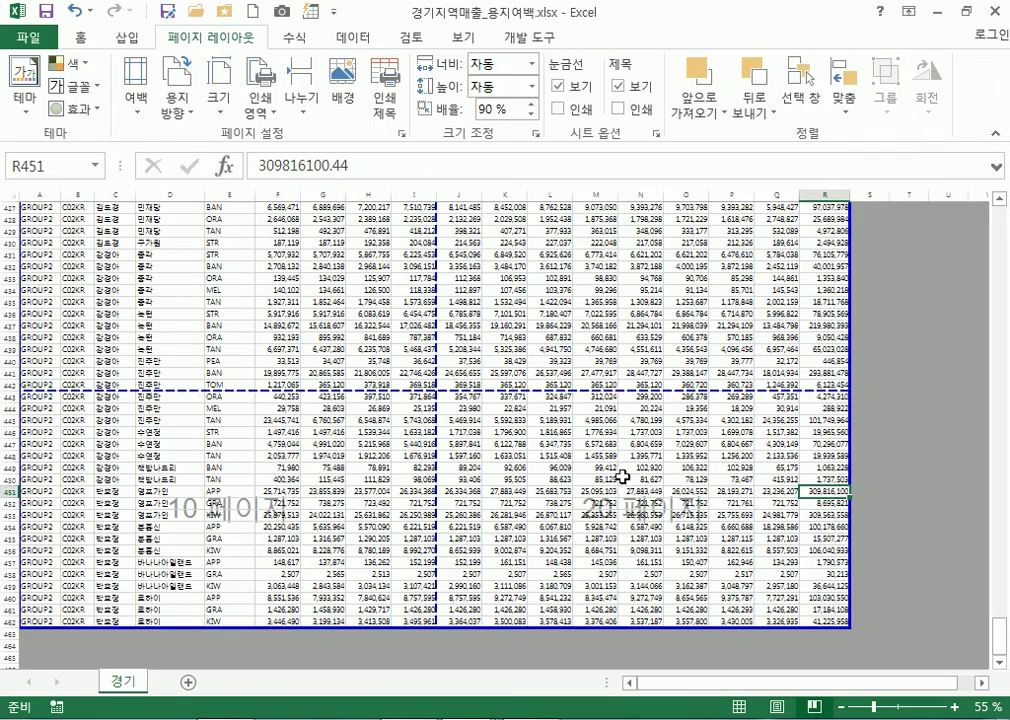
Try a 95% print scale, then restore it to 90%
scroll(830, 625, up, 11)
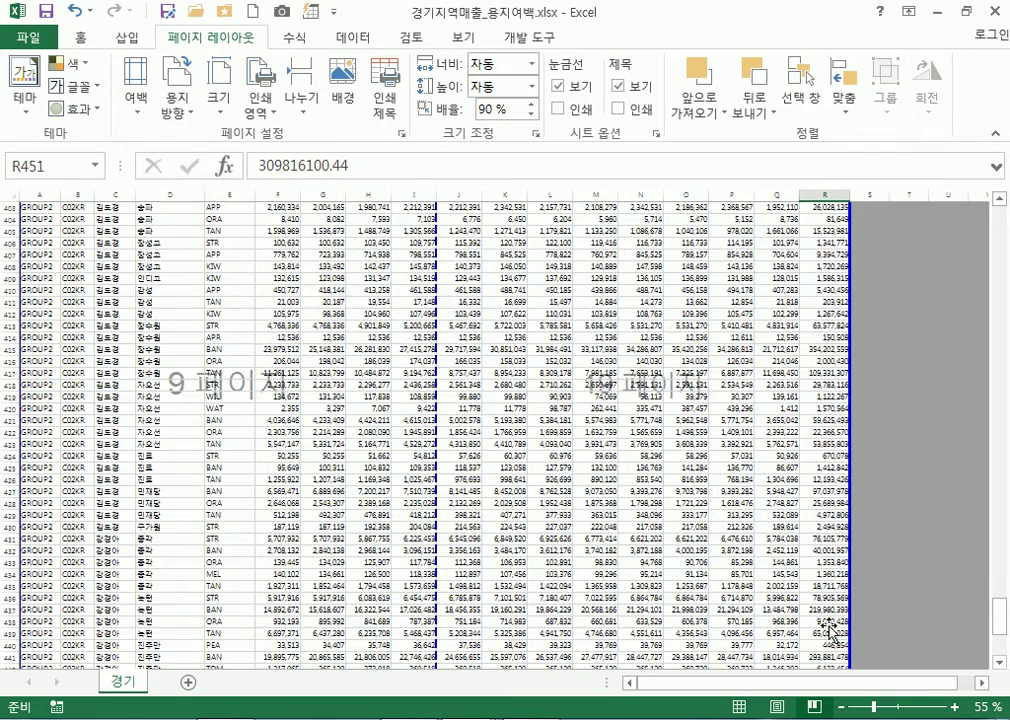
scroll(830, 625, down, 14)
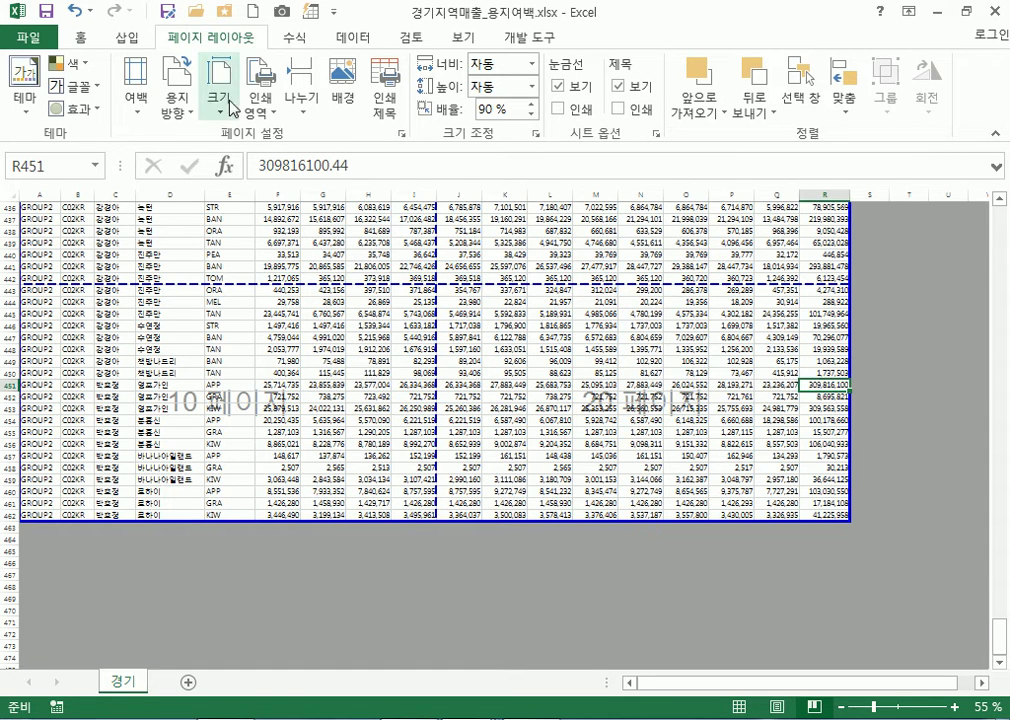
click(402, 132)
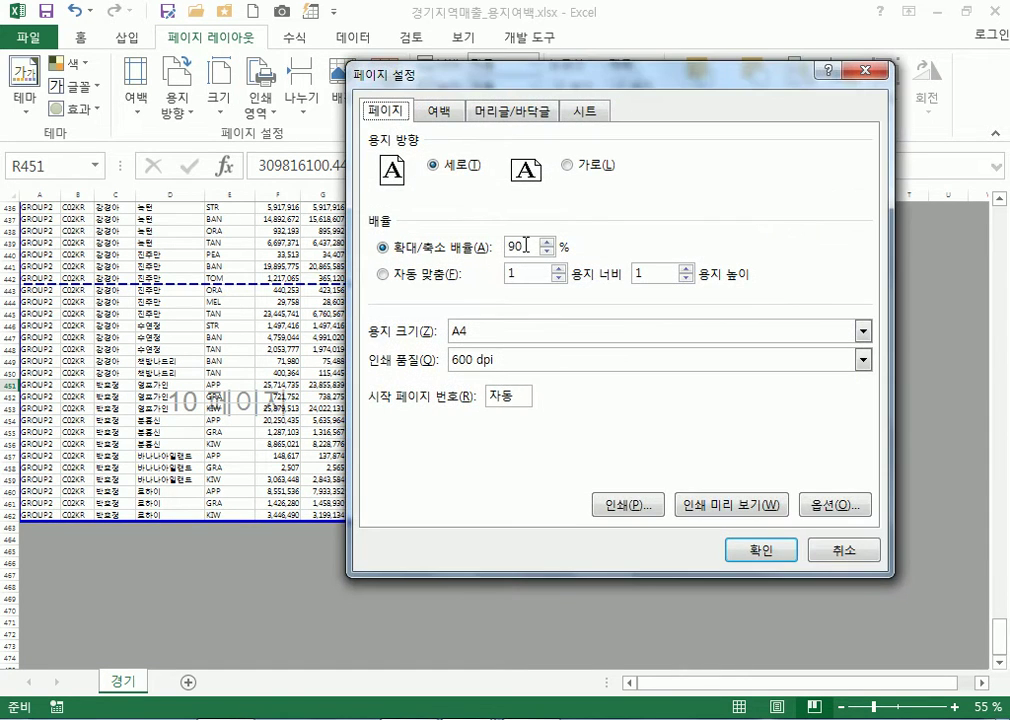
text(95)
key(Return)
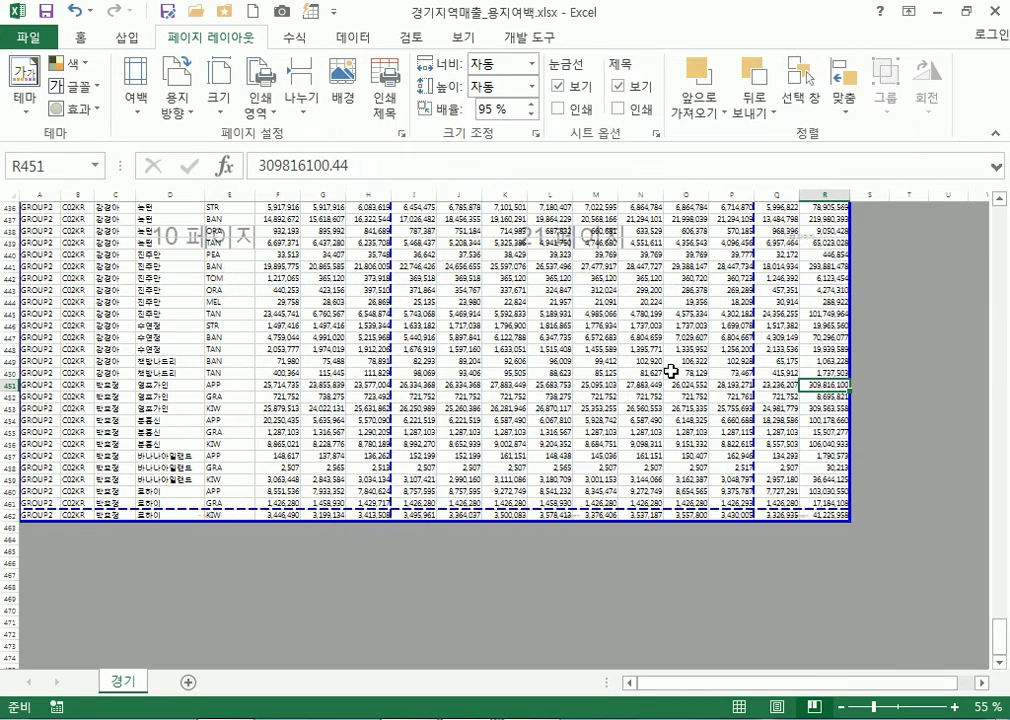
scroll(770, 470, down, 3)
scroll(790, 480, up, 6)
scroll(795, 295, down, 4)
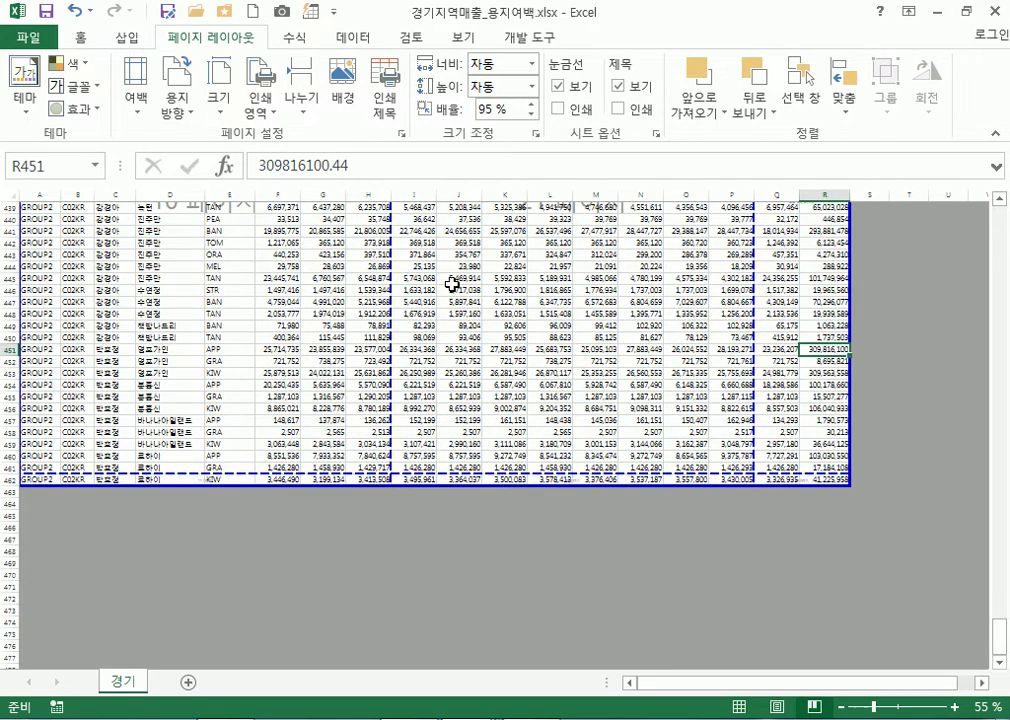
click(397, 135)
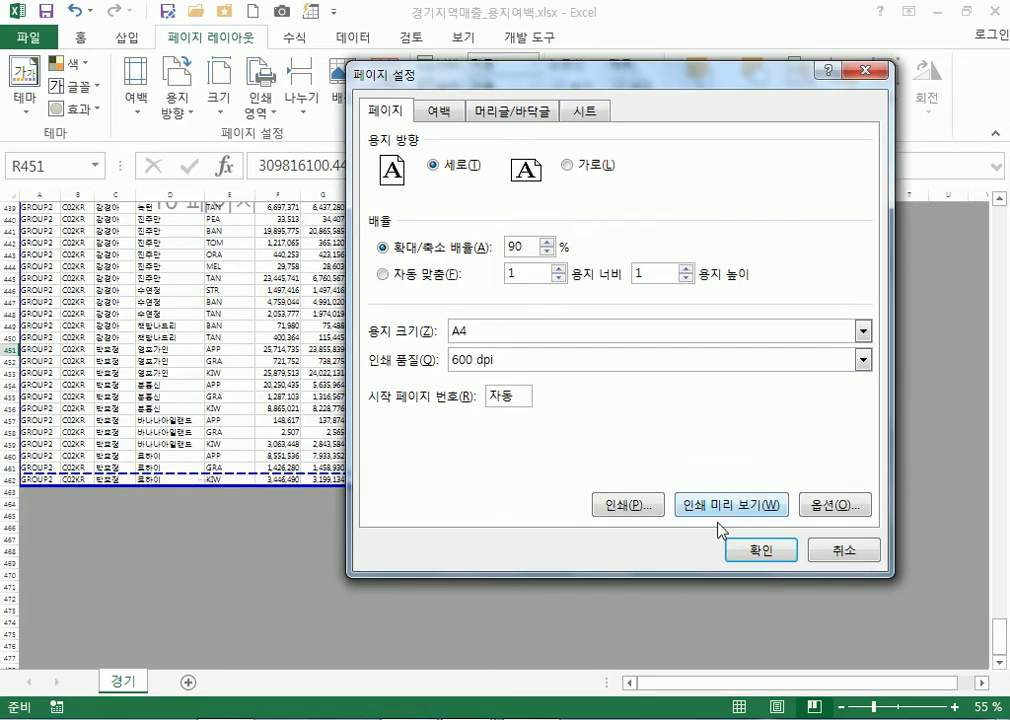
click(737, 551)
Select cells around rows 379-392 (K382, S382:U392, K387) to check the new page break
scroll(795, 395, up, 16)
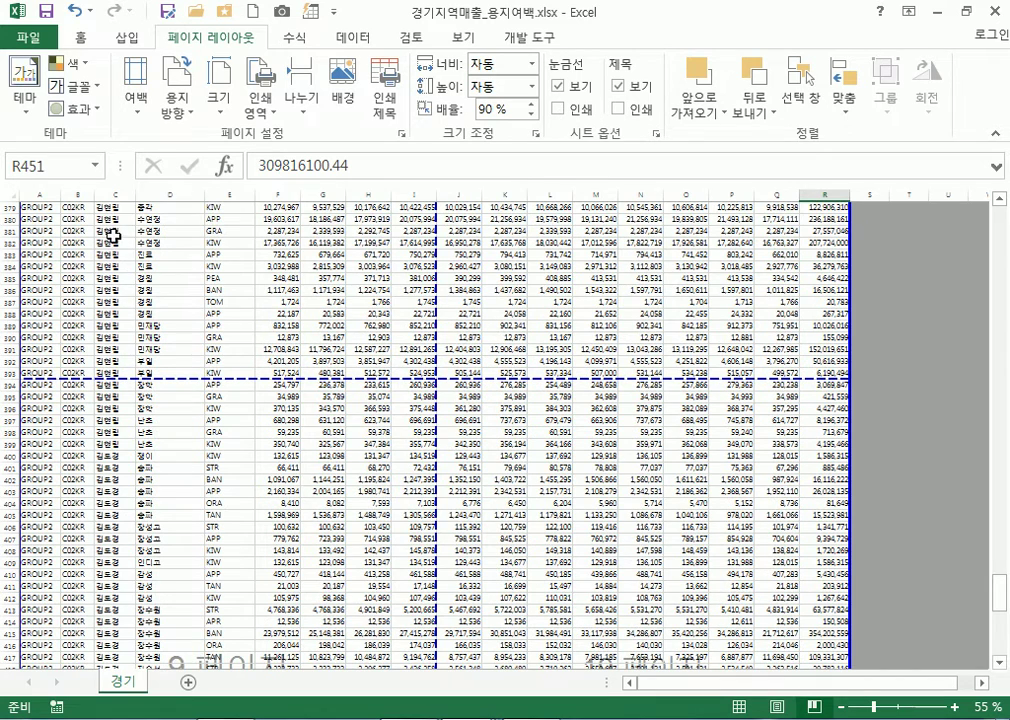
drag(31, 224, 285, 280)
drag(510, 242, 650, 330)
click(868, 243)
drag(919, 256, 942, 362)
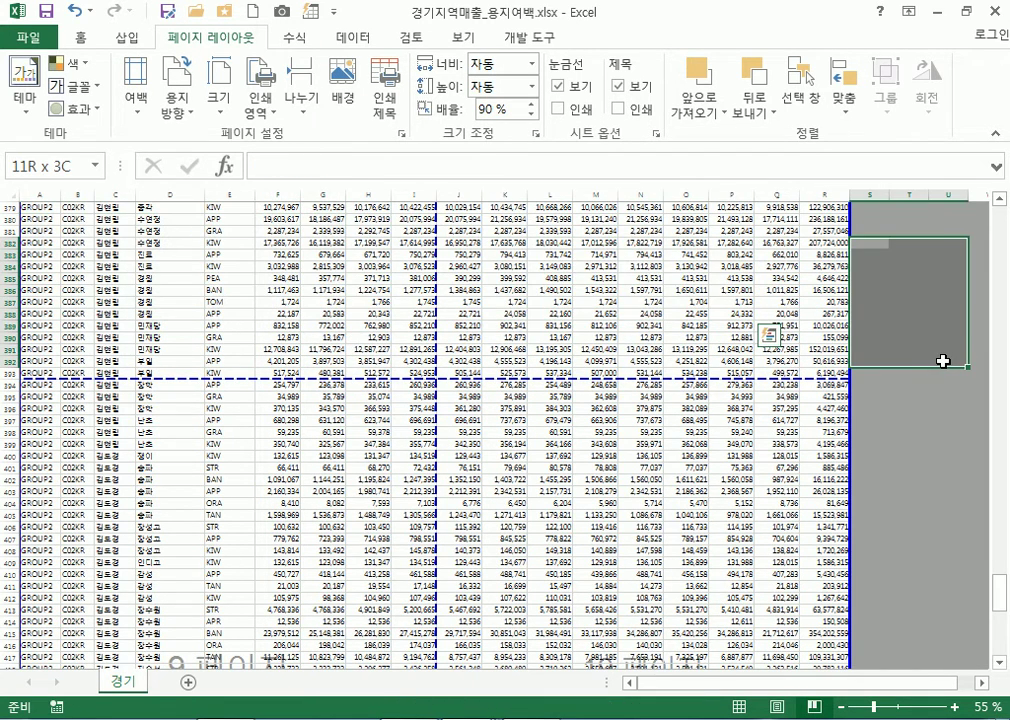
click(503, 303)
scroll(248, 435, down, 13)
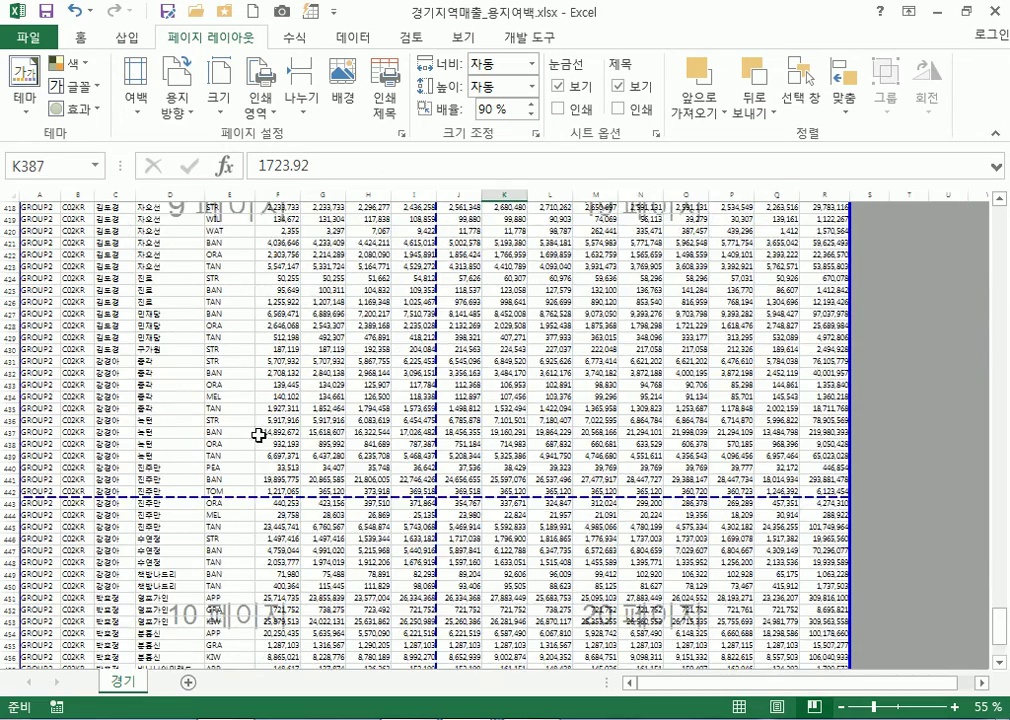
scroll(274, 436, down, 5)
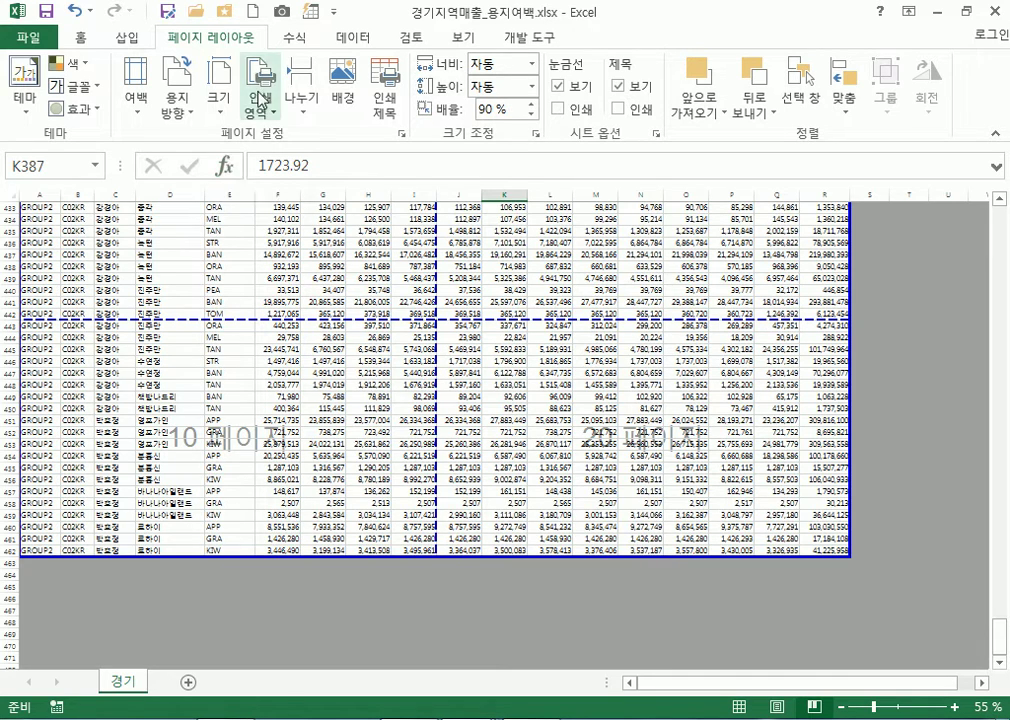
click(28, 38)
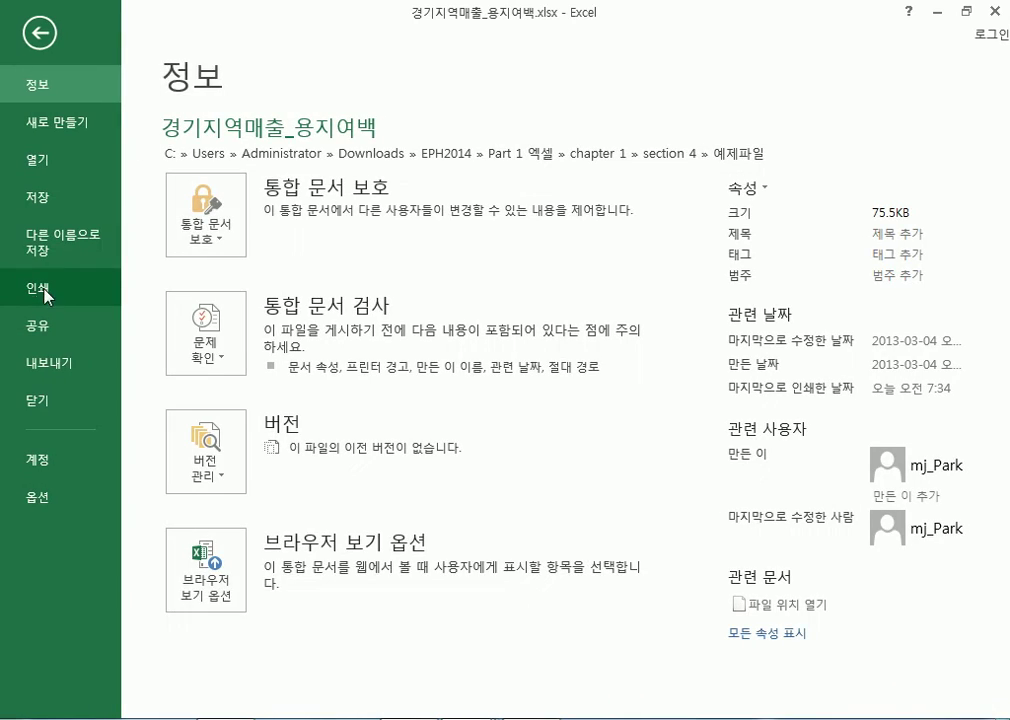
click(104, 284)
scroll(768, 345, down, 1)
scroll(768, 343, down, 8)
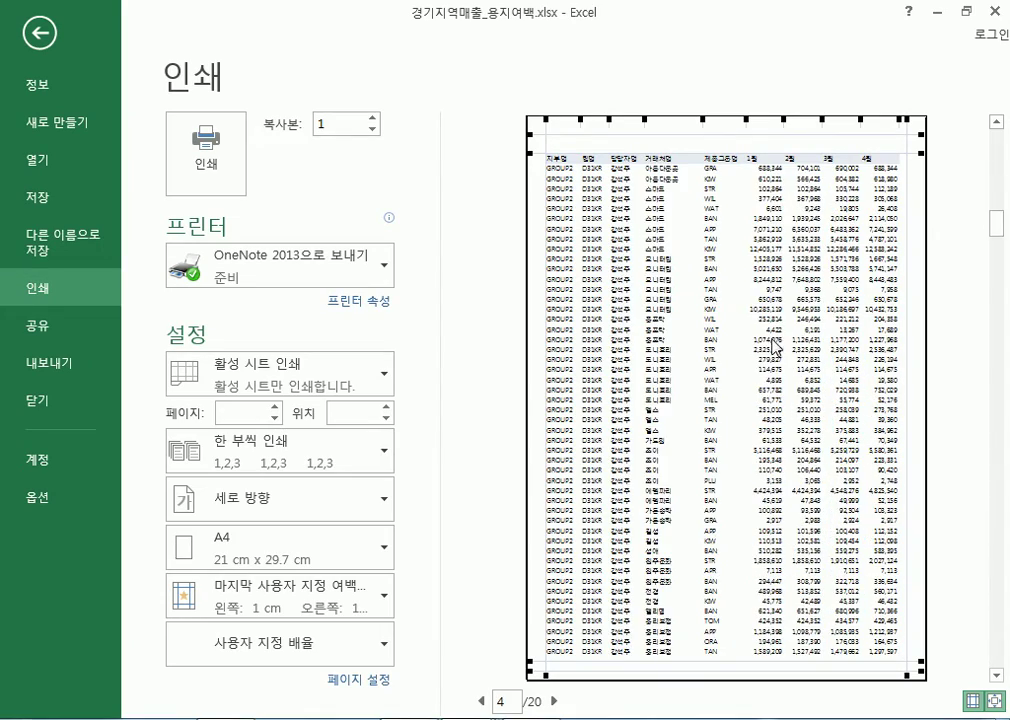
scroll(777, 347, down, 6)
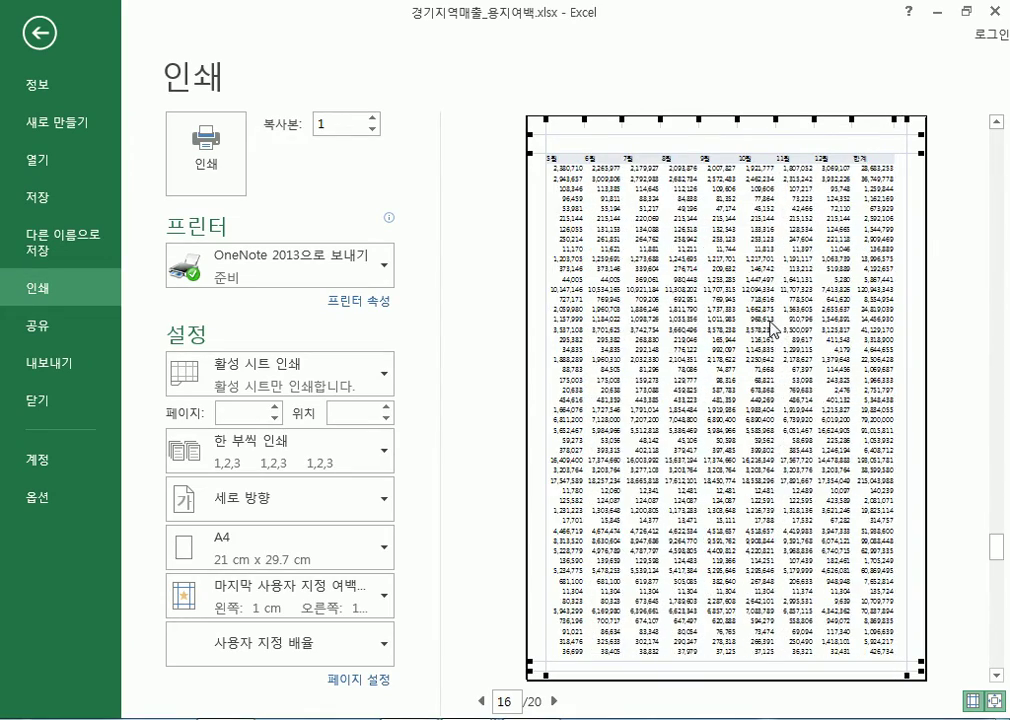
key(Escape)
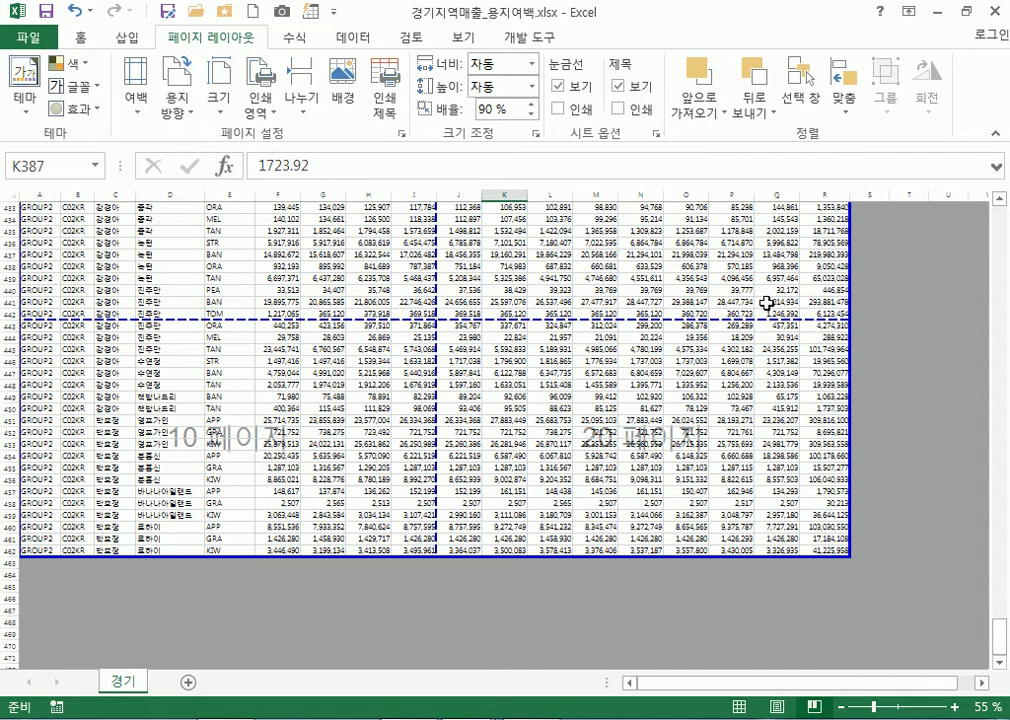
Raise the print scale from 90% to 100% with the spinner and confirm
click(401, 133)
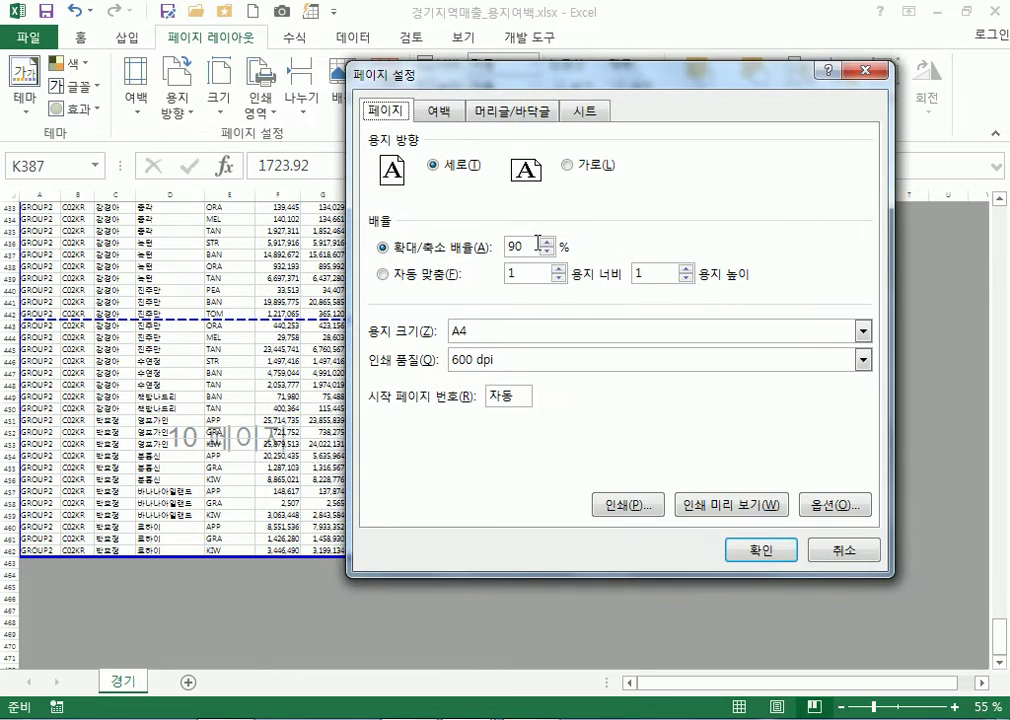
click(547, 243)
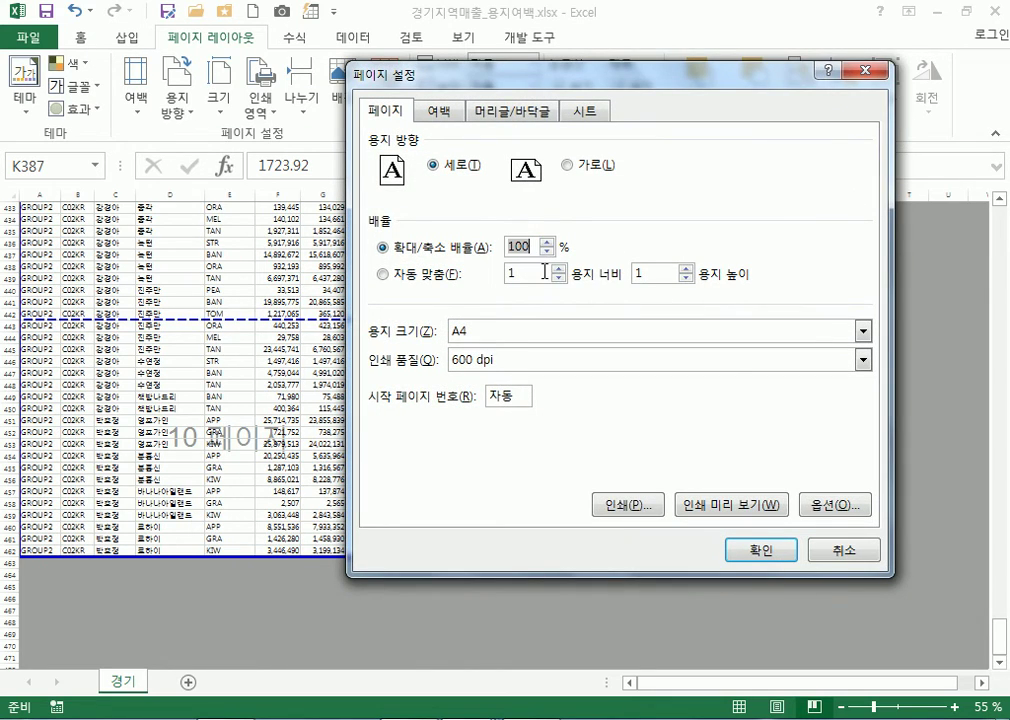
click(765, 550)
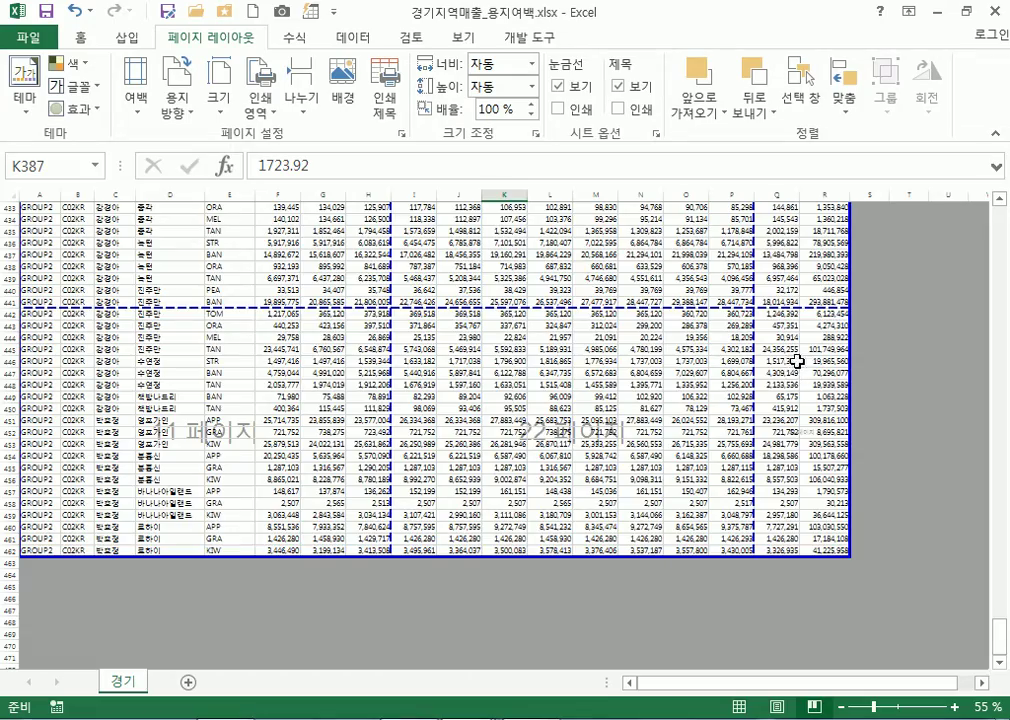
Check the View tab and cells E244, K243 and F245, then open the File Info page
scroll(647, 300, up, 17)
scroll(459, 398, up, 20)
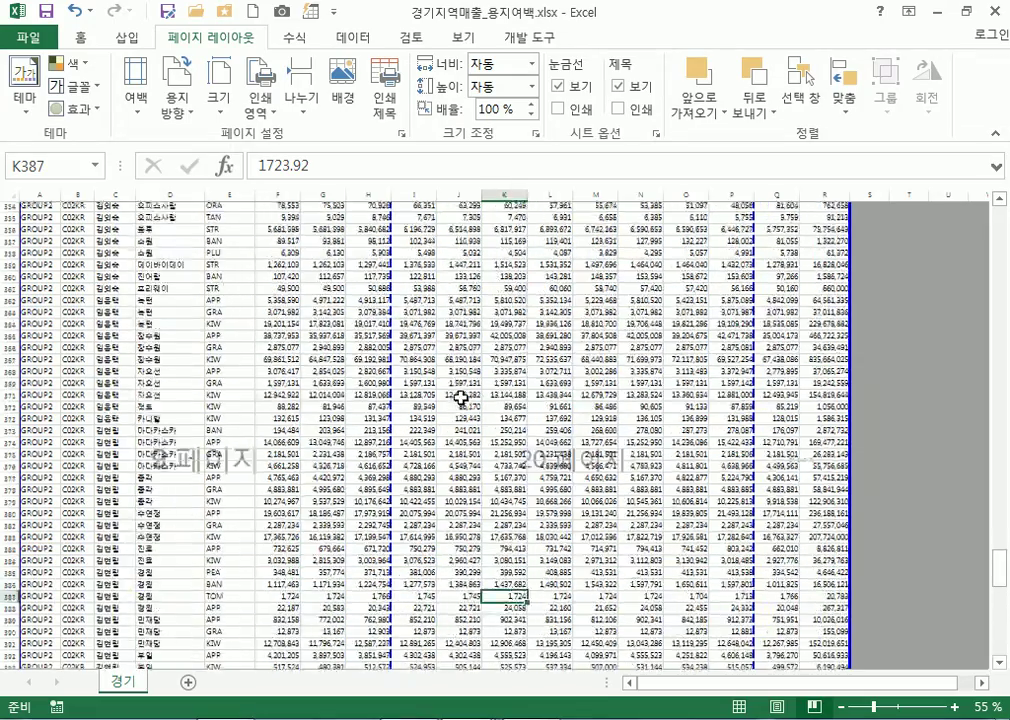
scroll(459, 398, up, 6)
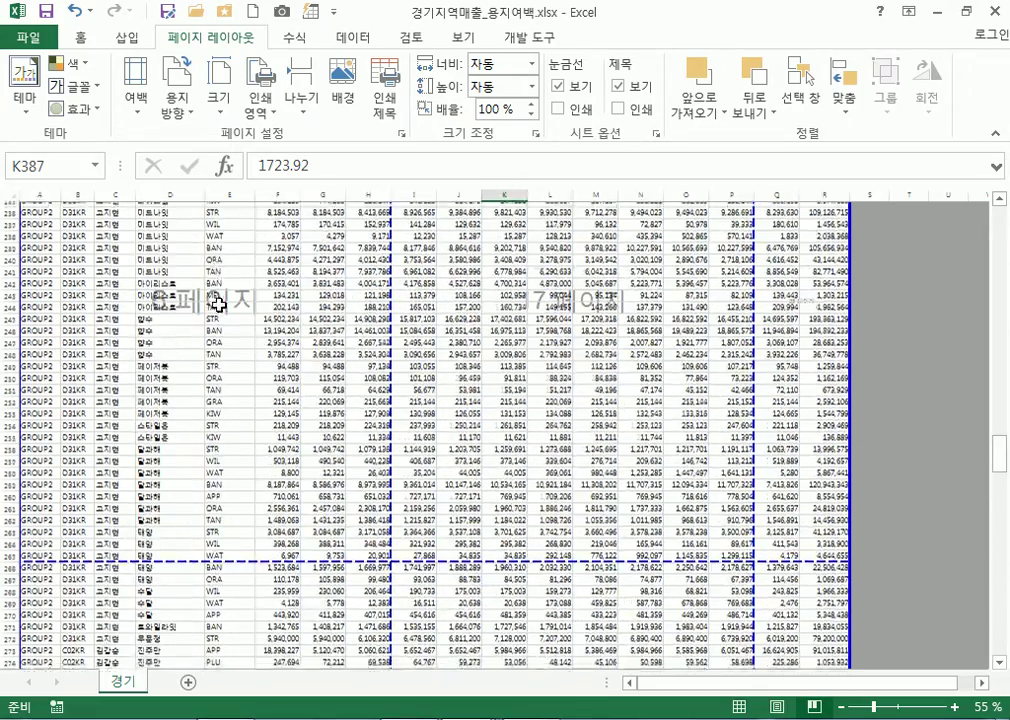
click(85, 38)
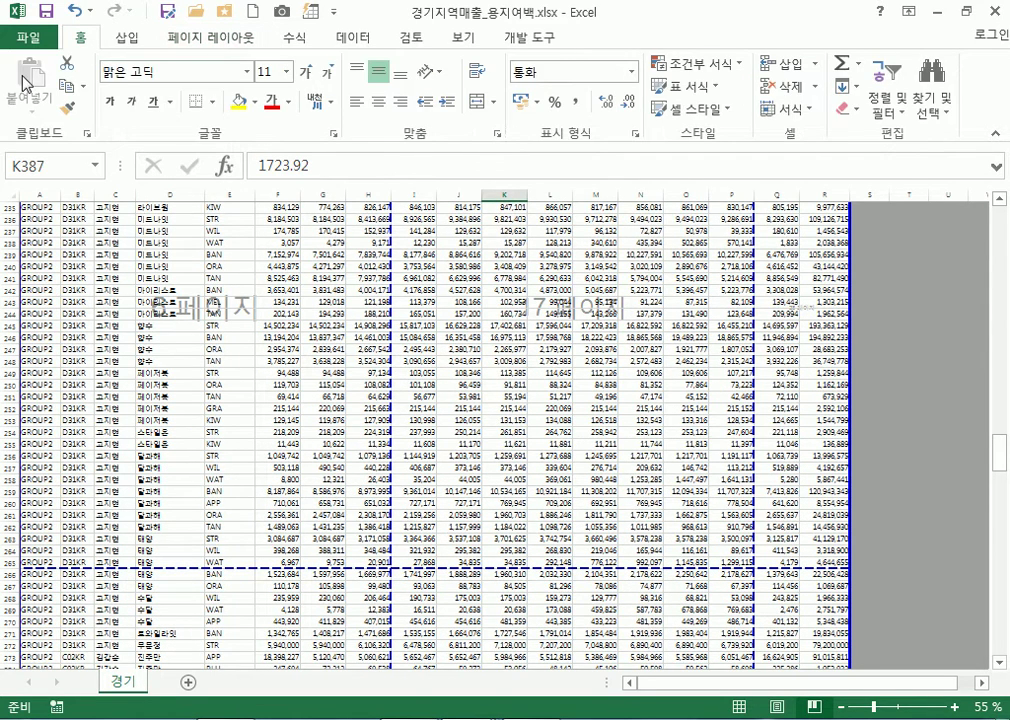
click(479, 40)
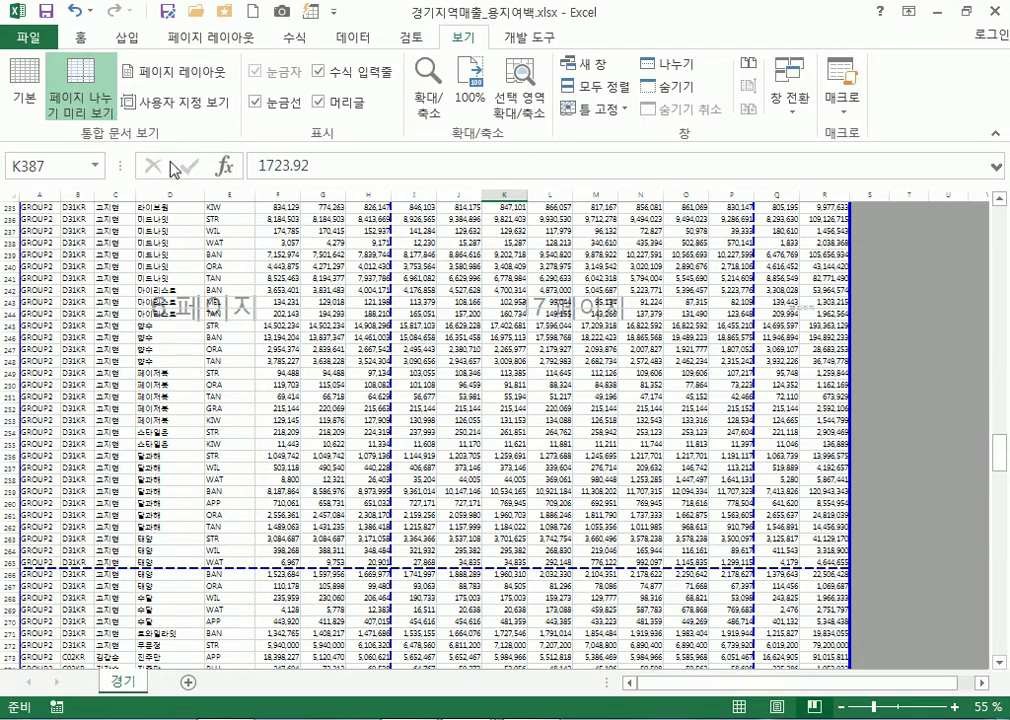
click(238, 336)
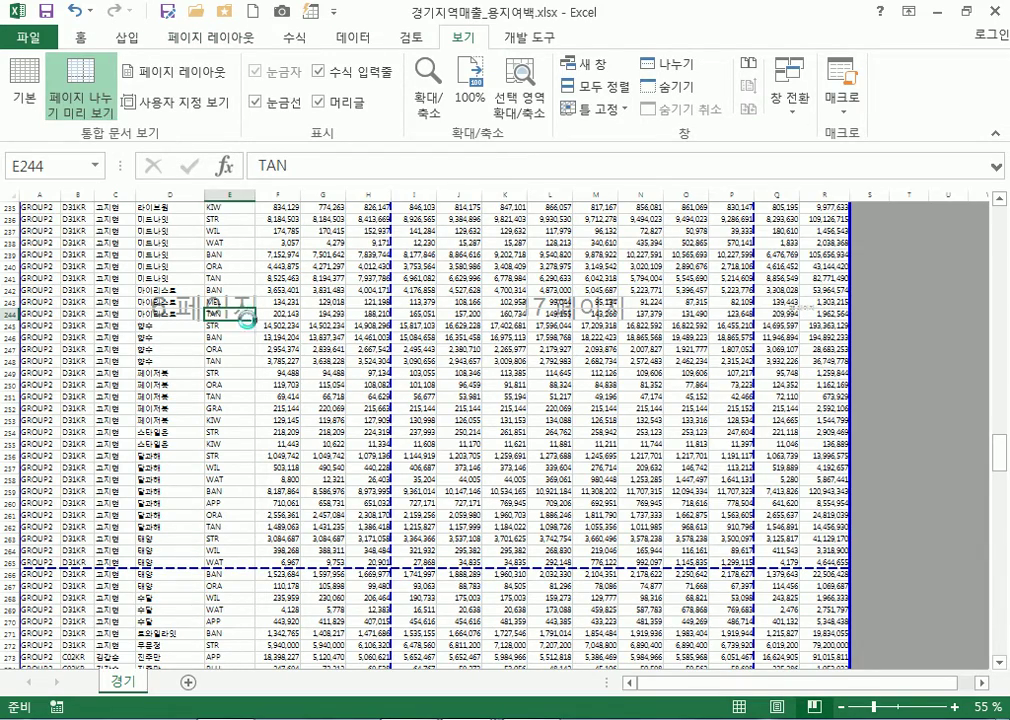
scroll(246, 330, up, 2)
scroll(246, 332, up, 1)
drag(660, 288, 800, 340)
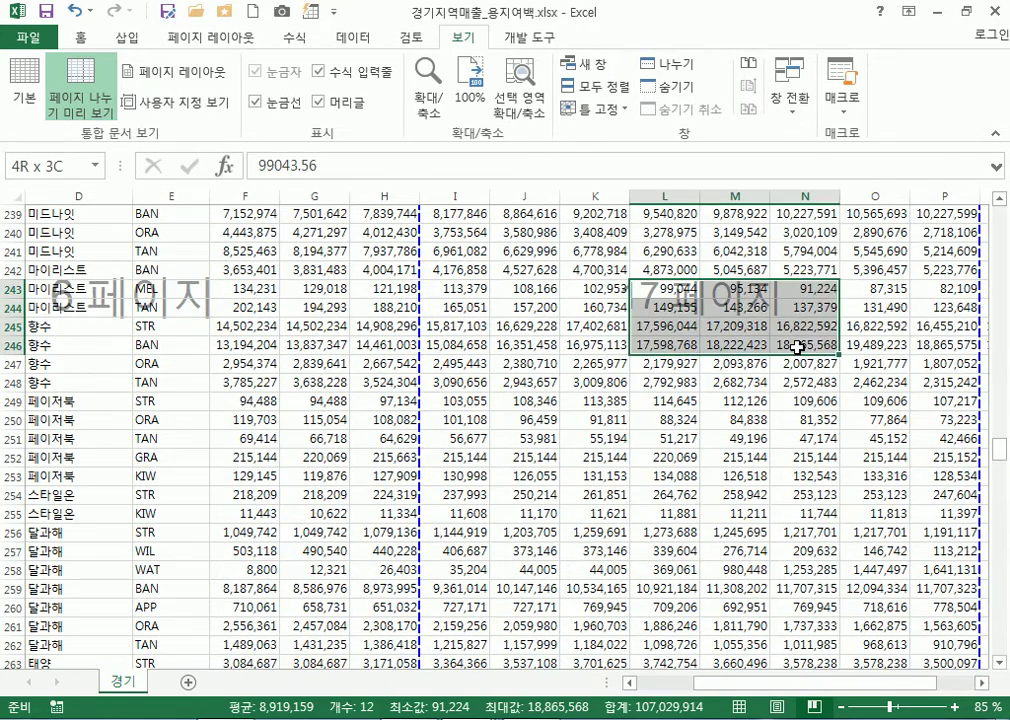
click(612, 288)
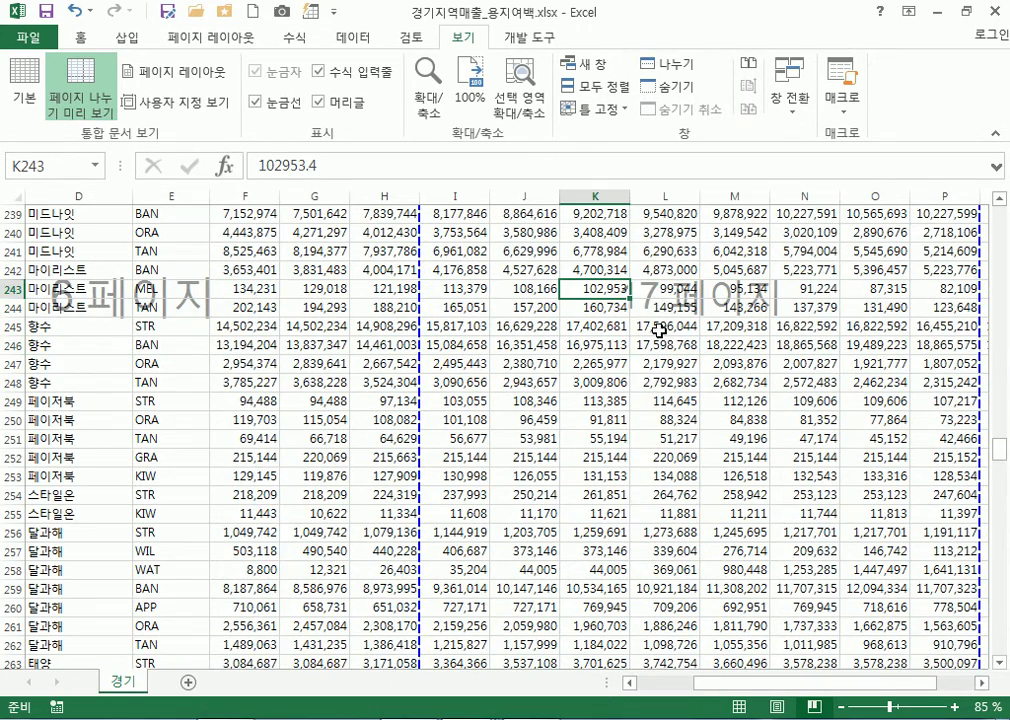
click(265, 326)
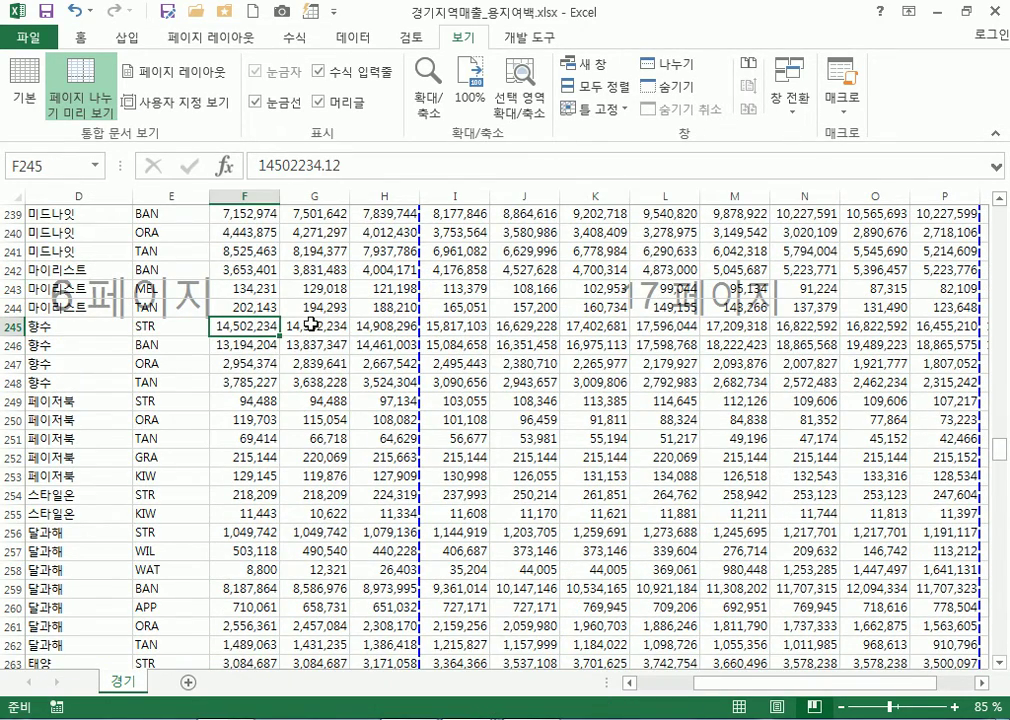
click(30, 37)
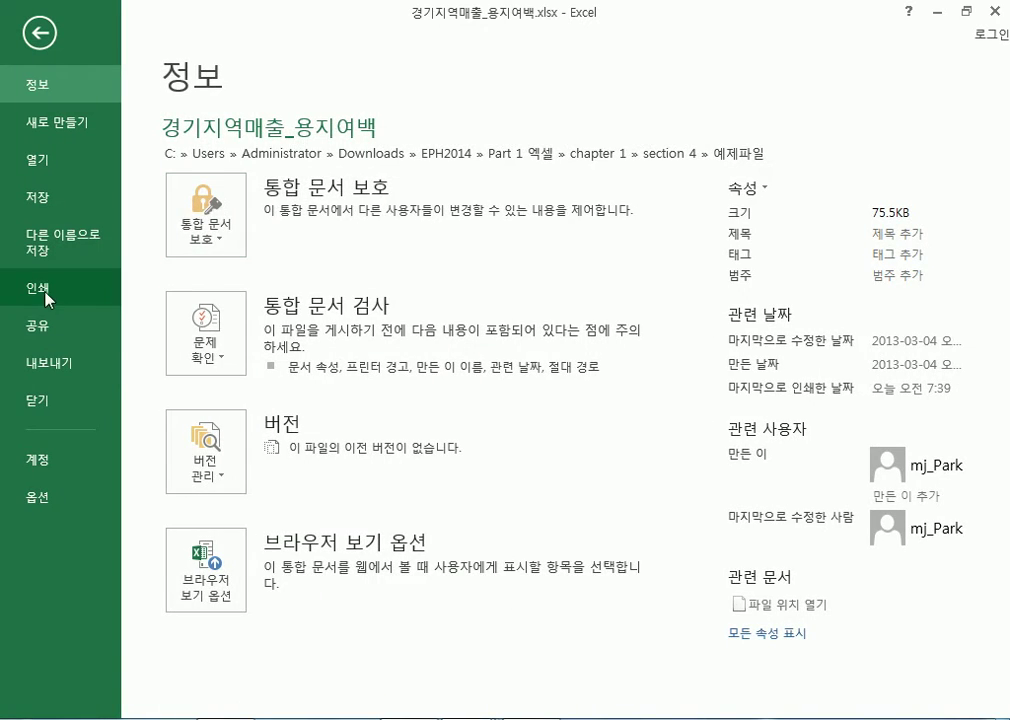
Glance at the print preview, then return to the sheet's Insert and Page Layout ribbons
click(50, 288)
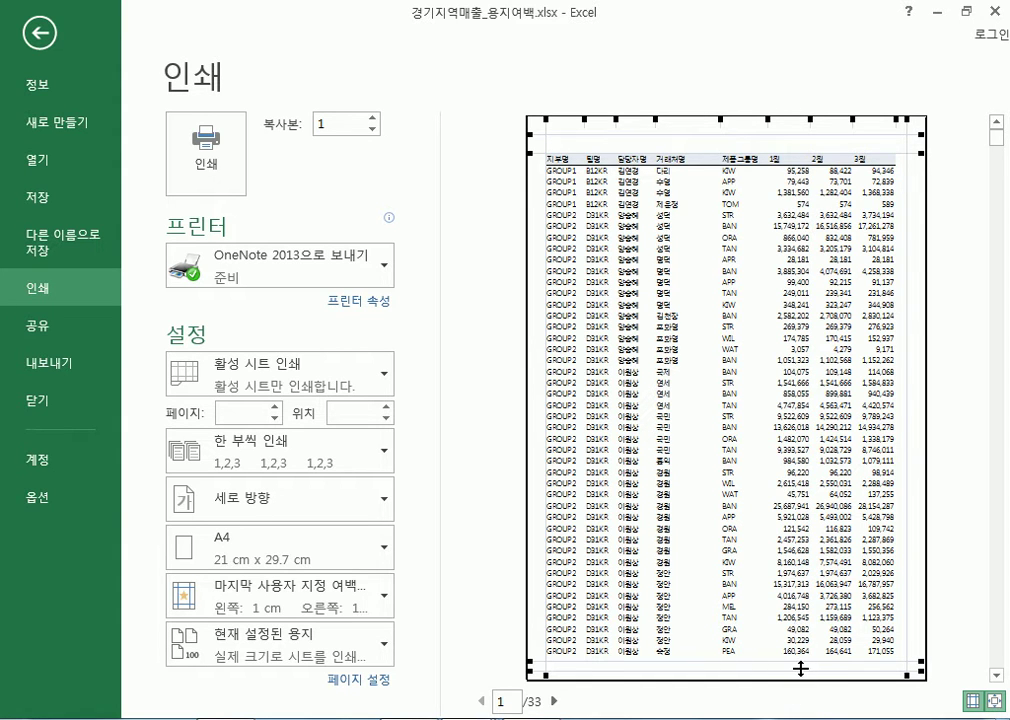
key(Escape)
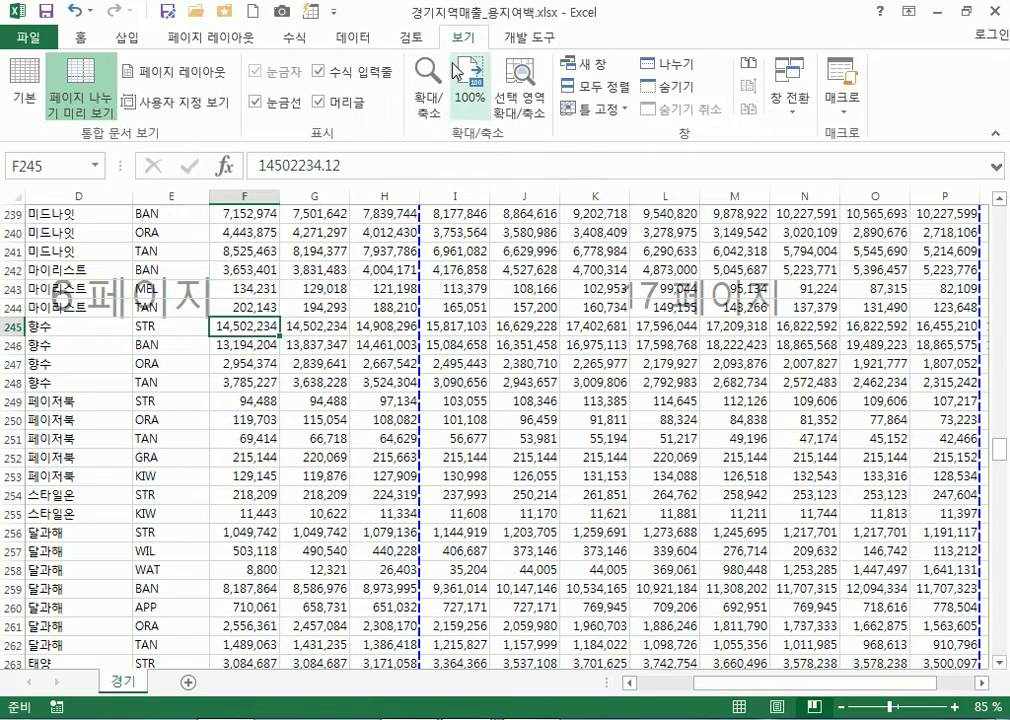
click(131, 41)
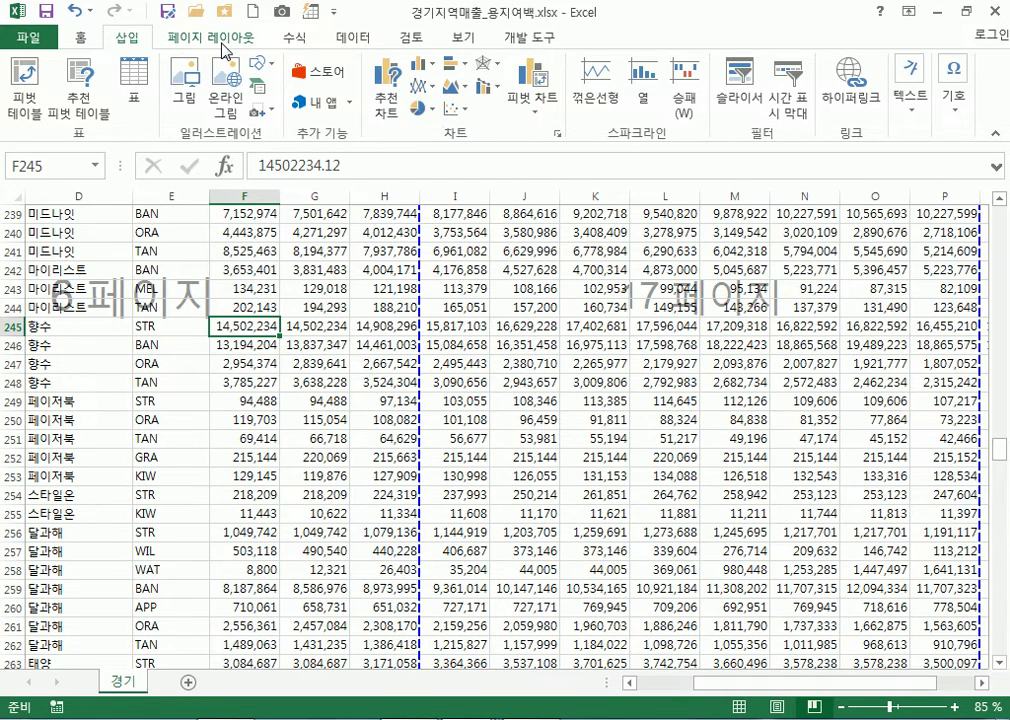
click(224, 46)
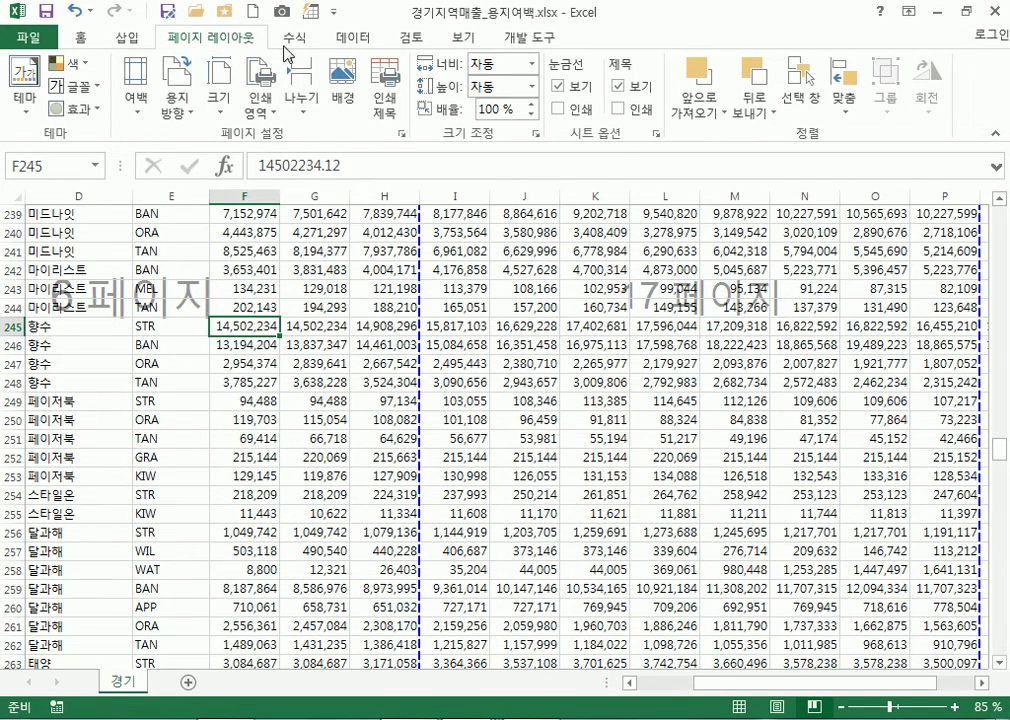
Inspect Page Setup's Header/Footer settings without changes, then show the File > Print preview
click(398, 134)
click(514, 112)
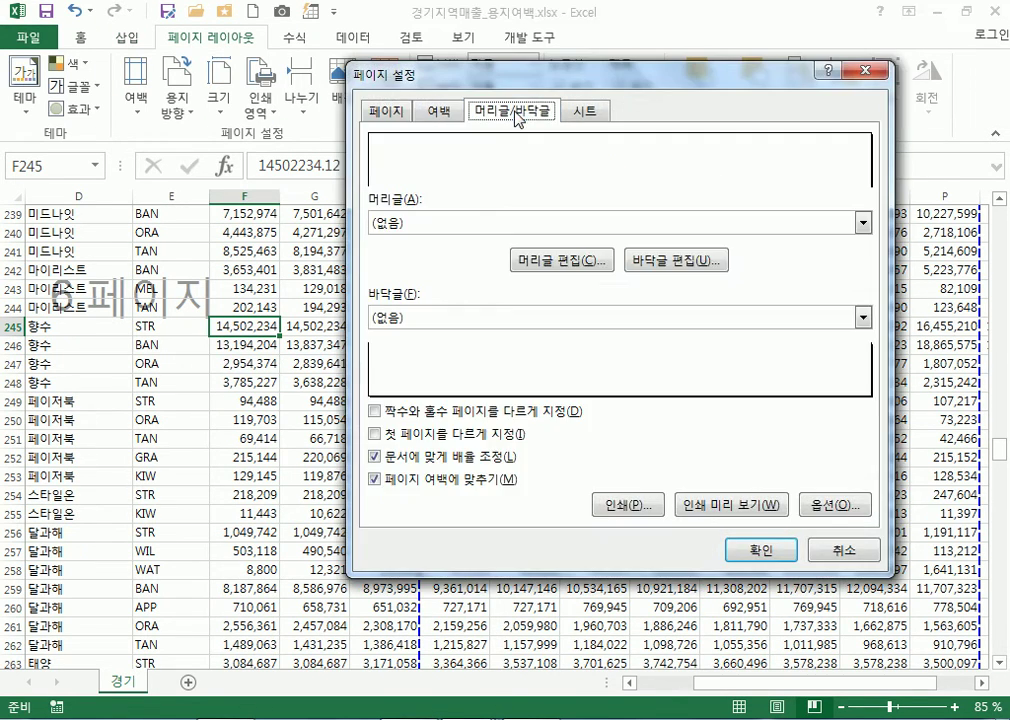
click(857, 72)
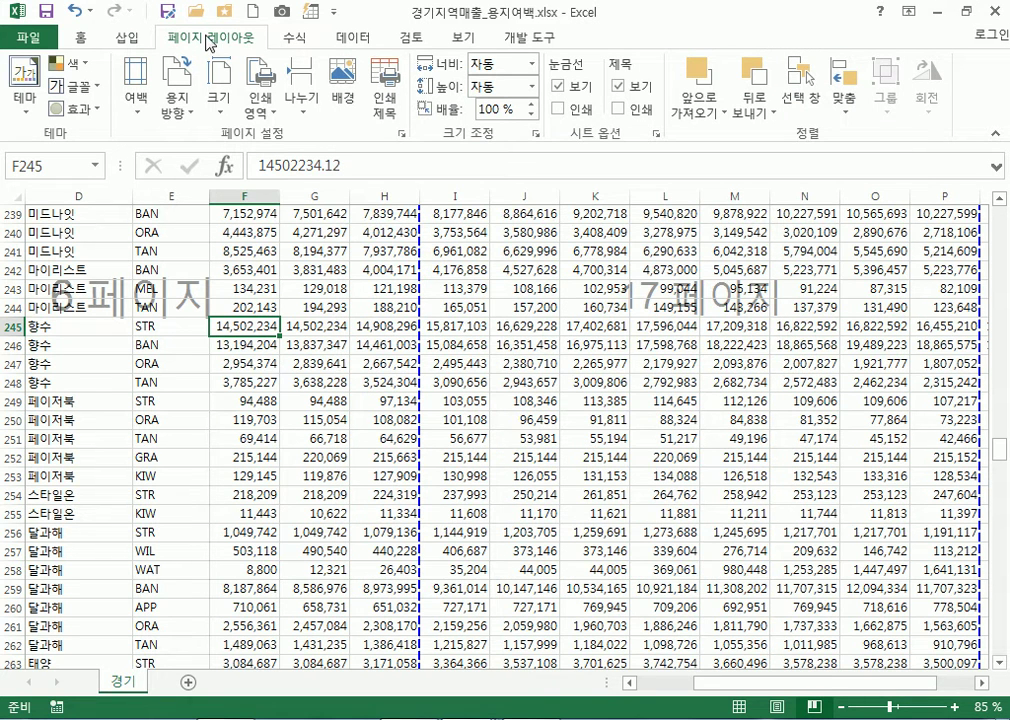
click(401, 140)
key(Escape)
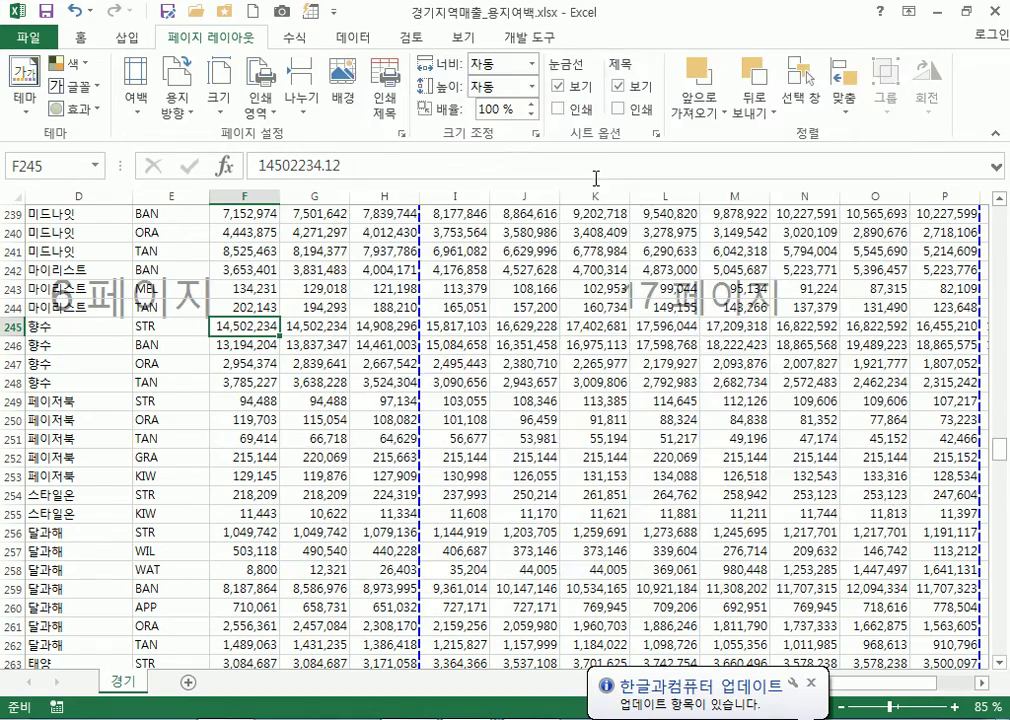
click(22, 37)
click(60, 289)
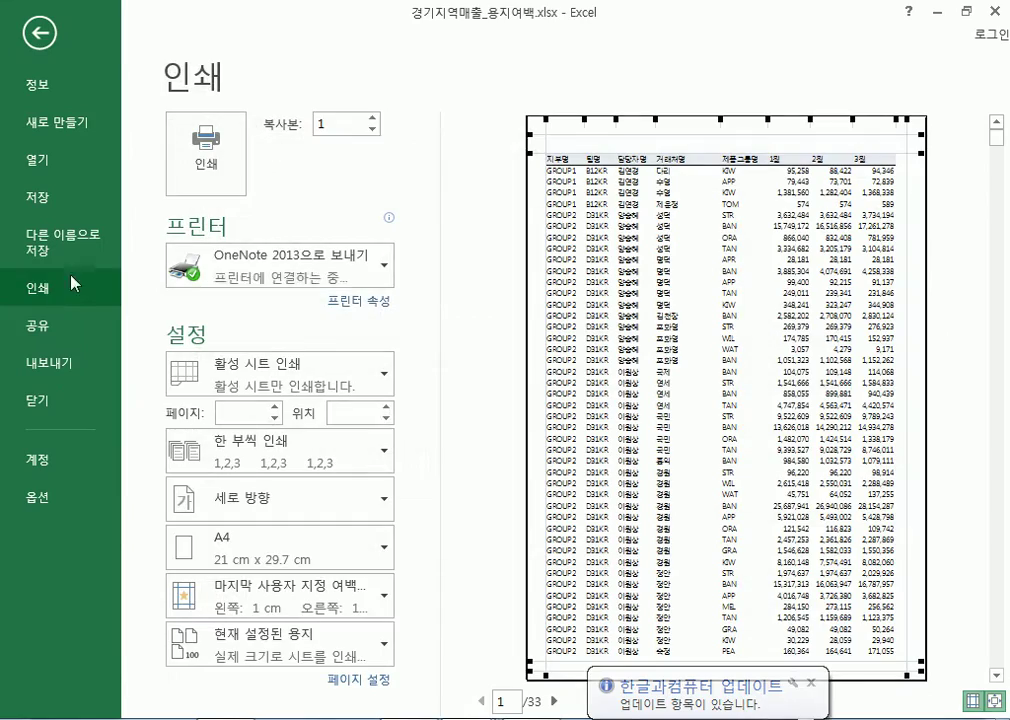
From the Print page, open Page Setup and inspect the Sheet tab and empty header/footer editors
click(362, 682)
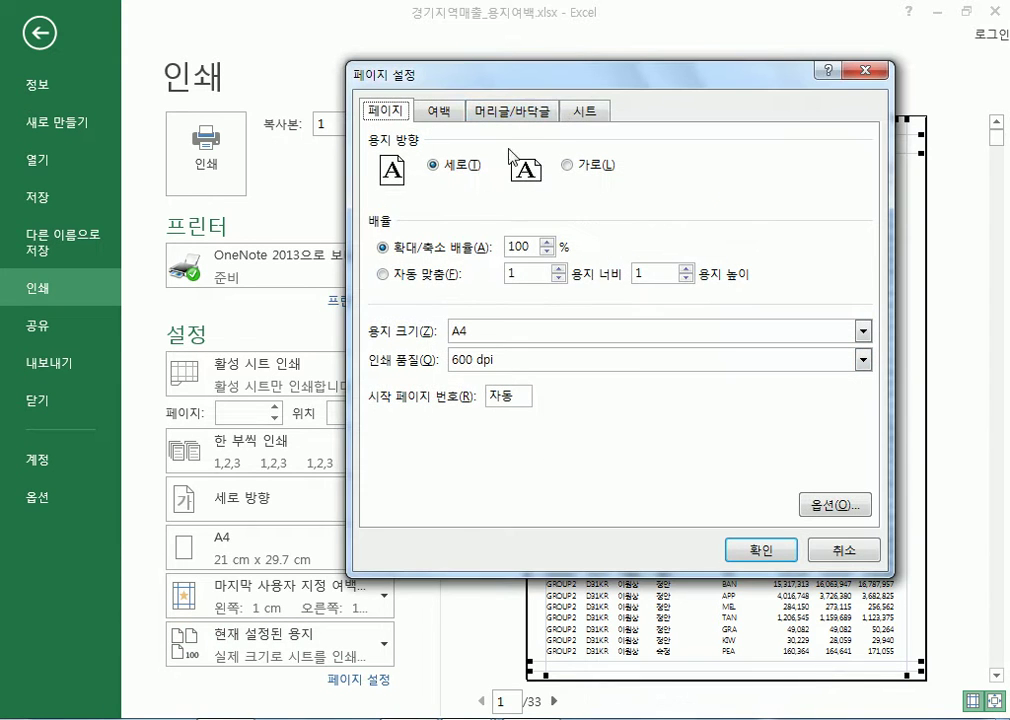
click(590, 113)
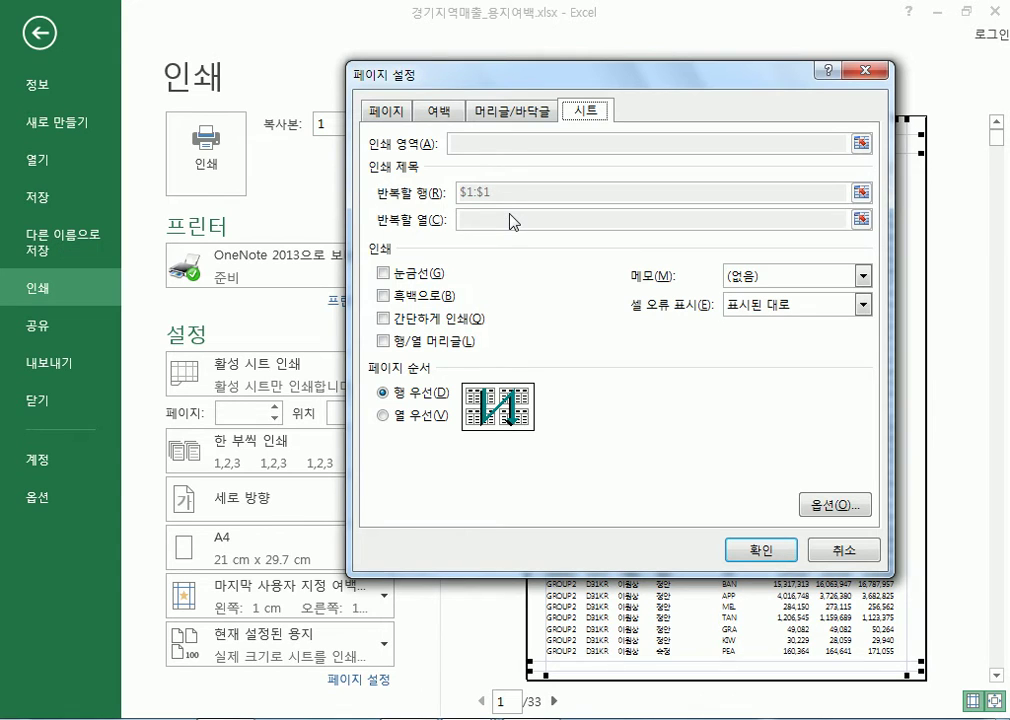
click(503, 120)
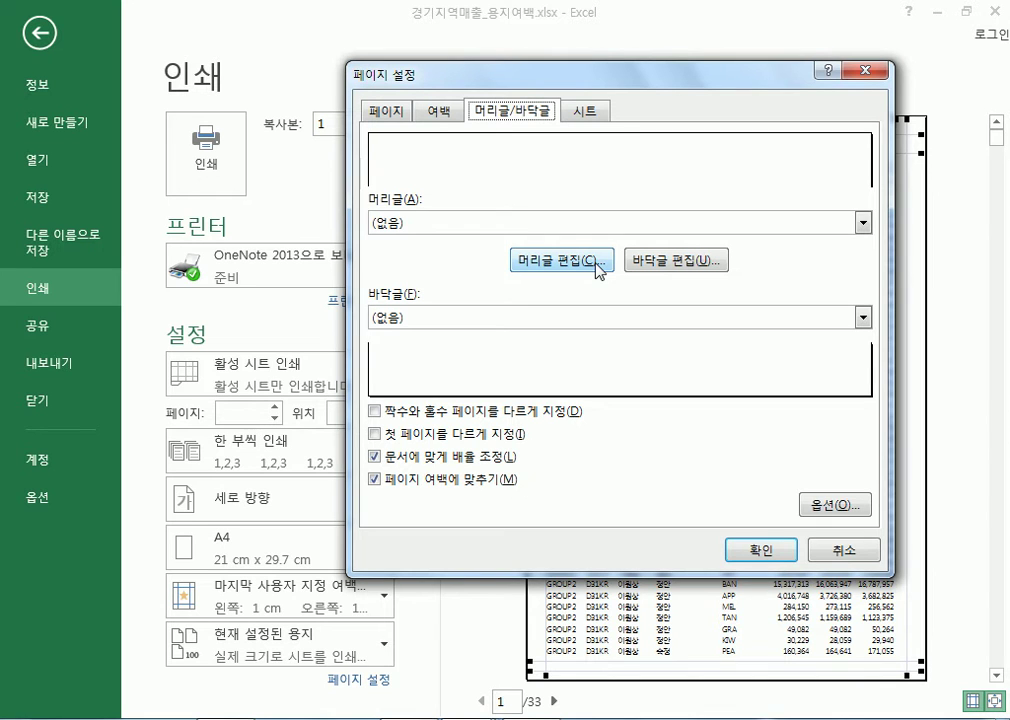
click(595, 262)
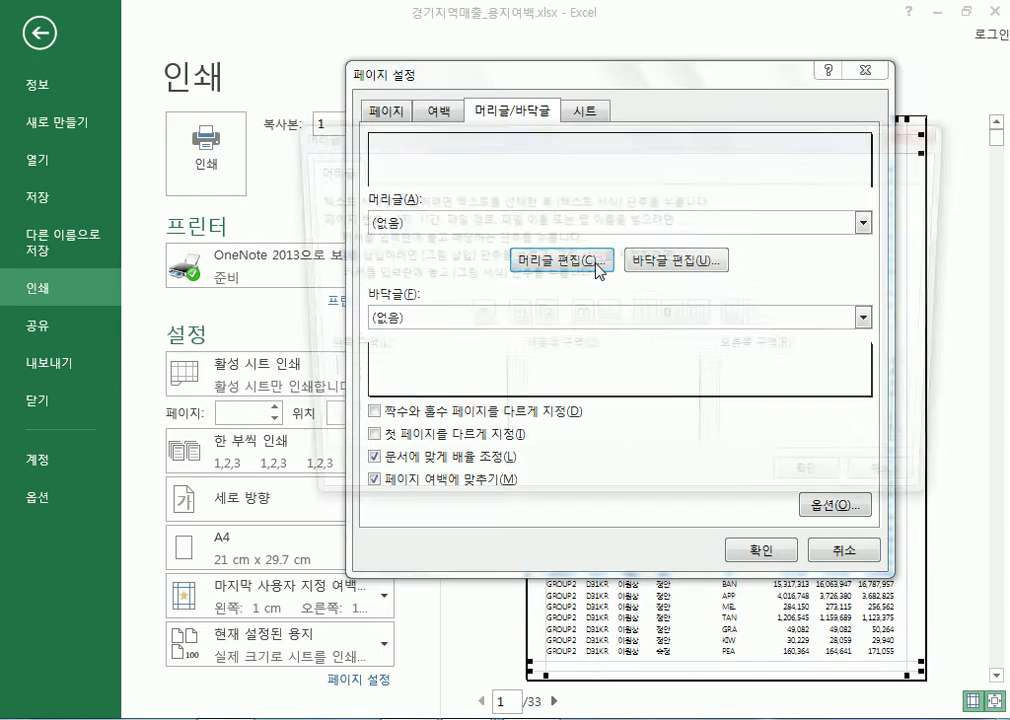
click(832, 489)
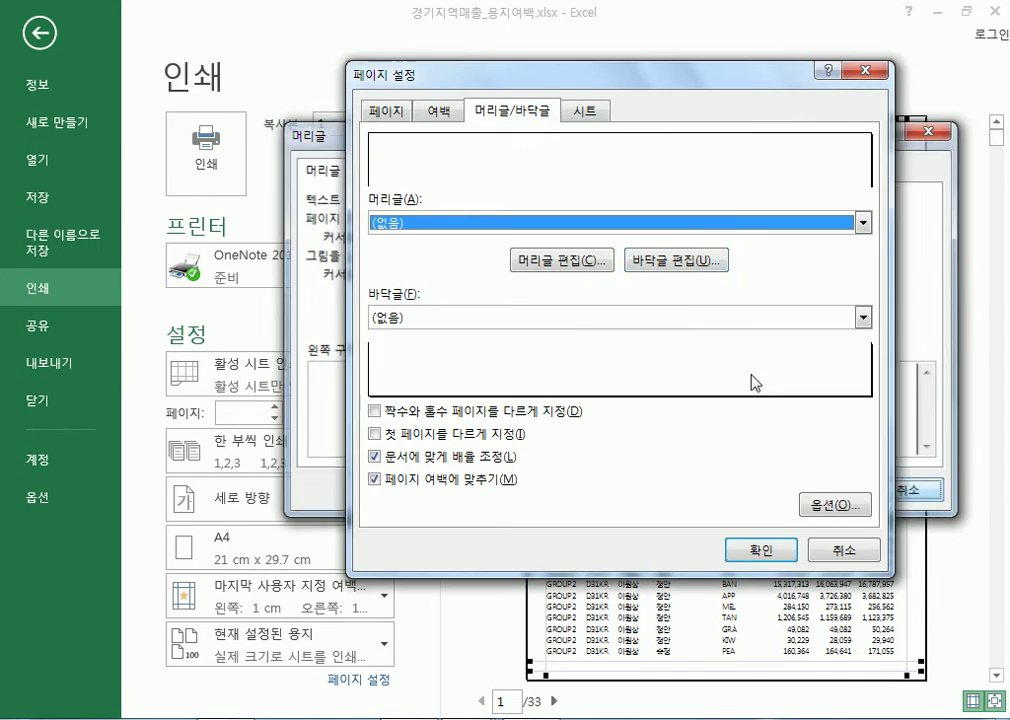
click(674, 260)
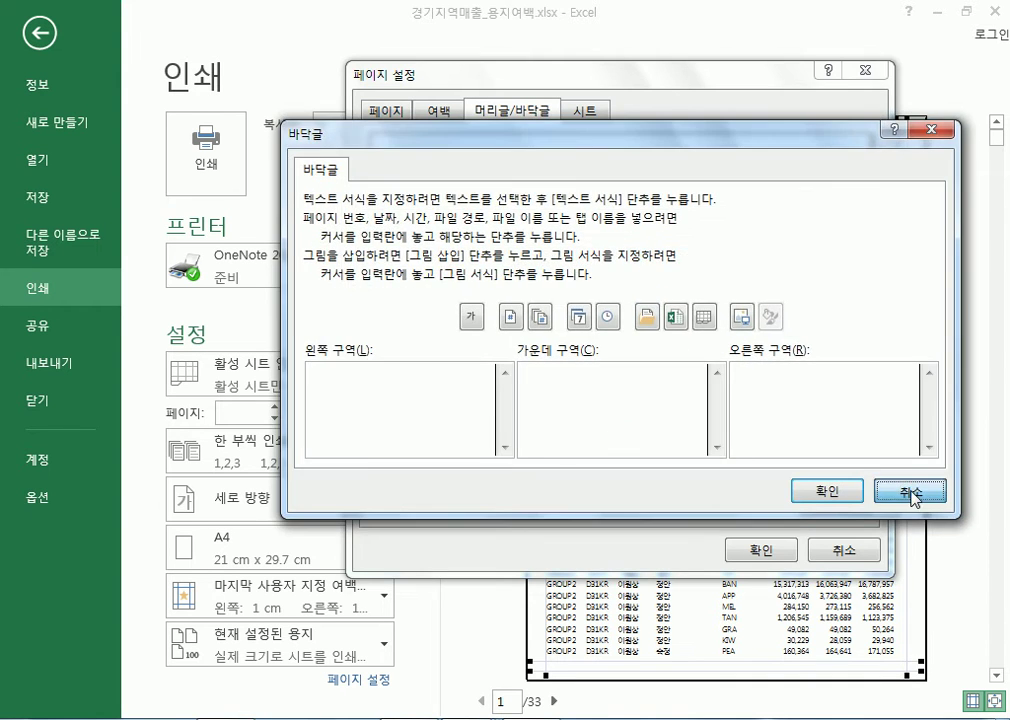
click(910, 490)
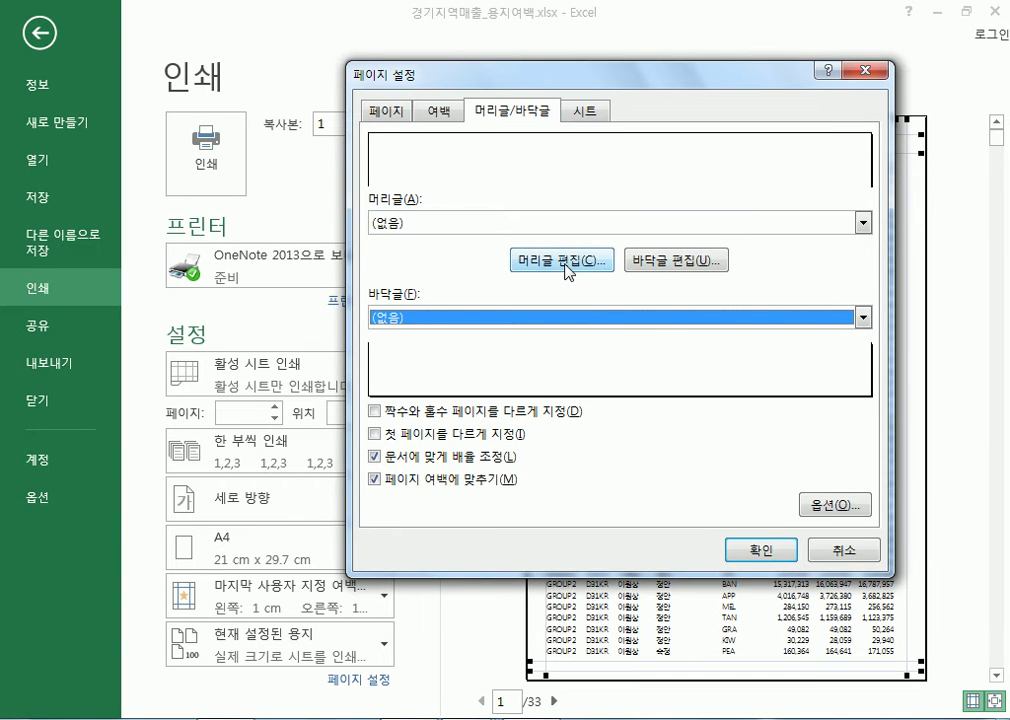
Type 경기지역매출보고서 into the custom header's left section
click(566, 262)
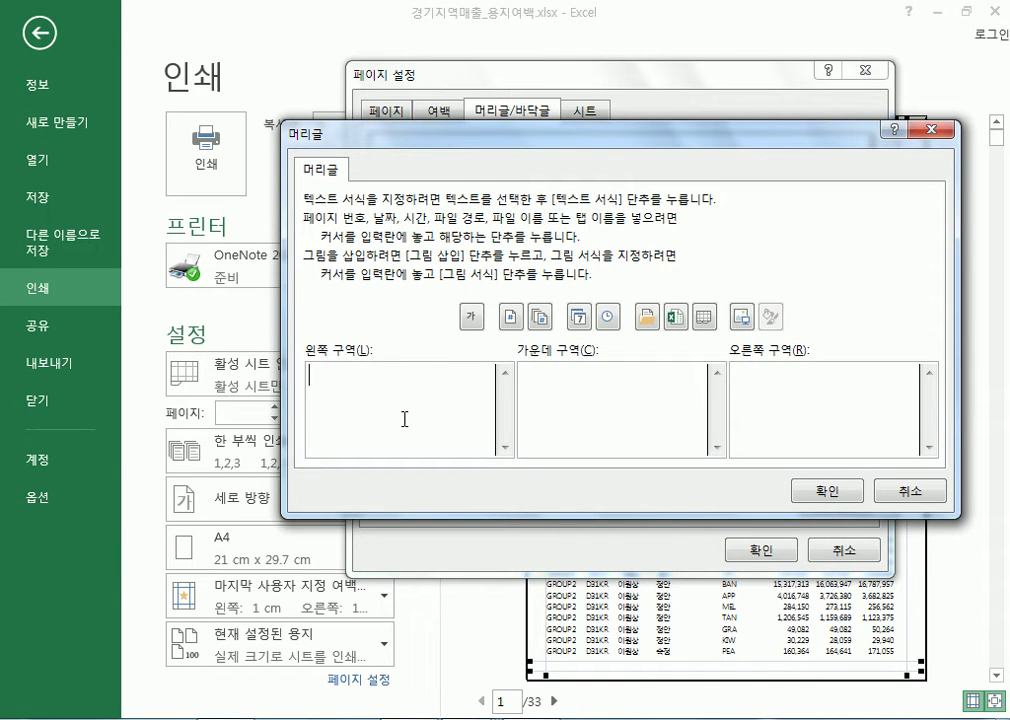
text(rudfir)
key(BackSpace)
key(BackSpace)
key(BackSpace)
key(BackSpace)
key(BackSpace)
key(BackSpace)
key(Hangul)
text(겨ㅇ기지역매)
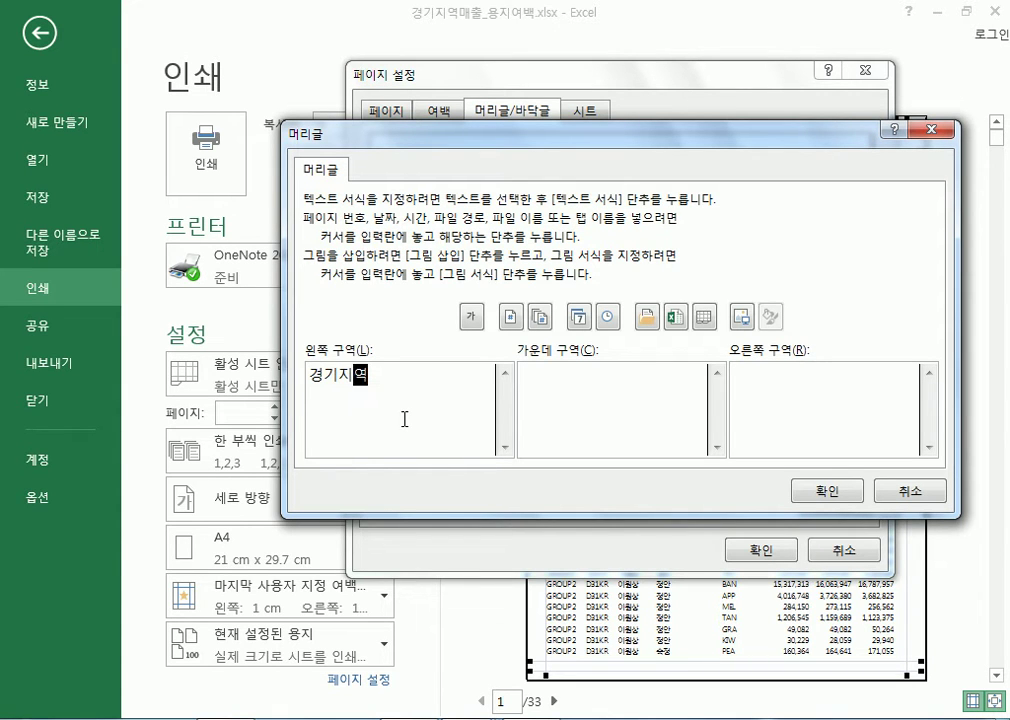
text(출보고서)
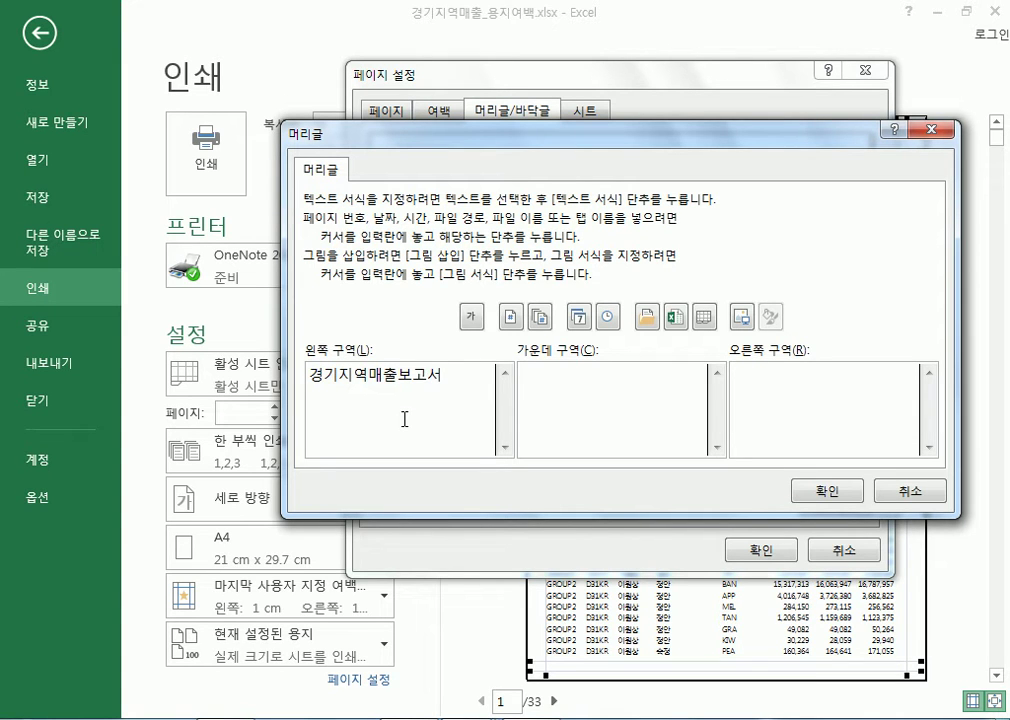
click(645, 402)
Add '보고자 :' with the reporter's name on the right and clear the centre section's stray 1
click(809, 428)
text(보고자 :)
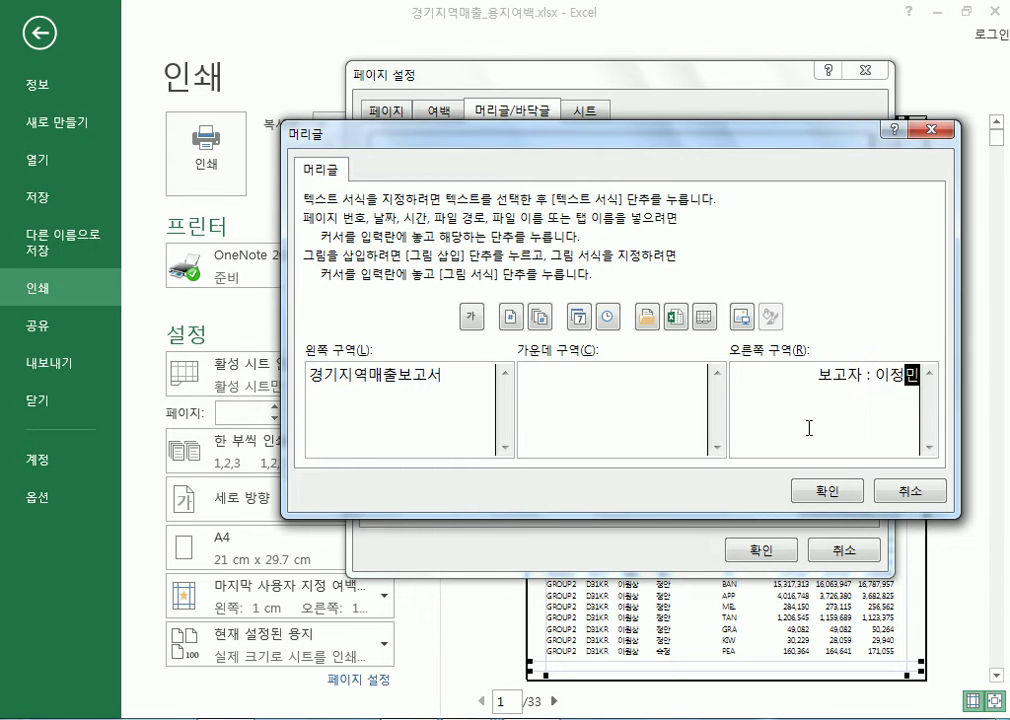
drag(824, 374, 926, 374)
drag(442, 374, 306, 372)
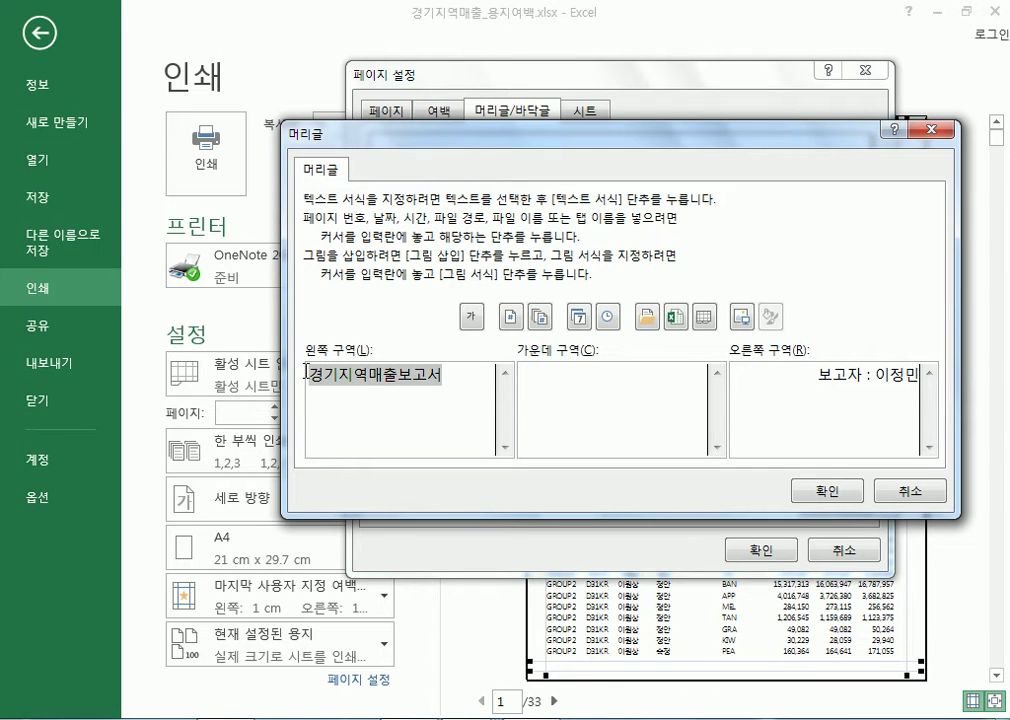
click(615, 388)
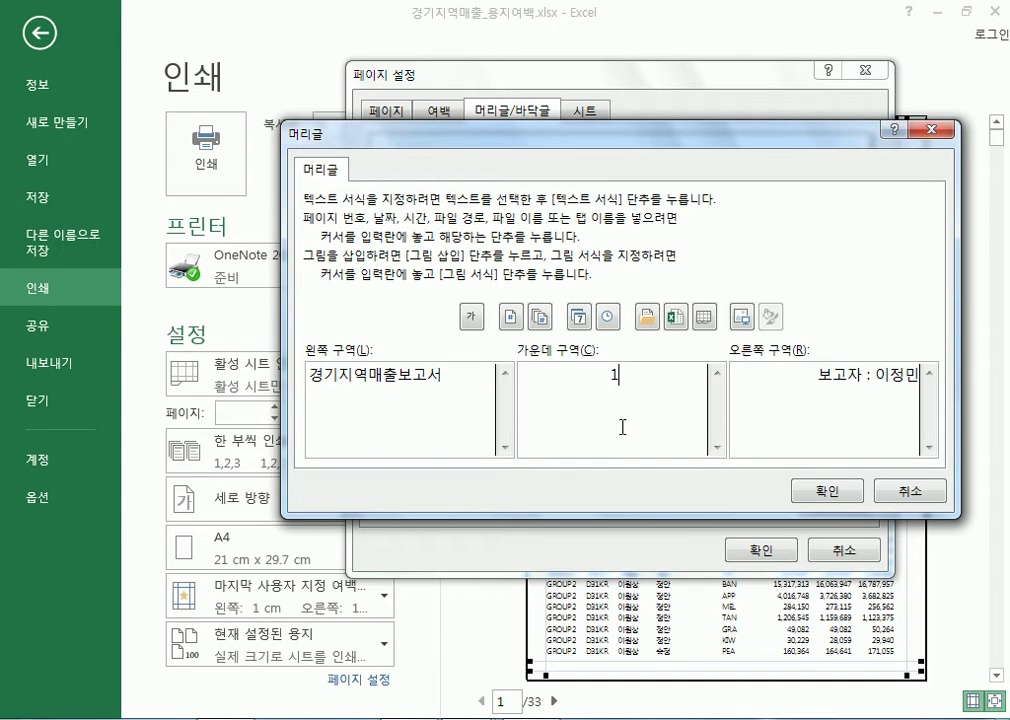
key(BackSpace)
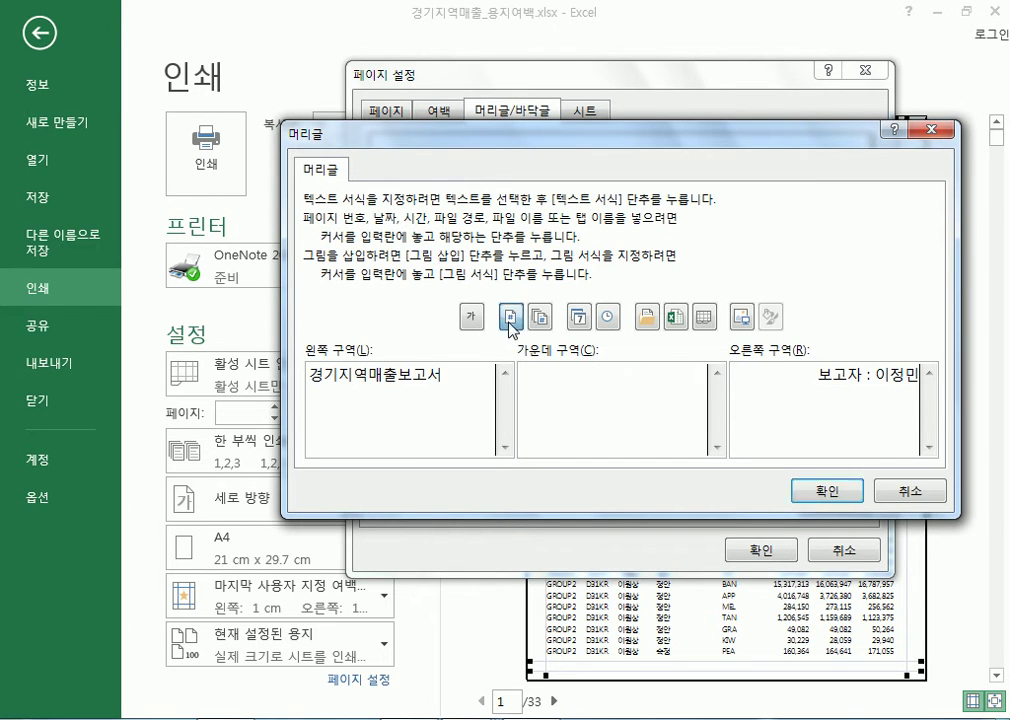
Build page number '/' number of pages in the header's centre section and accept the header
click(510, 318)
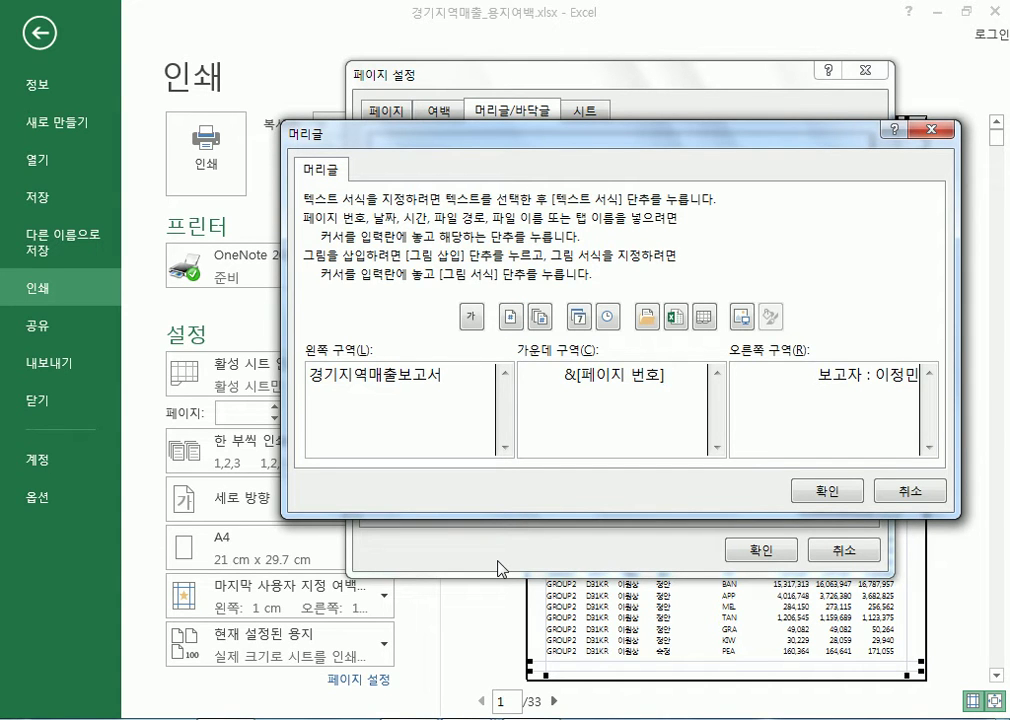
text(/)
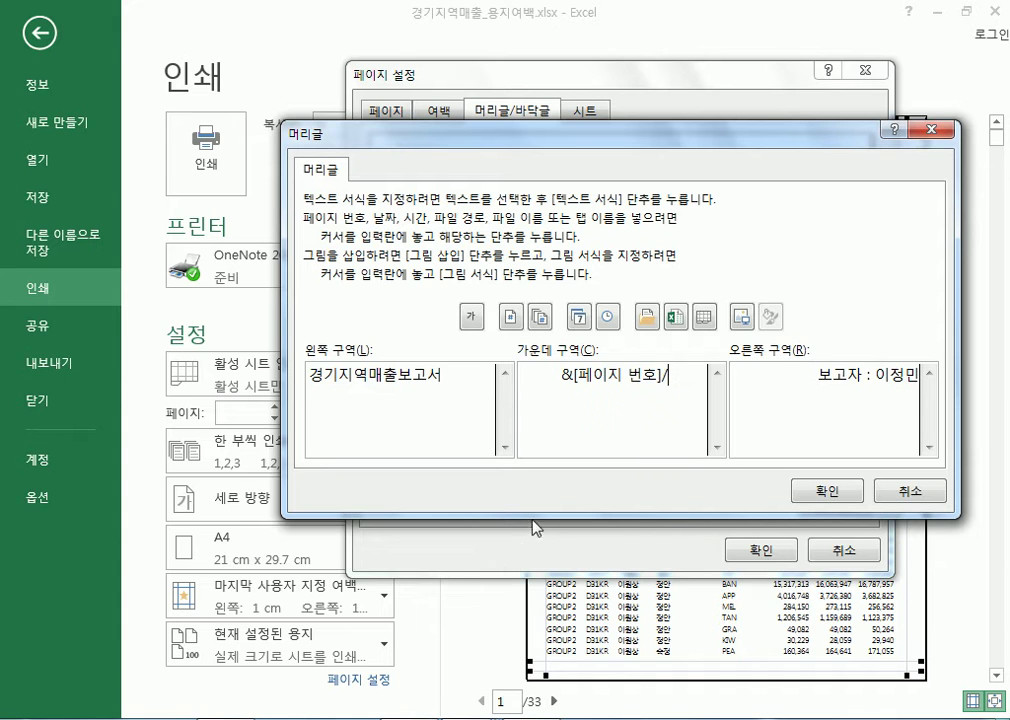
click(541, 320)
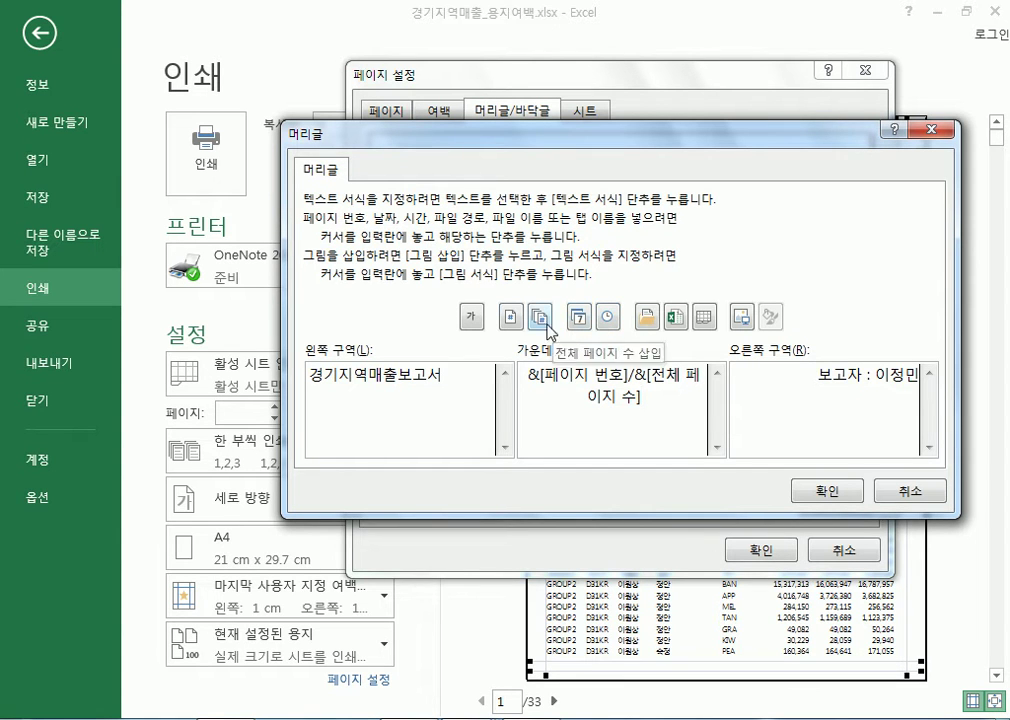
drag(531, 373, 606, 372)
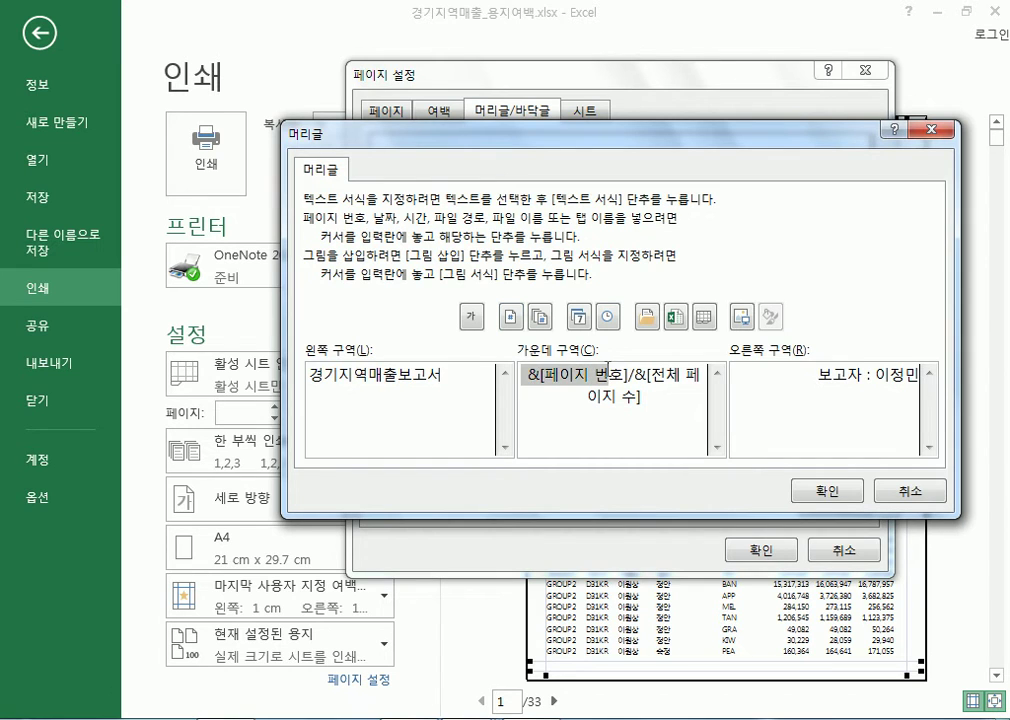
click(651, 402)
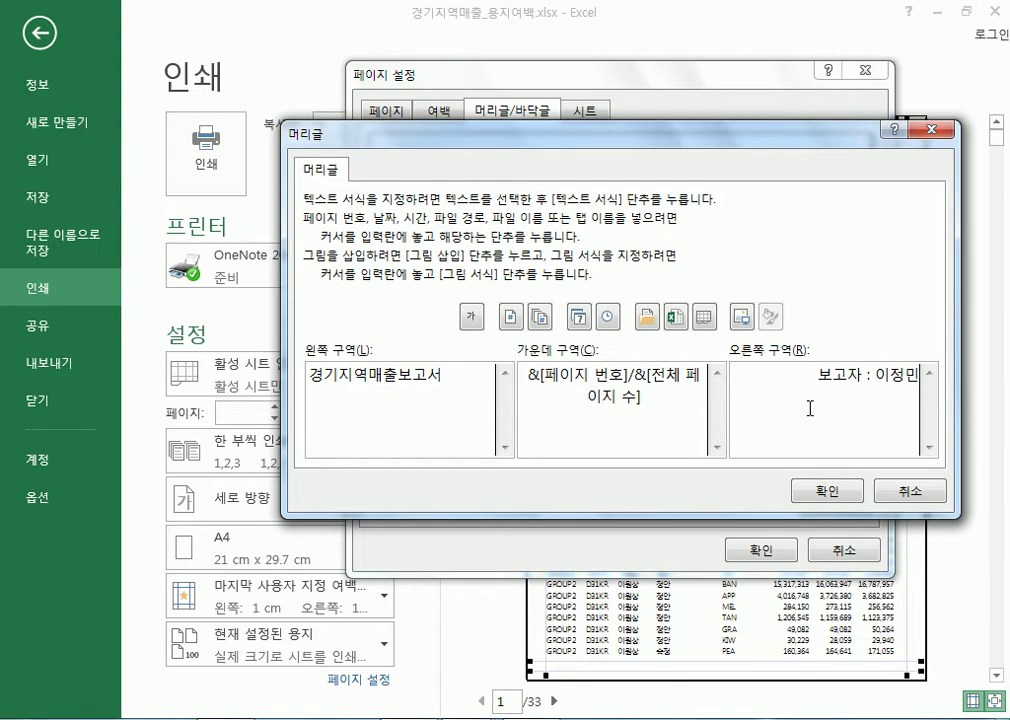
click(843, 383)
drag(806, 377, 943, 378)
click(817, 378)
click(826, 491)
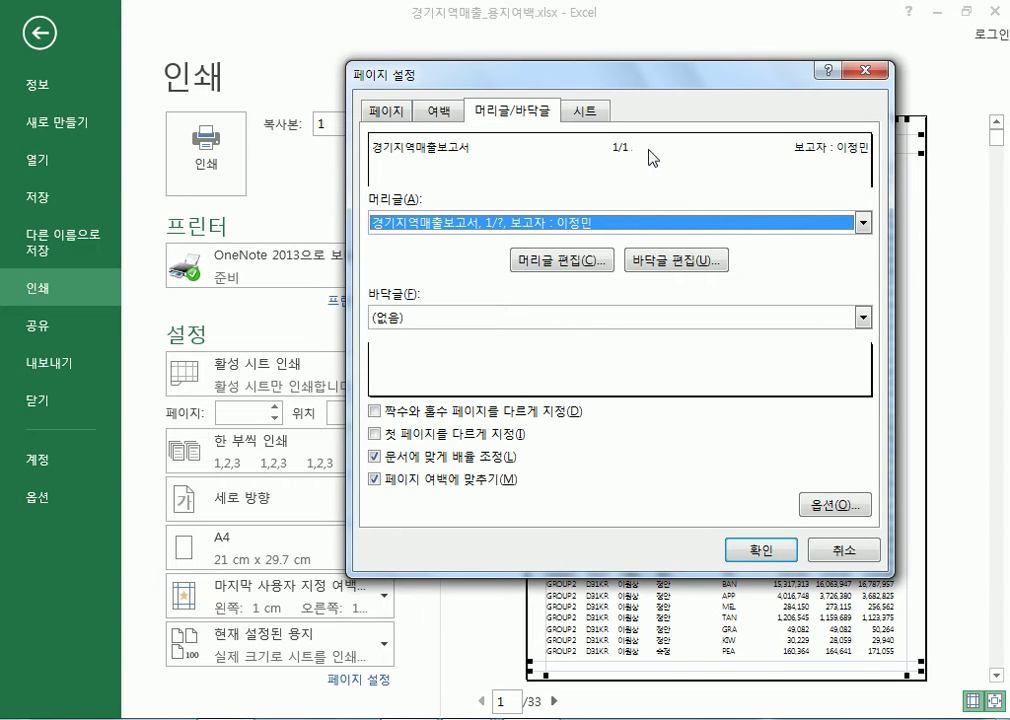
Apply the page setup and zoom the print preview to actual page size
click(768, 550)
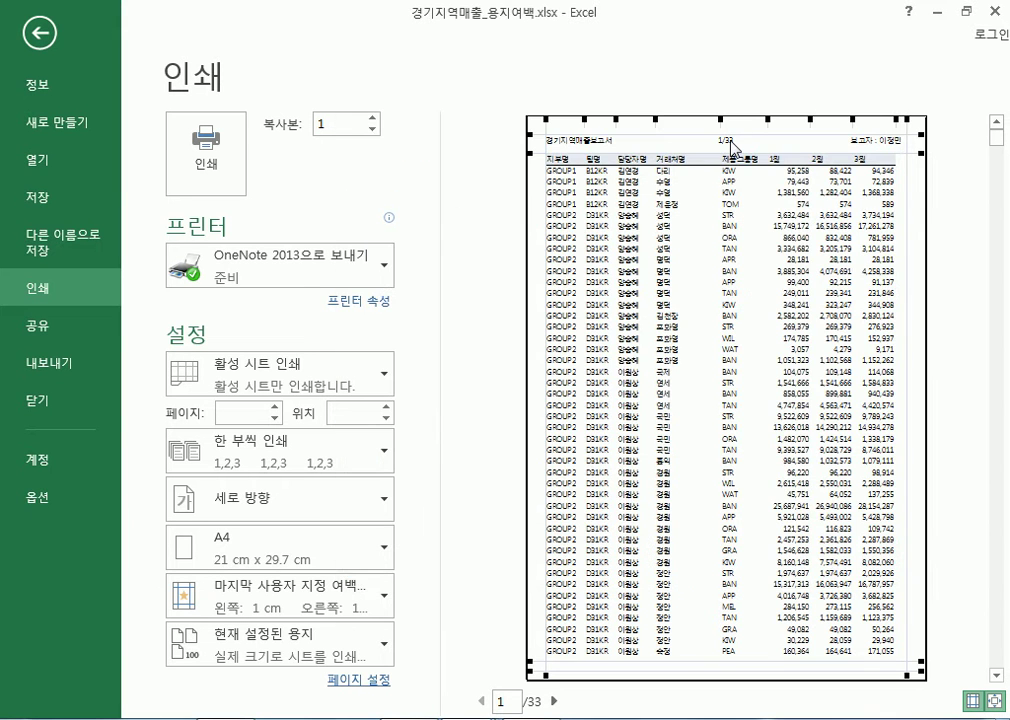
click(996, 700)
drag(744, 676, 861, 683)
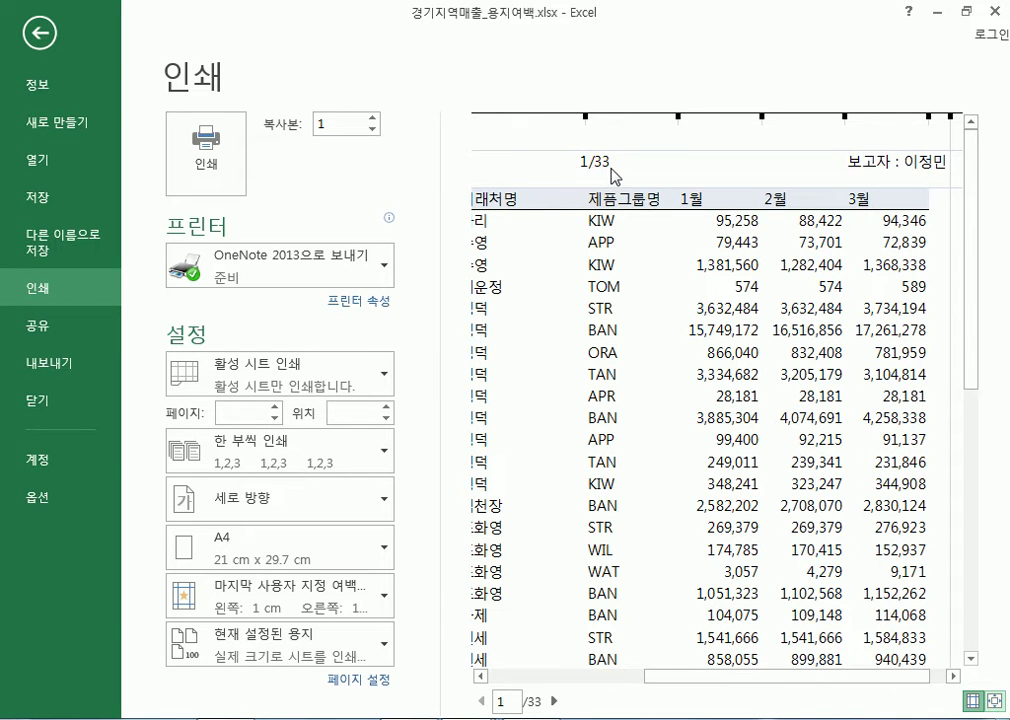
drag(767, 684, 633, 678)
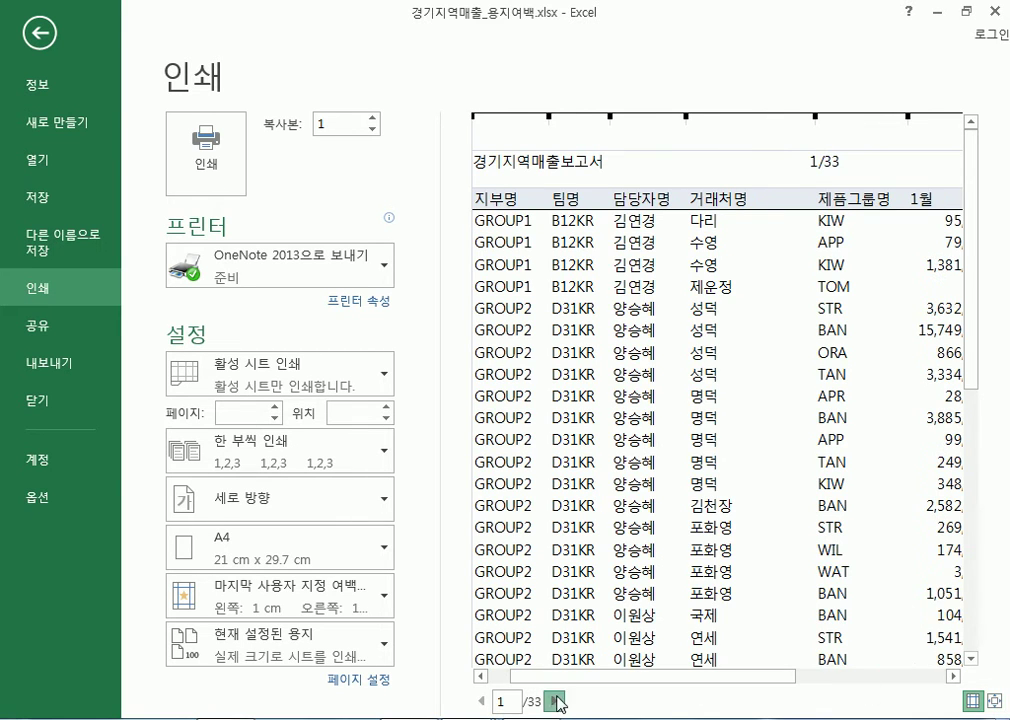
Page through the preview to page 26 of 33, then fit the whole page back
click(555, 701)
click(555, 701)
click(555, 701)
double_click(555, 701)
double_click(555, 701)
click(555, 701)
double_click(555, 701)
double_click(555, 701)
double_click(555, 701)
click(555, 701)
double_click(555, 701)
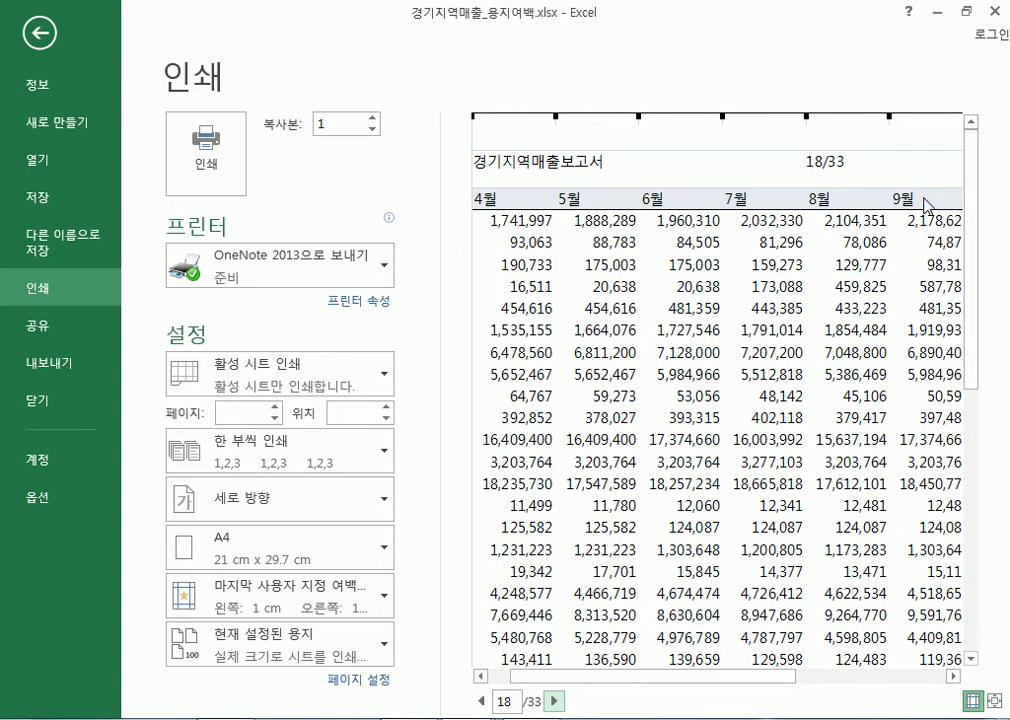
click(554, 701)
click(554, 701)
click(554, 701)
click(554, 701)
click(554, 701)
click(554, 701)
click(554, 701)
click(554, 701)
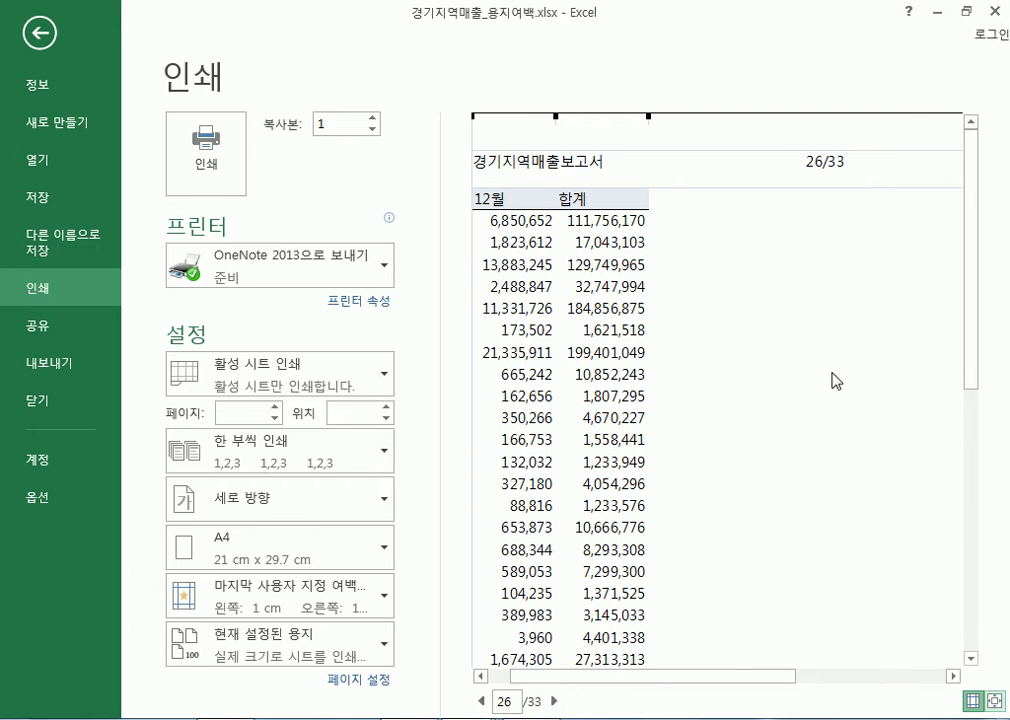
click(995, 701)
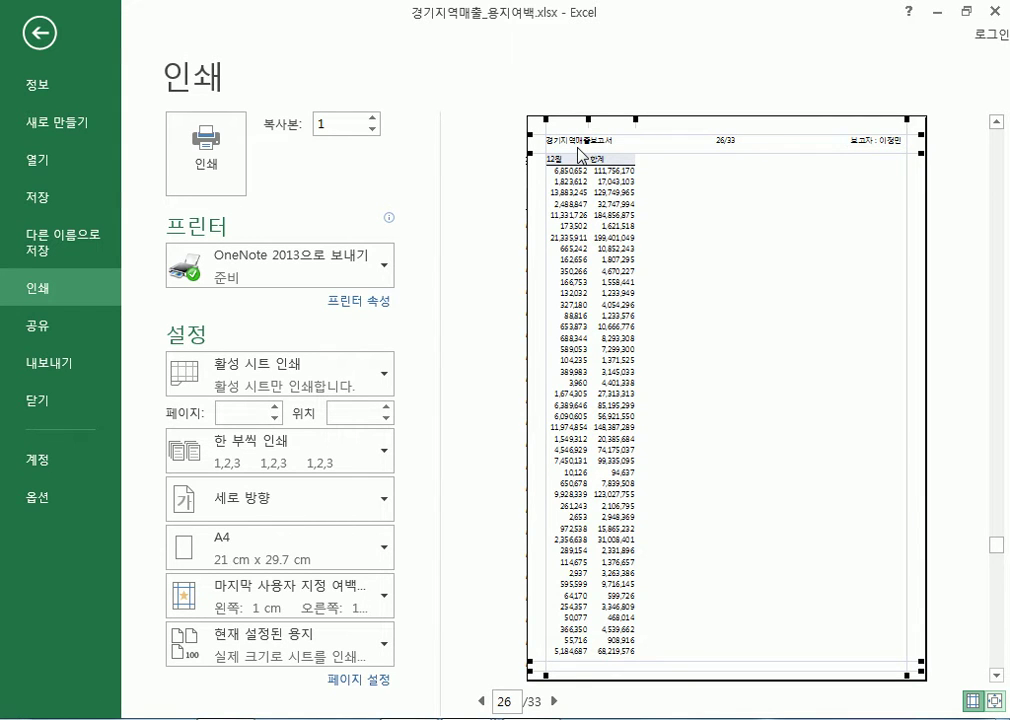
click(352, 685)
click(511, 111)
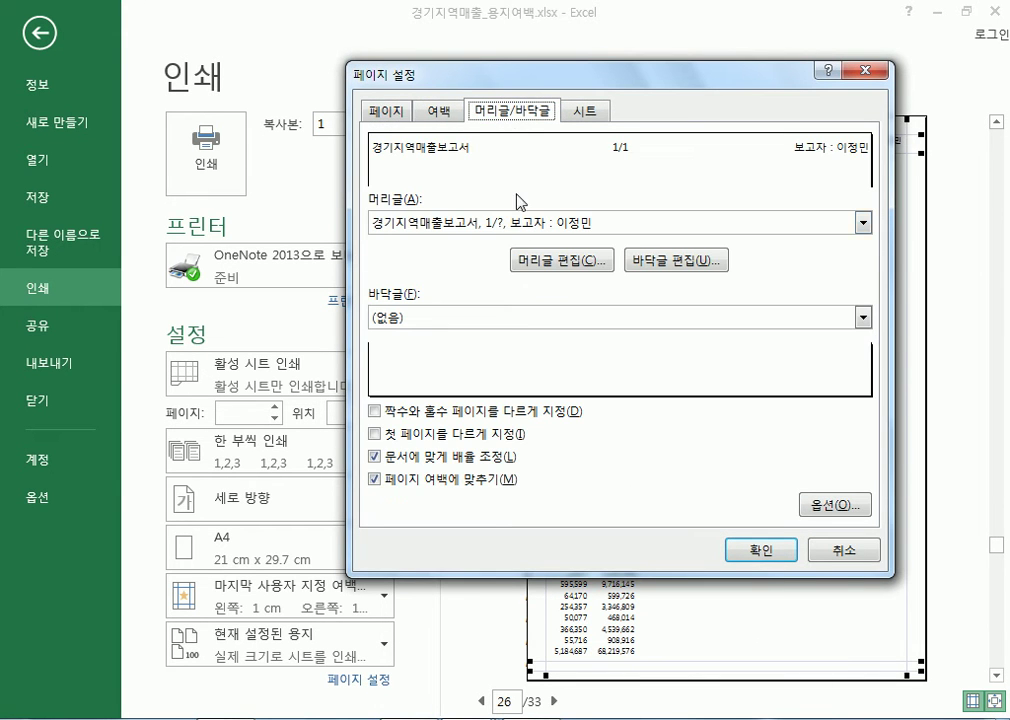
click(590, 261)
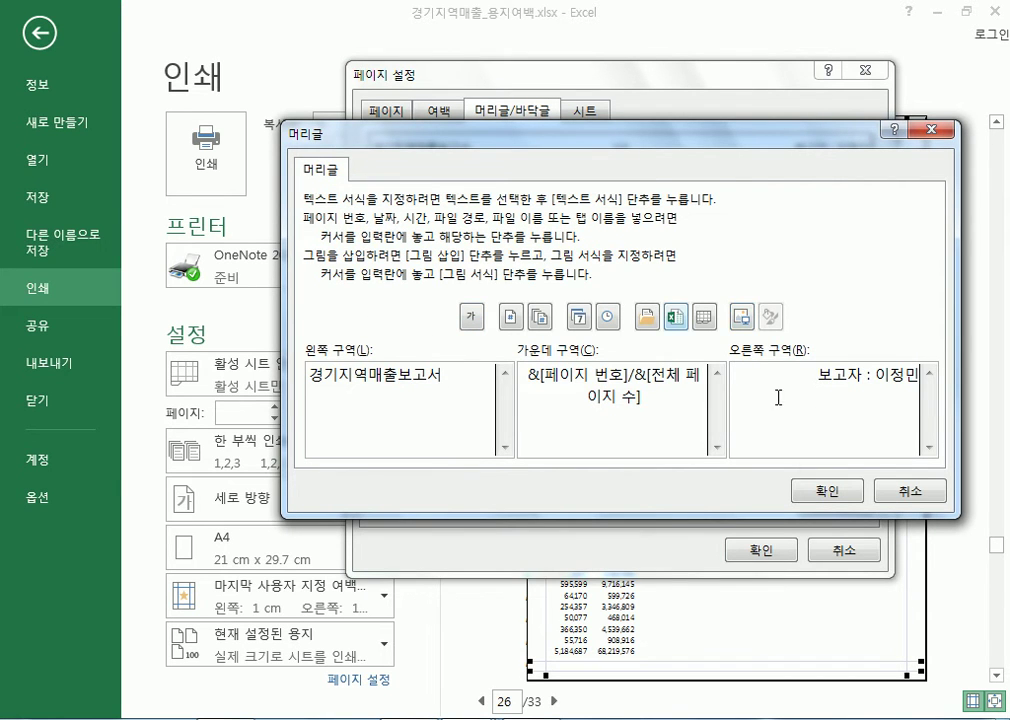
click(830, 491)
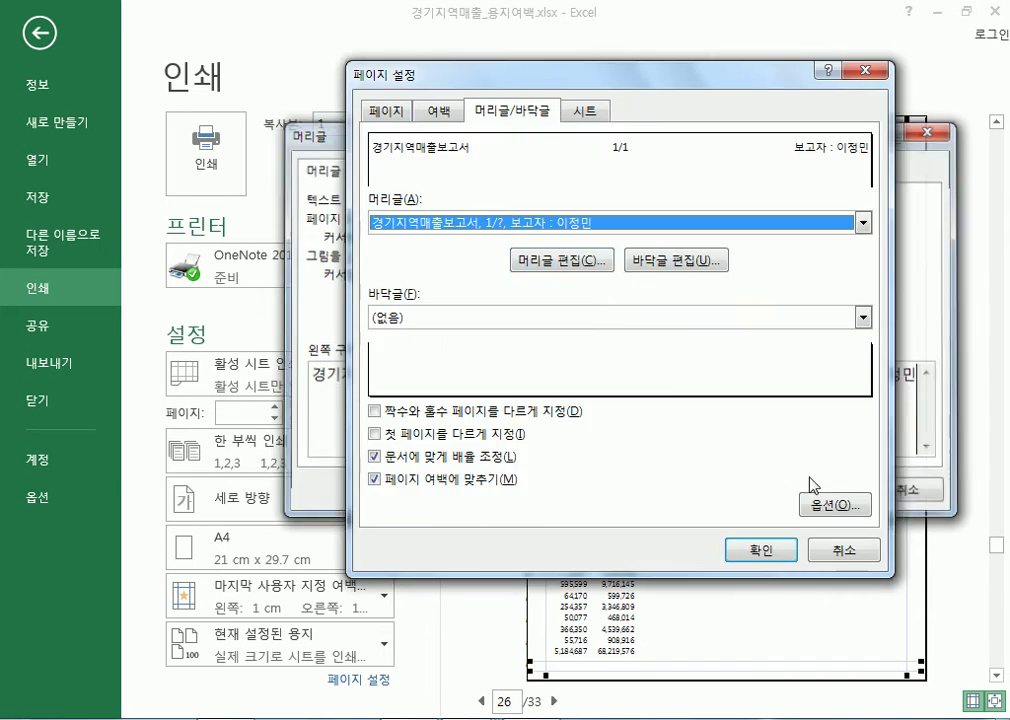
click(673, 263)
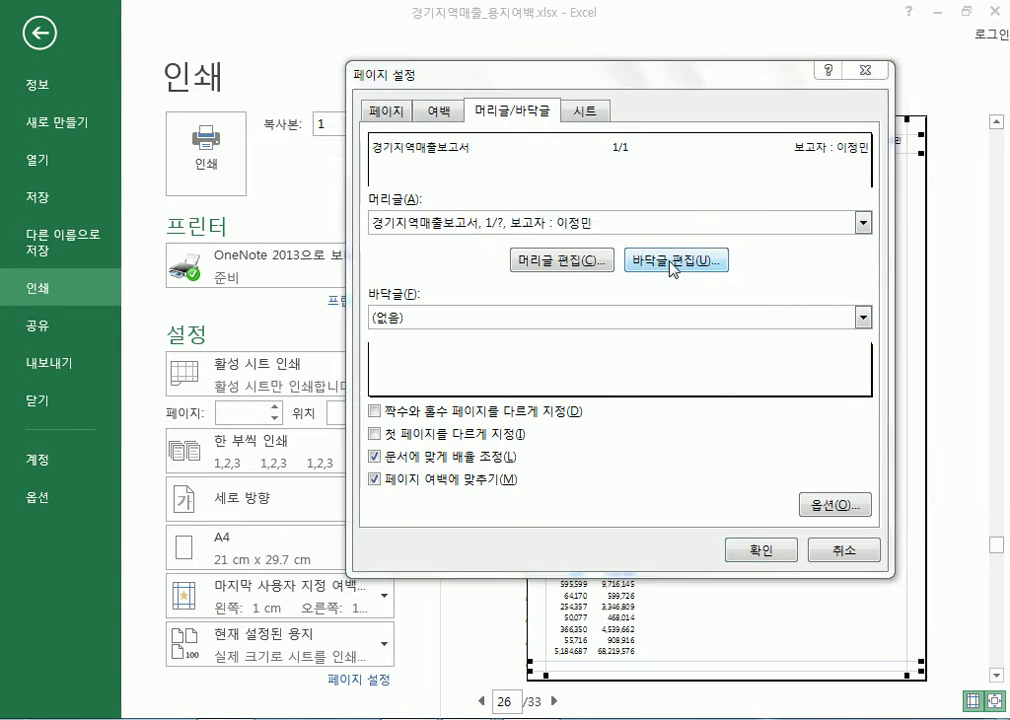
click(612, 395)
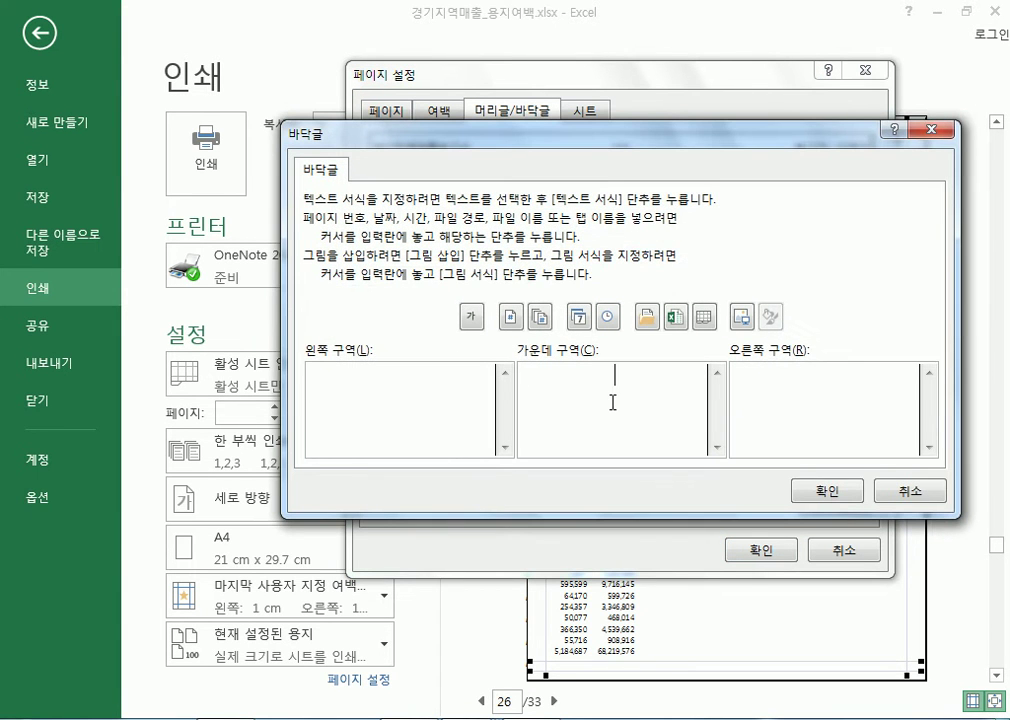
click(909, 491)
click(750, 614)
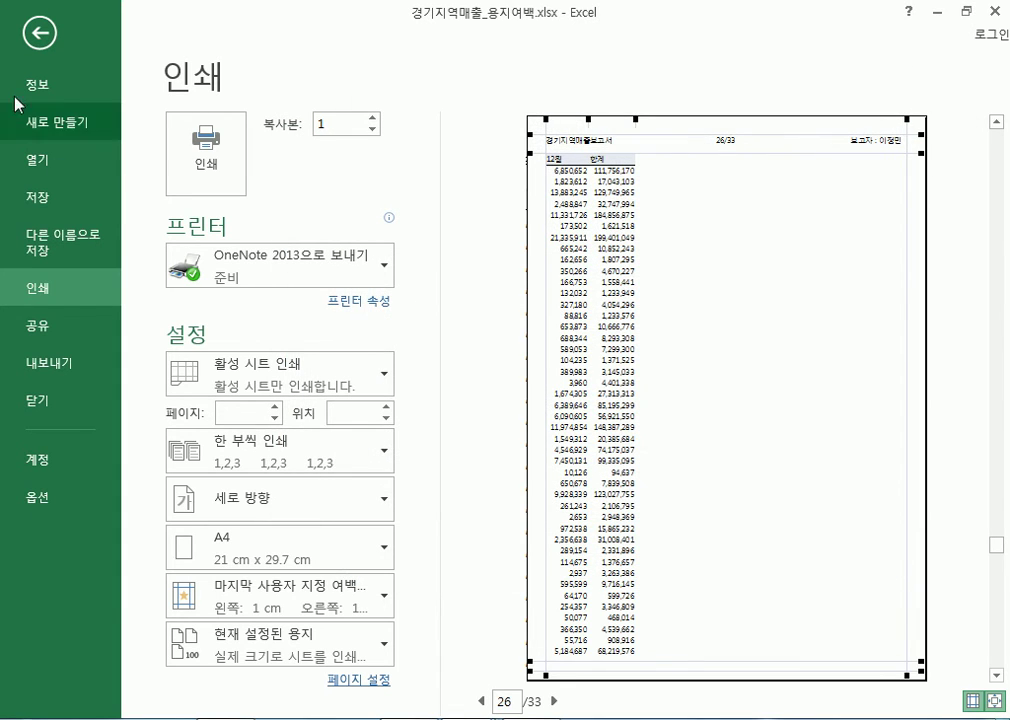
Return to the worksheet, switch from Normal to Page Layout view, and scroll across the pages
click(36, 38)
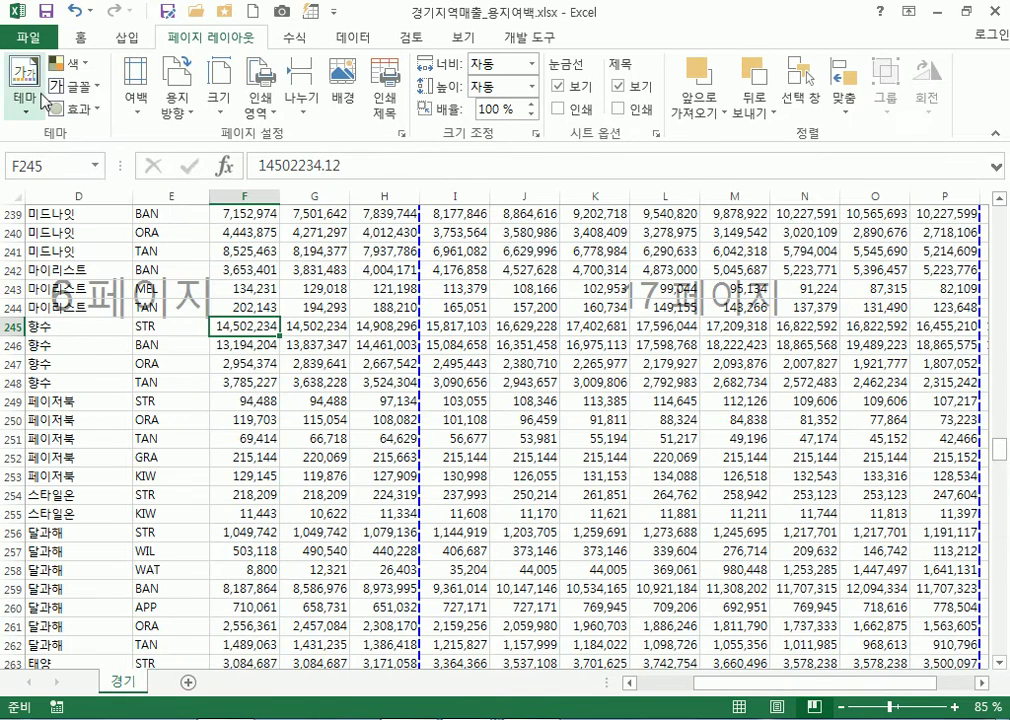
click(463, 37)
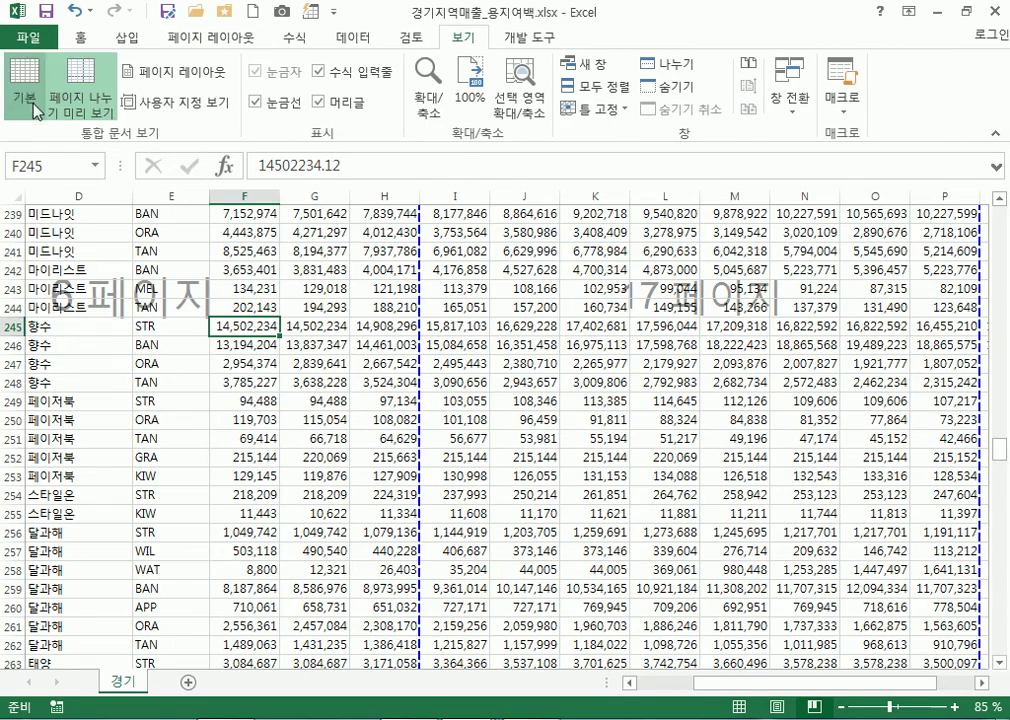
click(24, 96)
scroll(372, 462, up, 17)
scroll(384, 461, up, 7)
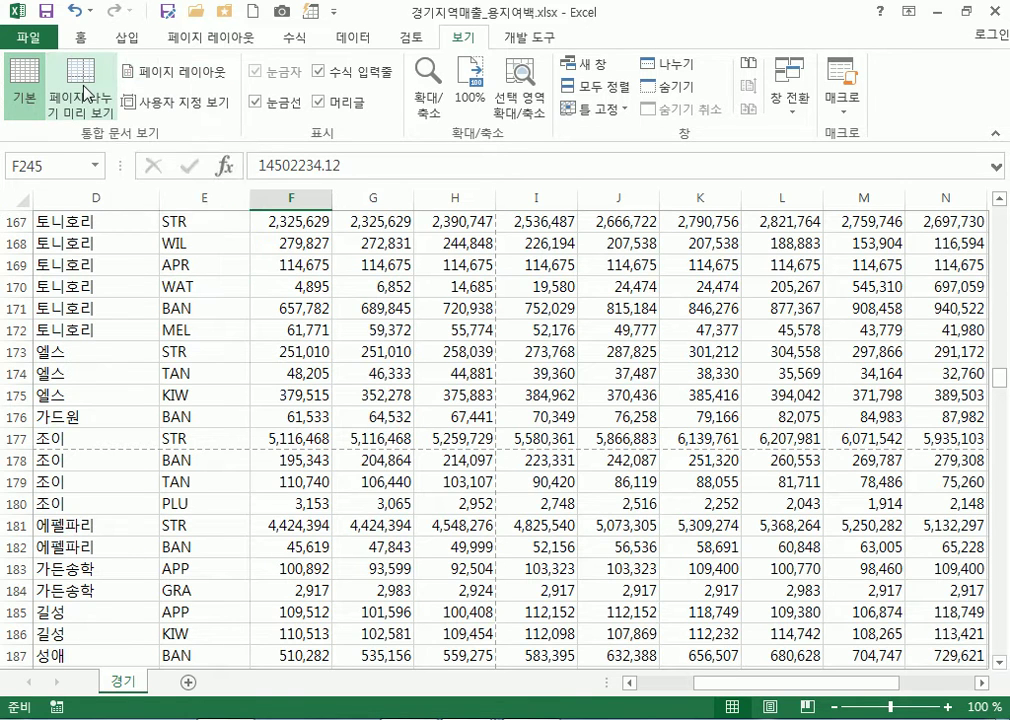
click(190, 78)
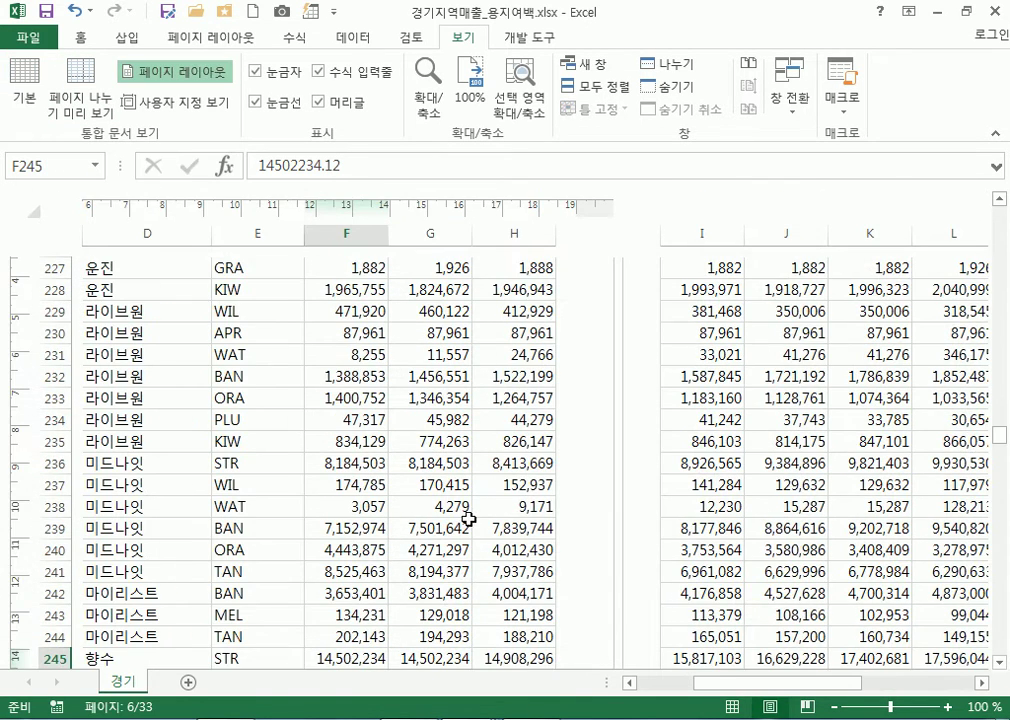
scroll(466, 519, down, 1)
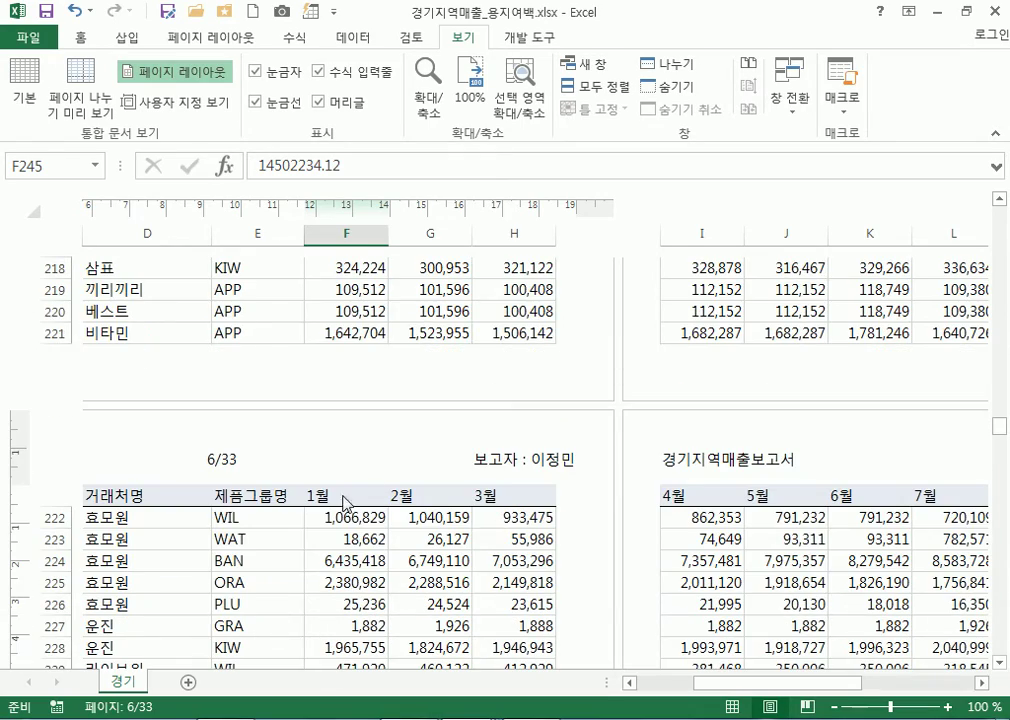
ctrl+scroll(380, 490, down, 2)
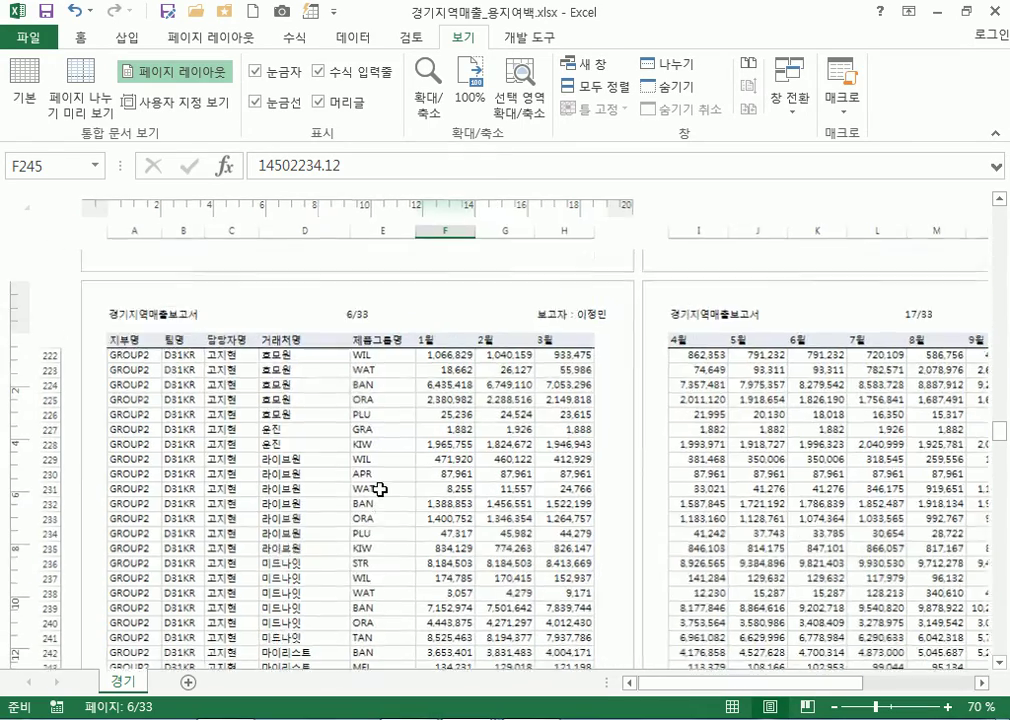
ctrl+scroll(376, 312, up, 1)
scroll(365, 384, up, 5)
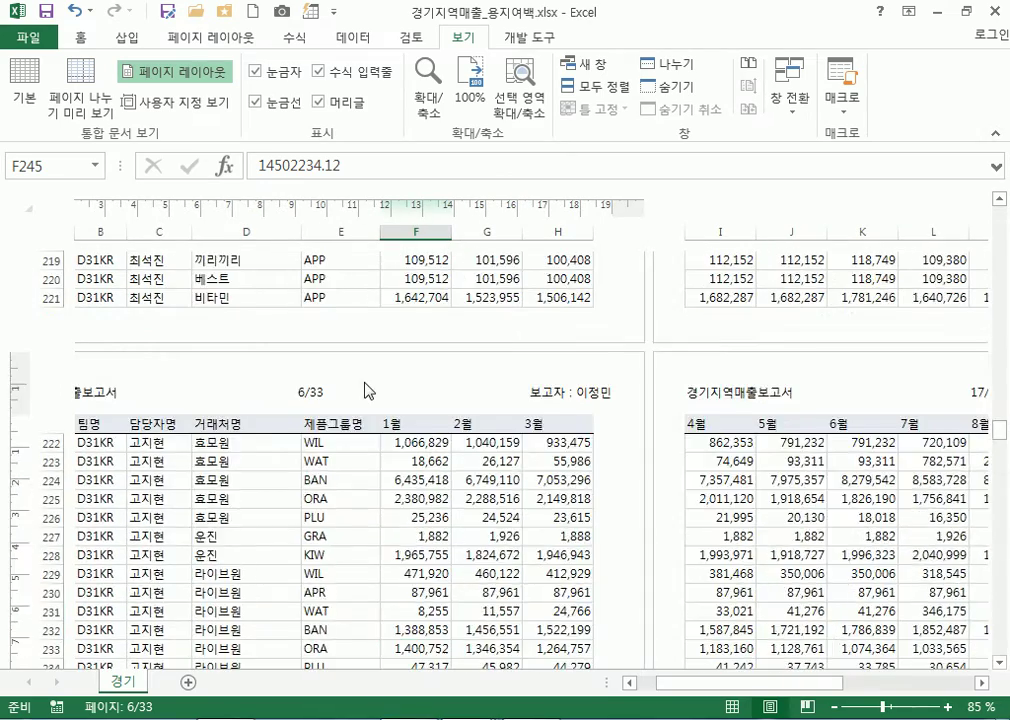
scroll(362, 470, up, 9)
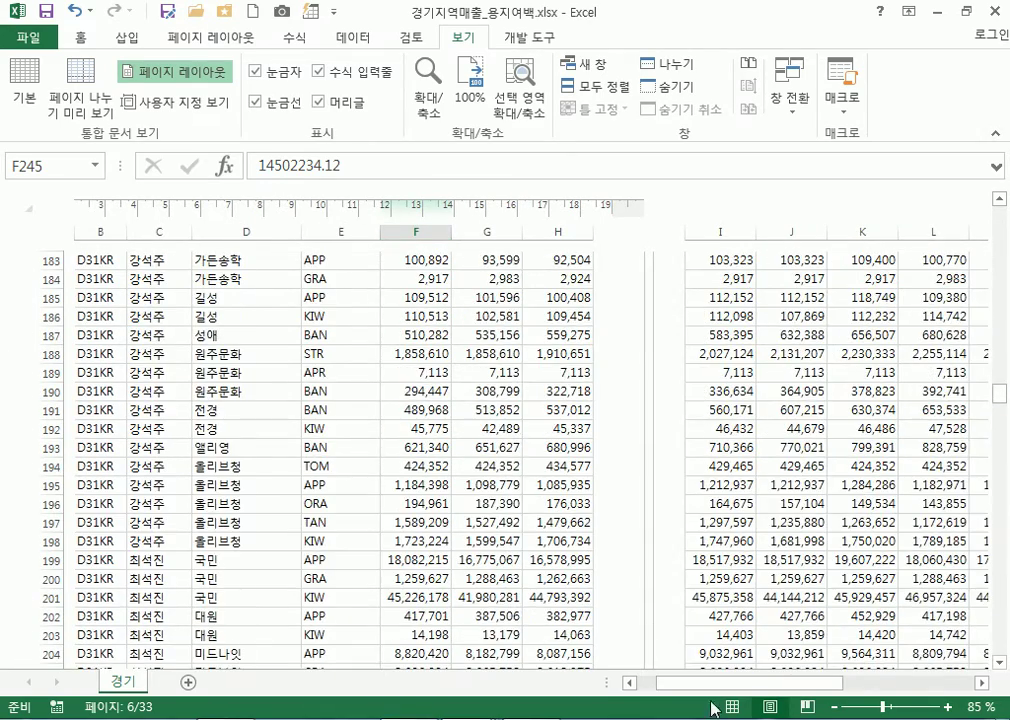
drag(755, 686, 814, 692)
scroll(509, 476, up, 5)
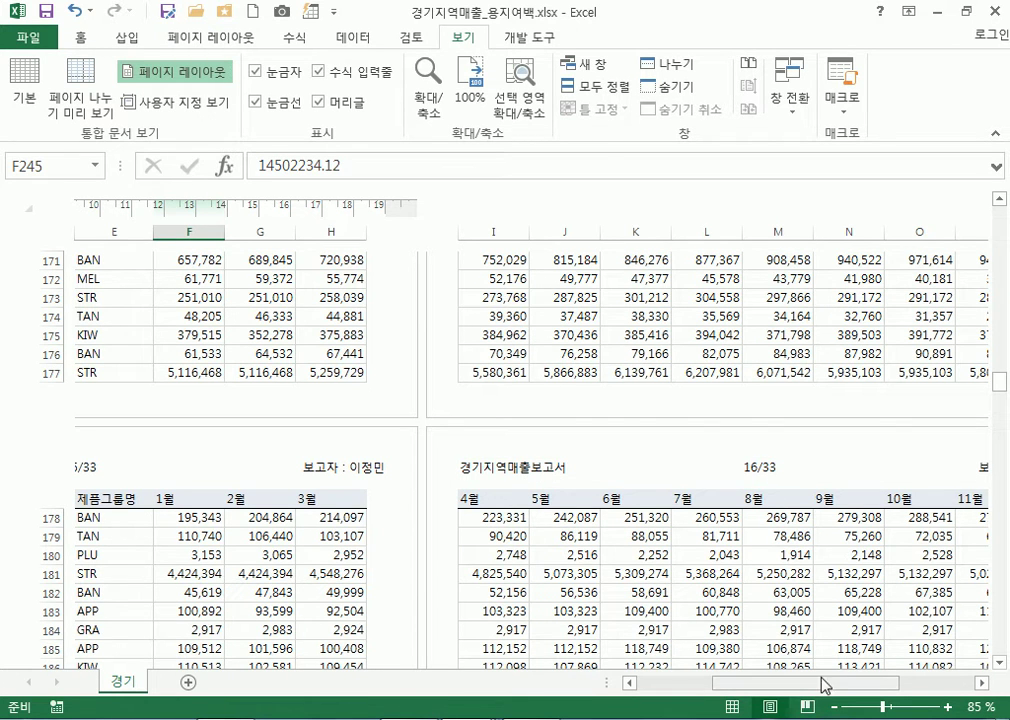
scroll(680, 540, right, 2)
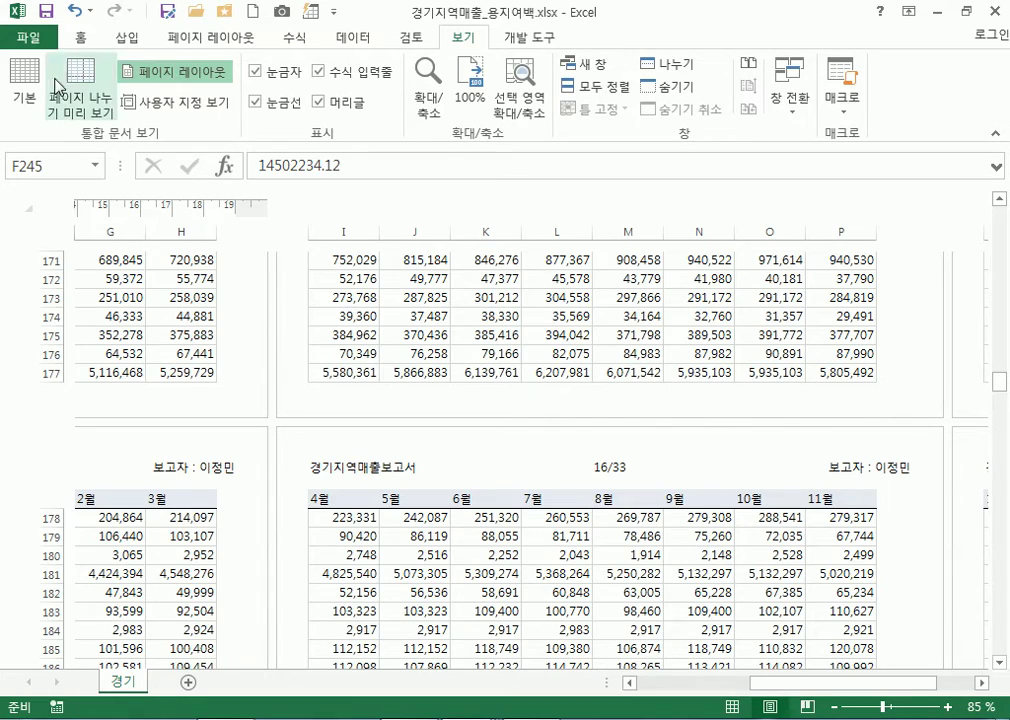
Cycle through Normal and Page Break Preview back to Page Layout, then edit the centre header
click(22, 88)
click(88, 79)
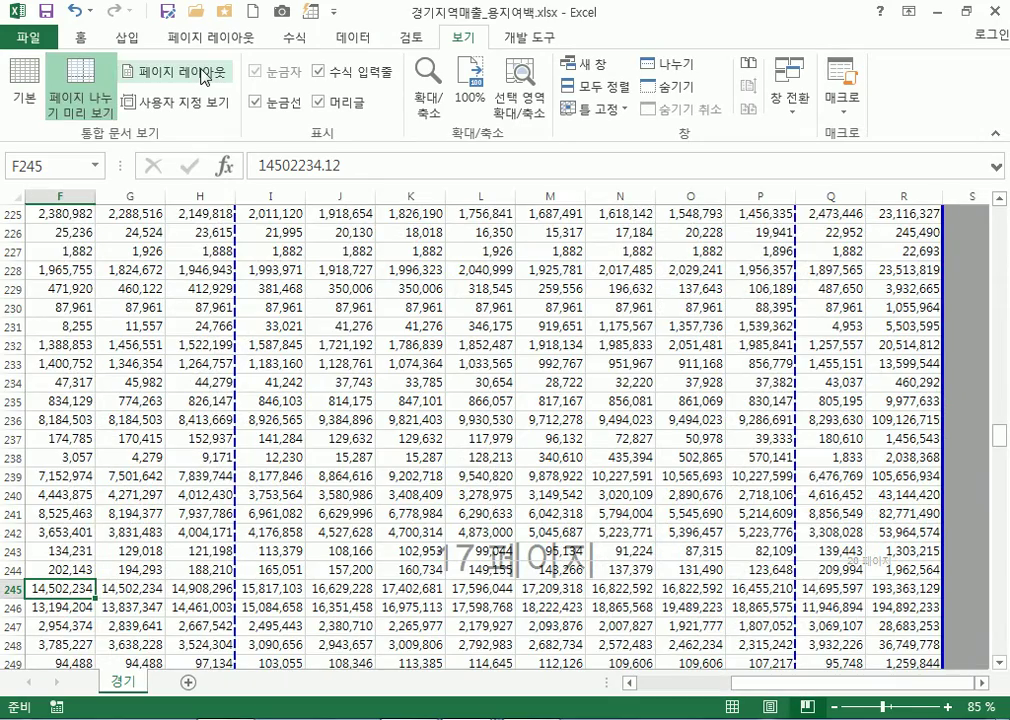
click(205, 77)
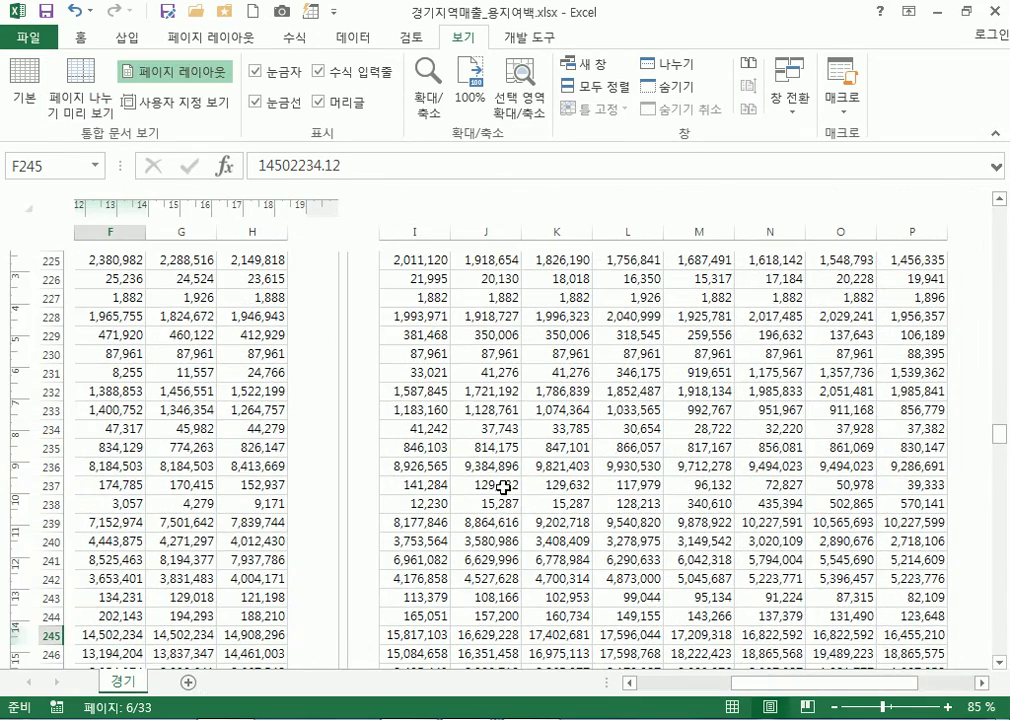
scroll(521, 487, down, 15)
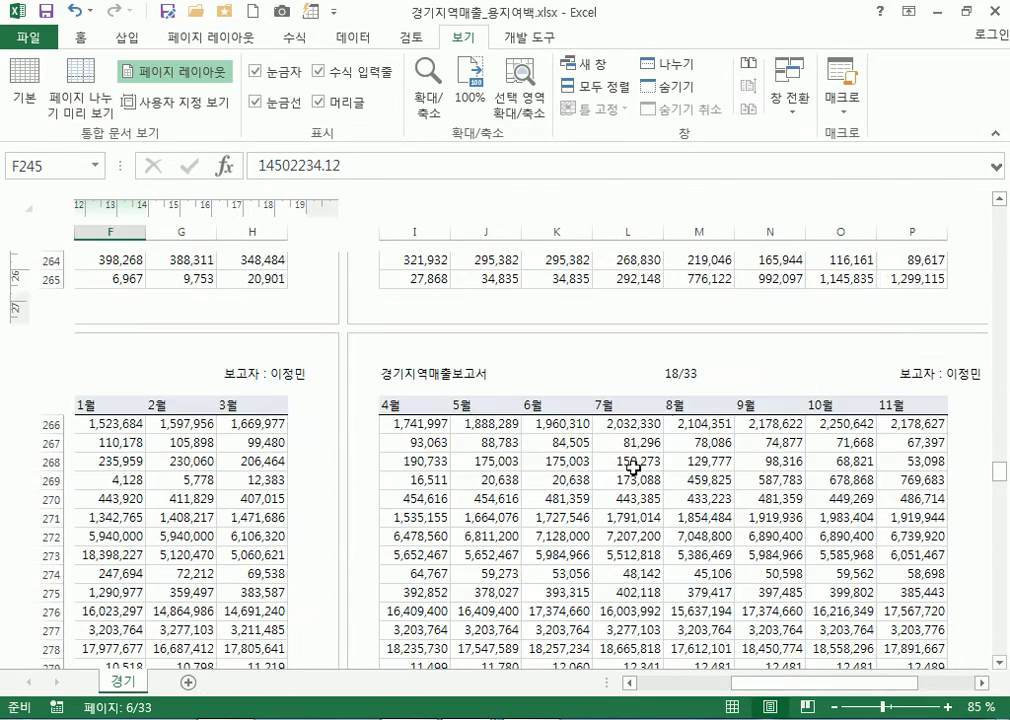
click(686, 377)
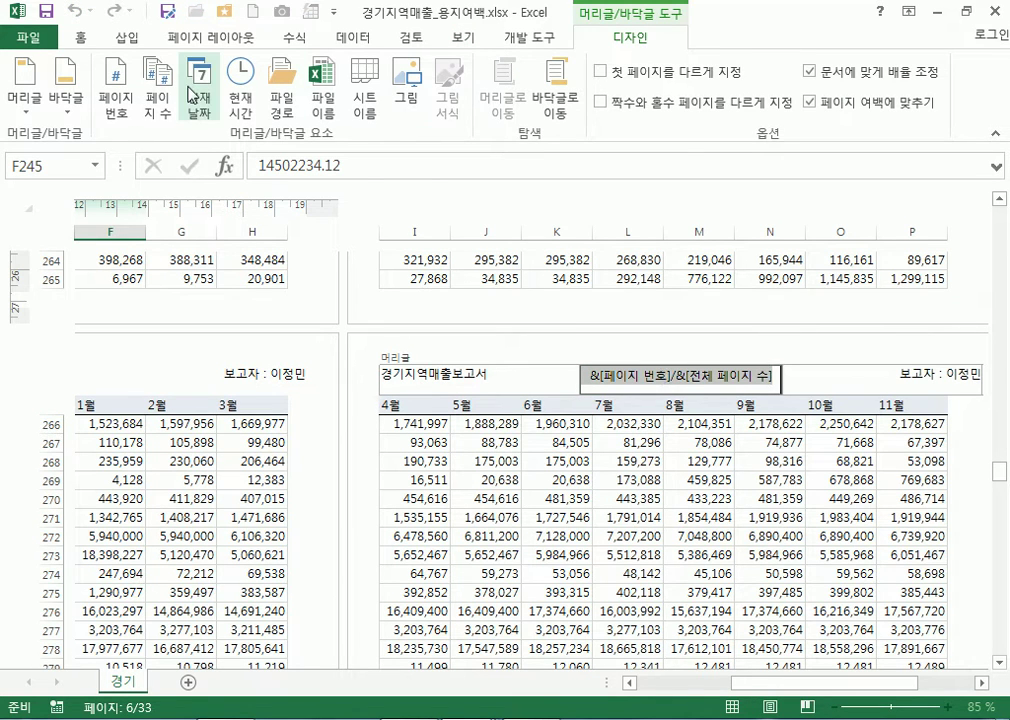
Leave header editing and review Page Setup's Header/Footer settings, closing without changes
click(199, 39)
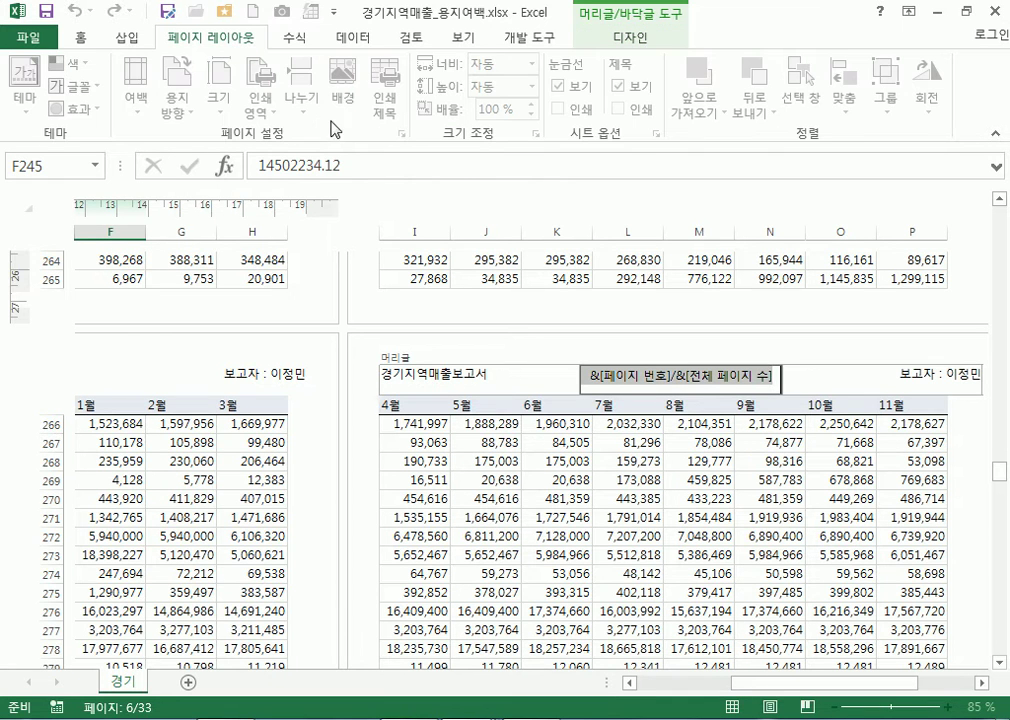
click(505, 567)
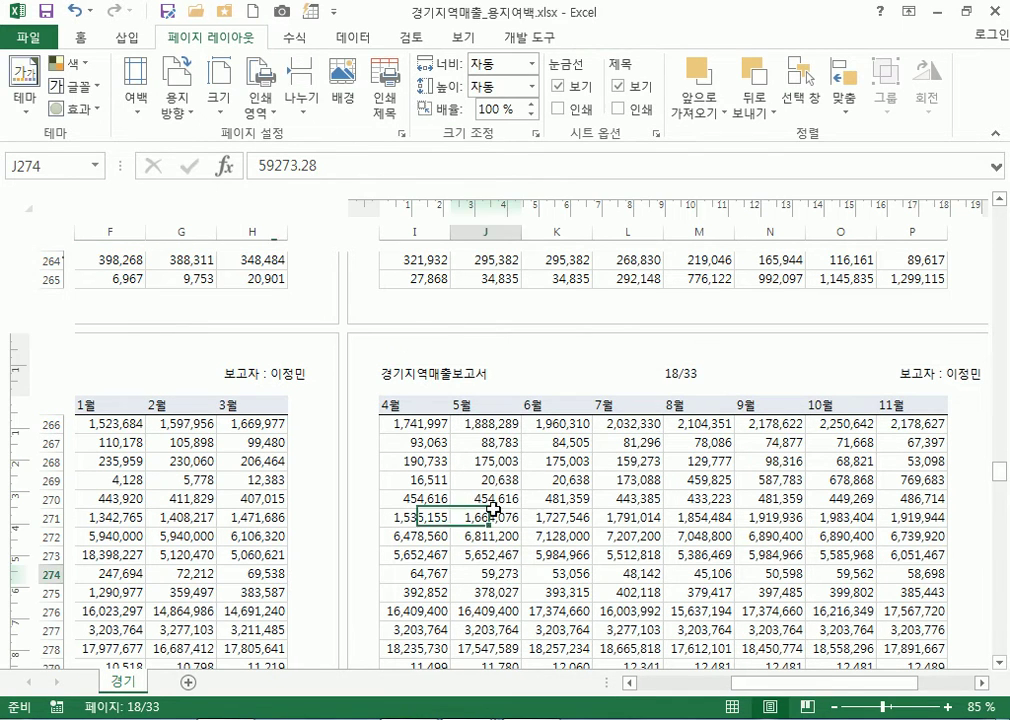
click(401, 132)
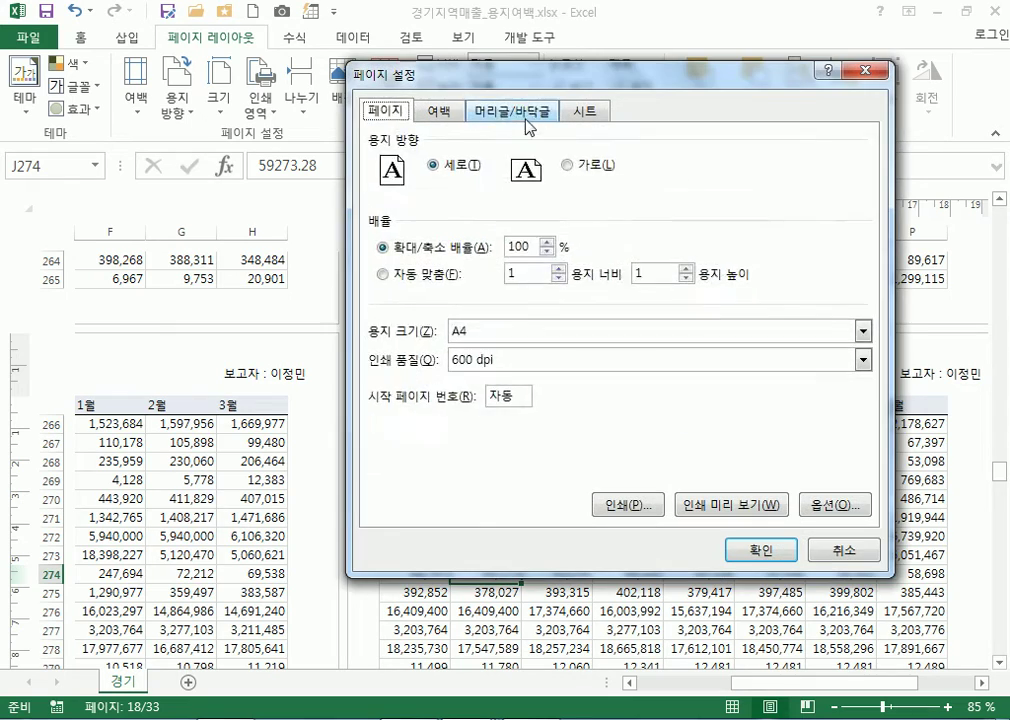
click(522, 122)
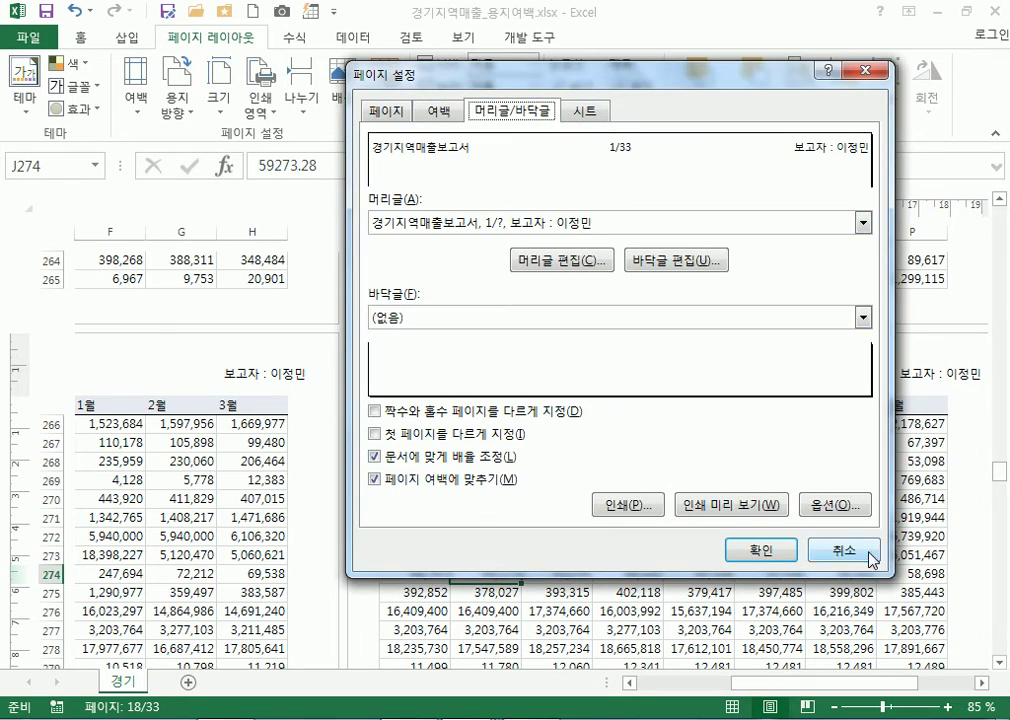
click(882, 551)
From File > Print, open Page Setup's Header/Footer settings previewing 1/33, then dismiss it
click(30, 38)
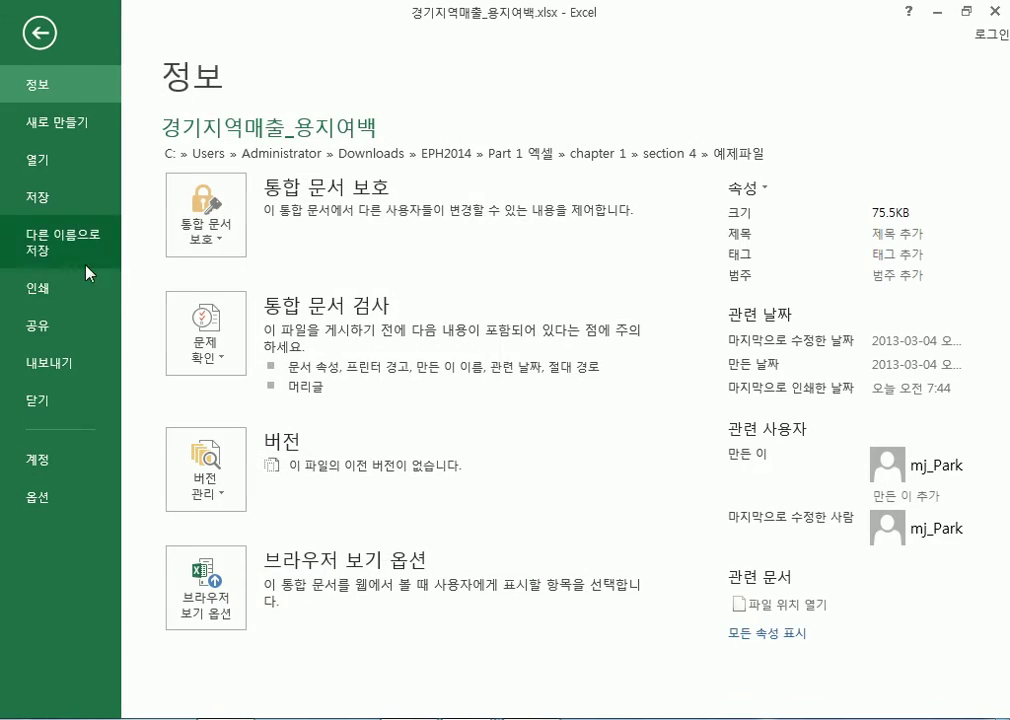
click(12, 288)
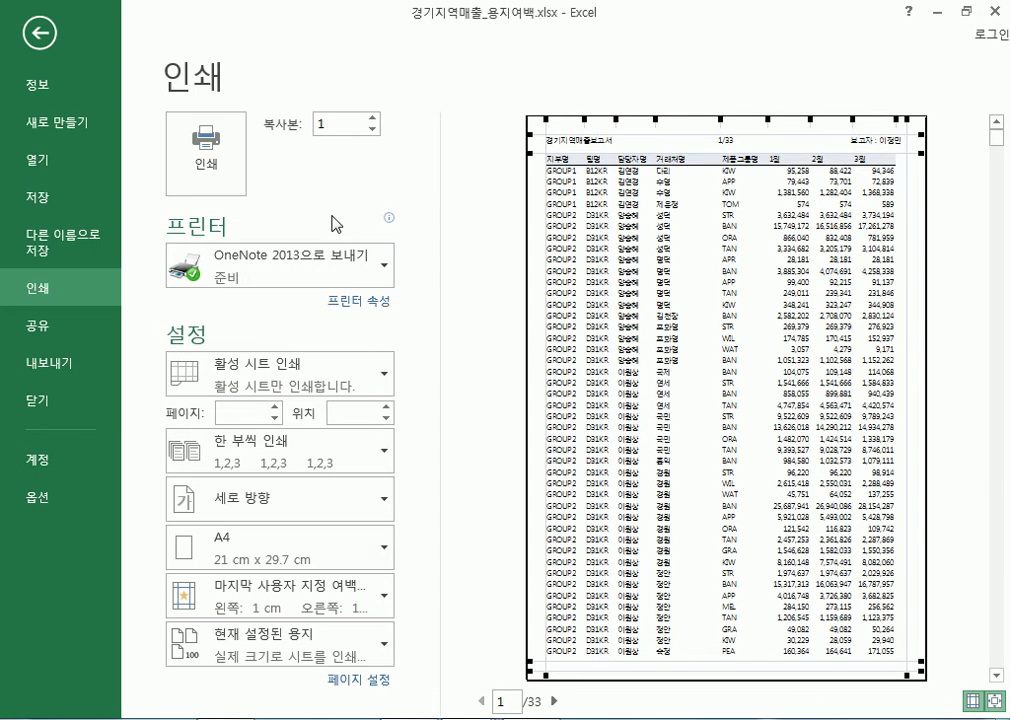
click(372, 681)
click(502, 112)
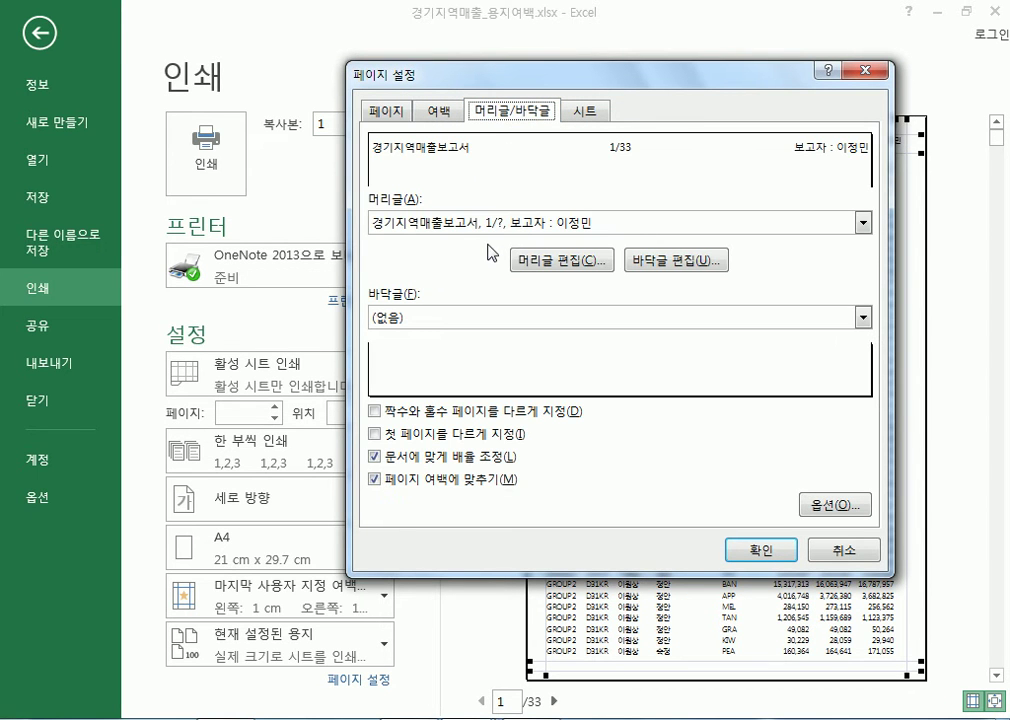
key(Escape)
key(Escape)
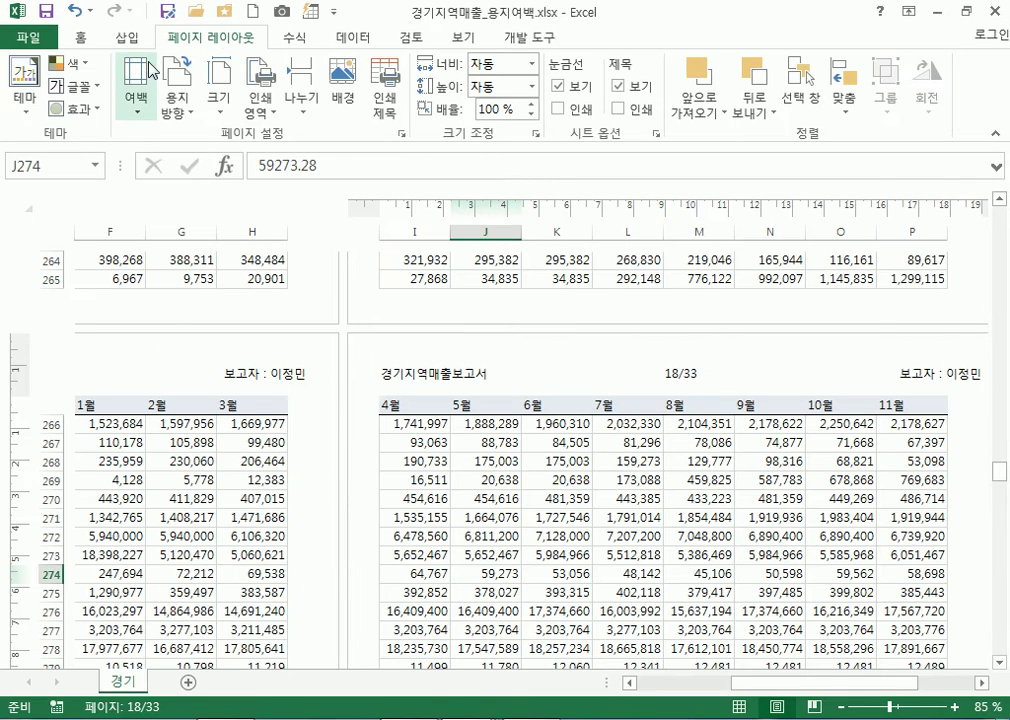
Return the sales sheet from the header layout to Normal view and preview page 1 of 33
click(480, 36)
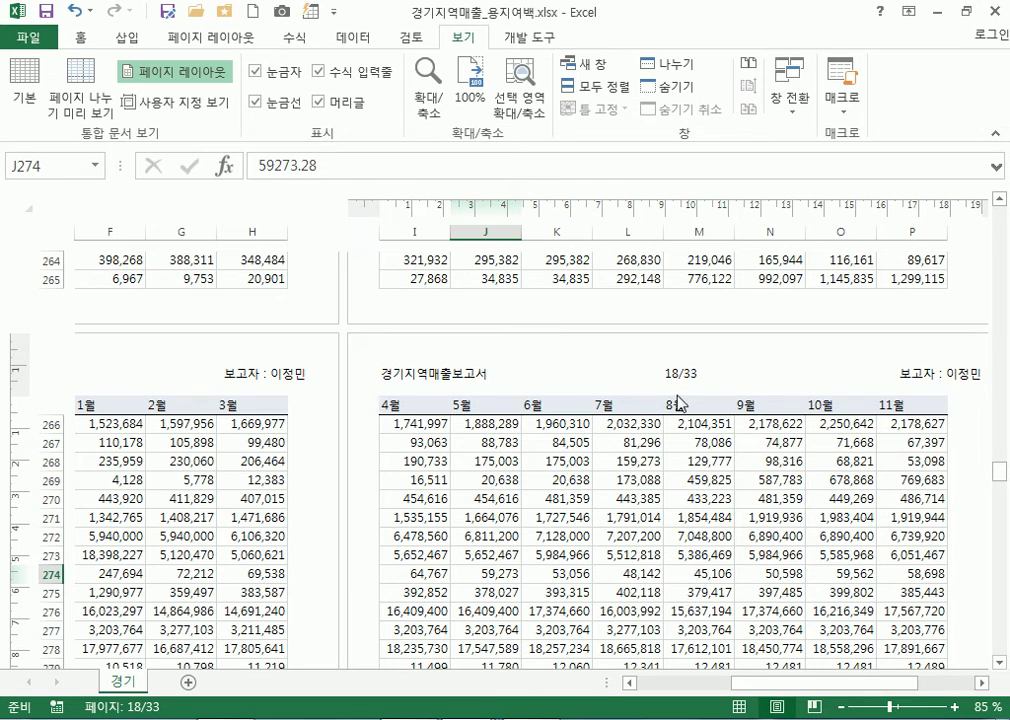
click(880, 377)
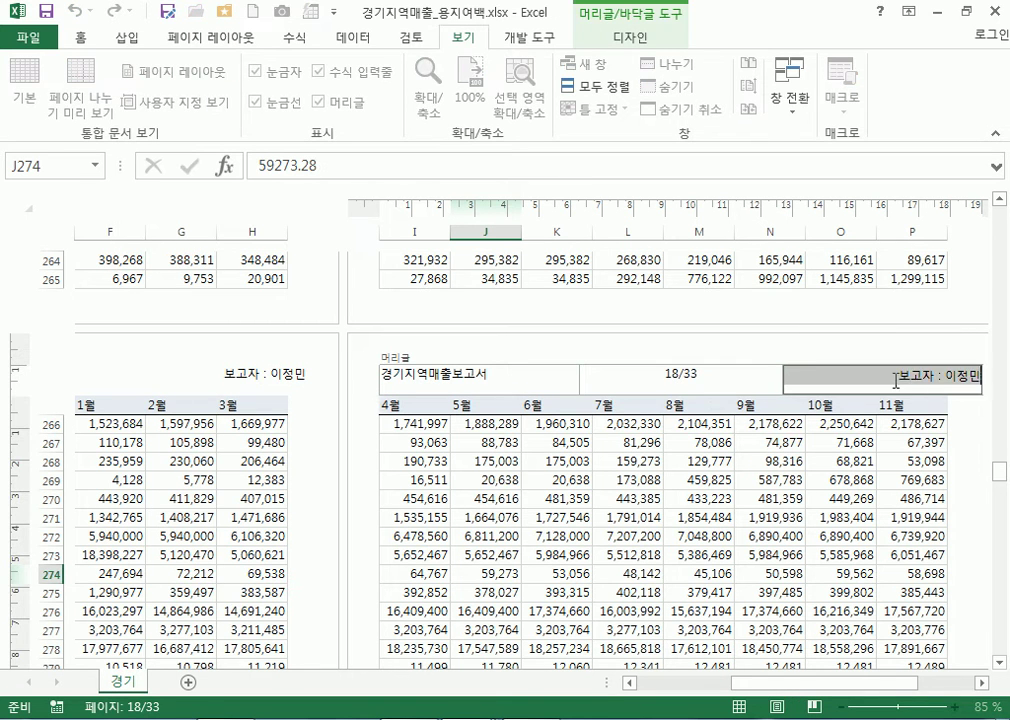
click(843, 500)
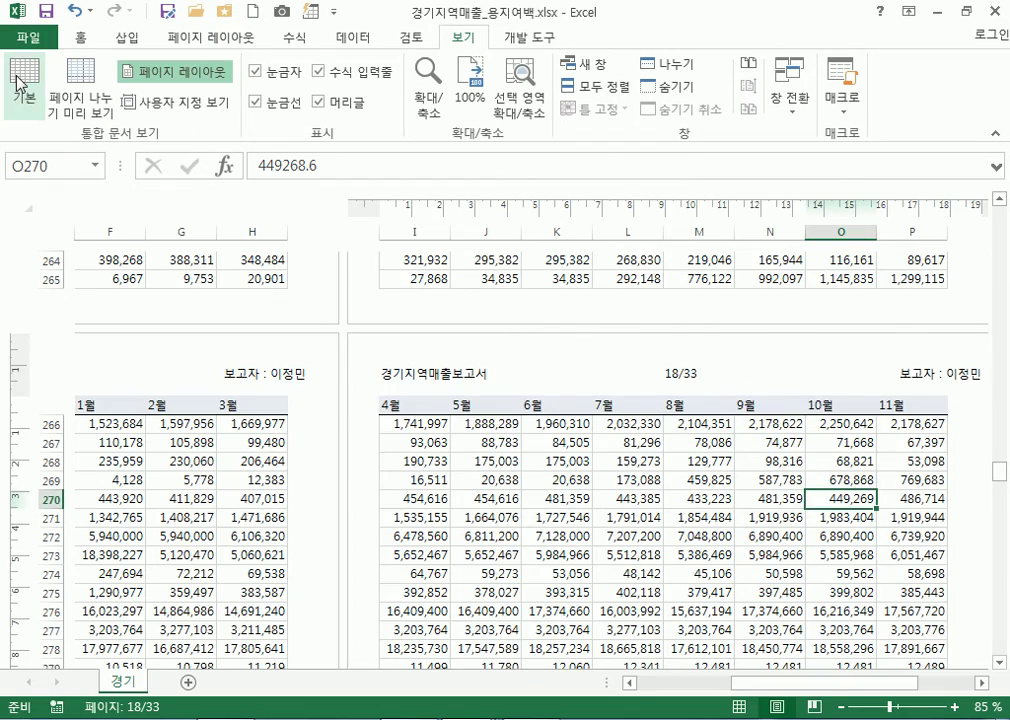
click(22, 84)
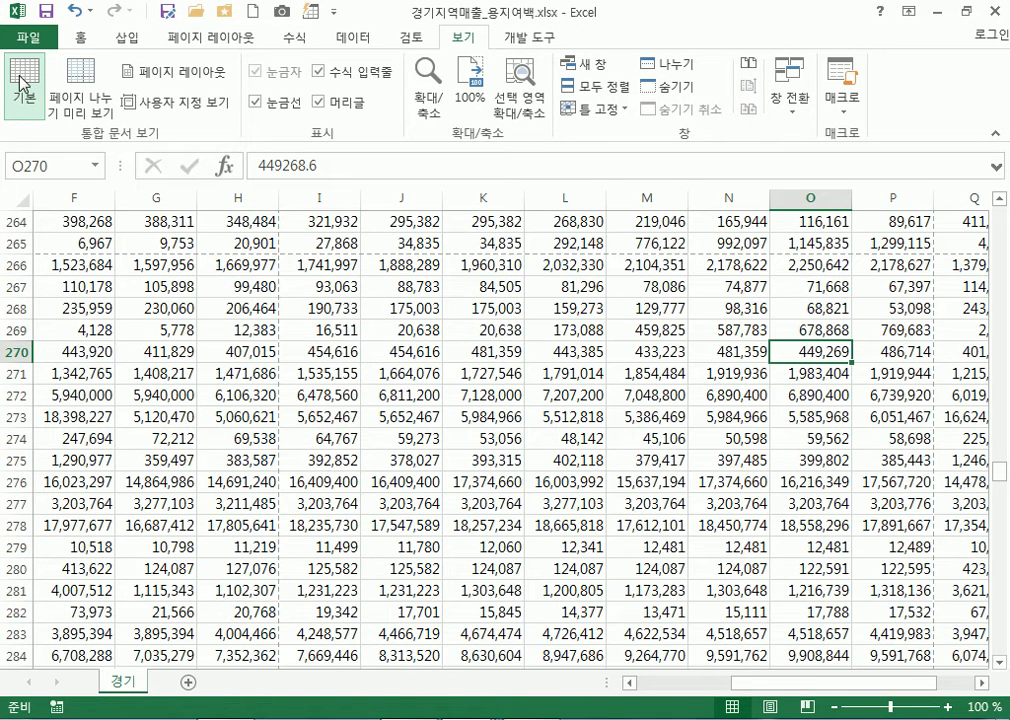
key(ctrl+p)
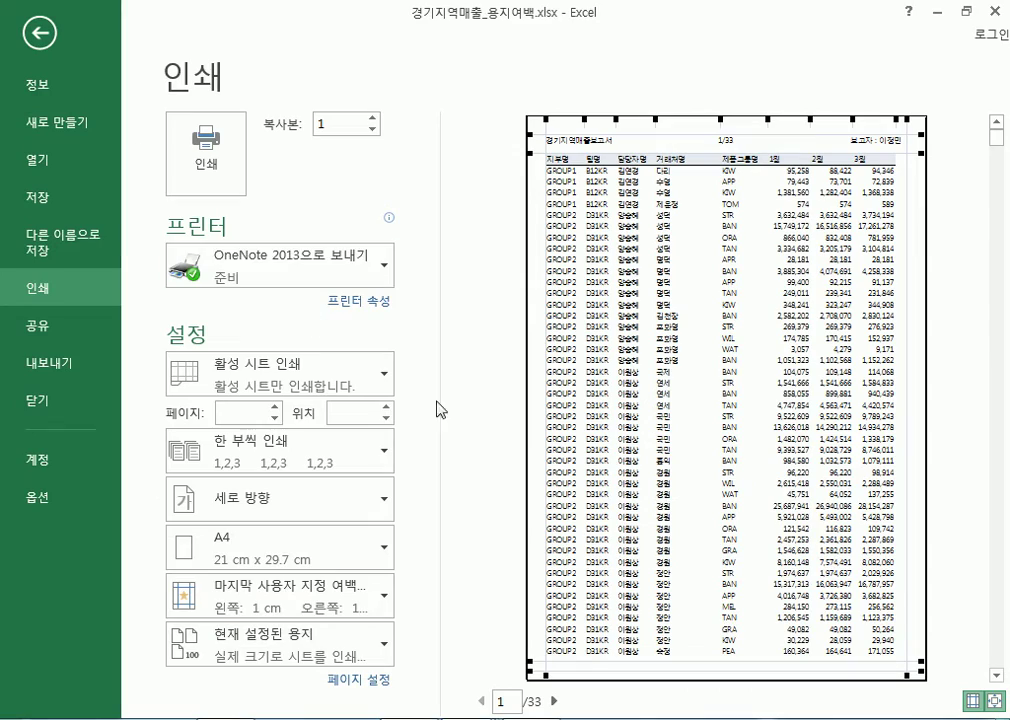
Leave print preview, jump to cell A1 at the 지부명 heading row, and check File Info
key(Escape)
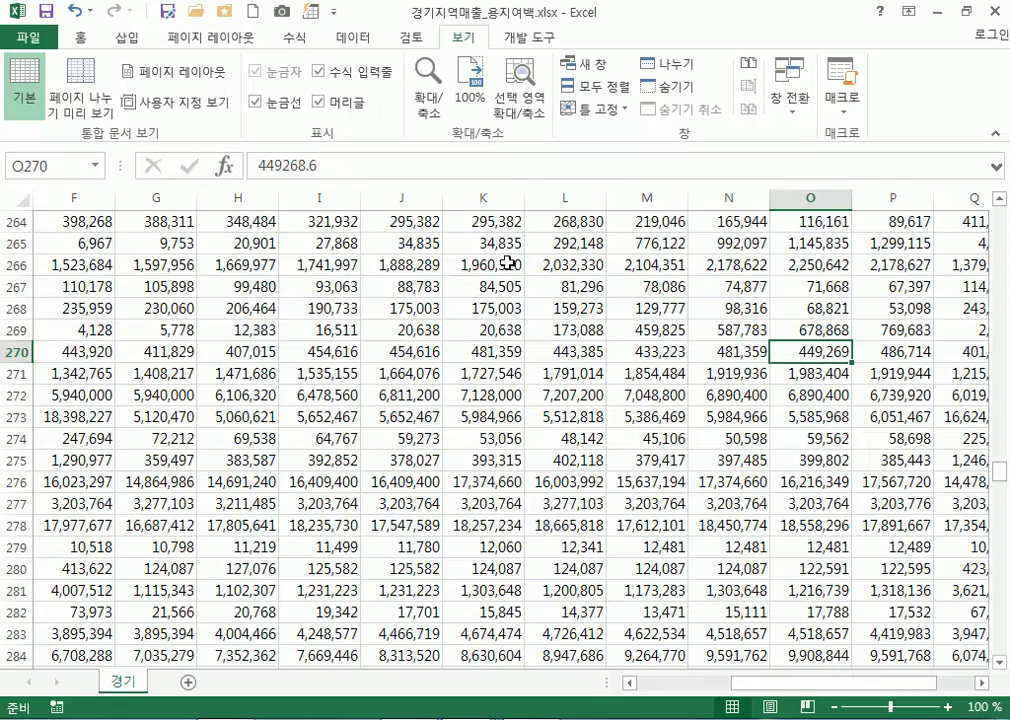
scroll(354, 472, up, 4)
scroll(354, 472, up, 11)
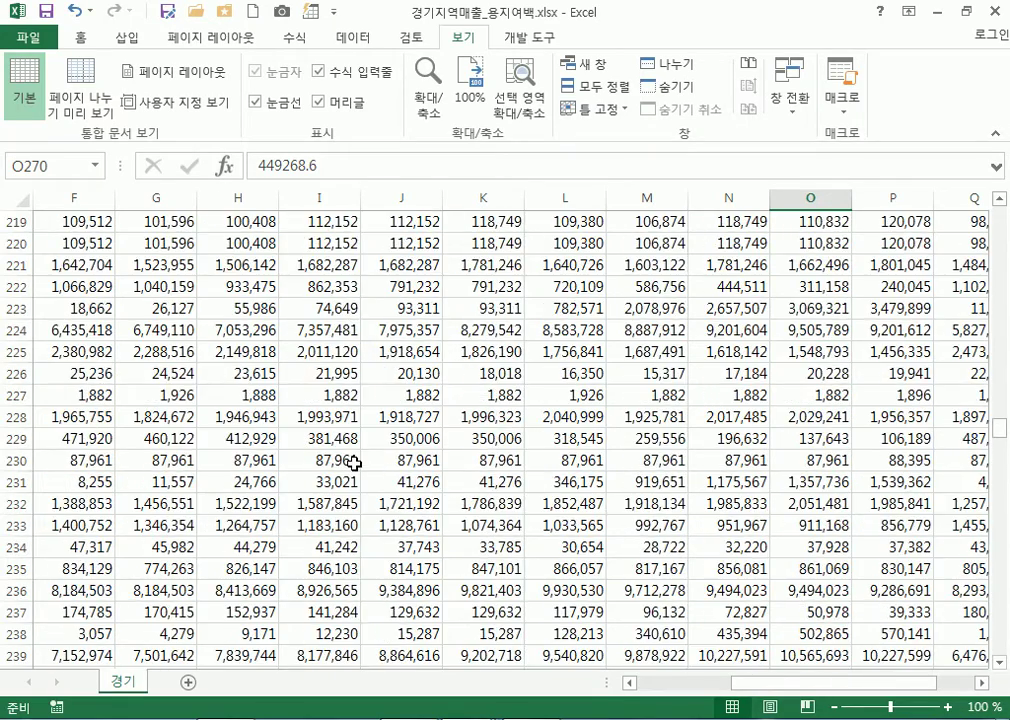
key(ctrl+Home)
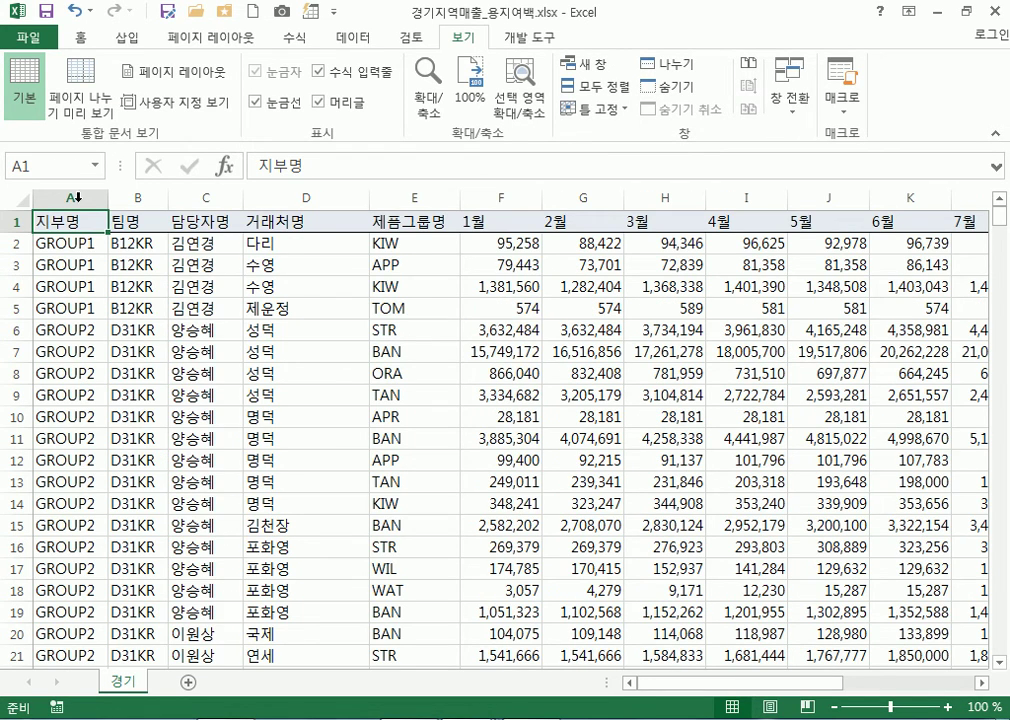
click(24, 37)
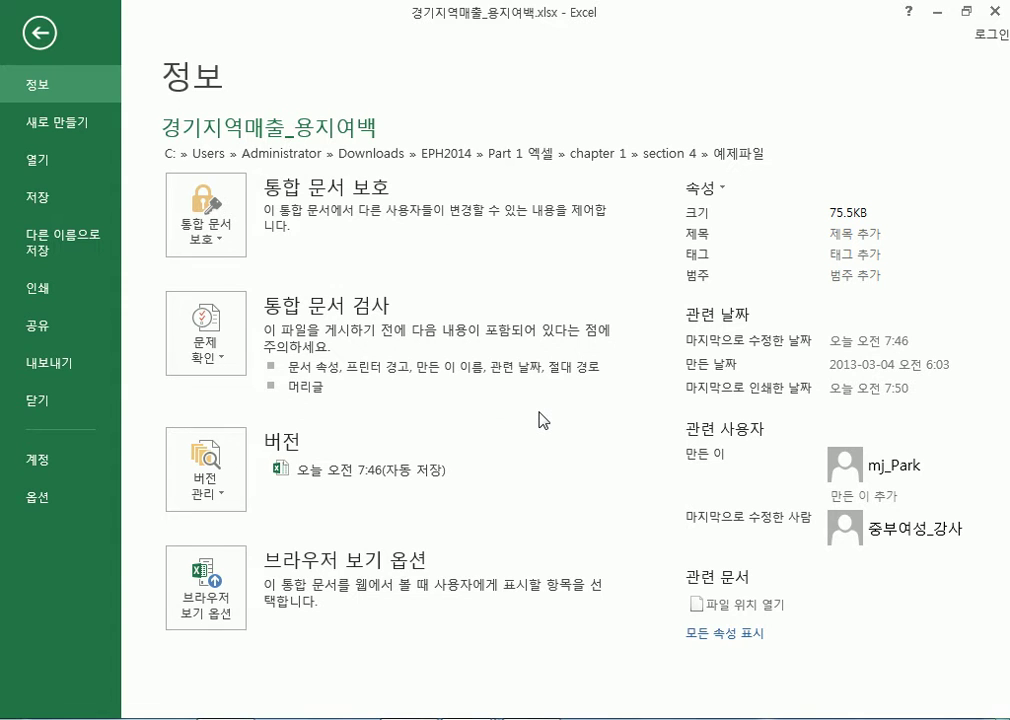
click(38, 31)
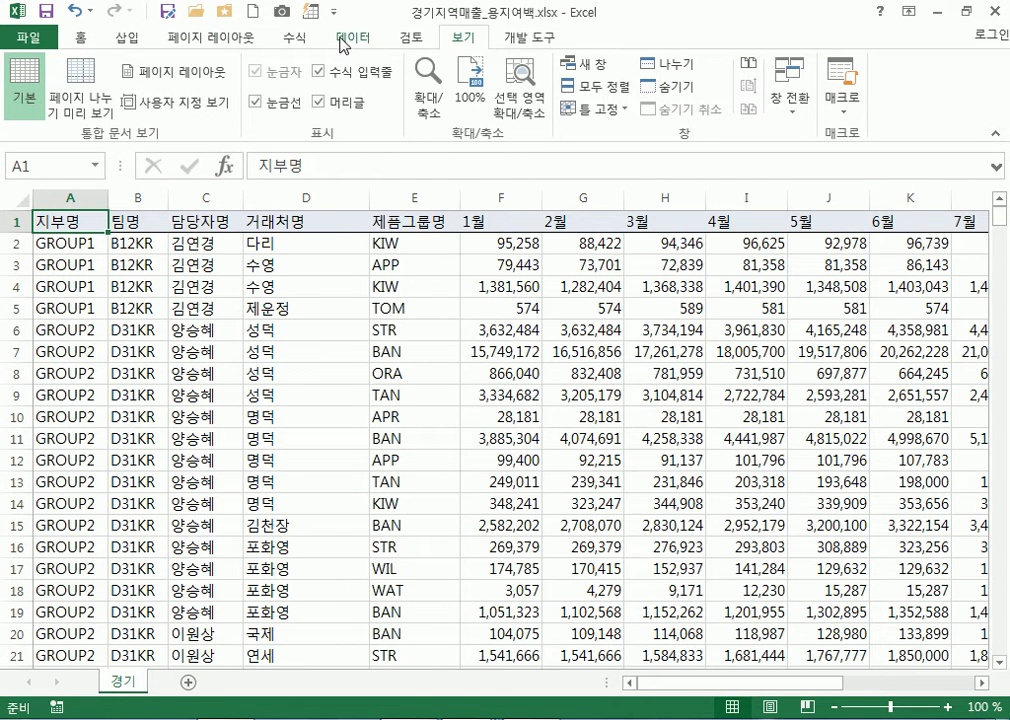
click(416, 40)
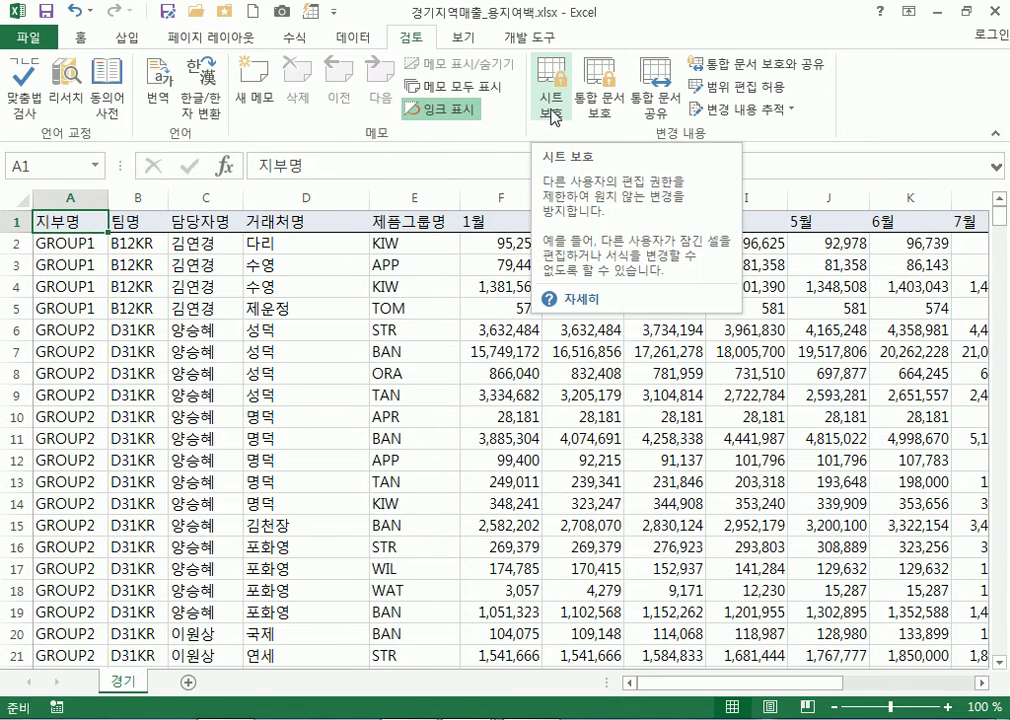
click(553, 116)
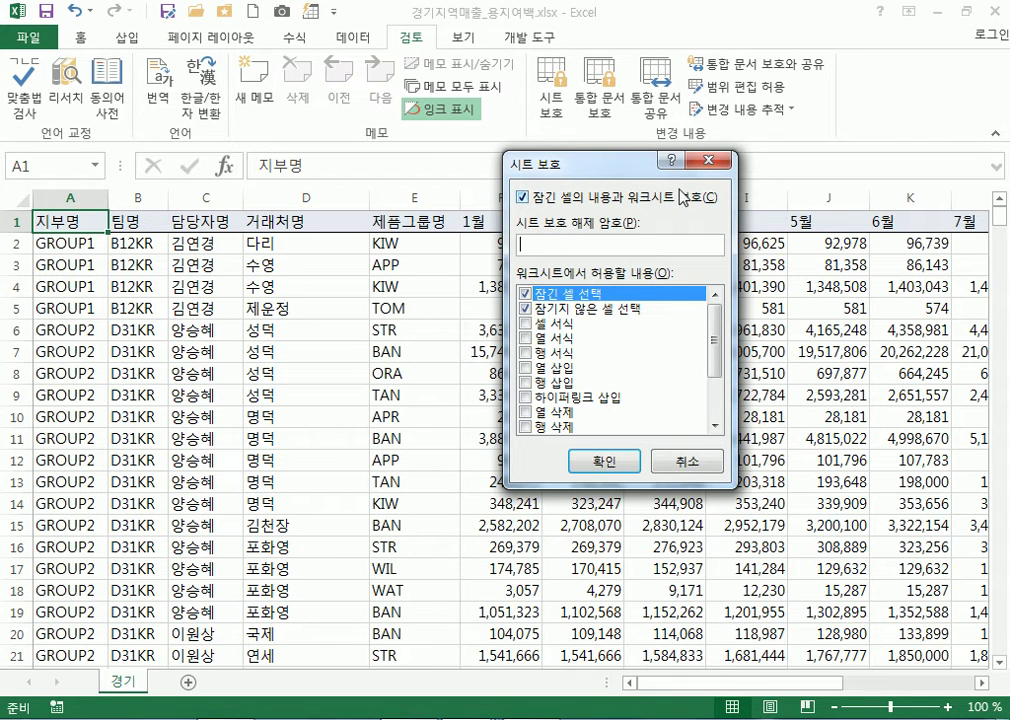
click(714, 160)
click(444, 336)
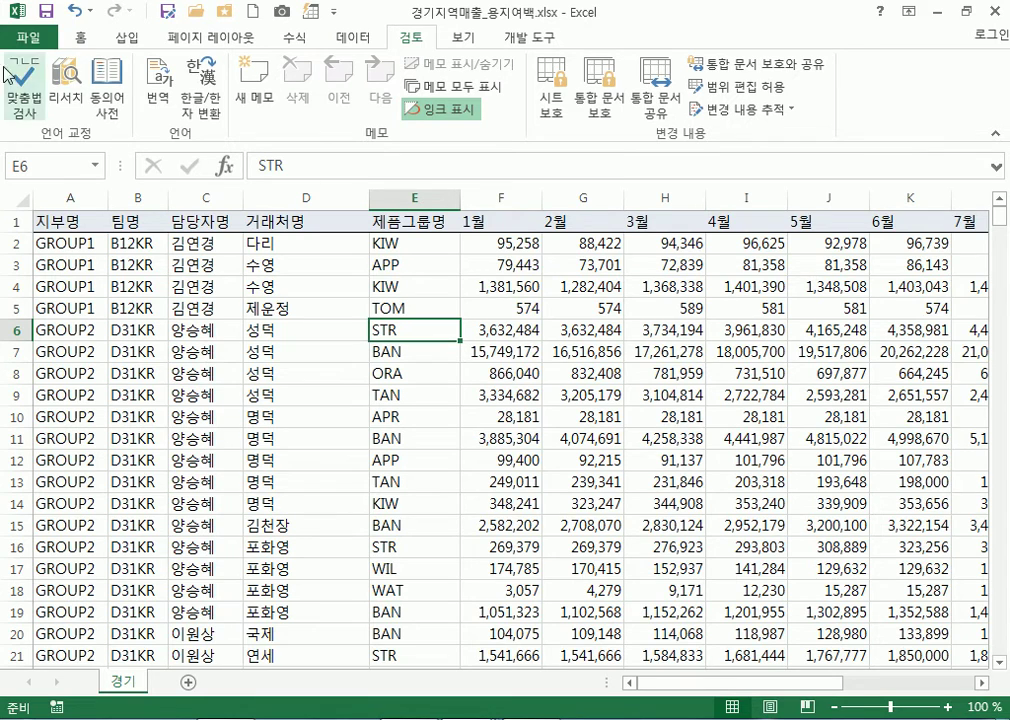
Go to File > Save As to list the computer's current and recent folders
click(31, 41)
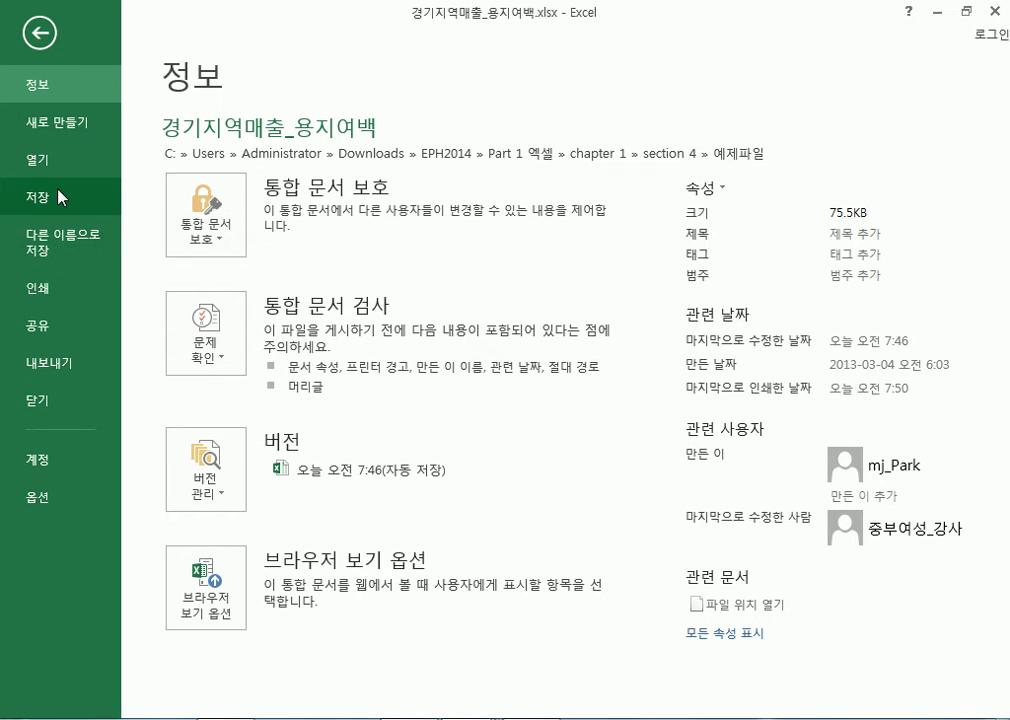
click(43, 247)
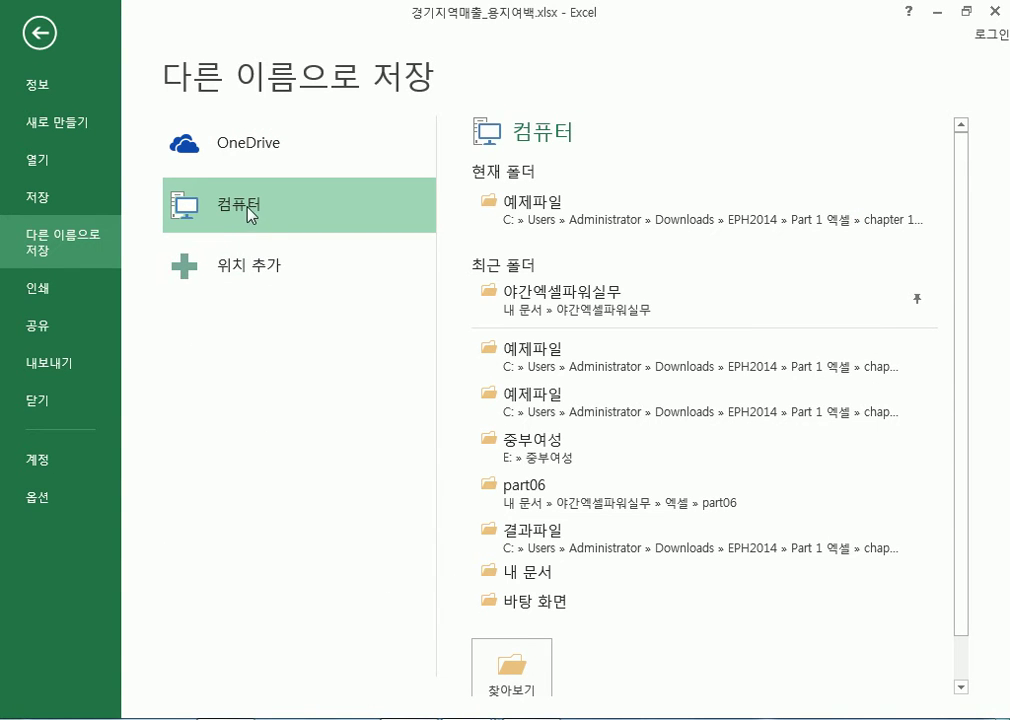
Choose the 예제파일 folder and change the file name to 경기지역매출_용지여백2.xlsx
click(760, 218)
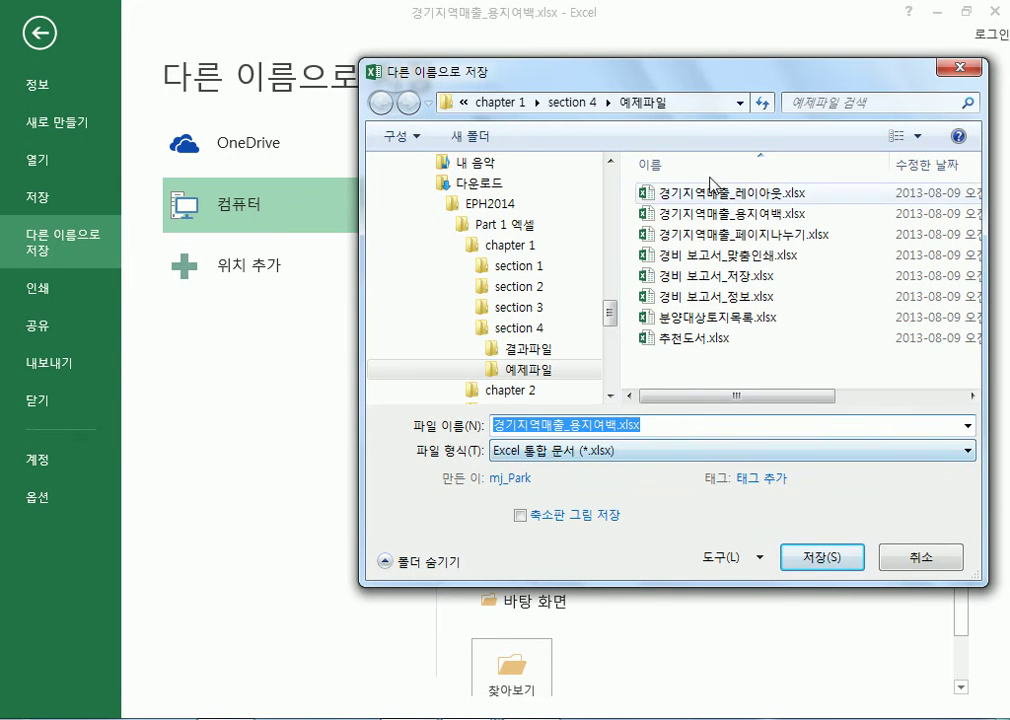
drag(722, 88, 731, 29)
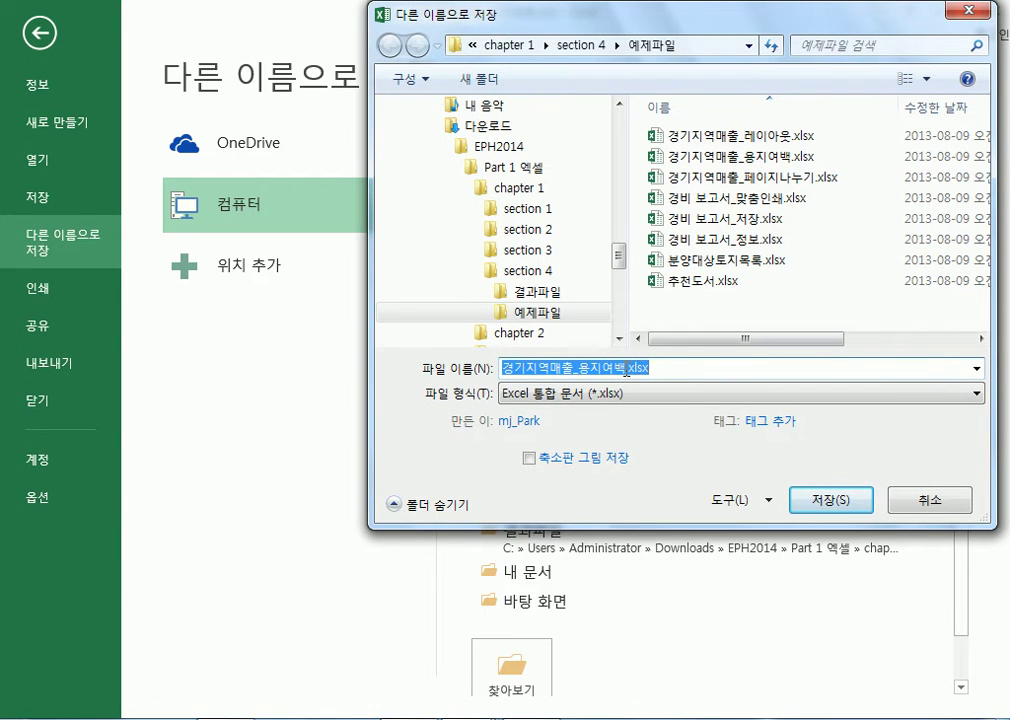
click(627, 370)
text(2)
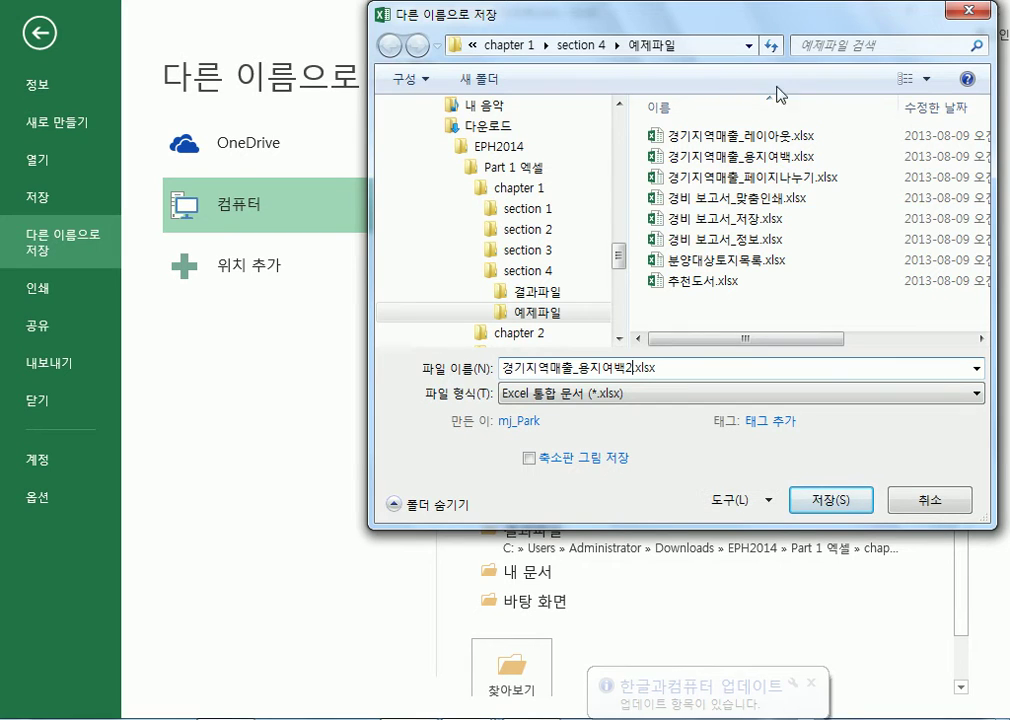
double_click(669, 367)
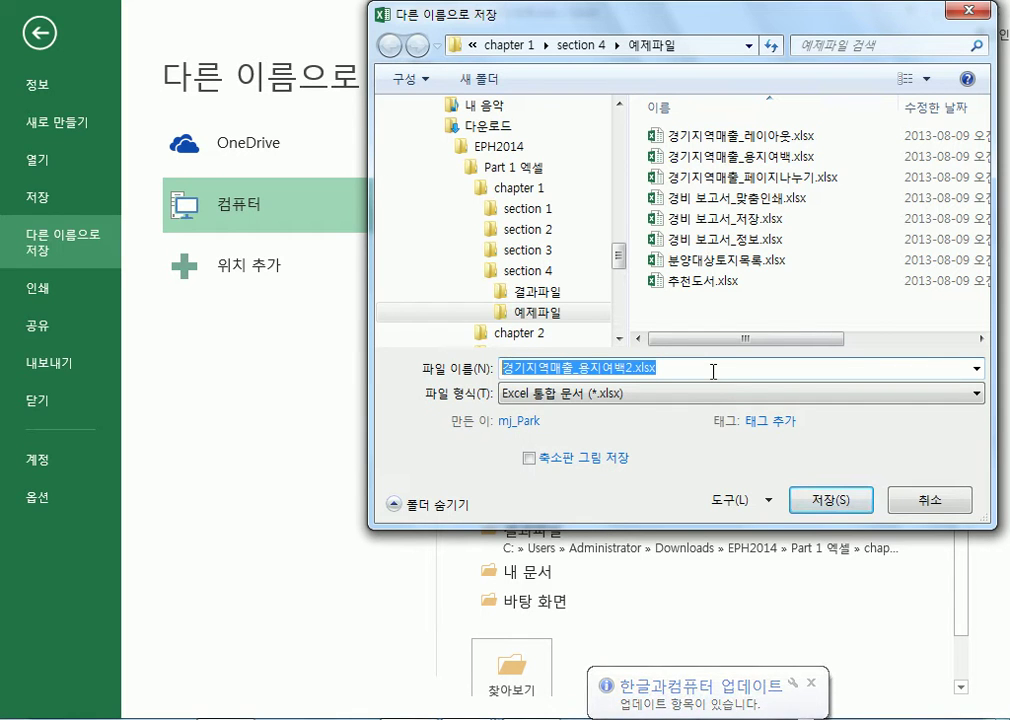
Set and confirm an open password and a write password in General Options, then save
click(744, 510)
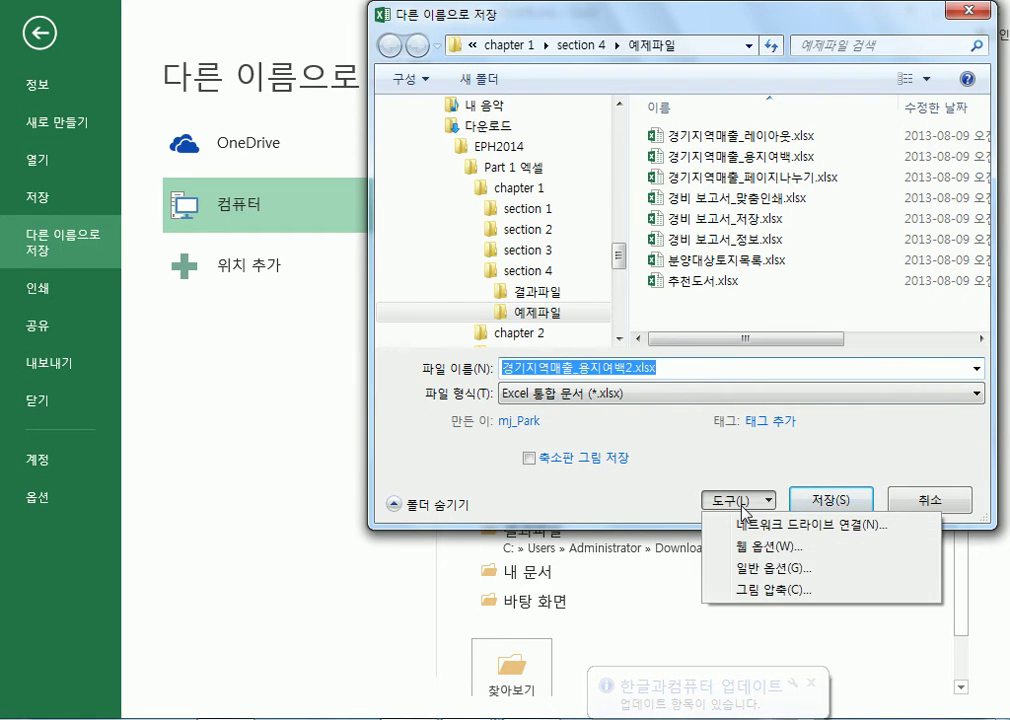
click(751, 569)
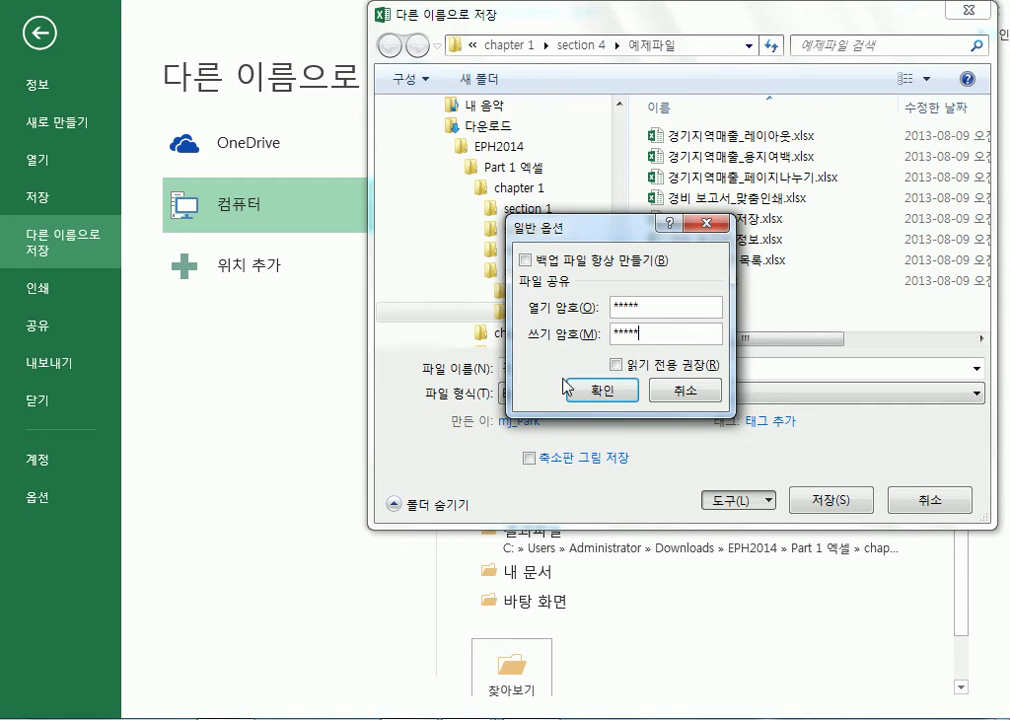
click(601, 390)
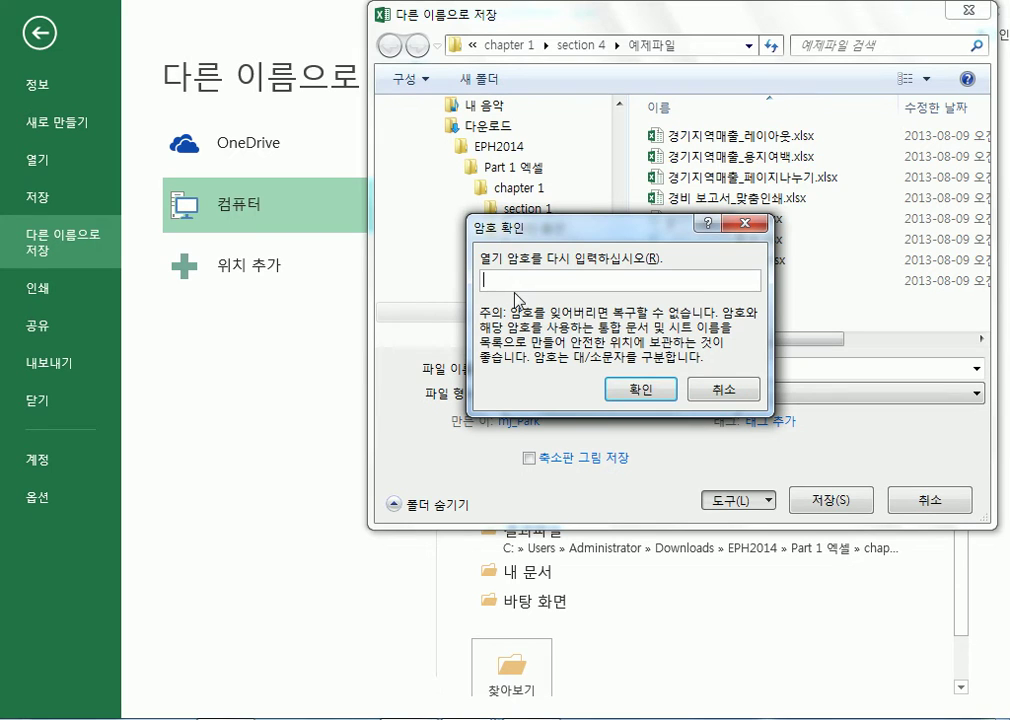
text(*****)
click(642, 396)
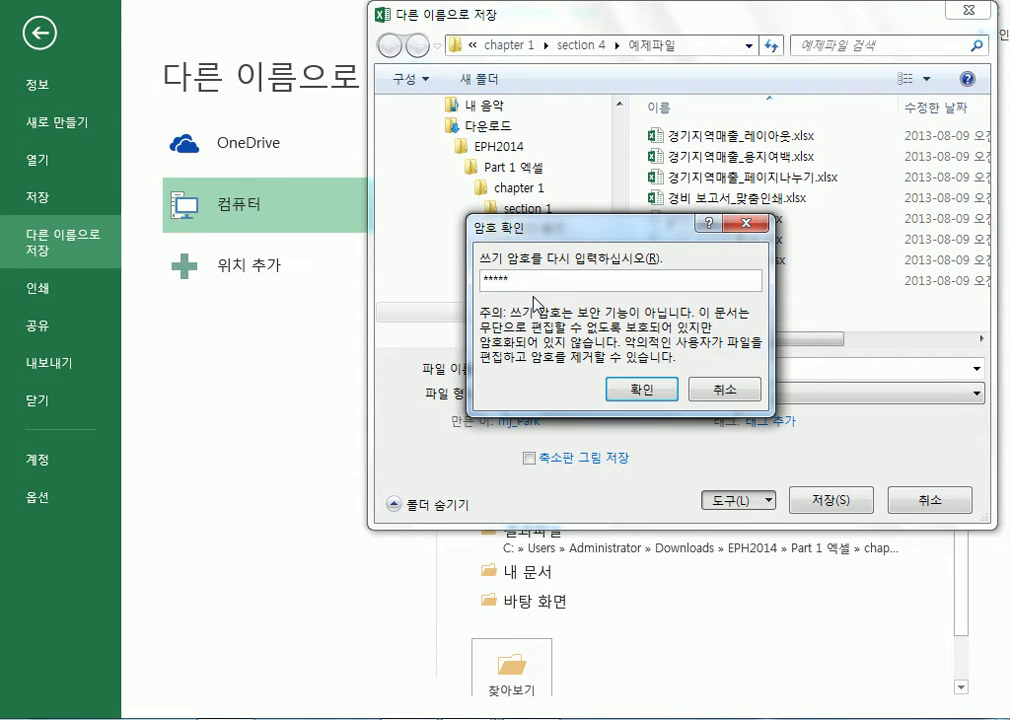
click(641, 395)
click(838, 507)
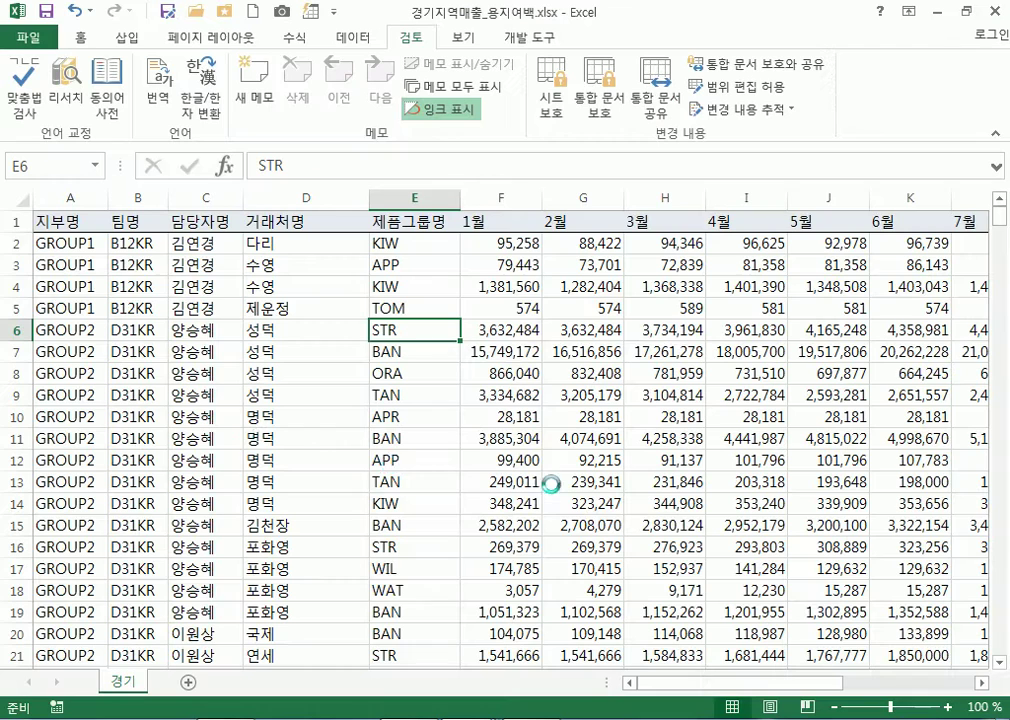
Close both open workbooks and try opening 경기지역매출_용지여백2.xlsx, dismissing the wrong-password error
click(994, 12)
click(994, 12)
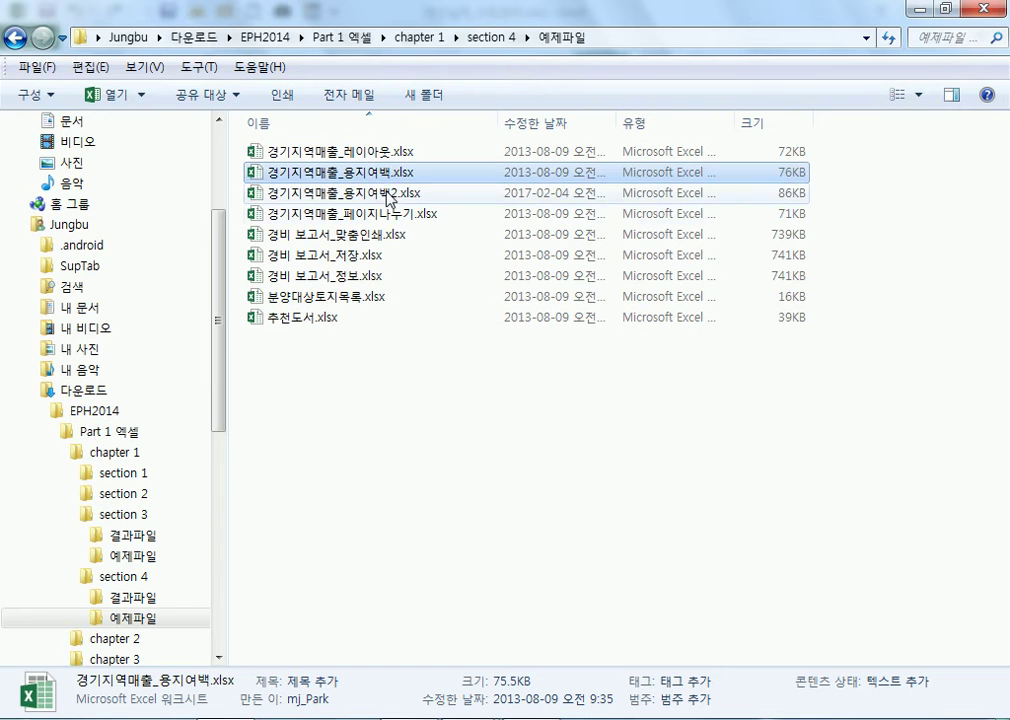
click(388, 194)
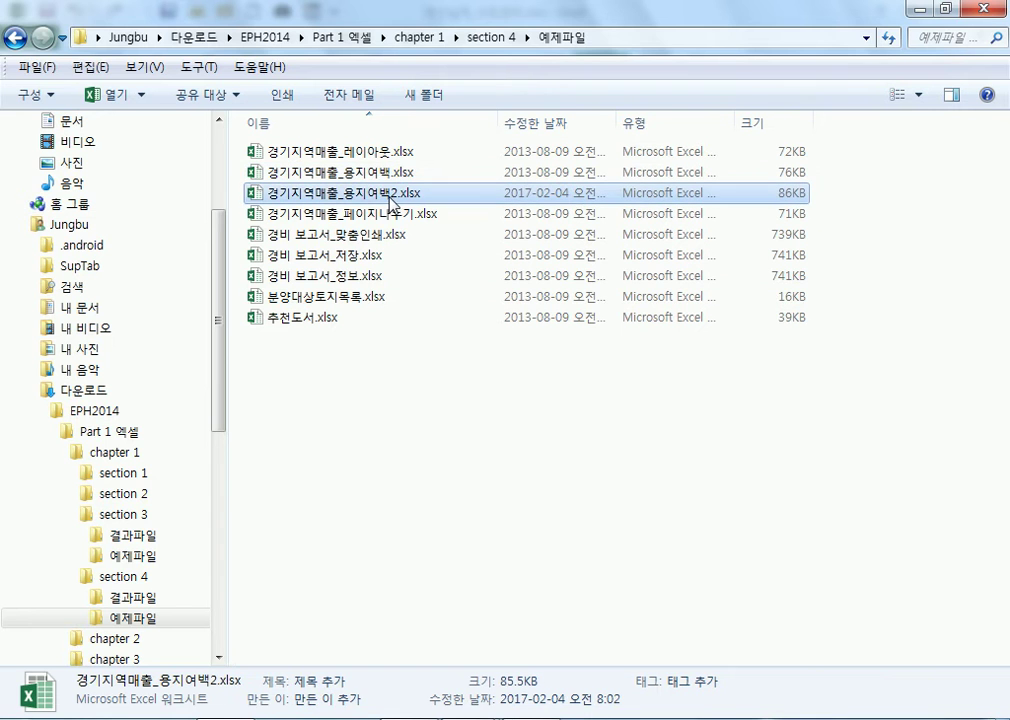
double_click(392, 202)
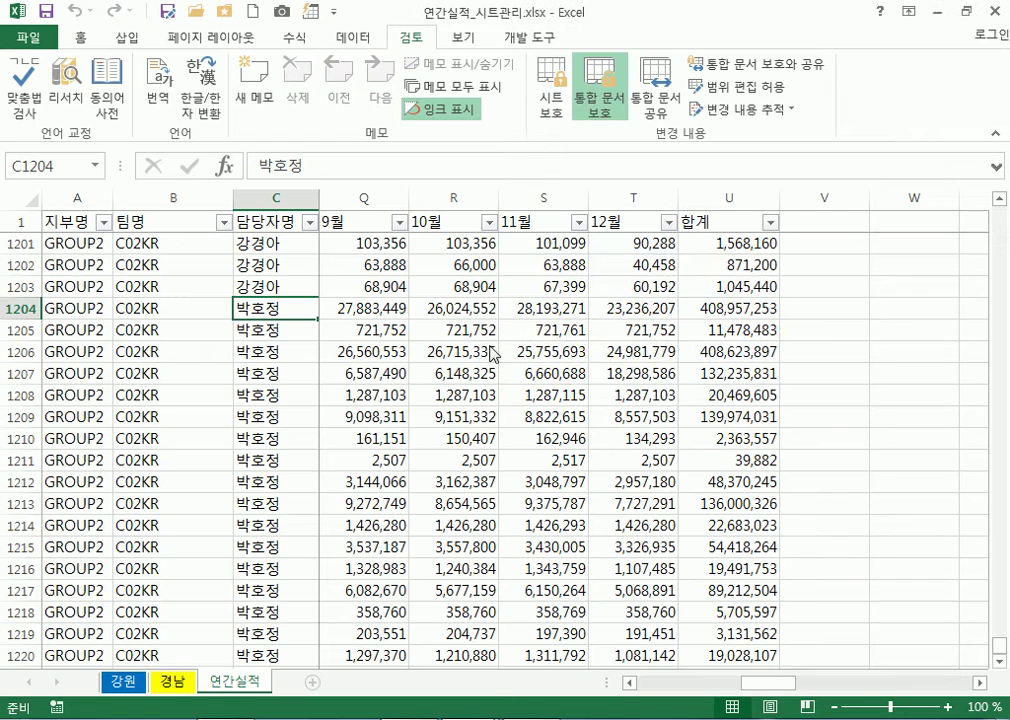
text(1234567)
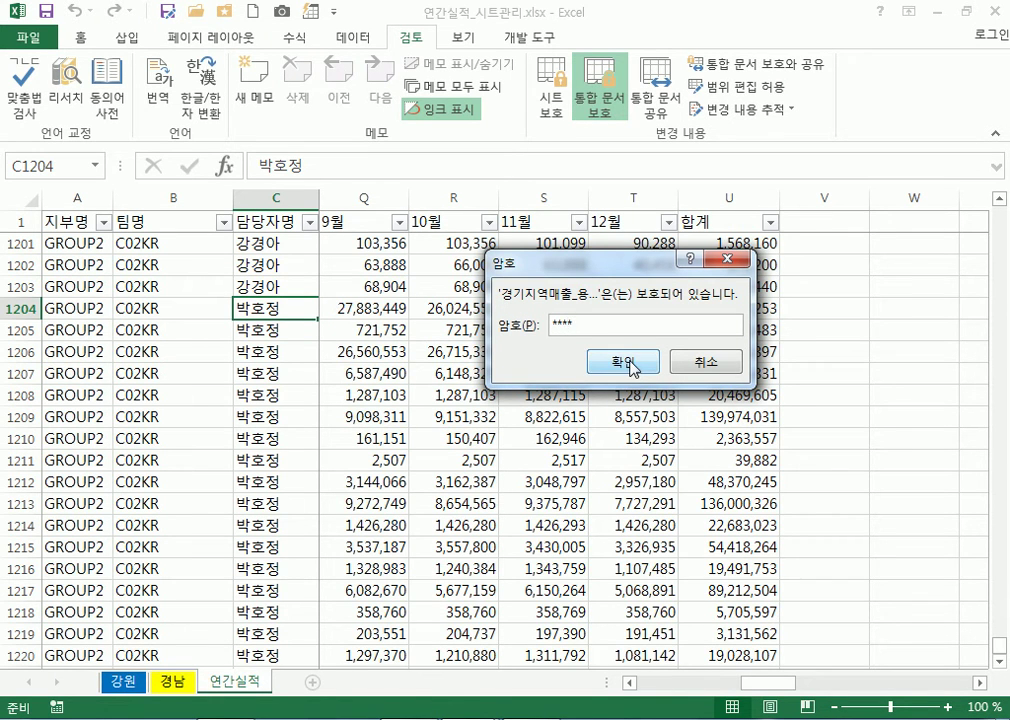
click(632, 362)
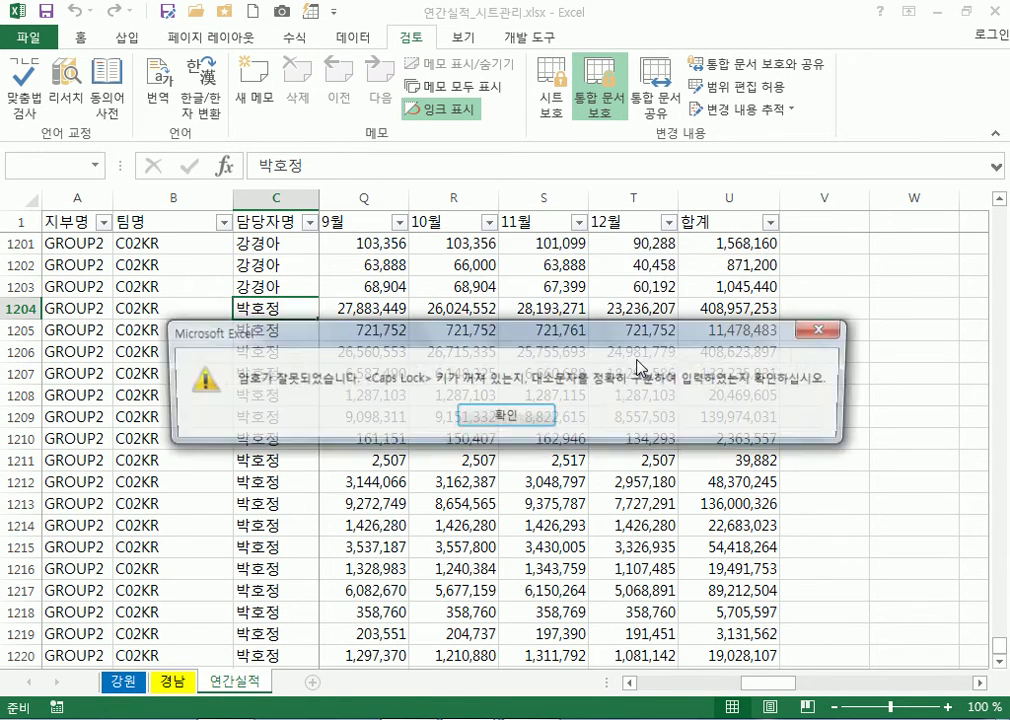
click(505, 418)
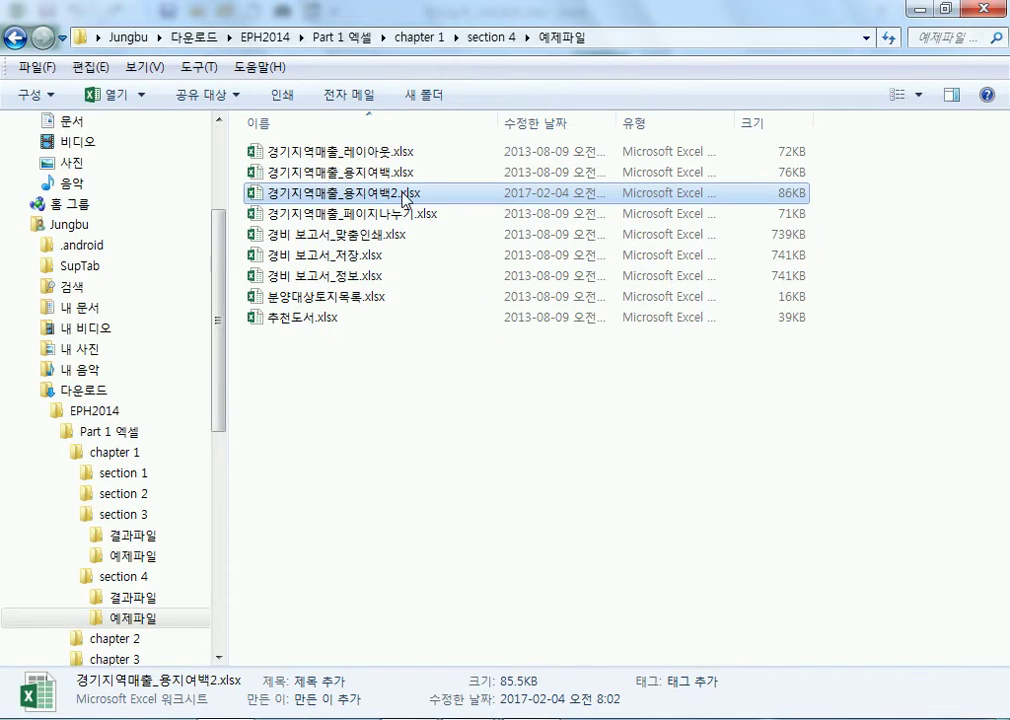
Reopen the file with the correct open password, then the write password
double_click(405, 194)
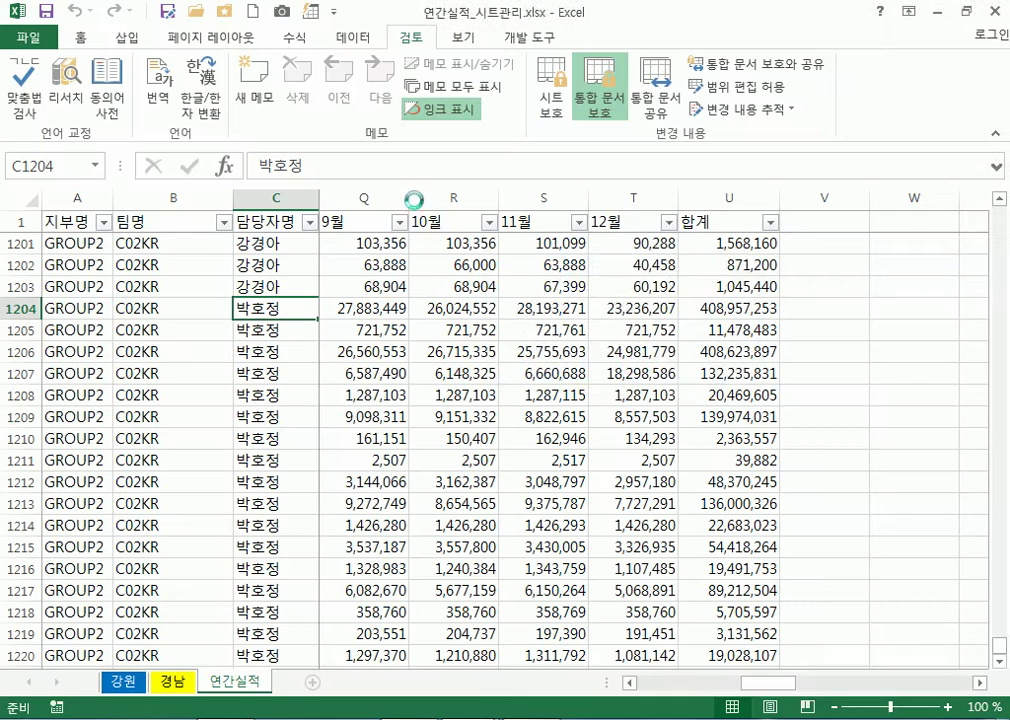
text(*****)
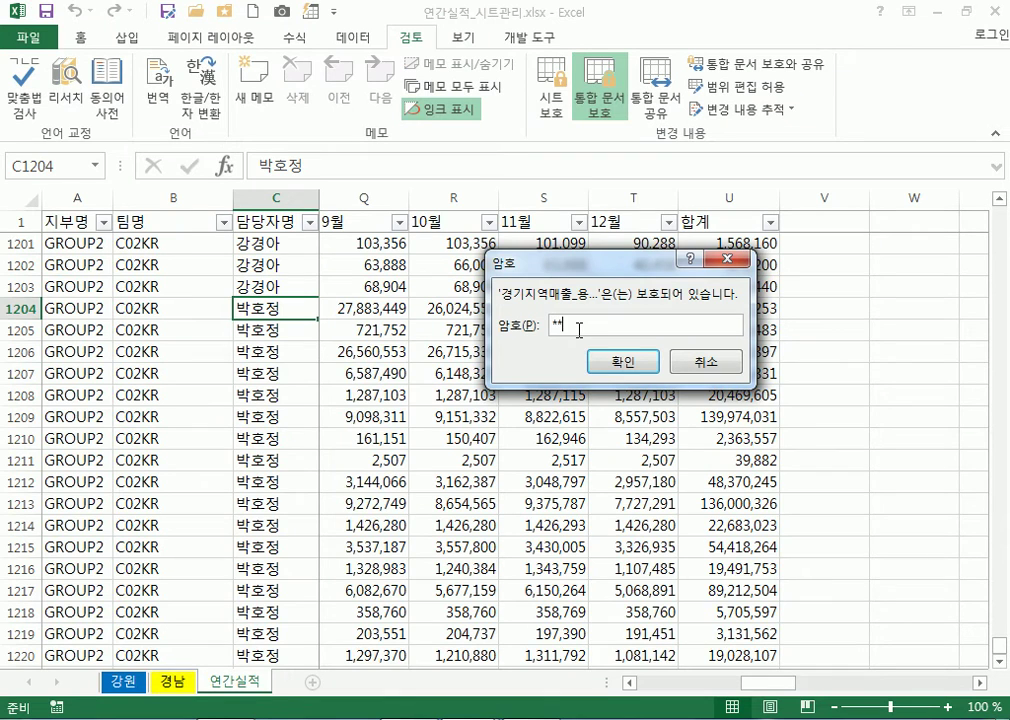
click(621, 362)
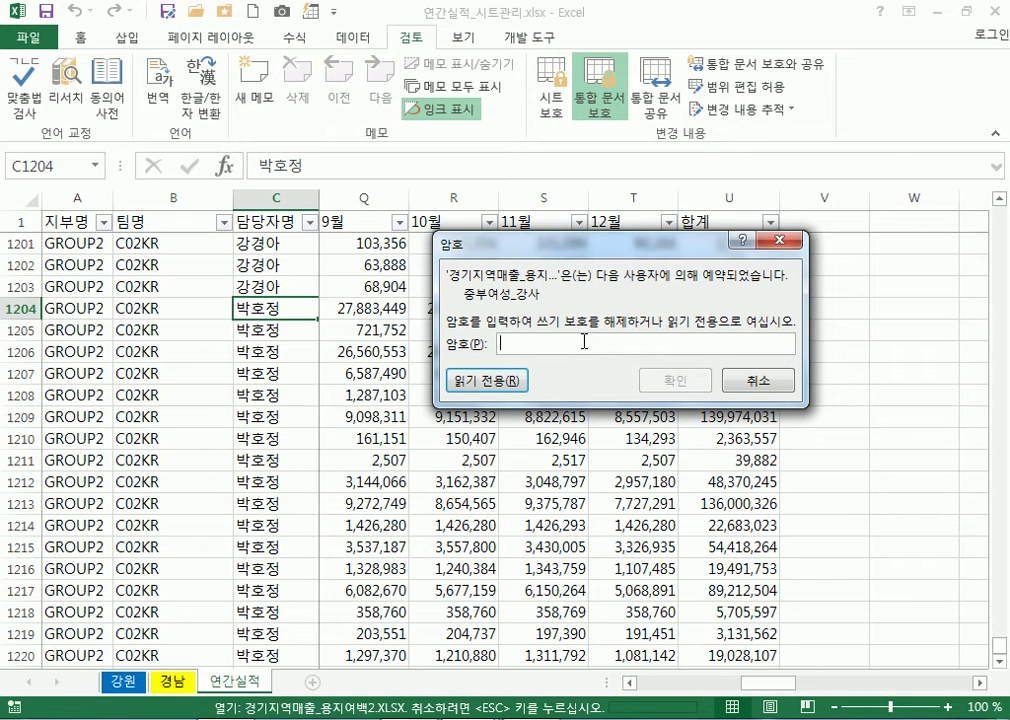
text(*****)
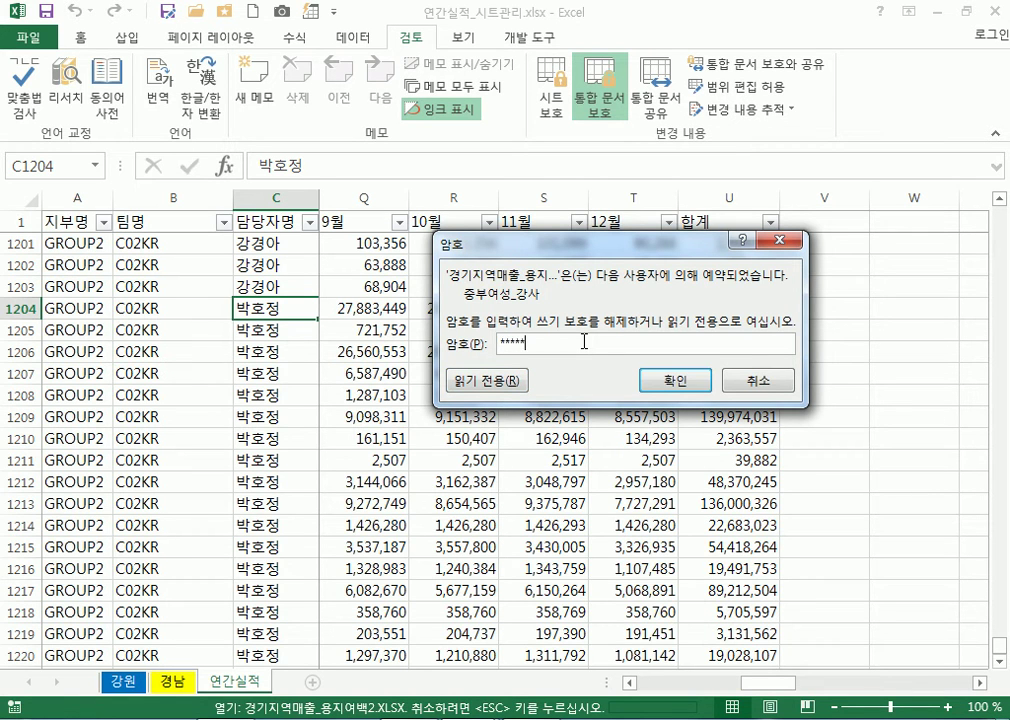
click(674, 381)
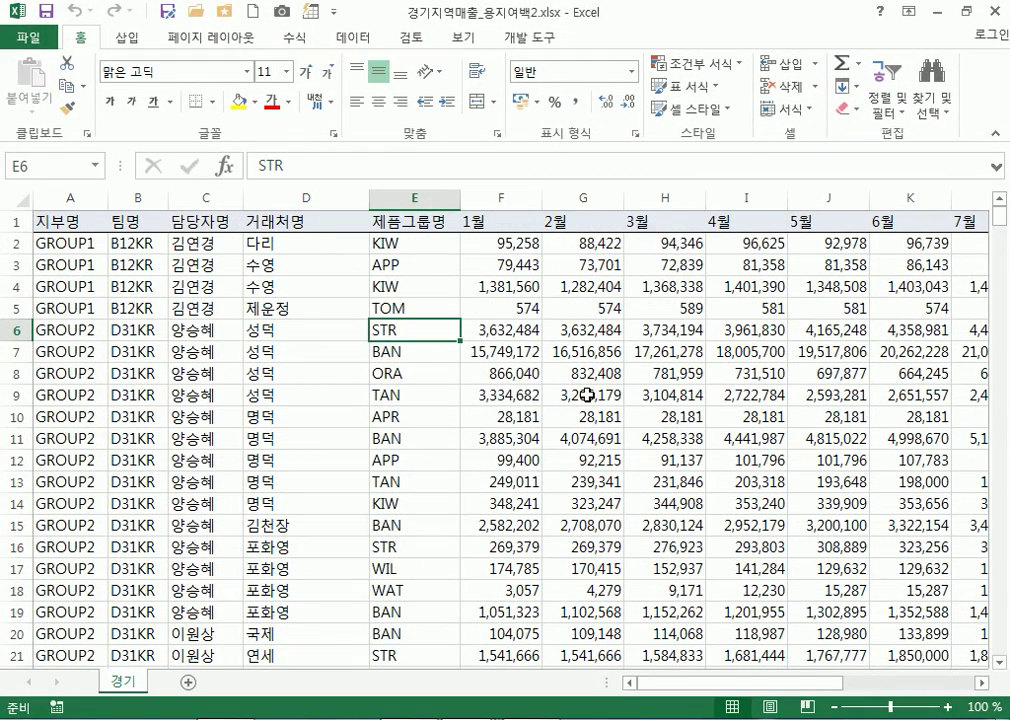
Save the workbook from the File page, selecting cells D5 and E6 around it
click(17, 221)
click(238, 101)
click(262, 316)
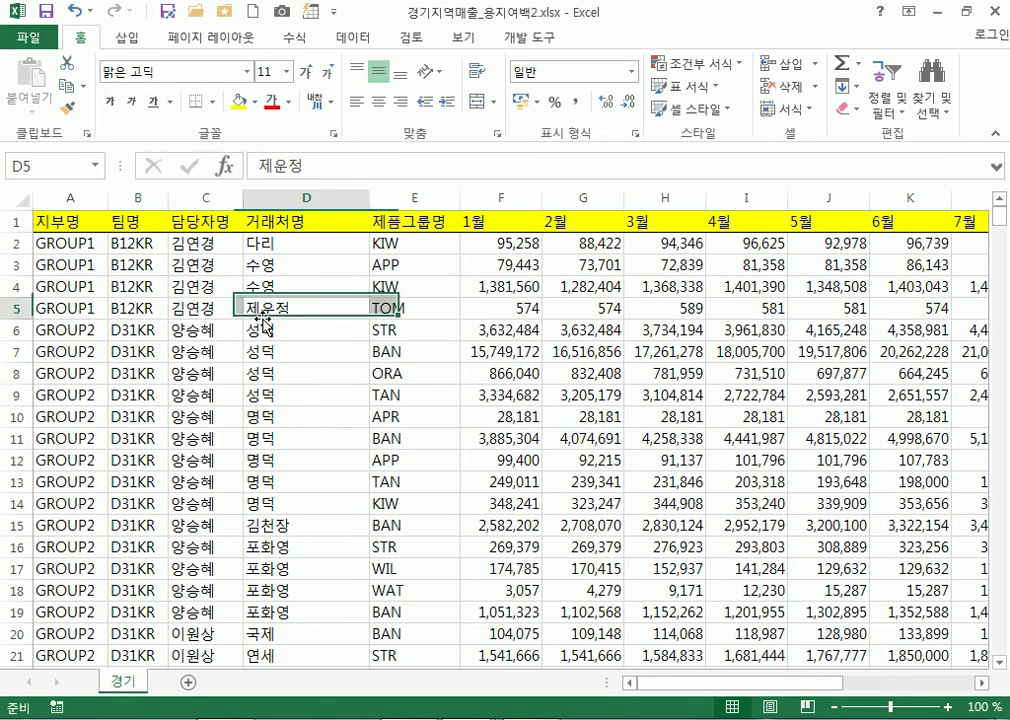
click(46, 12)
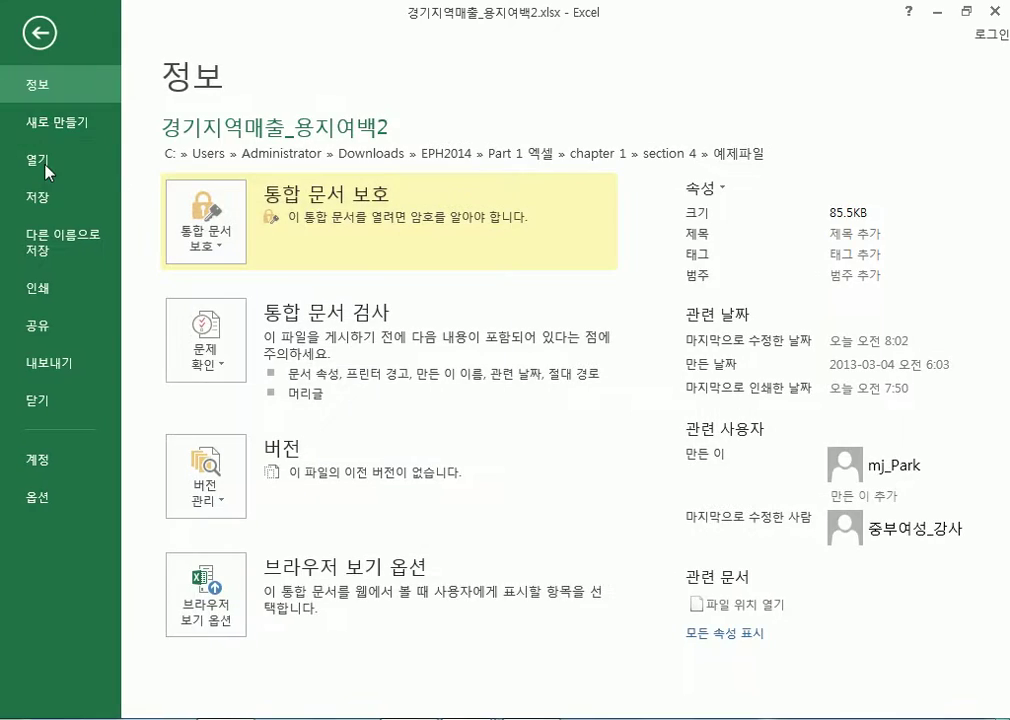
click(38, 196)
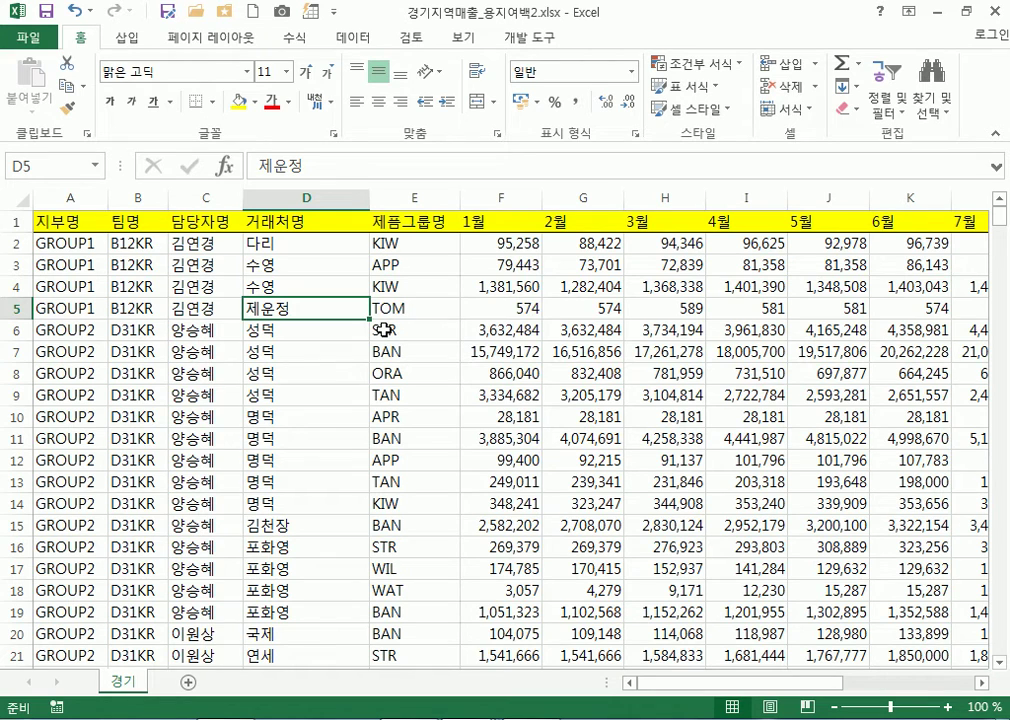
click(384, 330)
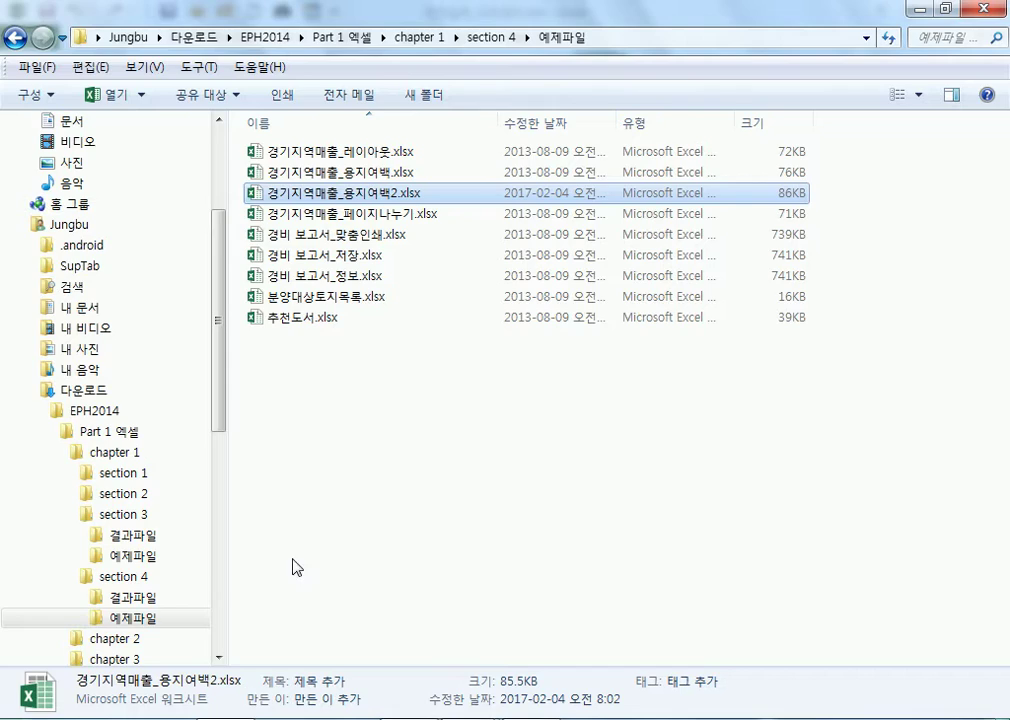
Open 경기지역매출_용지여백2.xlsx, supplying its open password and then its write password
double_click(421, 193)
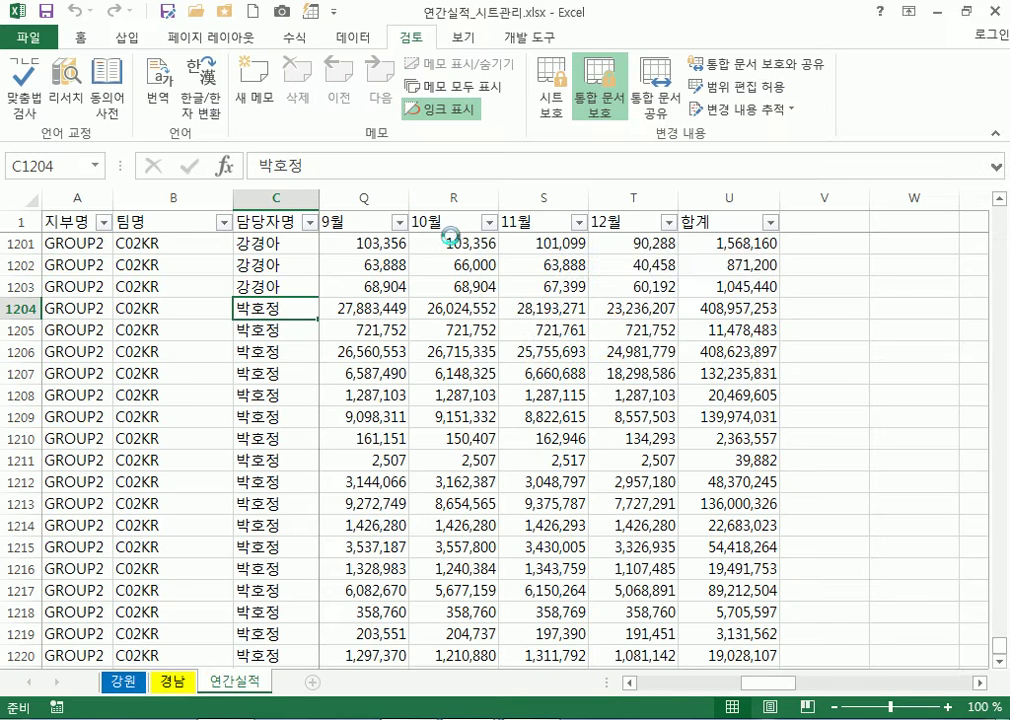
text(1234)
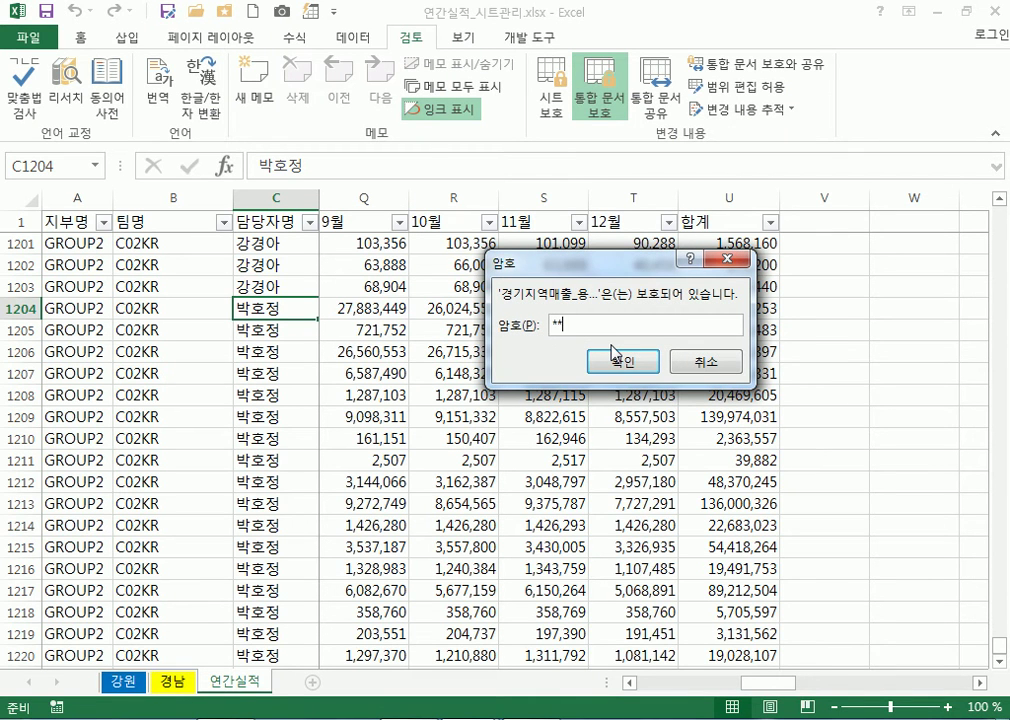
click(614, 356)
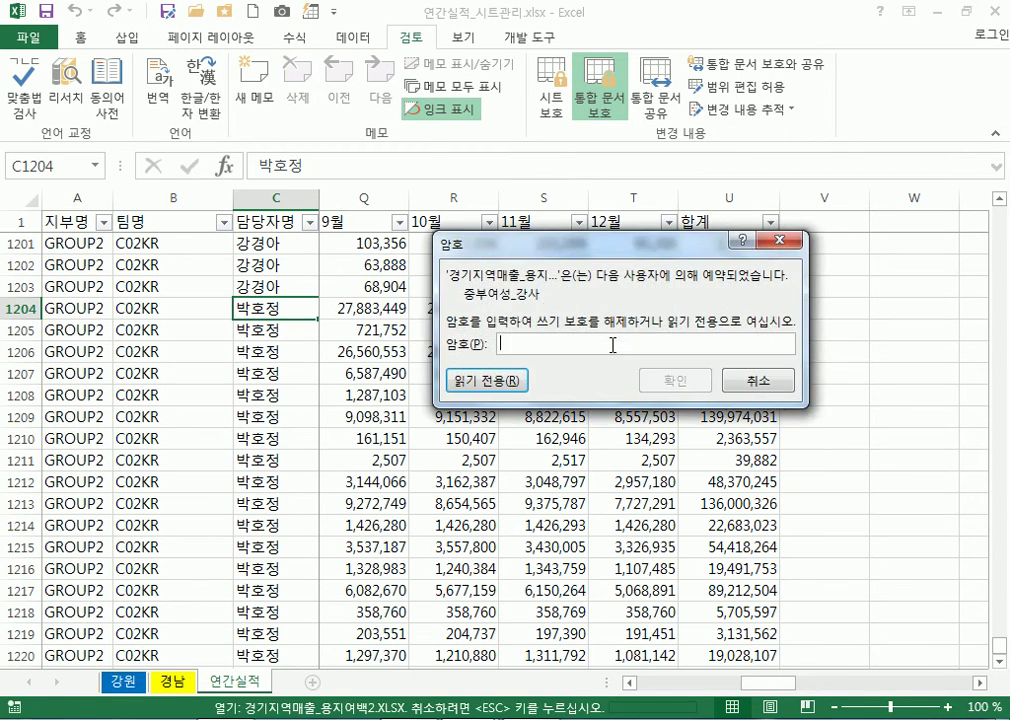
text(12345)
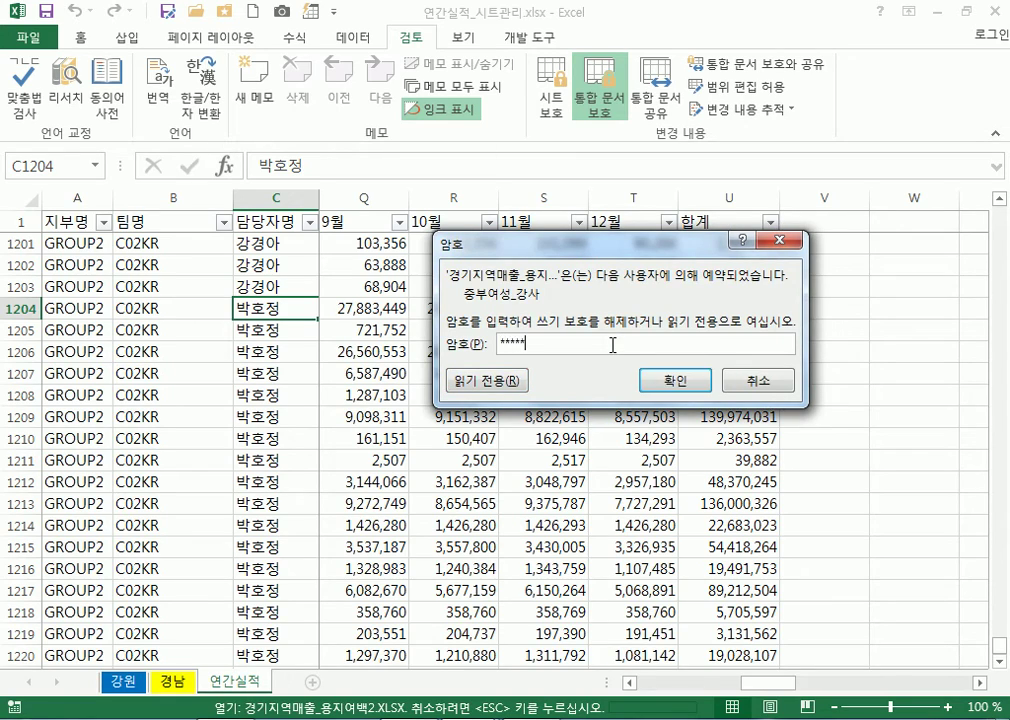
key(Return)
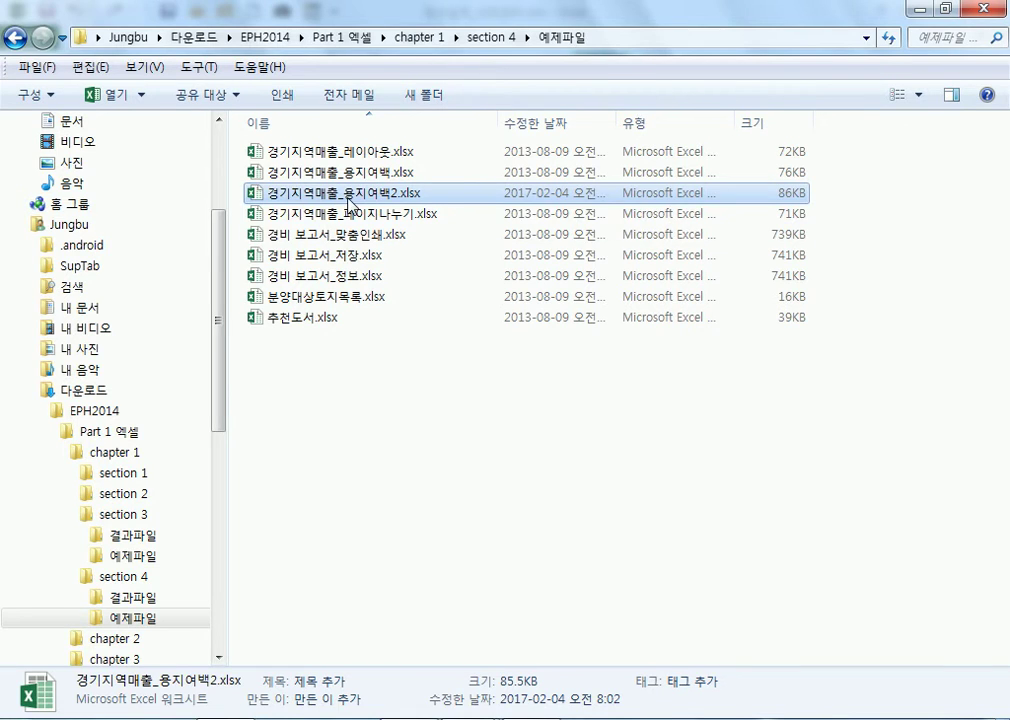
Open the protected workbook once more and enter its open password
double_click(350, 193)
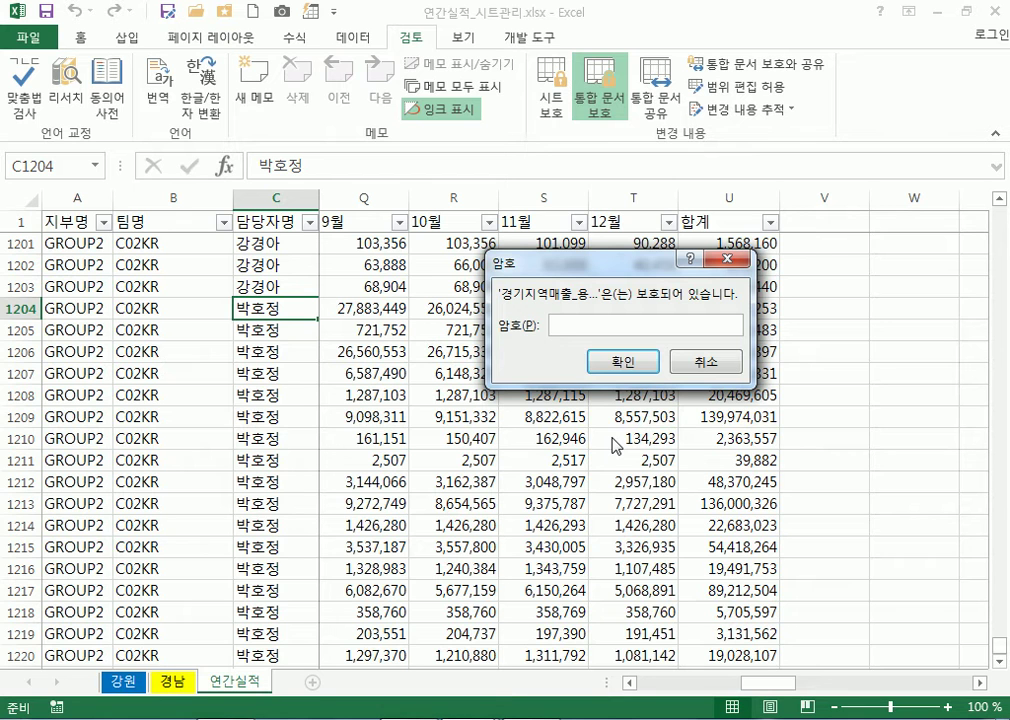
text(*****)
key(Return)
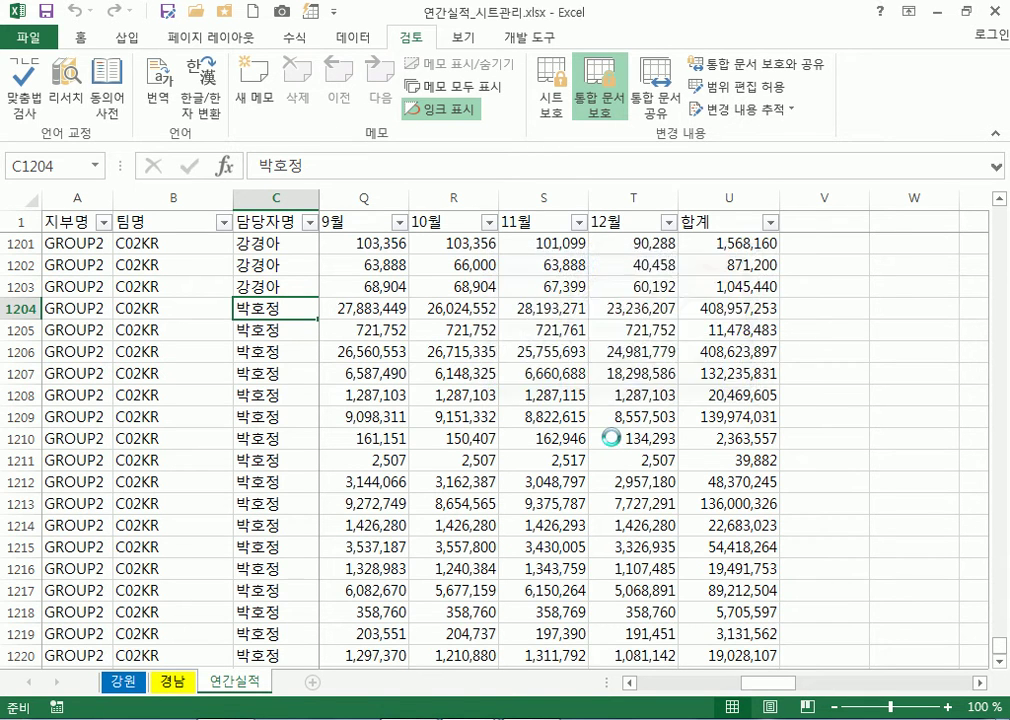
Enter the write password to open 경기지역매출_용지여백2 with editing access on the 경기 sheet
text(*****)
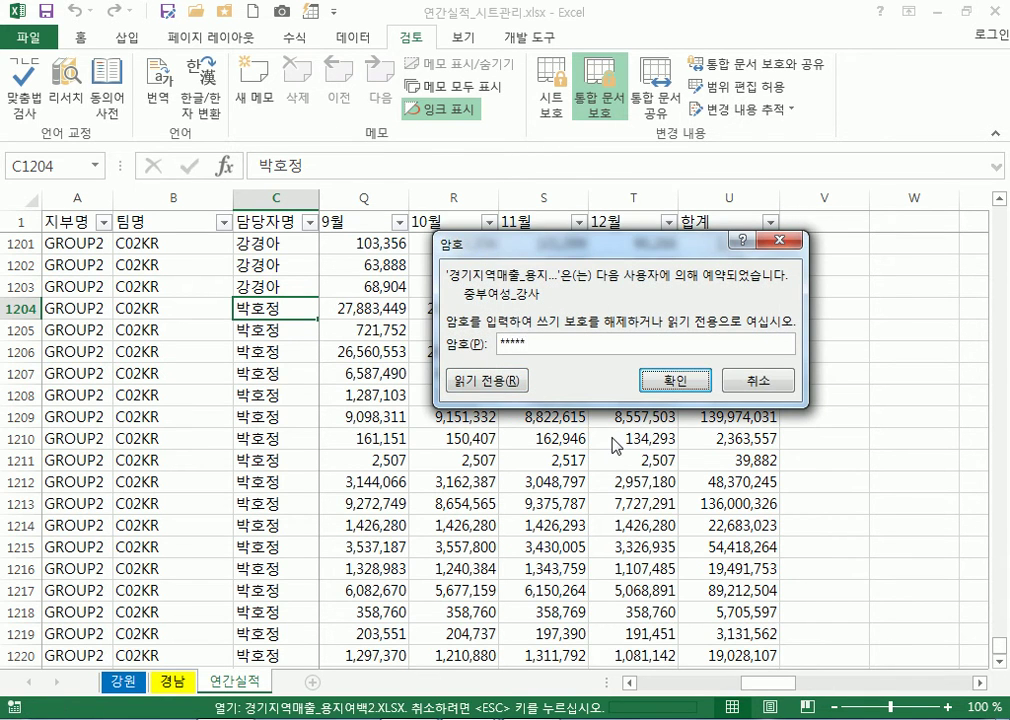
key(Return)
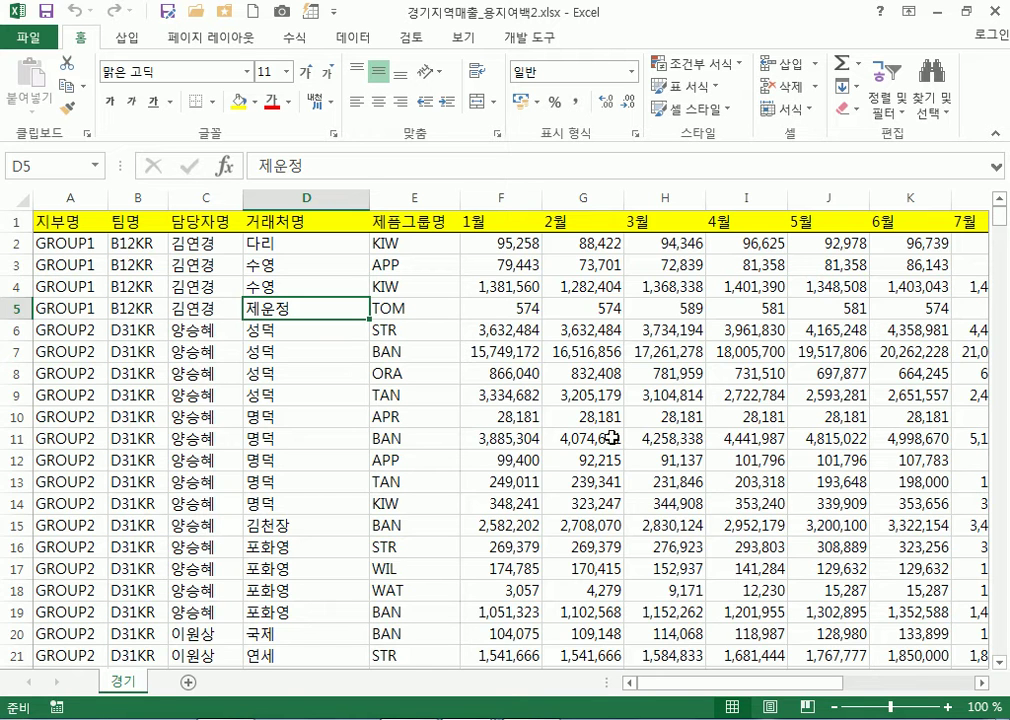
Start saving the workbook under another name into the 예제파일 folder
click(314, 291)
click(43, 40)
click(38, 33)
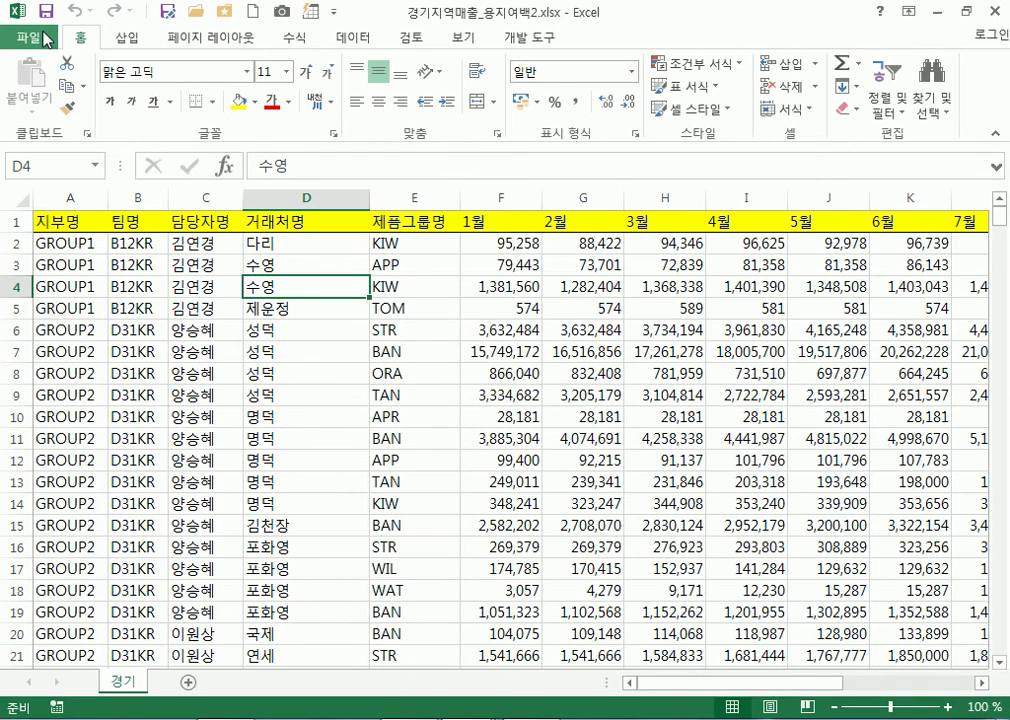
click(43, 40)
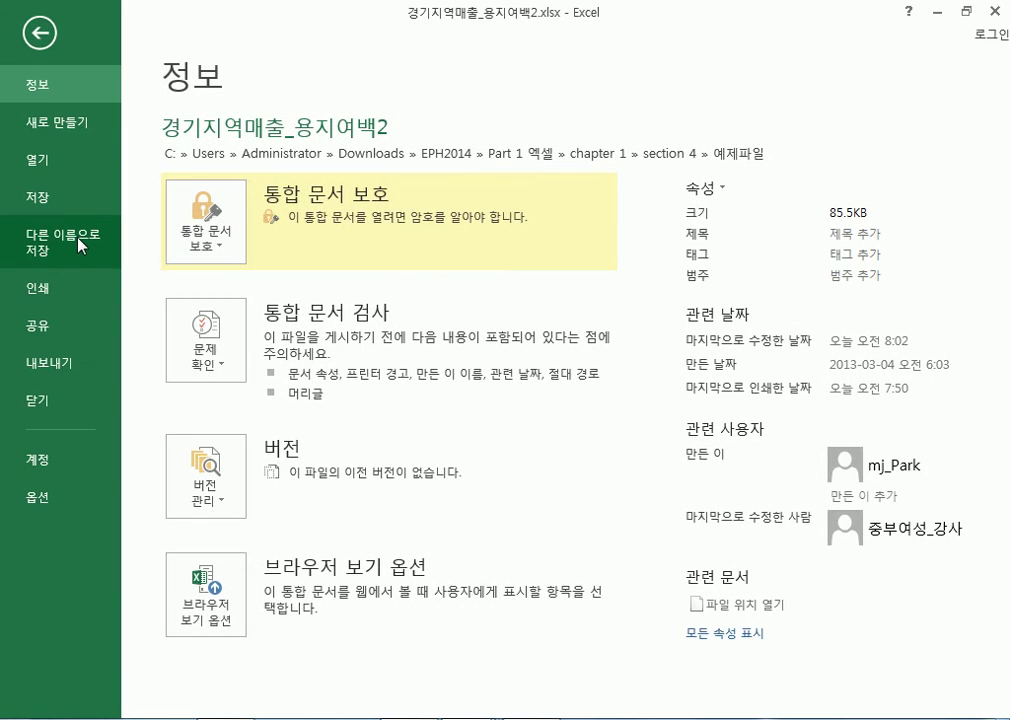
click(80, 245)
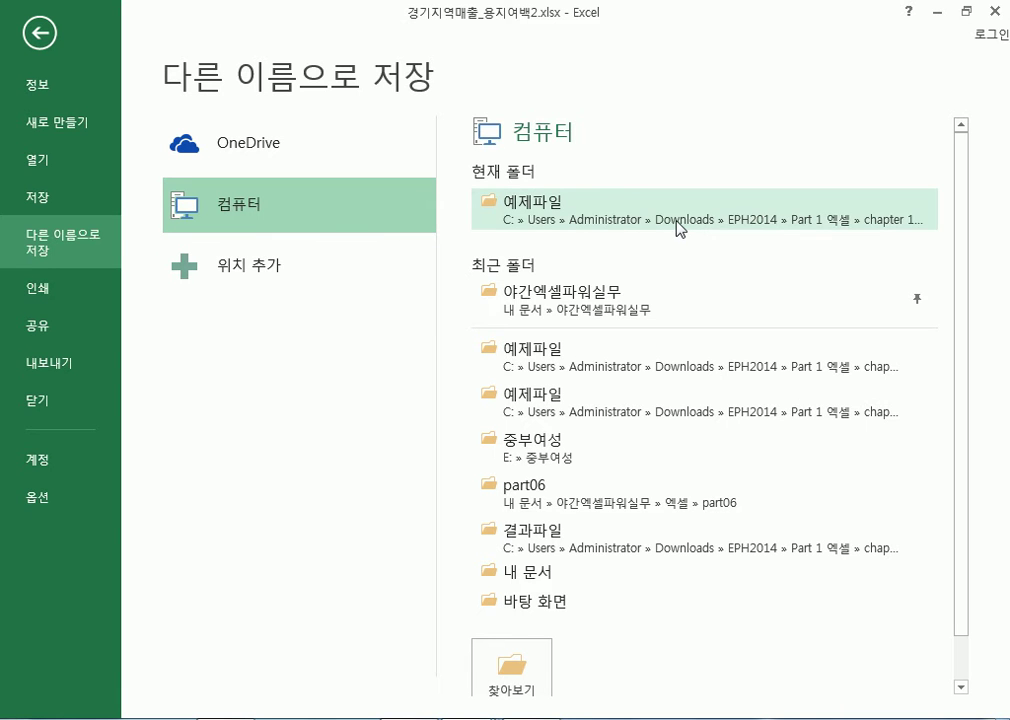
click(678, 228)
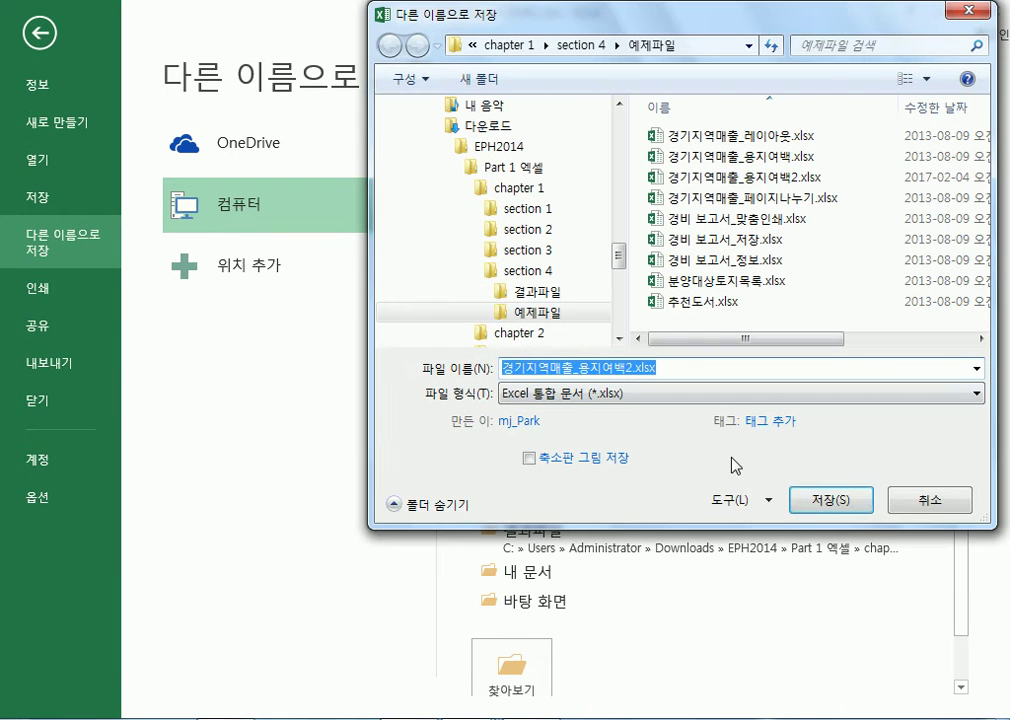
Clear the open and write passwords in General Options and overwrite the existing file
click(740, 502)
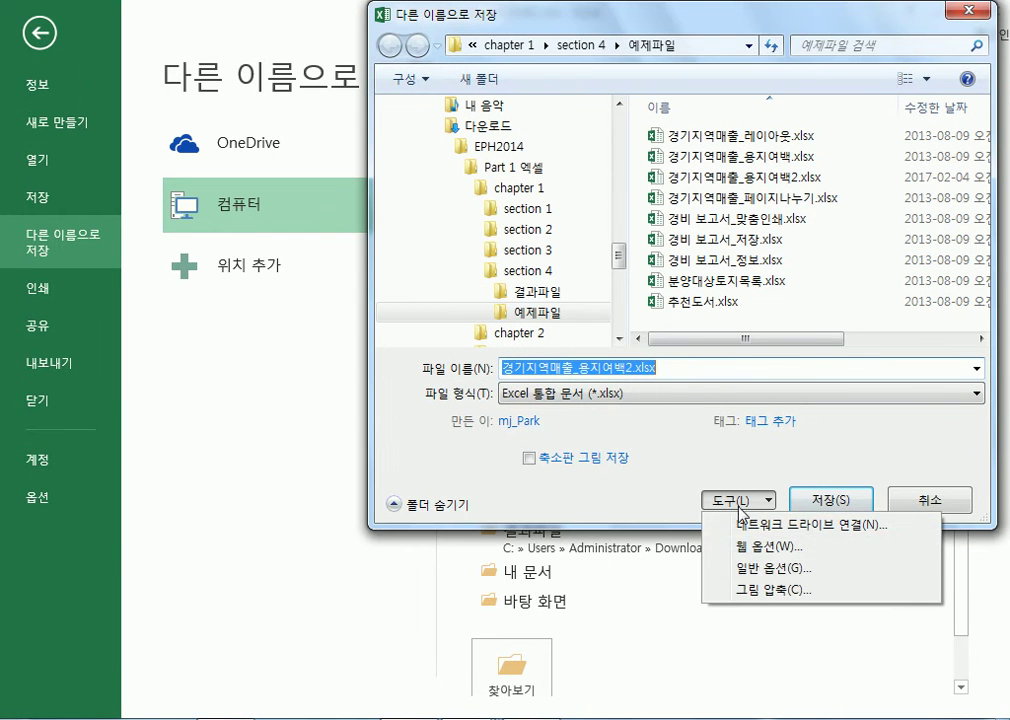
click(762, 568)
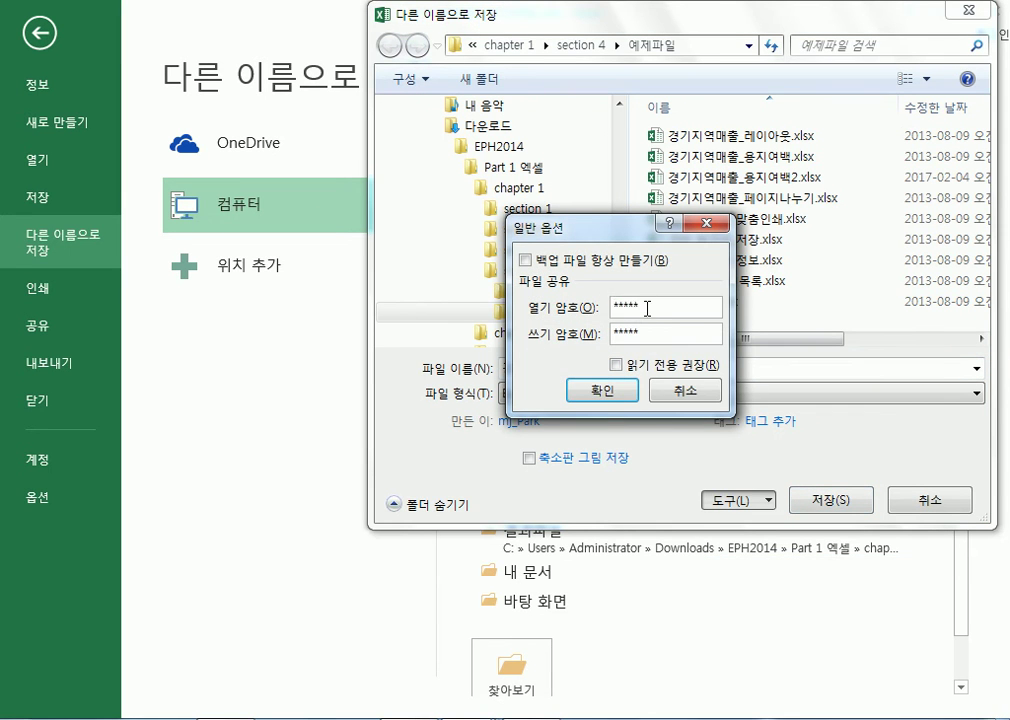
drag(645, 336, 593, 333)
key(Delete)
key(Delete)
click(584, 393)
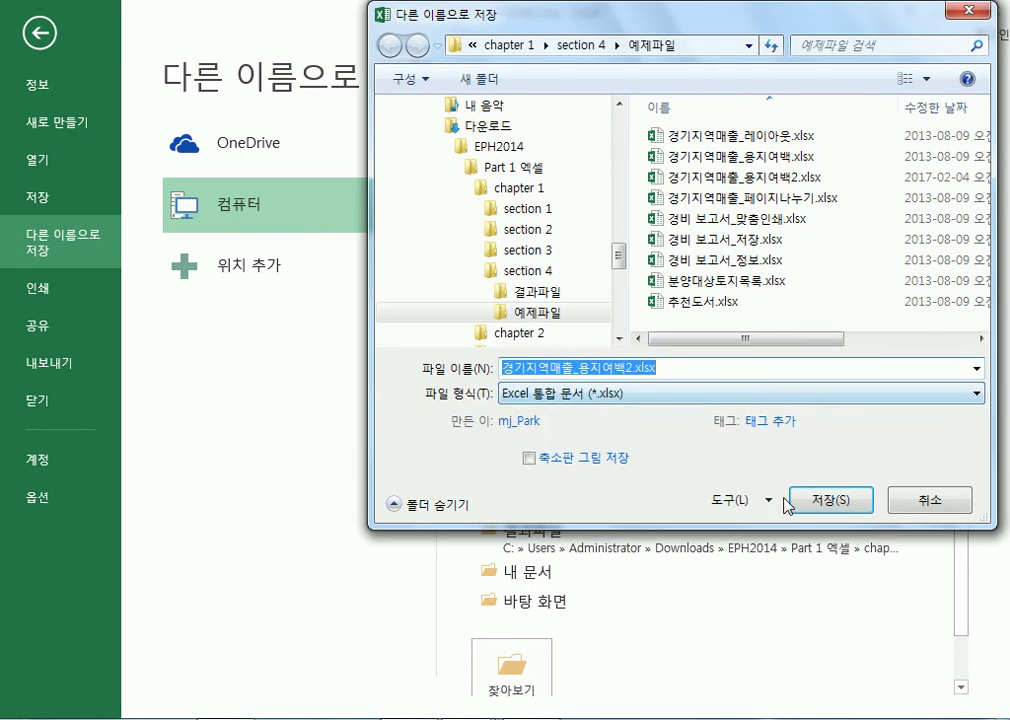
click(800, 501)
click(533, 376)
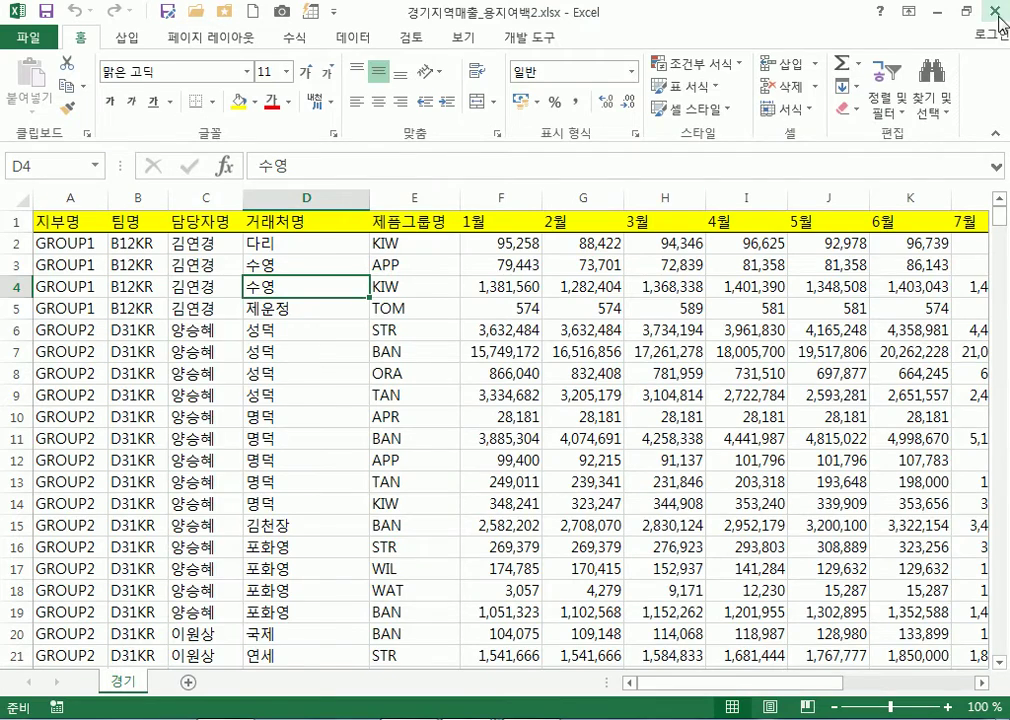
Close Excel and reopen 경기지역매출_용지여백2.xlsx from the 예제파일 folder to confirm no password is asked
click(997, 12)
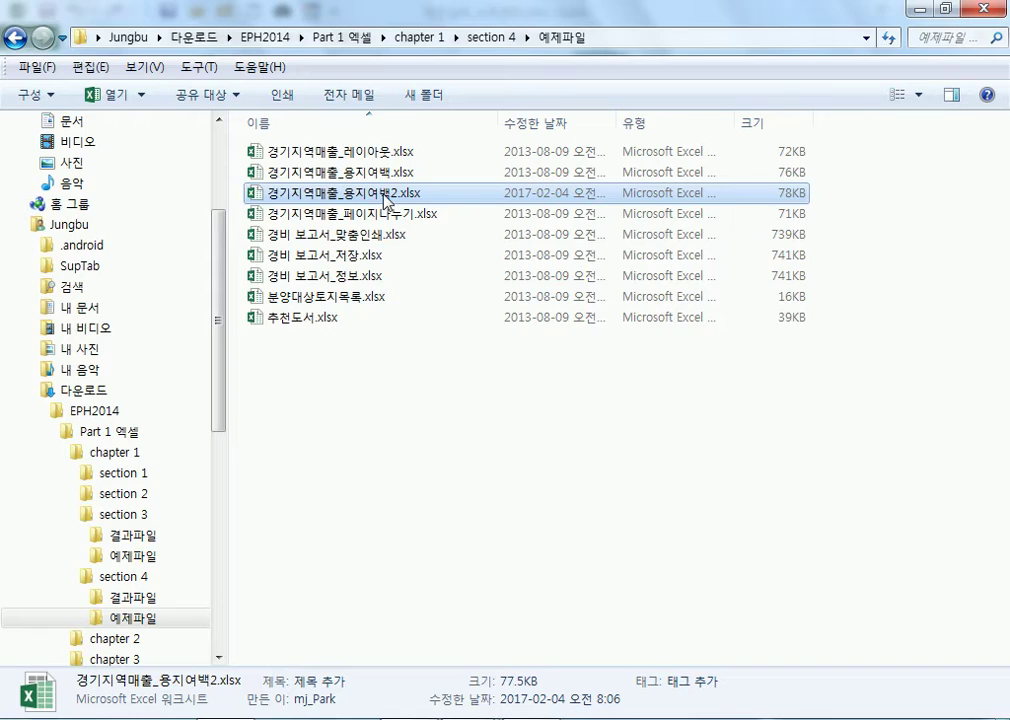
double_click(384, 197)
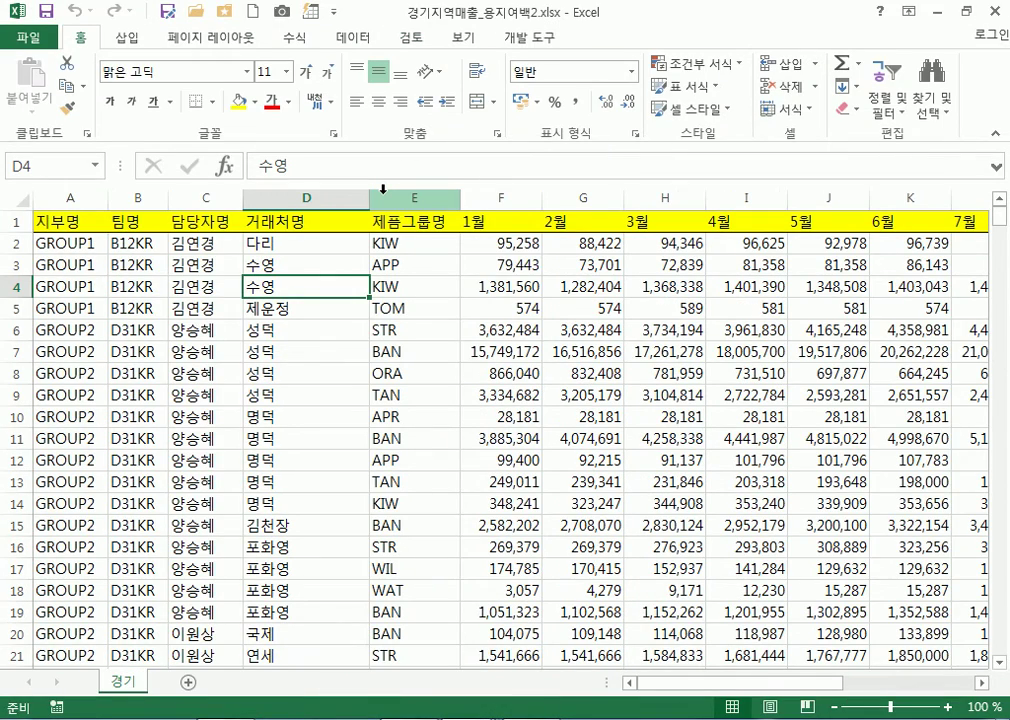
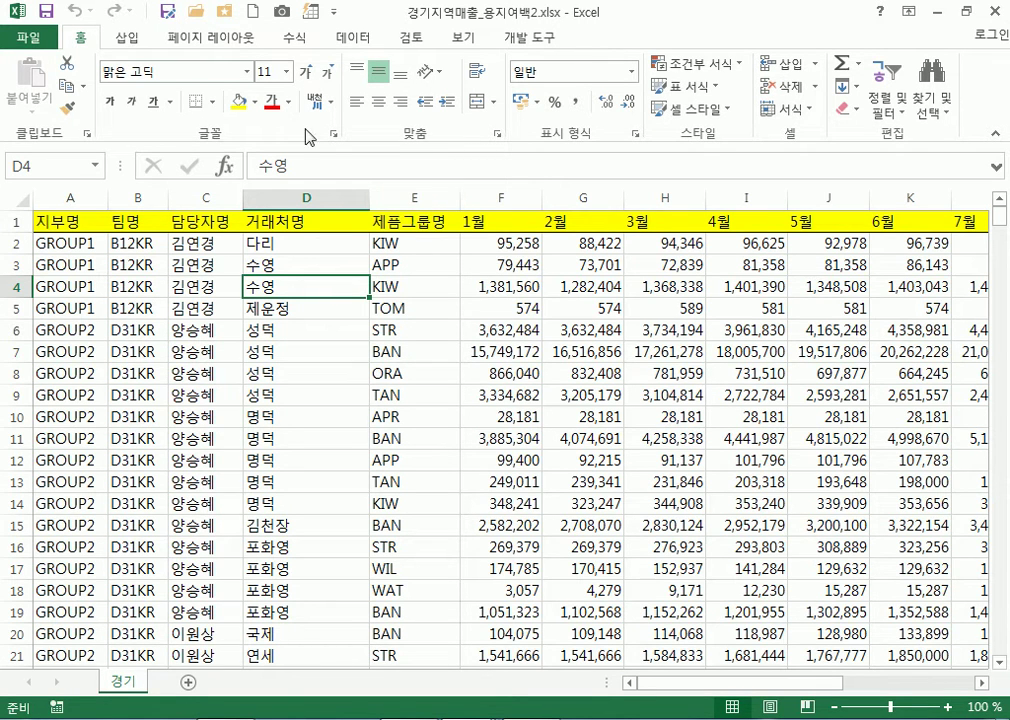
Review the workbook's Info page and author properties, cancelling an added author
click(27, 44)
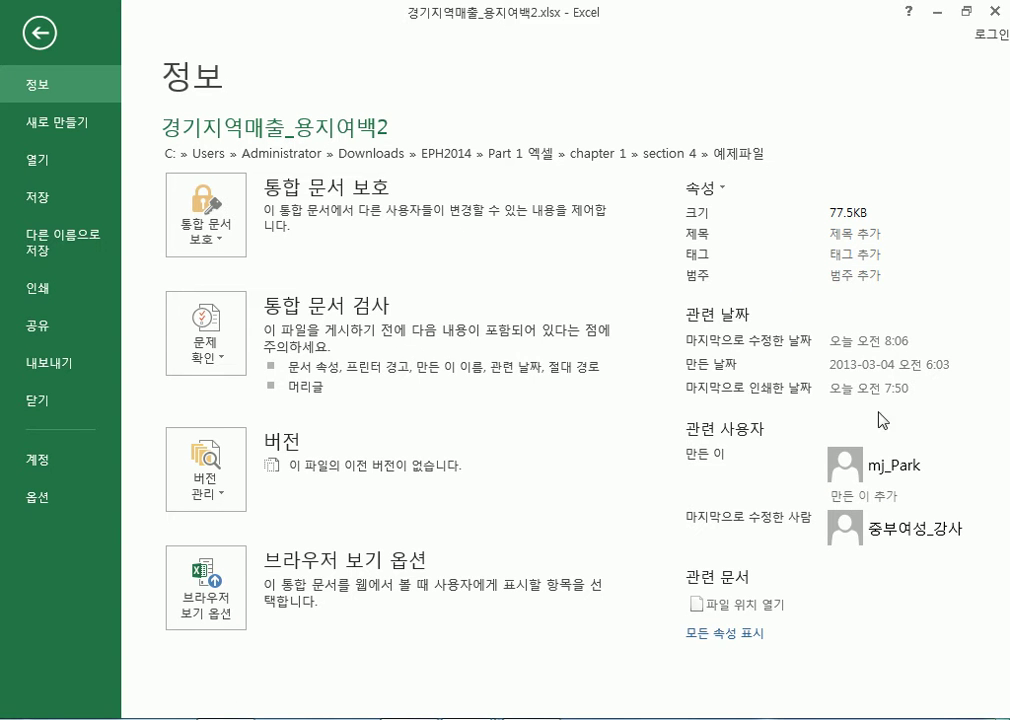
mouse_move(875, 480)
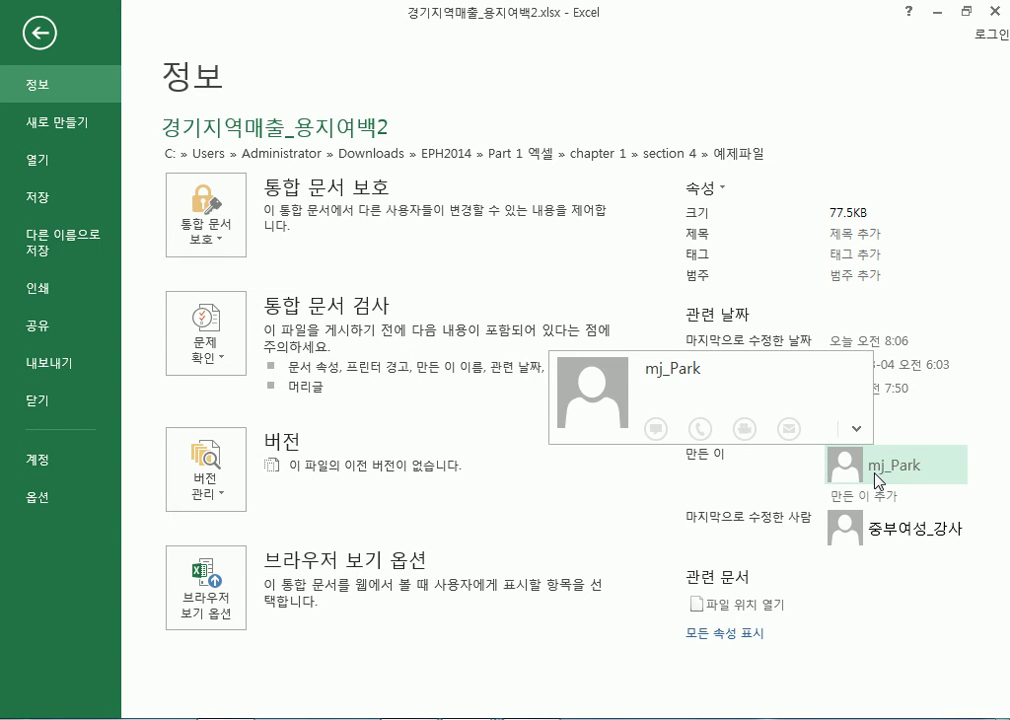
click(40, 36)
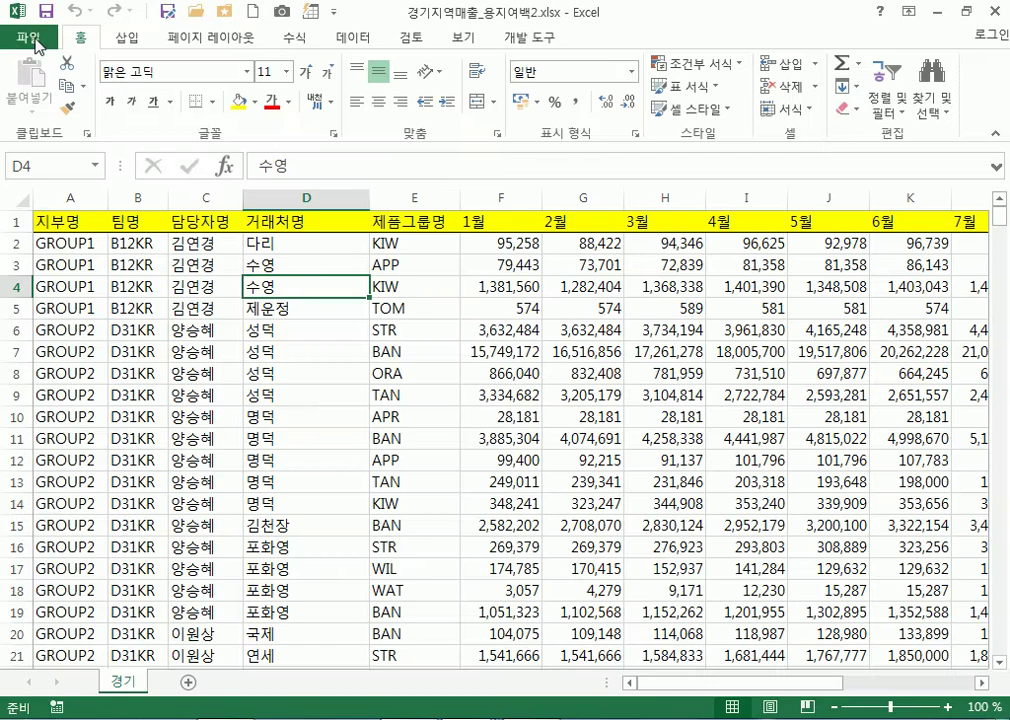
click(28, 38)
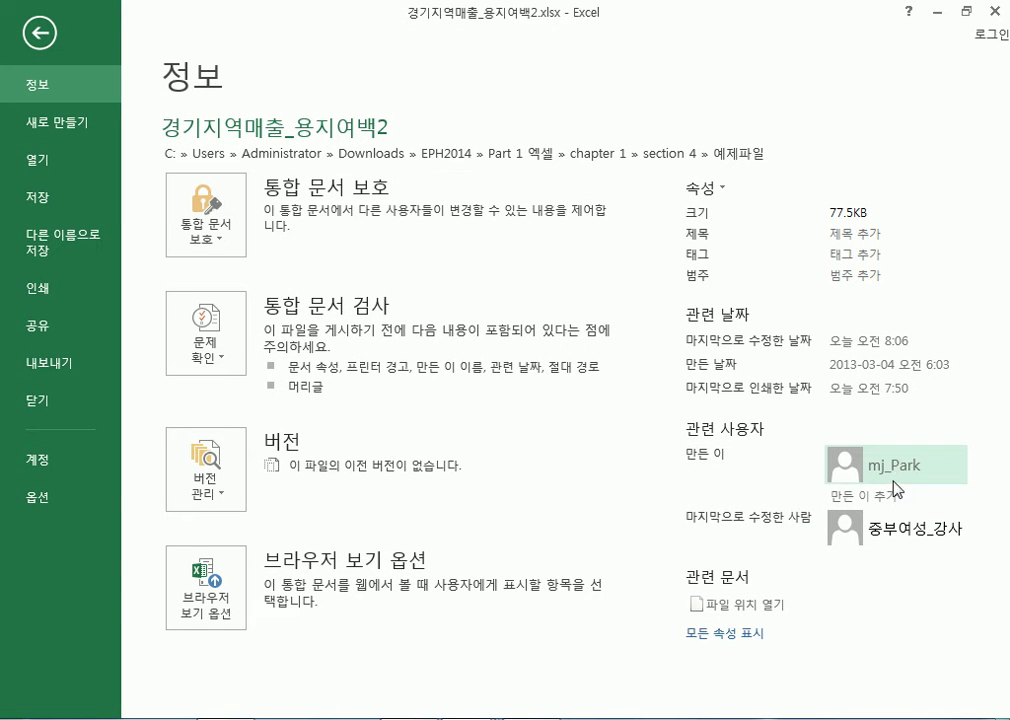
mouse_move(902, 483)
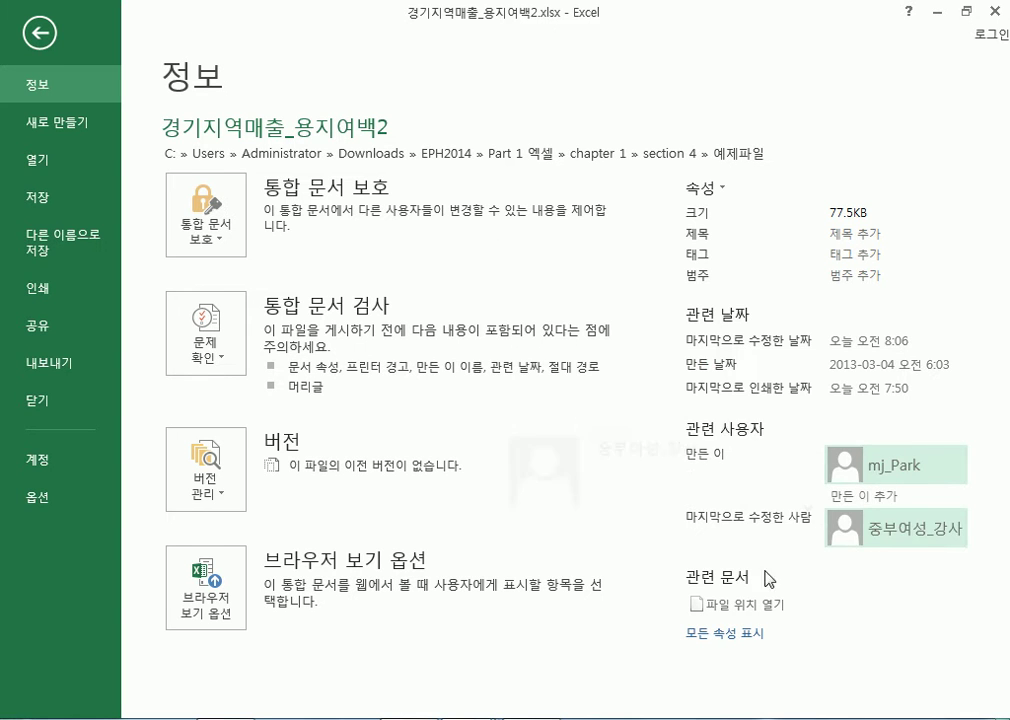
click(895, 496)
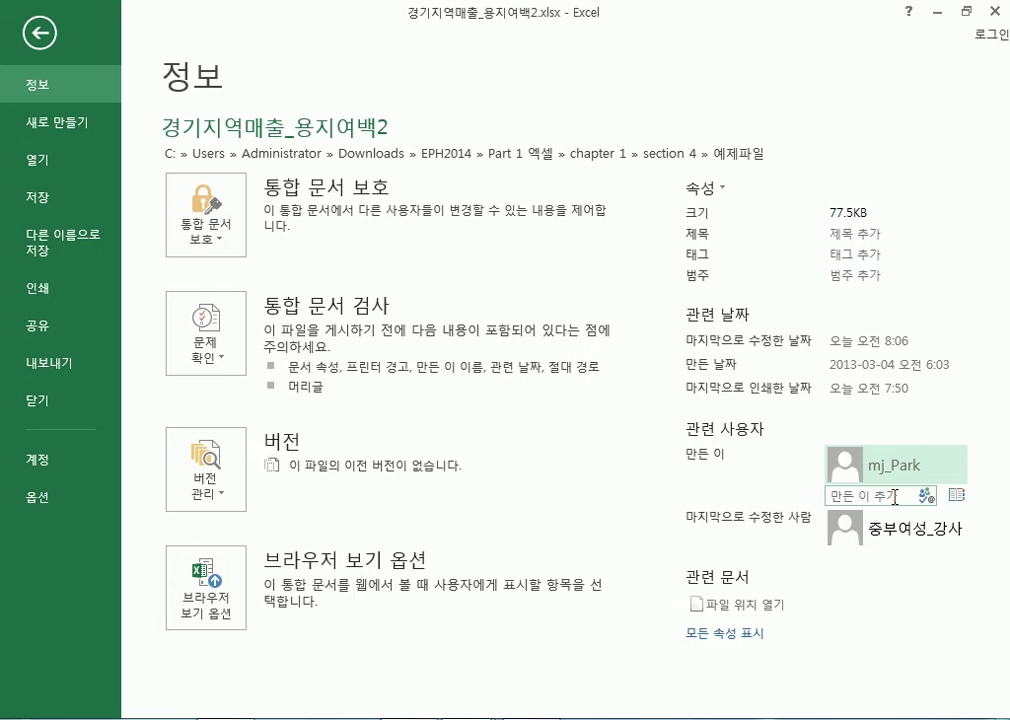
key(Escape)
Open and close the workbook's containing folder, then bring up the Office sign-in prompt
mouse_move(900, 528)
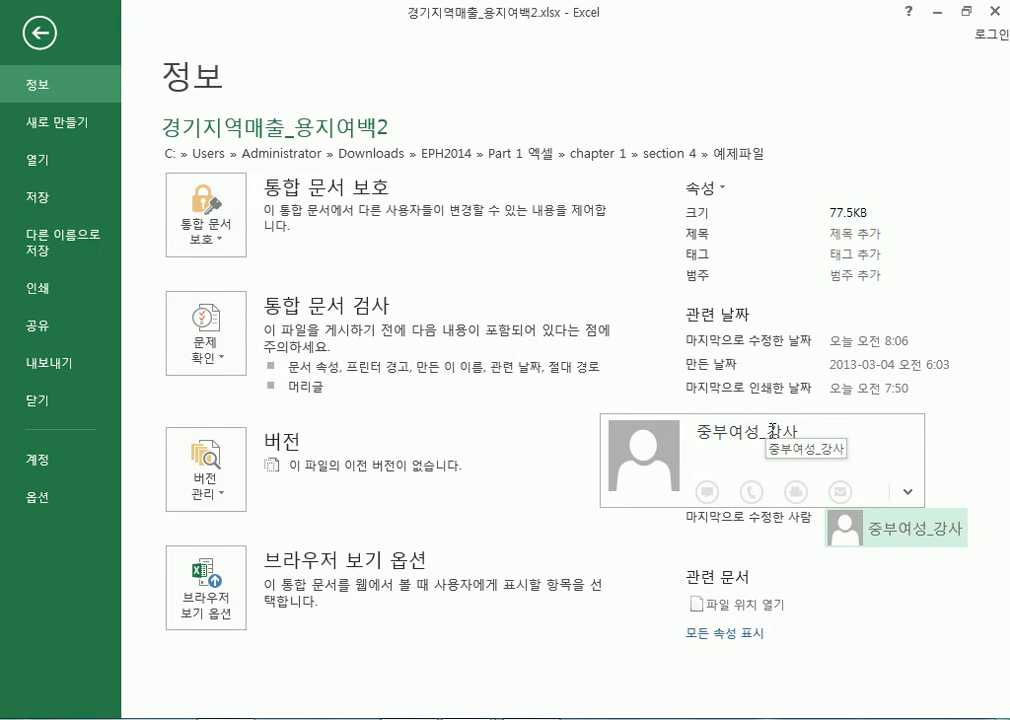
click(897, 606)
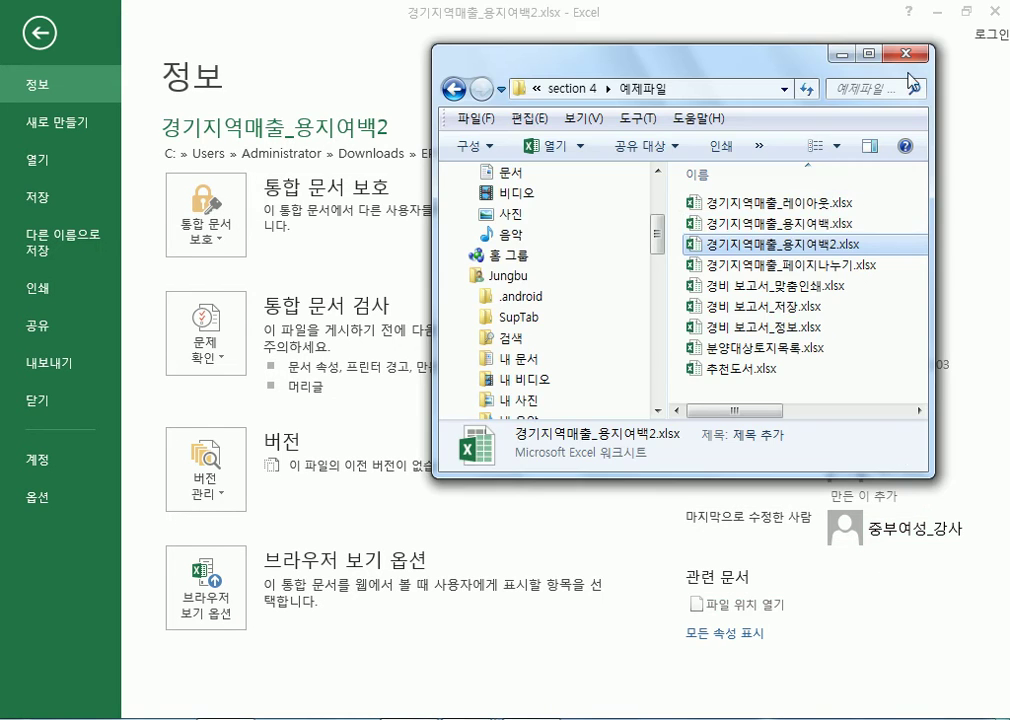
click(913, 54)
mouse_move(884, 470)
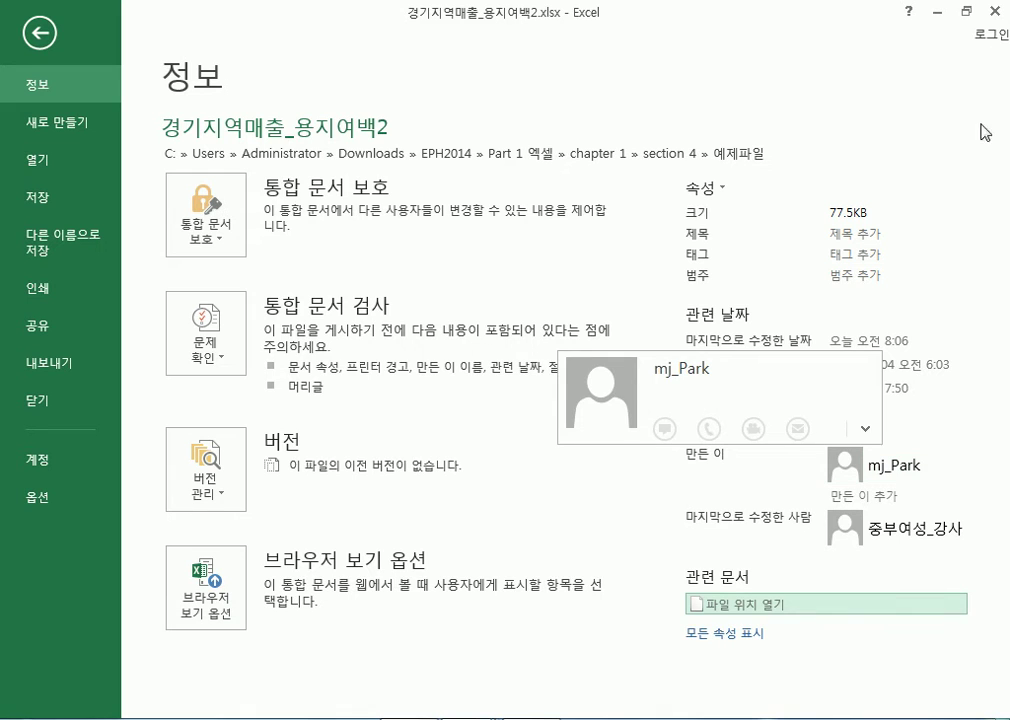
click(990, 34)
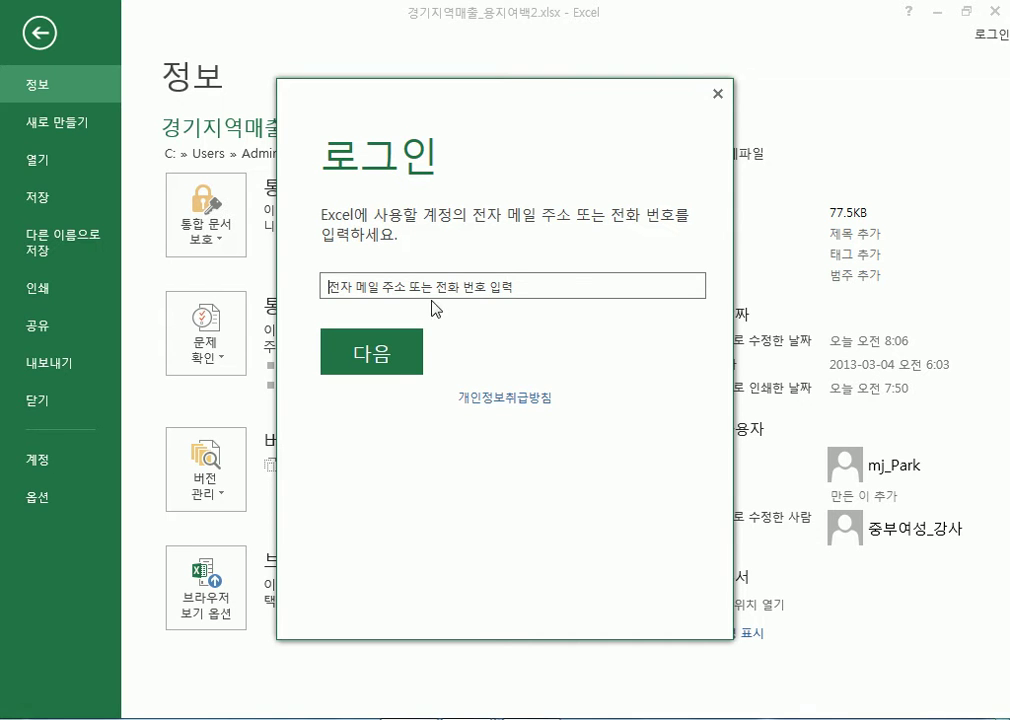
Dismiss the sign-in prompt without signing in and view the last editor's contact card
click(432, 290)
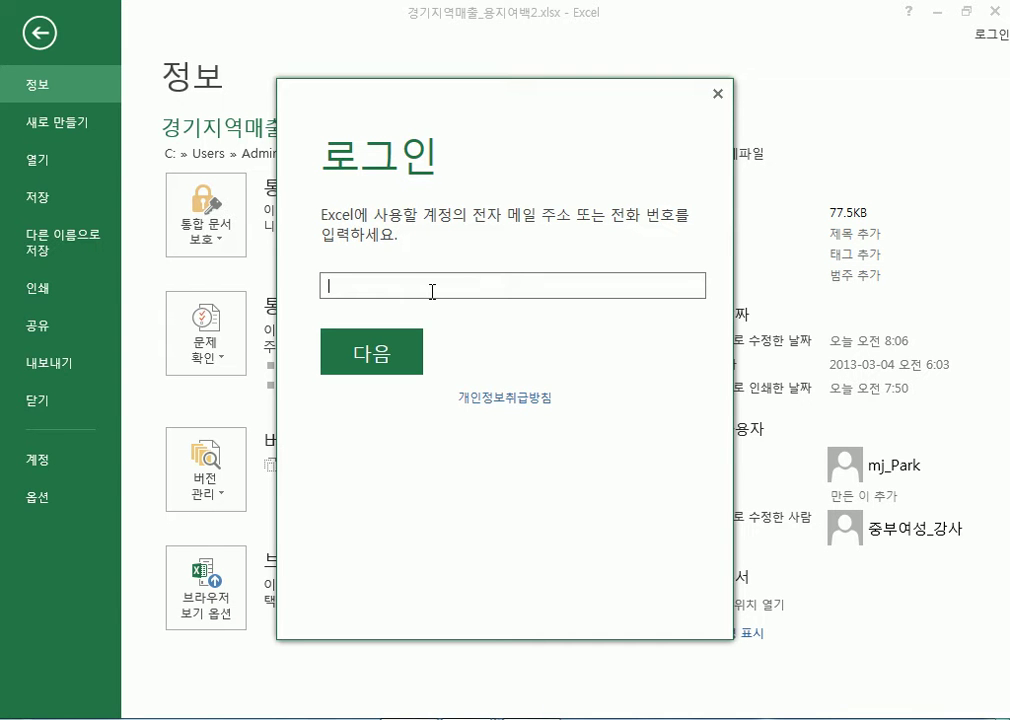
click(717, 94)
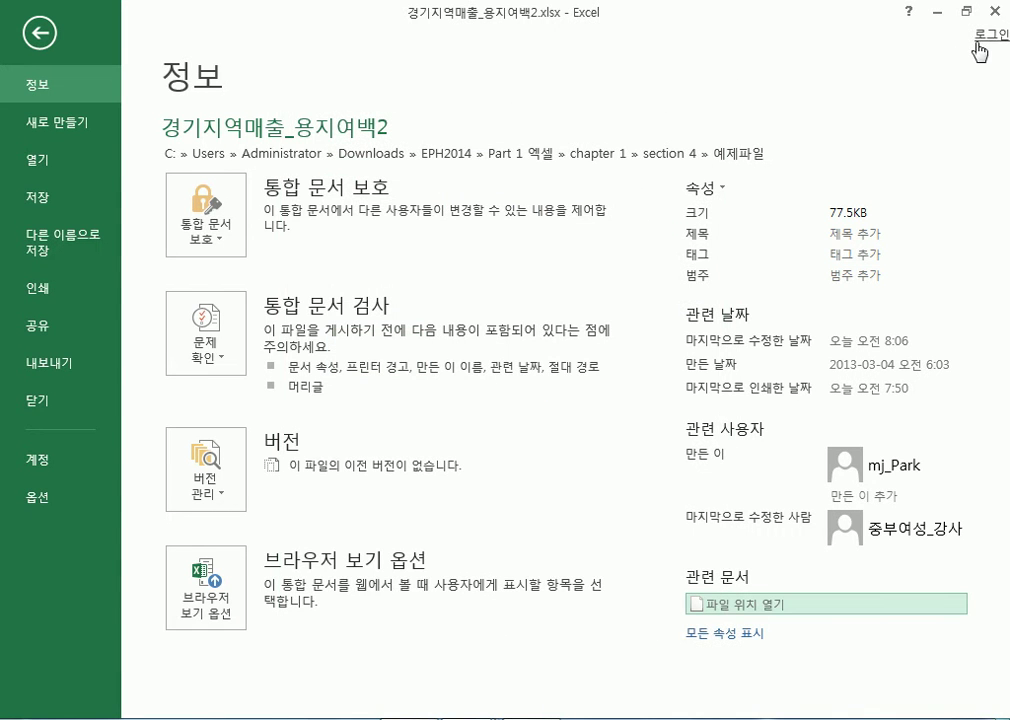
mouse_move(537, 392)
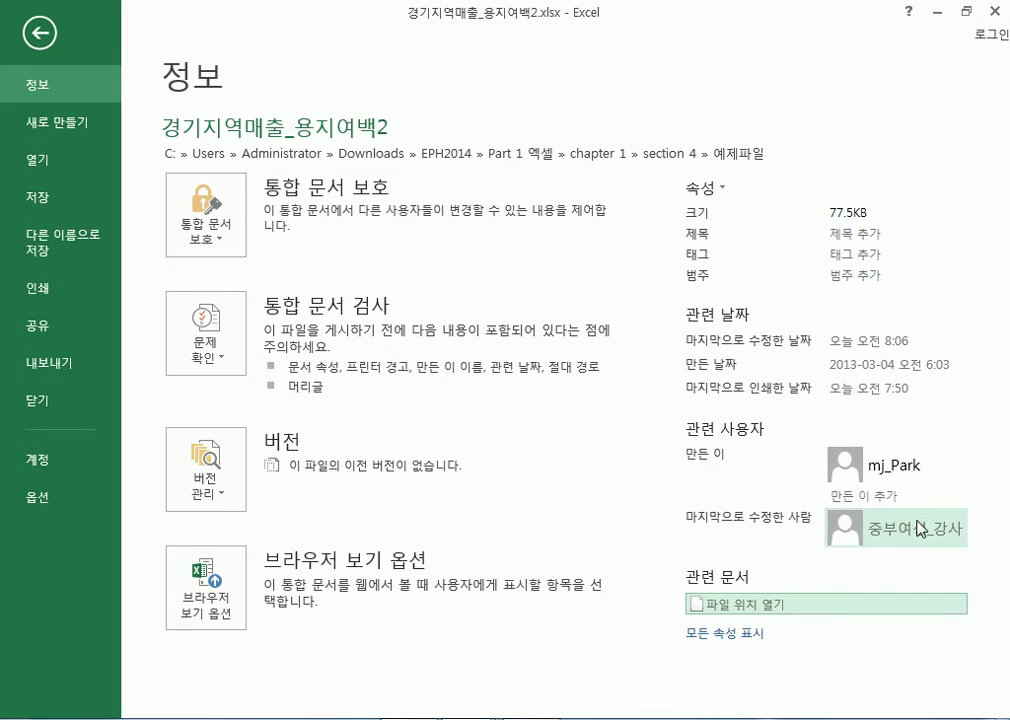
mouse_move(918, 528)
click(900, 490)
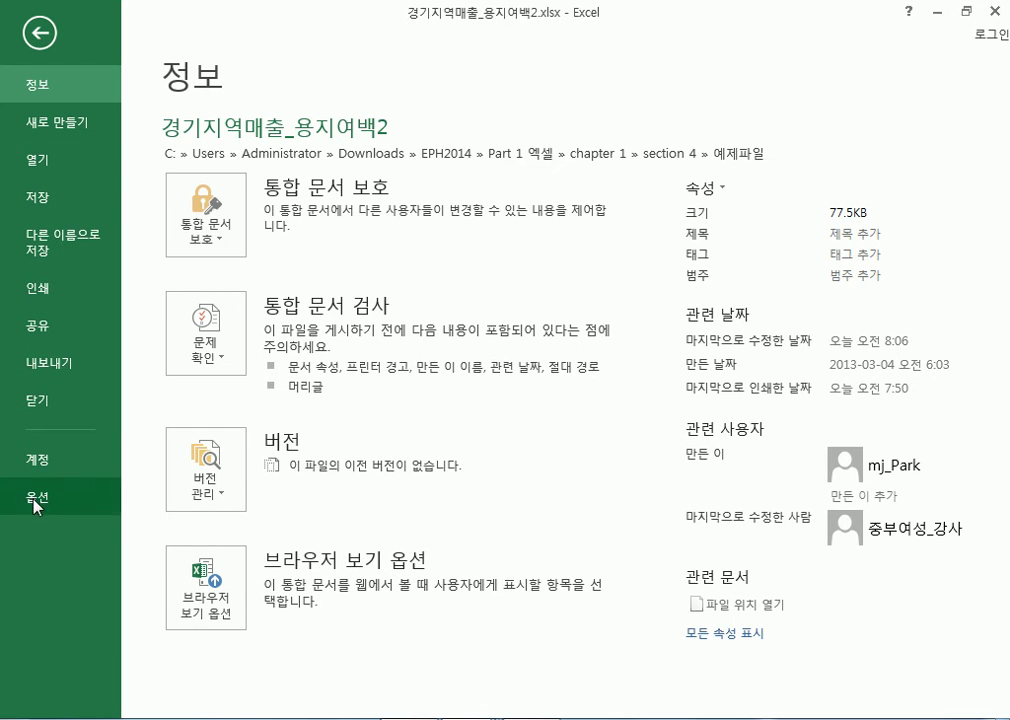
Visit the Account page, cancel its sign-in prompt, and open Excel Options
click(38, 467)
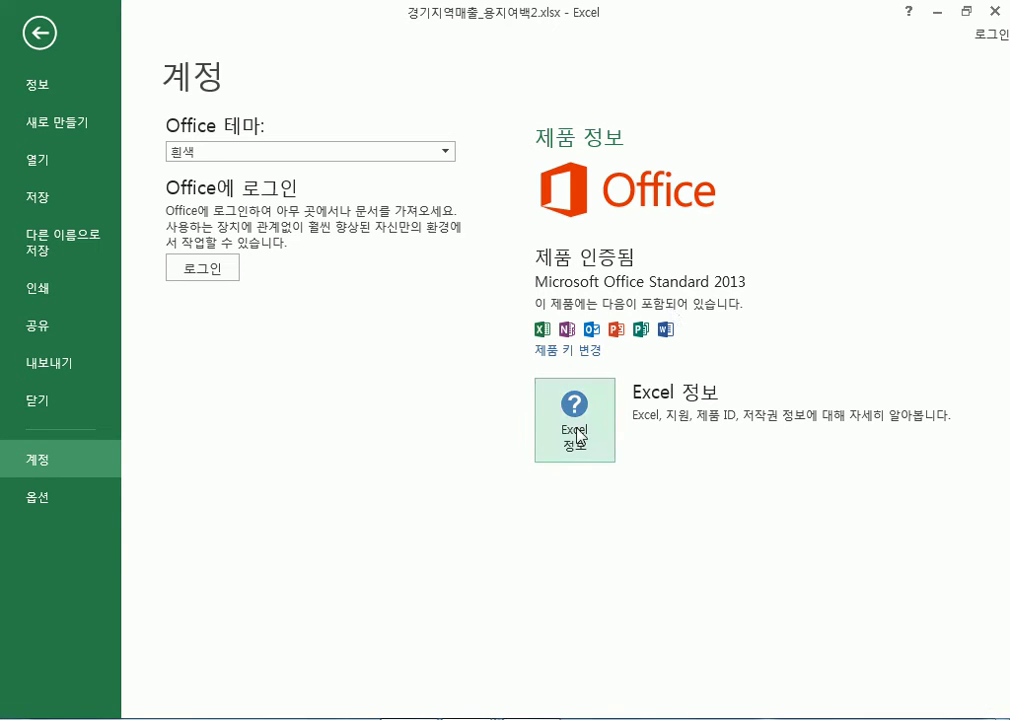
click(228, 270)
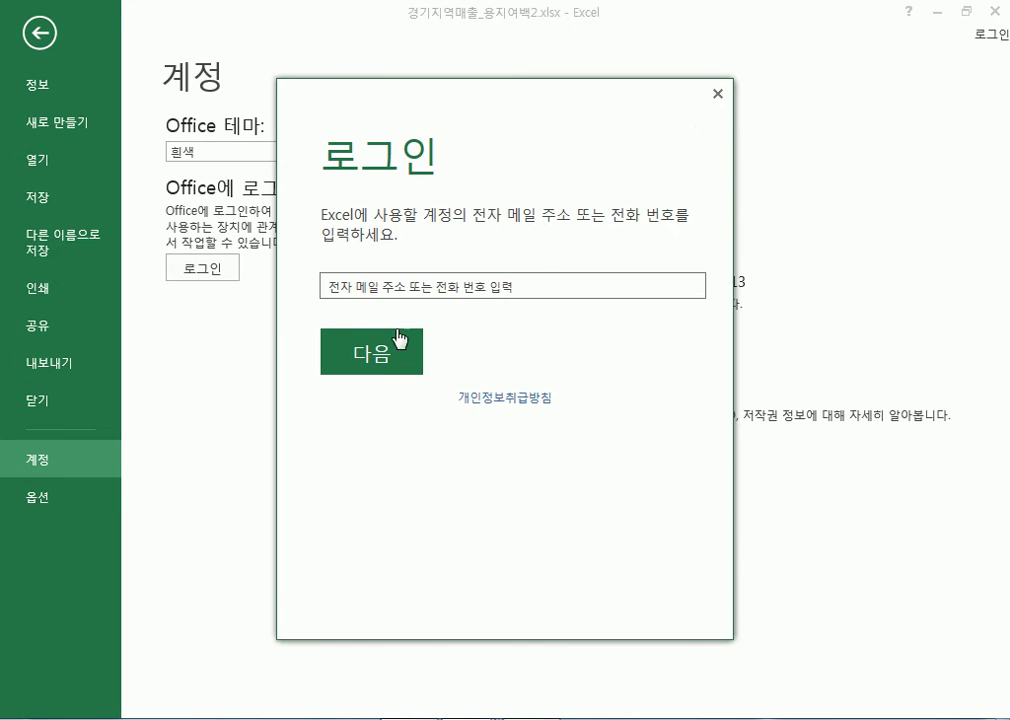
click(717, 95)
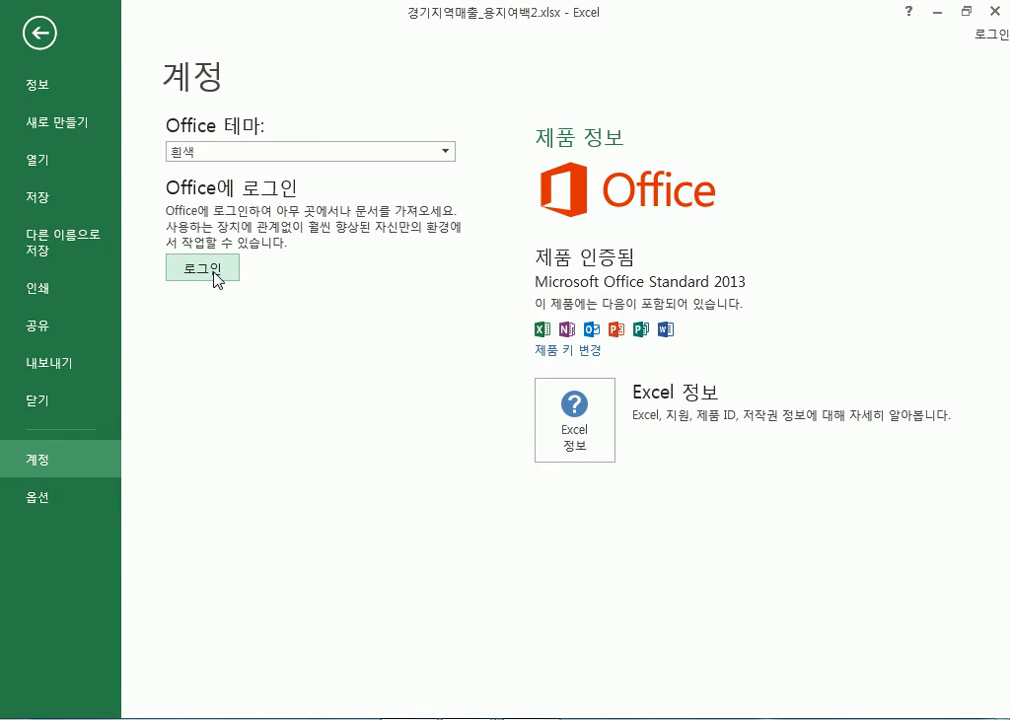
click(40, 498)
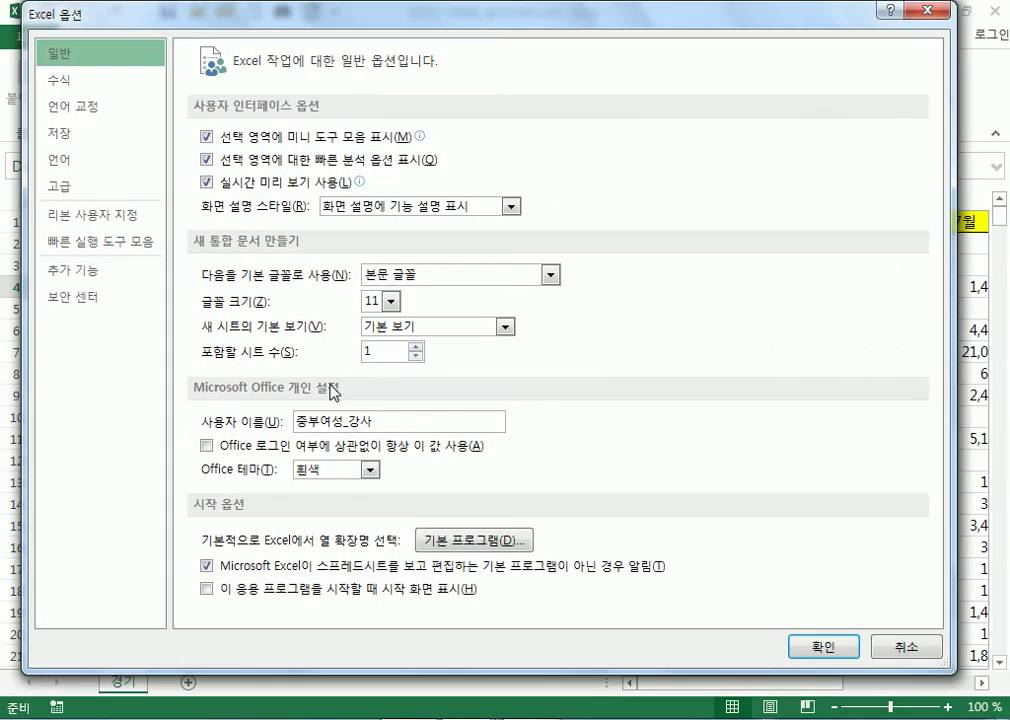
Reopen Excel Options, select the 사용자 이름 value on the General page, then cancel unchanged
click(890, 652)
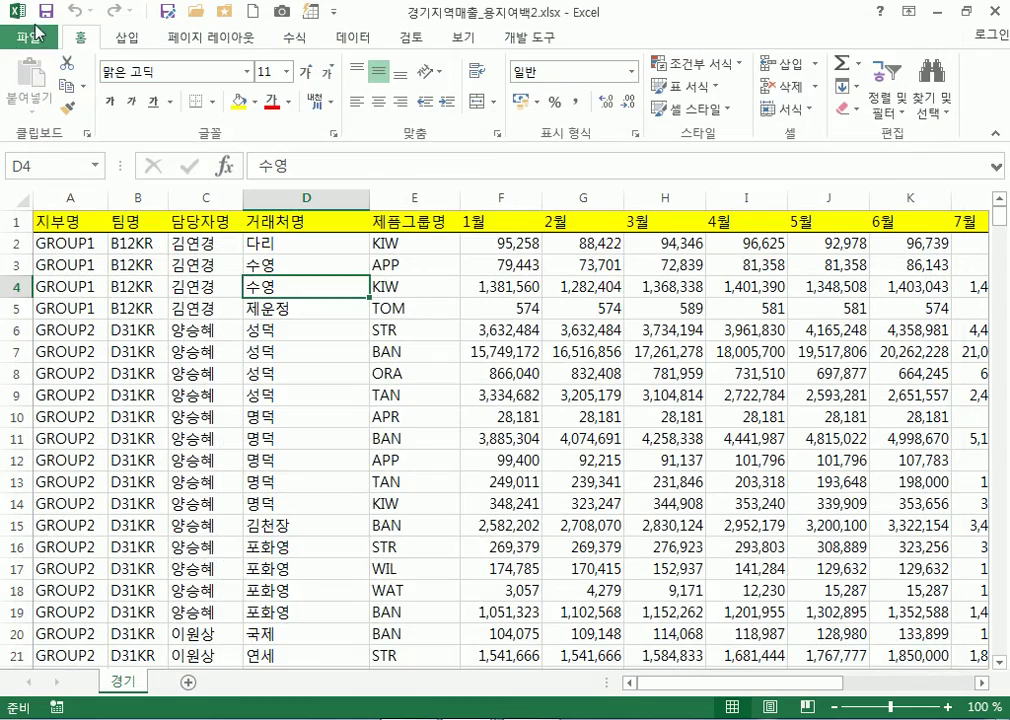
click(14, 38)
click(35, 500)
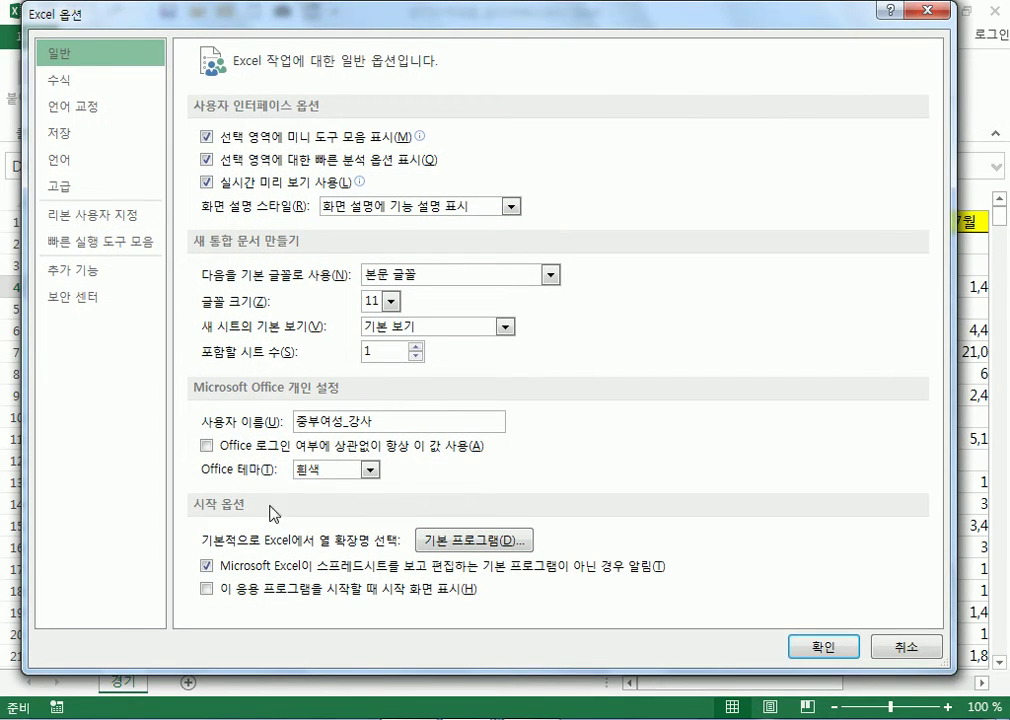
click(395, 421)
drag(395, 421, 268, 421)
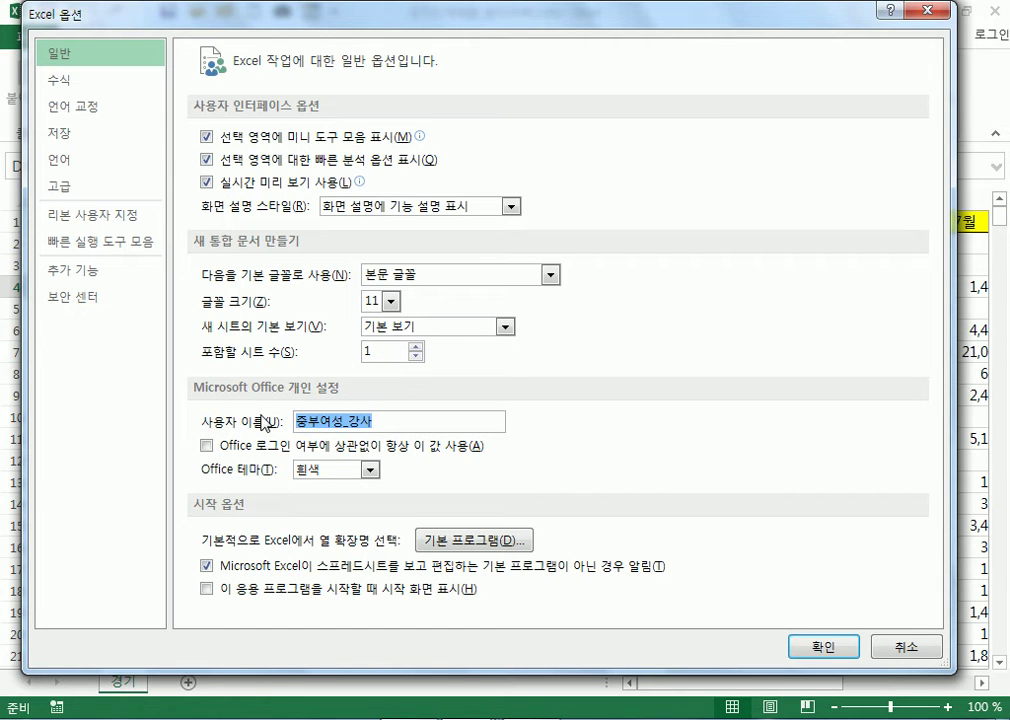
click(403, 419)
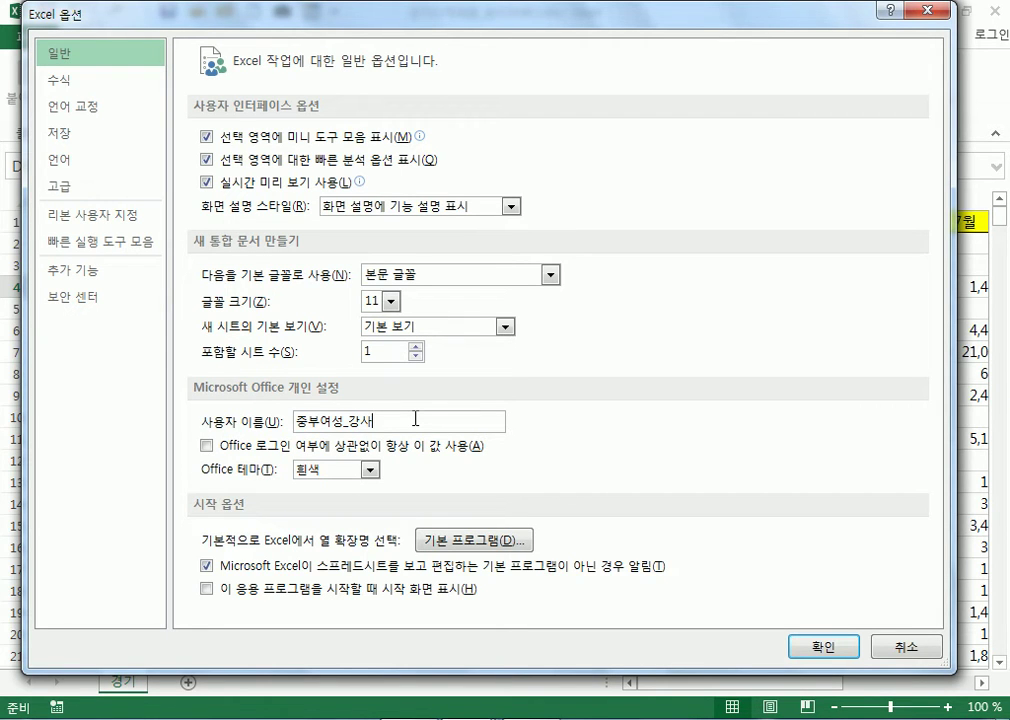
drag(415, 419, 295, 420)
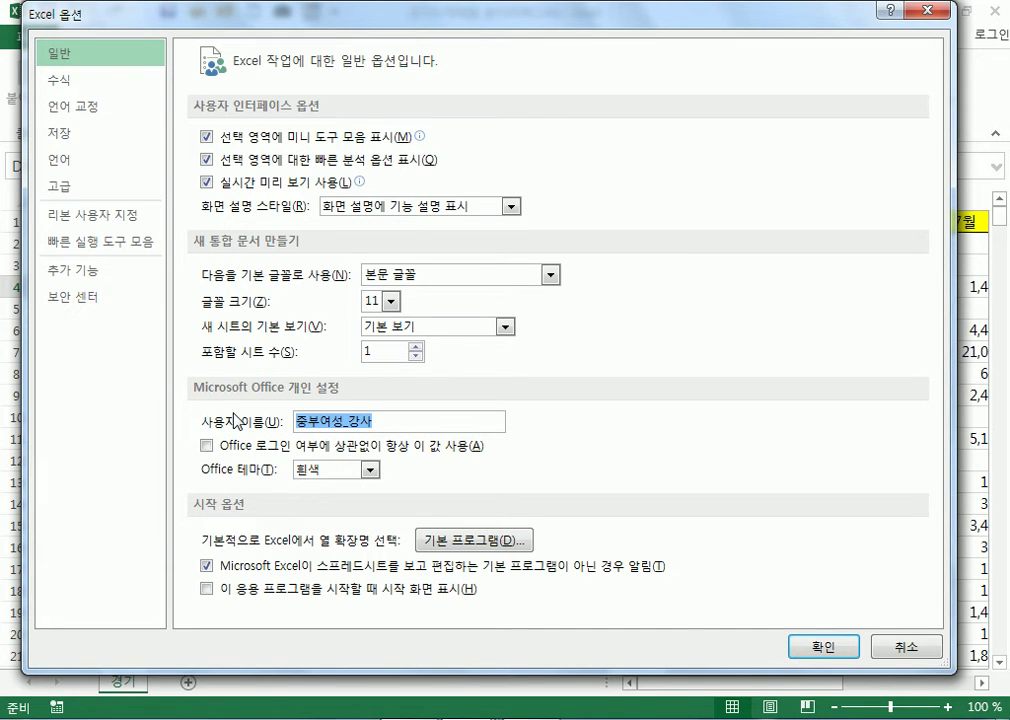
click(913, 652)
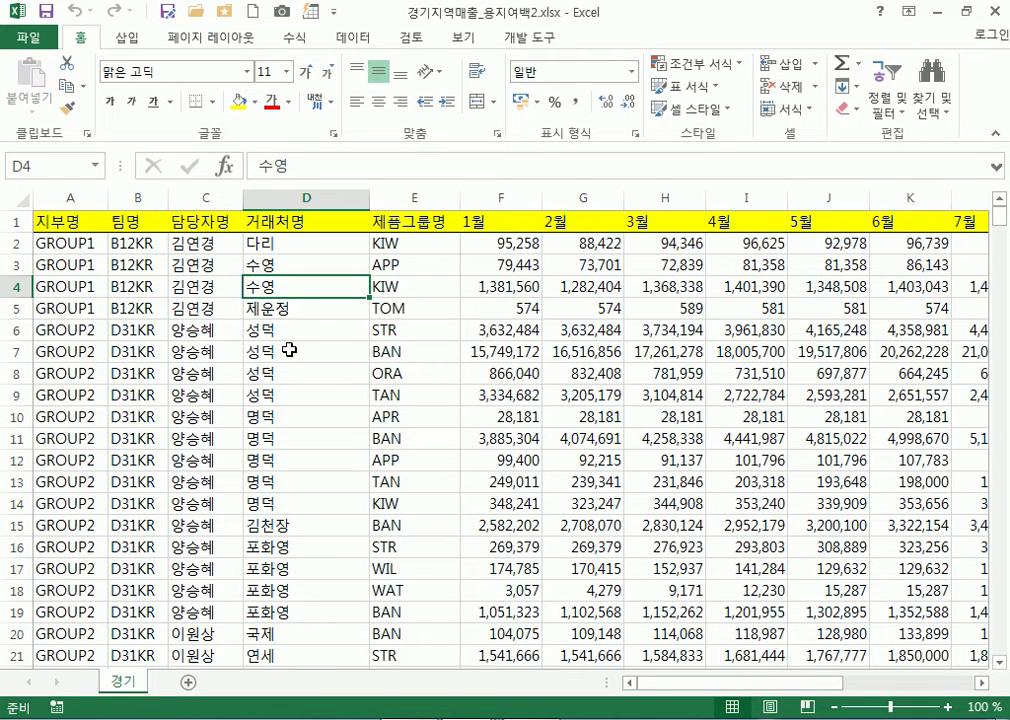
Select D6 and browse for a workbook on this computer from File > Open
click(322, 335)
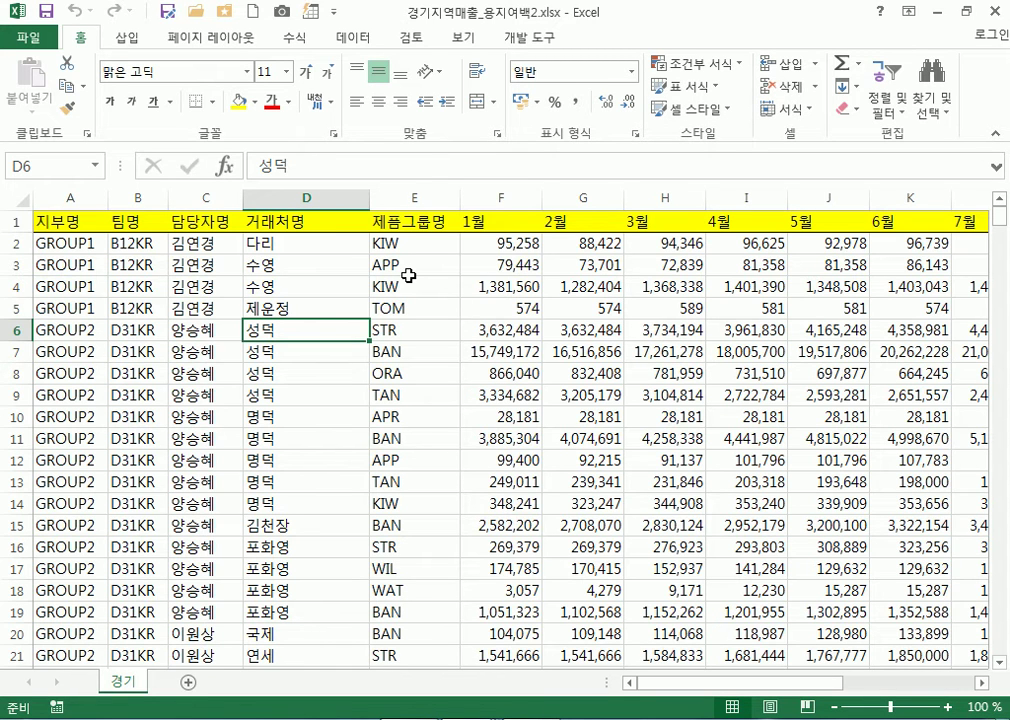
click(30, 40)
click(70, 159)
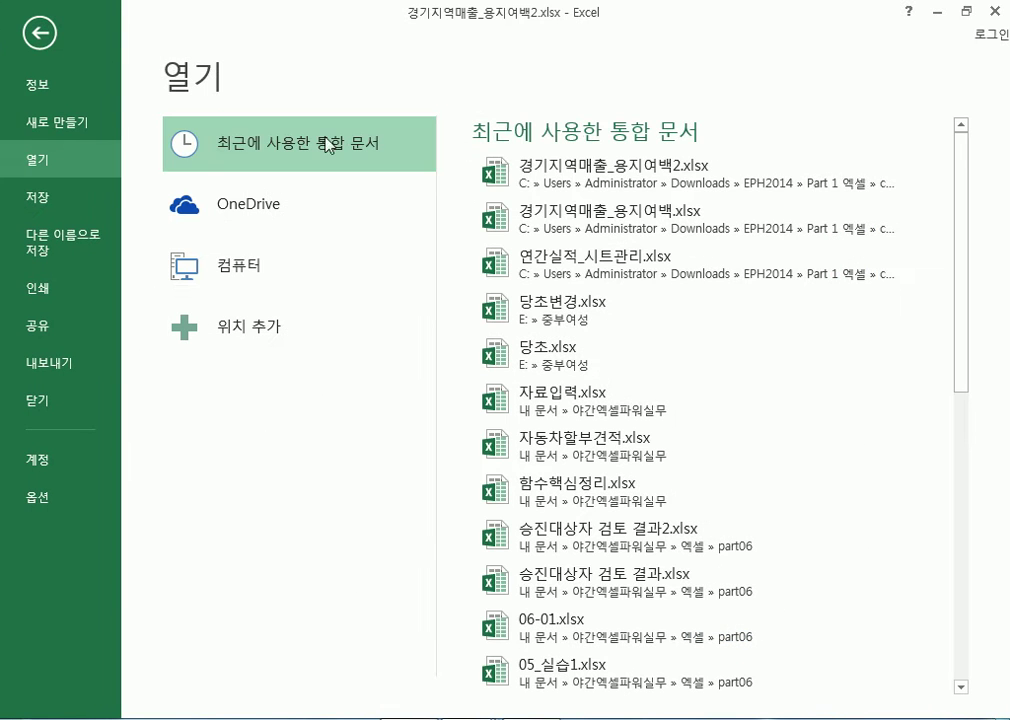
click(250, 272)
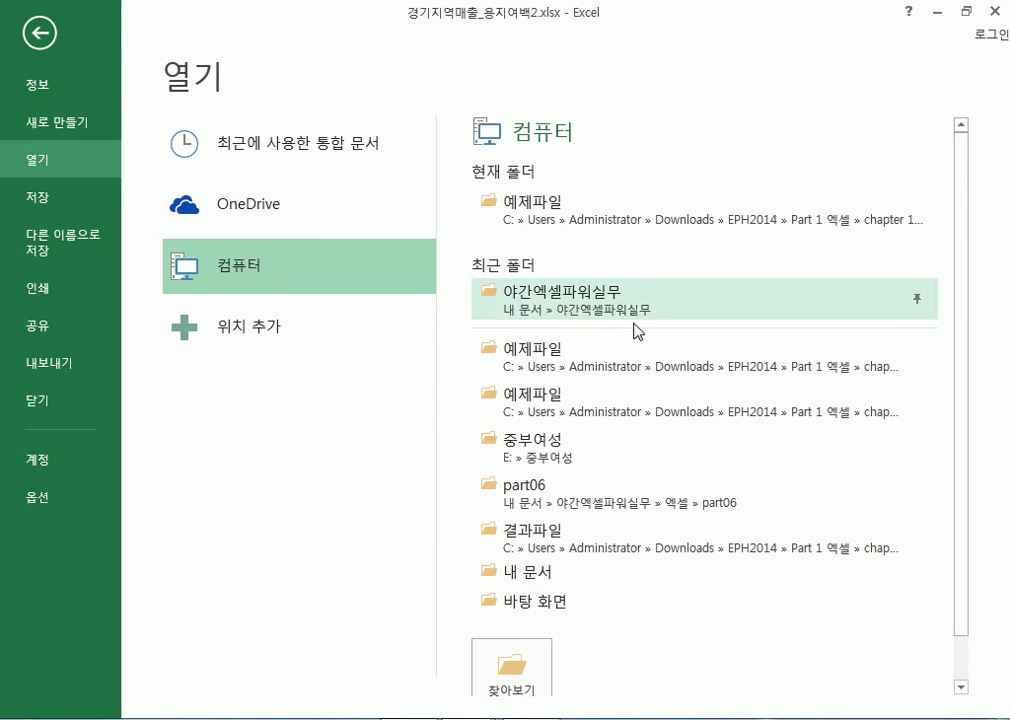
click(525, 660)
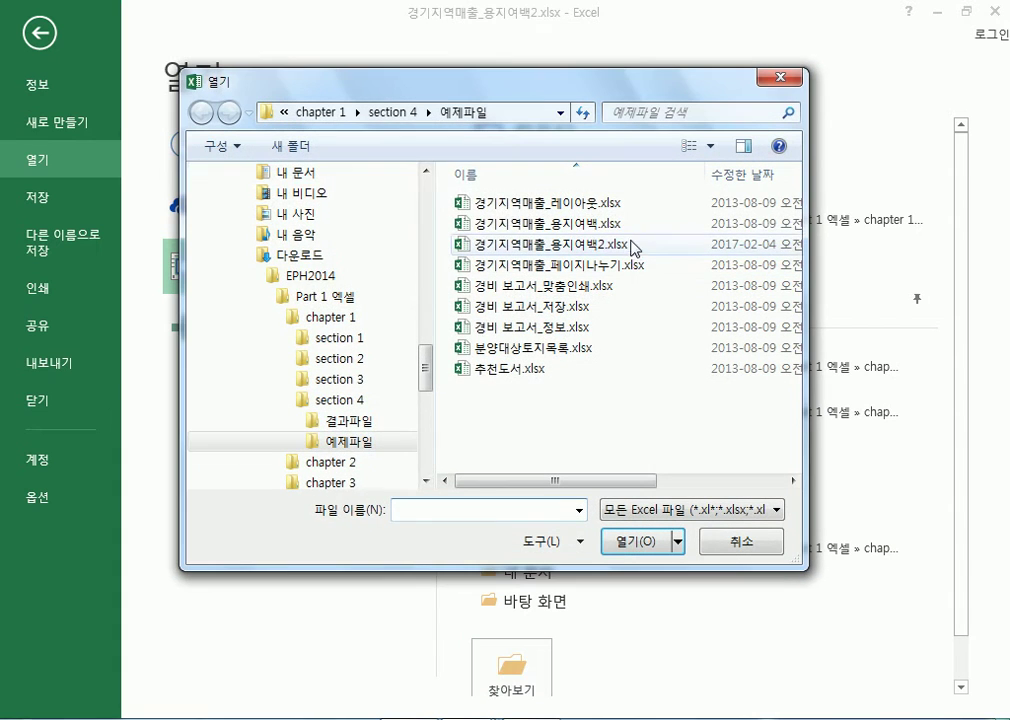
Navigate to chapter 2 > section 1 > 예제파일 and open 팀별KPI보고서_셀서식.xlsx
click(278, 317)
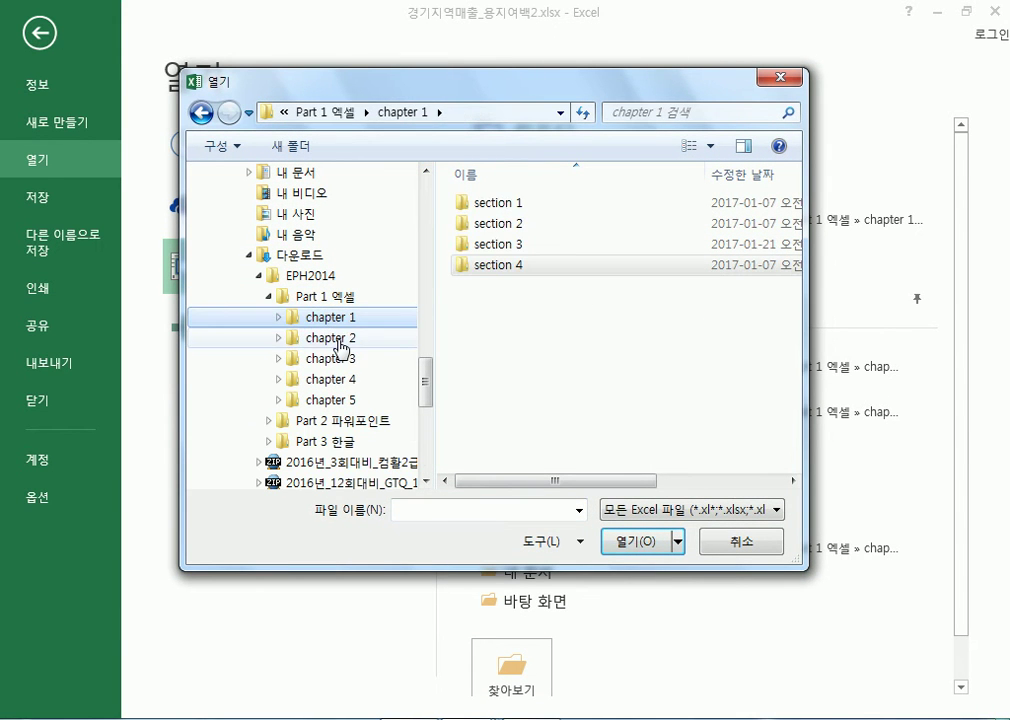
click(330, 339)
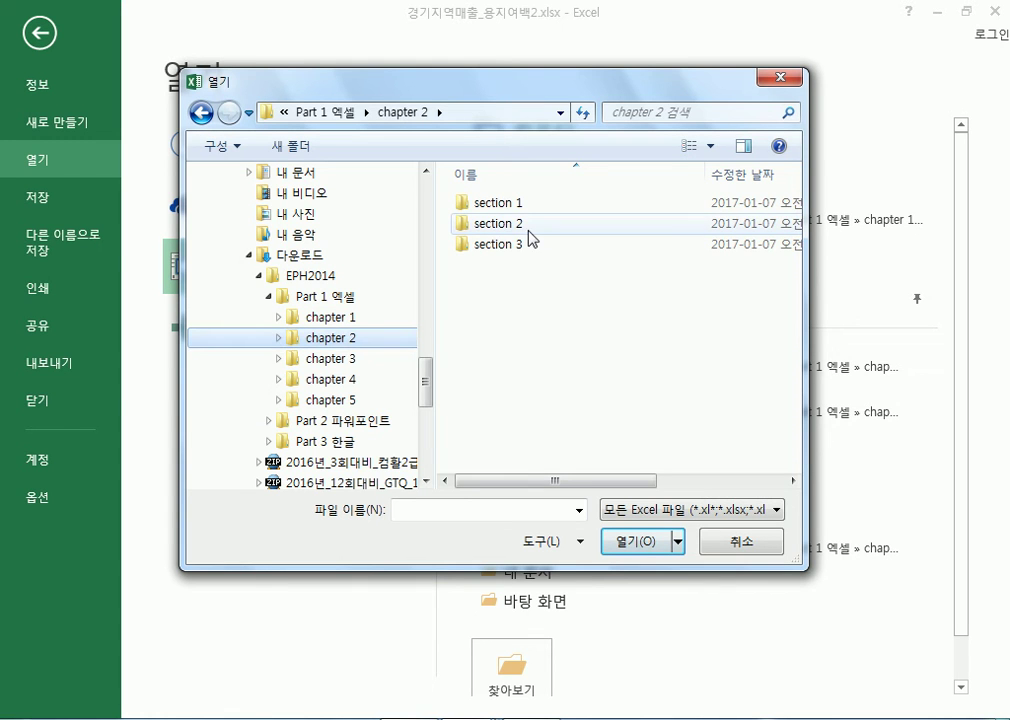
double_click(510, 205)
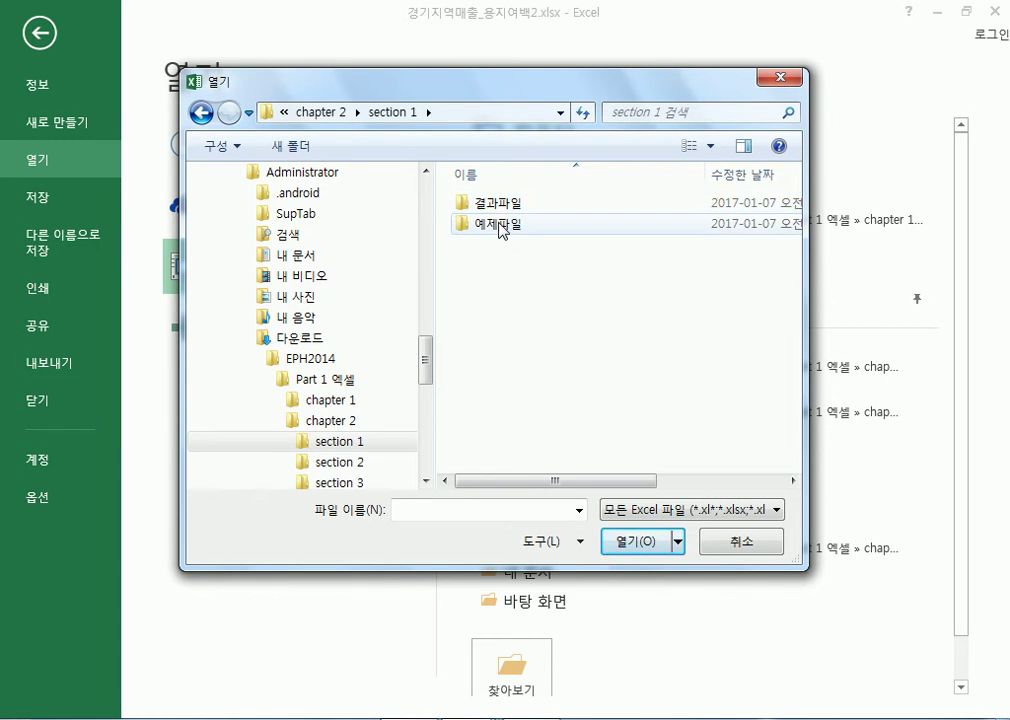
double_click(500, 226)
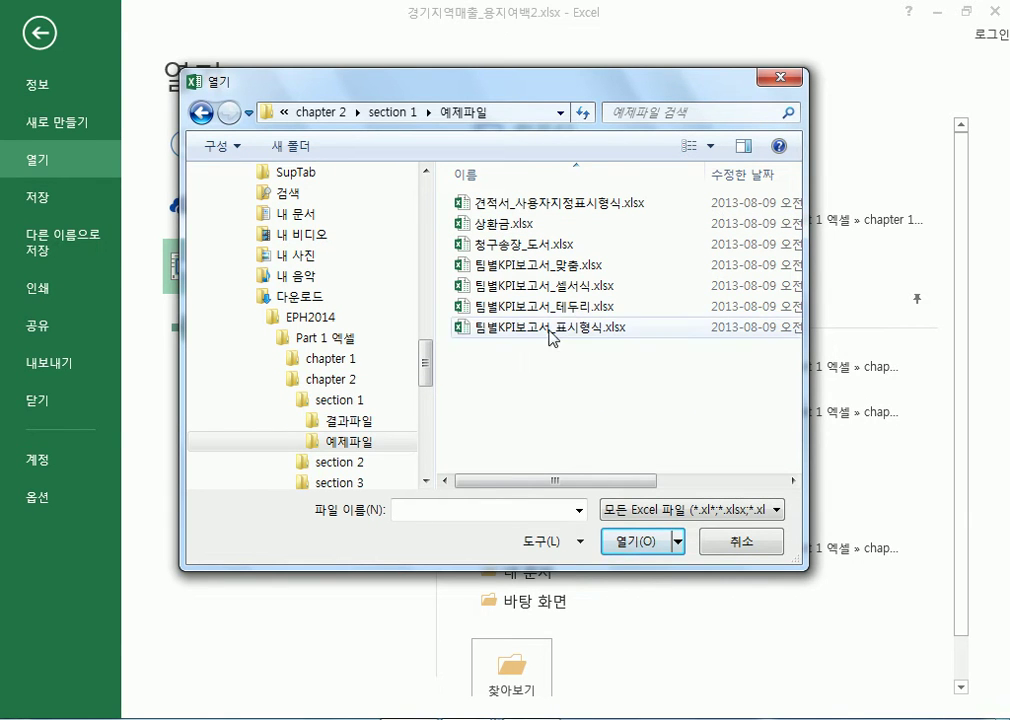
click(578, 291)
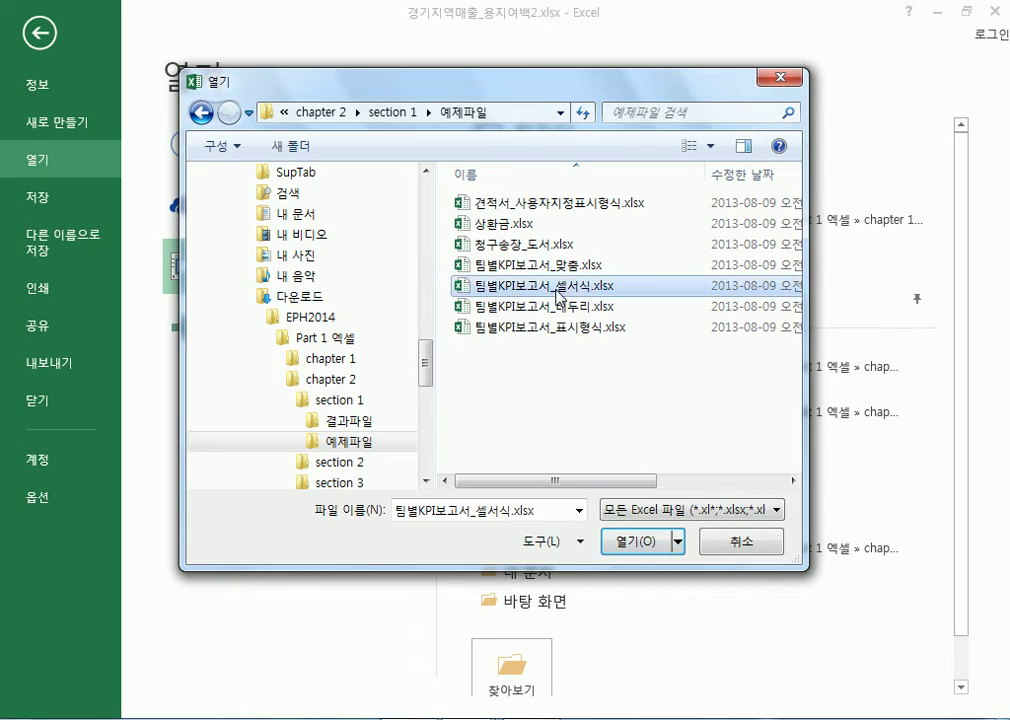
double_click(594, 292)
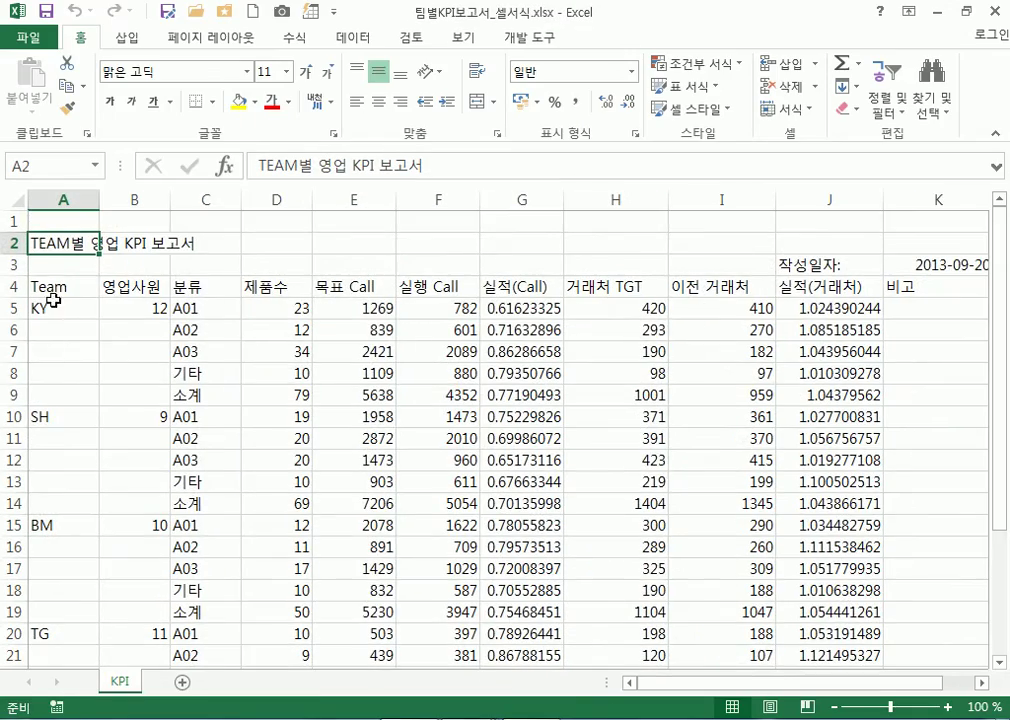
Scroll through the unformatted KPI report, then open a File Explorer window with Win+E
scroll(173, 502, down, 4)
scroll(173, 502, up, 4)
scroll(173, 502, down, 4)
scroll(173, 502, up, 4)
scroll(170, 514, down, 5)
scroll(170, 514, up, 4)
scroll(170, 528, up, 1)
scroll(173, 527, down, 3)
scroll(173, 527, up, 3)
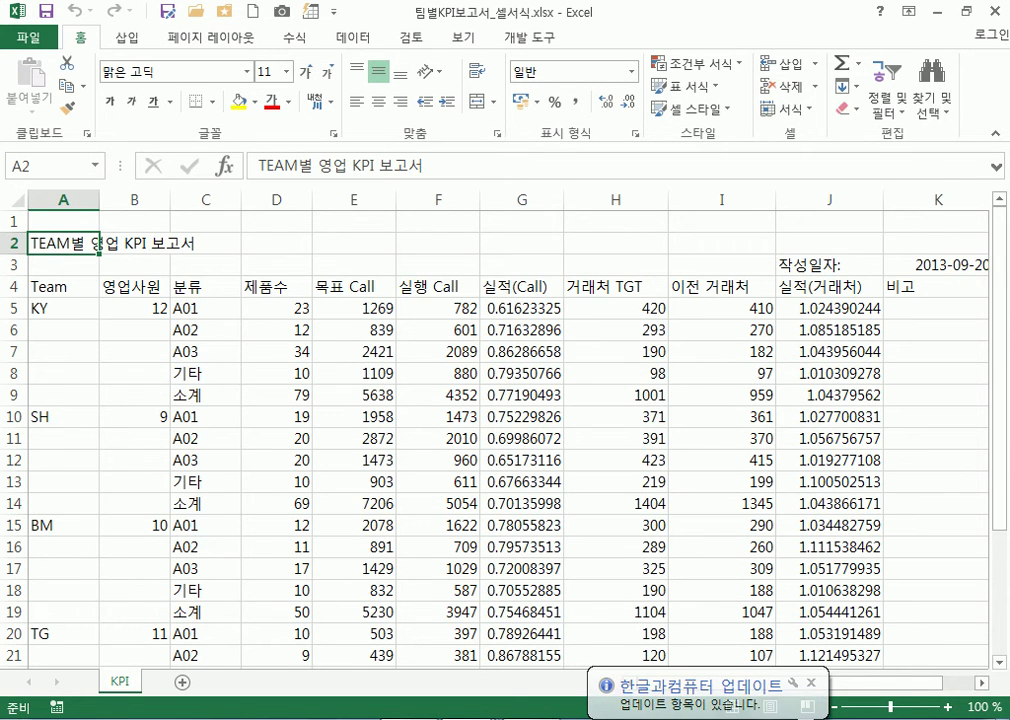
key(super+e)
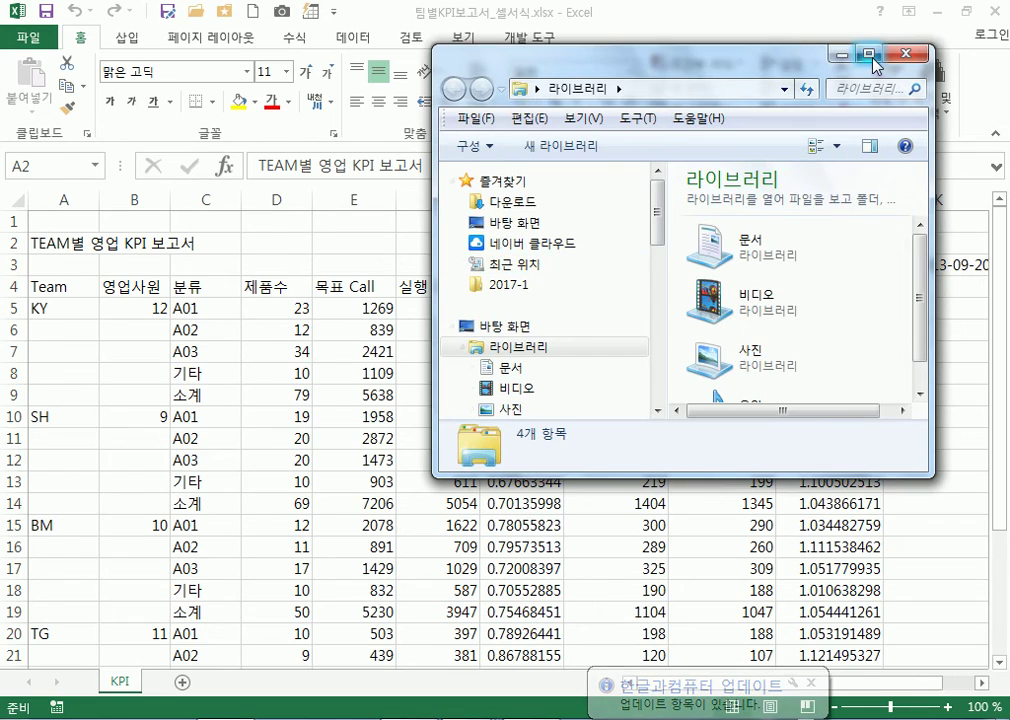
Maximize Explorer and open 팀별KPI보고서_셀서식.xlsx from Downloads > EPH2014 > ... > section 1 > 예제파일
click(879, 63)
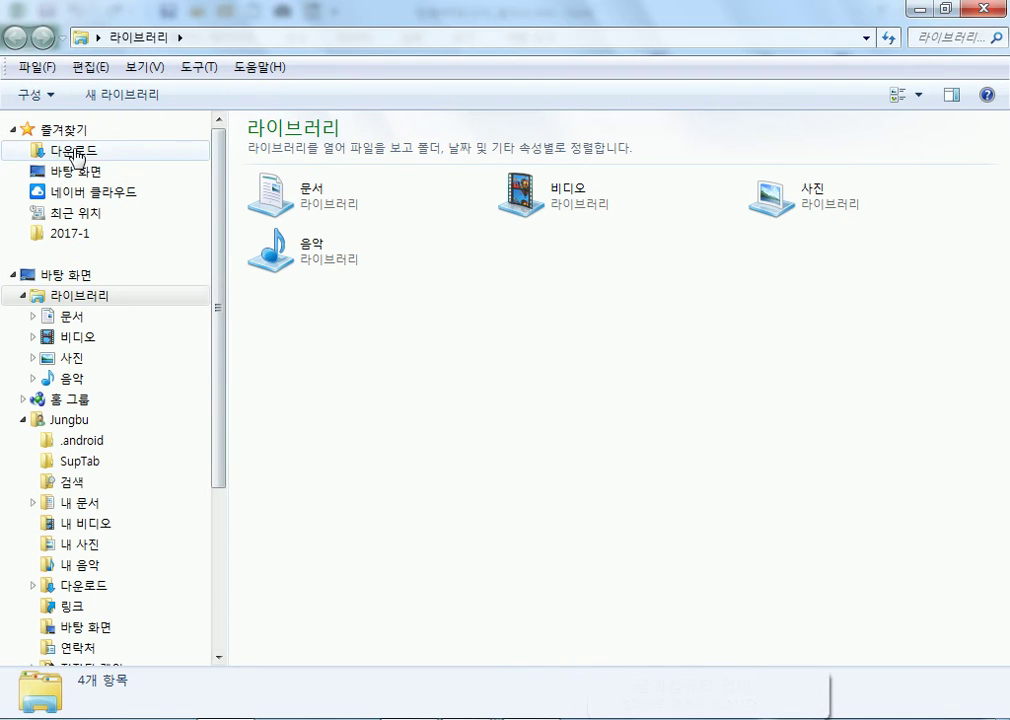
click(75, 151)
double_click(270, 170)
double_click(292, 153)
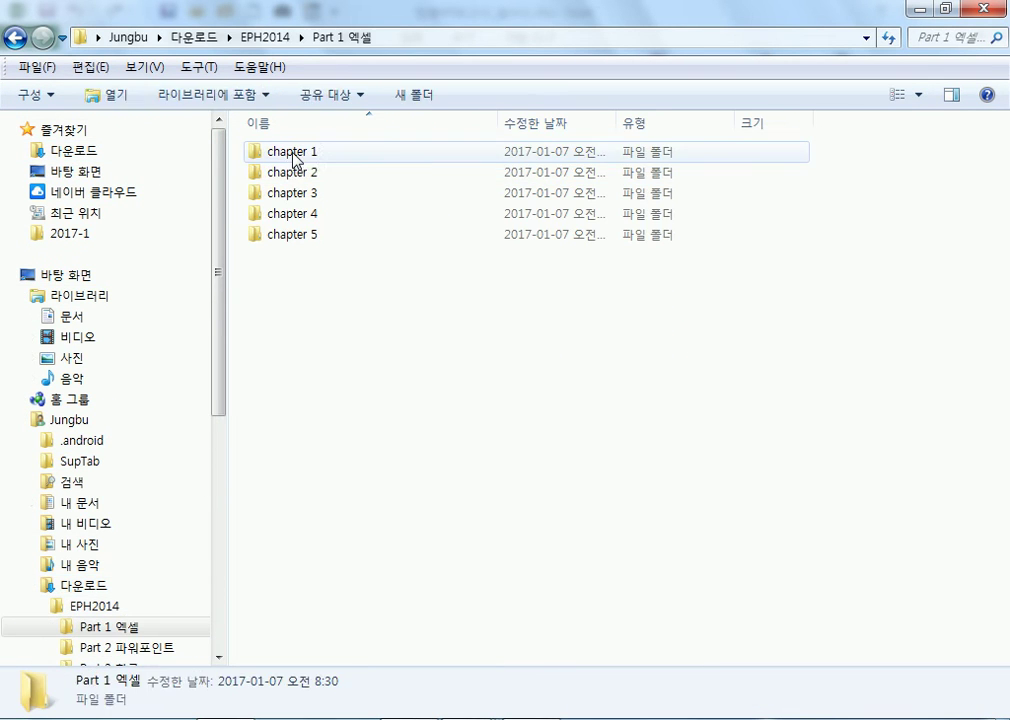
double_click(294, 173)
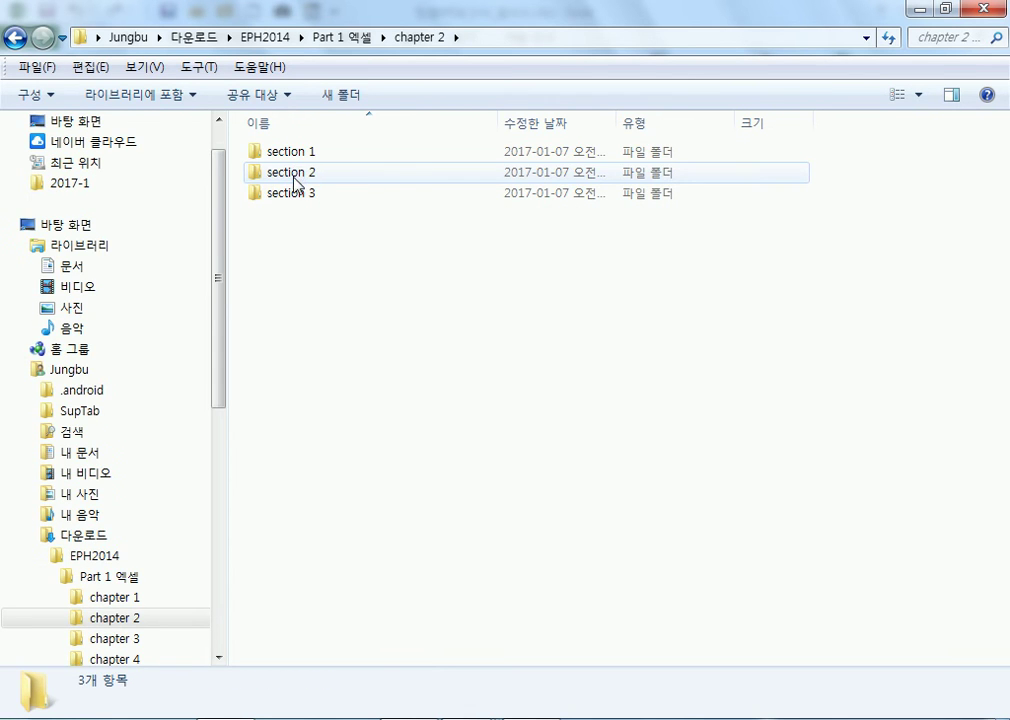
double_click(296, 158)
double_click(295, 174)
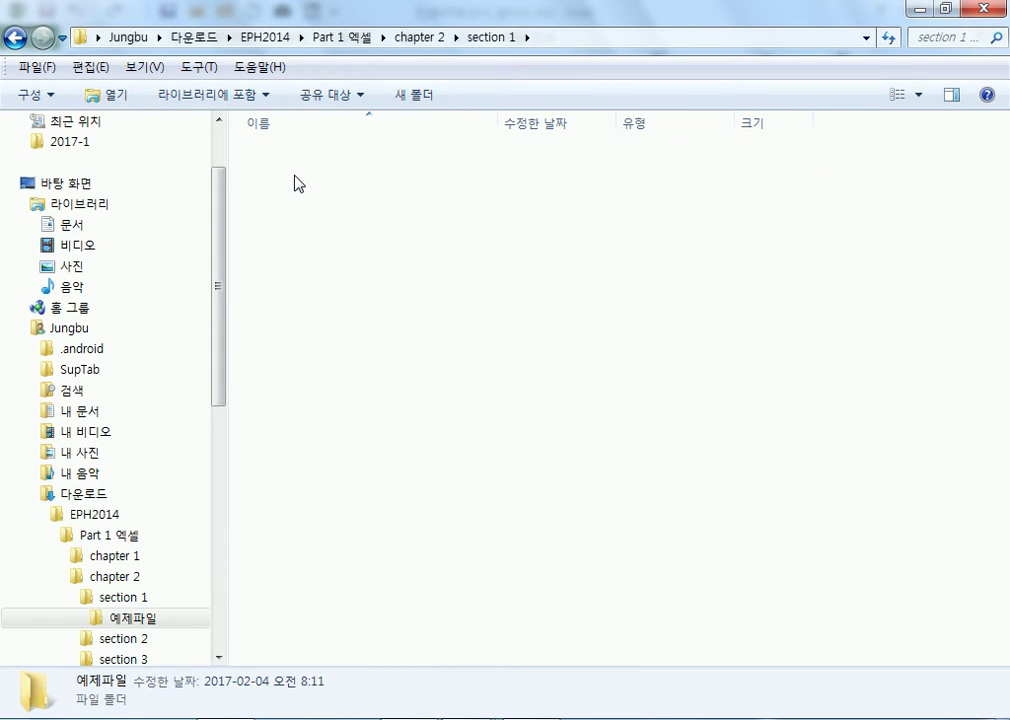
click(374, 238)
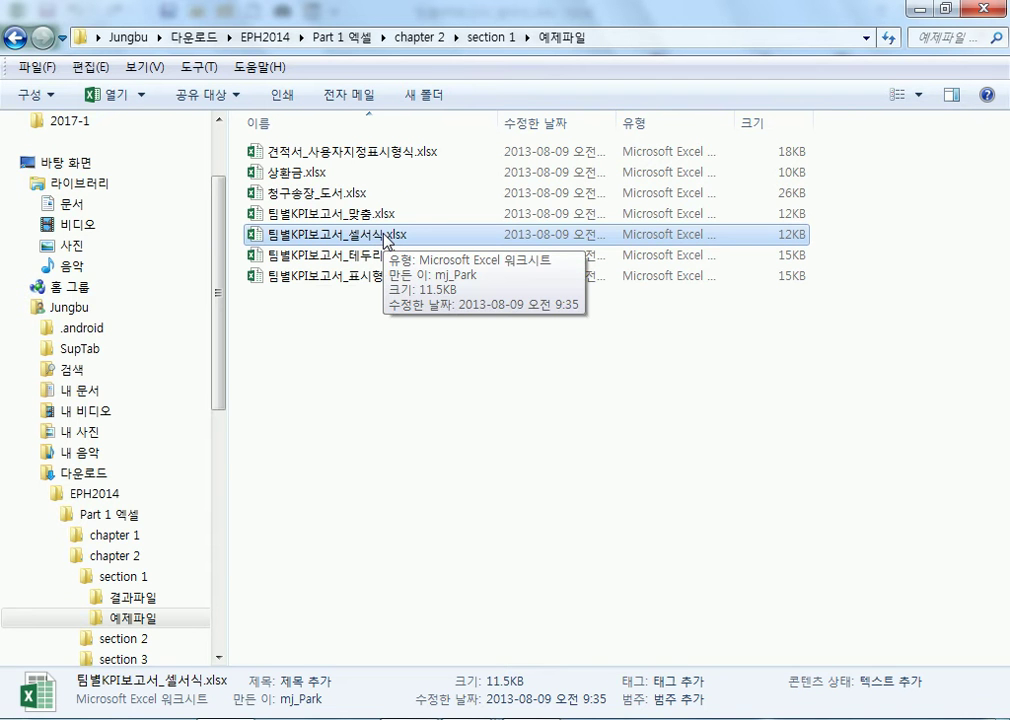
key(Return)
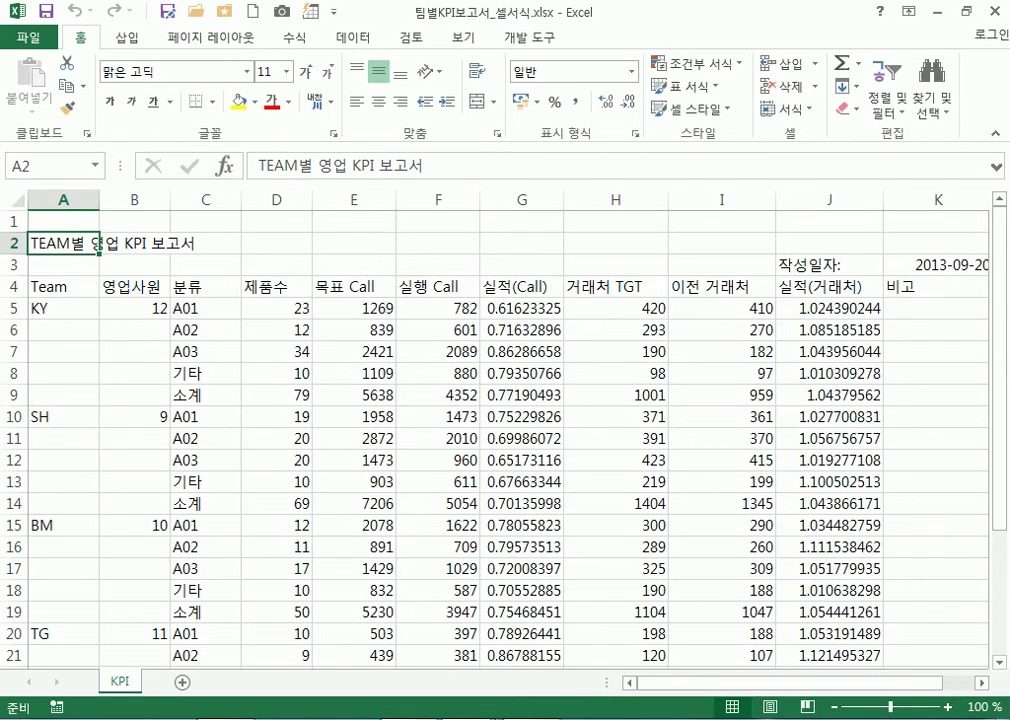
Add the Notepad line '셀 서식 : 셀을 꾸미는 기능', enlarge the window, and return to Excel
key(alt+Tab)
key(Return)
key(Return)
text(셀)
text( 서식 : 셀ㅇ)
text(ㄹ)
key(BackSpace)
text(을 ㄲ)
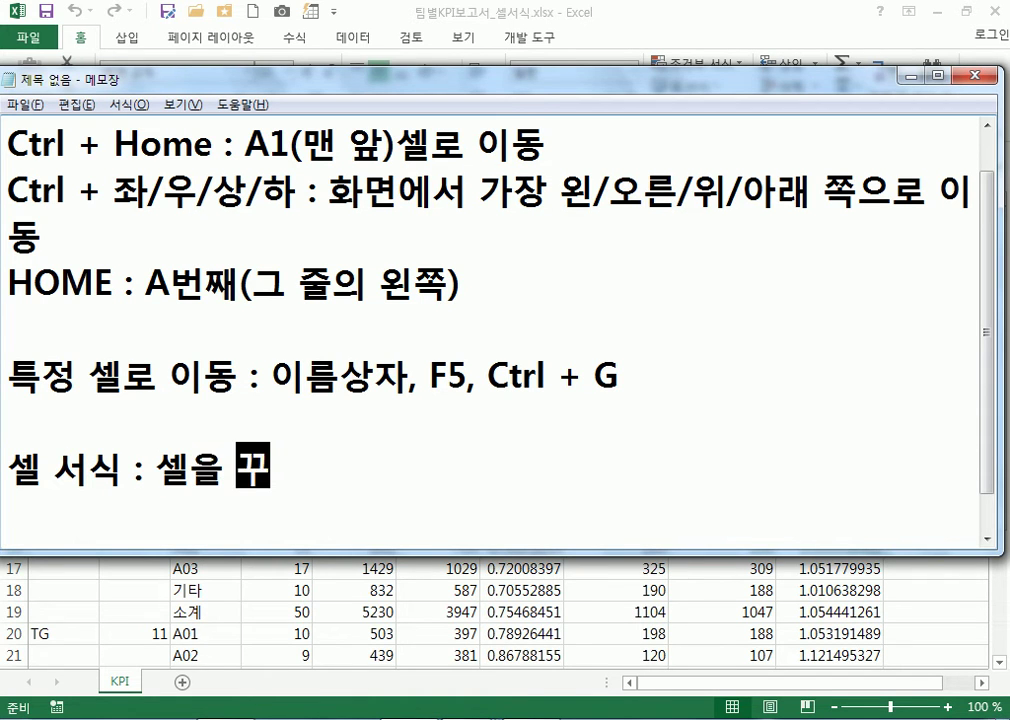
text(꾸미는 기능)
key(Return)
drag(580, 92, 584, 45)
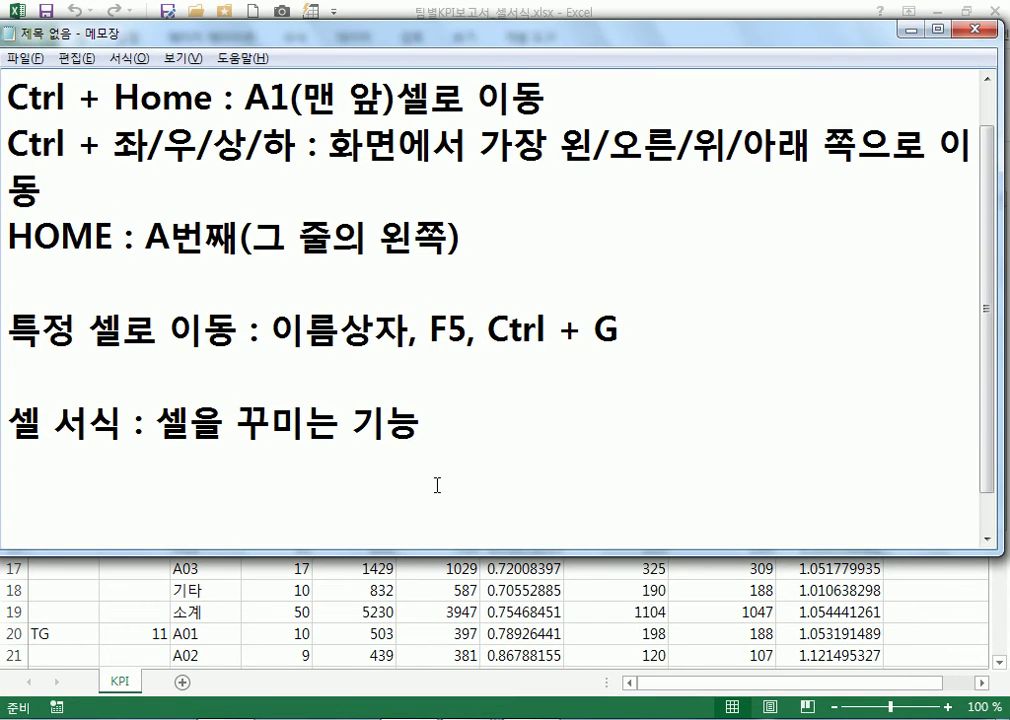
key(alt+Tab)
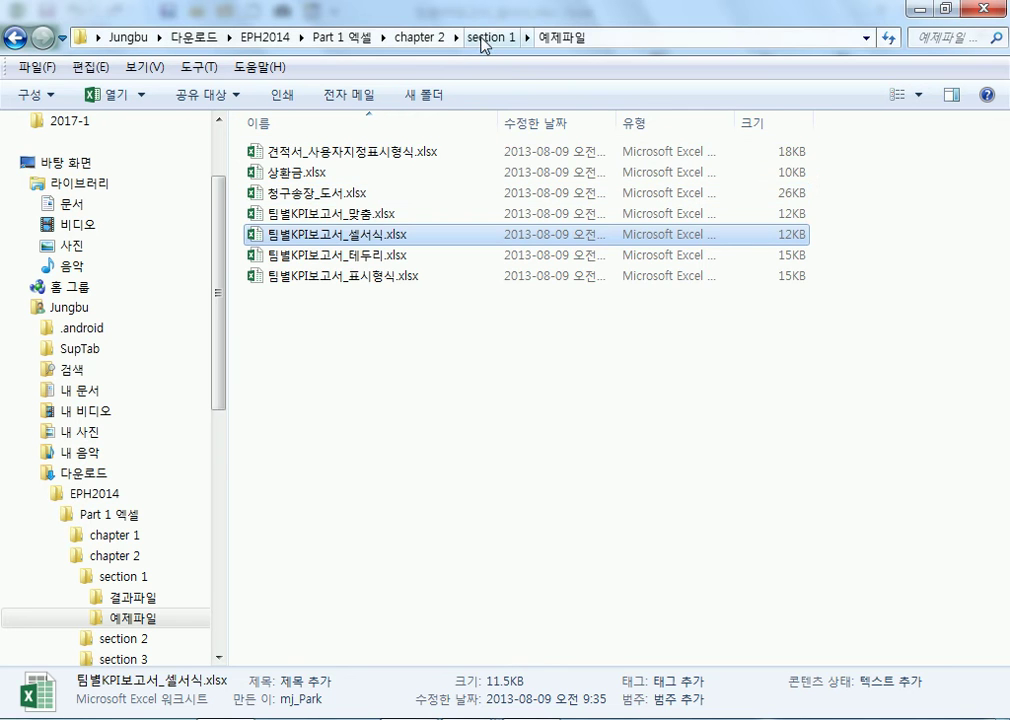
click(490, 37)
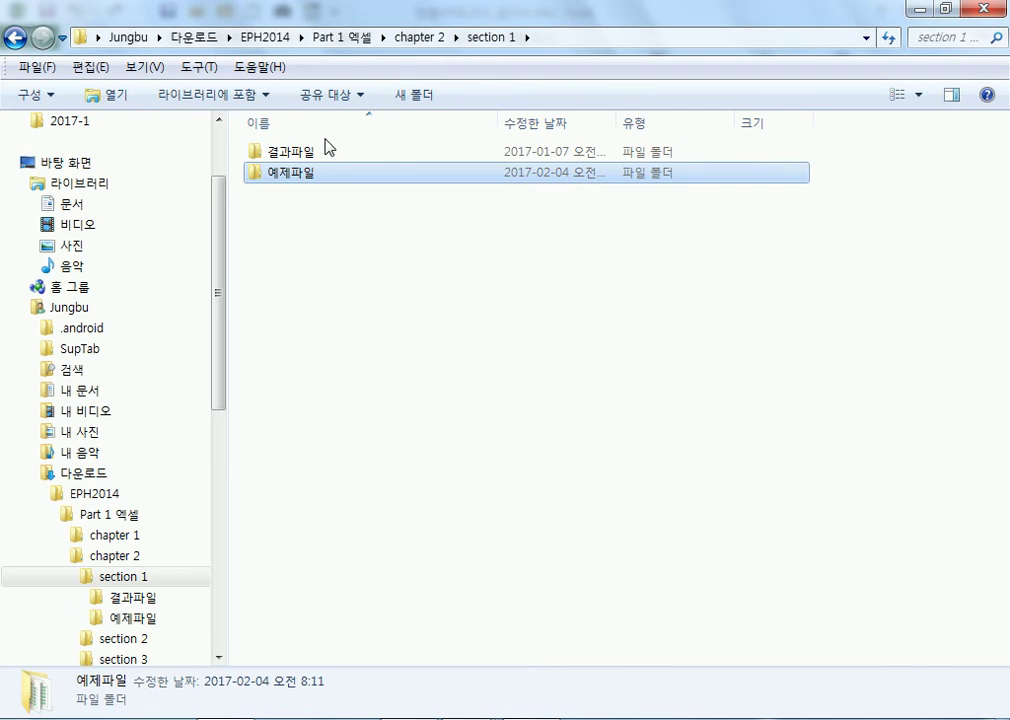
double_click(313, 151)
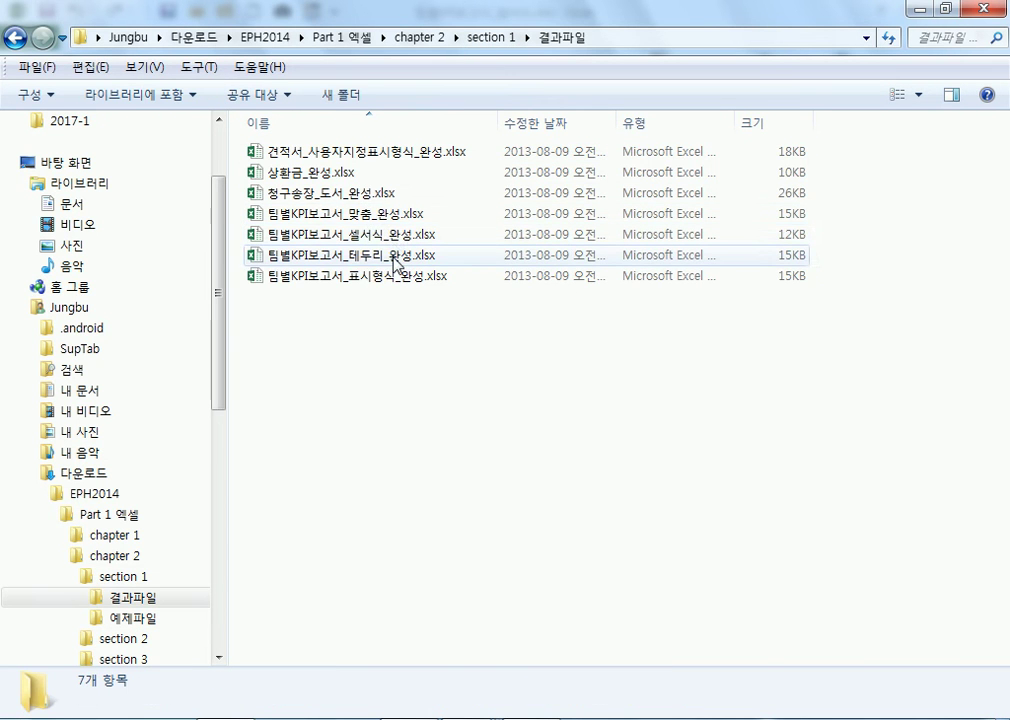
double_click(390, 234)
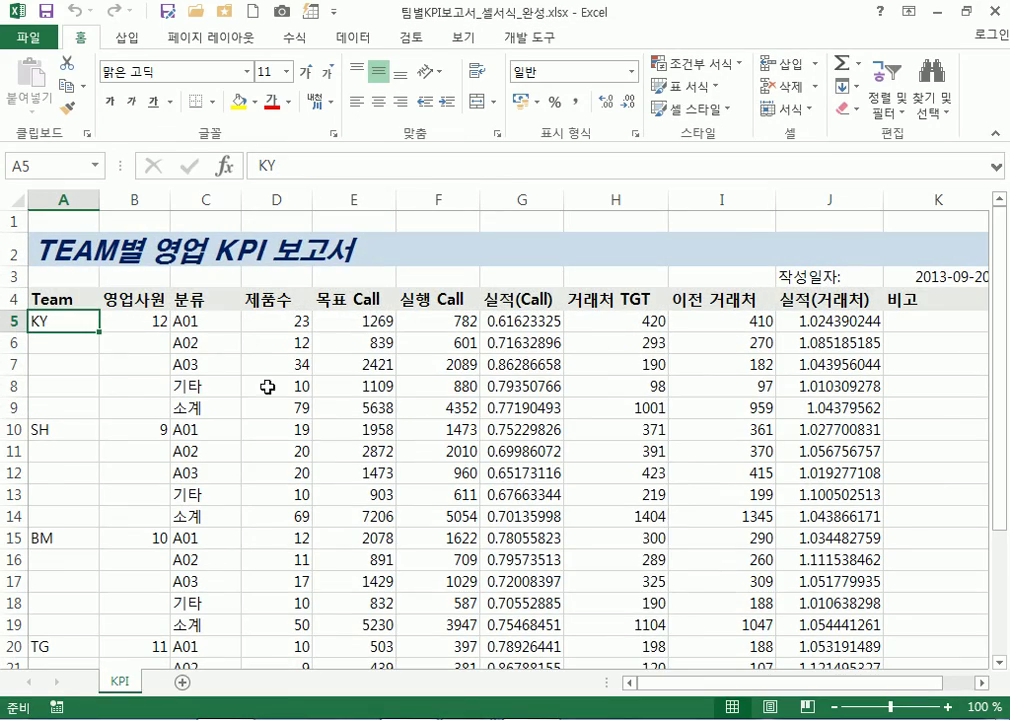
scroll(335, 425, down, 1)
scroll(335, 420, up, 1)
click(995, 11)
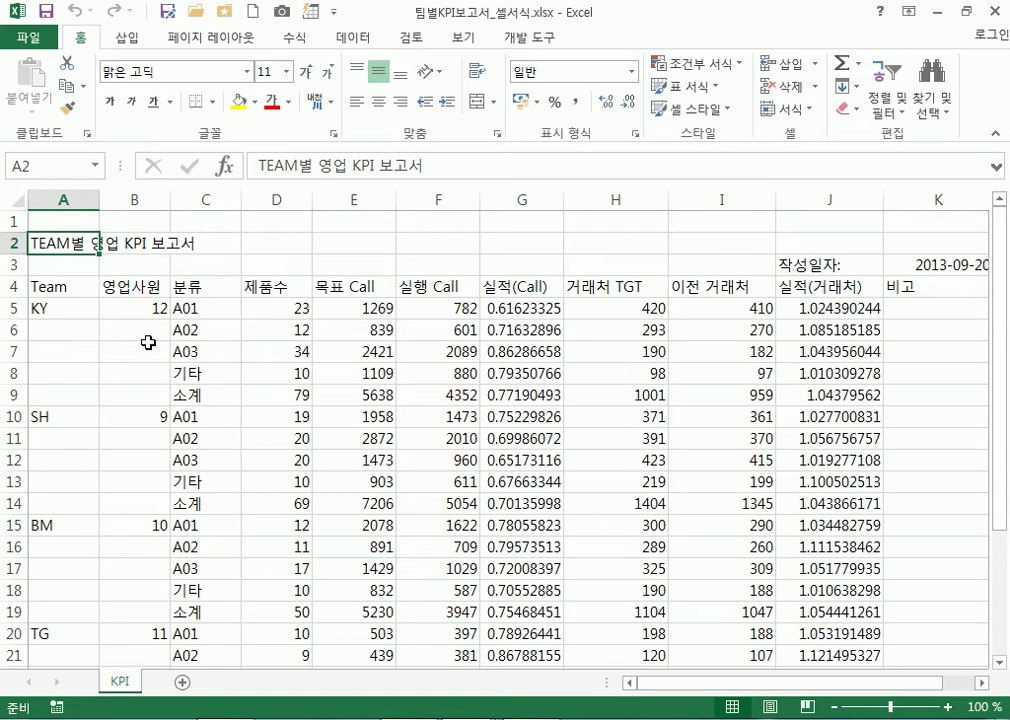
Merge and centre A5:A9 and B5:B9 for the KY team's rows
drag(70, 309, 70, 397)
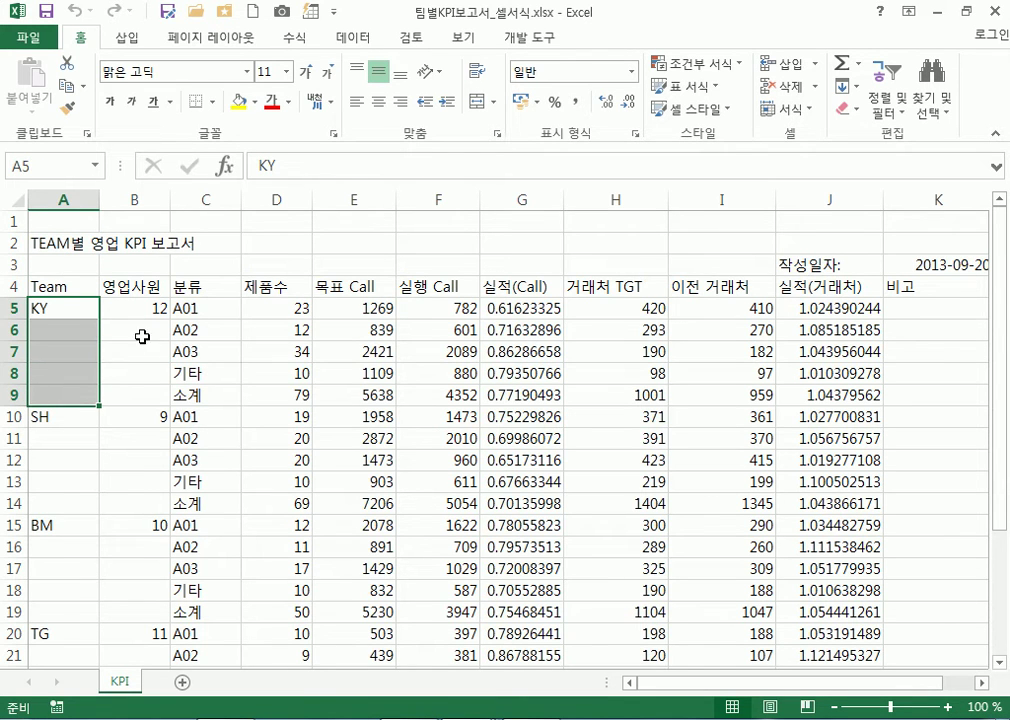
click(480, 101)
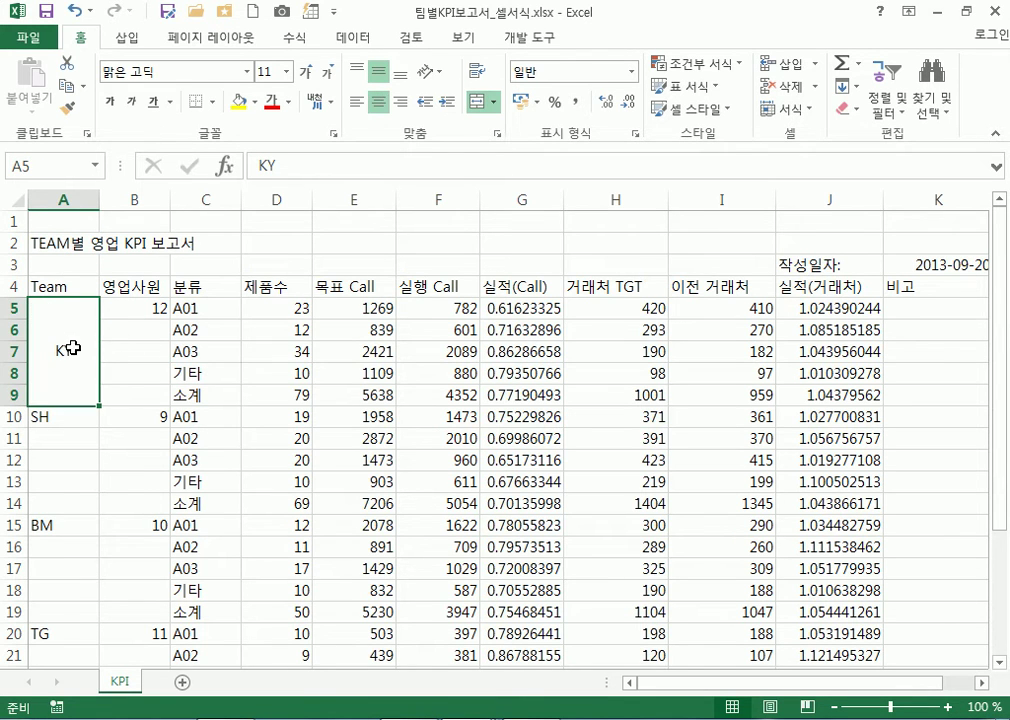
drag(124, 313, 126, 394)
click(480, 101)
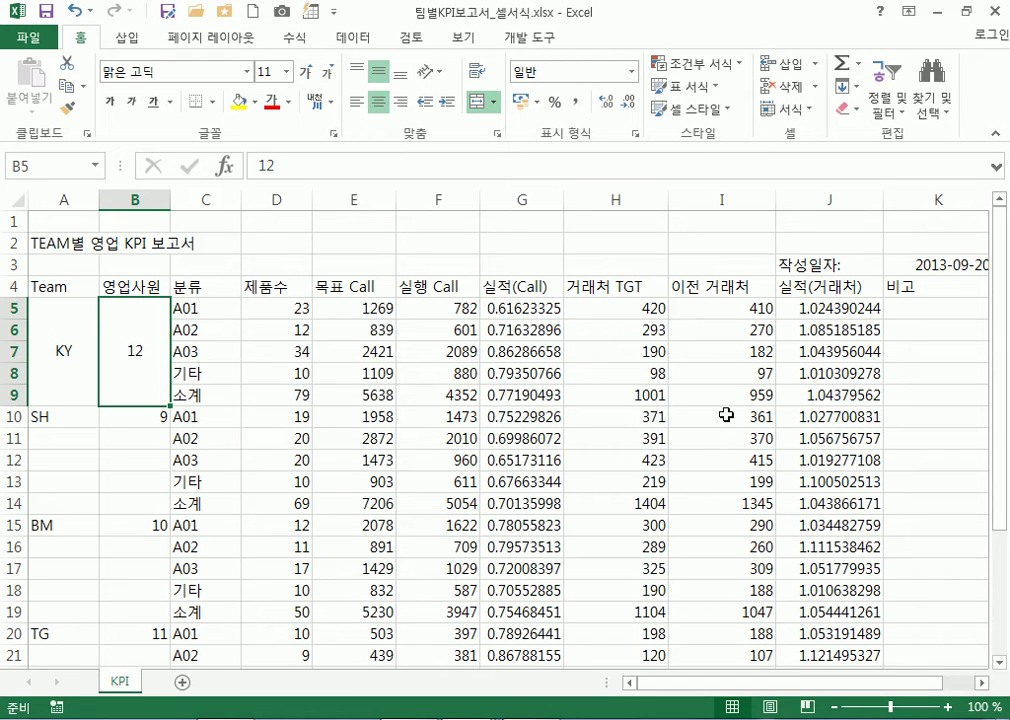
Select the title cell A2, checking row 2 and the neighbouring cells B2 and B4
click(58, 242)
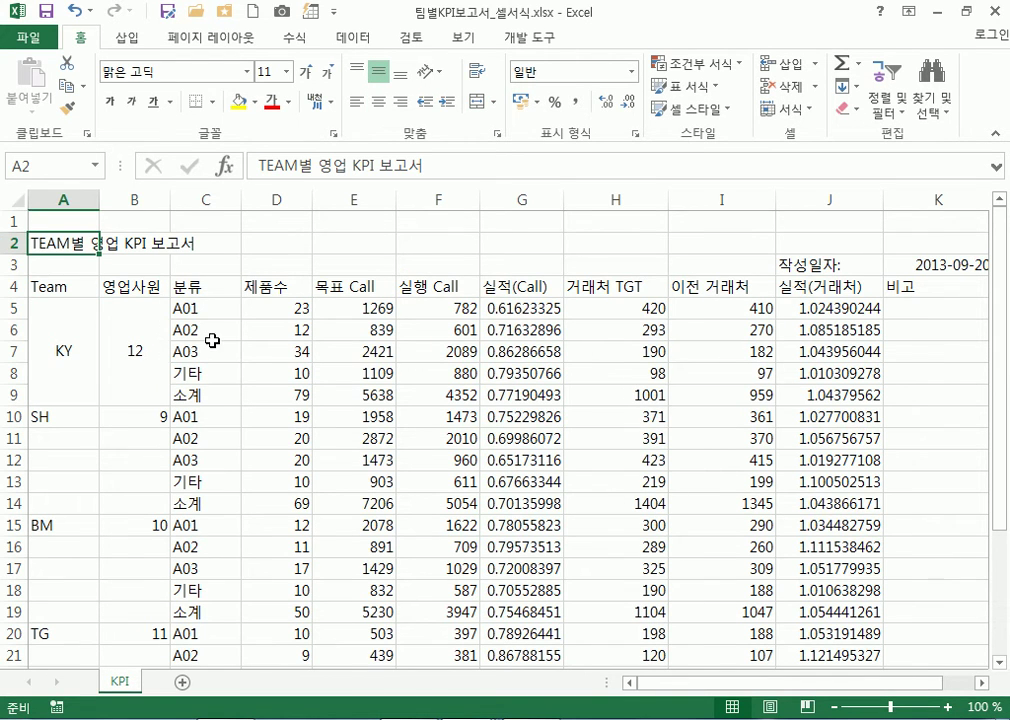
click(14, 242)
click(48, 242)
click(106, 286)
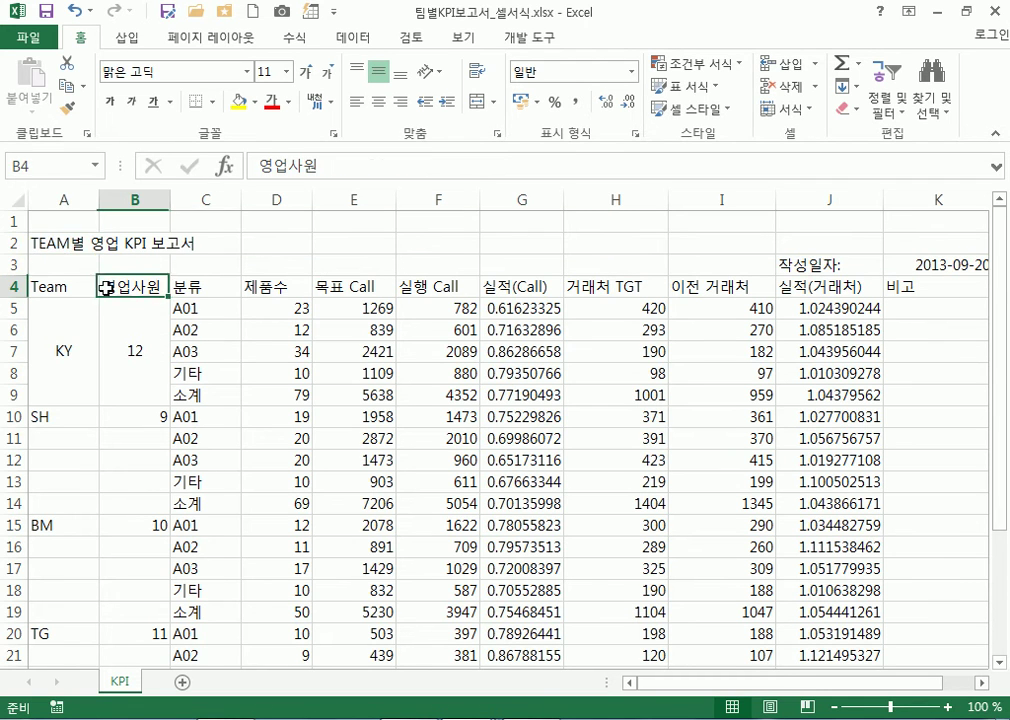
click(64, 243)
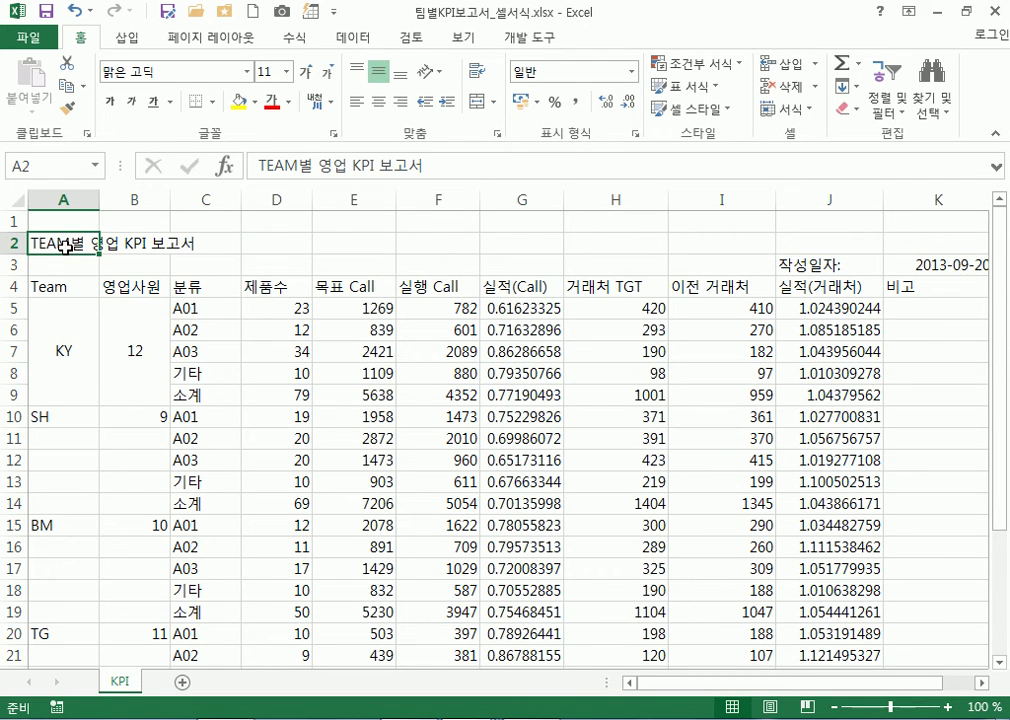
click(121, 243)
click(63, 243)
Give the A2 title HY견고딕, grow it to 22, then shrink it to 20
click(247, 72)
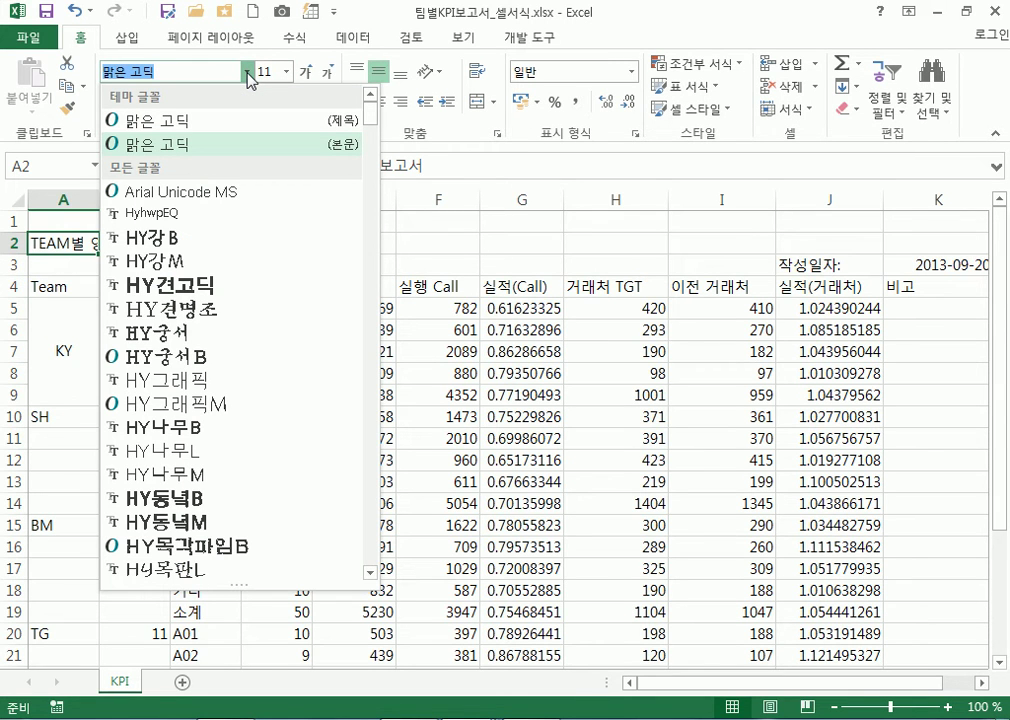
click(232, 288)
click(309, 72)
click(309, 72)
click(309, 72)
click(309, 72)
click(309, 72)
click(309, 72)
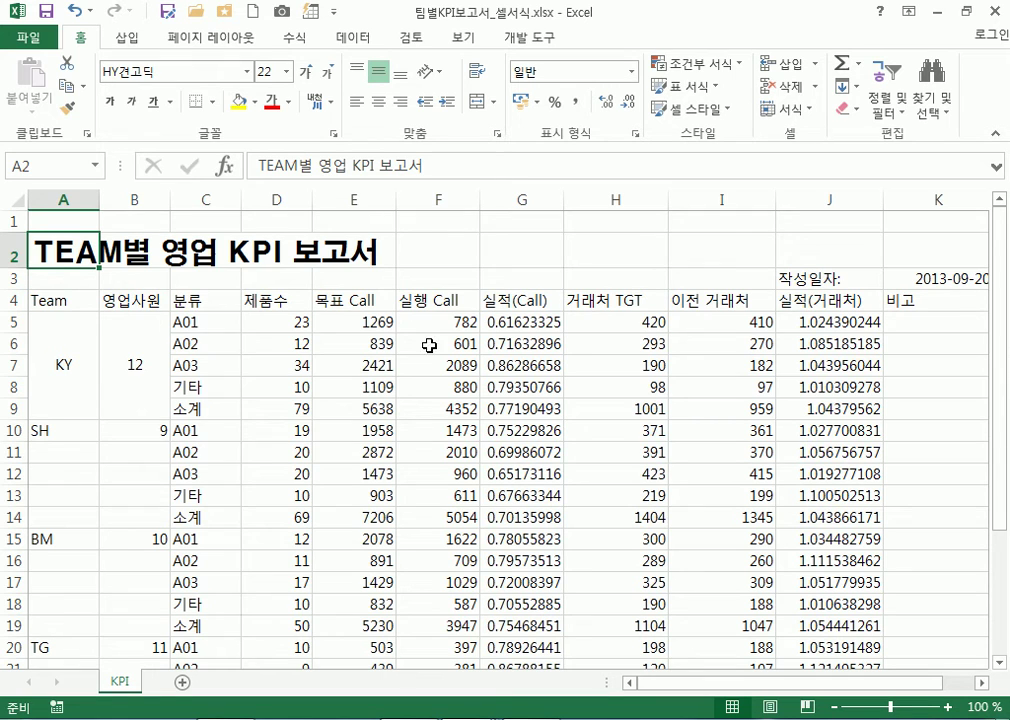
click(331, 72)
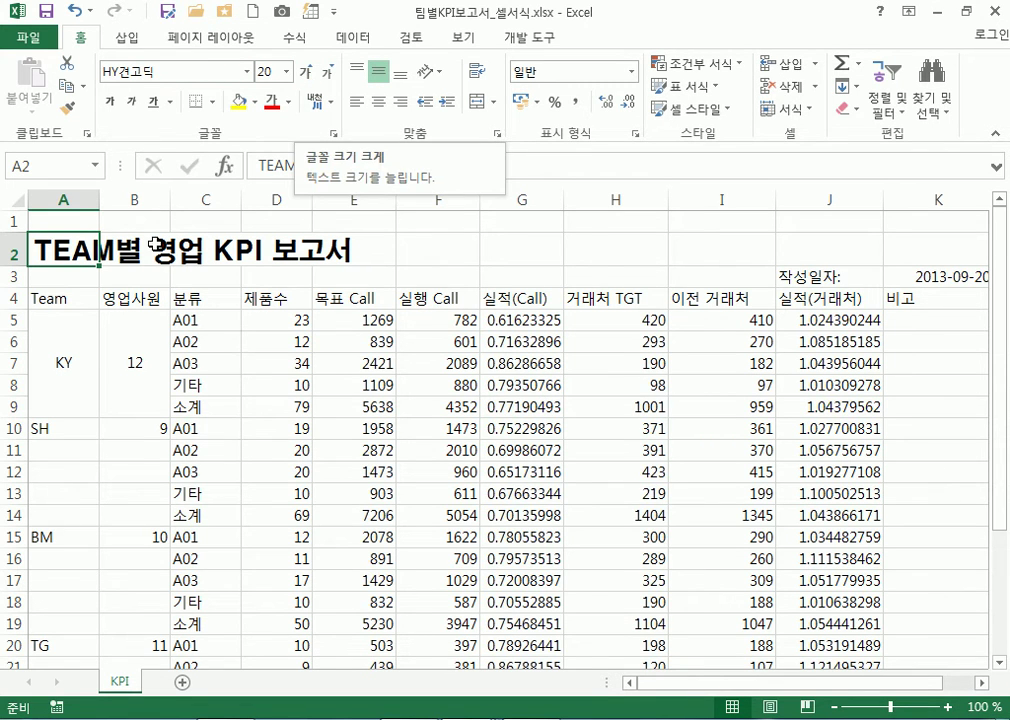
click(69, 323)
click(41, 248)
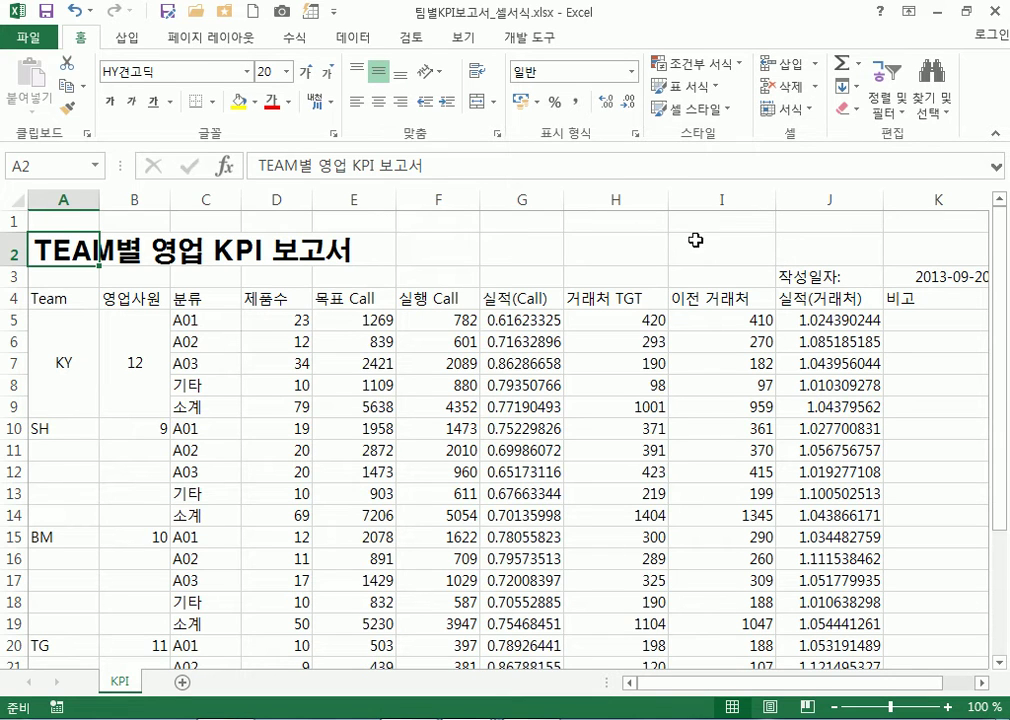
Select A2:K2 and merge and centre the title across it
drag(92, 252, 974, 246)
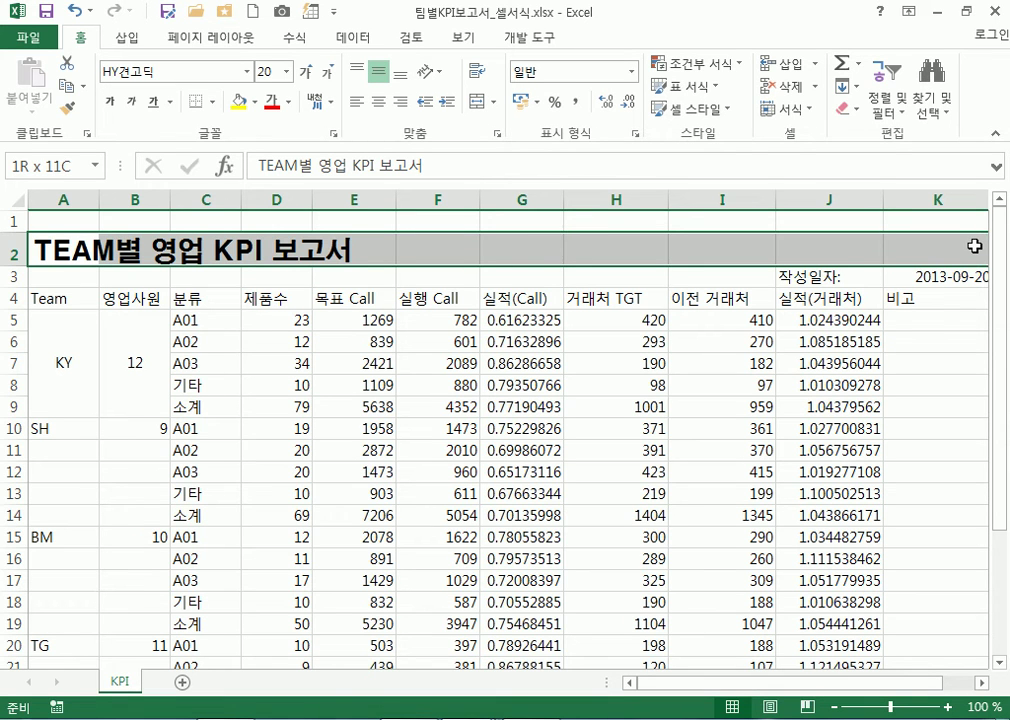
drag(43, 252, 900, 251)
drag(77, 252, 913, 243)
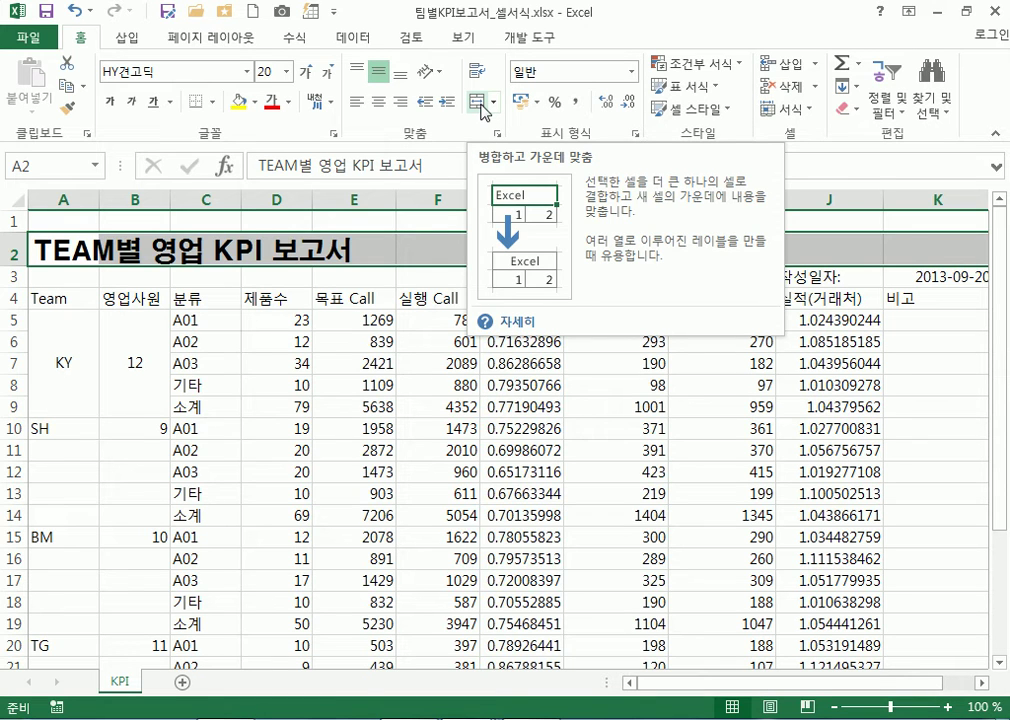
click(480, 104)
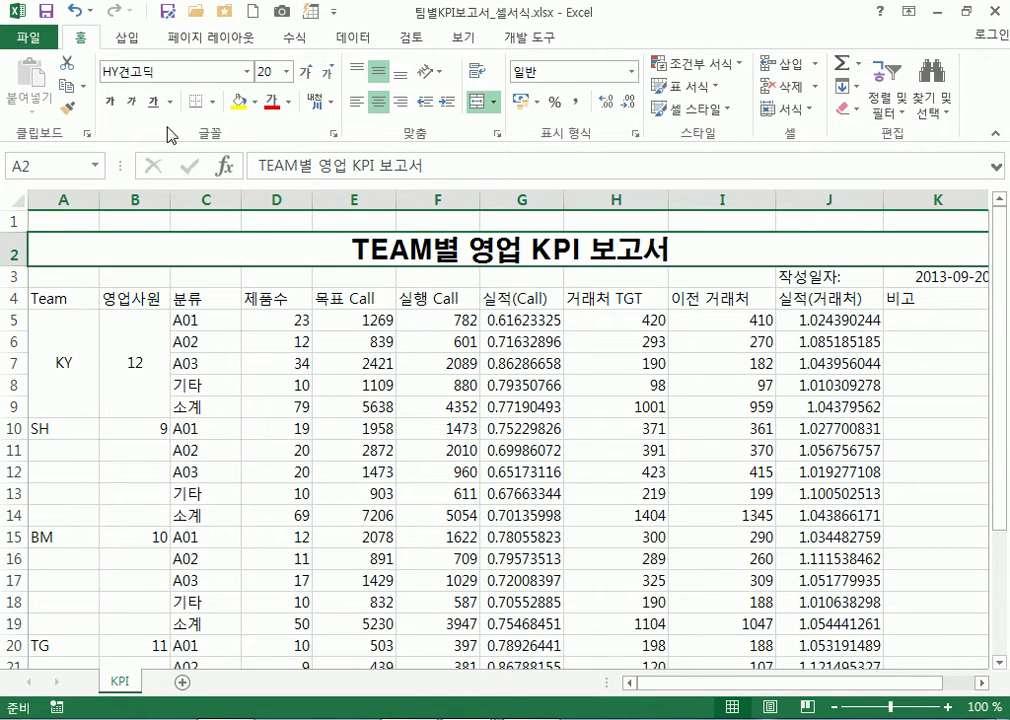
Try italic on the merged title and switch it back off
click(132, 103)
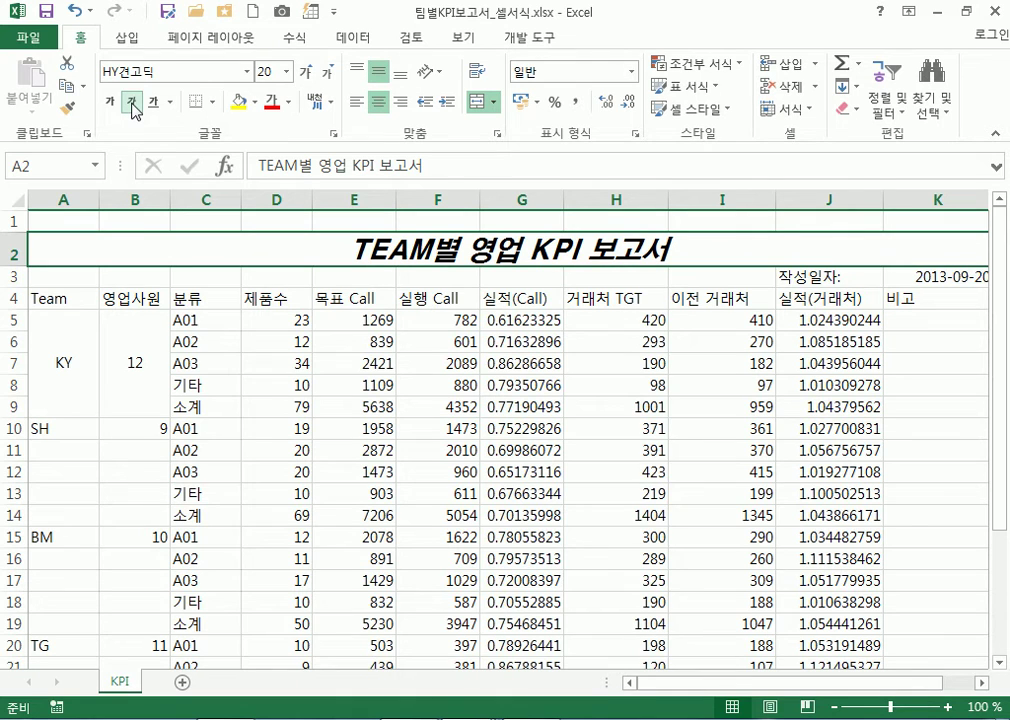
click(132, 103)
click(132, 103)
click(132, 103)
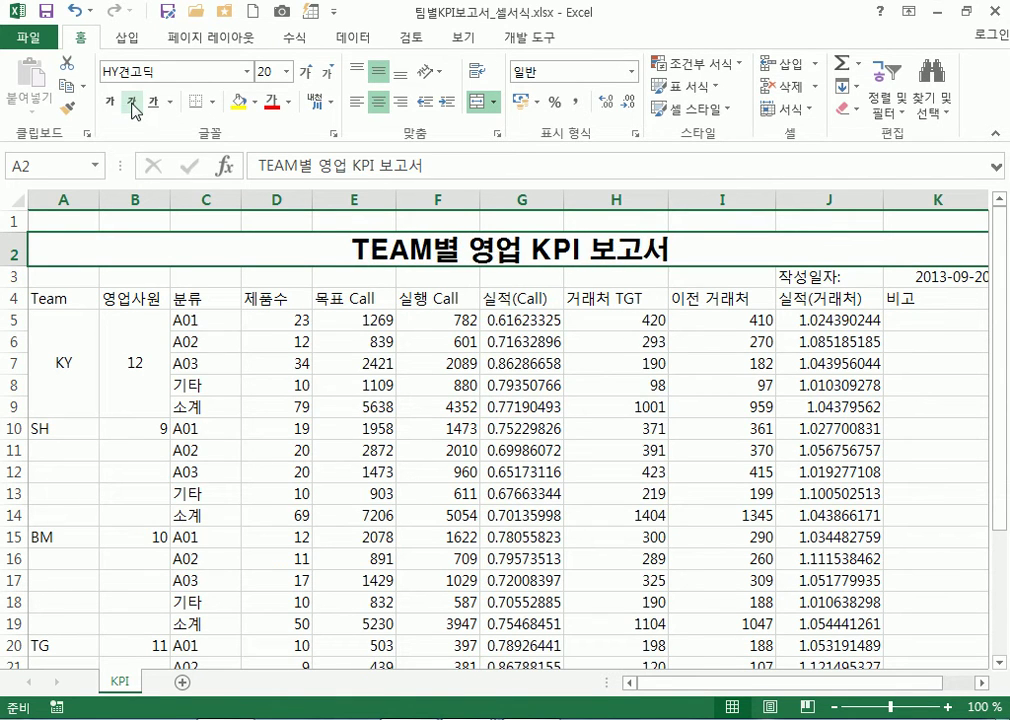
click(132, 103)
click(132, 103)
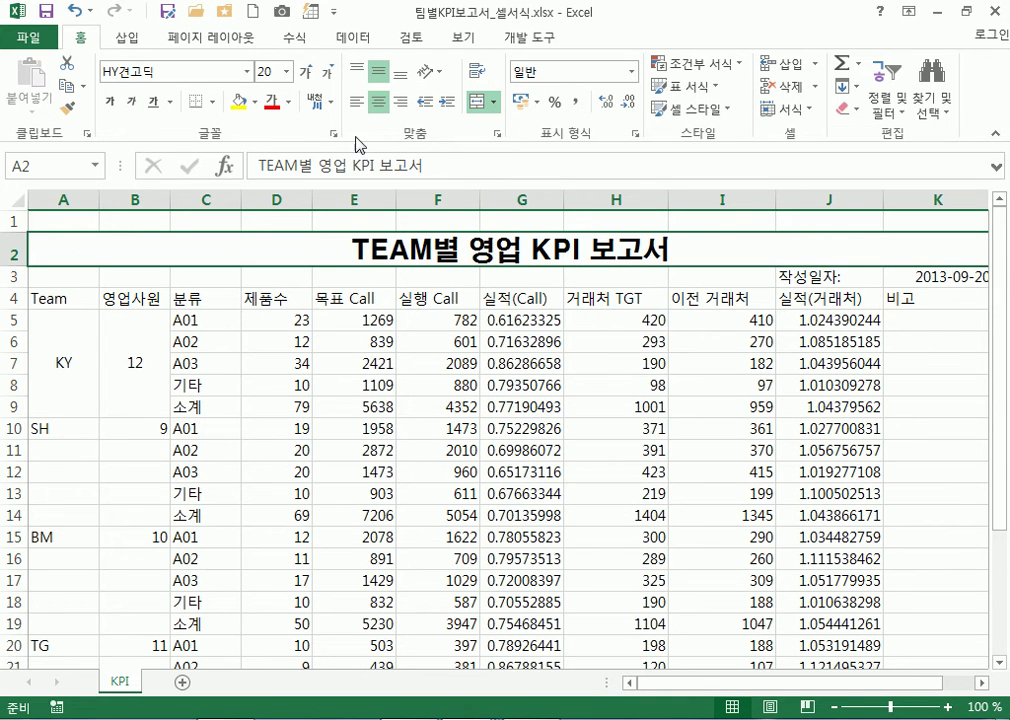
click(254, 102)
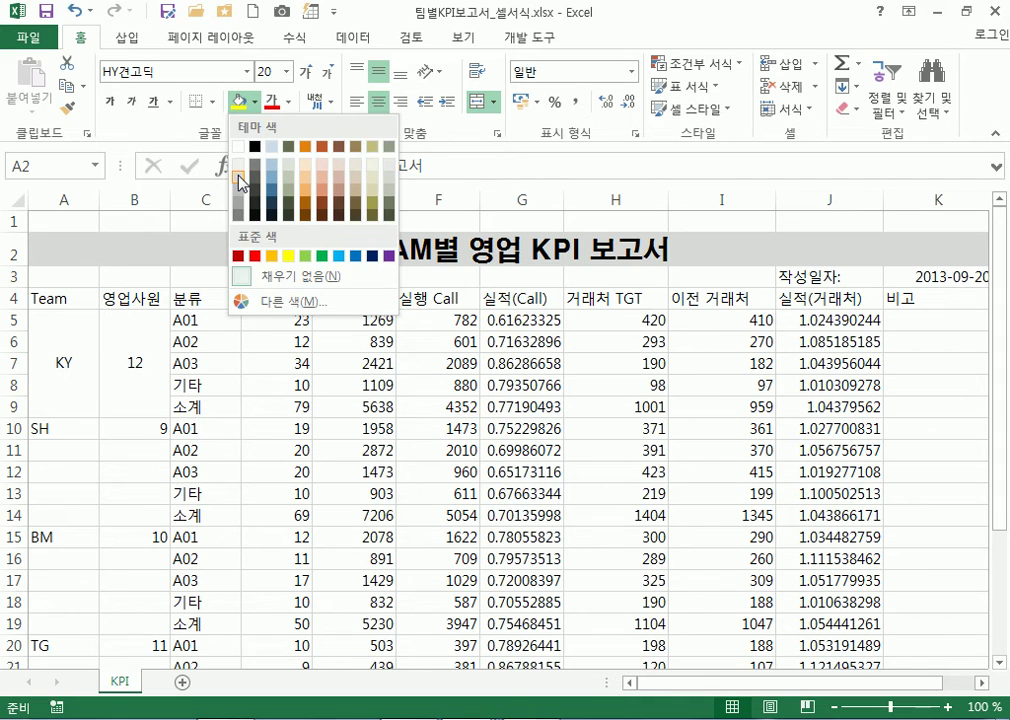
Give the merged TEAM별 영업 KPI 보고서 title a light blue fill, after trying grey swatches
click(240, 180)
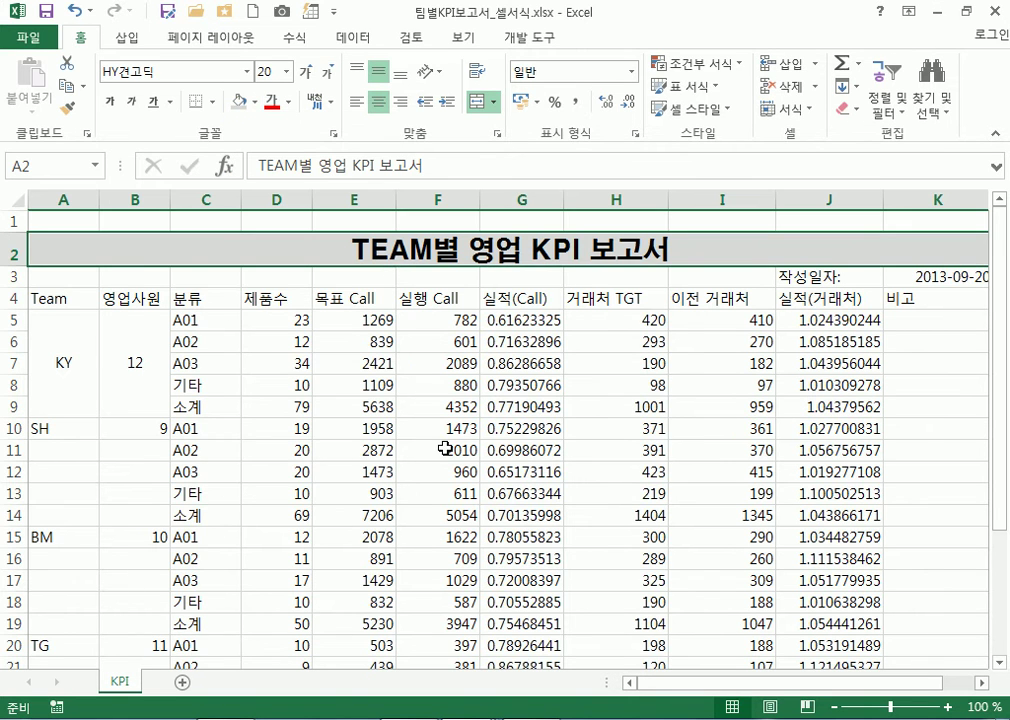
click(255, 101)
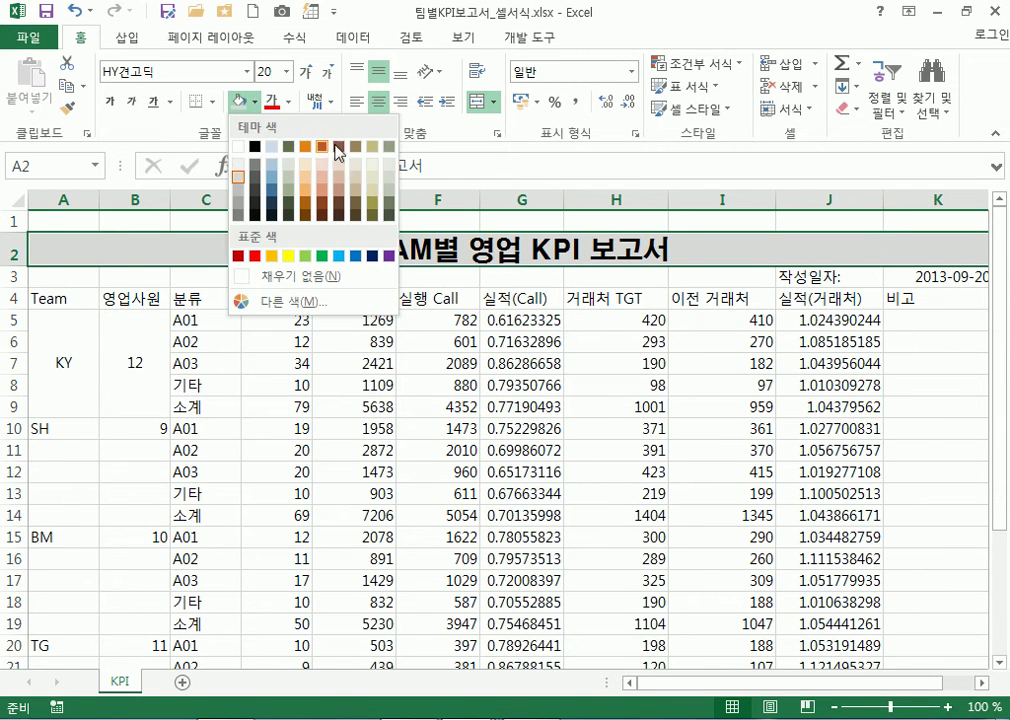
click(271, 168)
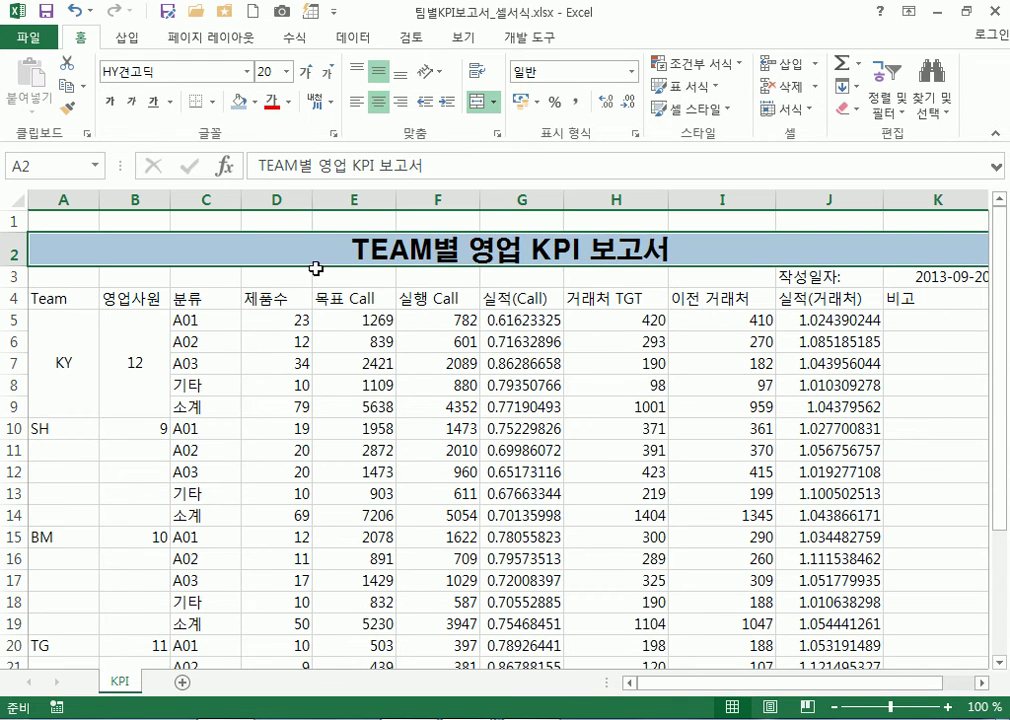
click(403, 421)
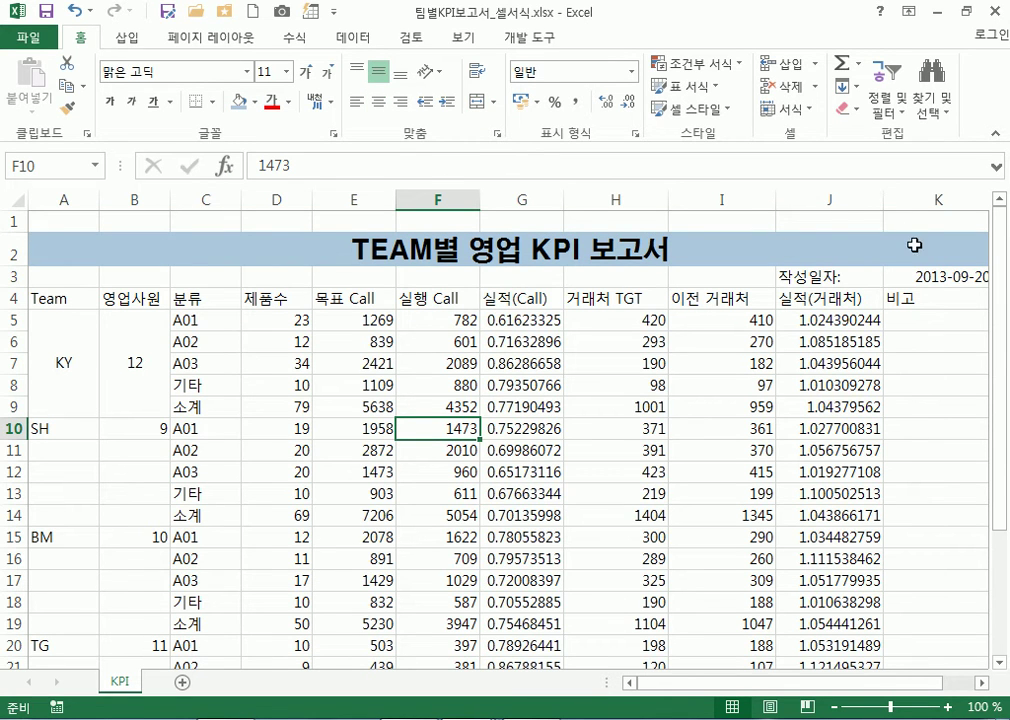
click(463, 250)
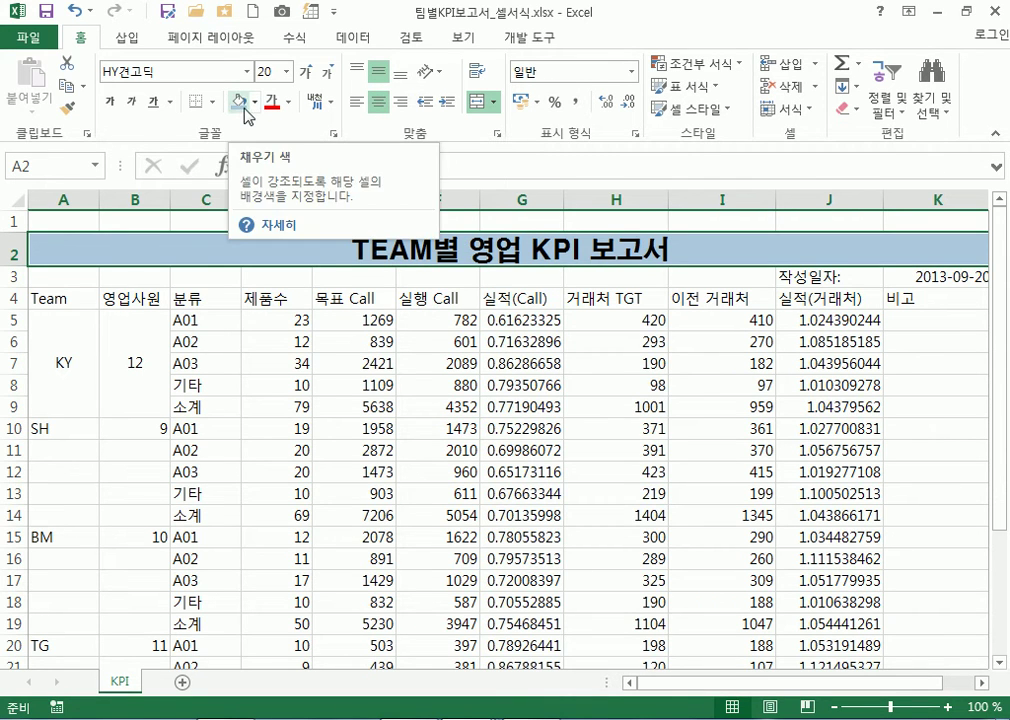
click(255, 101)
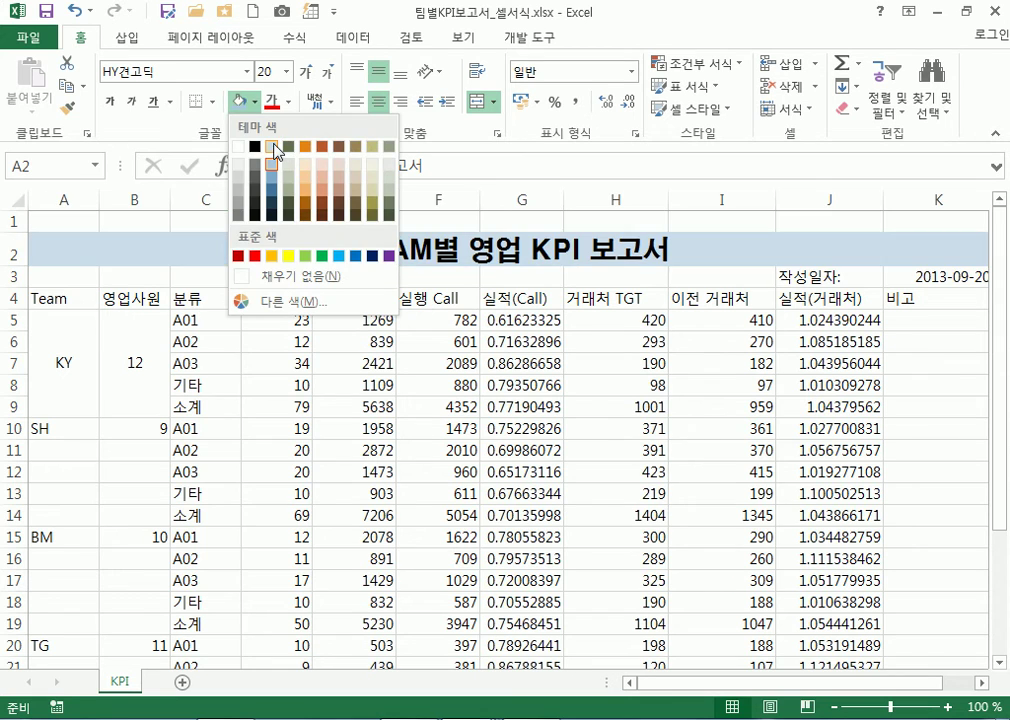
click(274, 150)
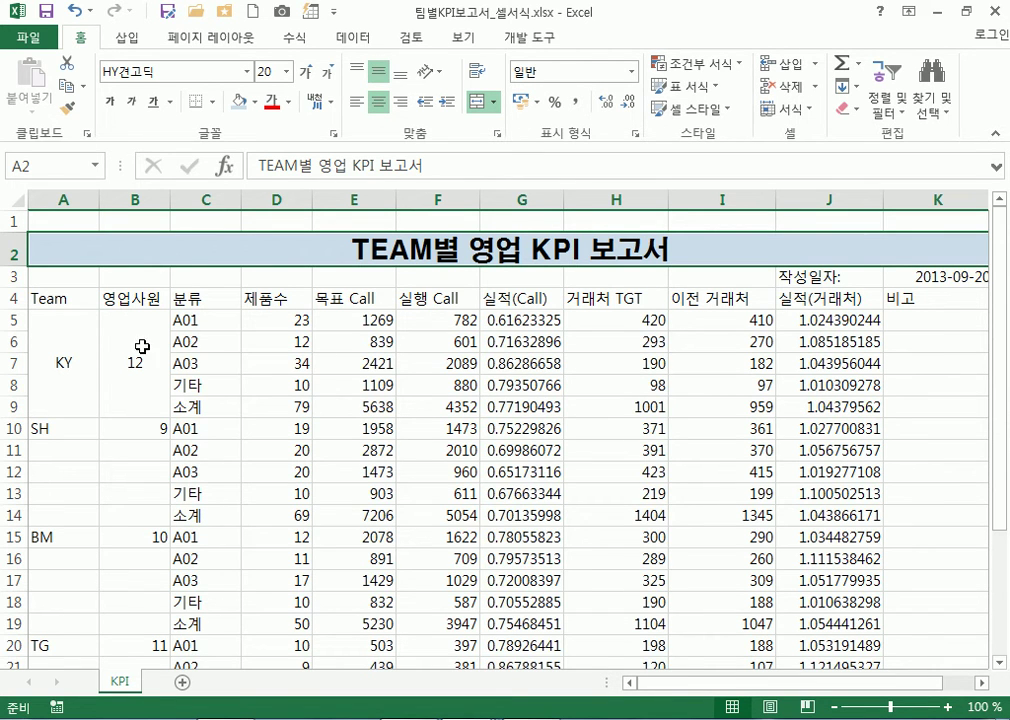
Centre the row 4 header labels in A4:K4 and AutoFit columns H and I
drag(74, 298, 917, 294)
drag(43, 293, 904, 298)
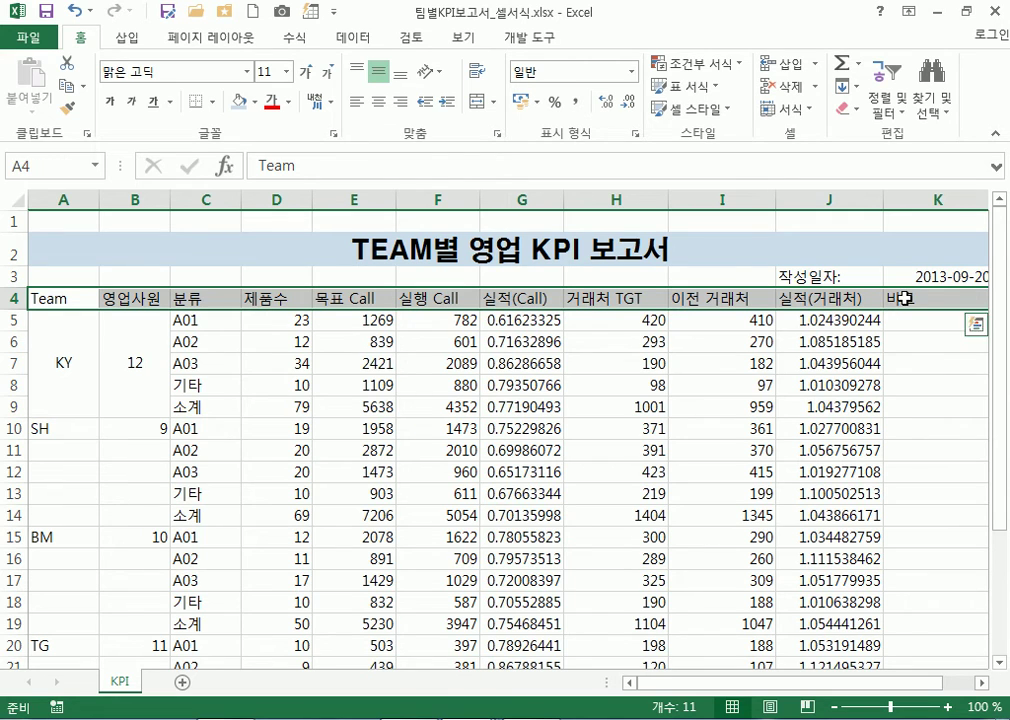
click(380, 102)
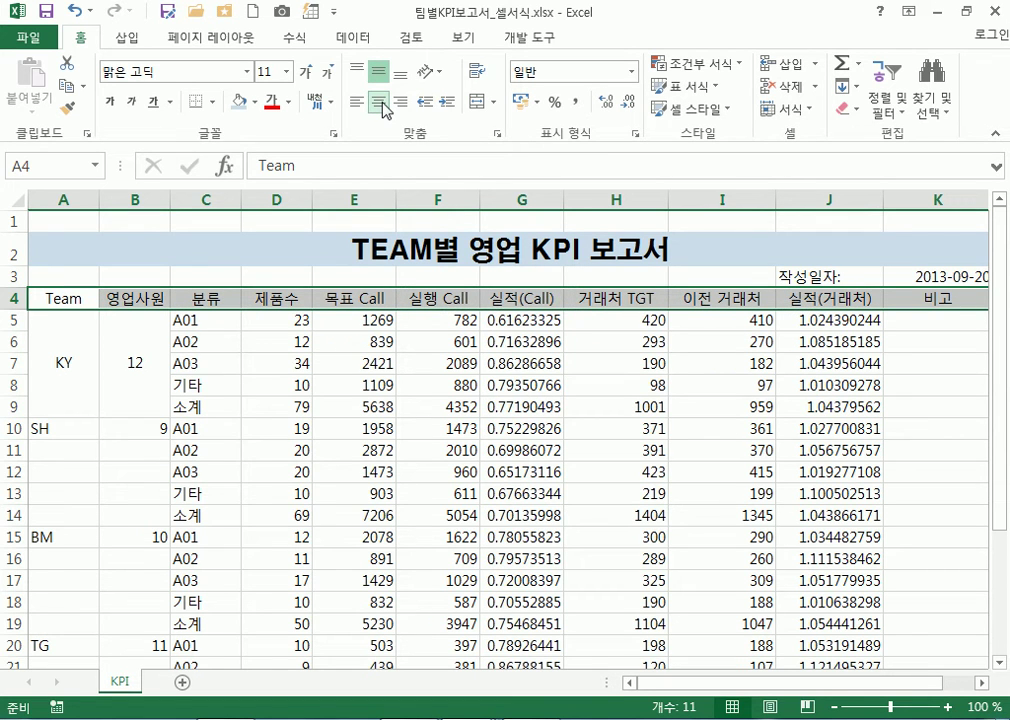
double_click(666, 199)
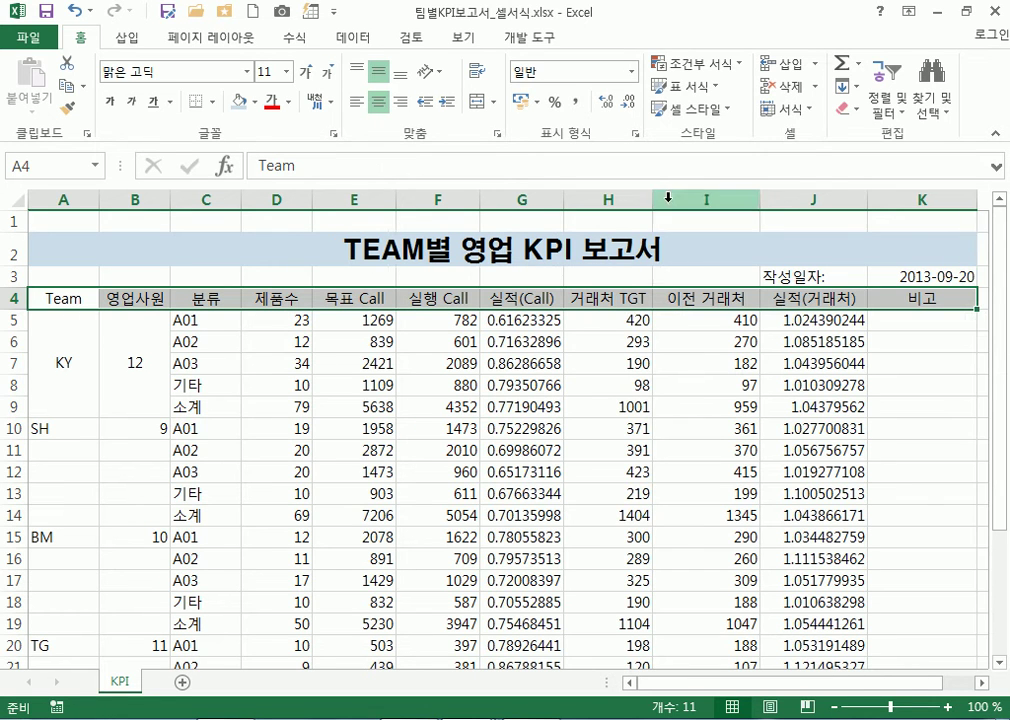
double_click(760, 199)
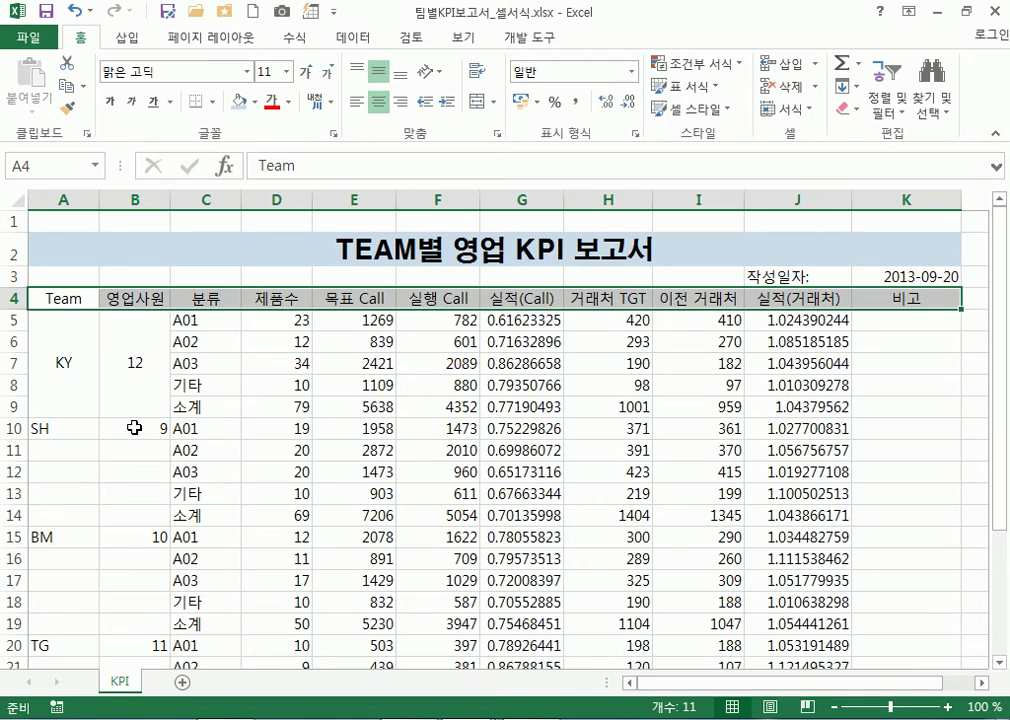
Unmerge KY's cells, then merge and centre A5:A9 and KY's staff count 12 in B5:B9
drag(66, 373, 113, 372)
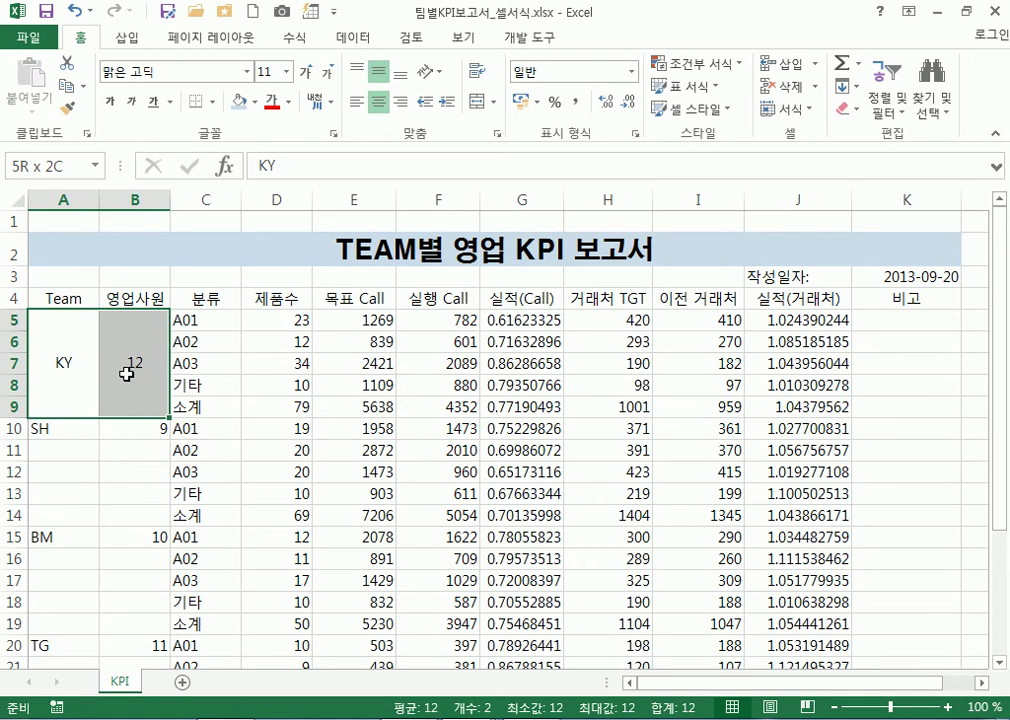
click(478, 101)
drag(62, 320, 59, 408)
drag(120, 329, 128, 413)
drag(54, 325, 65, 408)
scroll(83, 401, down, 2)
drag(56, 290, 63, 370)
scroll(64, 360, up, 2)
click(59, 318)
drag(59, 318, 66, 411)
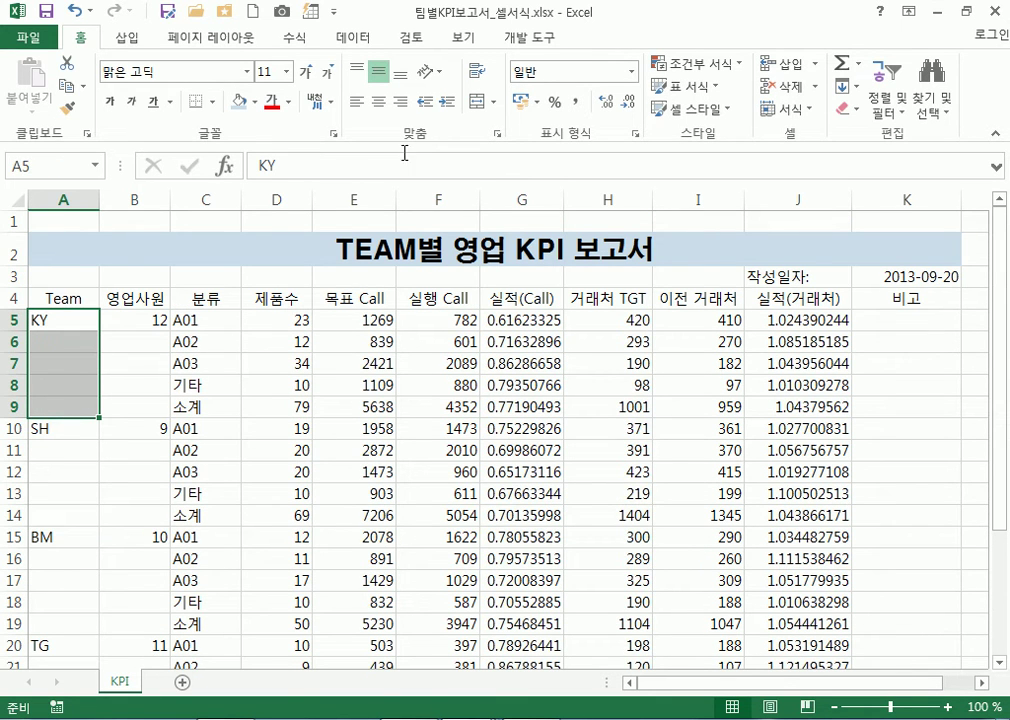
click(478, 106)
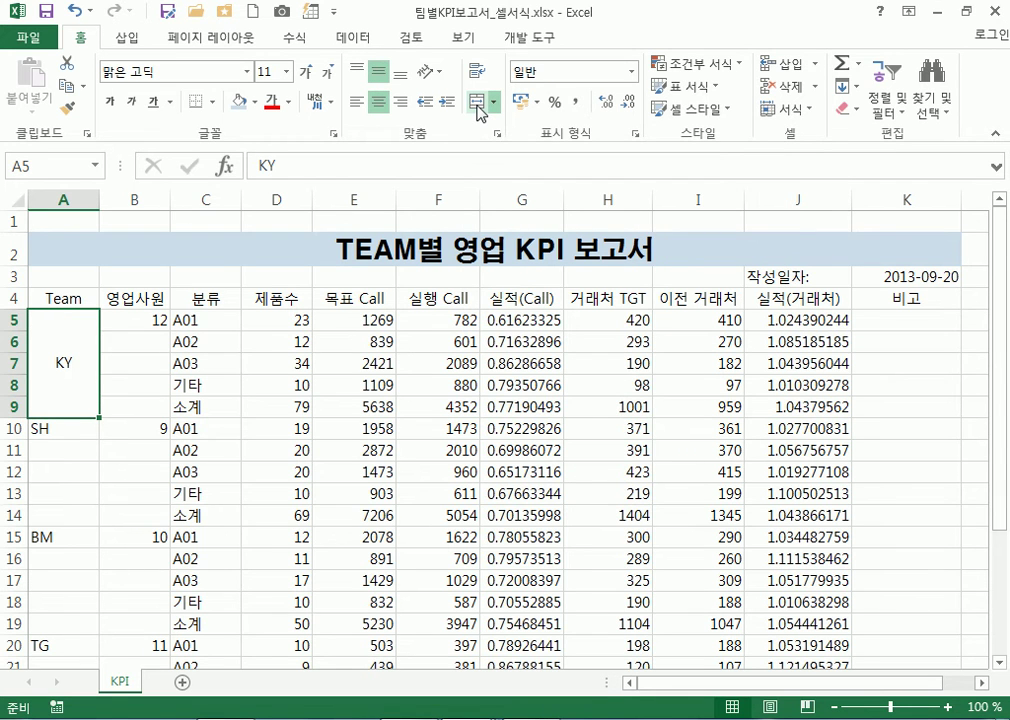
drag(124, 325, 126, 512)
click(478, 101)
Merge and centre the SH (9 staff) and BM (10 staff) team and count blocks
click(72, 430)
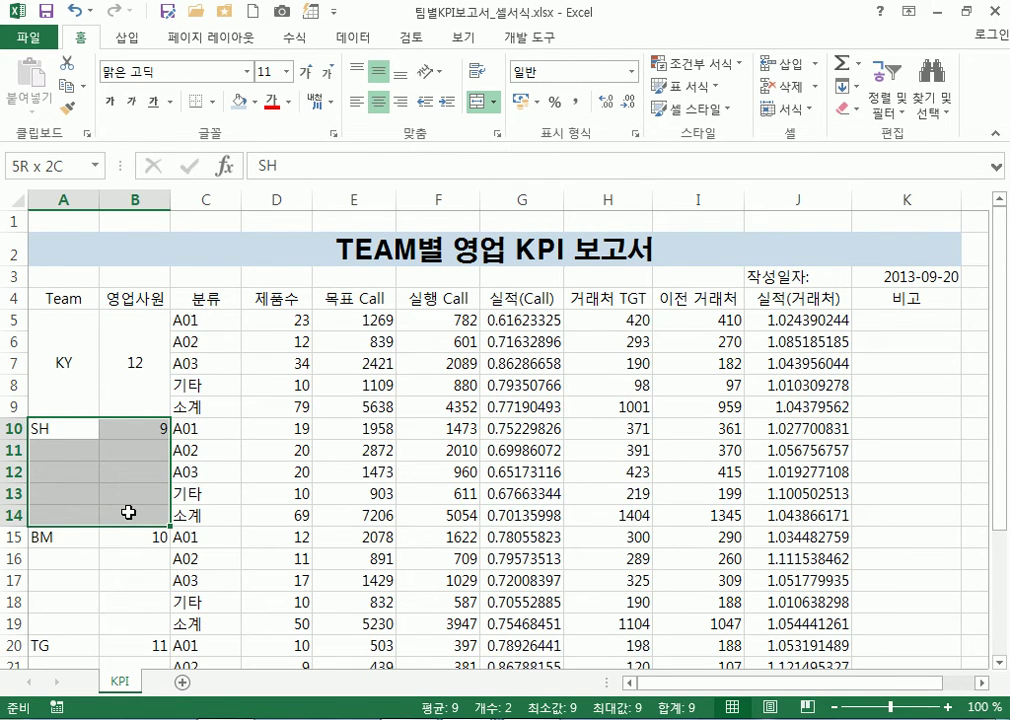
drag(129, 512, 65, 512)
click(478, 102)
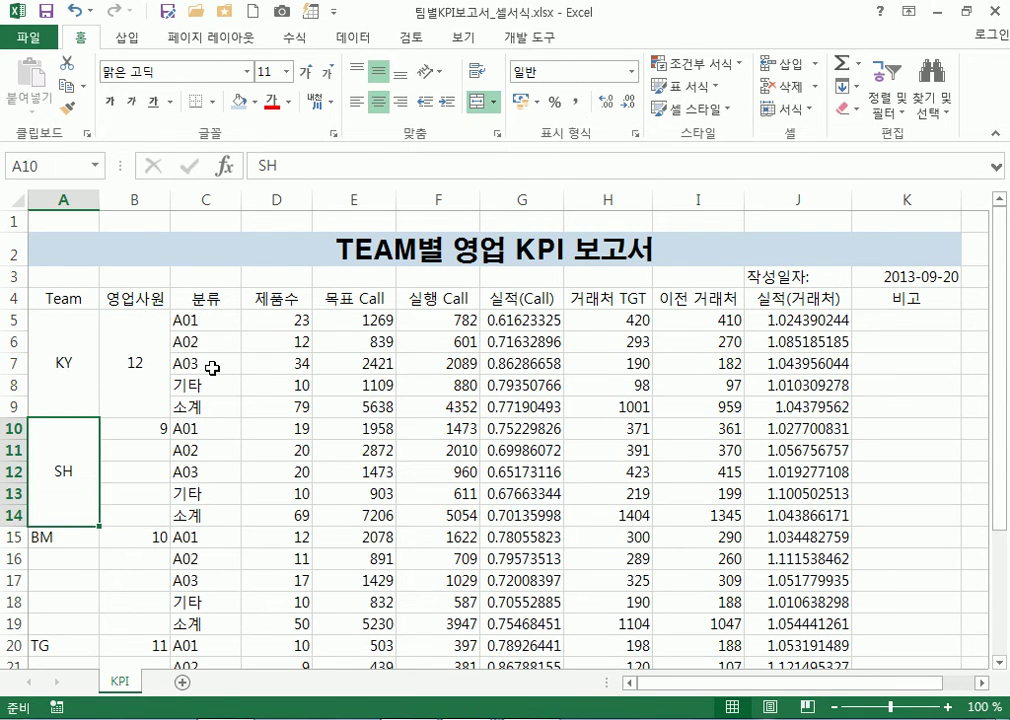
drag(140, 426, 140, 512)
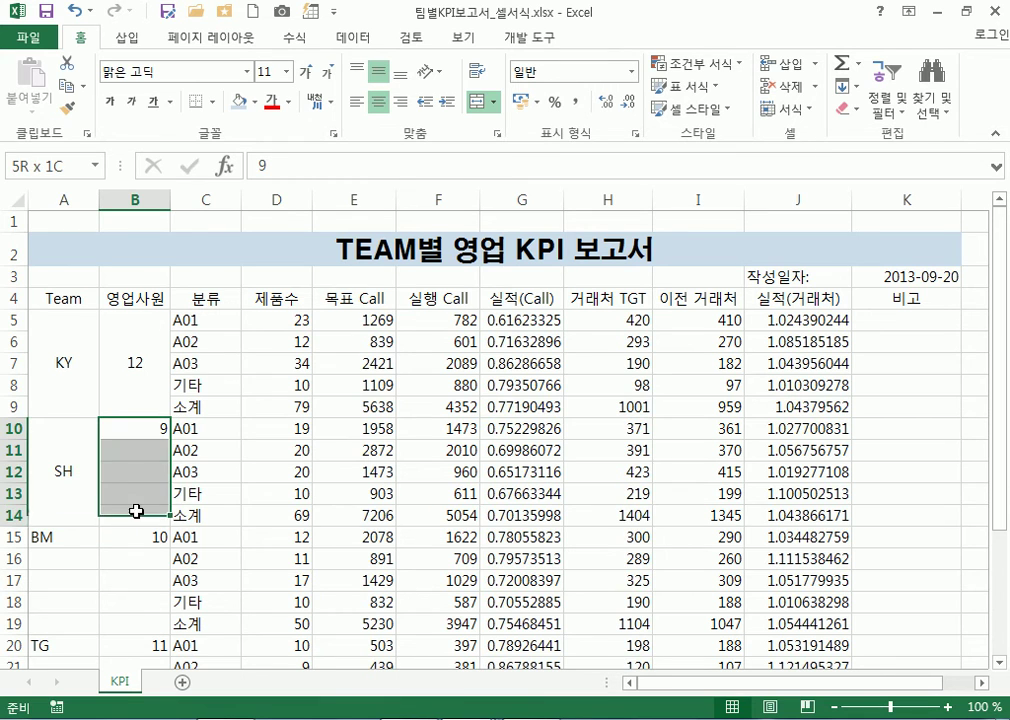
click(484, 104)
scroll(106, 376, down, 3)
drag(67, 331, 65, 423)
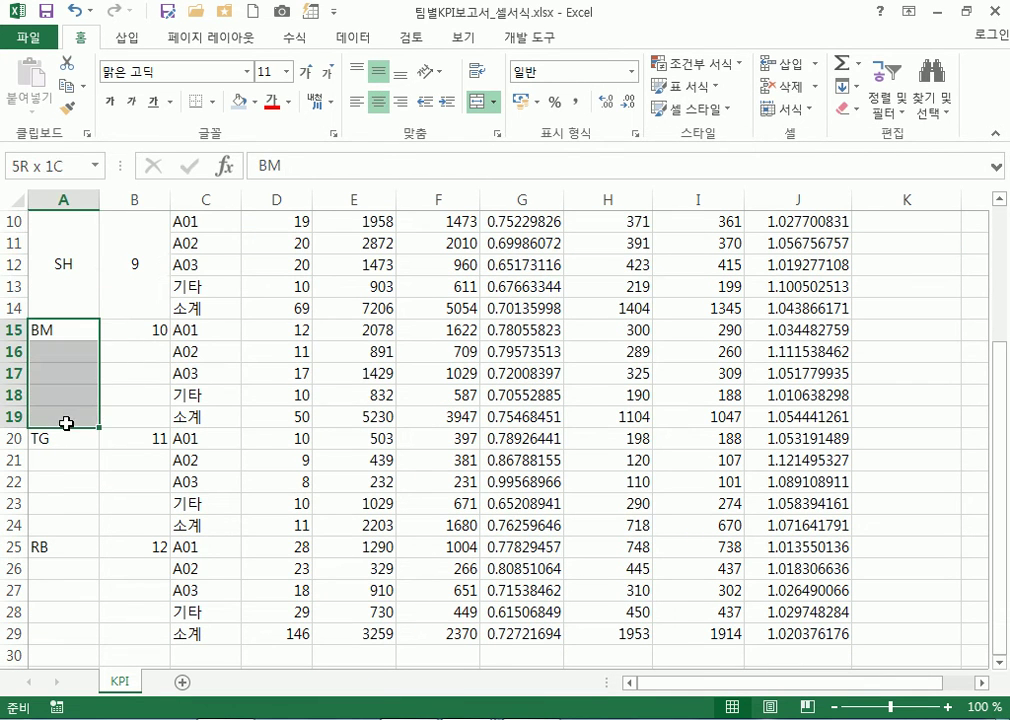
click(482, 103)
drag(148, 329, 137, 413)
click(476, 103)
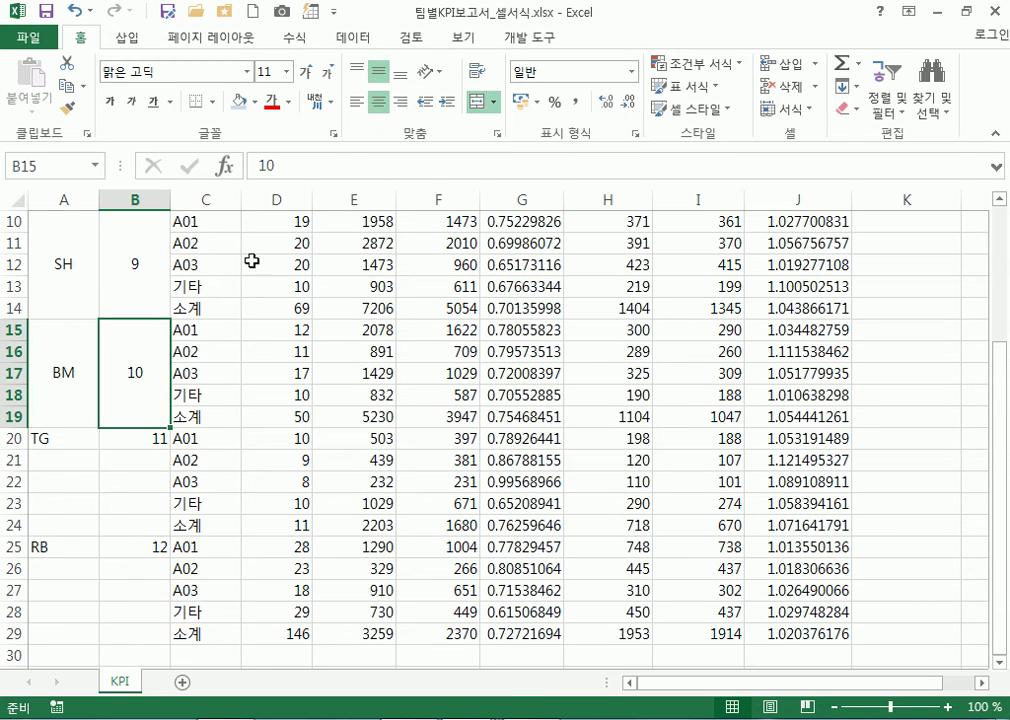
Merge and centre the TG and RB team and count blocks in rows 20–29
drag(63, 440, 57, 525)
scroll(152, 473, down, 3)
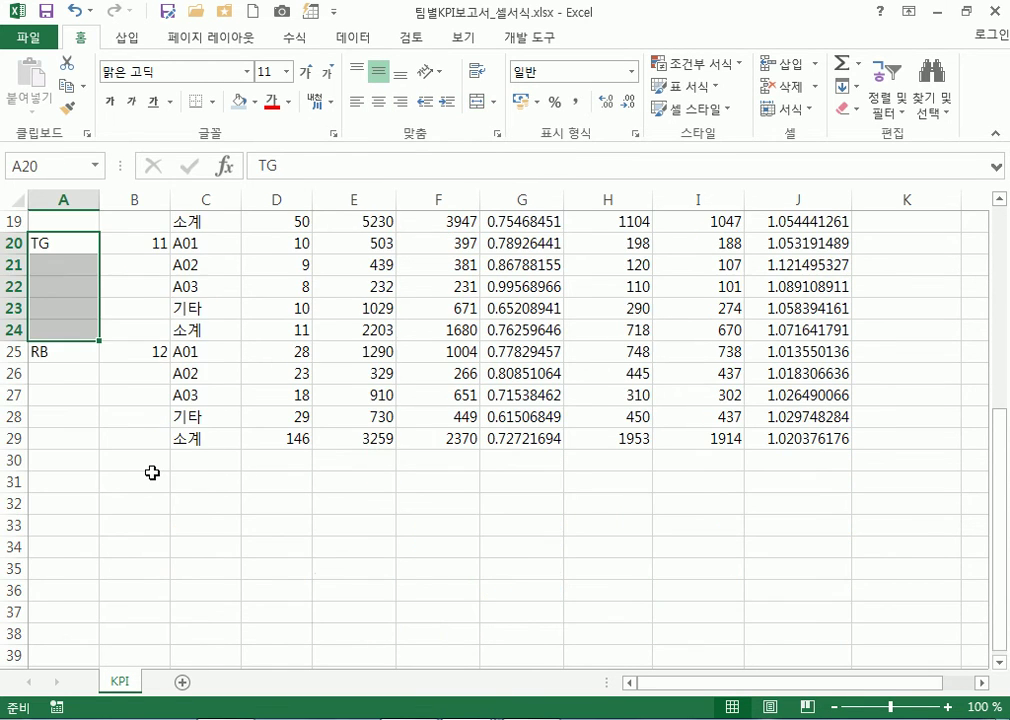
drag(140, 243, 149, 336)
drag(65, 363, 72, 433)
drag(137, 352, 136, 439)
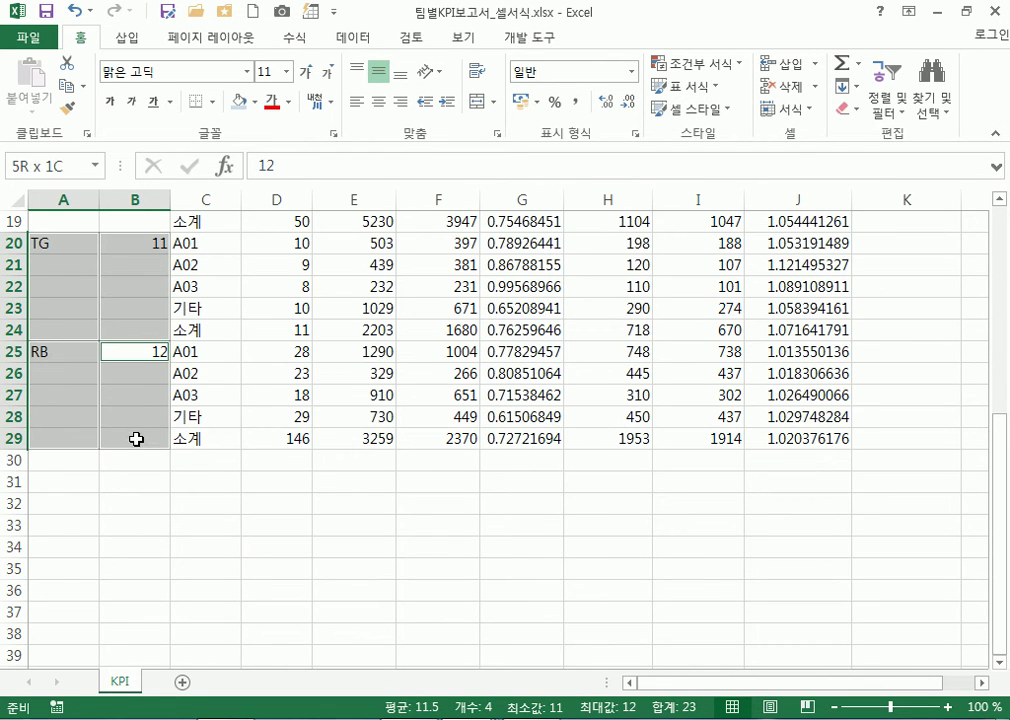
click(478, 101)
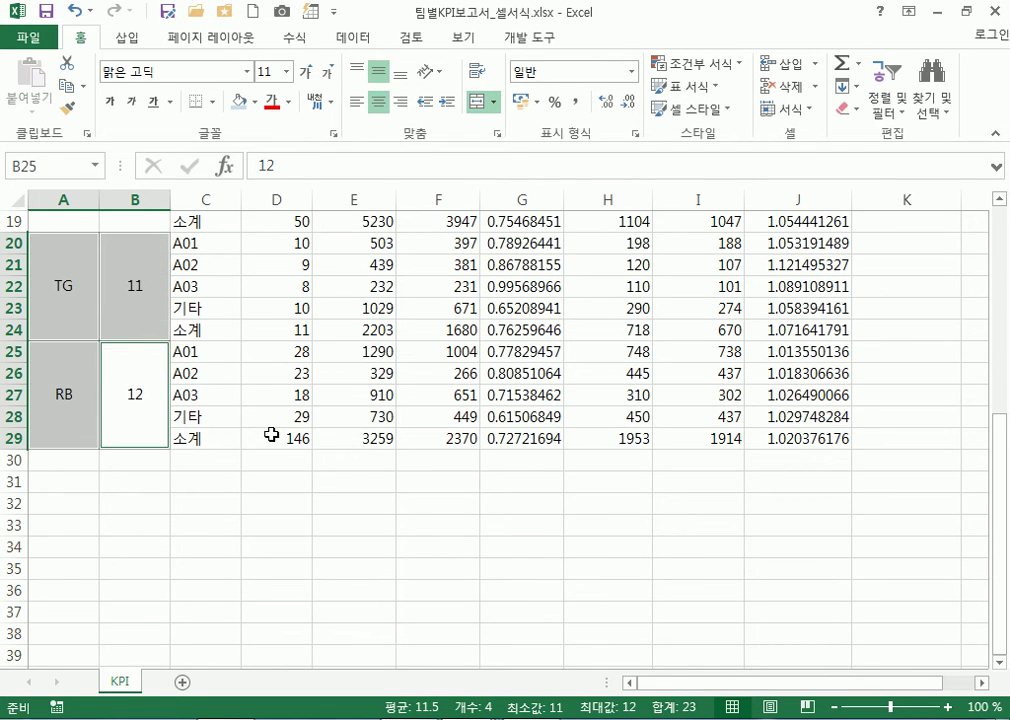
scroll(271, 434, up, 6)
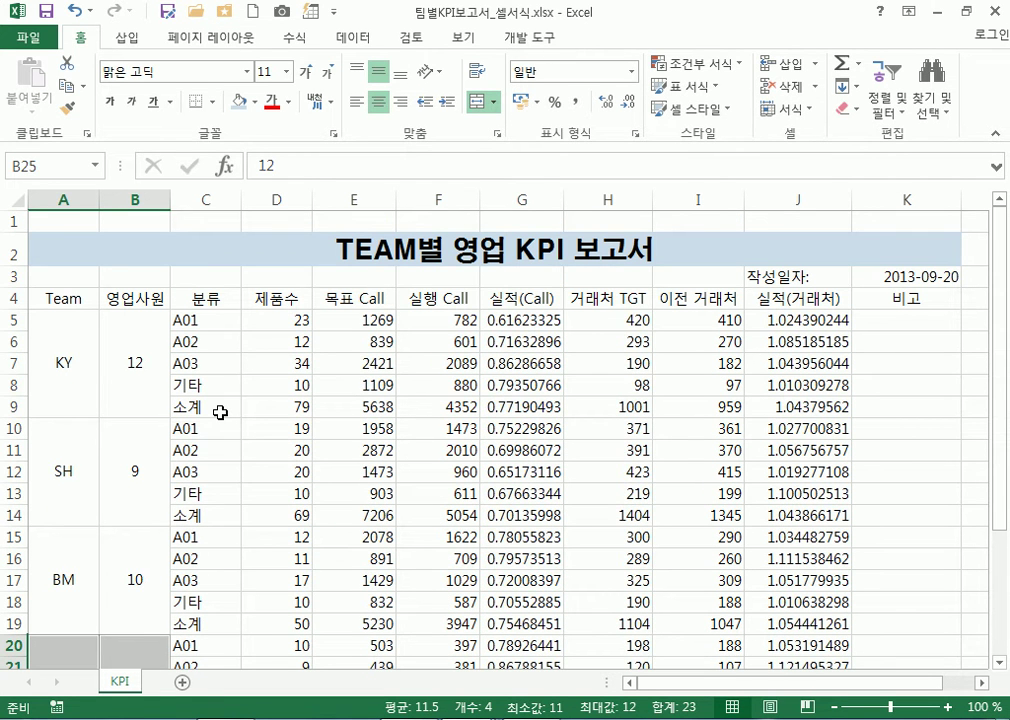
scroll(220, 412, down, 4)
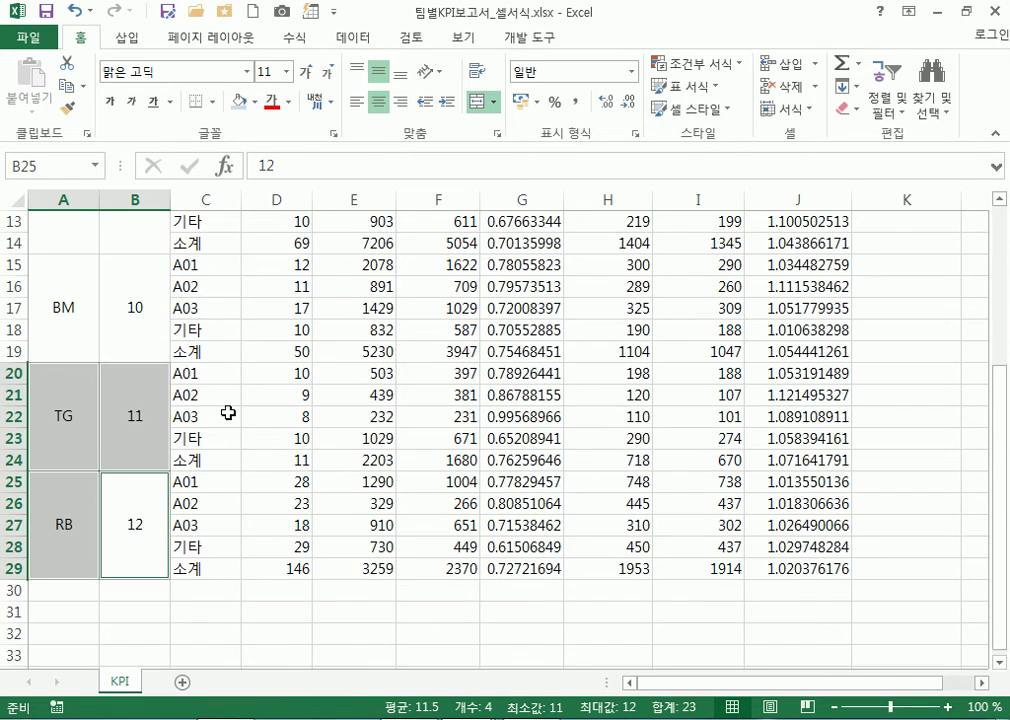
scroll(230, 414, up, 4)
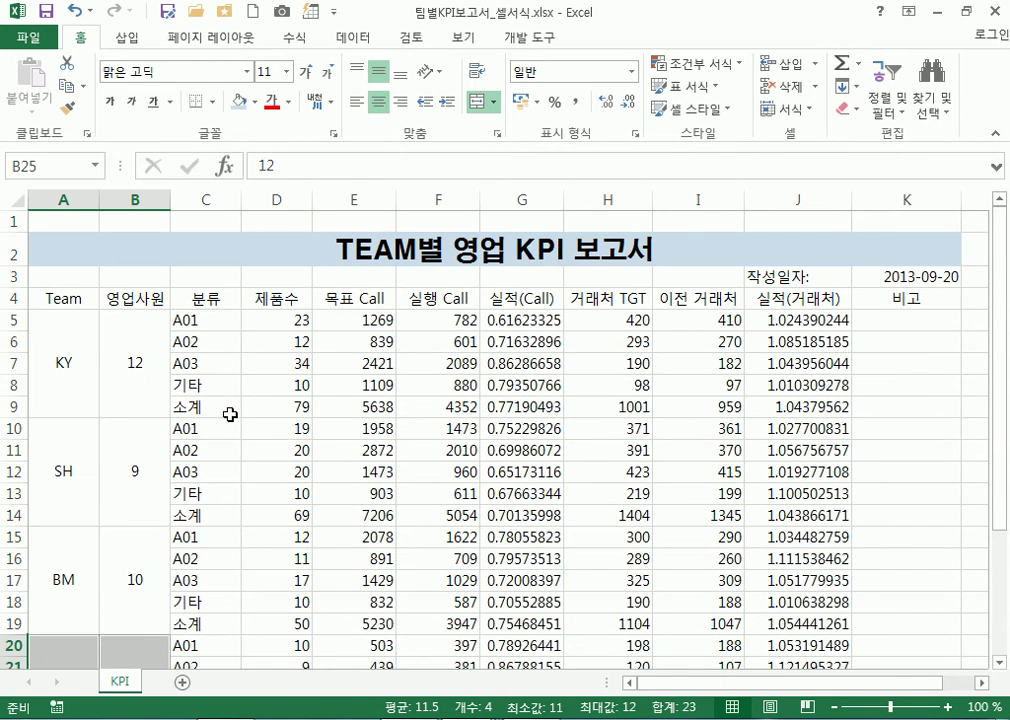
click(209, 200)
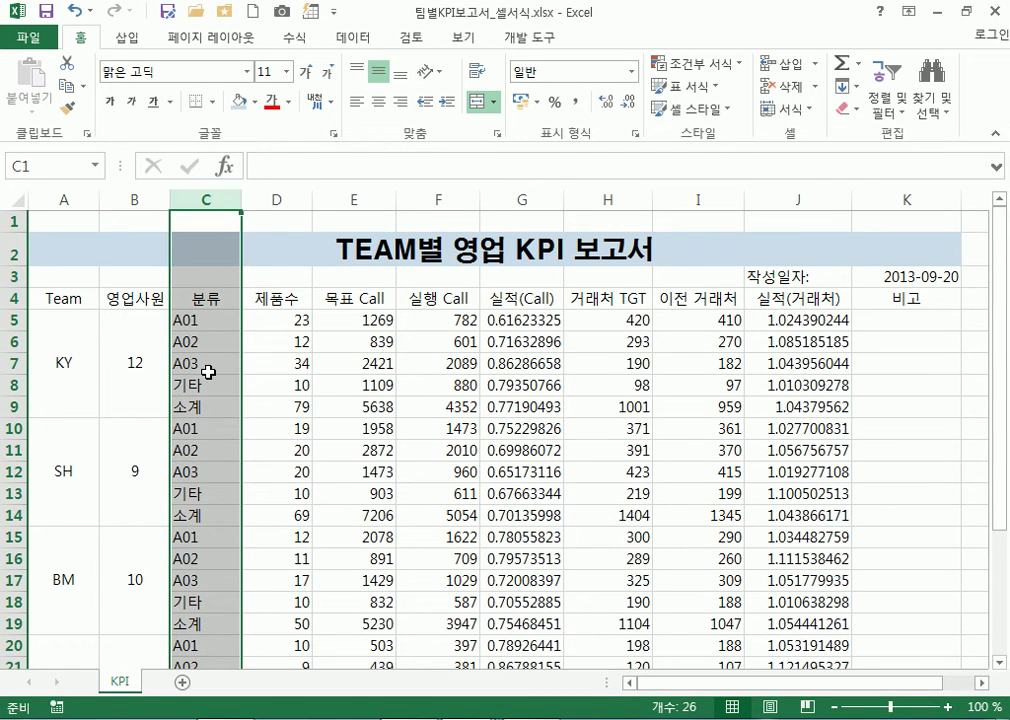
Centre the 분류 category labels across column C
scroll(208, 372, down, 4)
scroll(210, 378, up, 4)
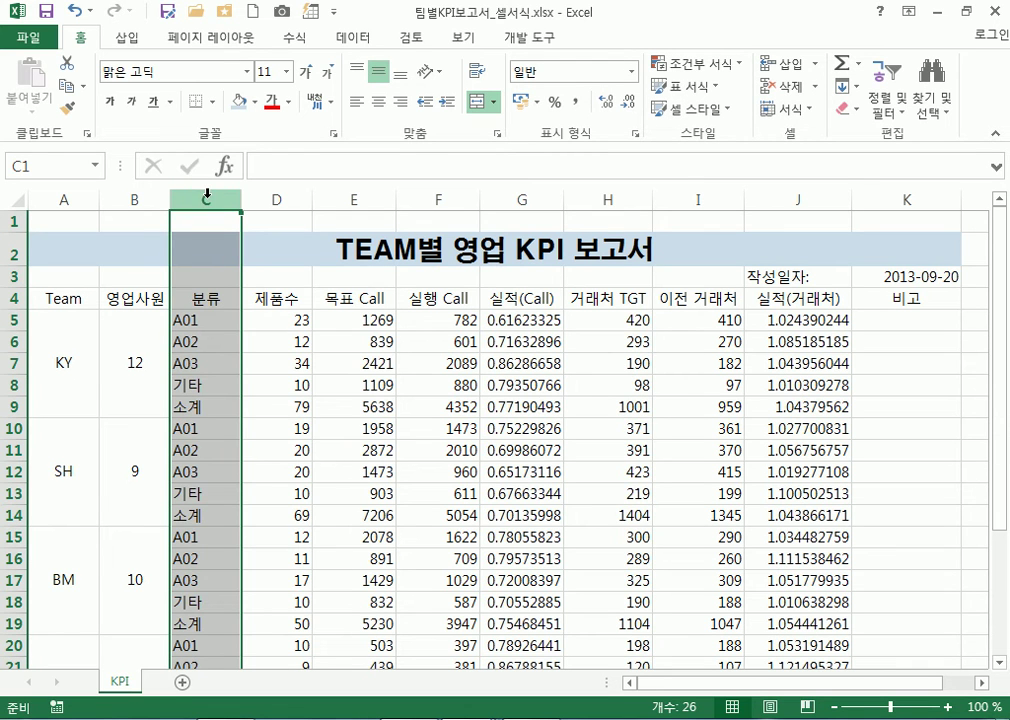
click(207, 272)
click(207, 196)
click(379, 111)
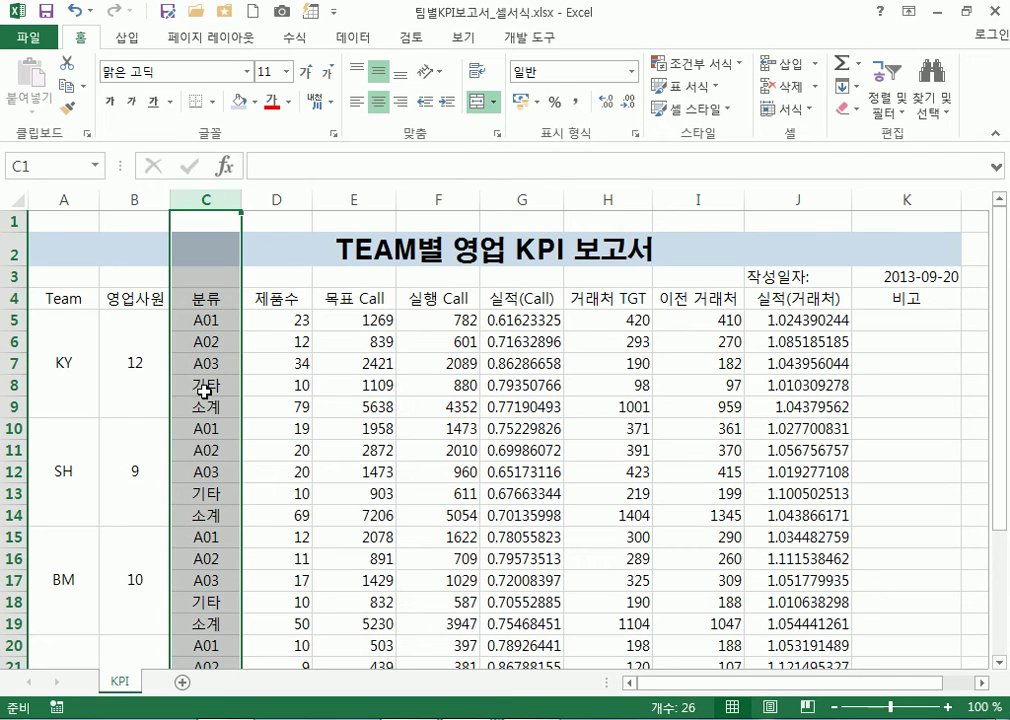
Select the count and call figures, then the 실적(Call) ratios in column G
drag(302, 322, 619, 579)
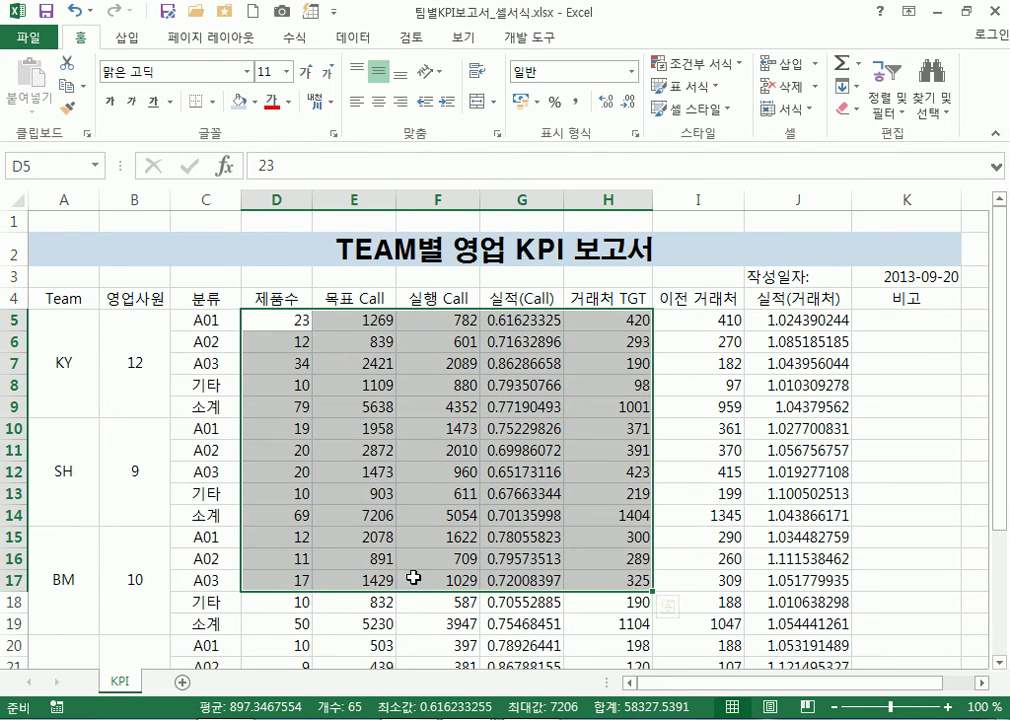
click(281, 543)
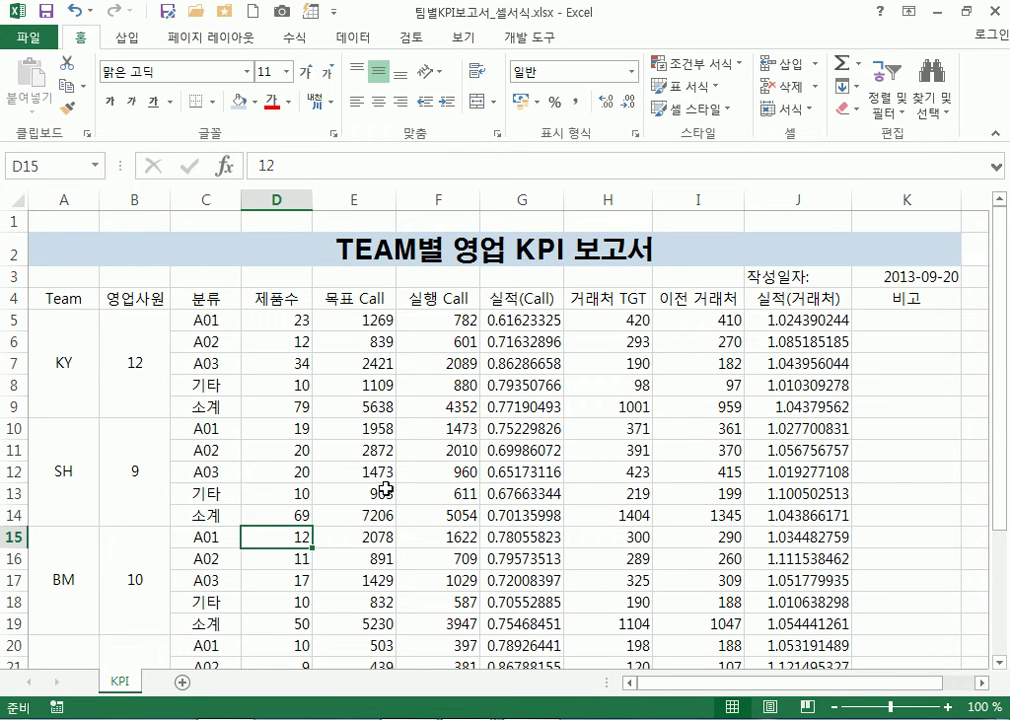
drag(300, 318, 443, 597)
drag(518, 320, 505, 587)
scroll(420, 447, up, 4)
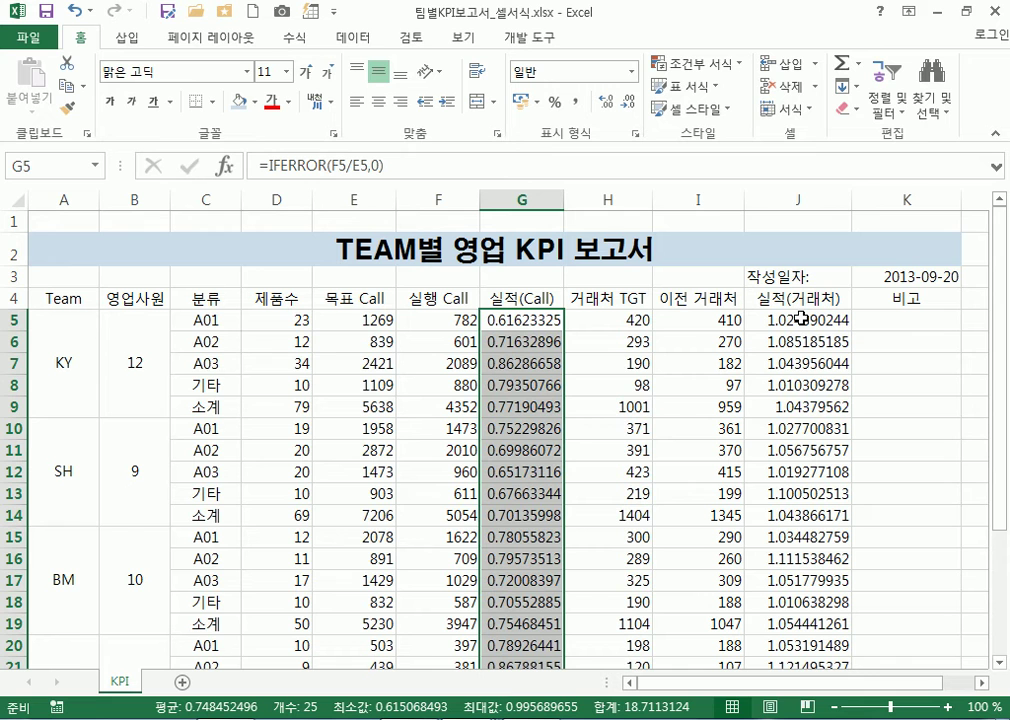
Format the G5:G29 ratios as one-decimal percentages, such as 61.6% and 77.2%
click(503, 320)
scroll(512, 450, down, 4)
ctrl+click(509, 570)
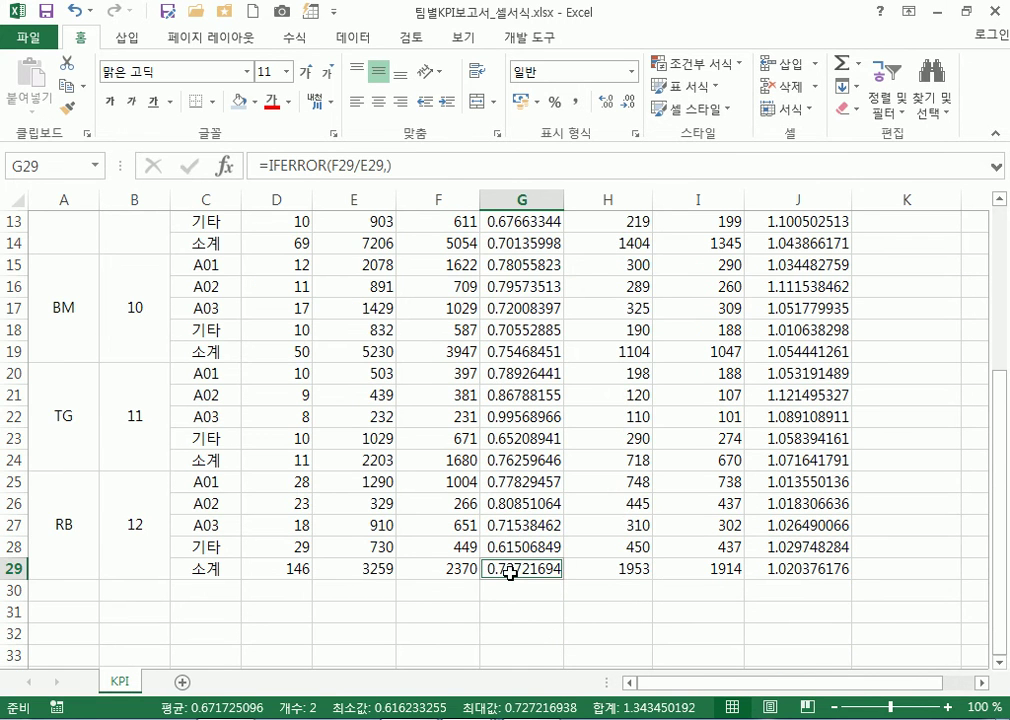
drag(509, 568, 507, 250)
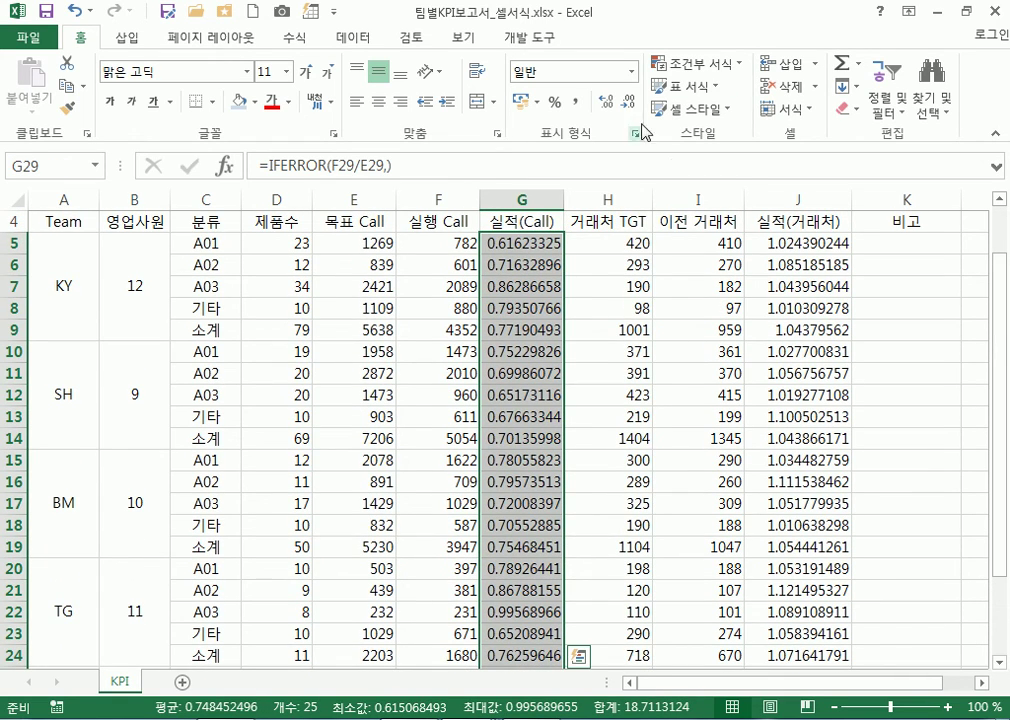
click(555, 103)
scroll(460, 366, up, 6)
drag(489, 325, 514, 568)
scroll(510, 450, up, 4)
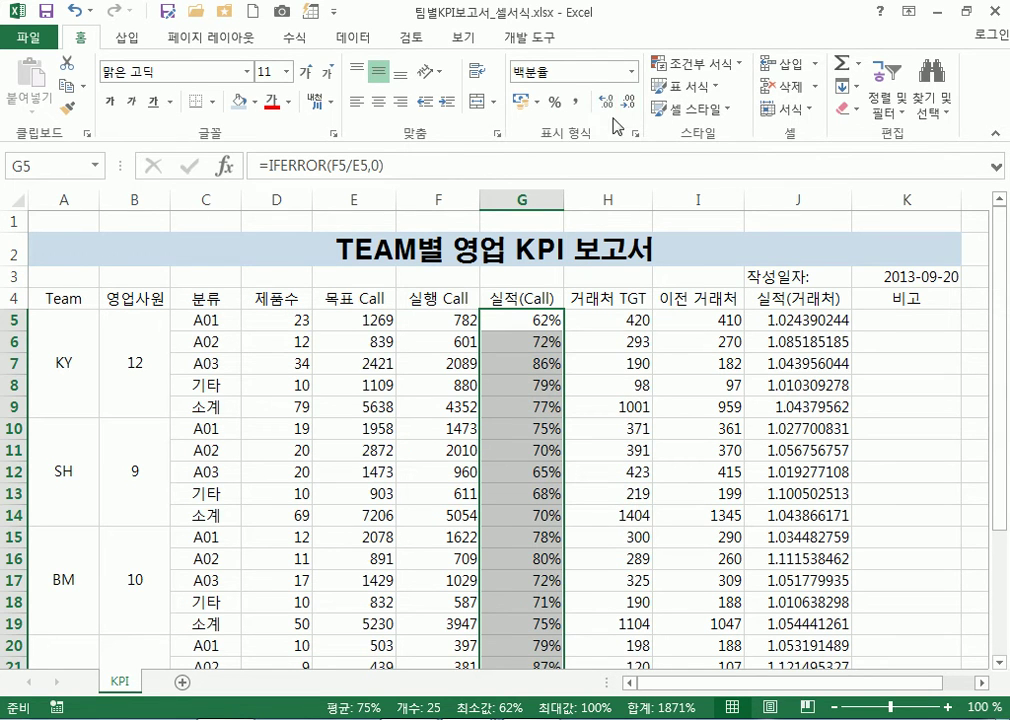
click(607, 104)
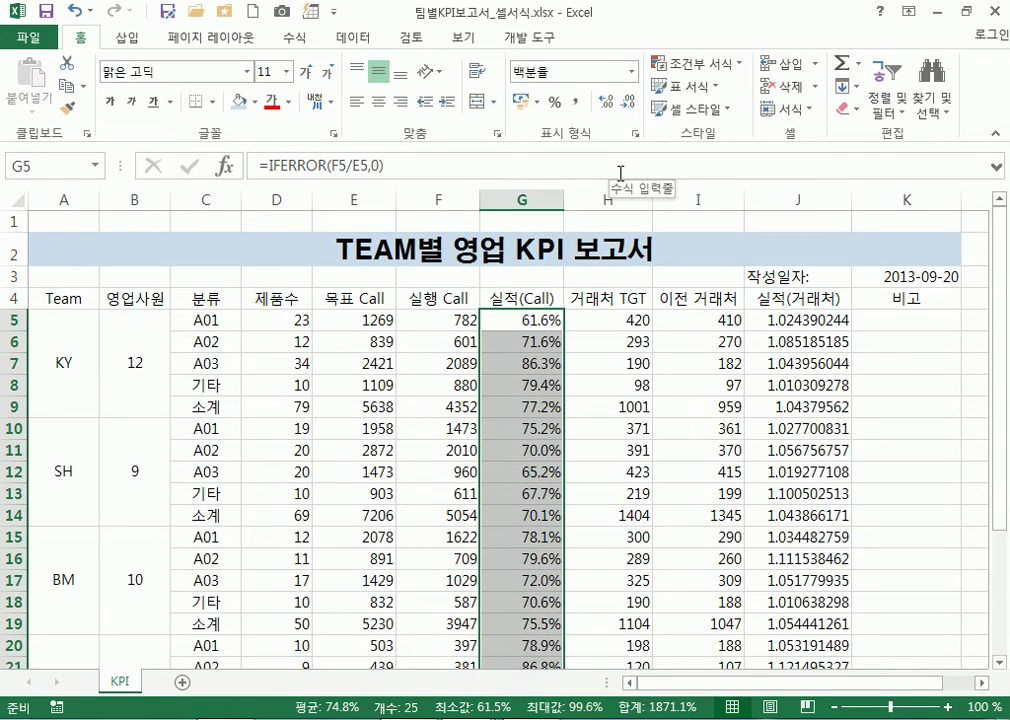
click(609, 104)
click(609, 104)
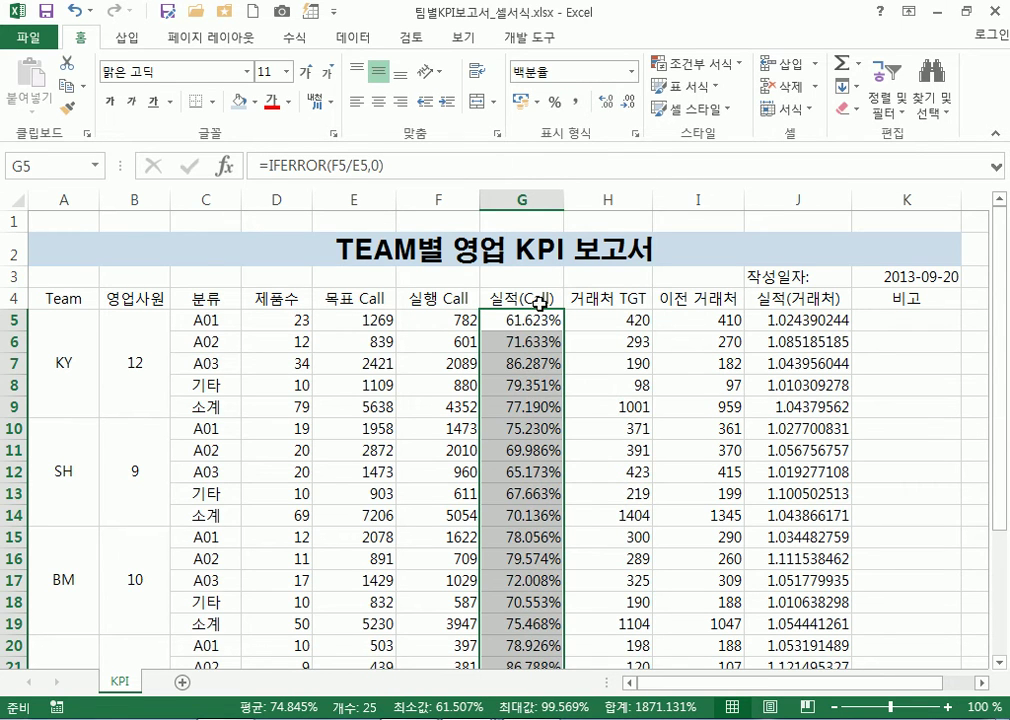
click(630, 103)
click(630, 103)
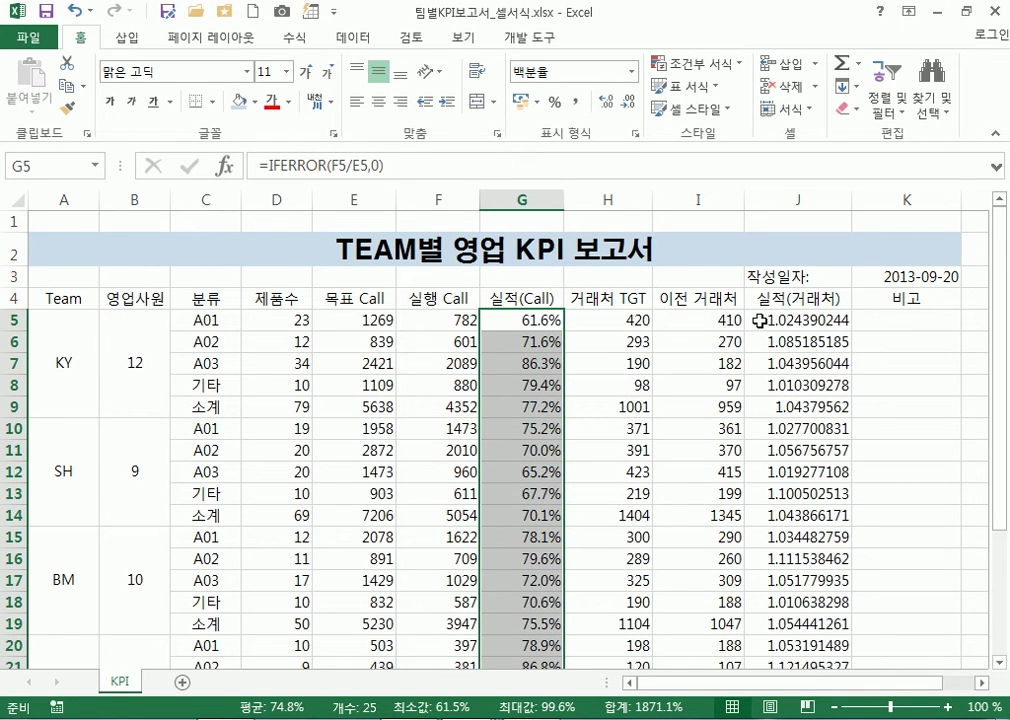
Format the J5:J29 ratios as one-decimal percentages, such as 102.4% and 108.5%
drag(797, 318, 797, 612)
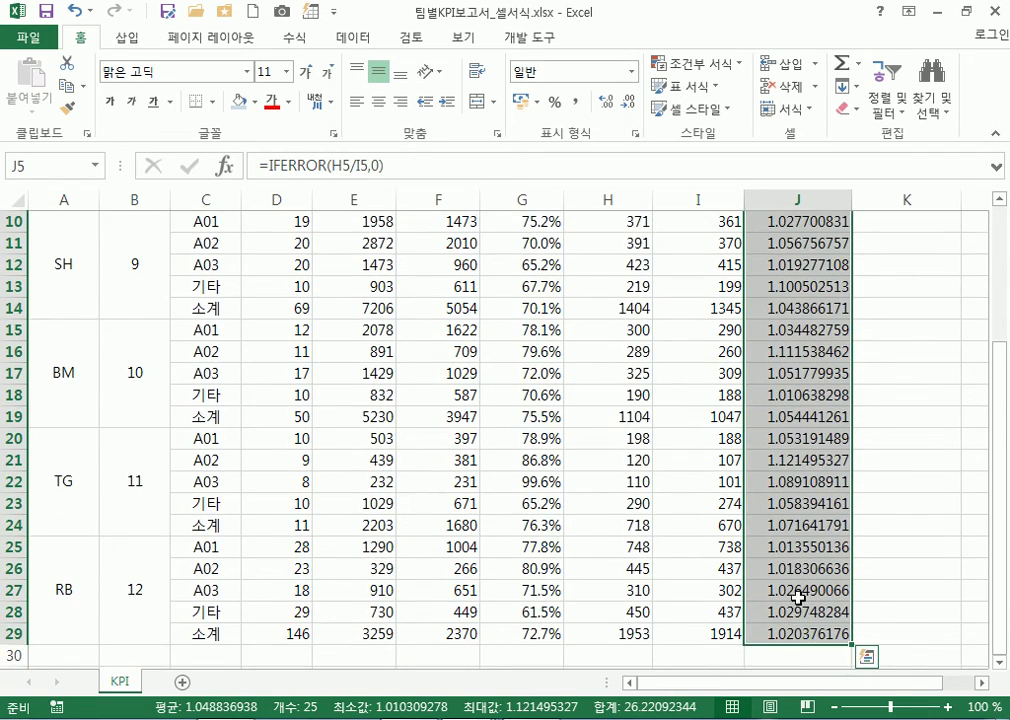
scroll(796, 600, up, 3)
scroll(793, 579, down, 5)
scroll(795, 571, up, 5)
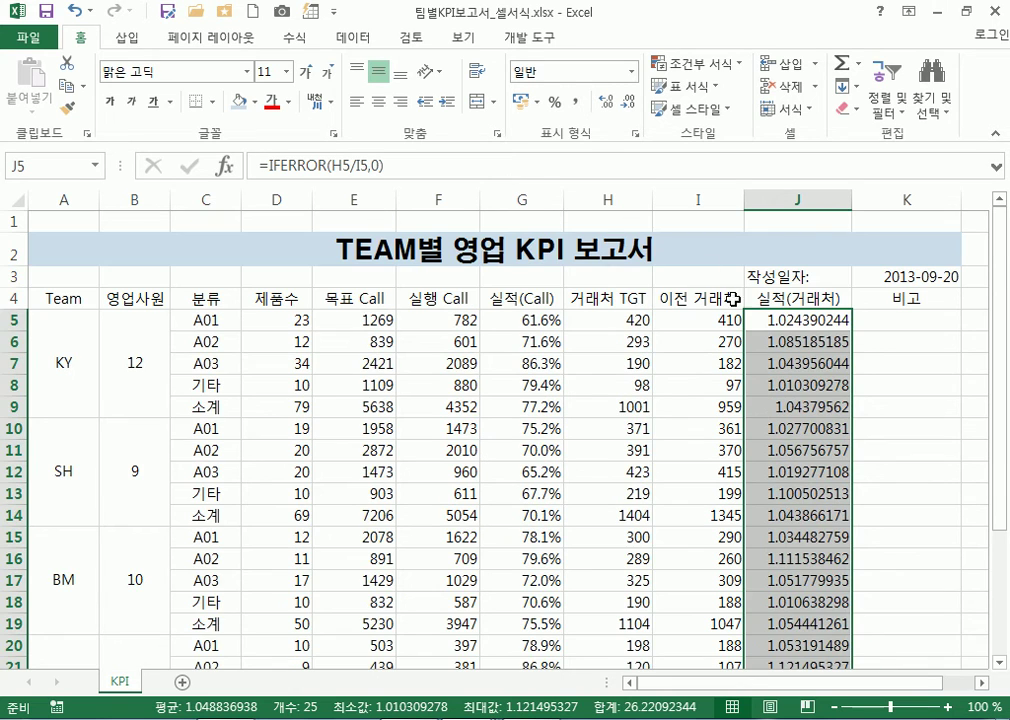
click(556, 104)
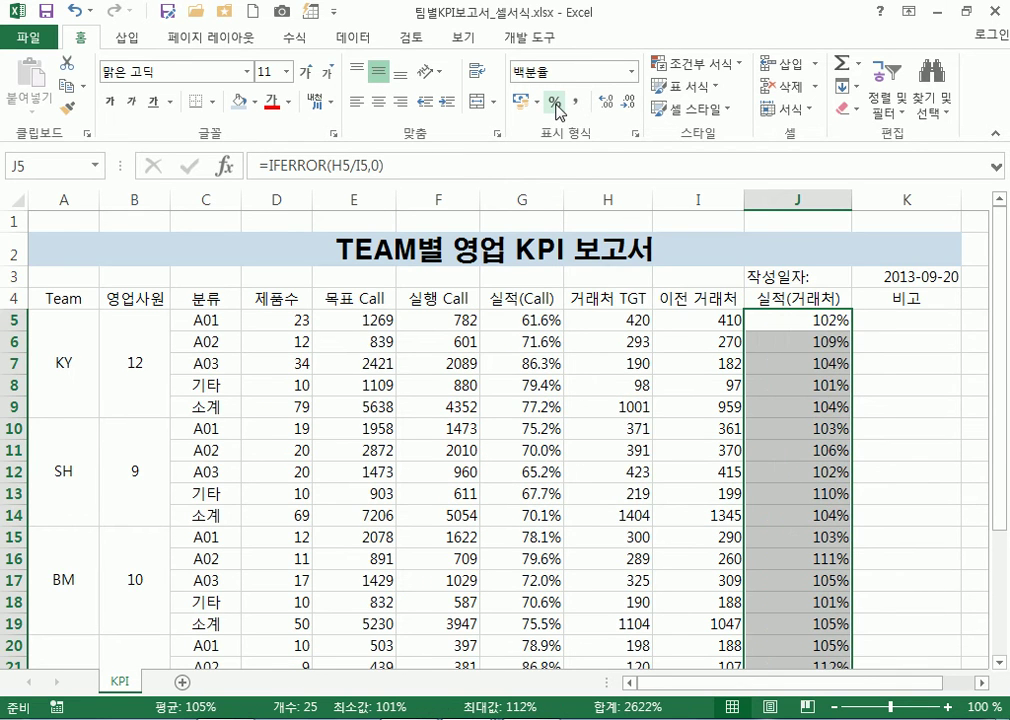
click(605, 104)
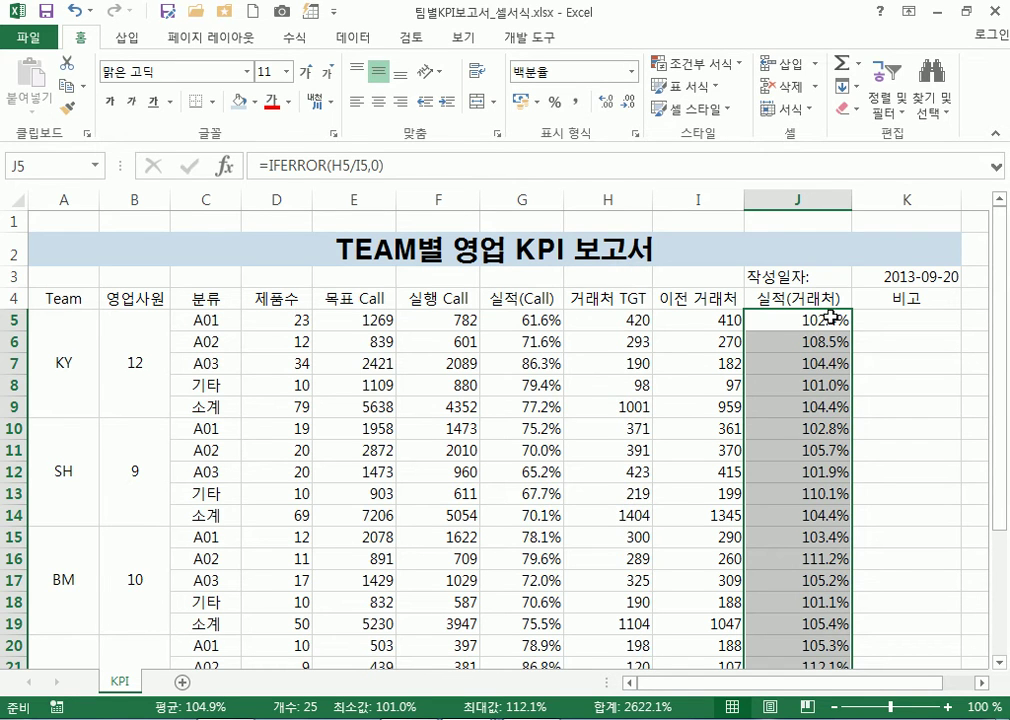
click(604, 105)
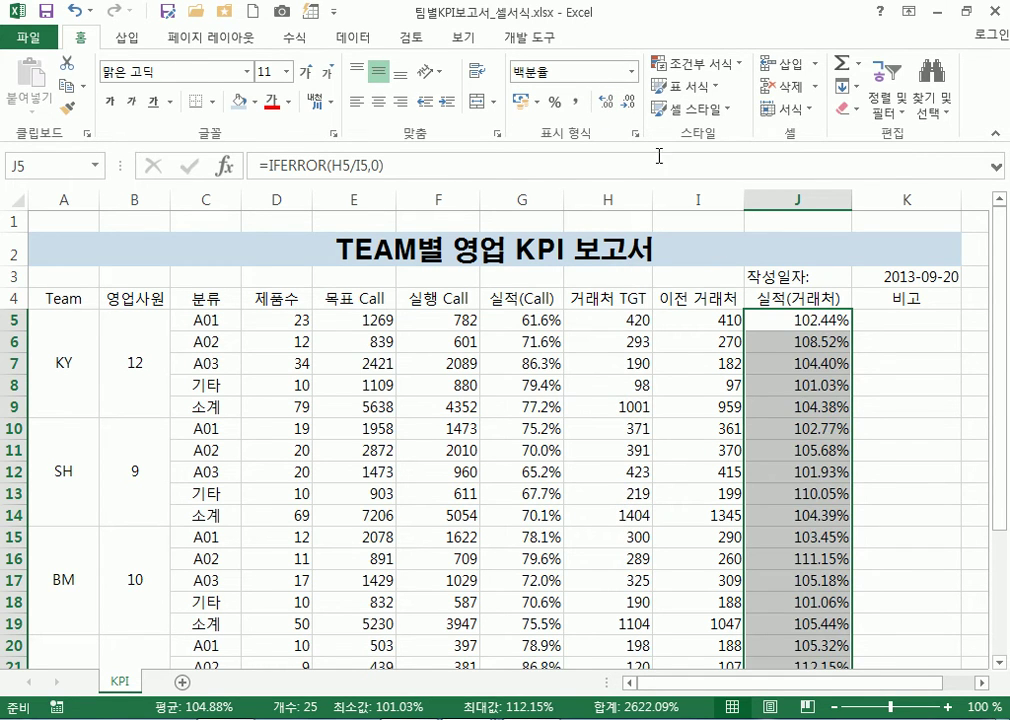
click(606, 104)
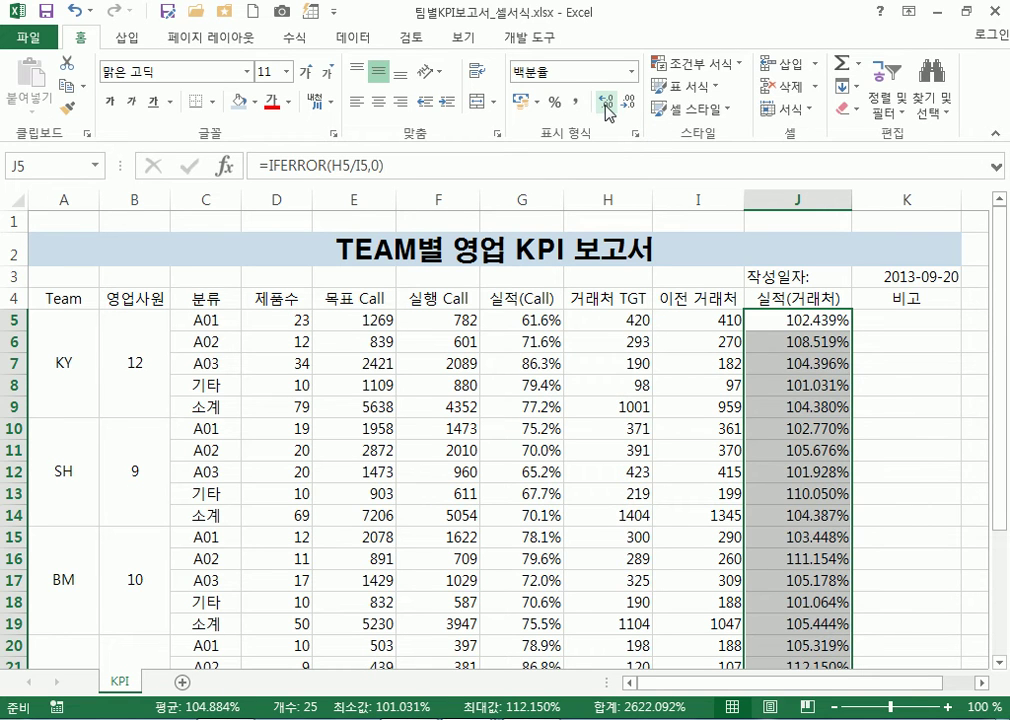
click(627, 102)
click(627, 102)
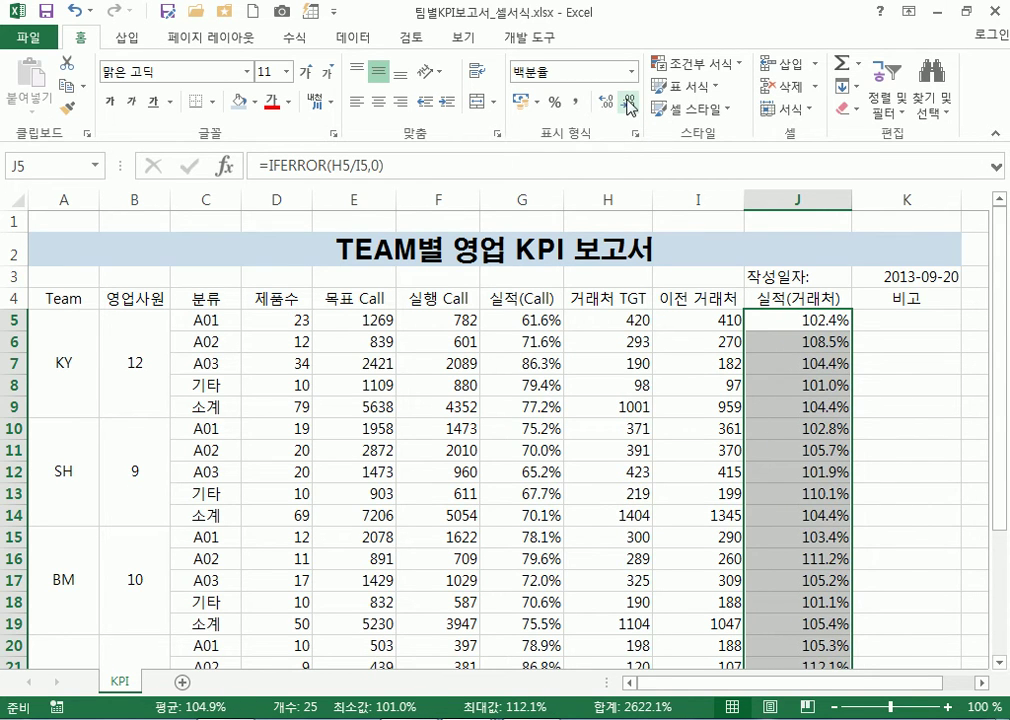
click(606, 102)
click(627, 102)
Apply Comma Style to the count and call figures in D5:F29
drag(264, 322, 453, 526)
scroll(499, 517, up, 5)
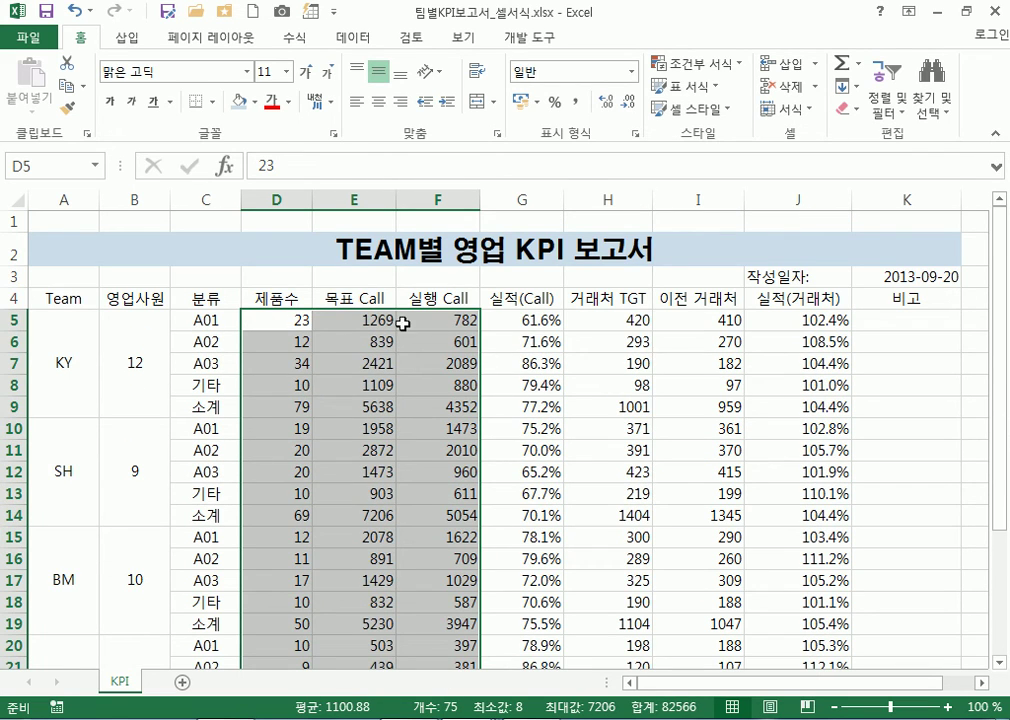
scroll(451, 321, down, 4)
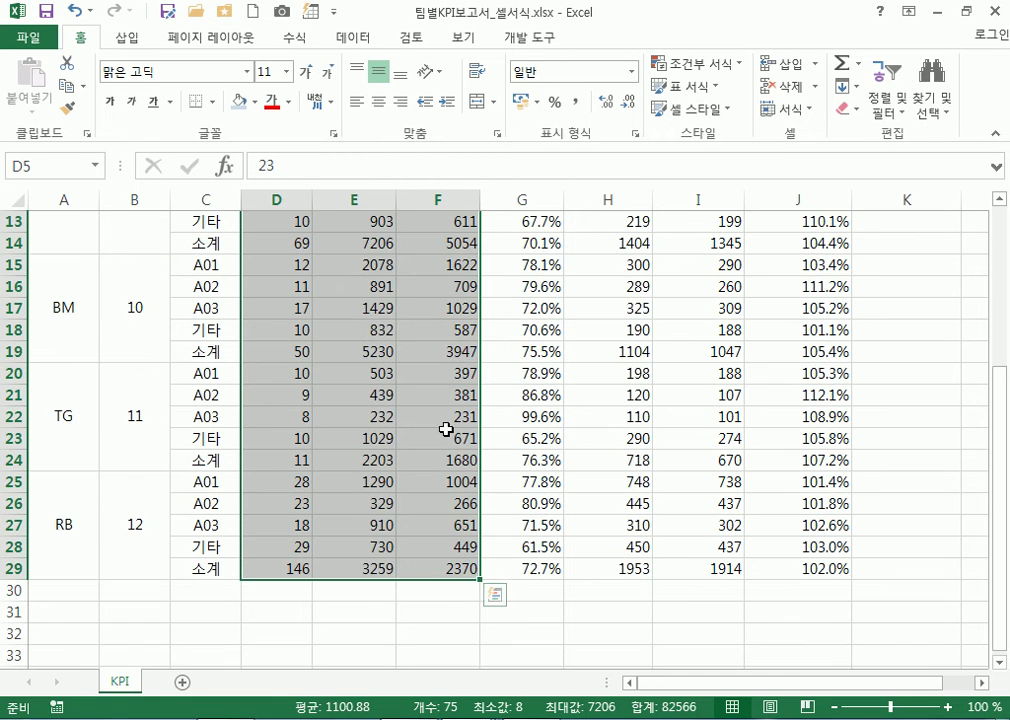
scroll(446, 553, up, 4)
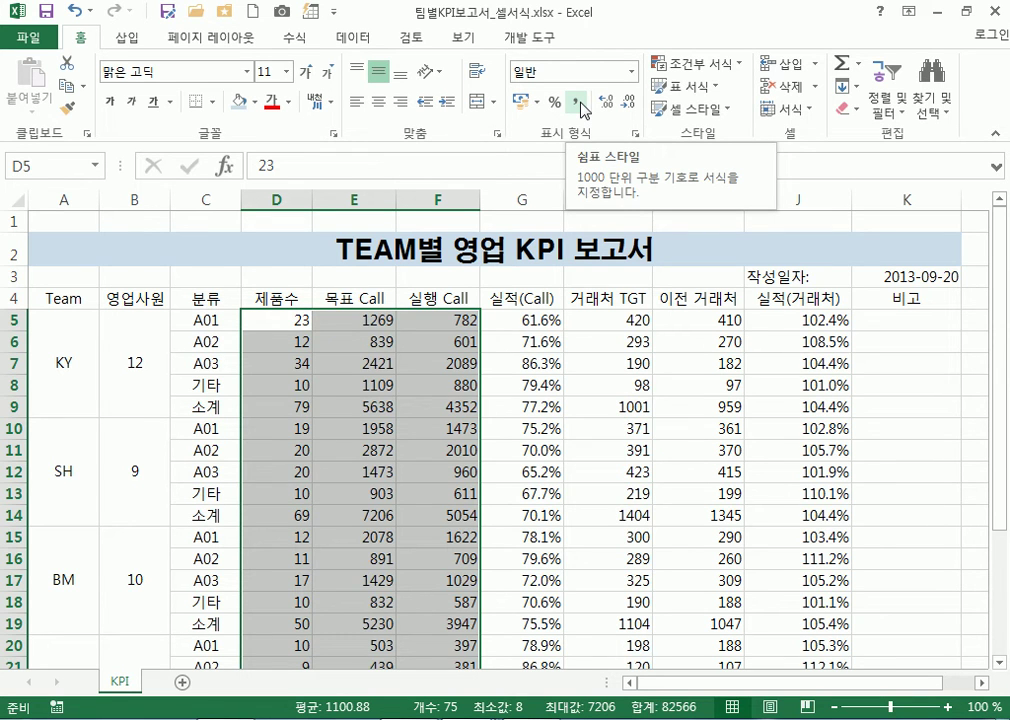
click(577, 103)
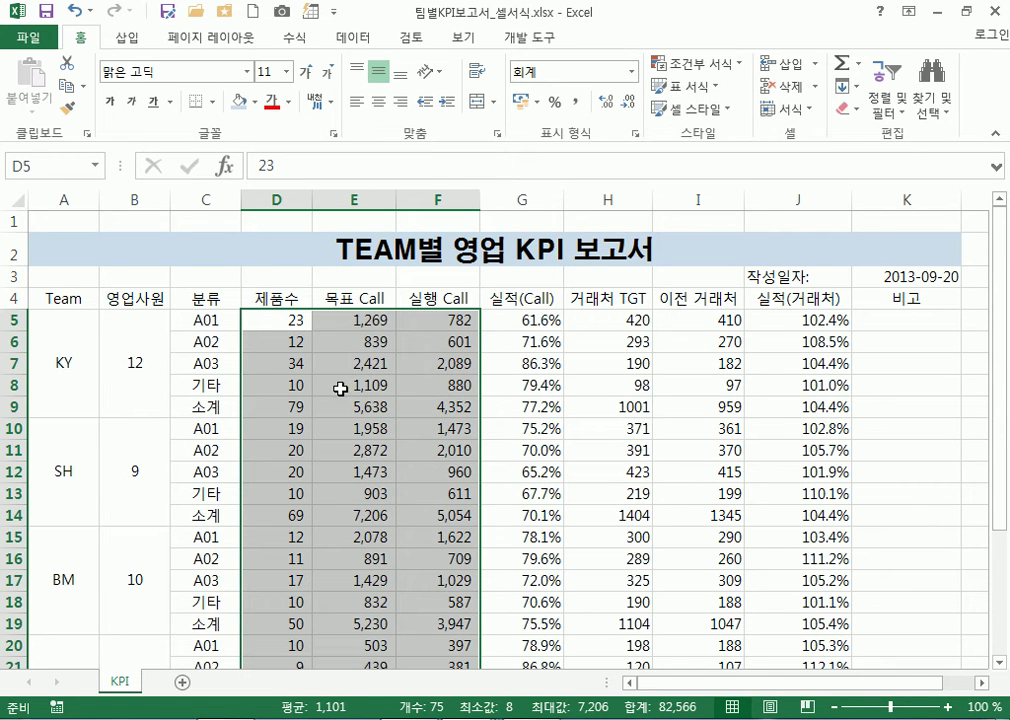
Apply Comma Style to the 거래처 counts in H5:I29
drag(596, 320, 704, 420)
mouse_move(688, 642)
mouse_down()
mouse_move(688, 668)
mouse_move(688, 634)
mouse_up()
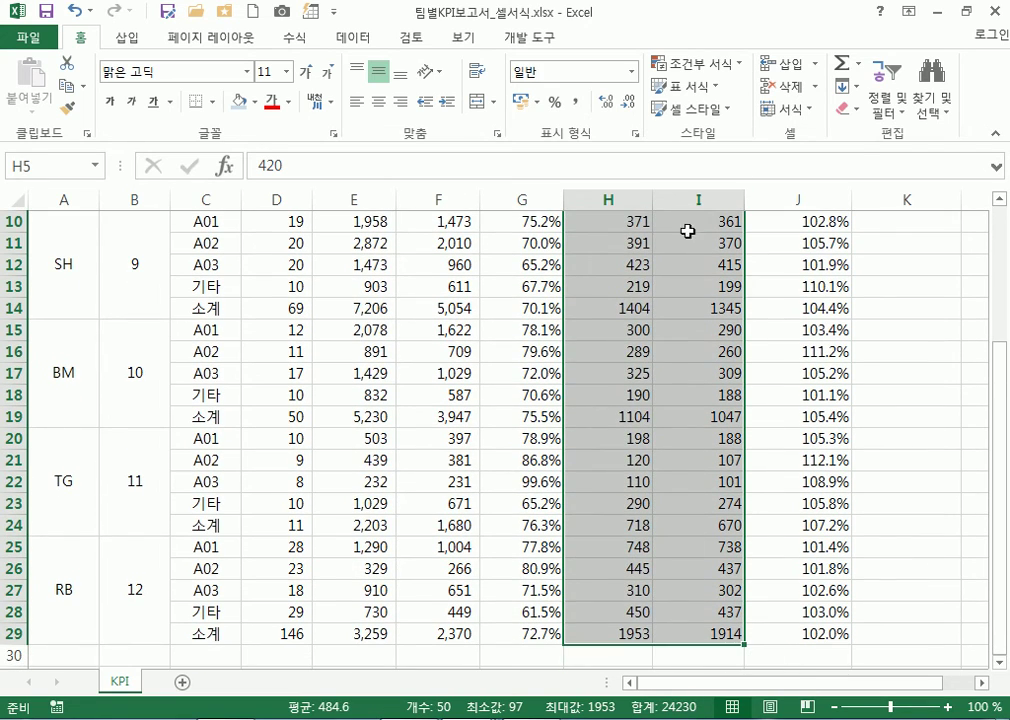
click(576, 107)
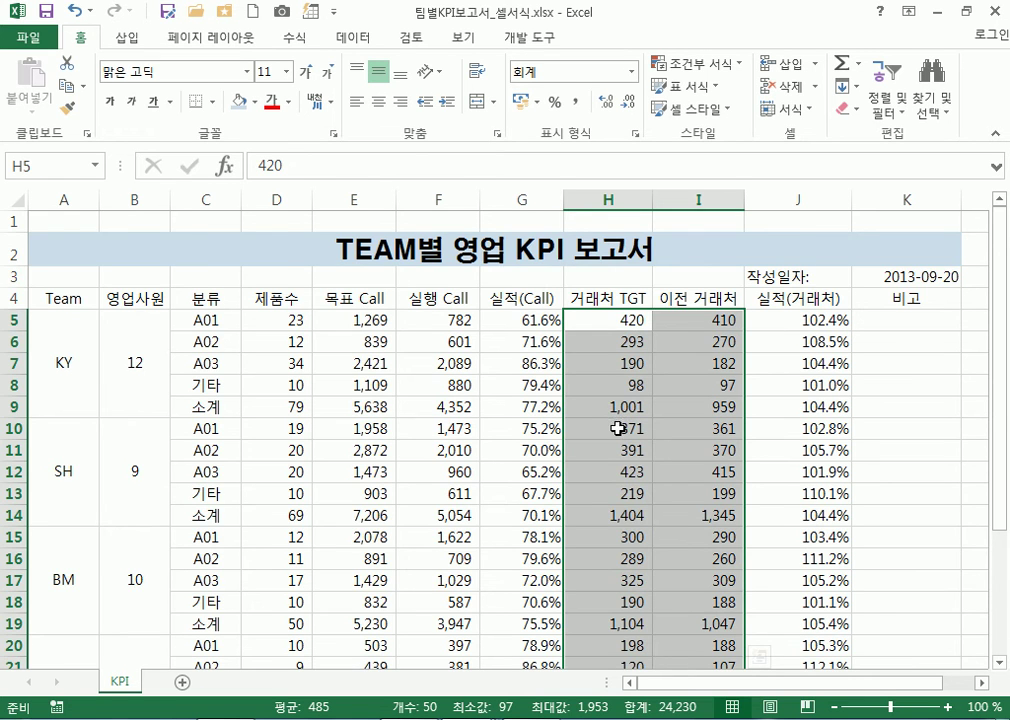
scroll(618, 517, down, 3)
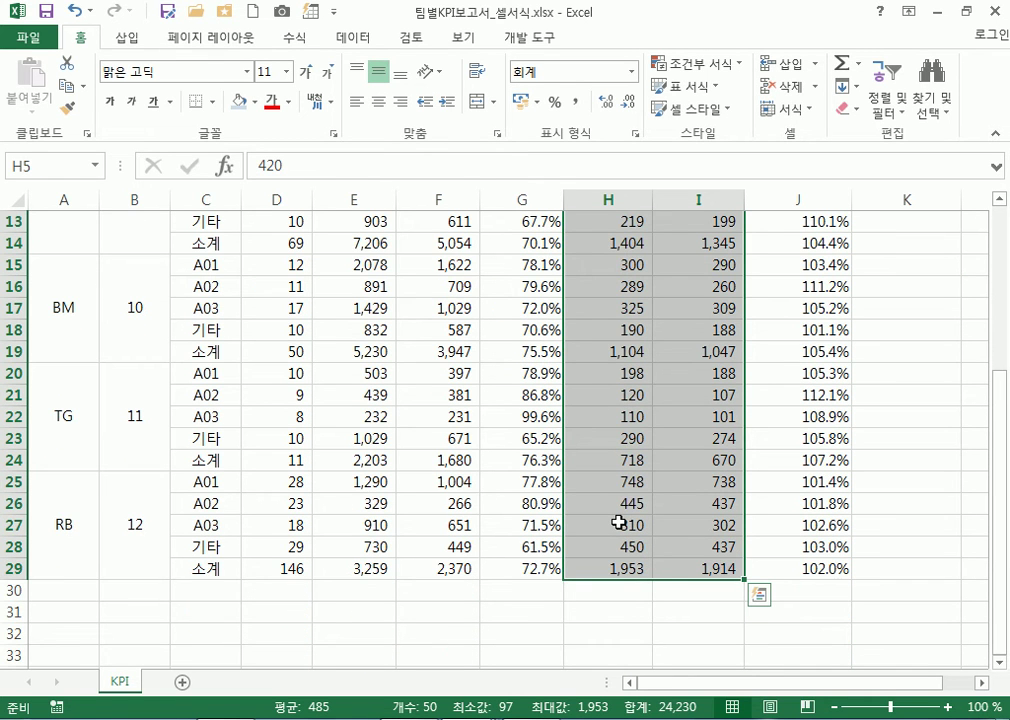
scroll(619, 522, up, 3)
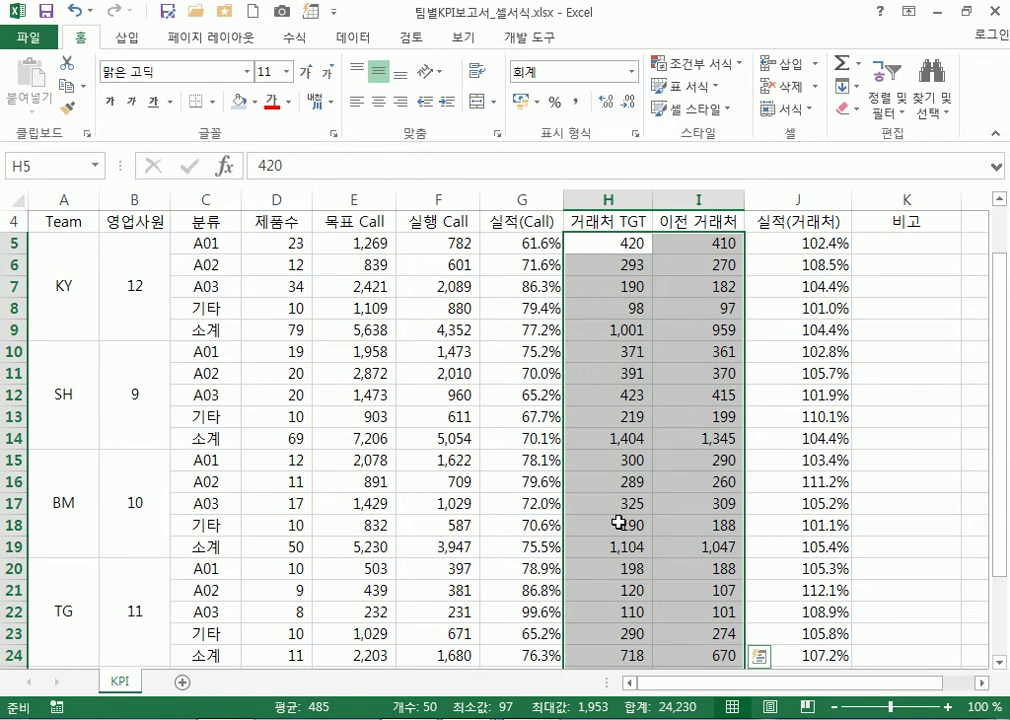
scroll(619, 522, up, 1)
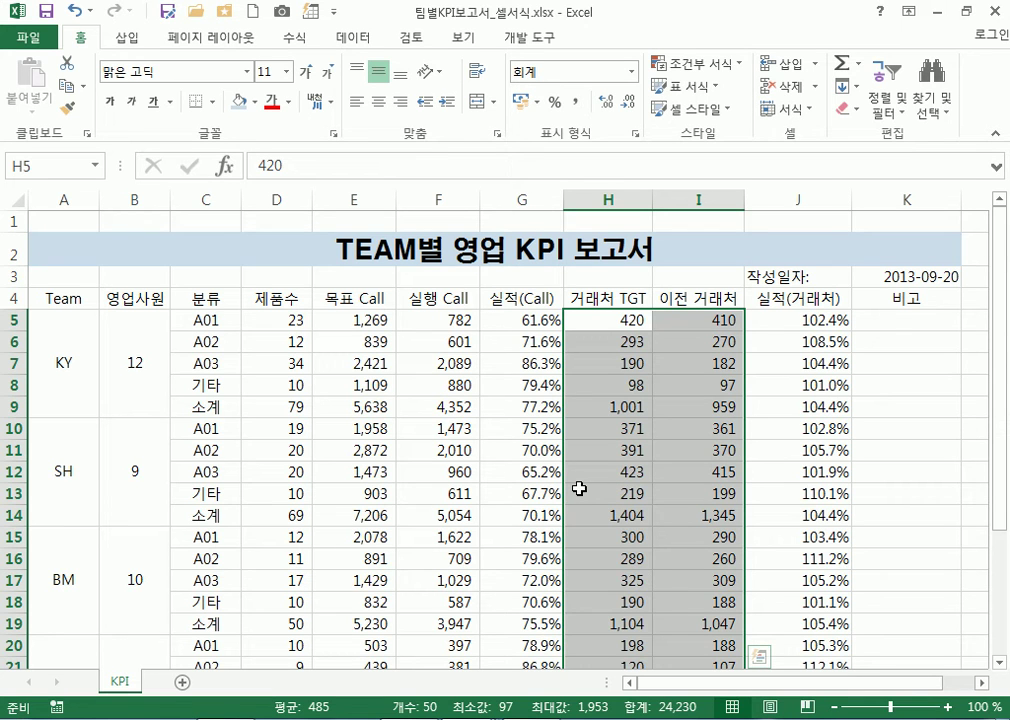
Fill the header row A4:K4 with a light grey theme colour
drag(63, 297, 899, 301)
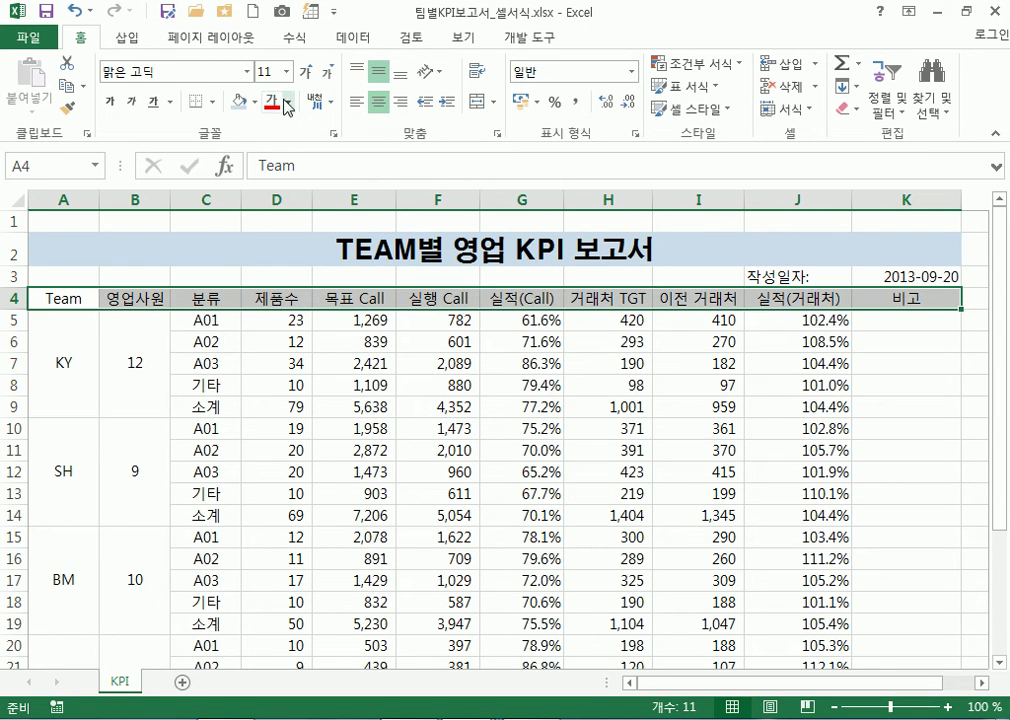
click(255, 102)
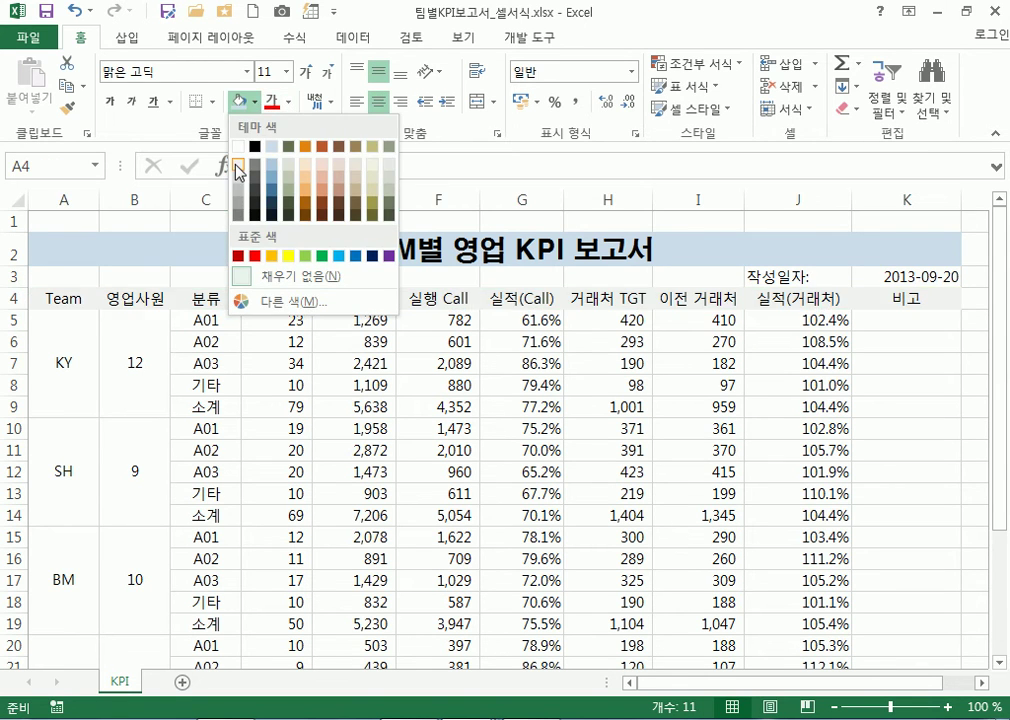
click(237, 164)
click(136, 405)
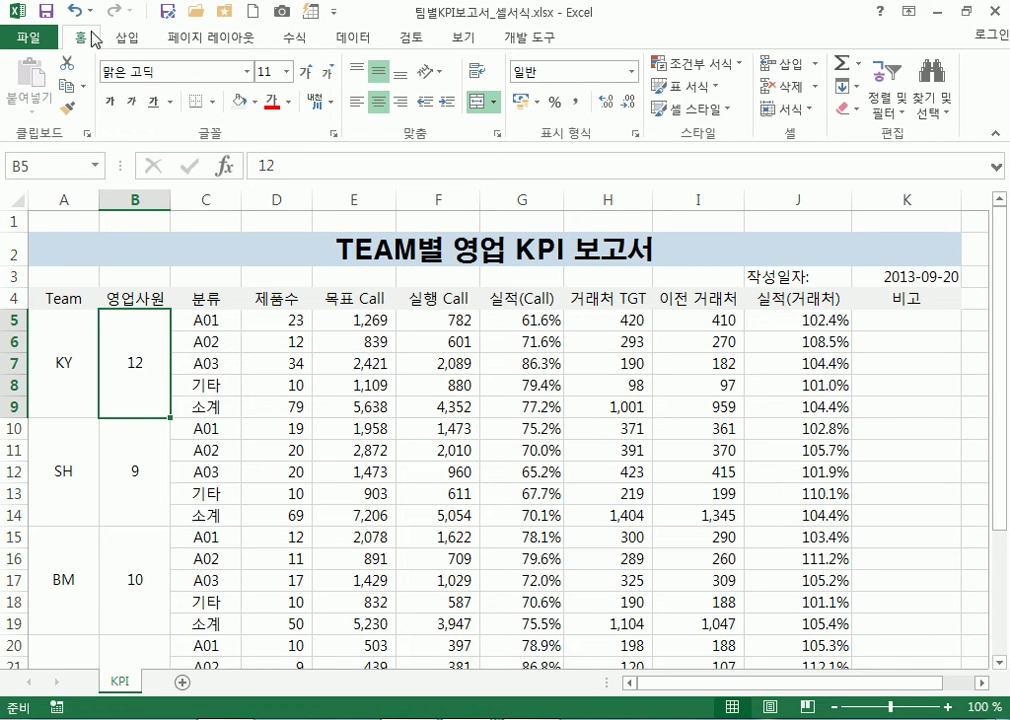
click(28, 38)
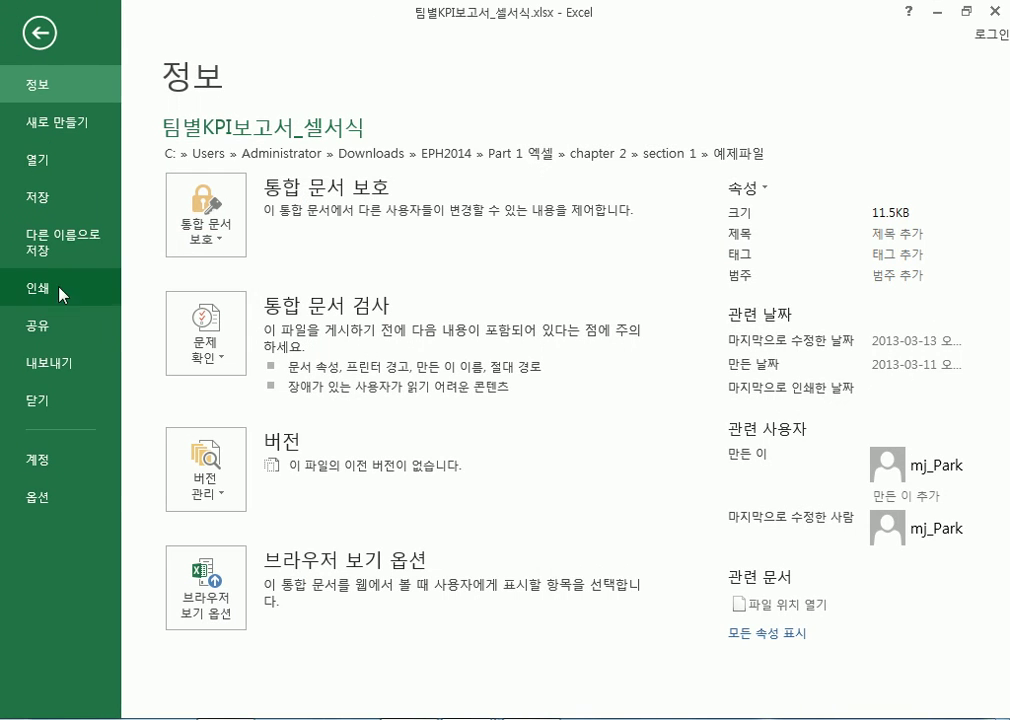
Check the two-page print preview, then return to the sheet showing page breaks
click(58, 292)
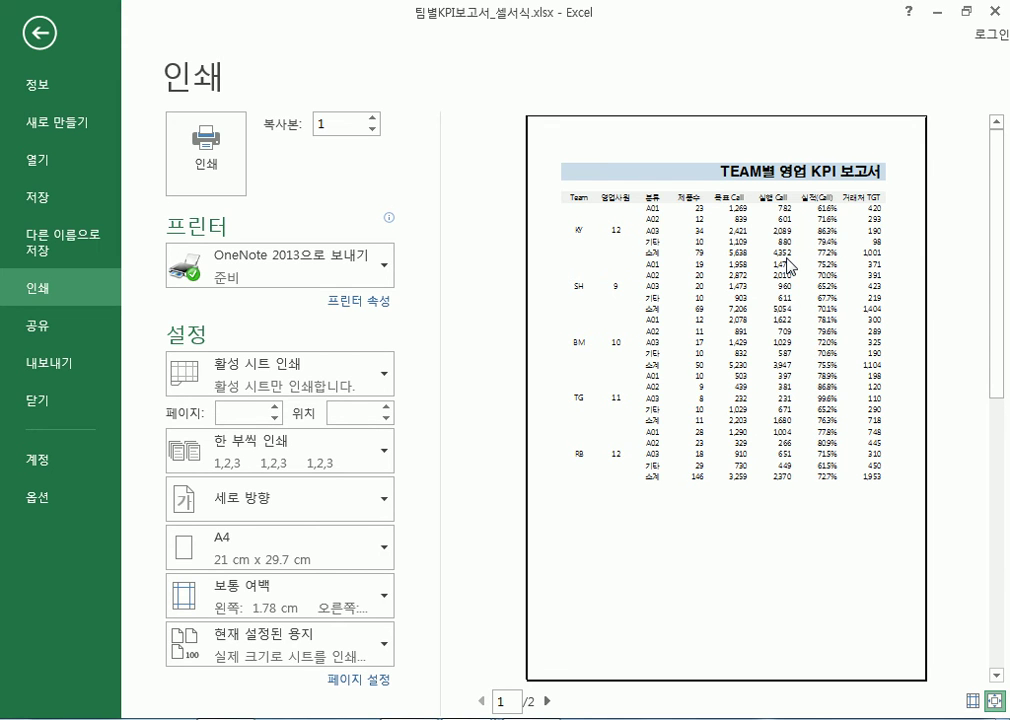
key(Escape)
scroll(741, 257, down, 9)
drag(505, 305, 717, 392)
click(760, 335)
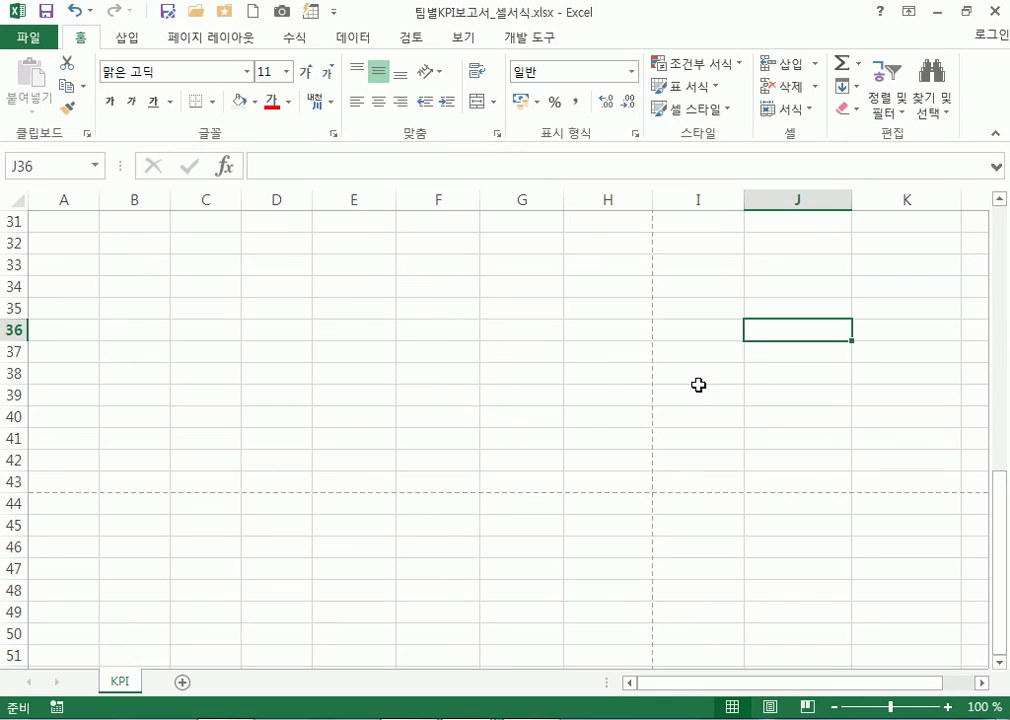
scroll(698, 385, up, 5)
Apply All Borders to every cell of the KPI table A4:K29
scroll(712, 383, up, 4)
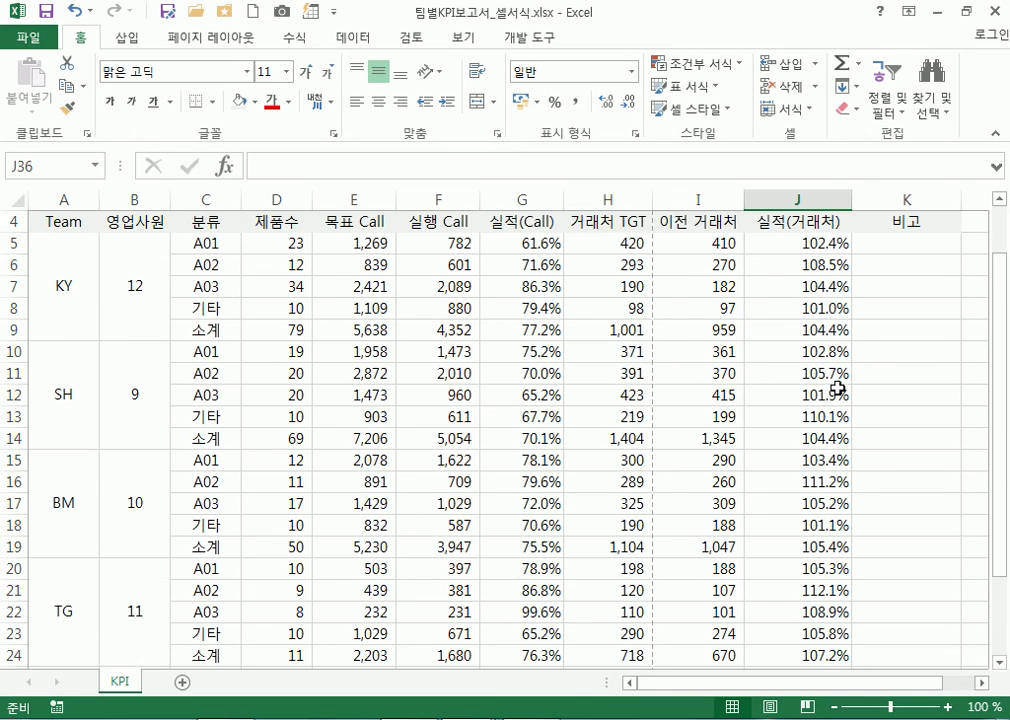
scroll(946, 402, up, 1)
drag(80, 297, 906, 517)
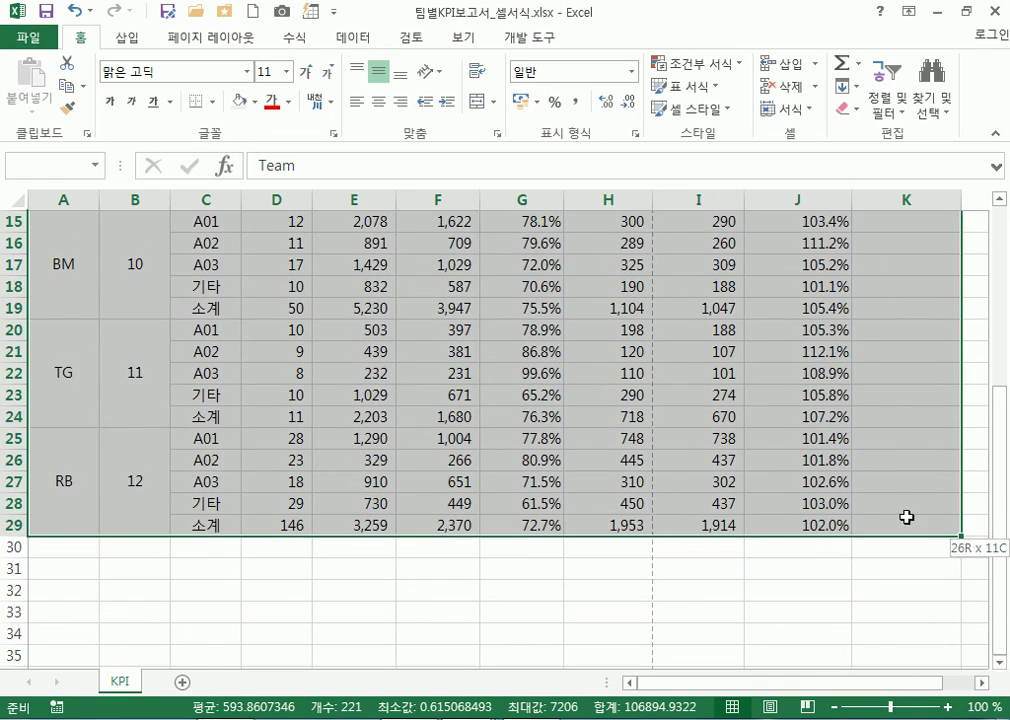
scroll(755, 570, up, 5)
scroll(452, 533, down, 5)
scroll(445, 533, up, 5)
drag(86, 300, 933, 578)
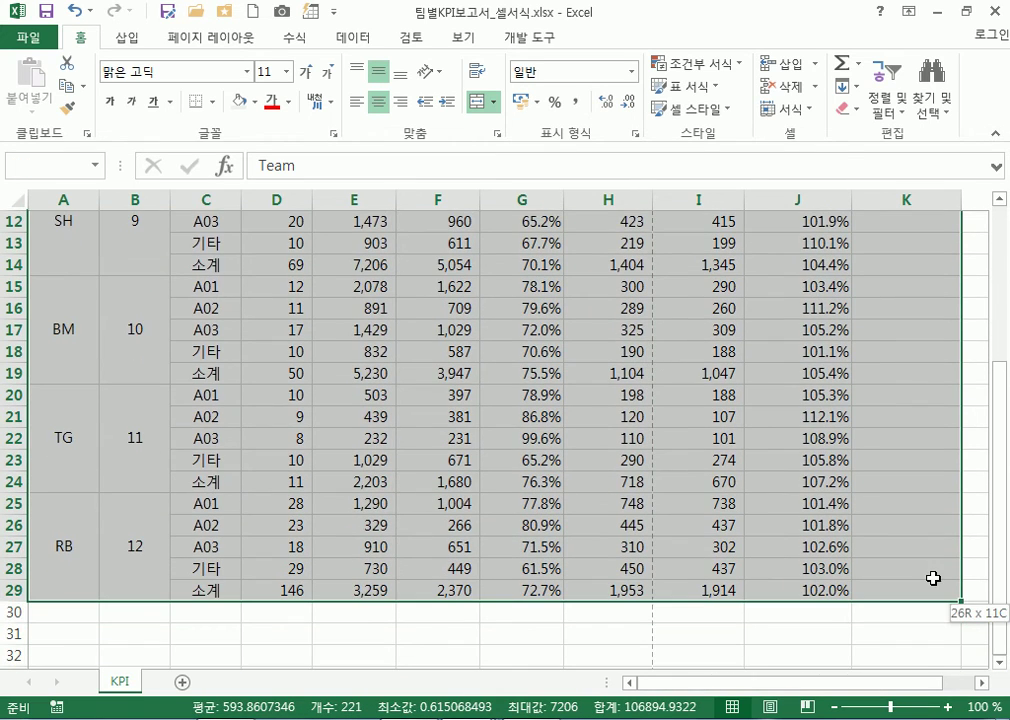
scroll(124, 430, up, 4)
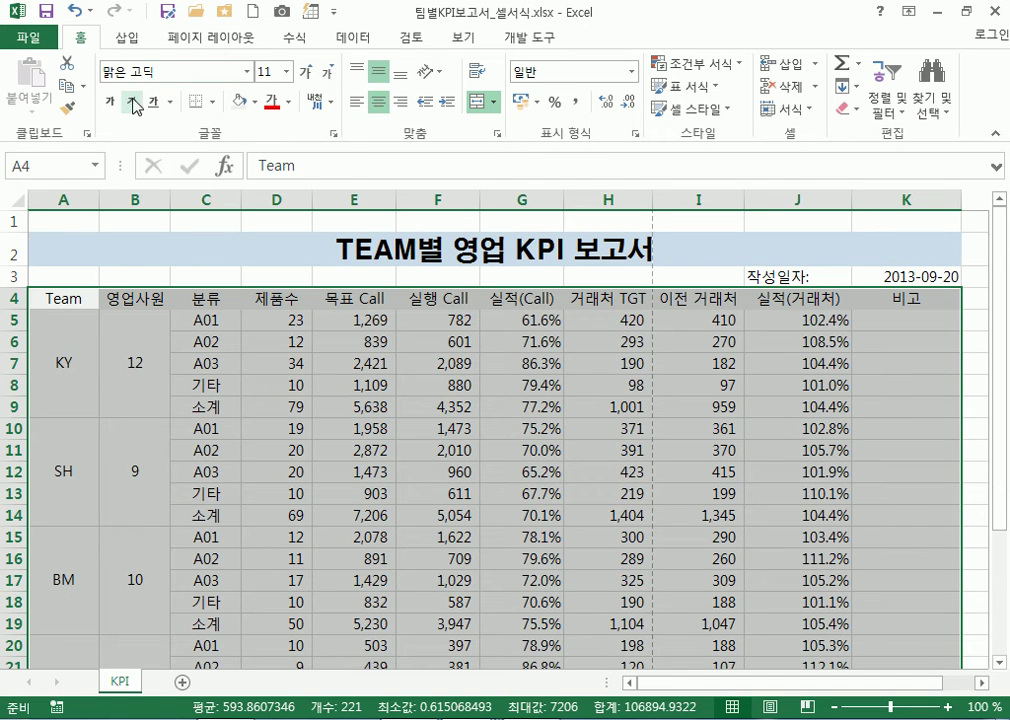
click(216, 110)
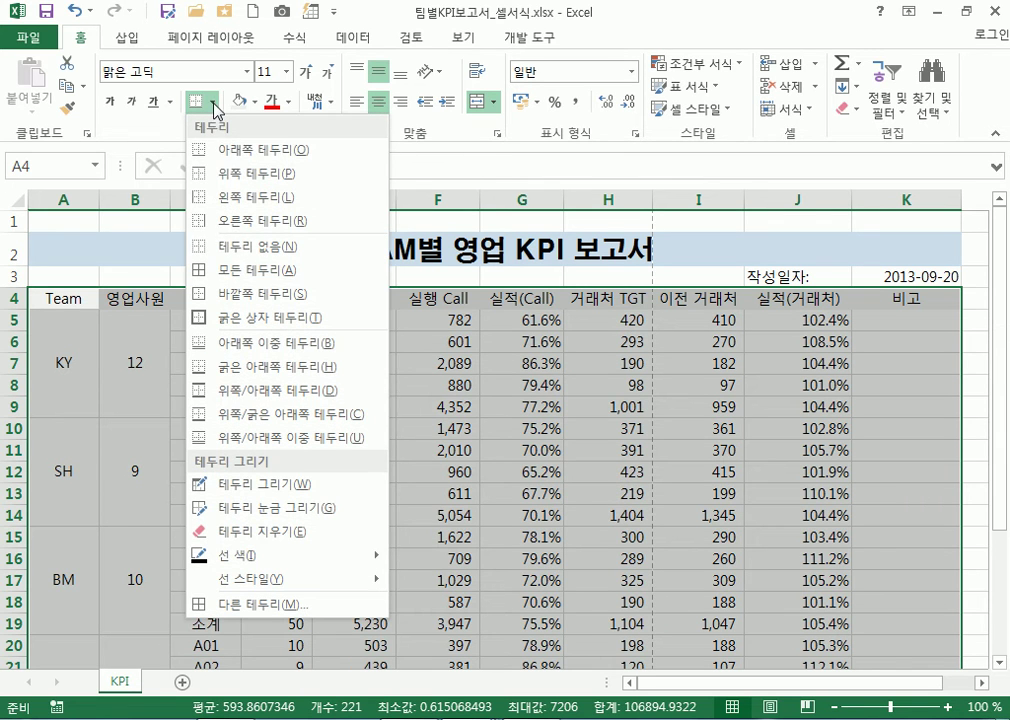
click(250, 272)
click(437, 450)
scroll(714, 574, down, 4)
scroll(714, 574, up, 4)
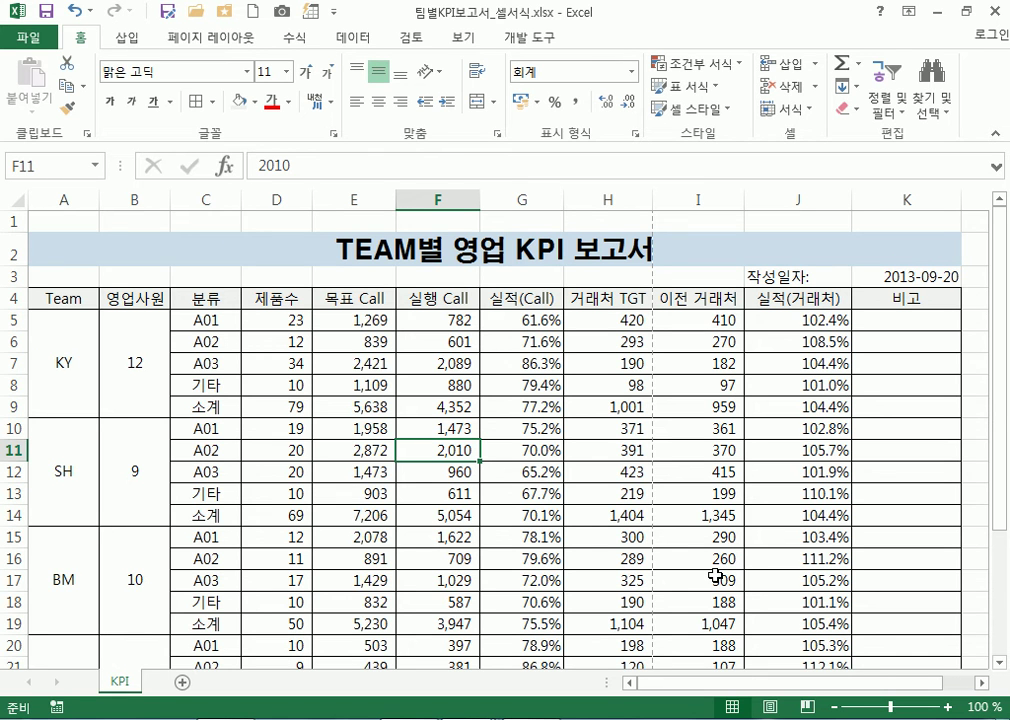
scroll(714, 574, down, 4)
scroll(712, 566, up, 4)
scroll(298, 423, down, 4)
scroll(298, 425, up, 4)
click(685, 298)
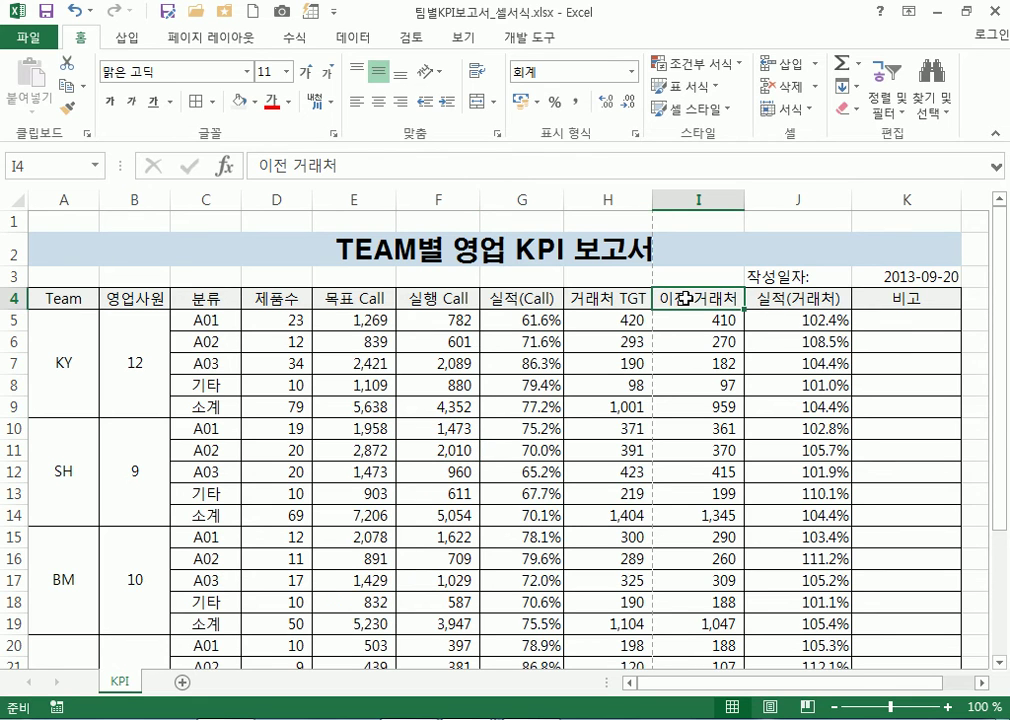
click(773, 297)
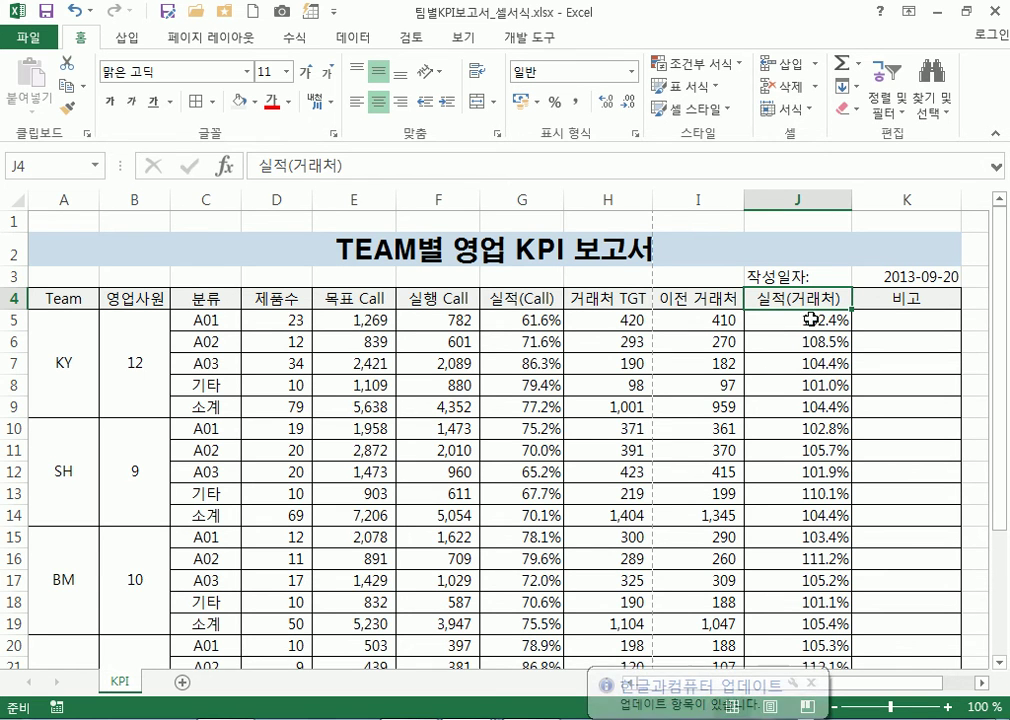
scroll(788, 420, down, 4)
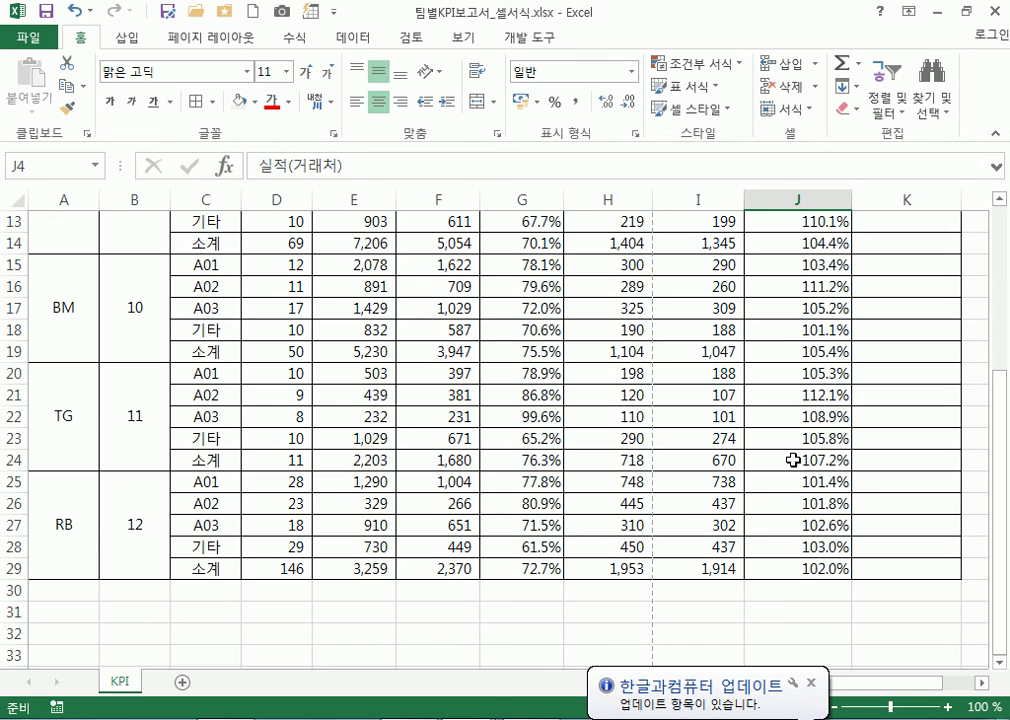
scroll(793, 461, up, 4)
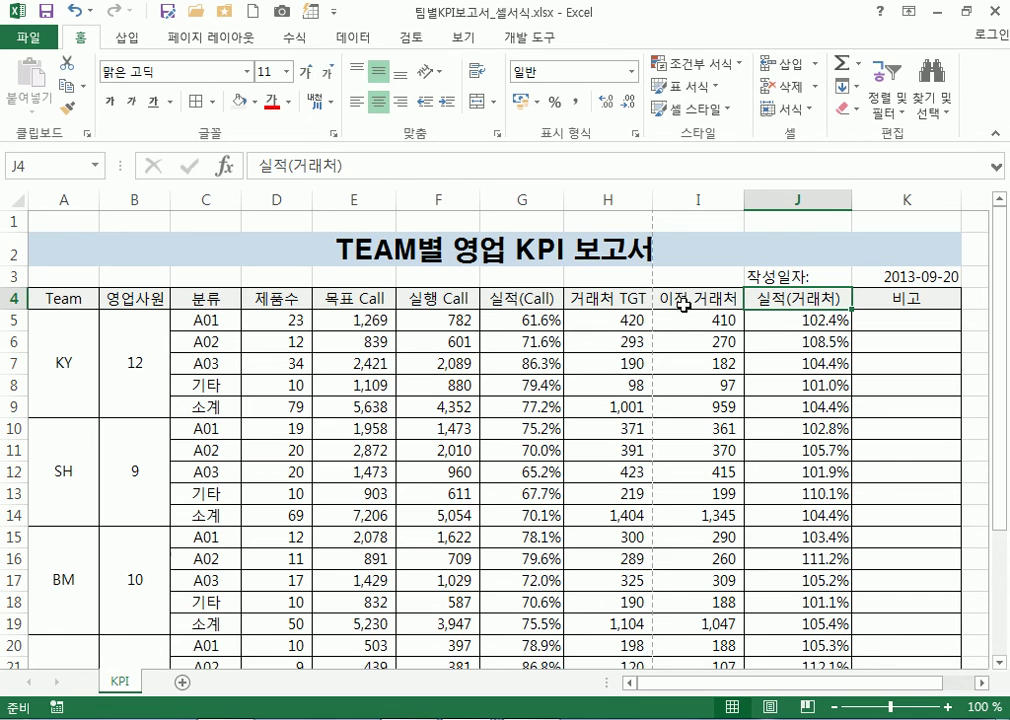
scroll(697, 373, down, 3)
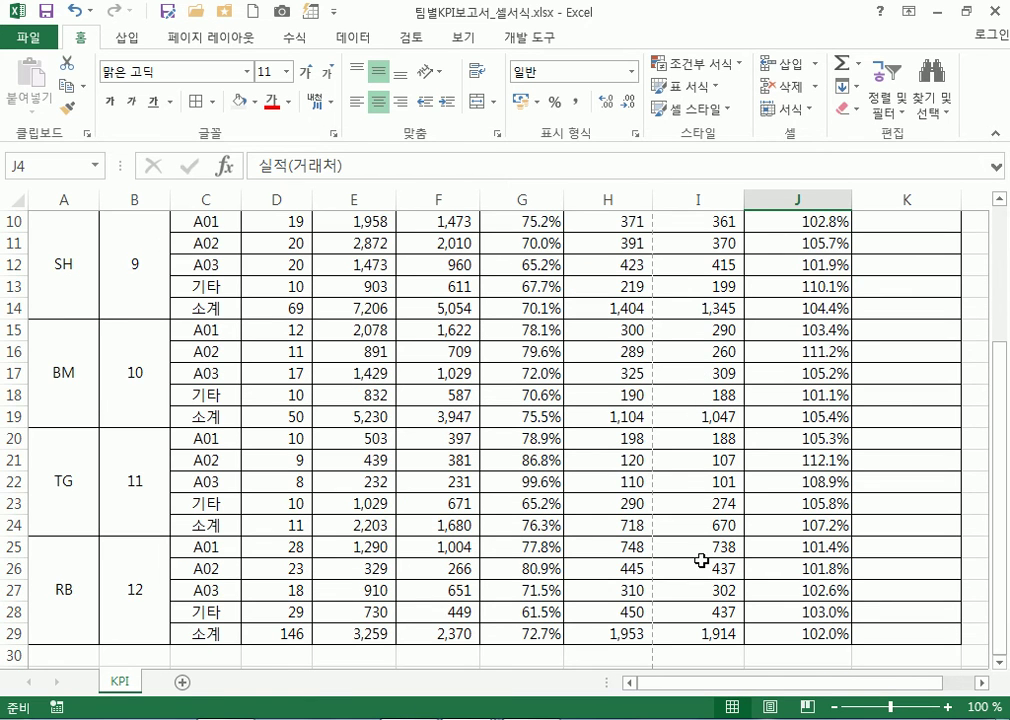
scroll(695, 400, up, 3)
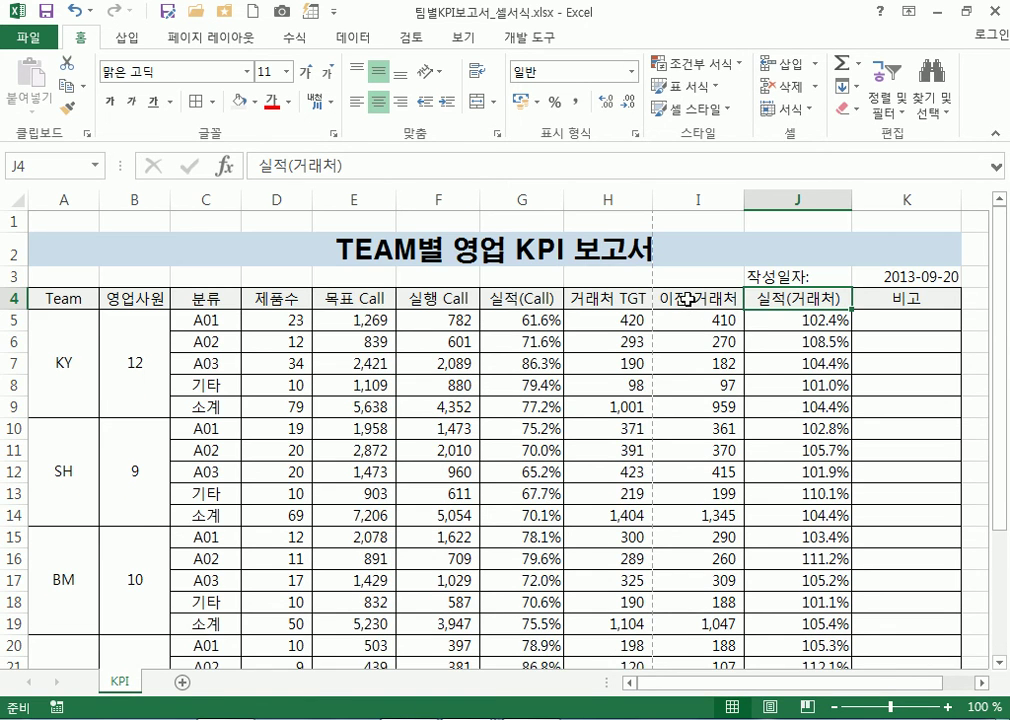
click(688, 297)
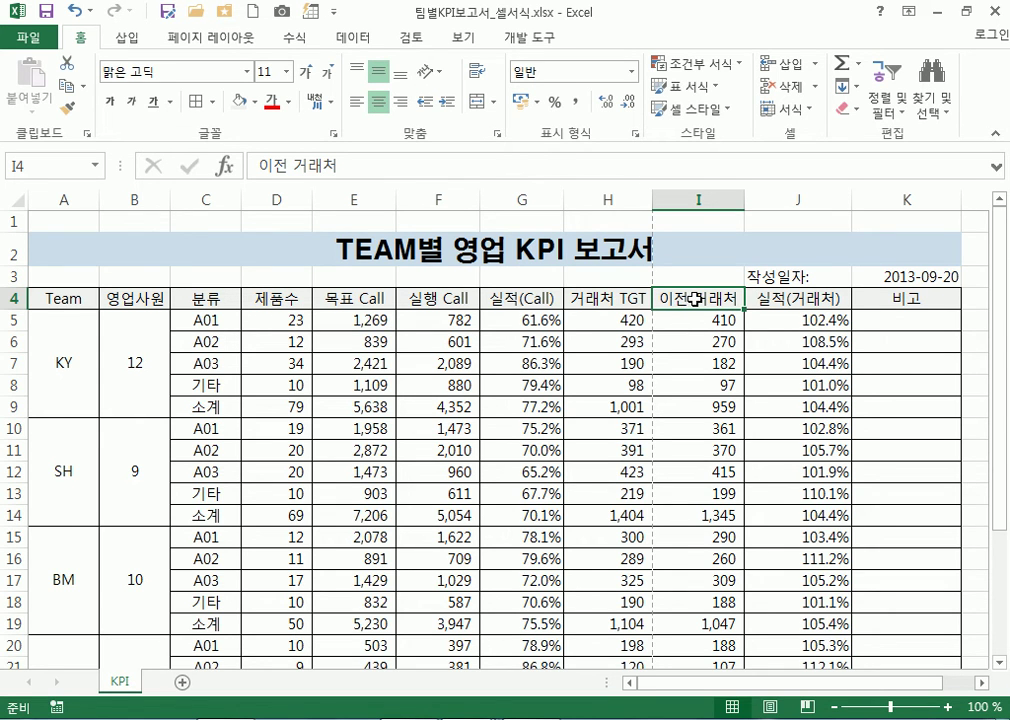
click(780, 300)
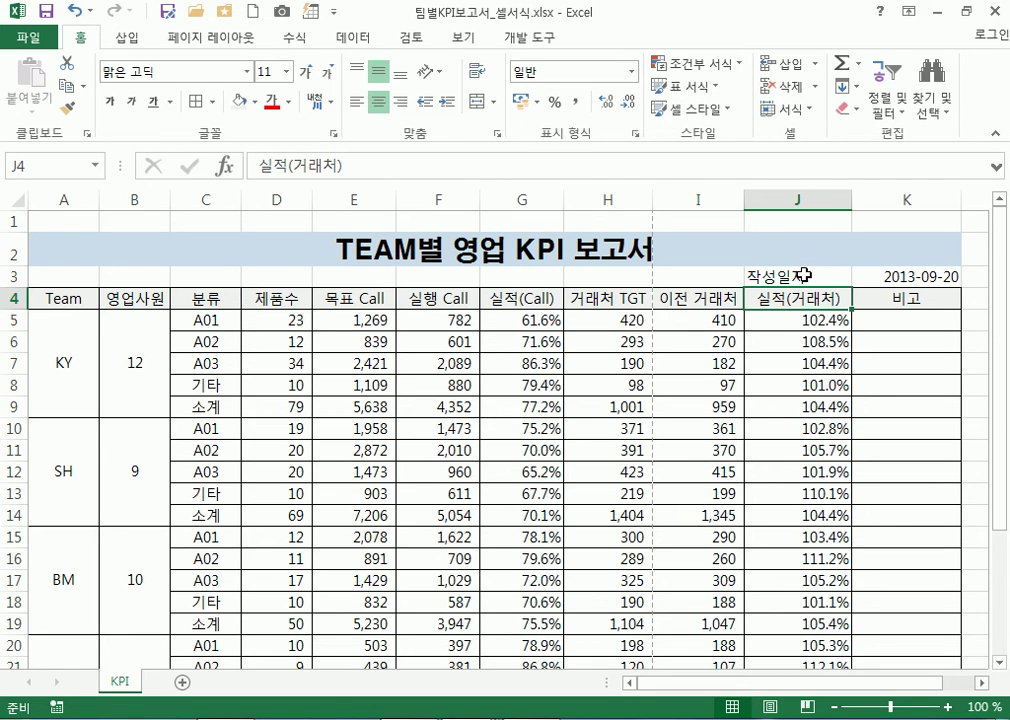
click(772, 275)
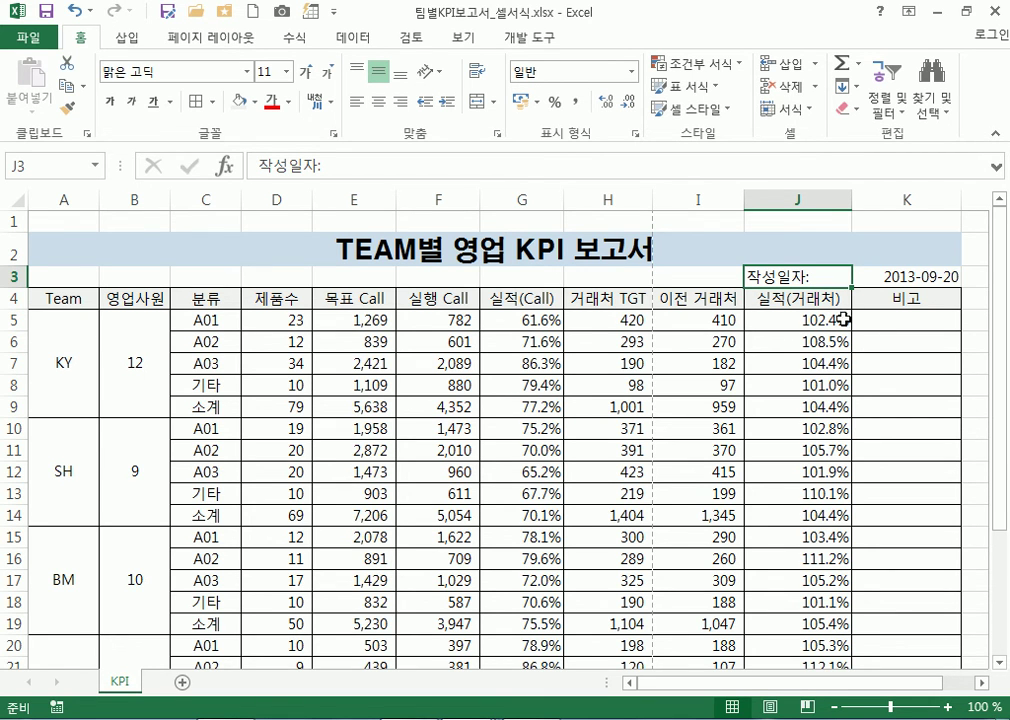
click(826, 196)
click(864, 197)
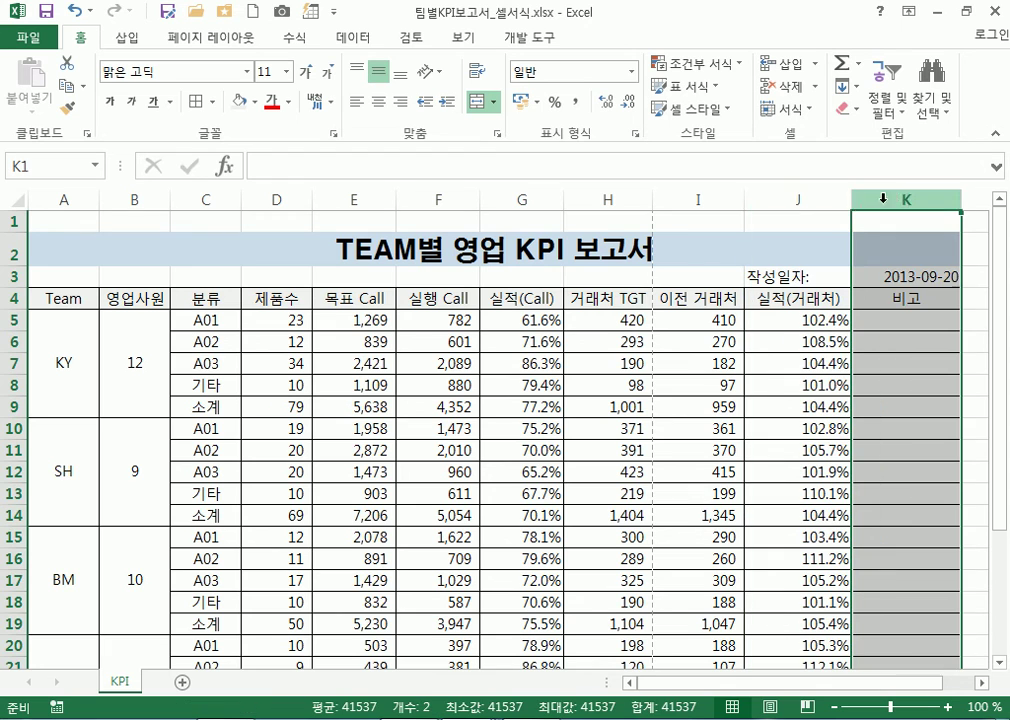
click(807, 342)
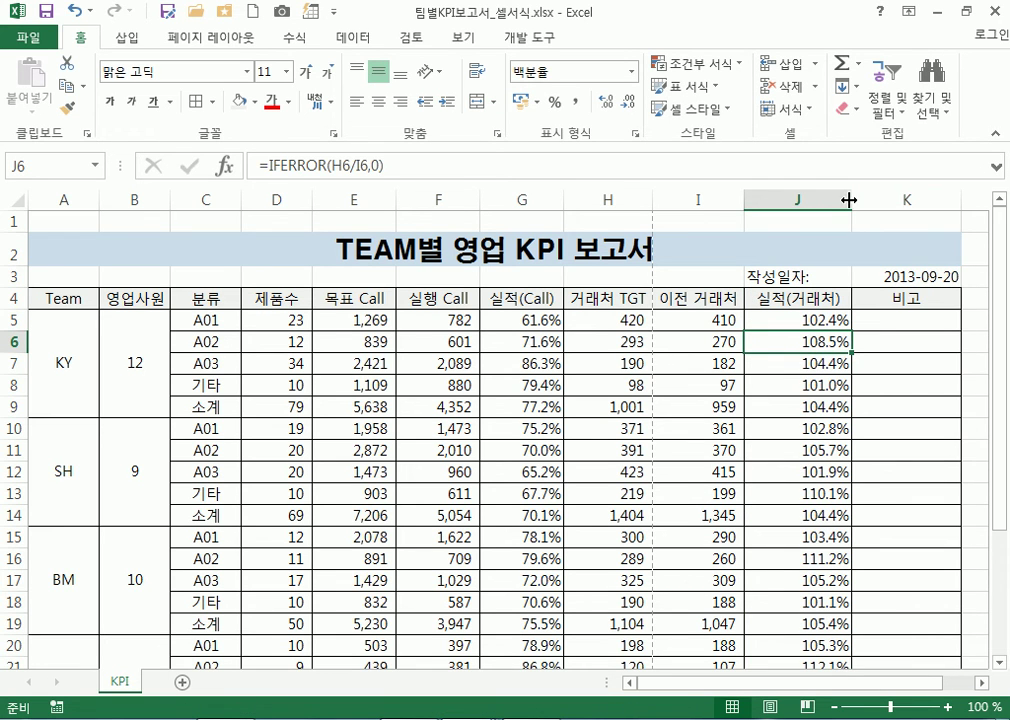
Narrow column J slightly and start editing the 실적(거래처) header in J4
drag(849, 200, 842, 198)
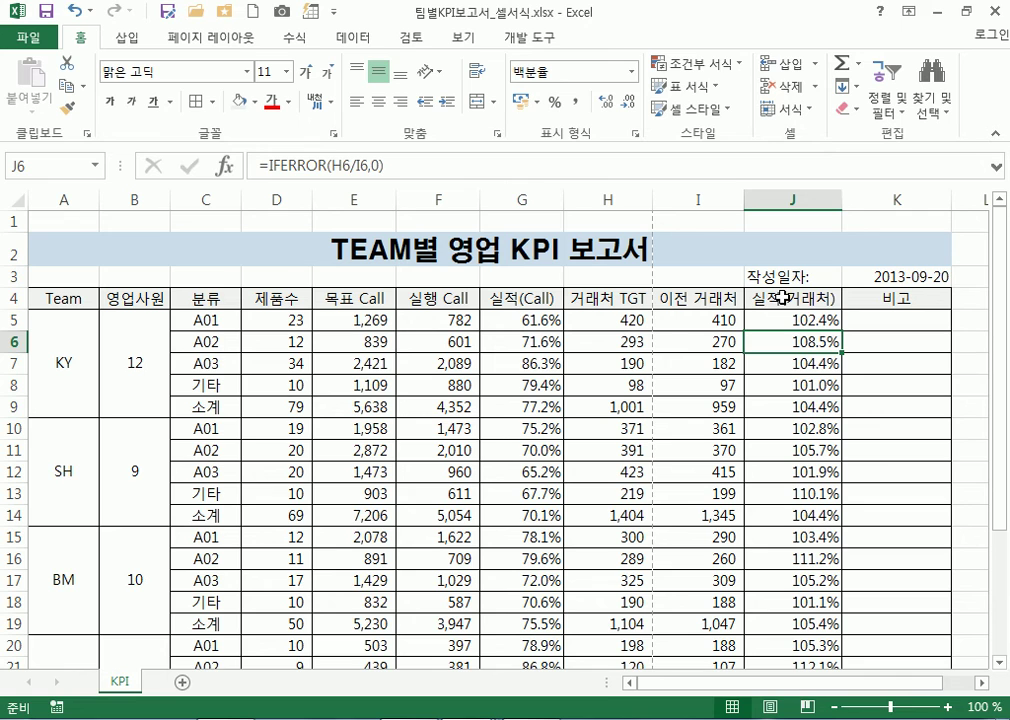
double_click(782, 297)
click(857, 495)
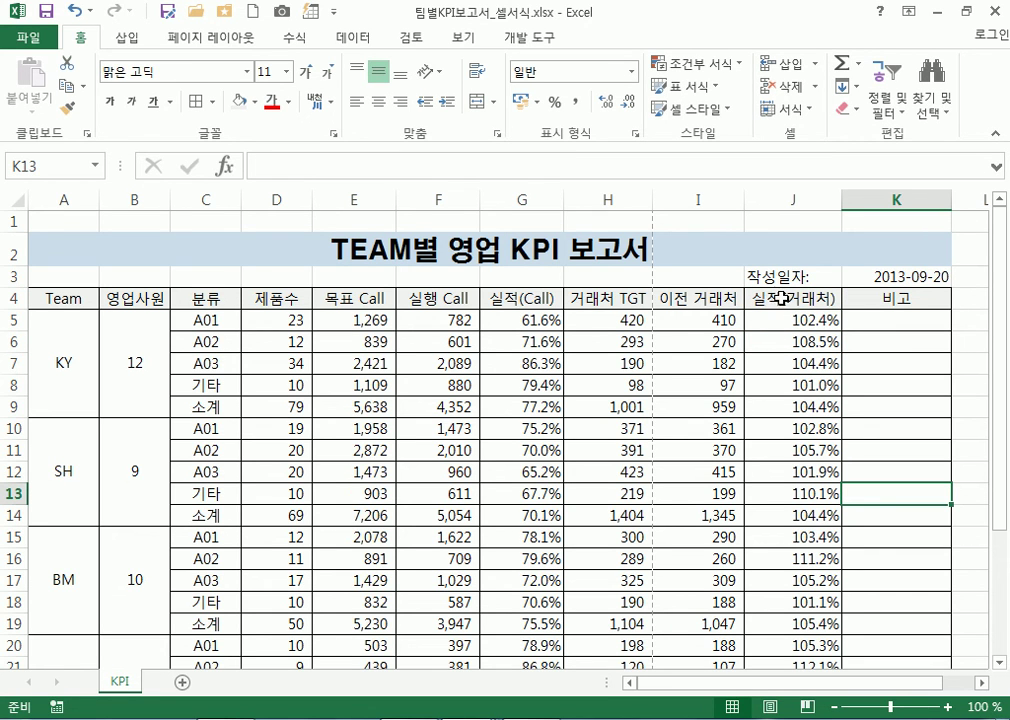
double_click(810, 297)
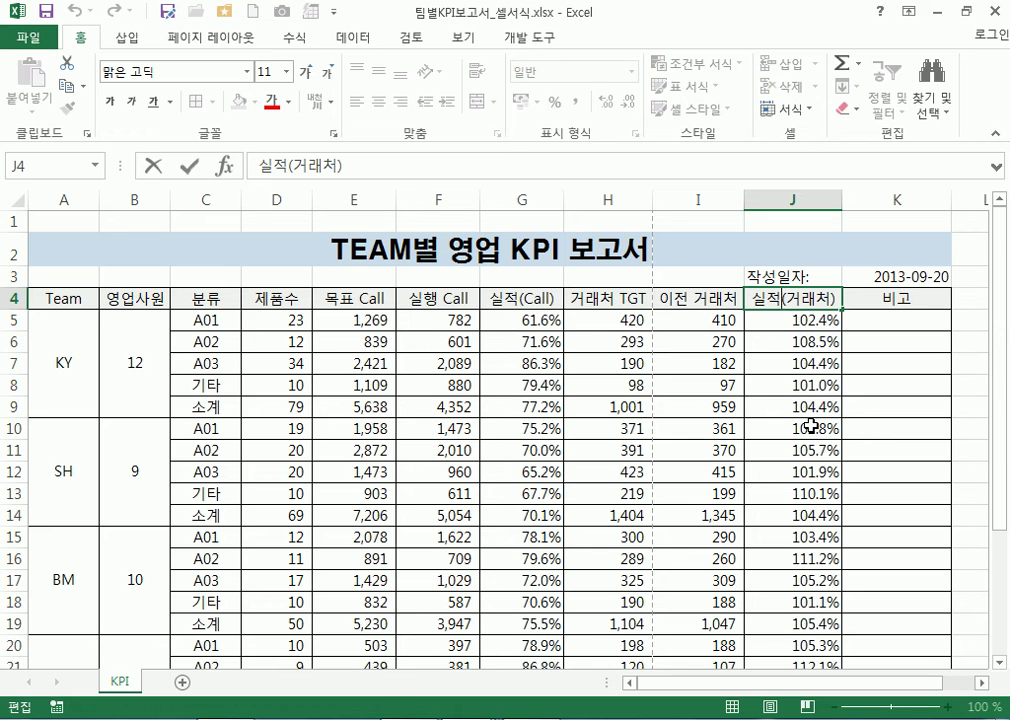
key(alt+Return)
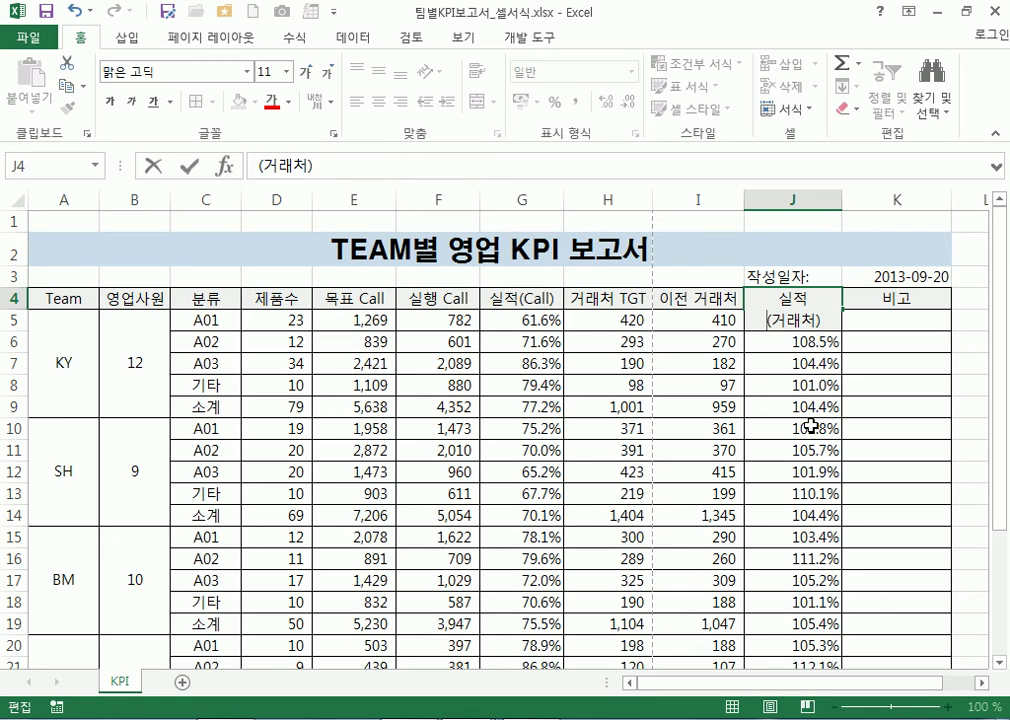
key(Return)
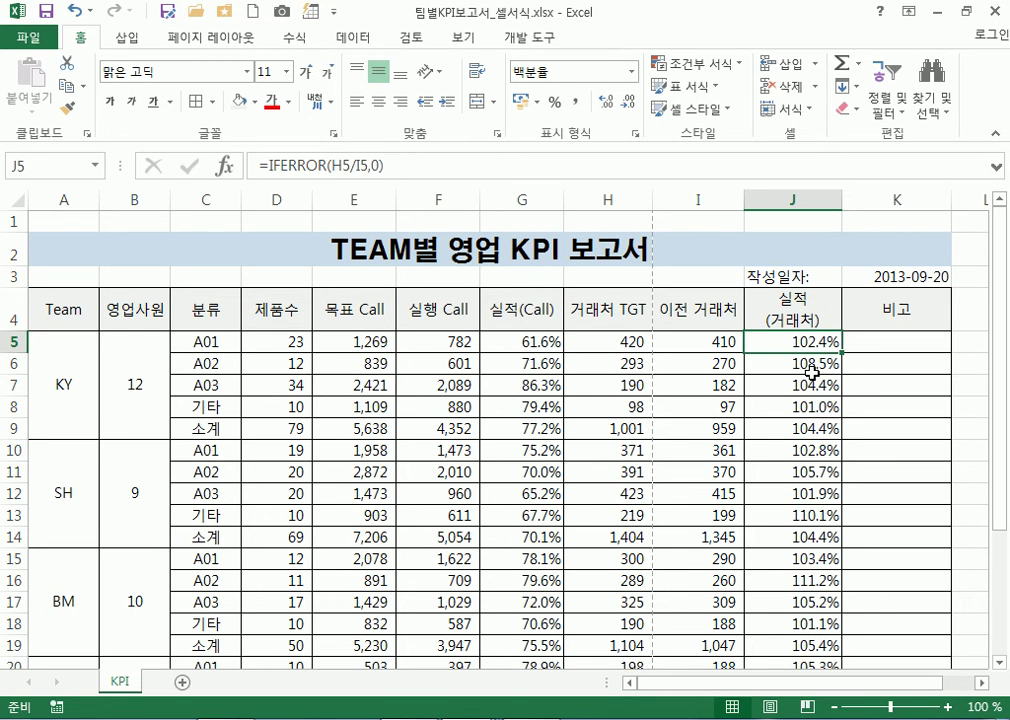
drag(841, 200, 823, 200)
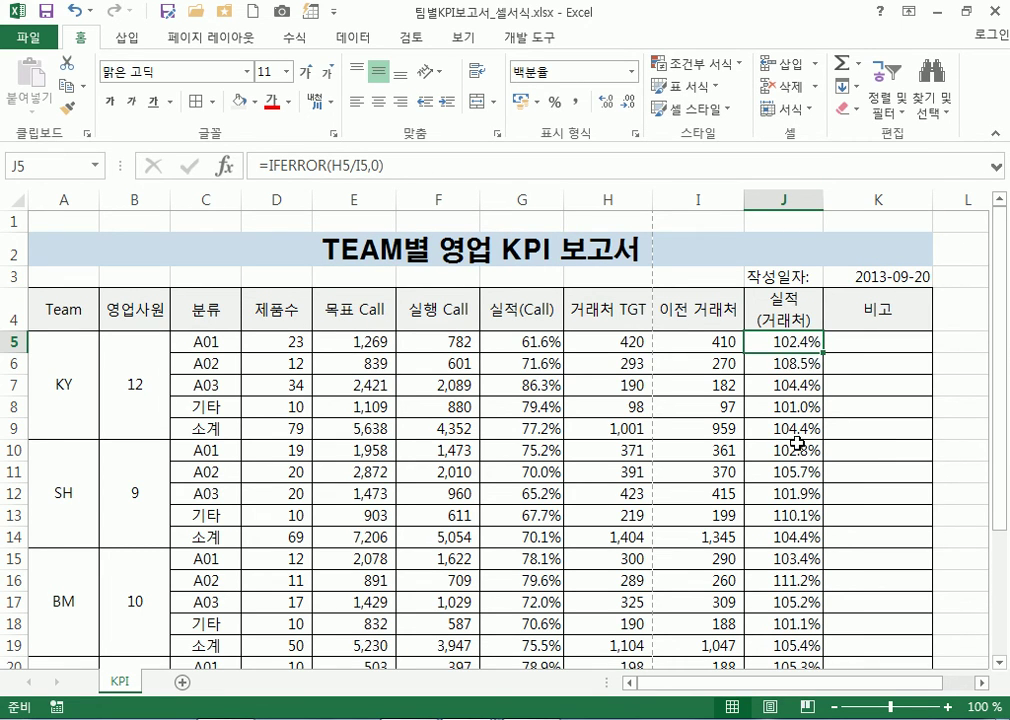
double_click(690, 309)
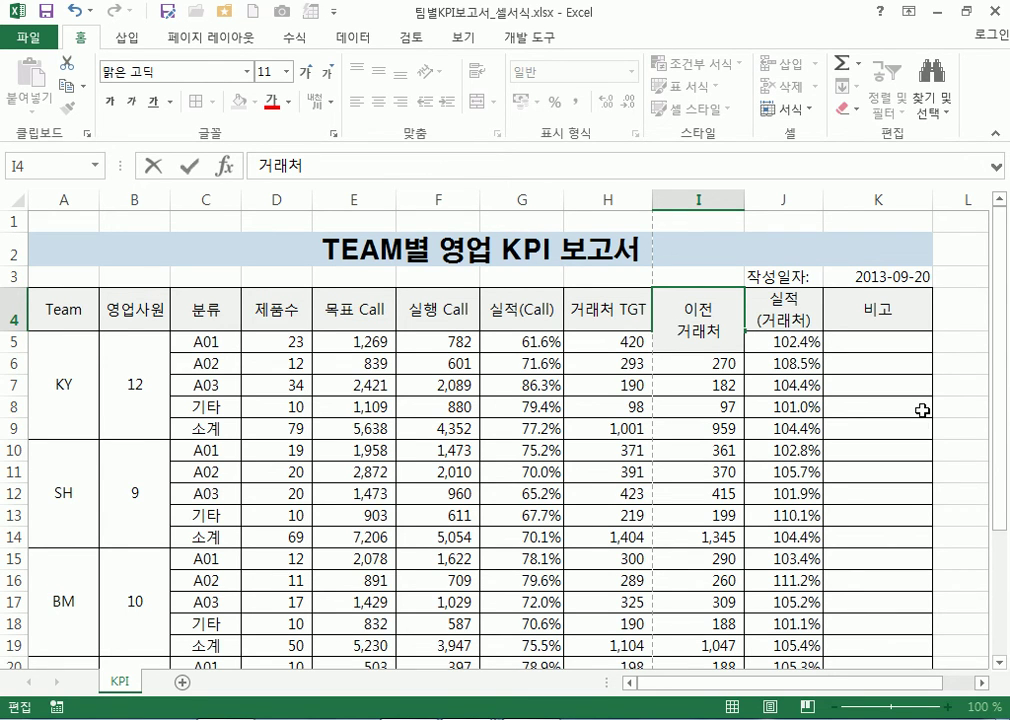
text((거래처))
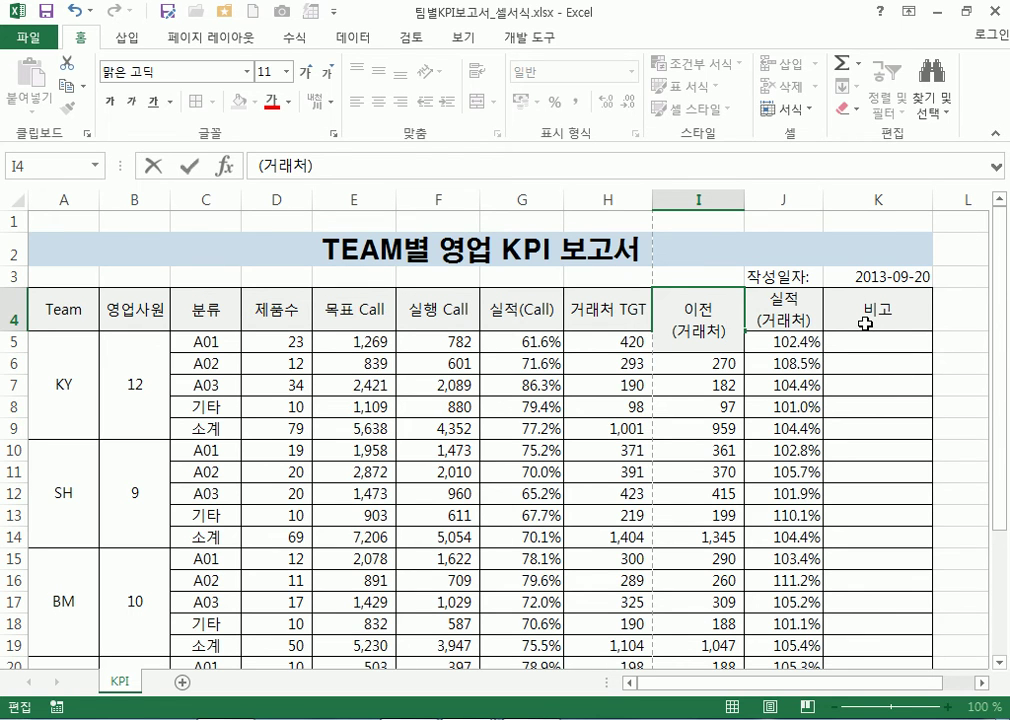
key(Escape)
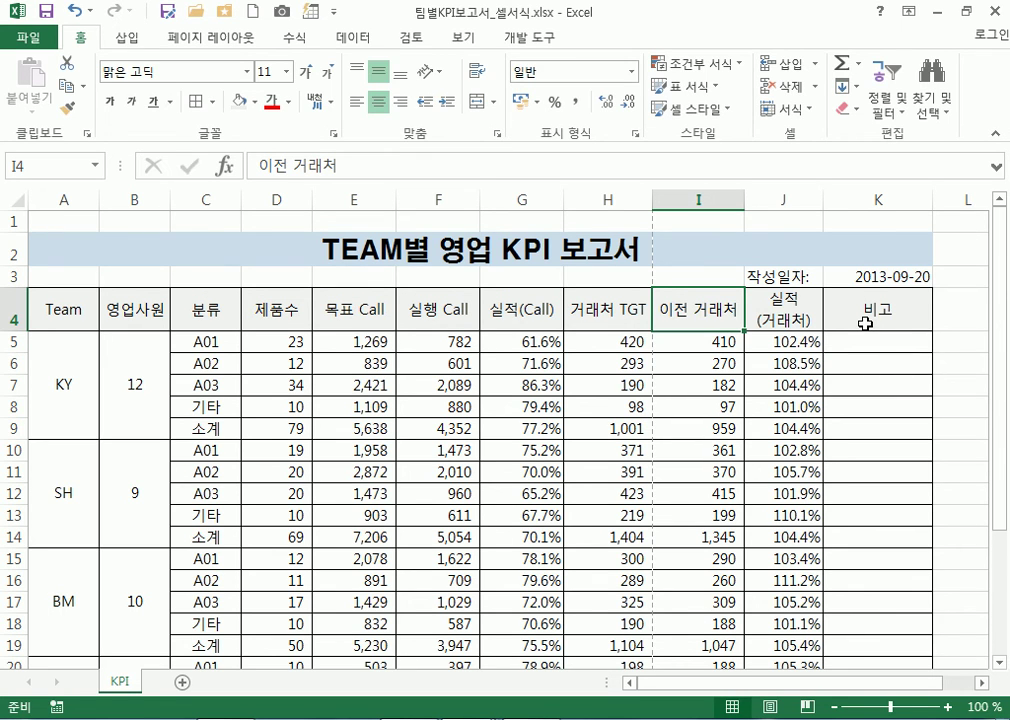
key(F2)
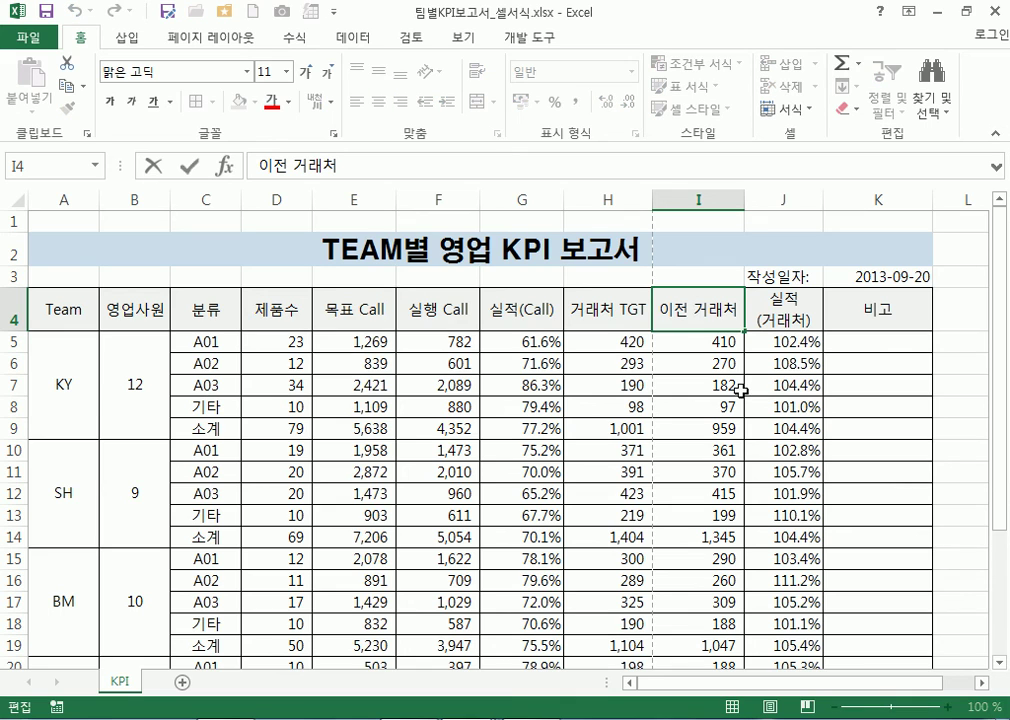
click(691, 314)
key(Escape)
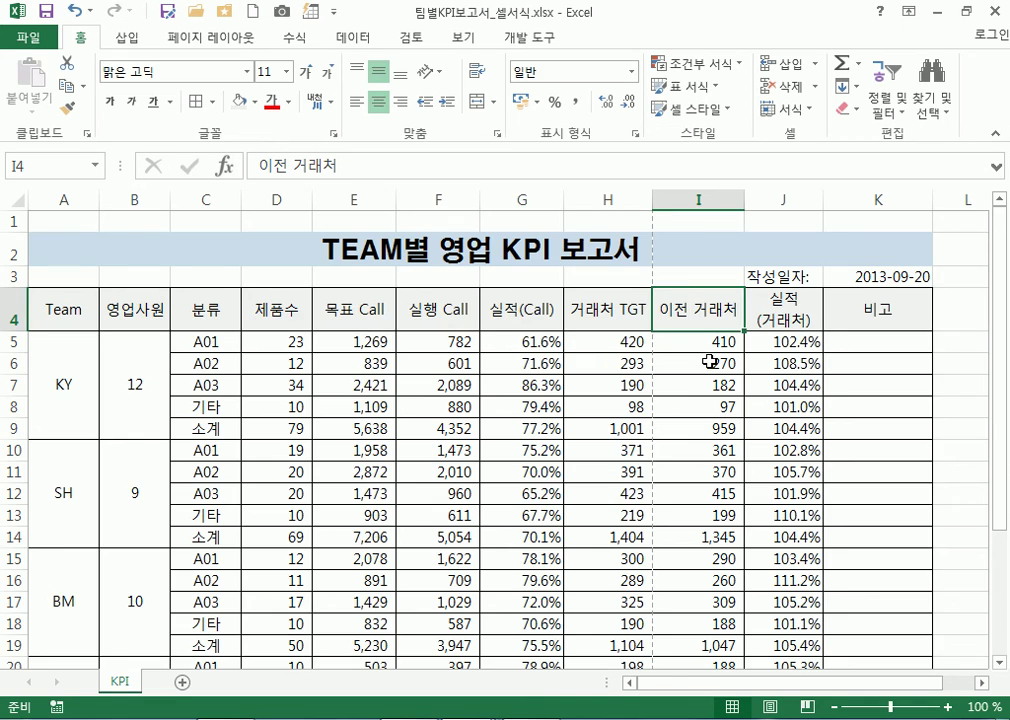
Delete the space between 이전 and 거래처 in the I4 header
ctrl+scroll(695, 353, up, 9)
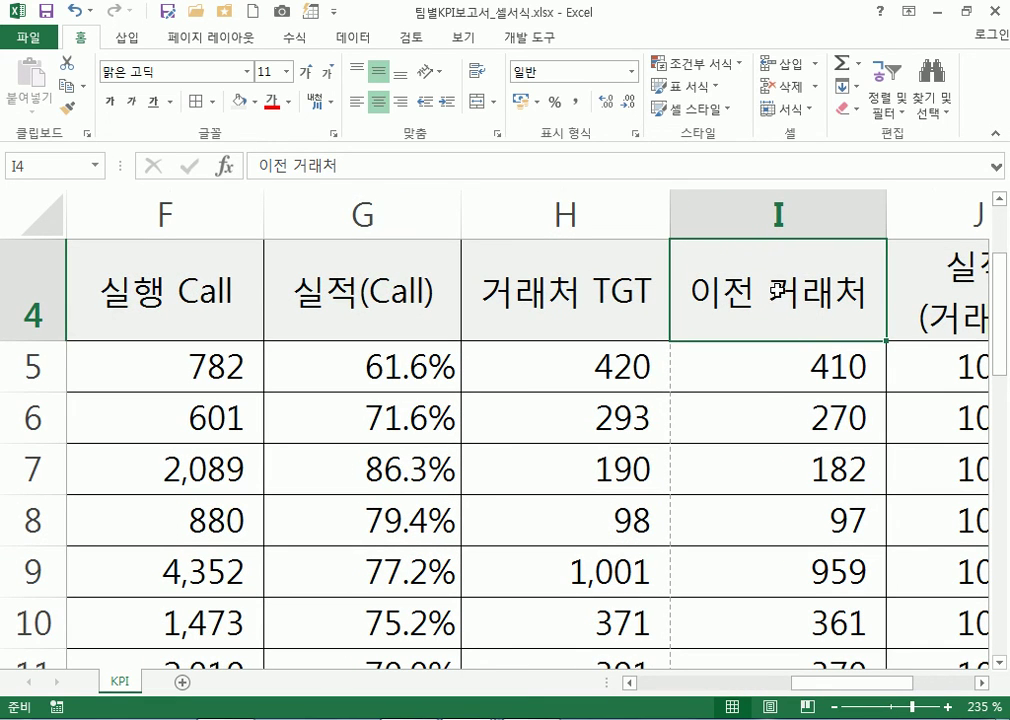
double_click(775, 290)
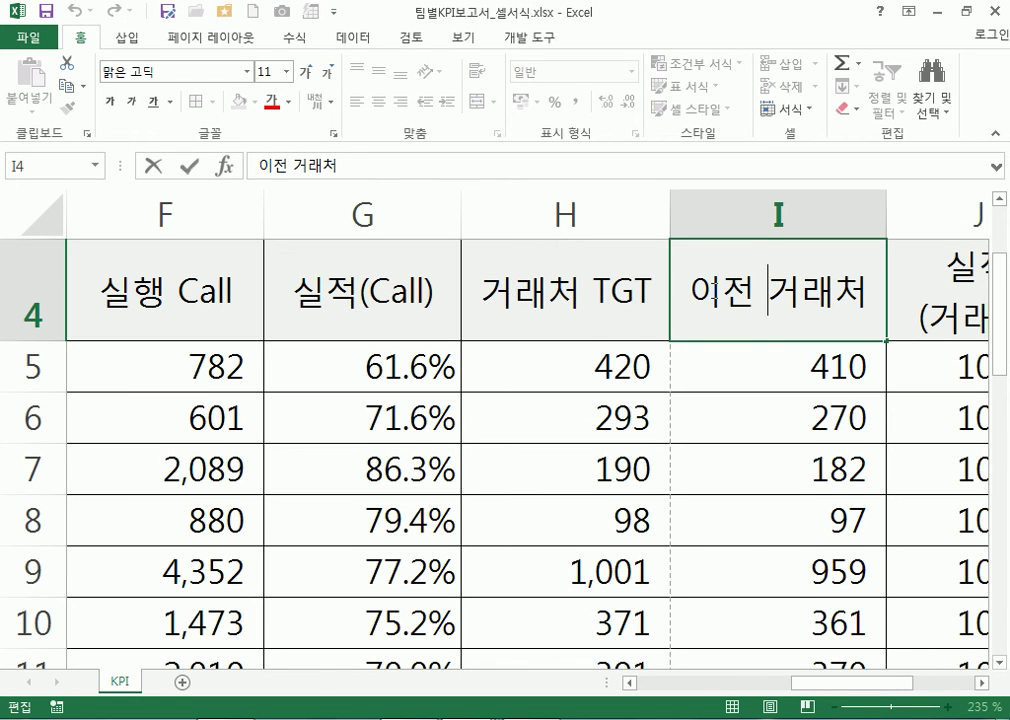
click(752, 291)
drag(757, 302, 768, 298)
click(757, 292)
key(Delete)
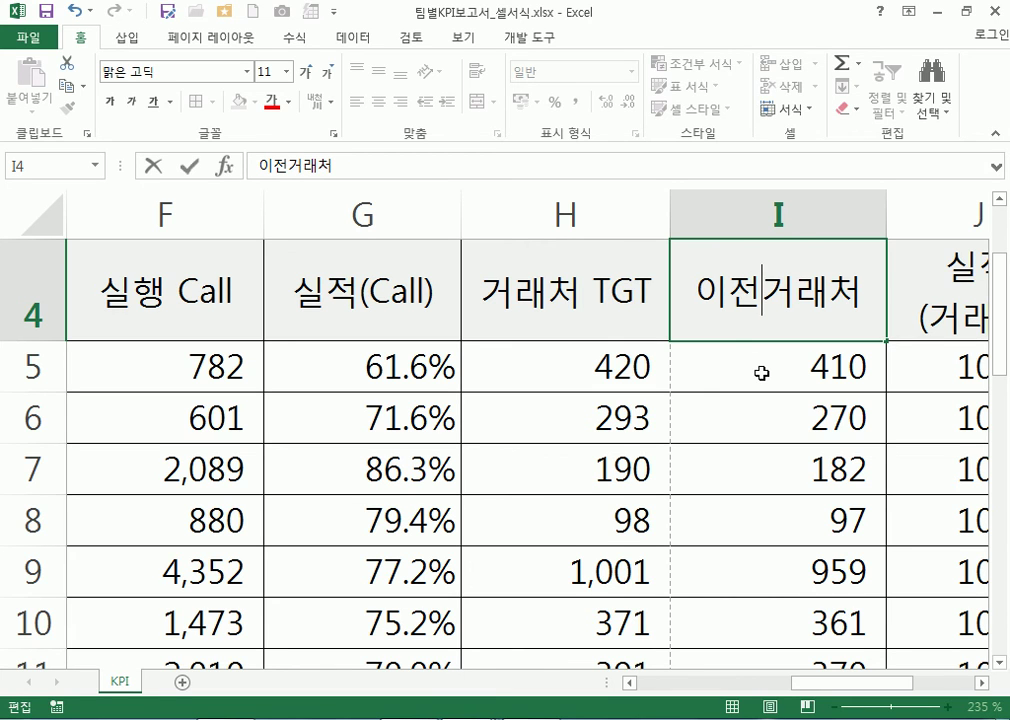
Put (거래처) in parentheses on a second line beneath 이전 and commit the header
key(alt+Return)
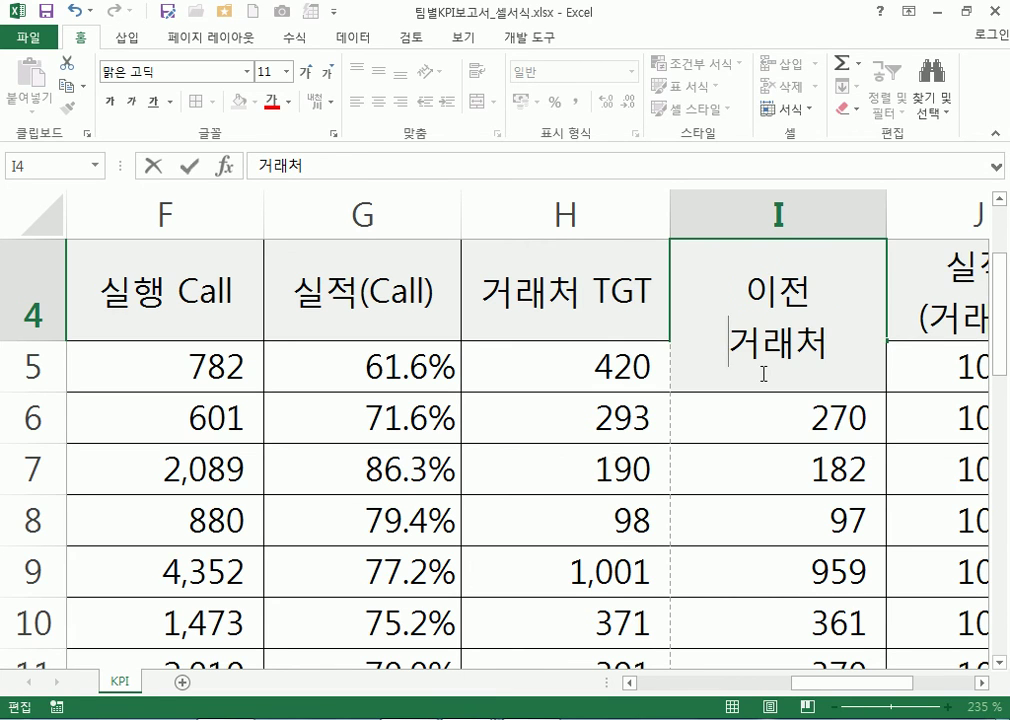
text(()
key(Right)
key(Right)
key(Right)
text())
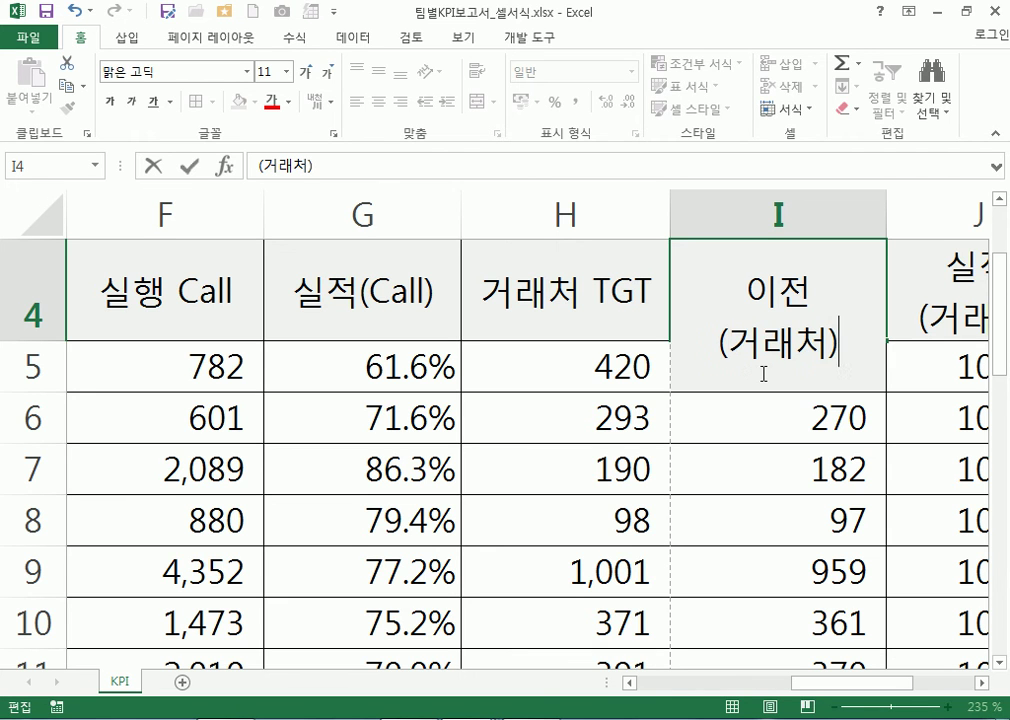
key(Return)
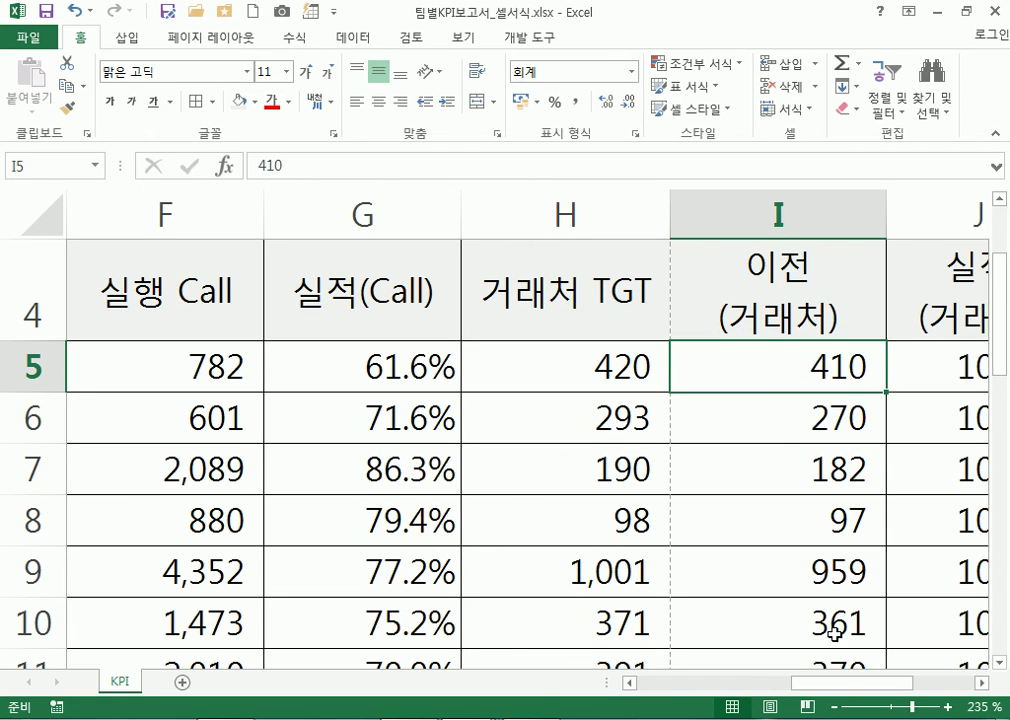
drag(838, 683, 868, 683)
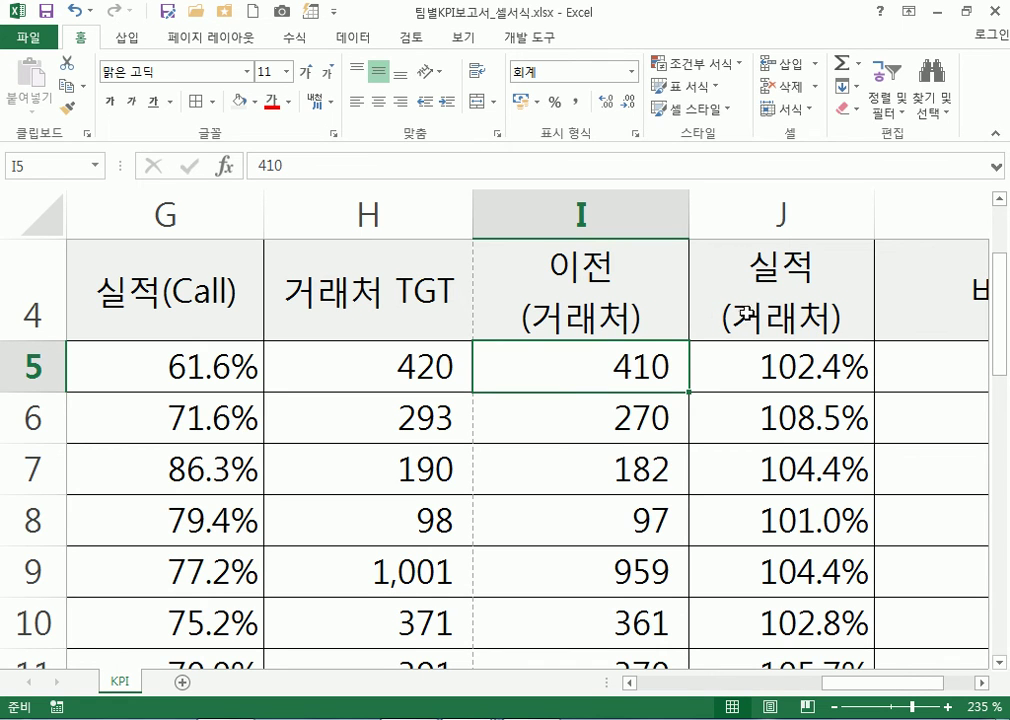
click(765, 316)
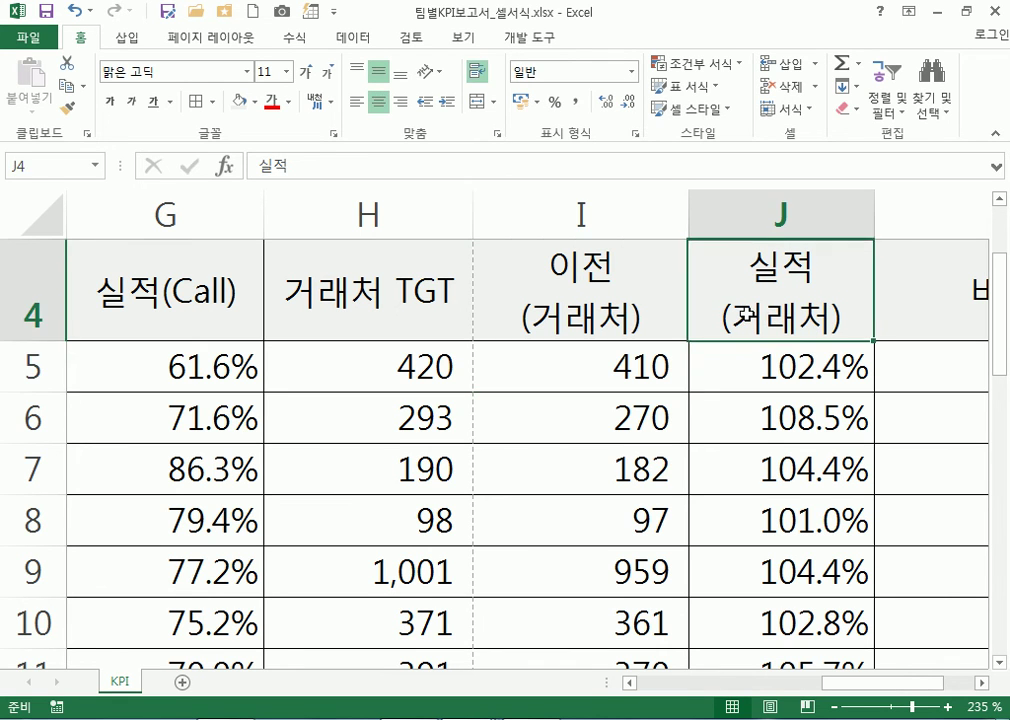
click(600, 316)
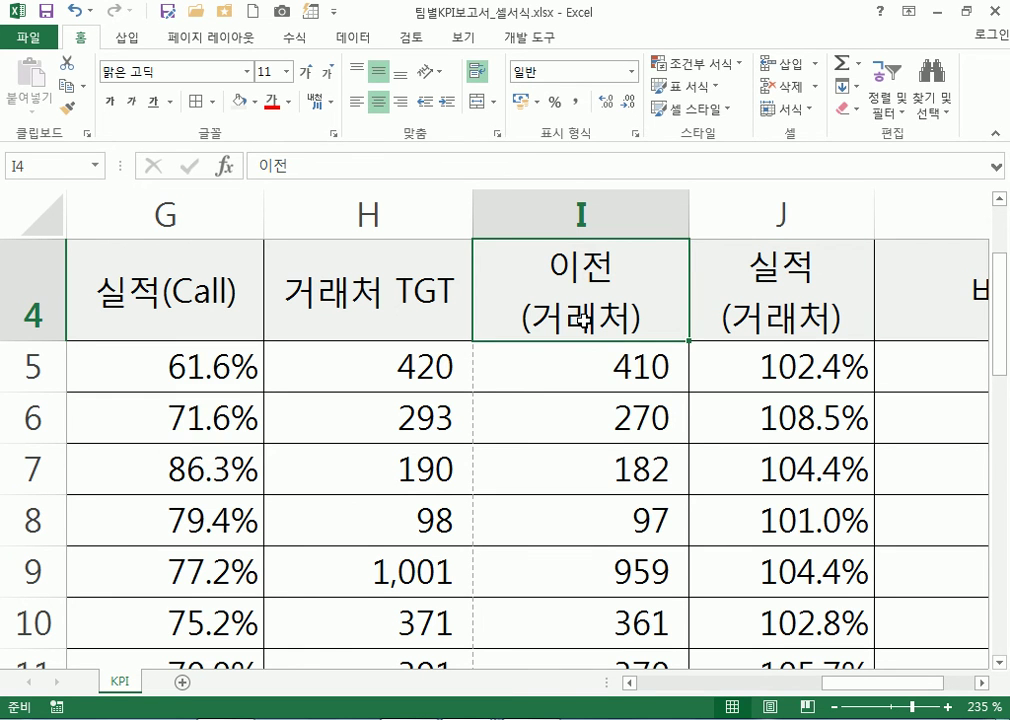
AutoFit column I's width to its contents
scroll(583, 319, down, 6)
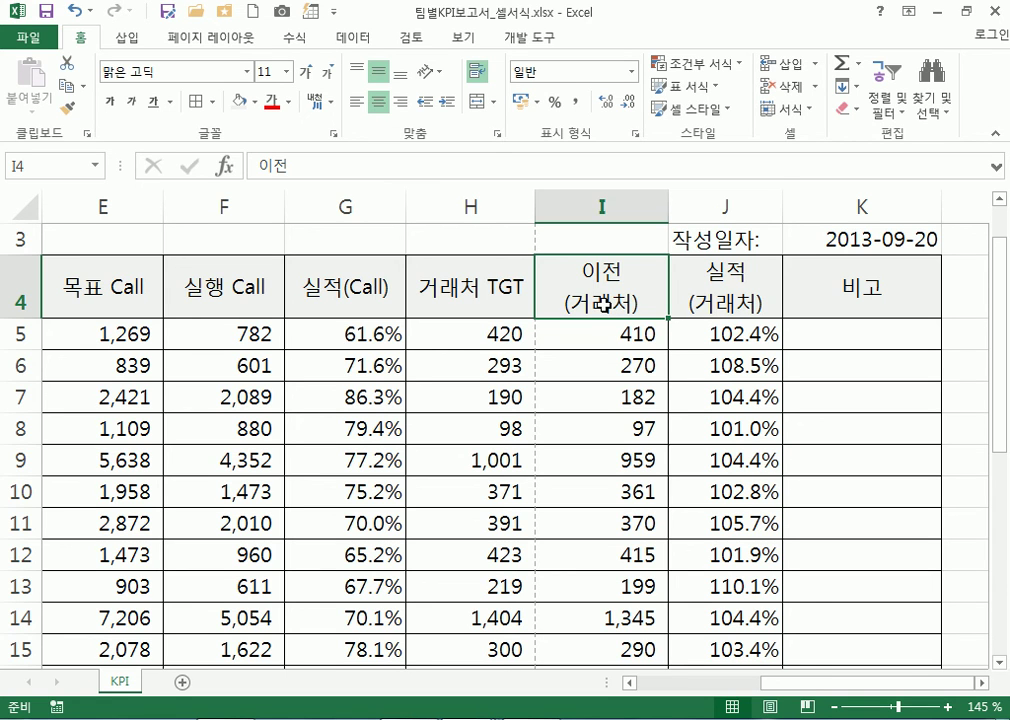
double_click(668, 204)
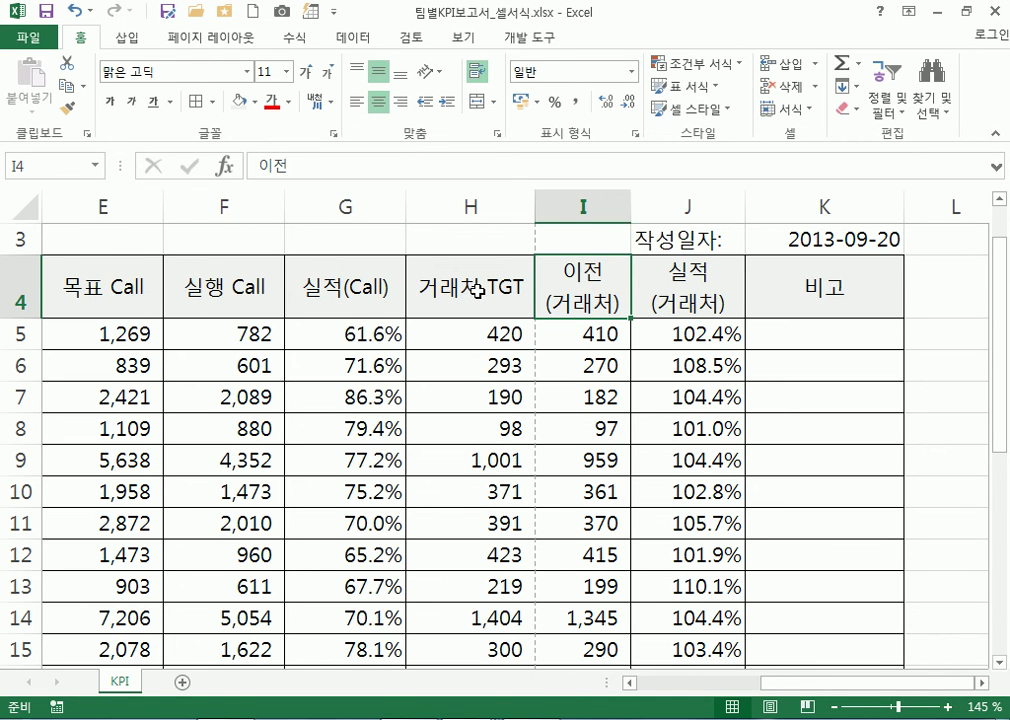
scroll(476, 290, down, 5)
scroll(471, 390, up, 6)
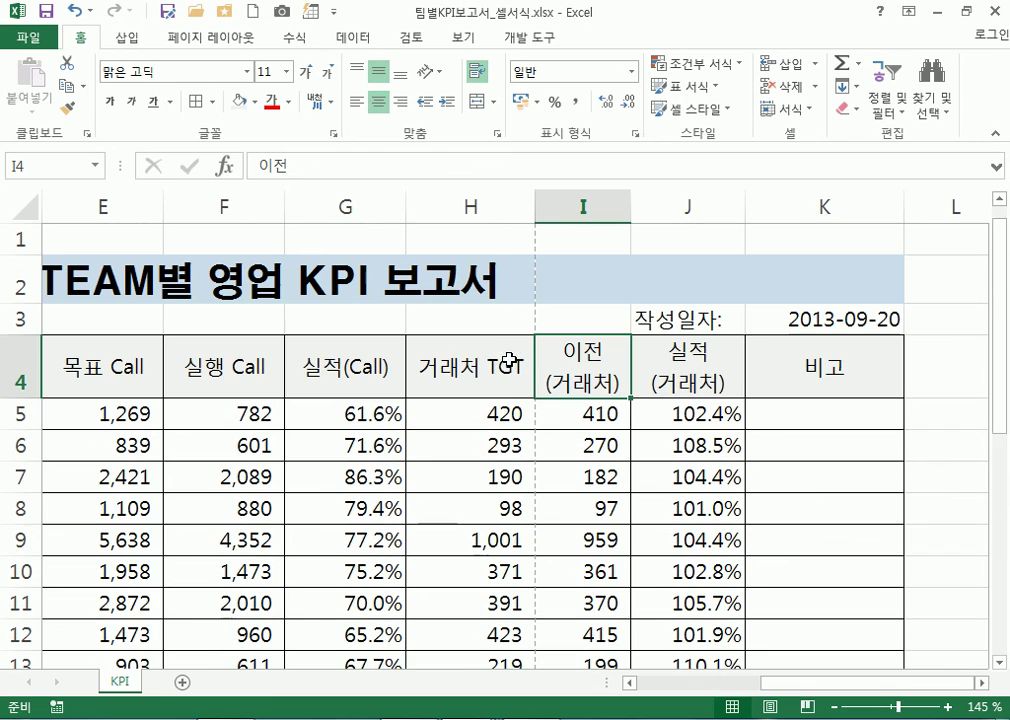
Split the H4 header into 거래처 over TGT, then AutoFit column H
double_click(483, 367)
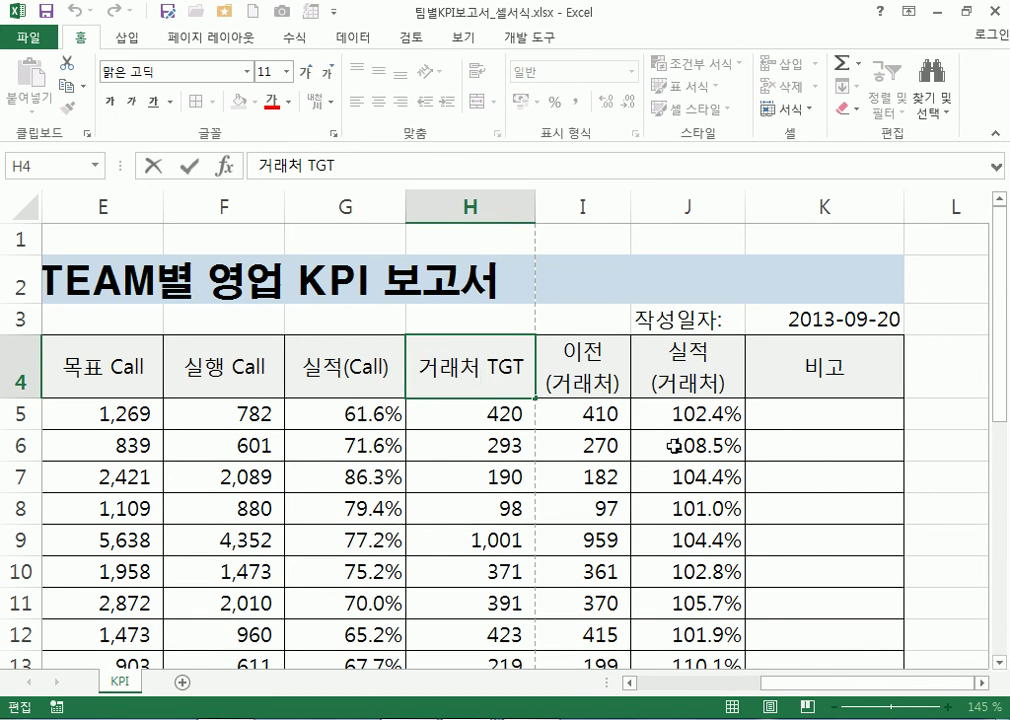
key(shift+Return)
key(Down)
key(F2)
key(Left)
key(Left)
key(Left)
key(BackSpace)
key(alt+Return)
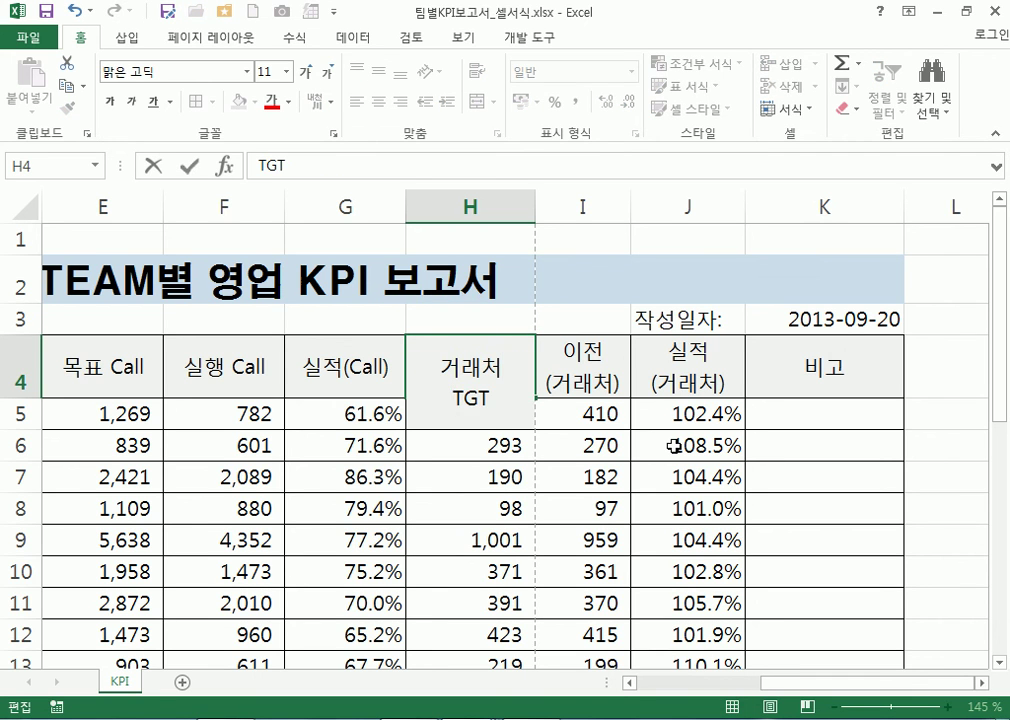
key(Return)
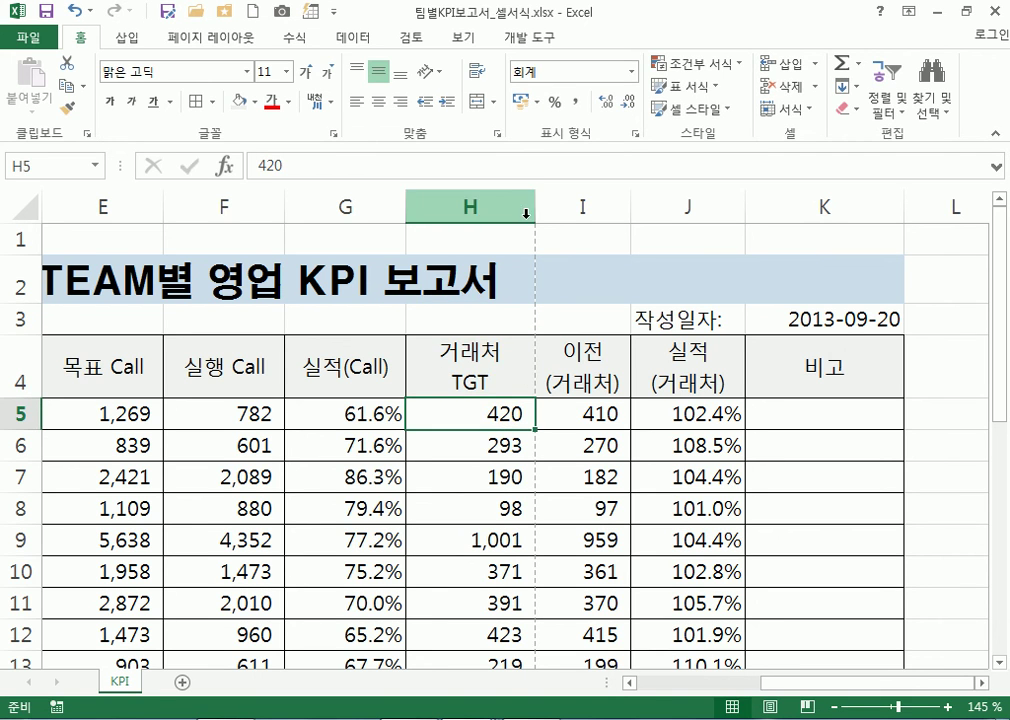
double_click(534, 206)
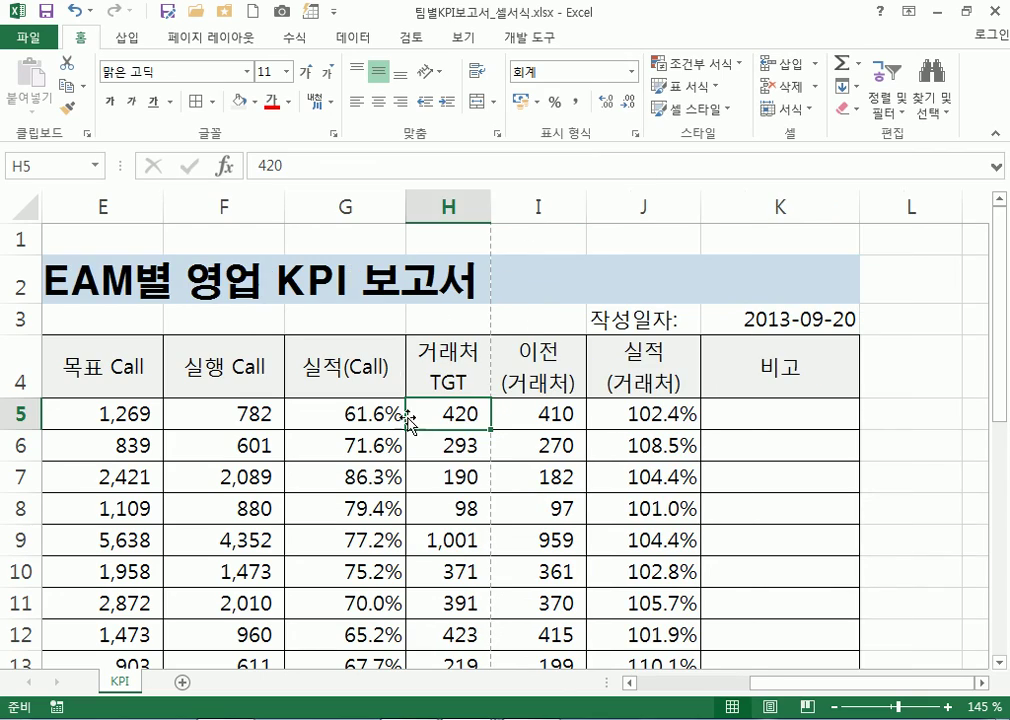
AutoFit the widths of columns D, E, F and G to their contents
ctrl+scroll(419, 383, down, 4)
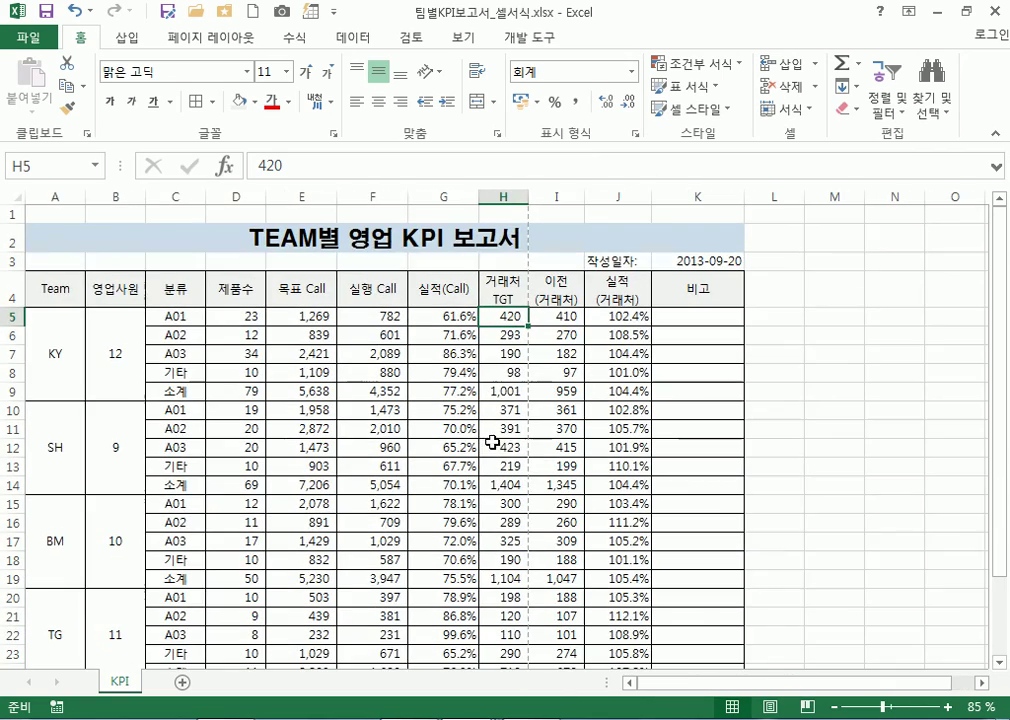
ctrl+scroll(379, 354, up, 1)
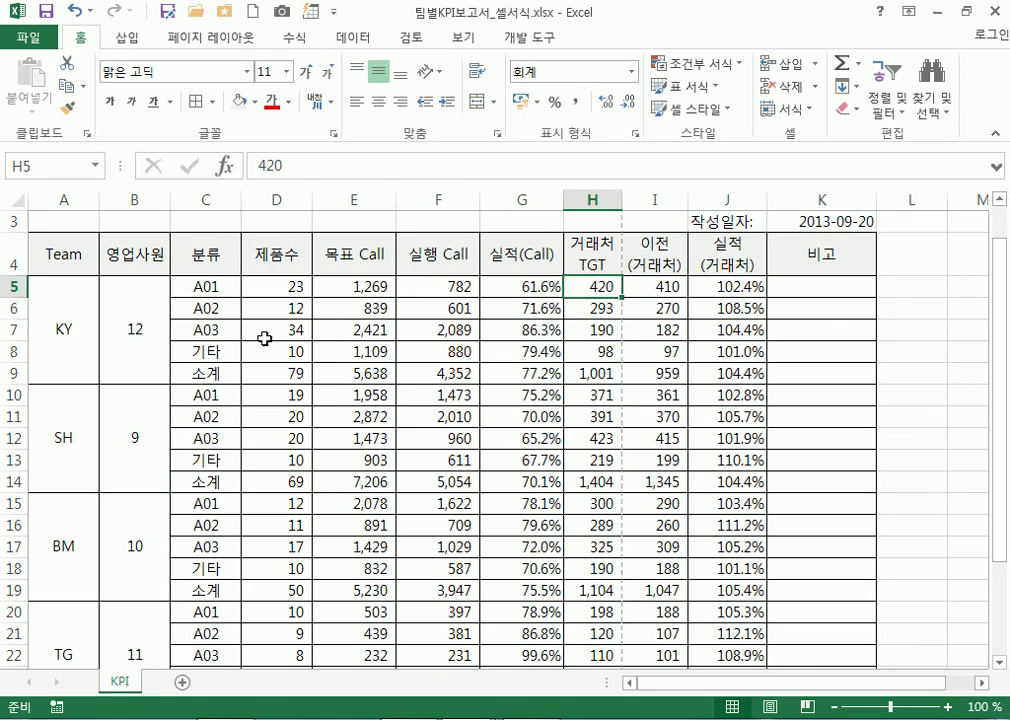
click(265, 252)
double_click(312, 198)
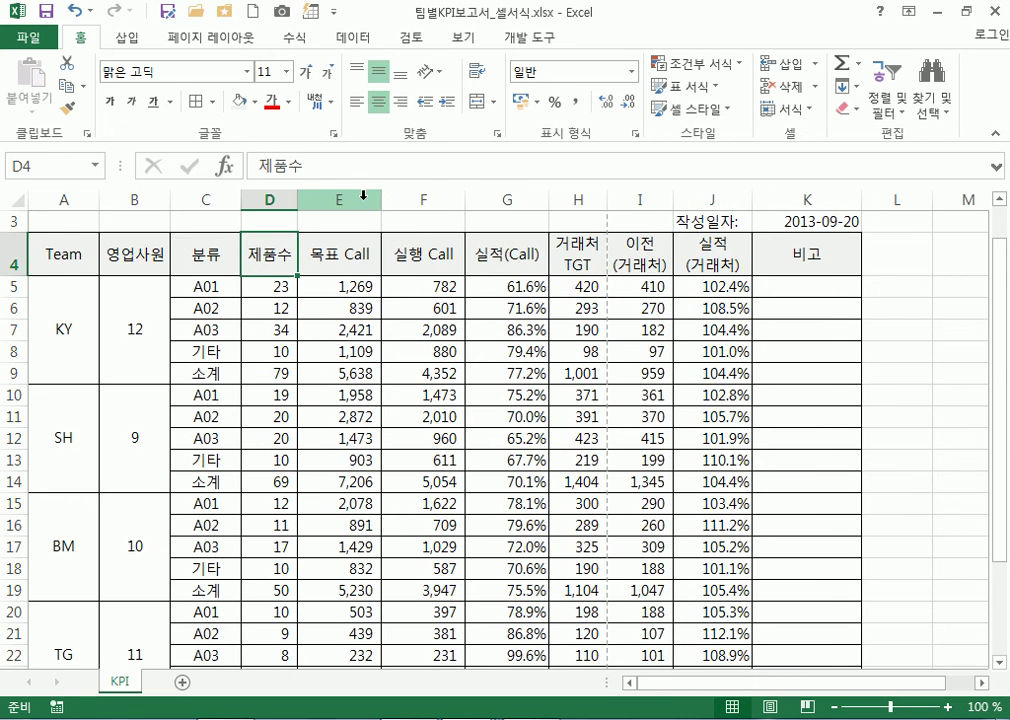
double_click(381, 197)
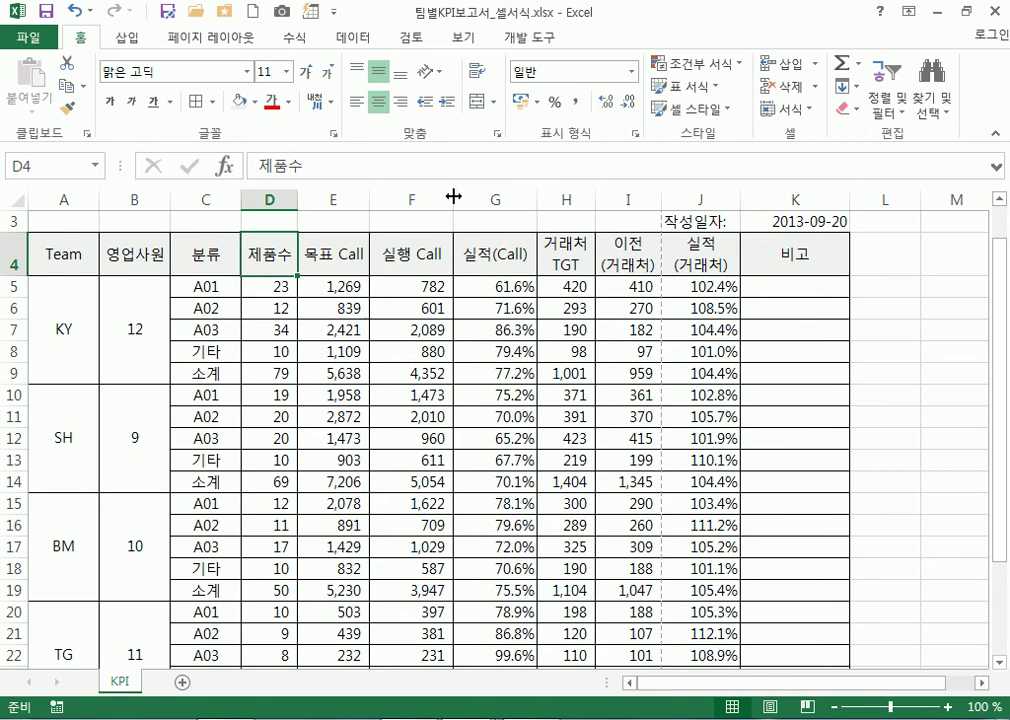
double_click(453, 196)
double_click(526, 197)
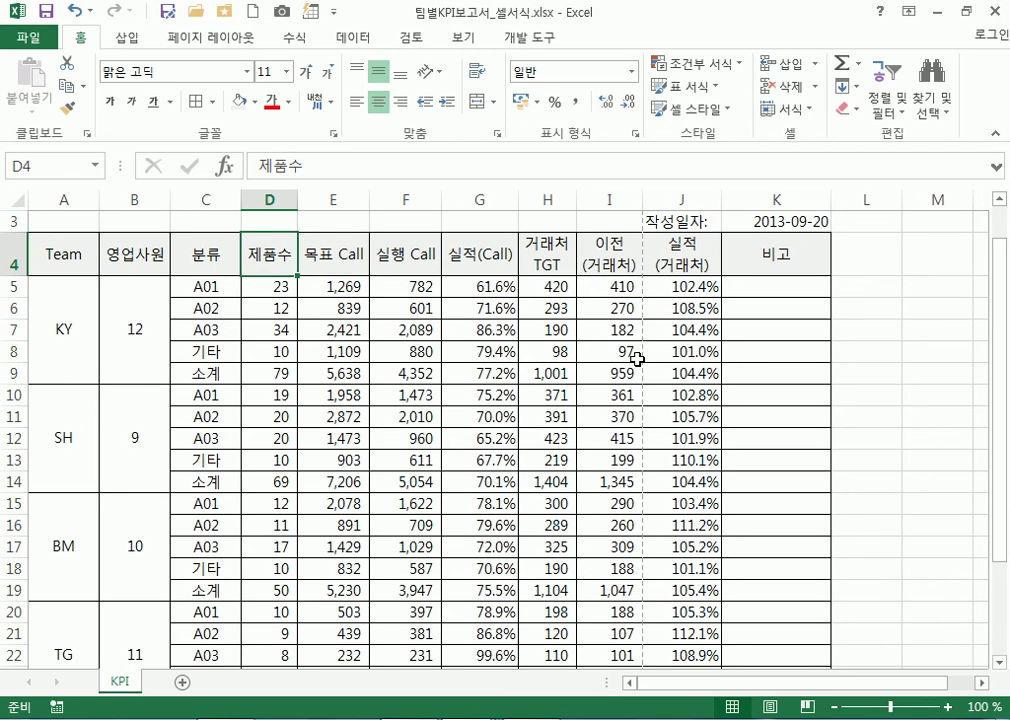
click(684, 254)
click(615, 244)
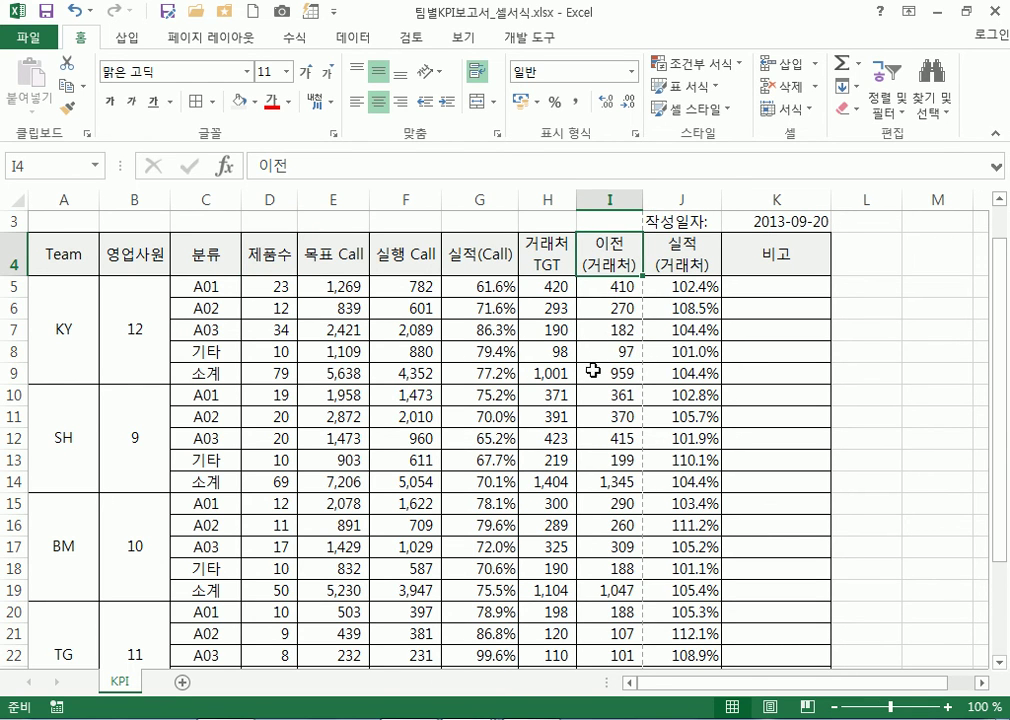
scroll(612, 420, down, 4)
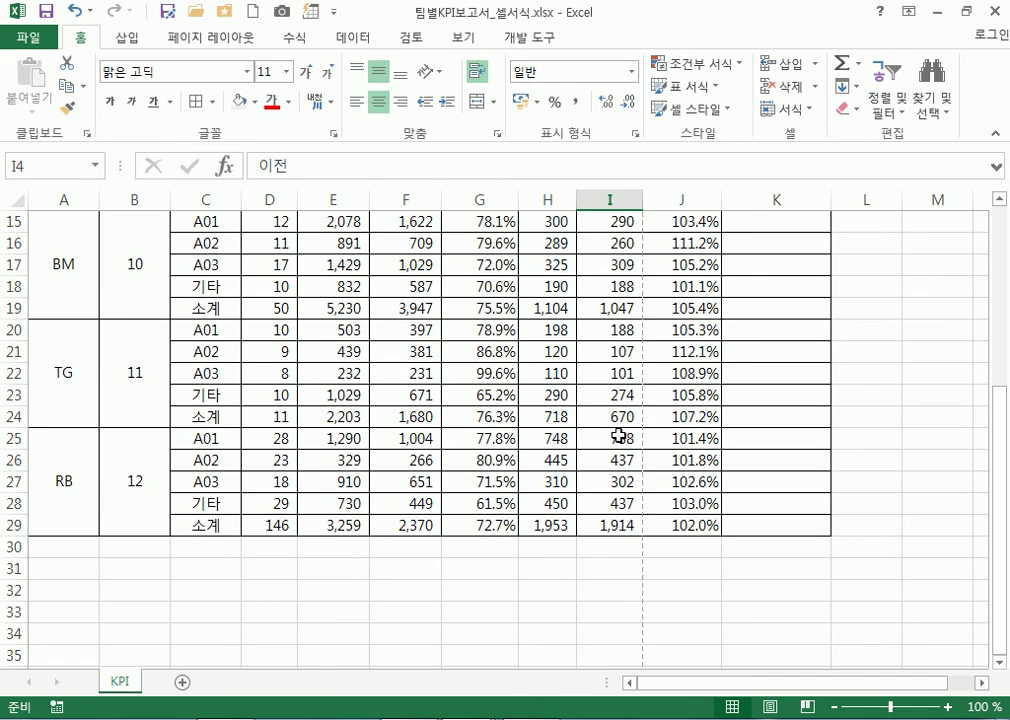
scroll(619, 436, up, 5)
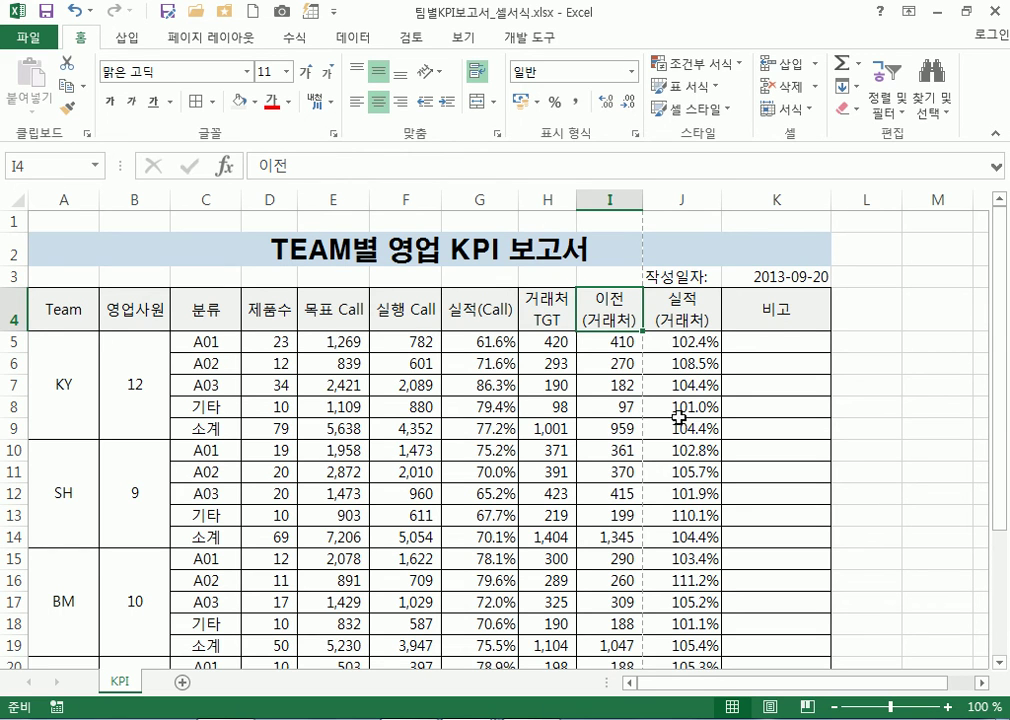
click(781, 315)
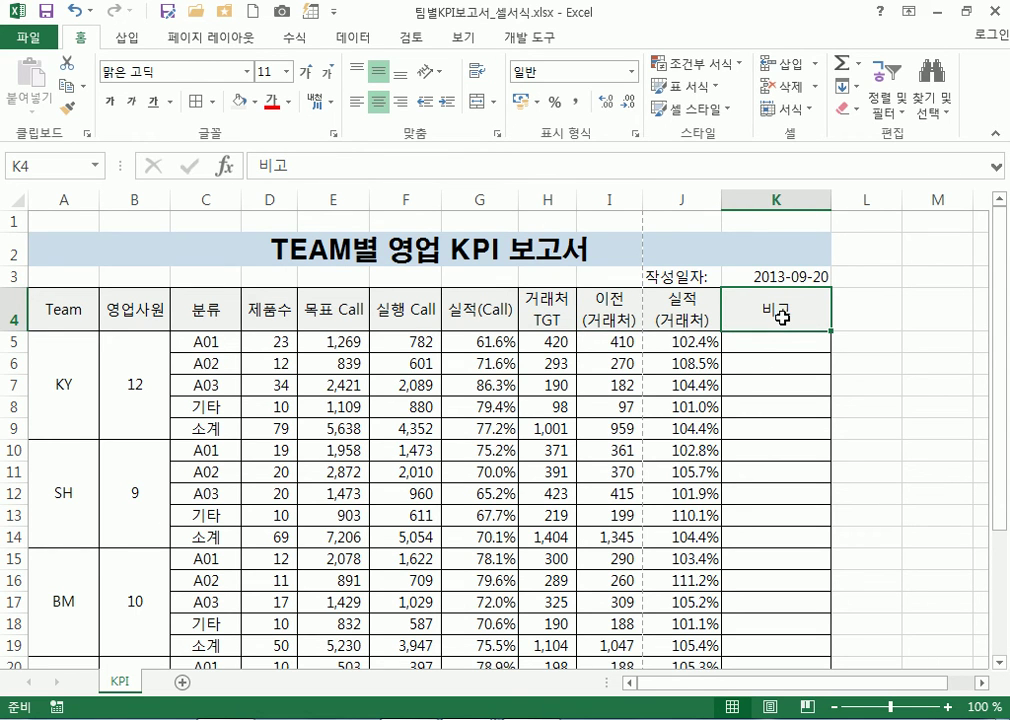
click(796, 276)
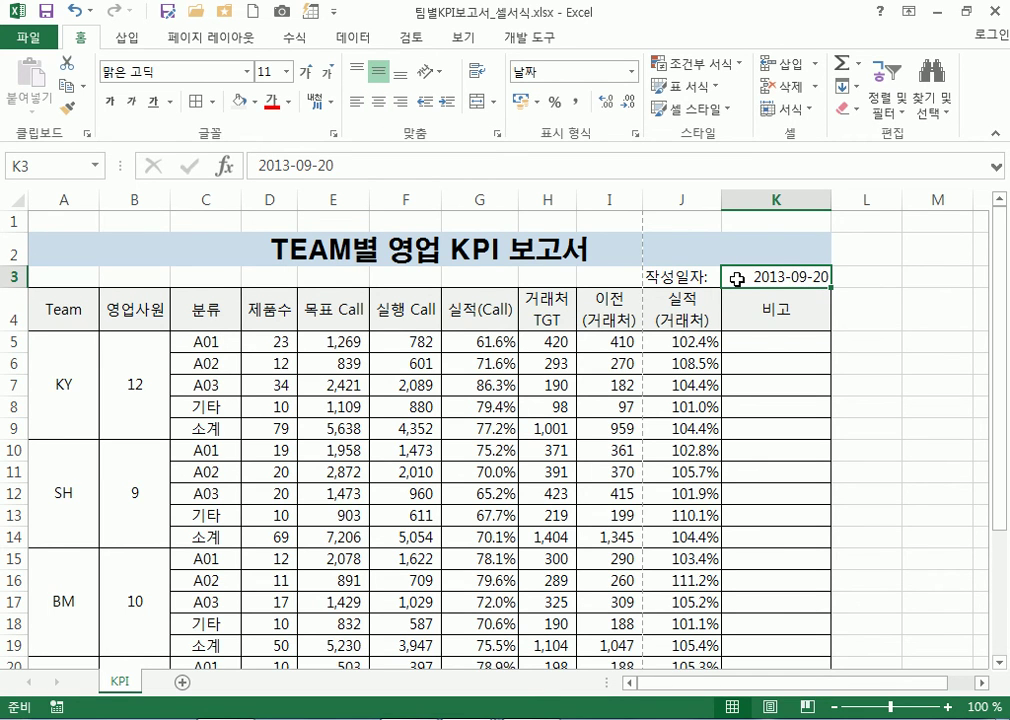
click(676, 277)
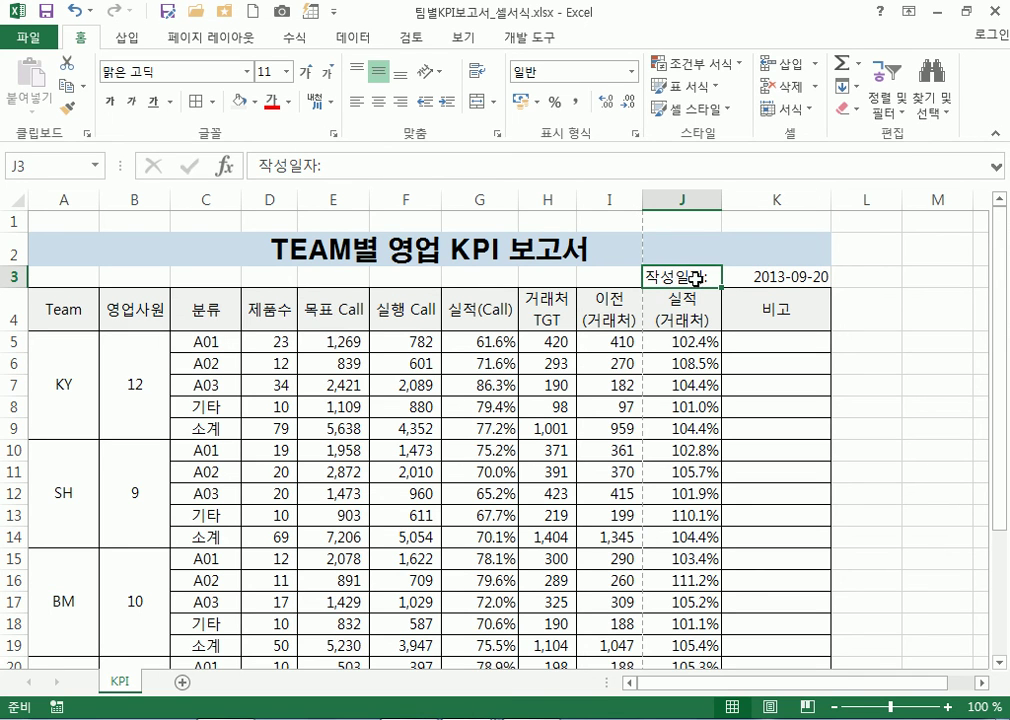
click(530, 278)
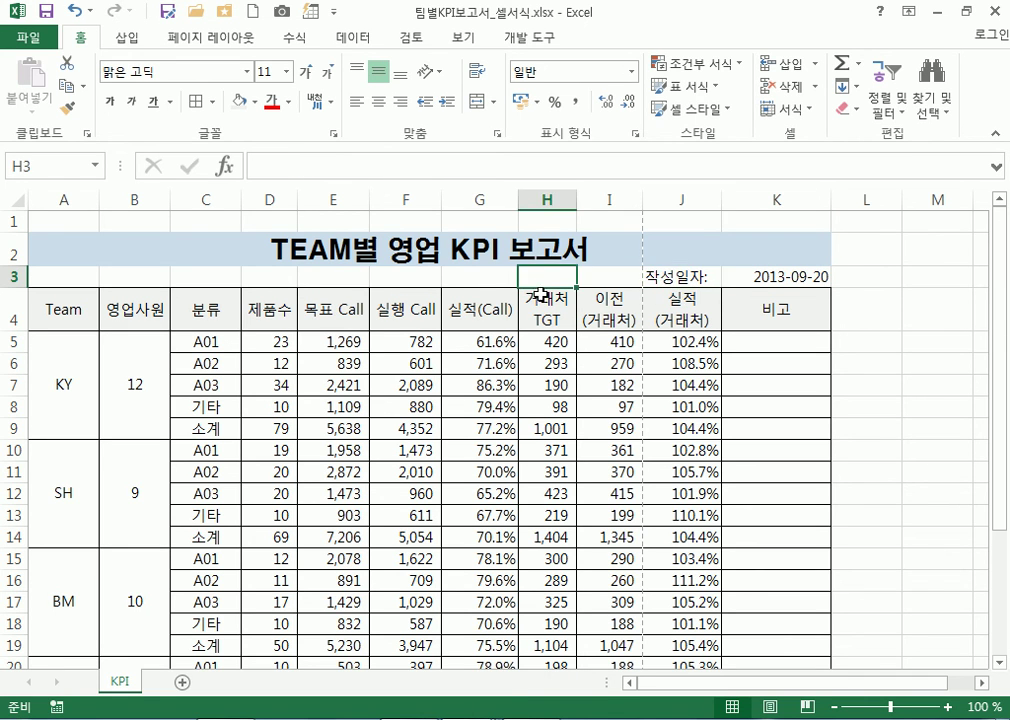
click(750, 276)
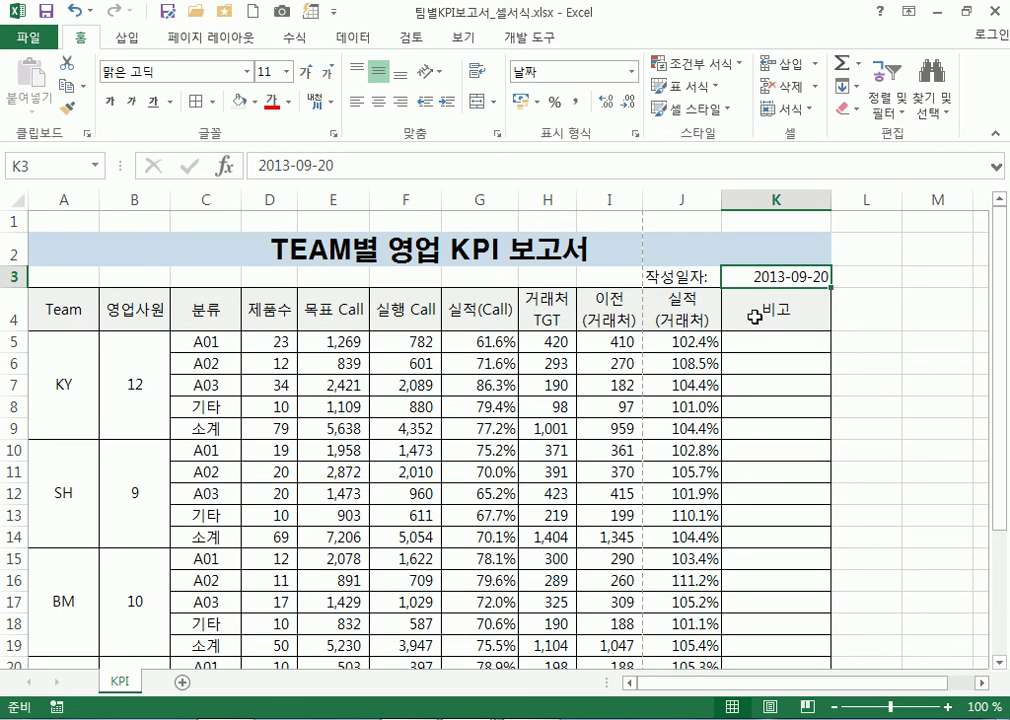
Clear the old label and date from J3:K3 and narrow column K to fit 비고
drag(692, 276, 778, 276)
key(Delete)
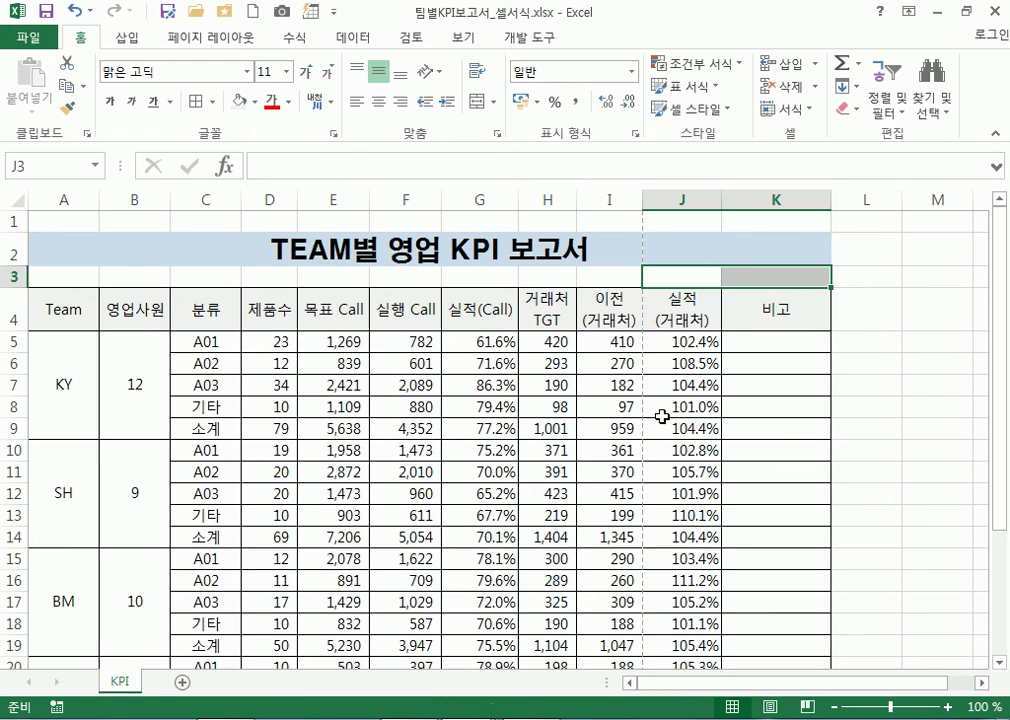
click(776, 403)
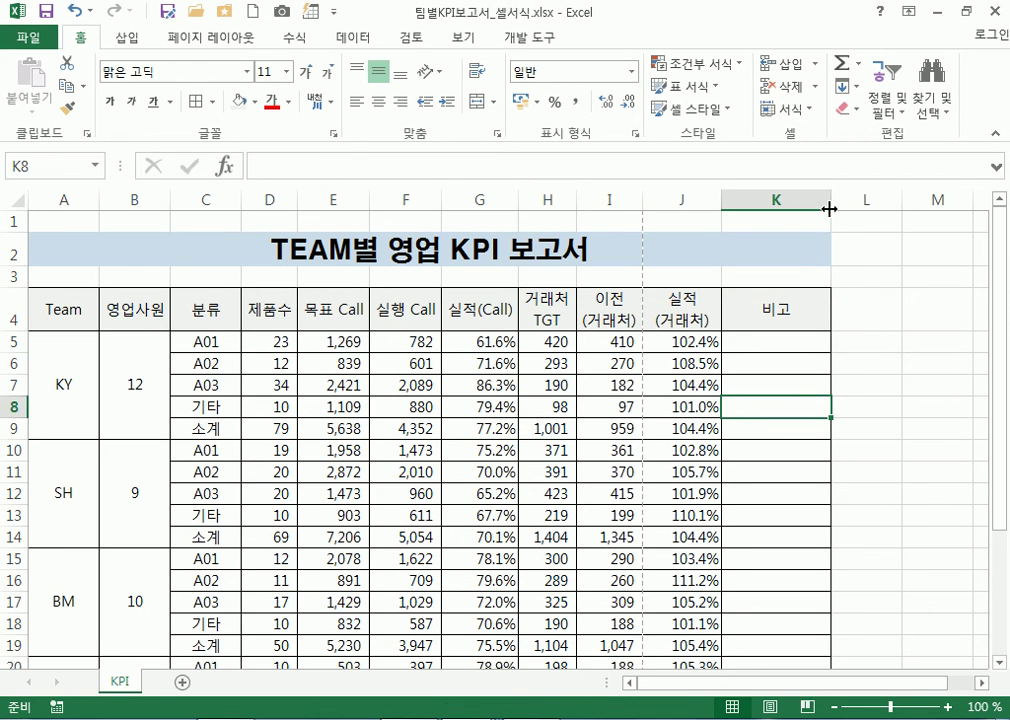
drag(830, 200, 763, 200)
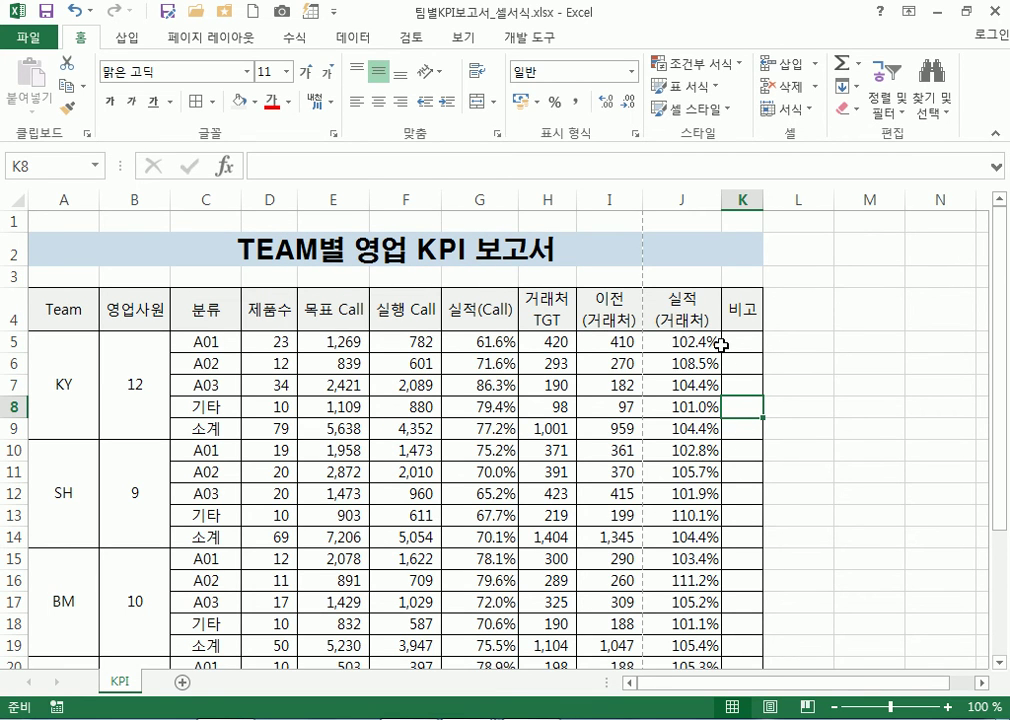
Merge J3:K3 and insert today's date 2017-02-04 with Ctrl+;
drag(676, 278, 732, 280)
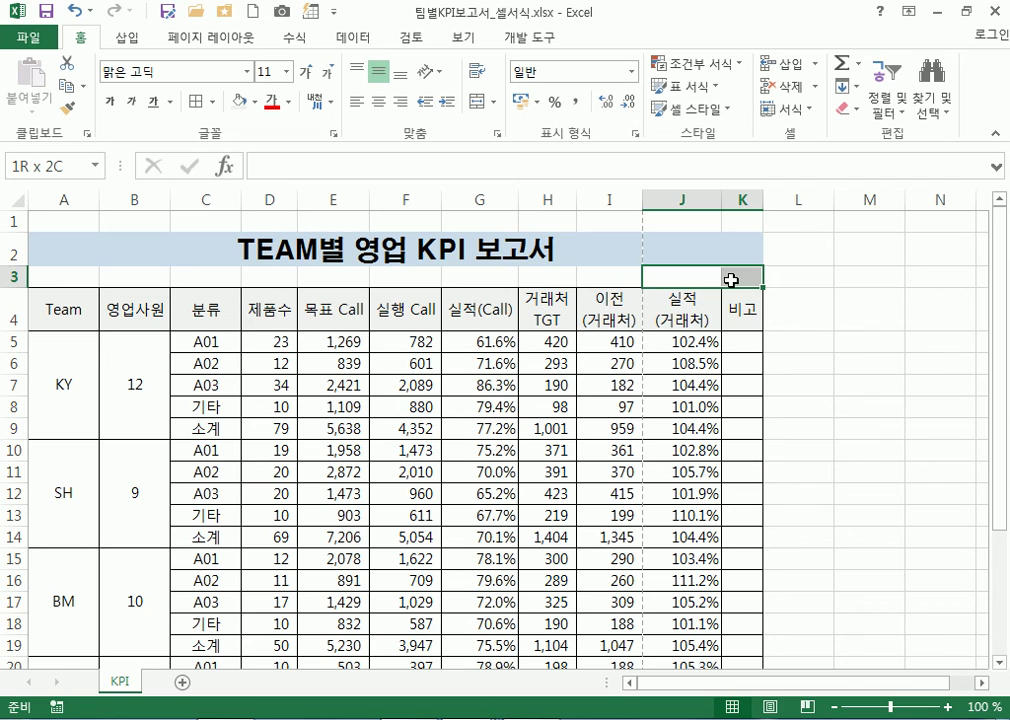
click(751, 372)
drag(718, 276, 725, 277)
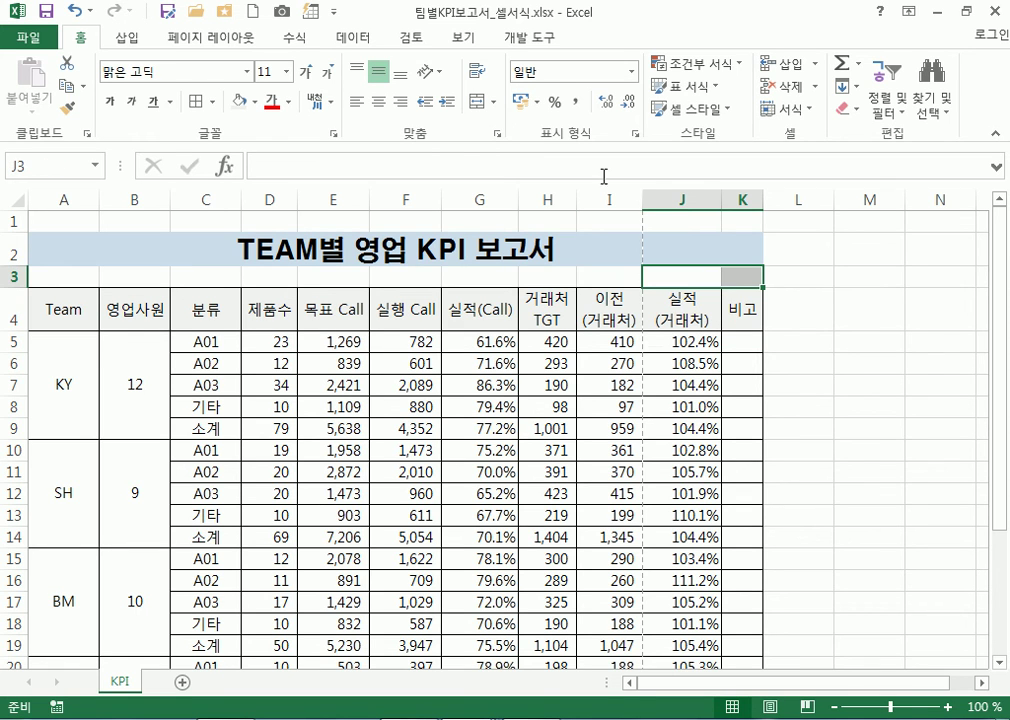
click(476, 110)
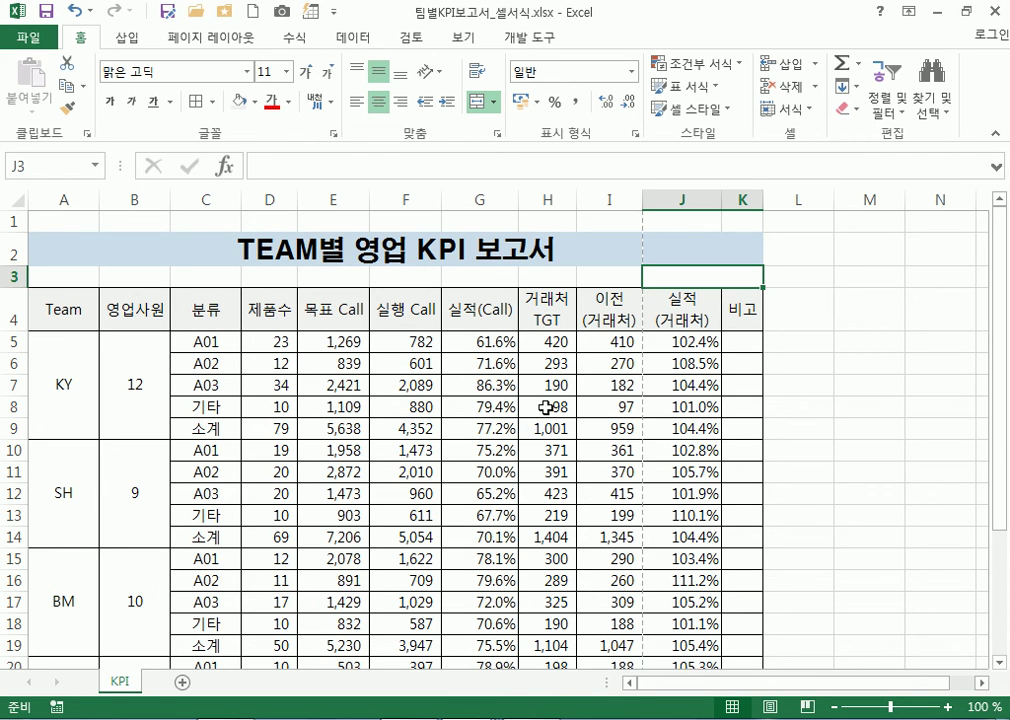
key(ctrl+semicolon)
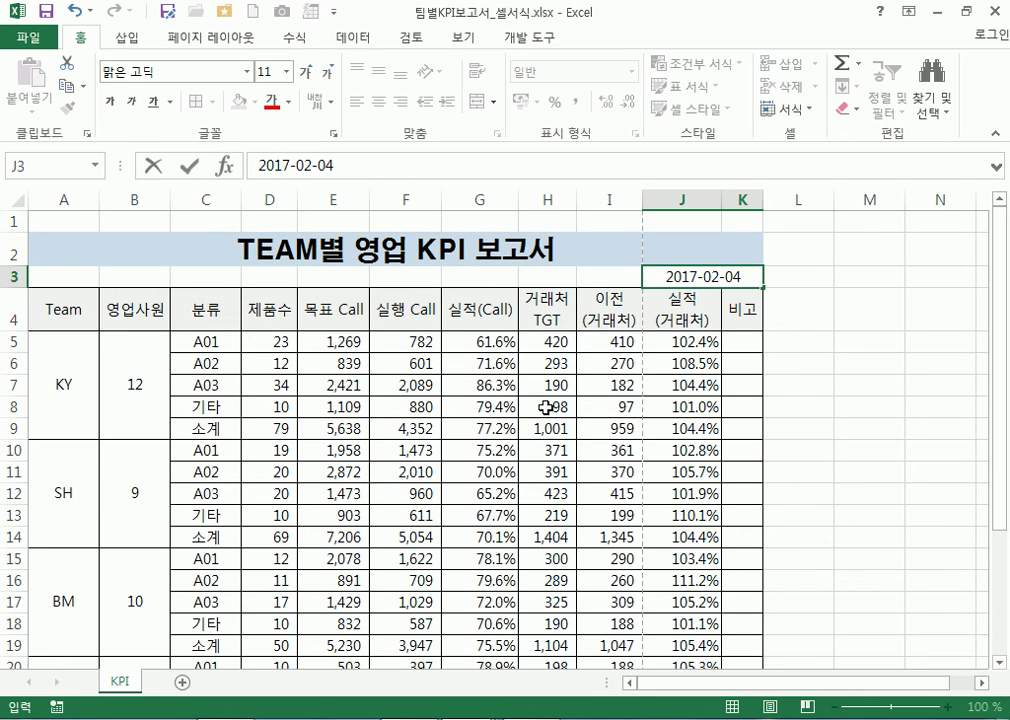
Commit the 2017-02-04 date and merge cells H3:I3
key(Return)
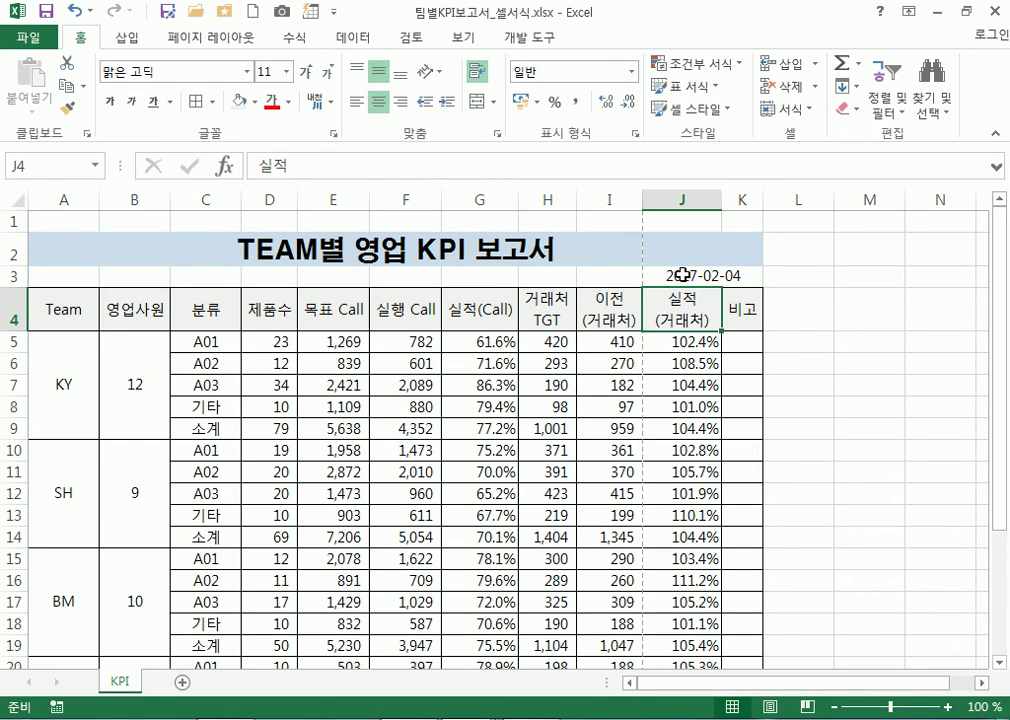
click(683, 272)
drag(557, 275, 601, 273)
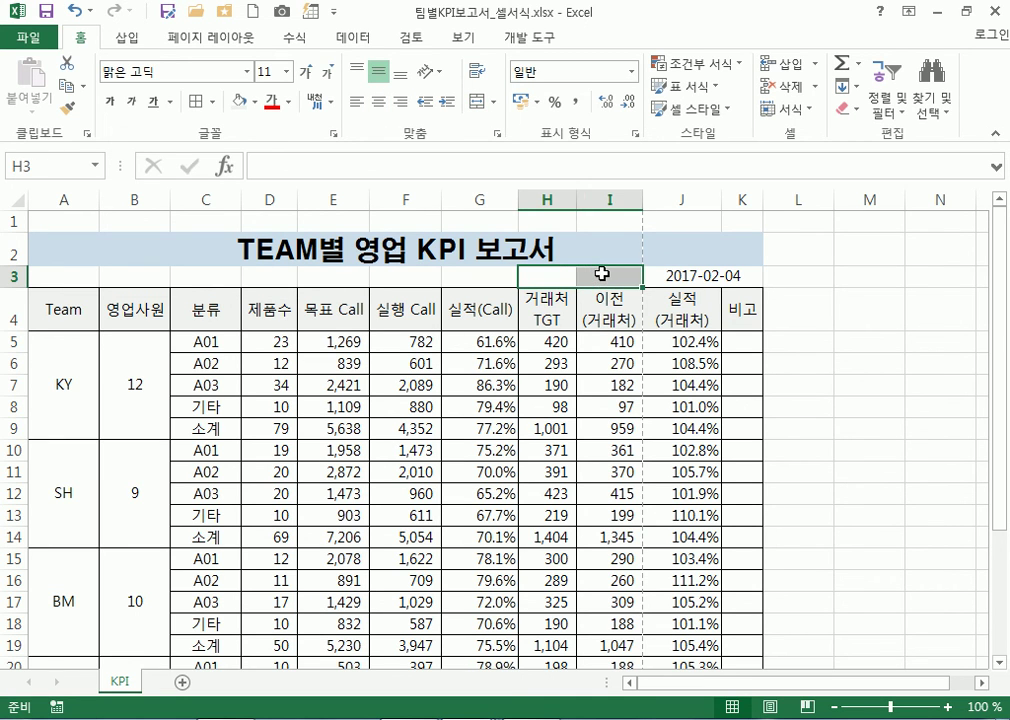
click(481, 101)
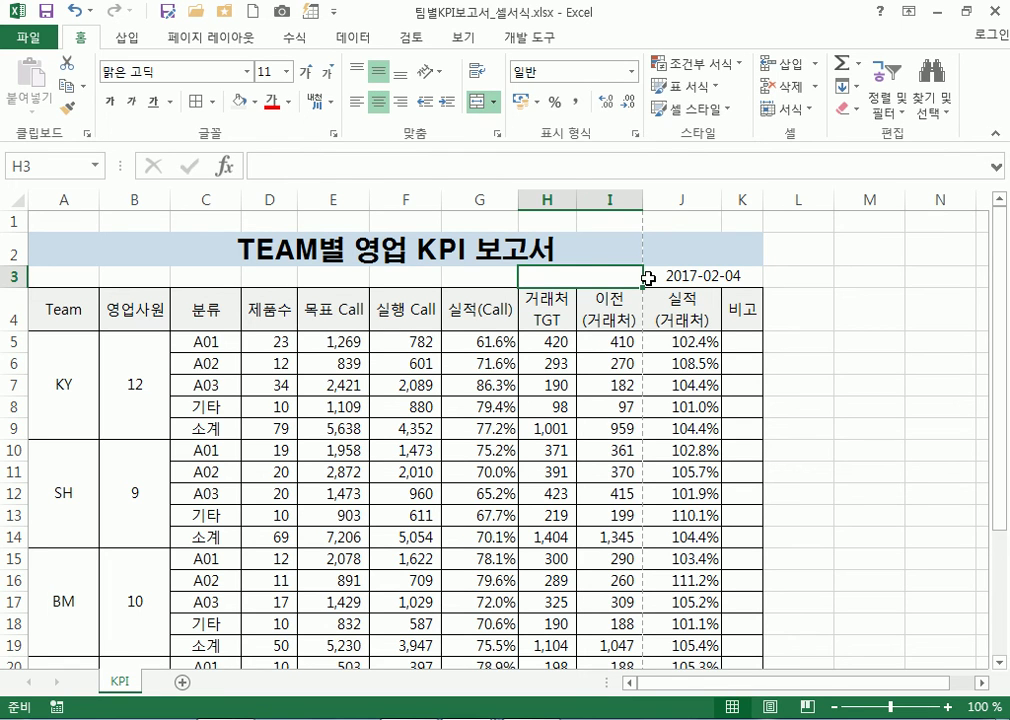
Enter the label 작성일자 : in merged H3:I3 and right-align it
text(qhrhdlf)
key(Escape)
key(Hangul)
text(ㅂ보고일자 :)
key(Return)
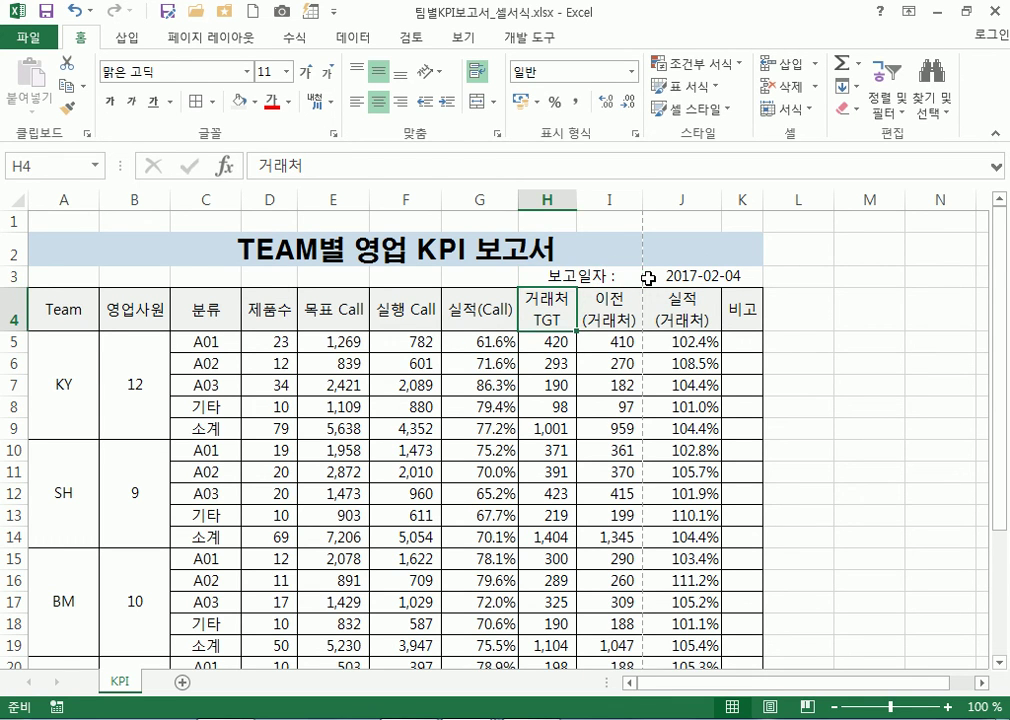
click(631, 279)
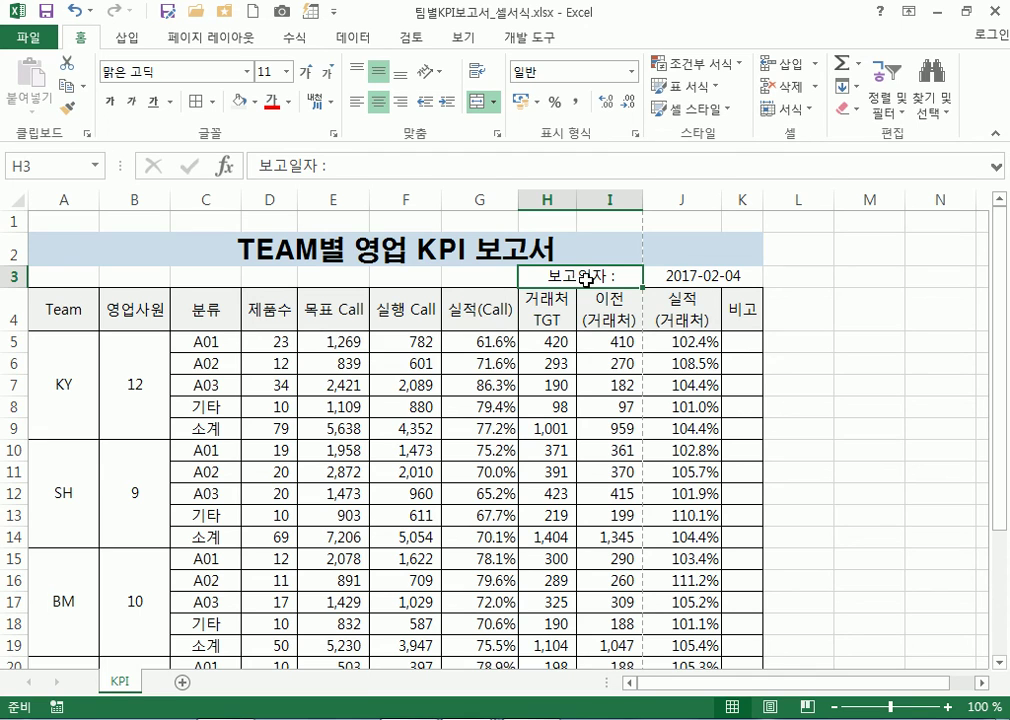
text(작)
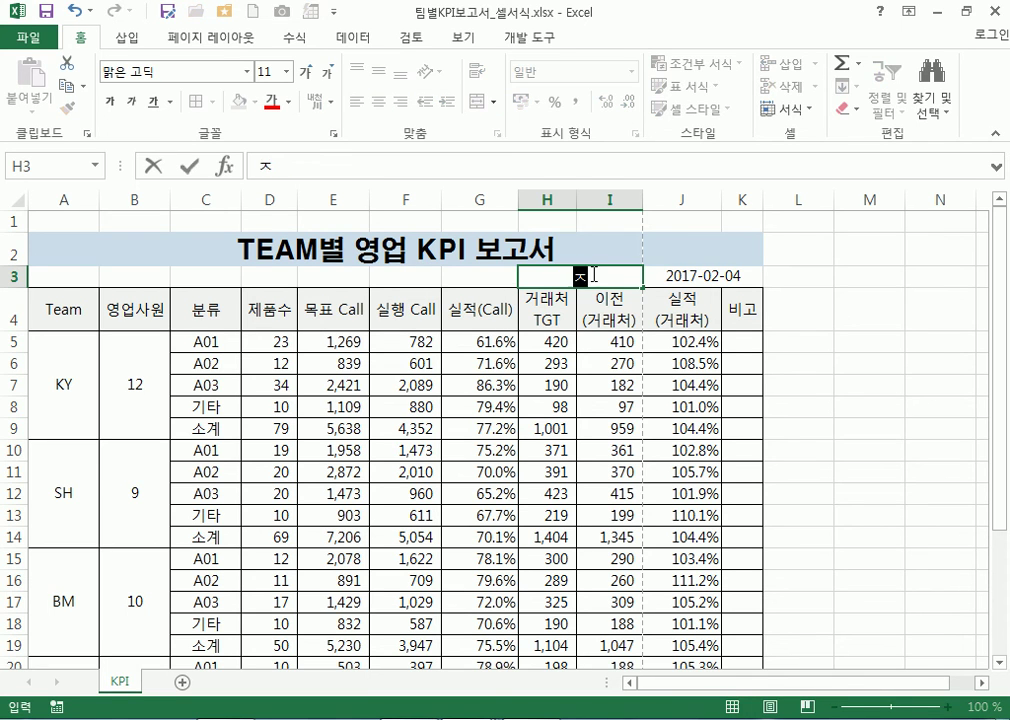
text(성일자)
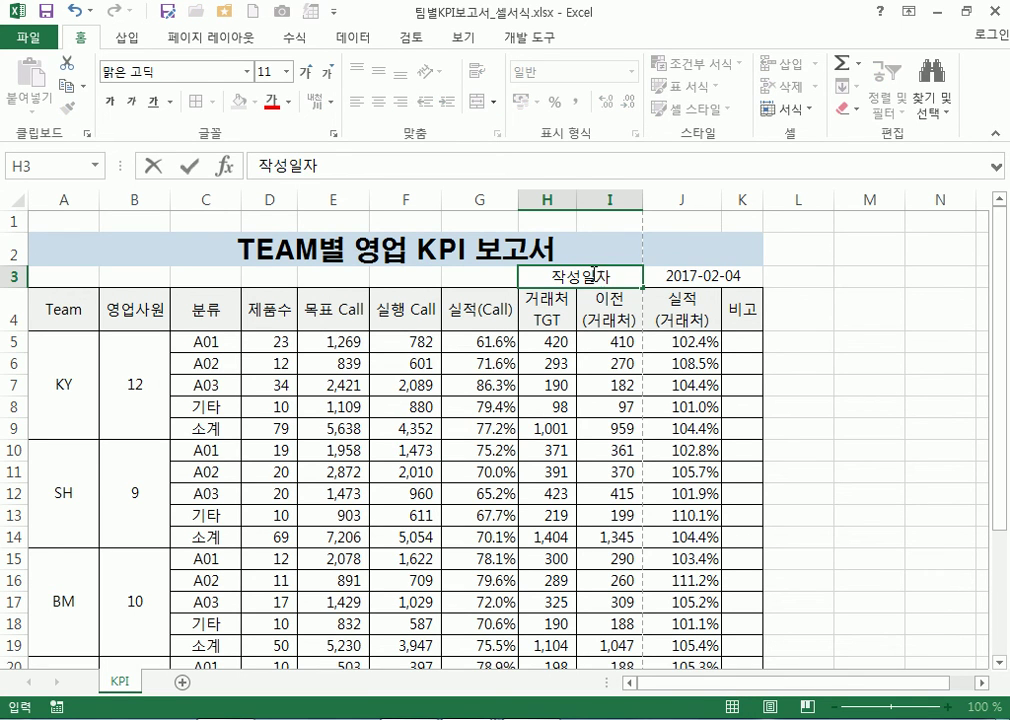
text( :)
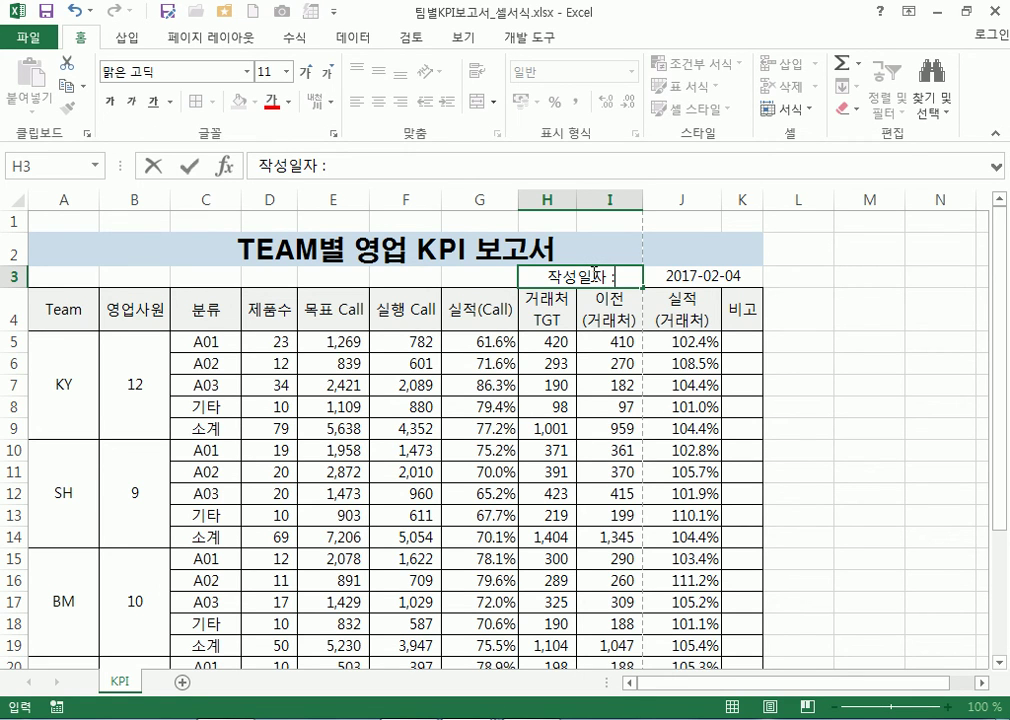
click(612, 277)
key(Return)
click(600, 280)
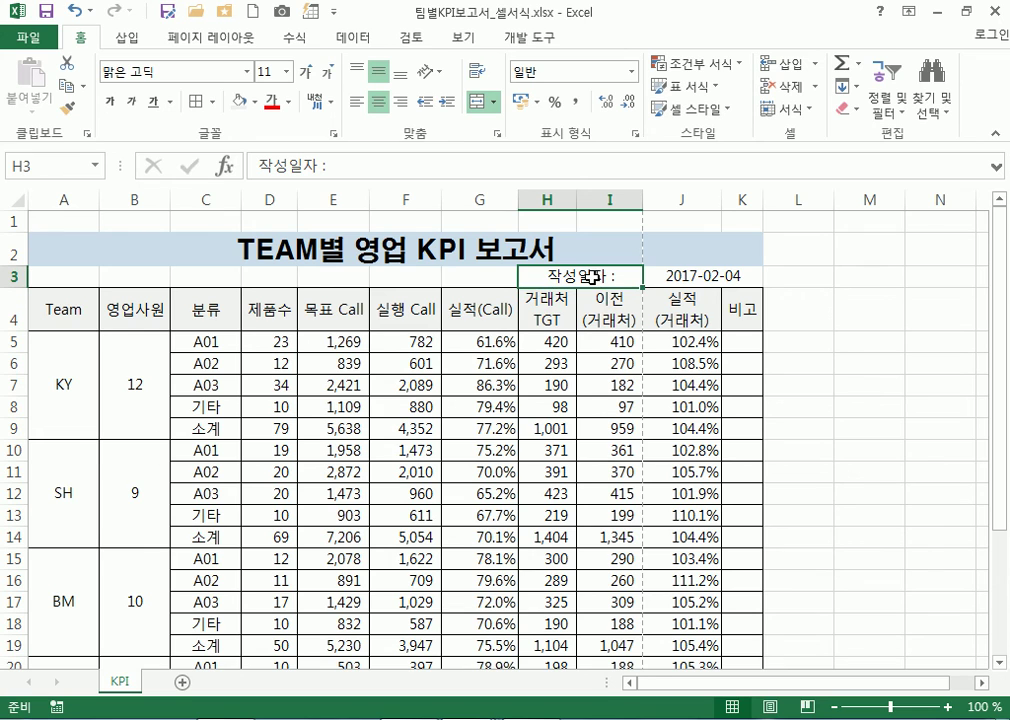
click(400, 102)
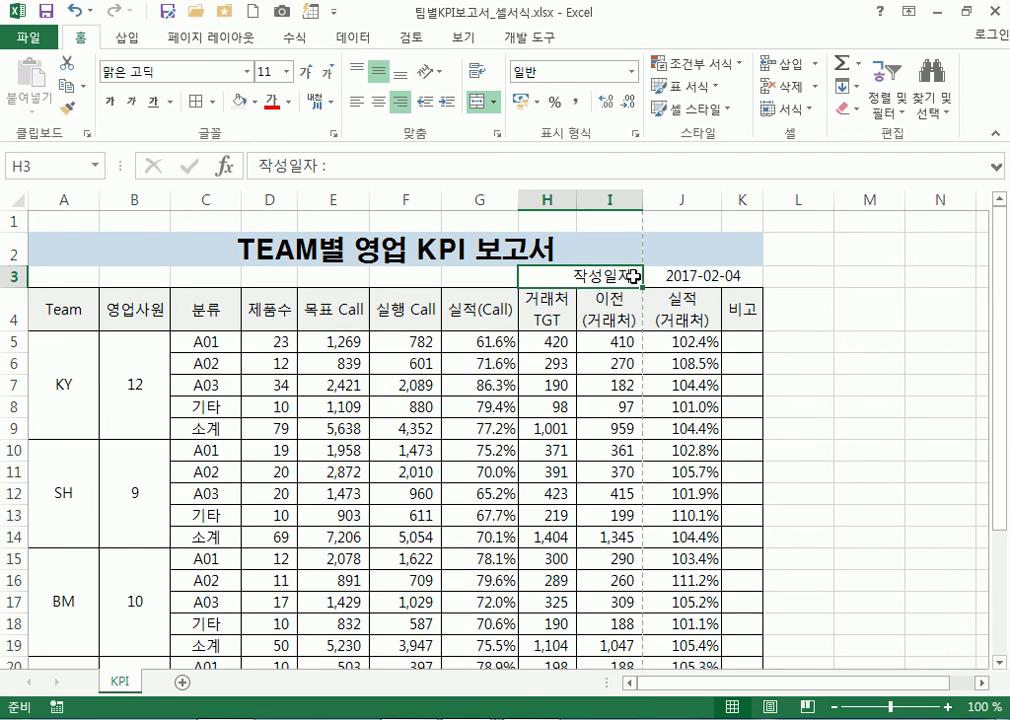
Try left and right alignments for the 작성일자 : label and the 2017-02-04 date
click(690, 275)
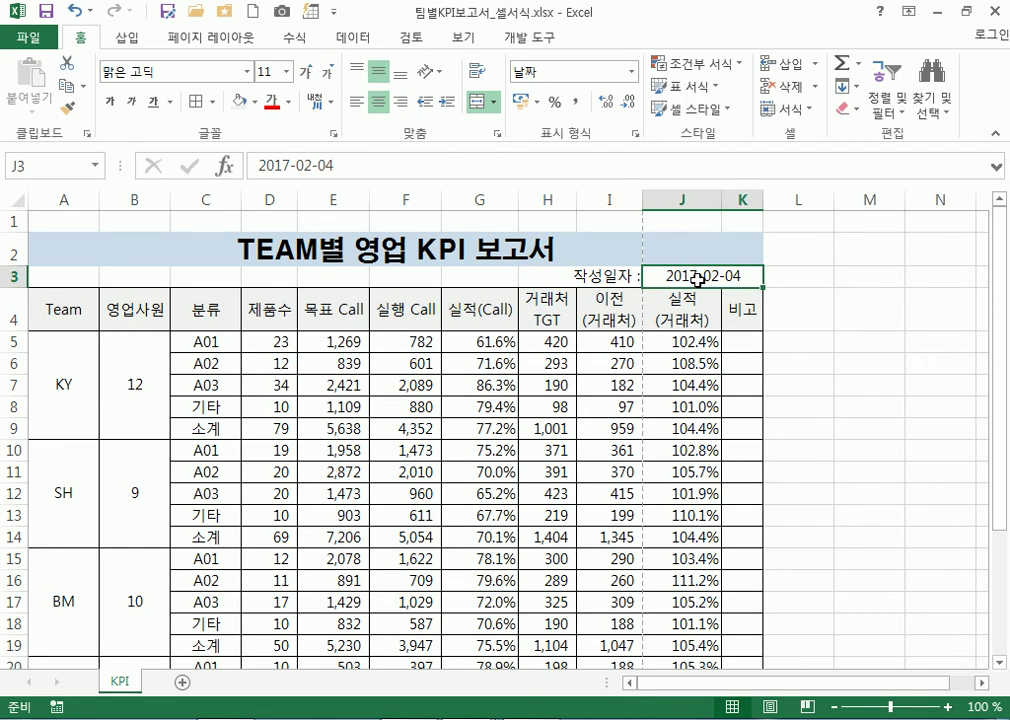
click(357, 101)
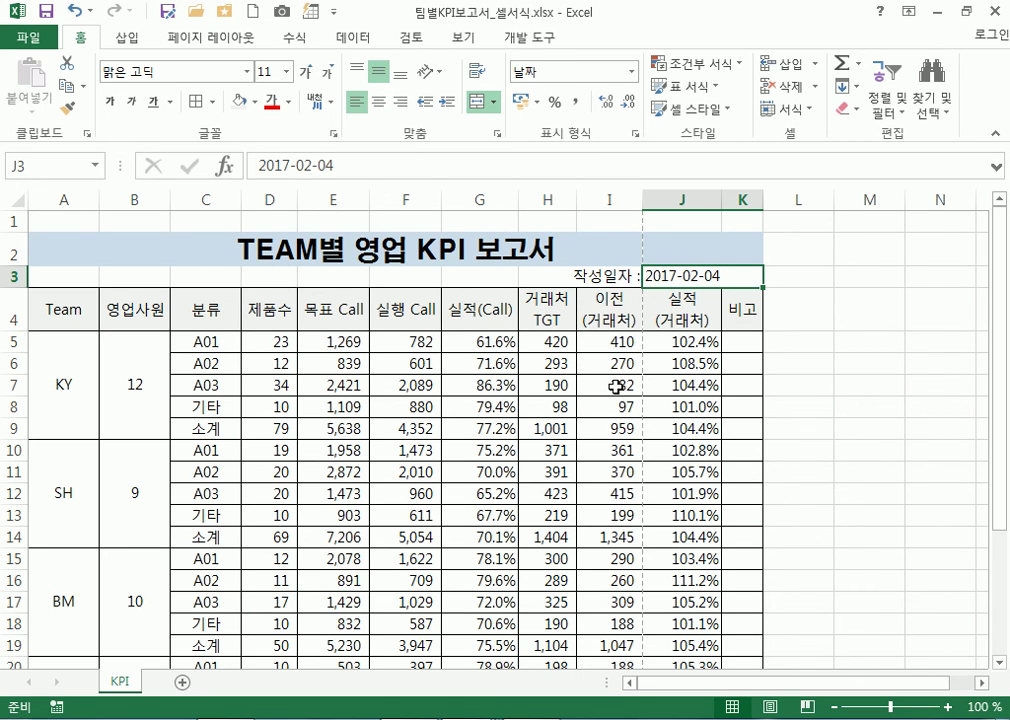
click(628, 275)
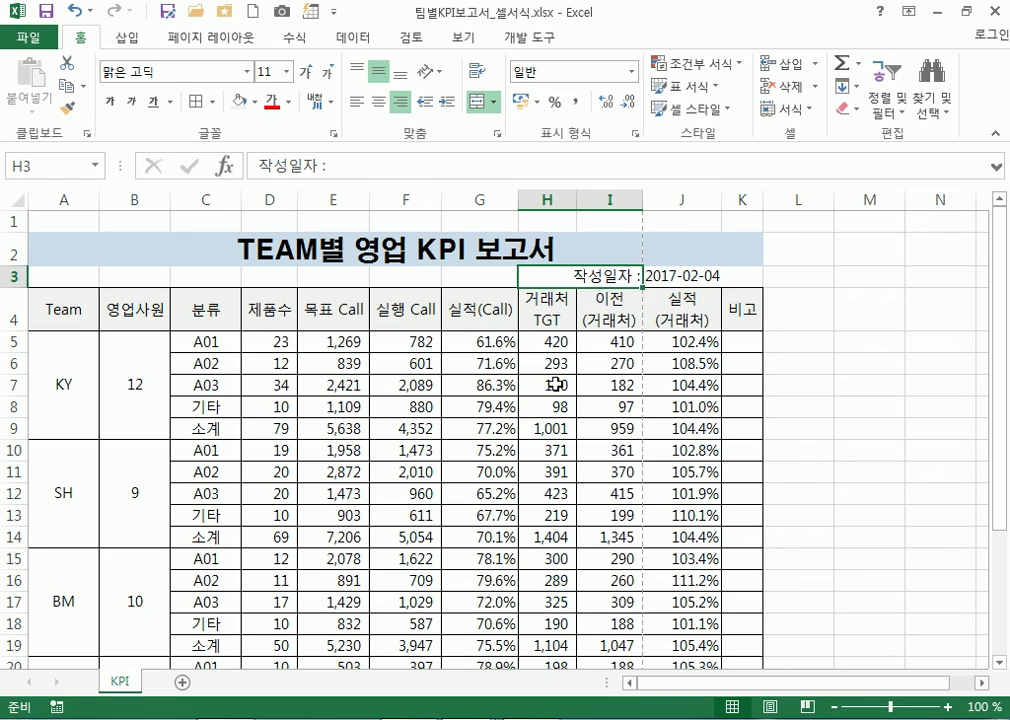
click(708, 278)
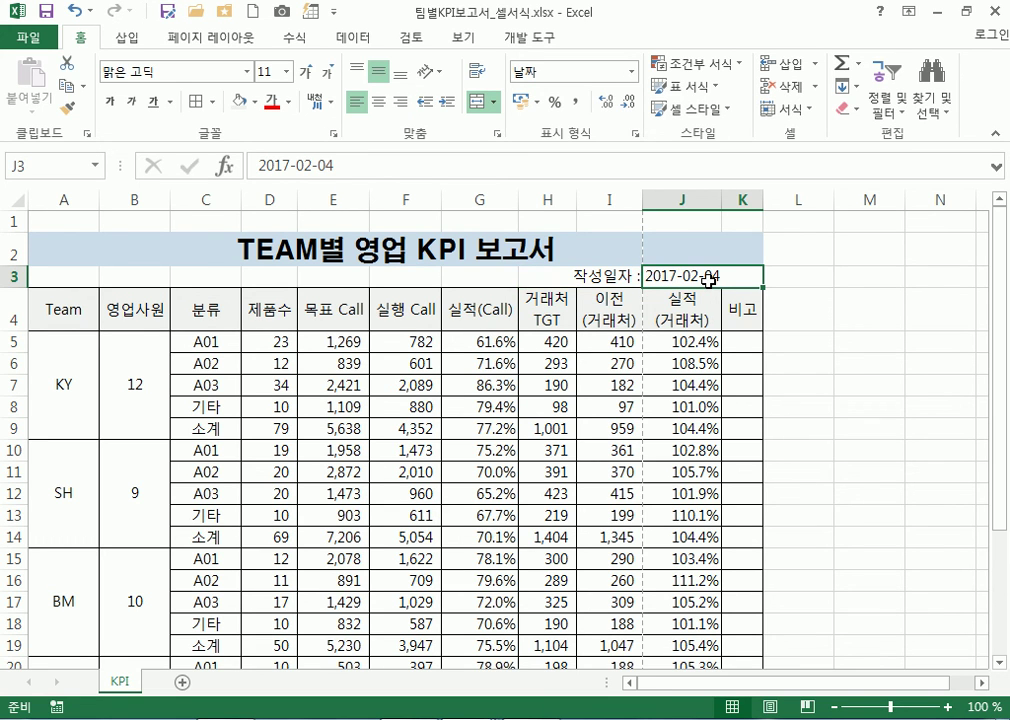
drag(575, 277, 656, 278)
click(842, 406)
click(595, 276)
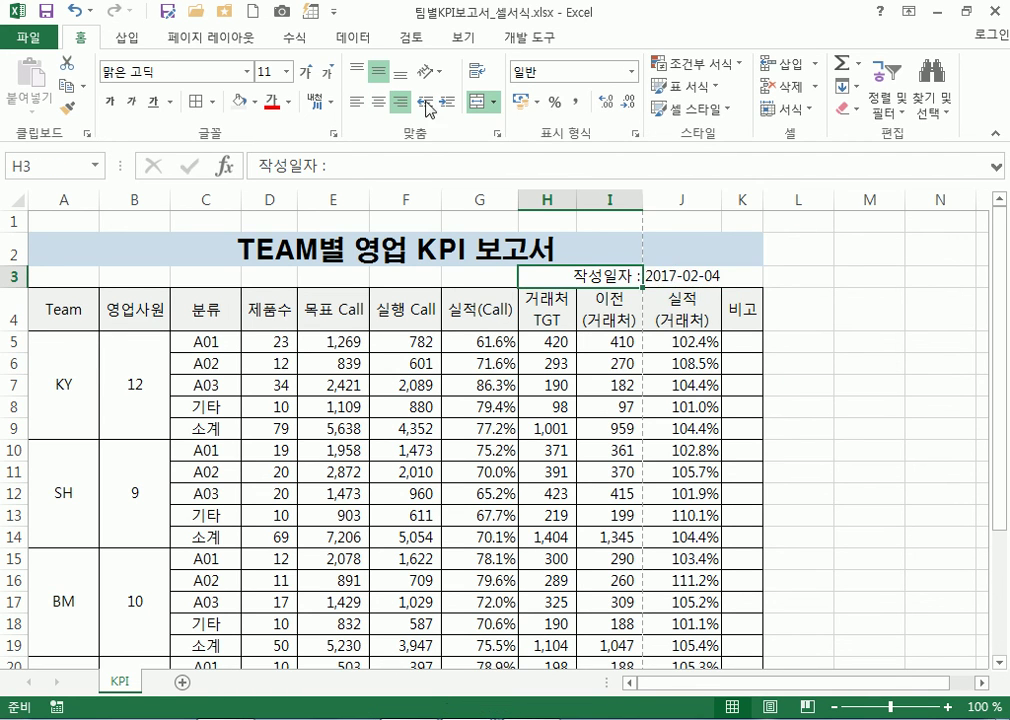
click(359, 103)
click(677, 272)
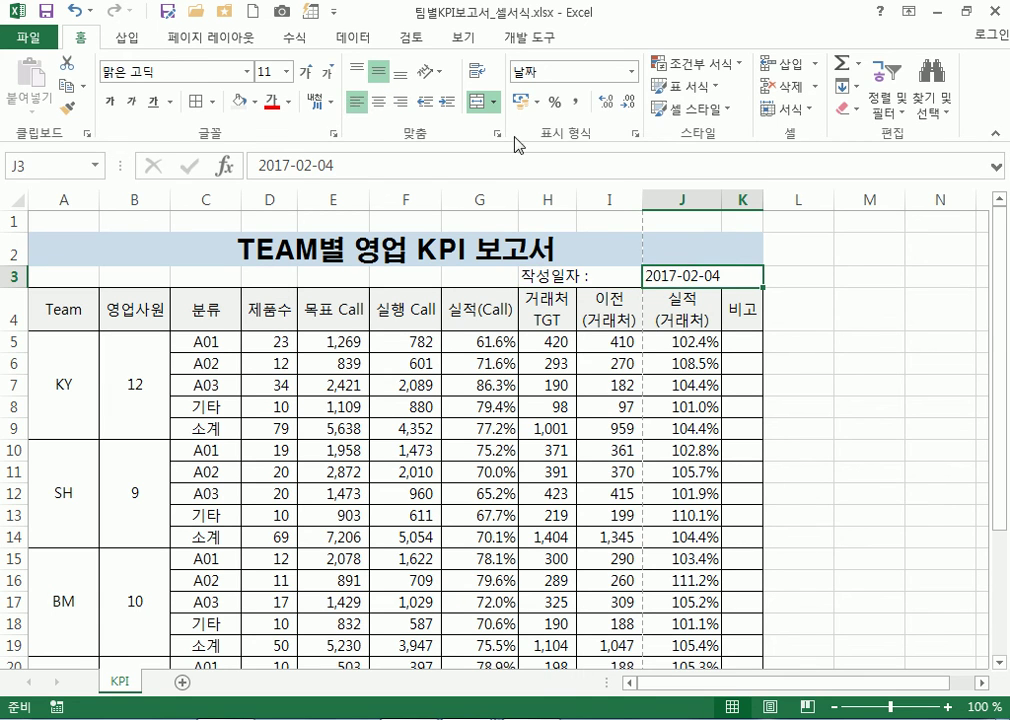
click(400, 101)
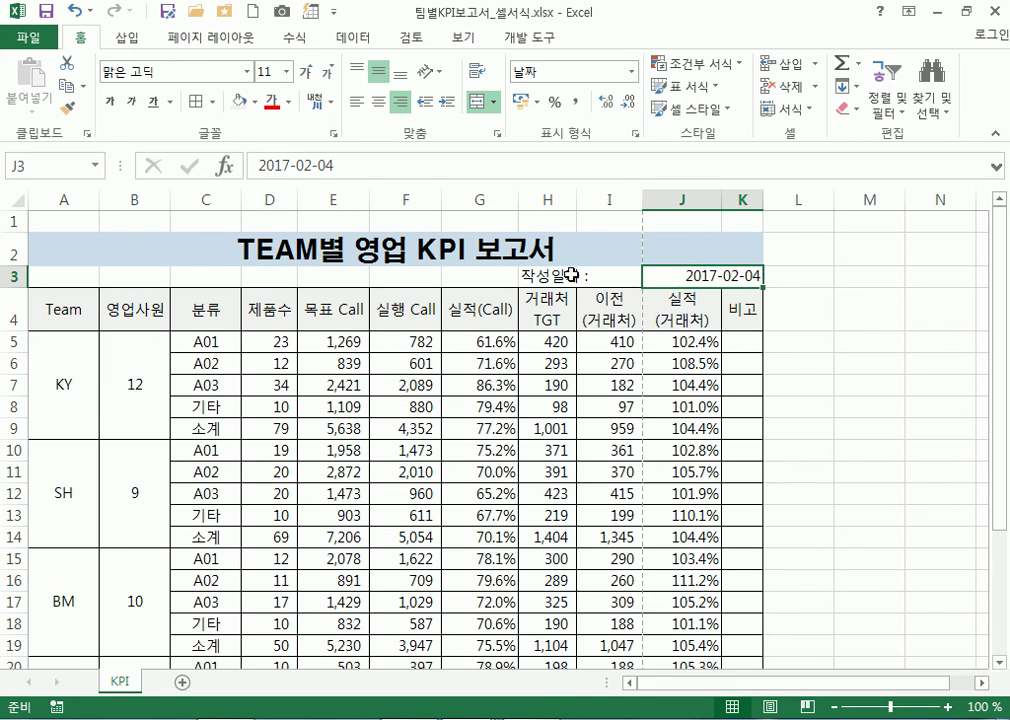
Right-align the 작성일자 : label and left-align the 2017-02-04 date, then check row 3
drag(620, 276, 660, 276)
click(378, 101)
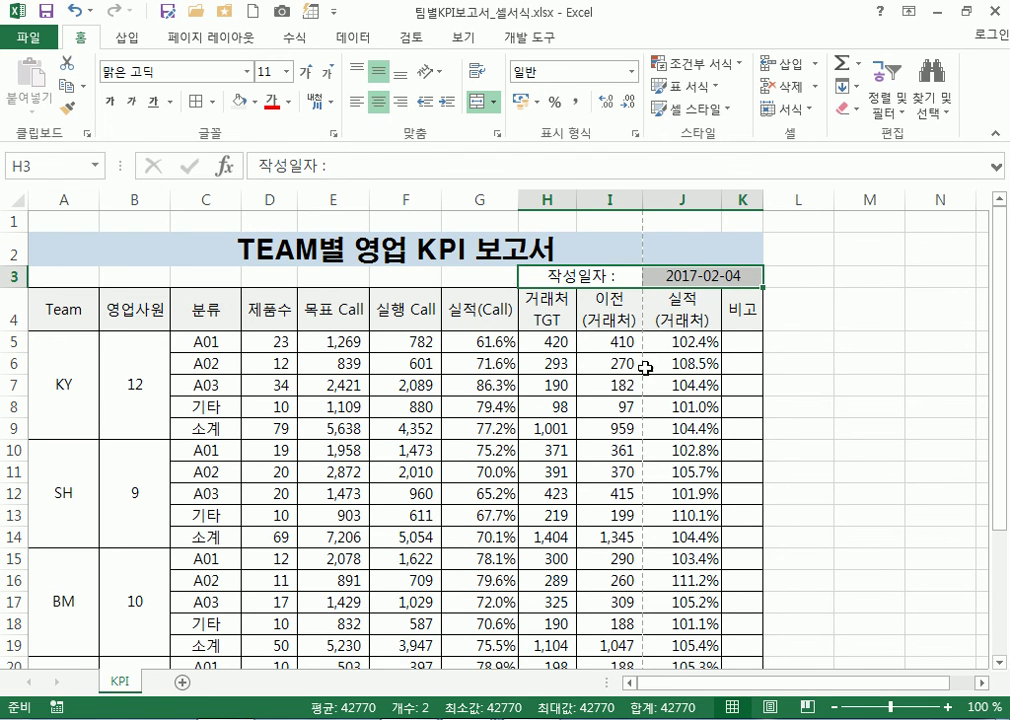
click(572, 275)
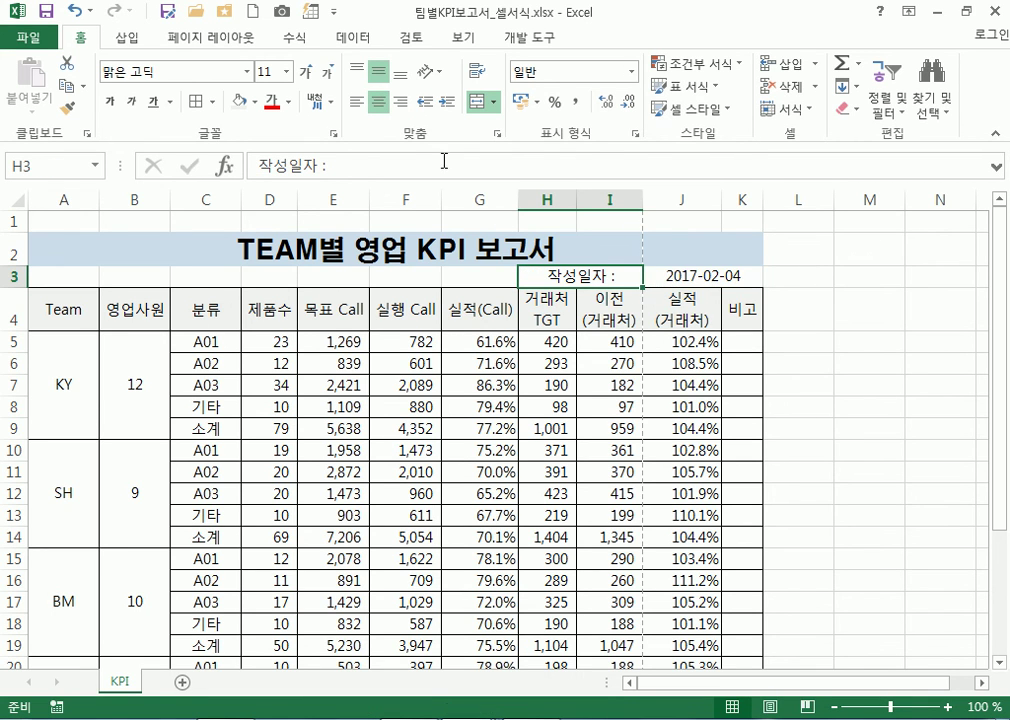
click(399, 101)
click(651, 273)
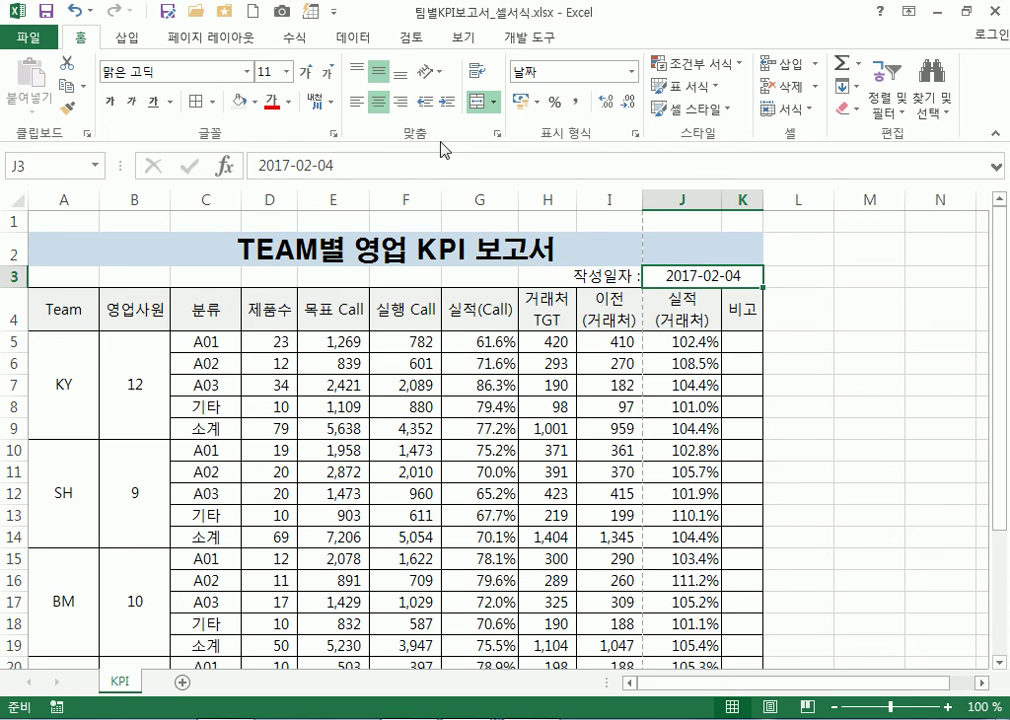
click(358, 101)
drag(620, 277, 670, 276)
click(742, 408)
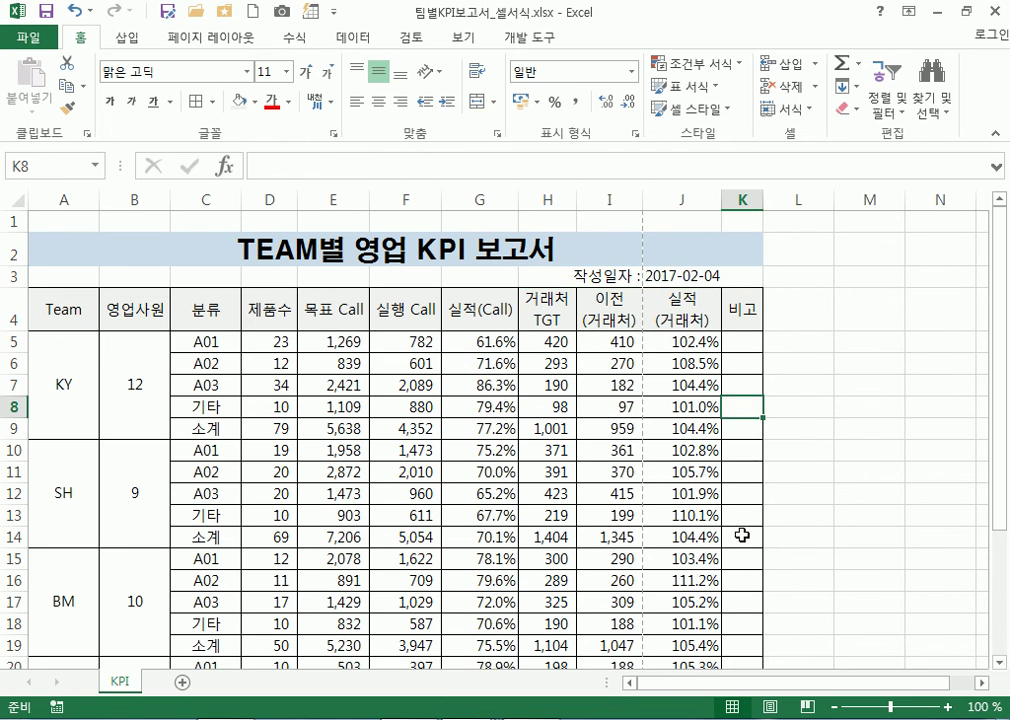
click(693, 273)
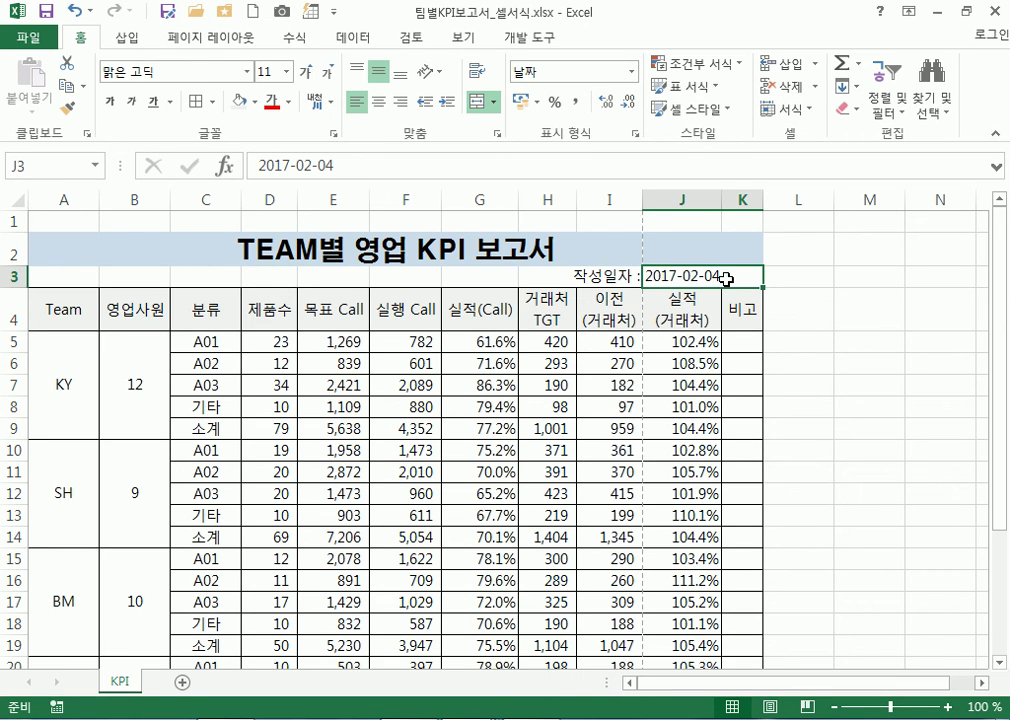
click(578, 274)
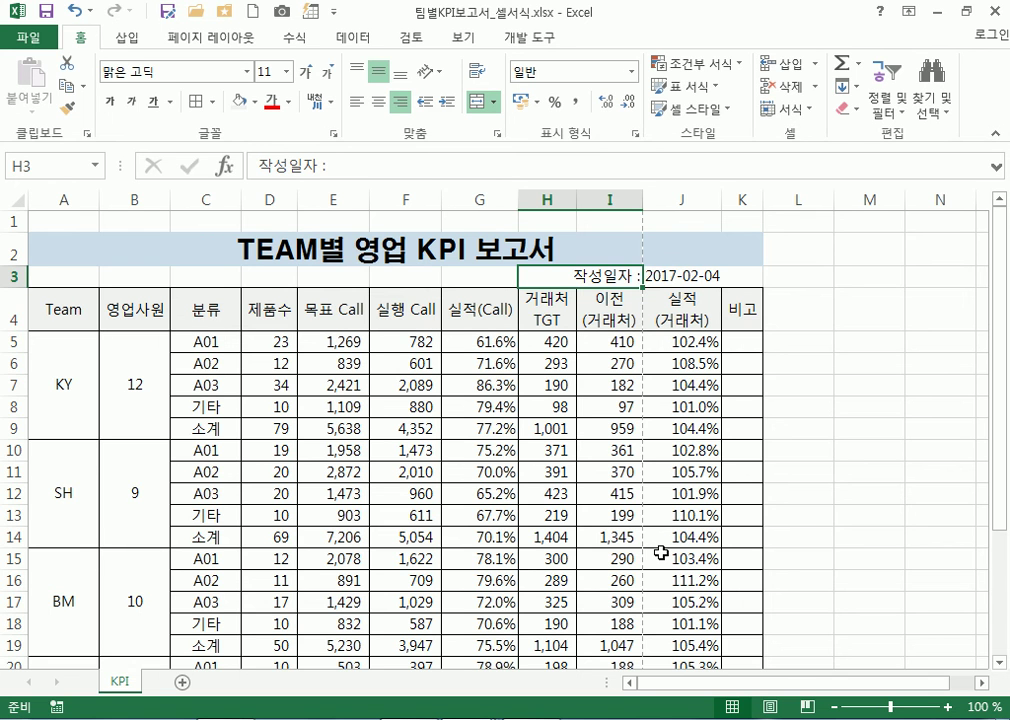
Switch the printout to Landscape orientation in the print settings
scroll(820, 482, down, 5)
scroll(820, 485, up, 5)
click(28, 38)
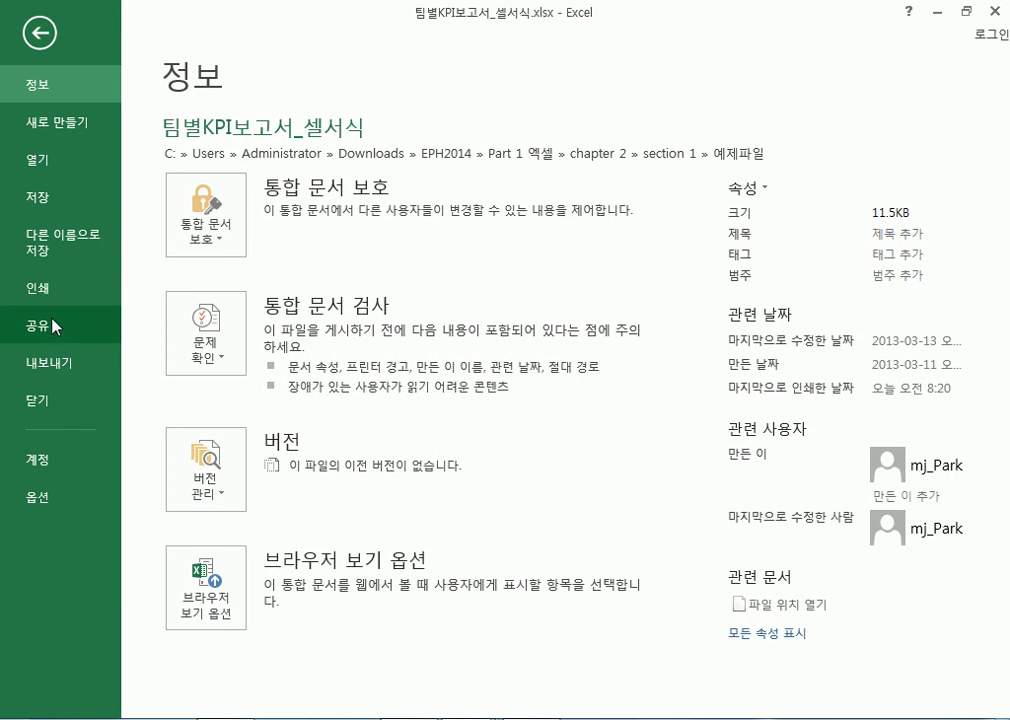
click(40, 287)
click(262, 511)
click(225, 590)
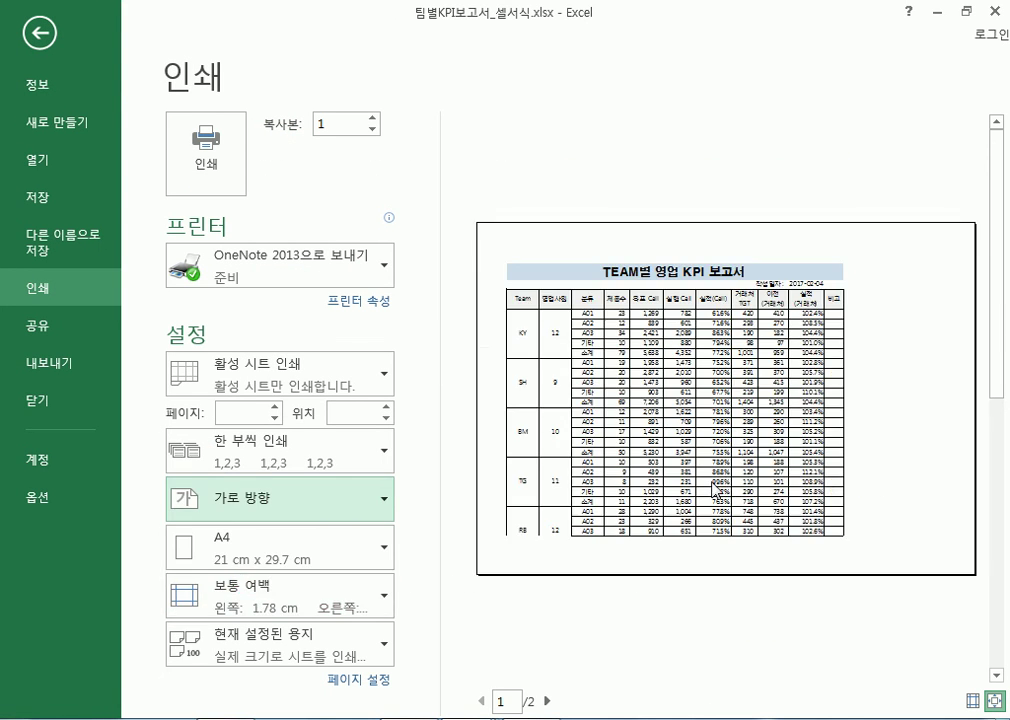
scroll(911, 543, down, 1)
scroll(641, 370, up, 1)
scroll(641, 370, down, 1)
scroll(641, 370, up, 1)
Set the top and bottom page margins to 1 cm and return to the sheet
click(352, 681)
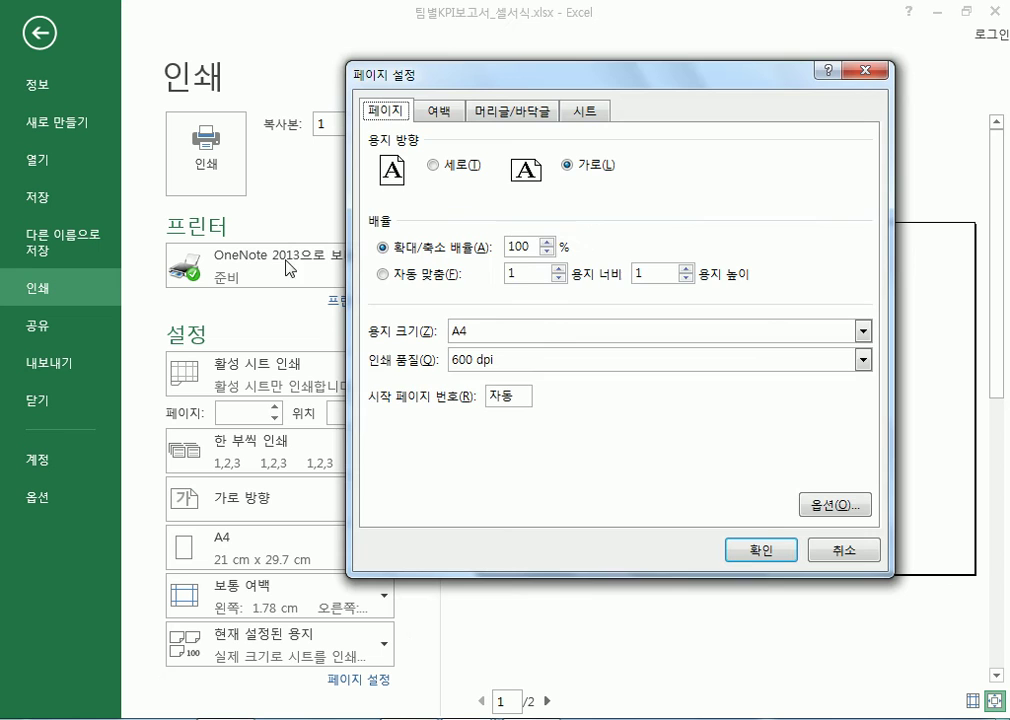
click(441, 111)
click(636, 166)
click(636, 157)
click(636, 158)
click(635, 386)
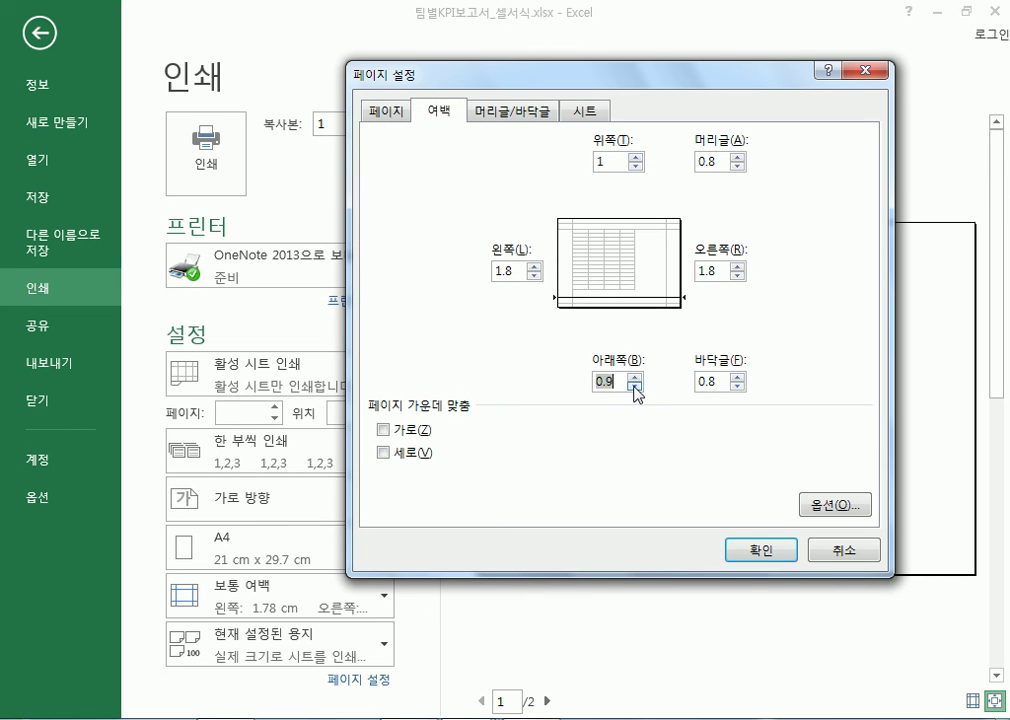
click(635, 384)
click(752, 550)
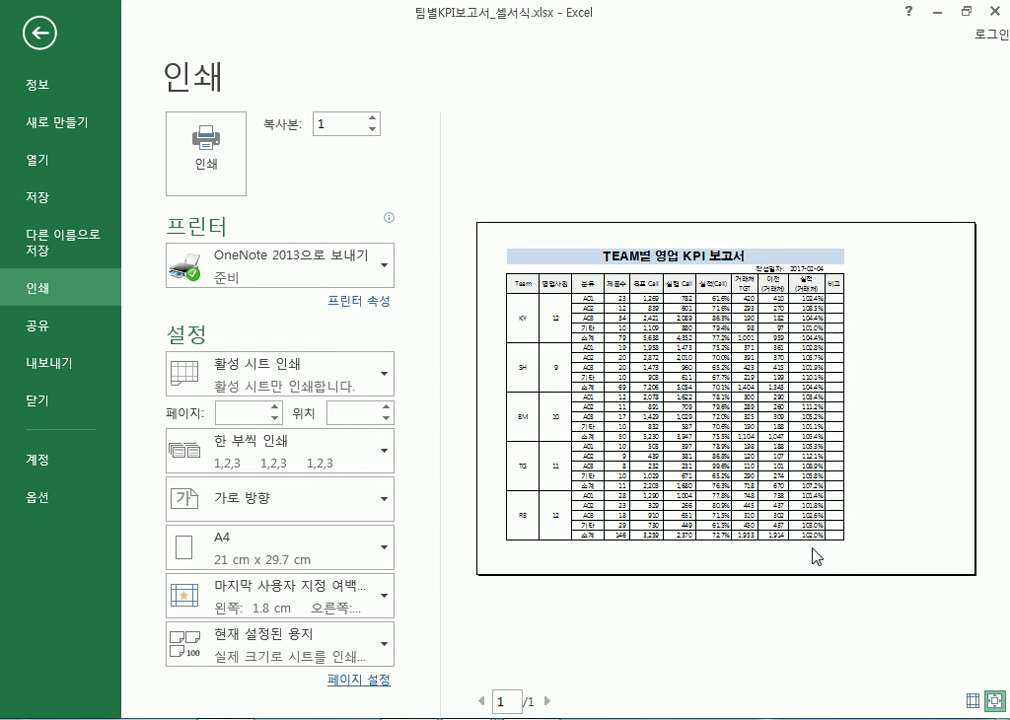
key(Escape)
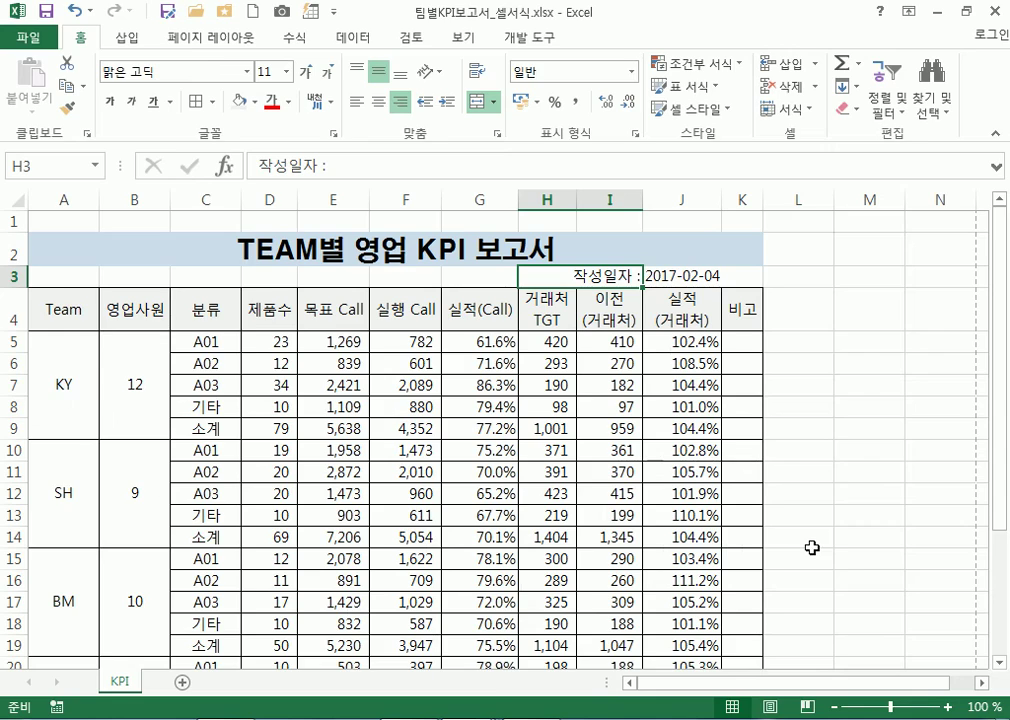
click(870, 311)
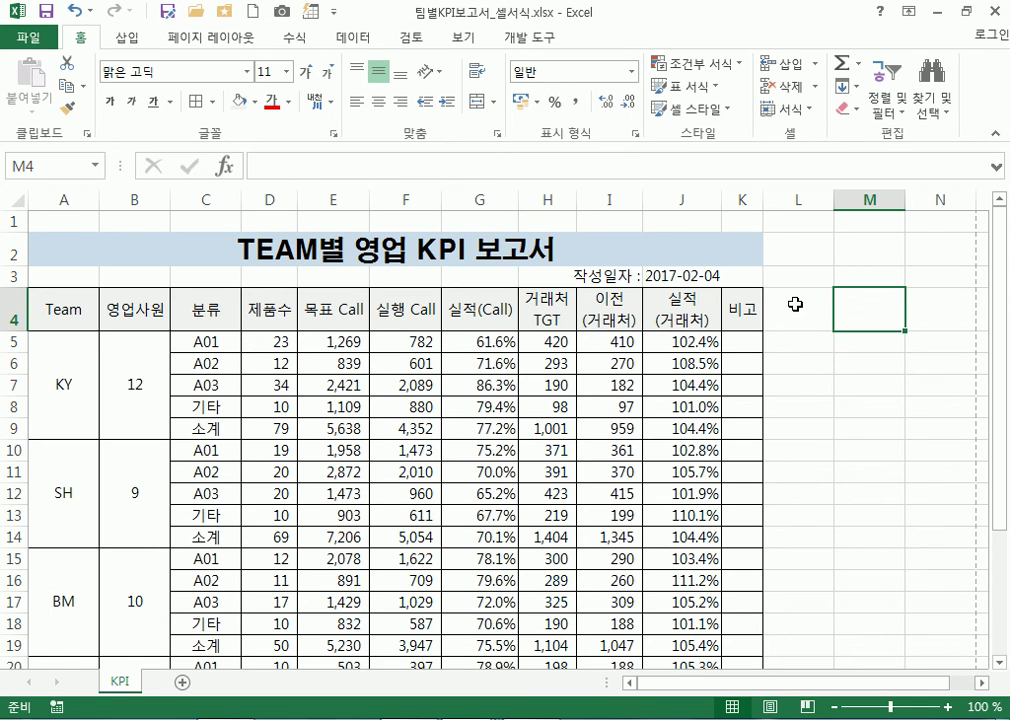
click(703, 276)
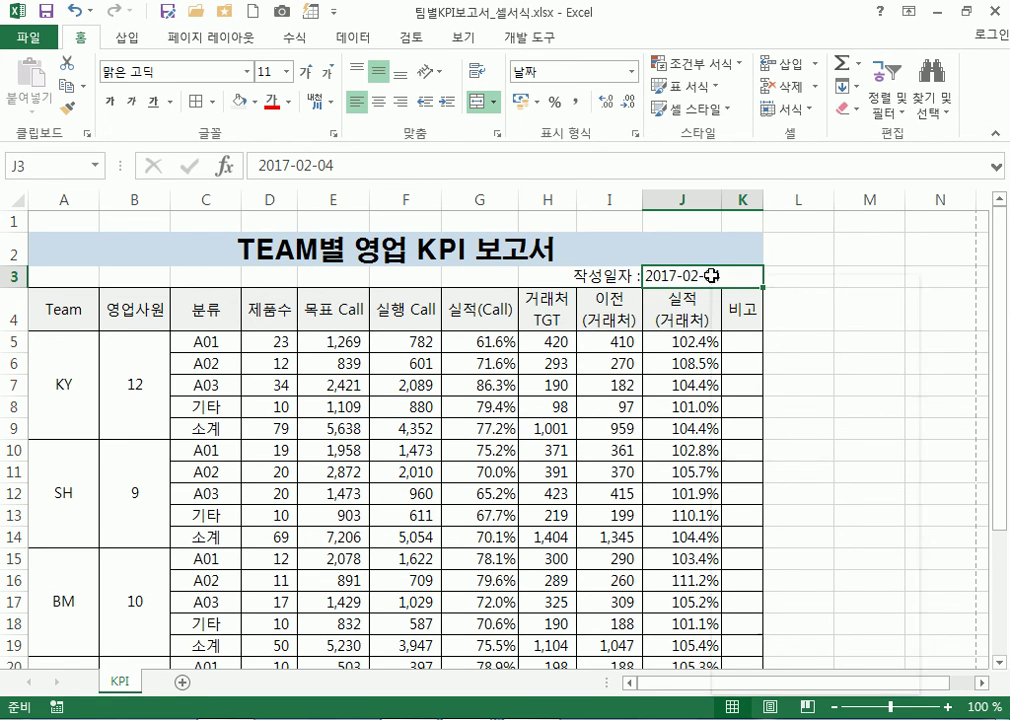
Look through J3's number formats in Format Cells, then close it unchanged
right_click(714, 277)
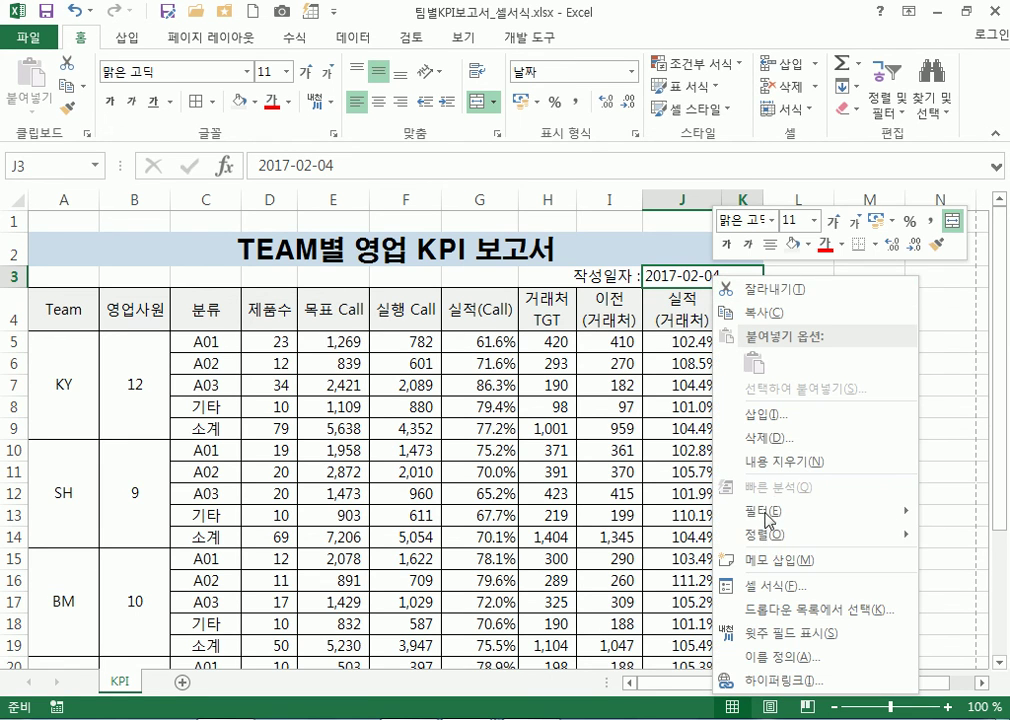
click(769, 590)
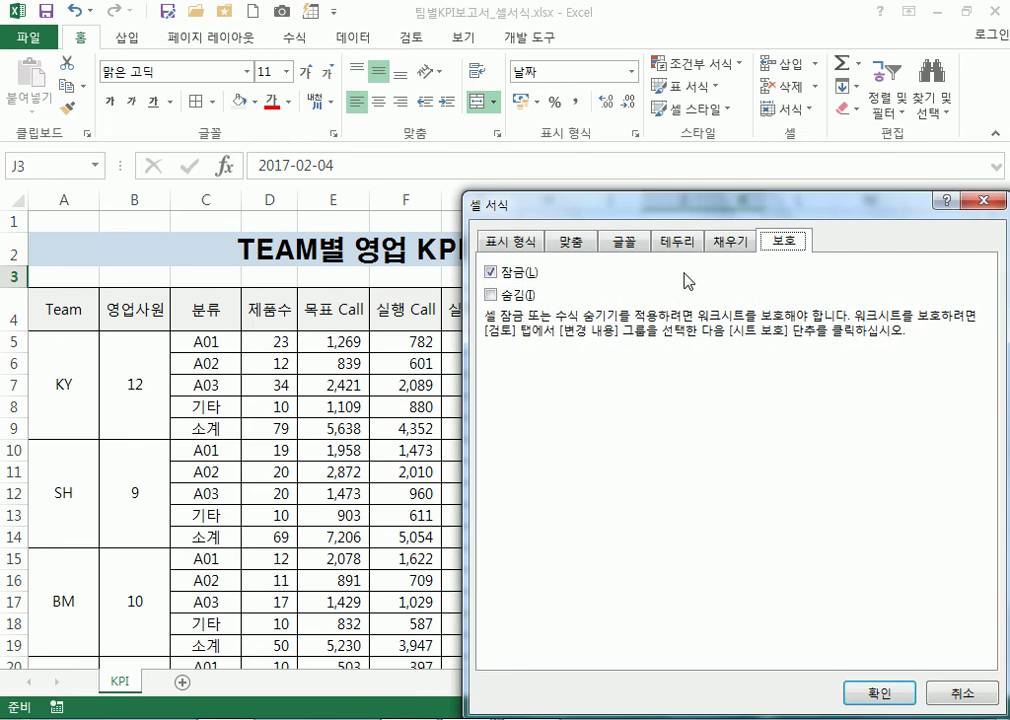
click(516, 250)
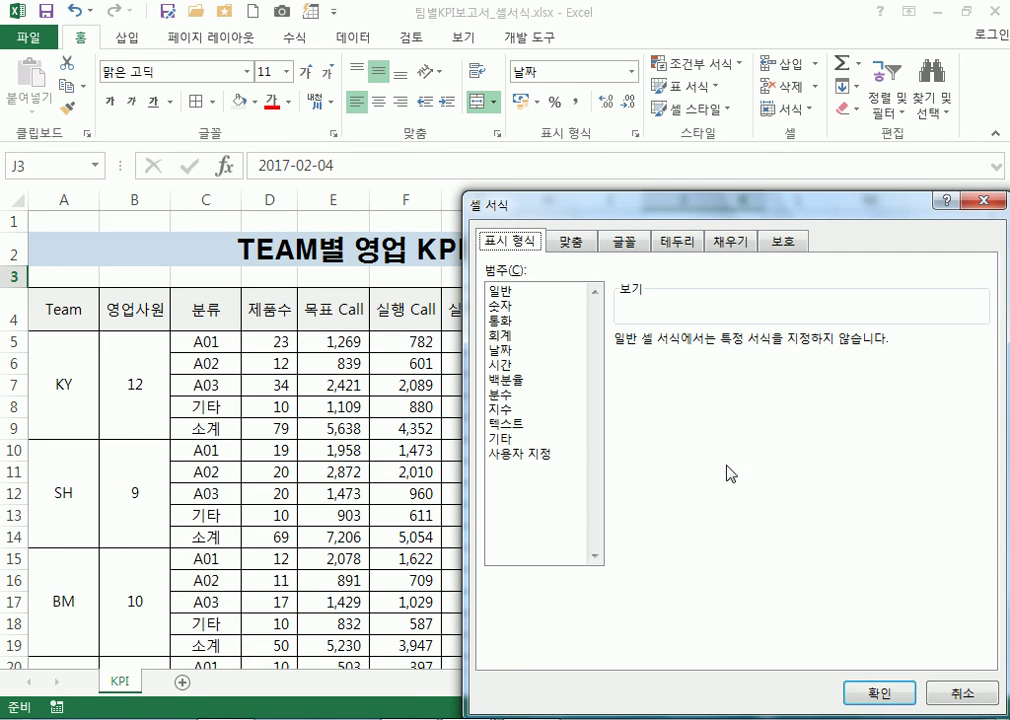
click(510, 455)
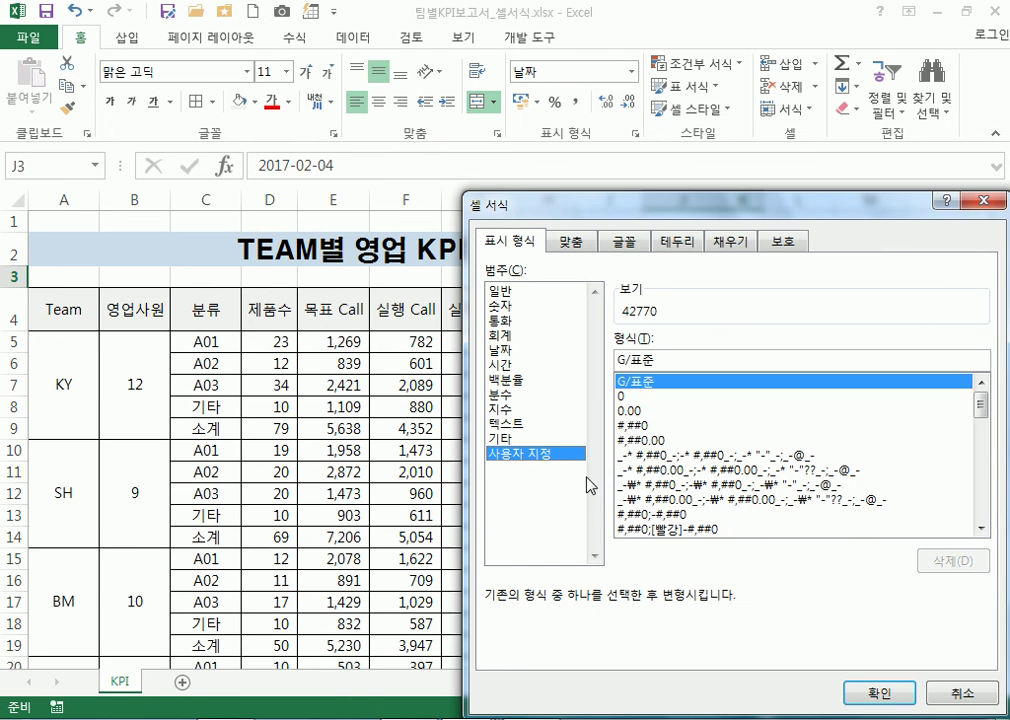
click(987, 201)
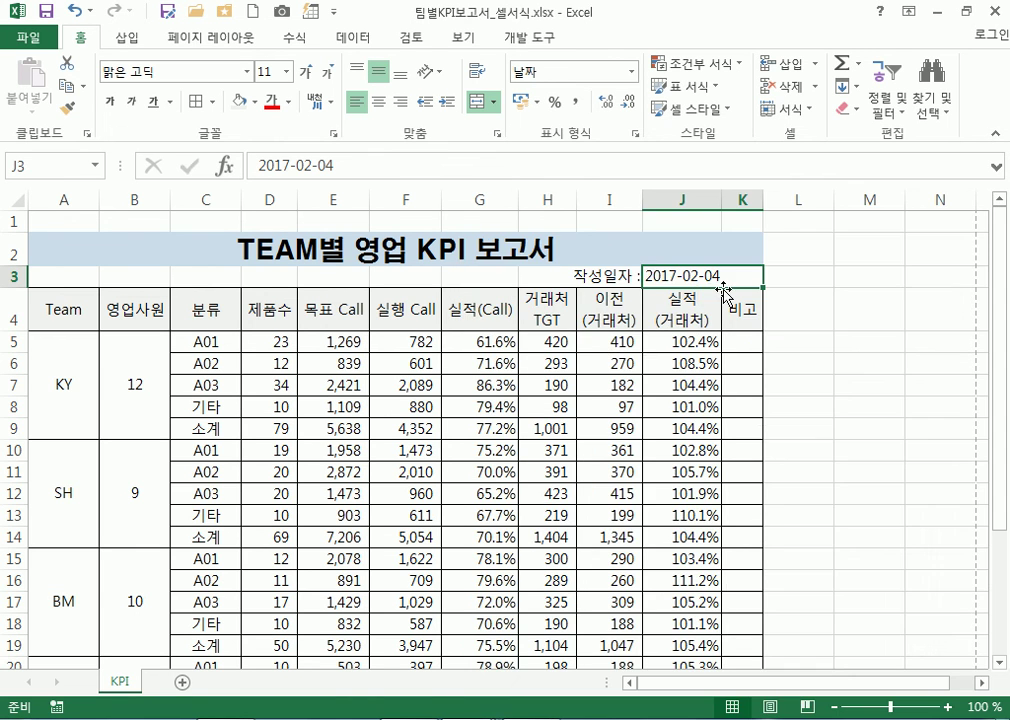
Preview custom date formats for J3 such as yyyy-mm-dd and 년 월 일, then cancel
click(823, 340)
click(707, 276)
right_click(707, 276)
click(762, 582)
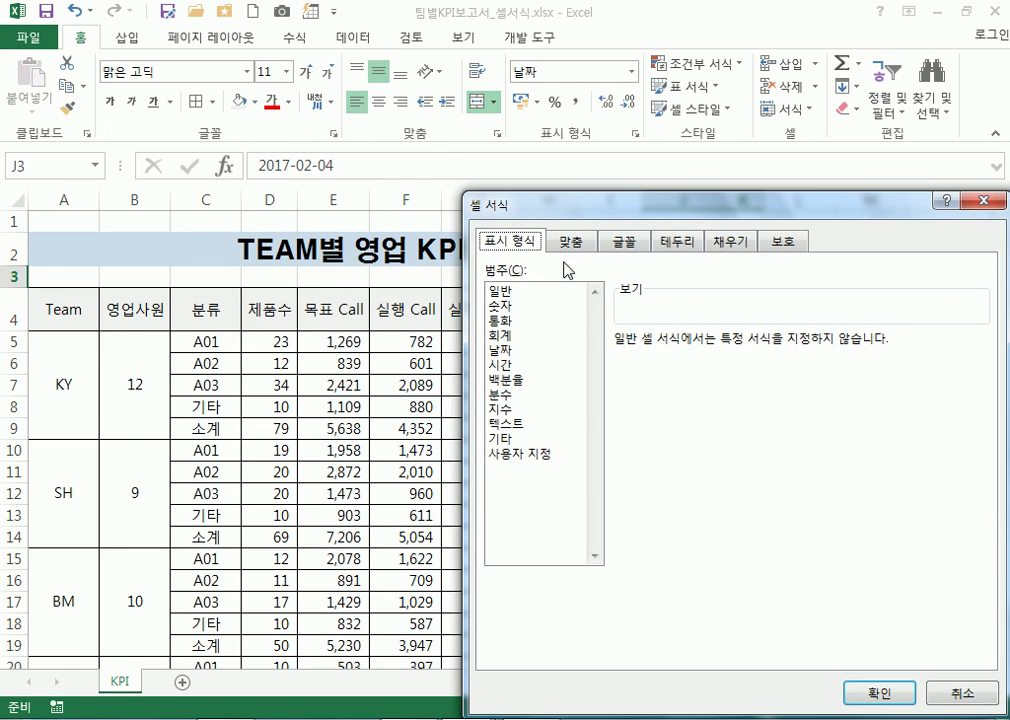
click(515, 453)
drag(979, 413, 984, 480)
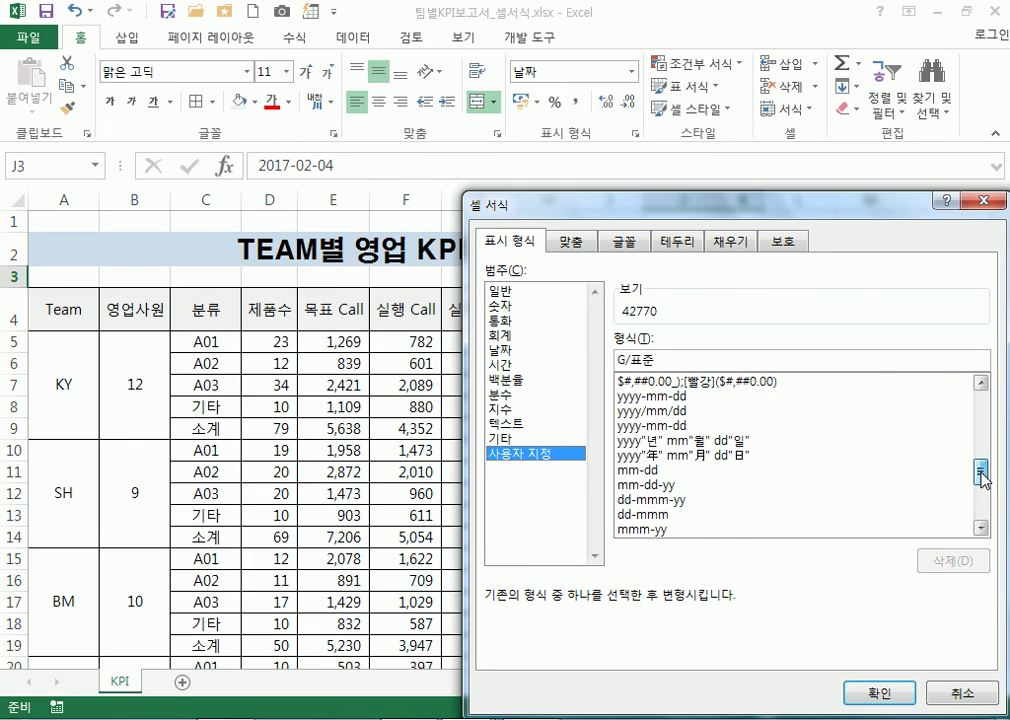
click(660, 409)
click(657, 396)
click(652, 410)
click(647, 424)
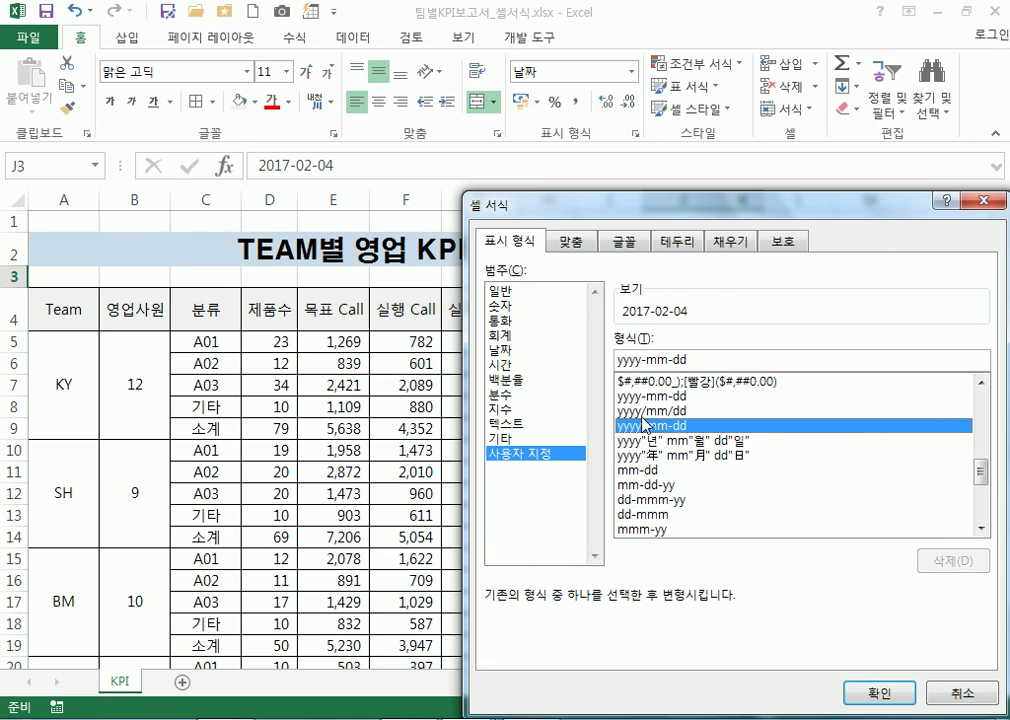
click(650, 454)
click(651, 440)
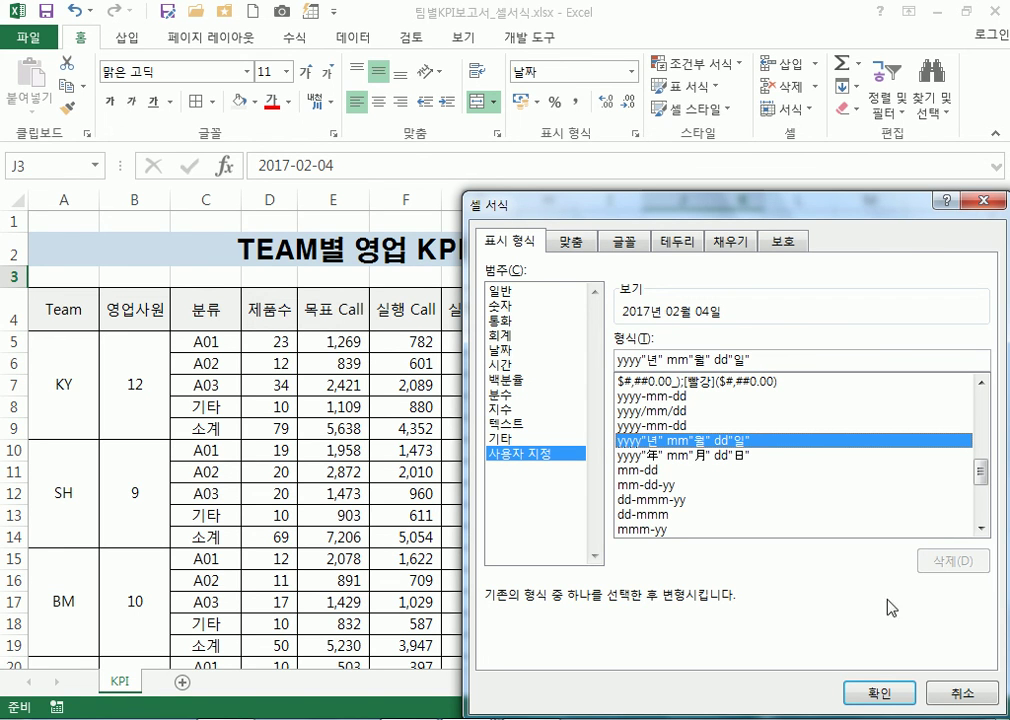
click(962, 692)
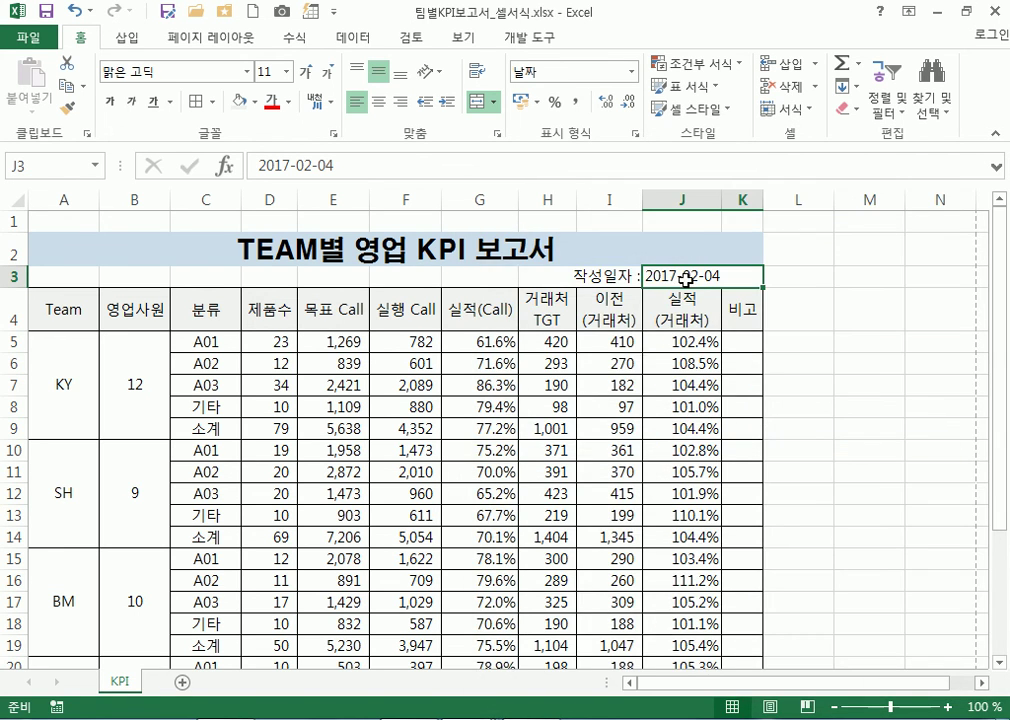
Apply the built-in 2012년 3월 14일 date format so J3 reads 2017년 2월 4일
right_click(687, 293)
click(878, 579)
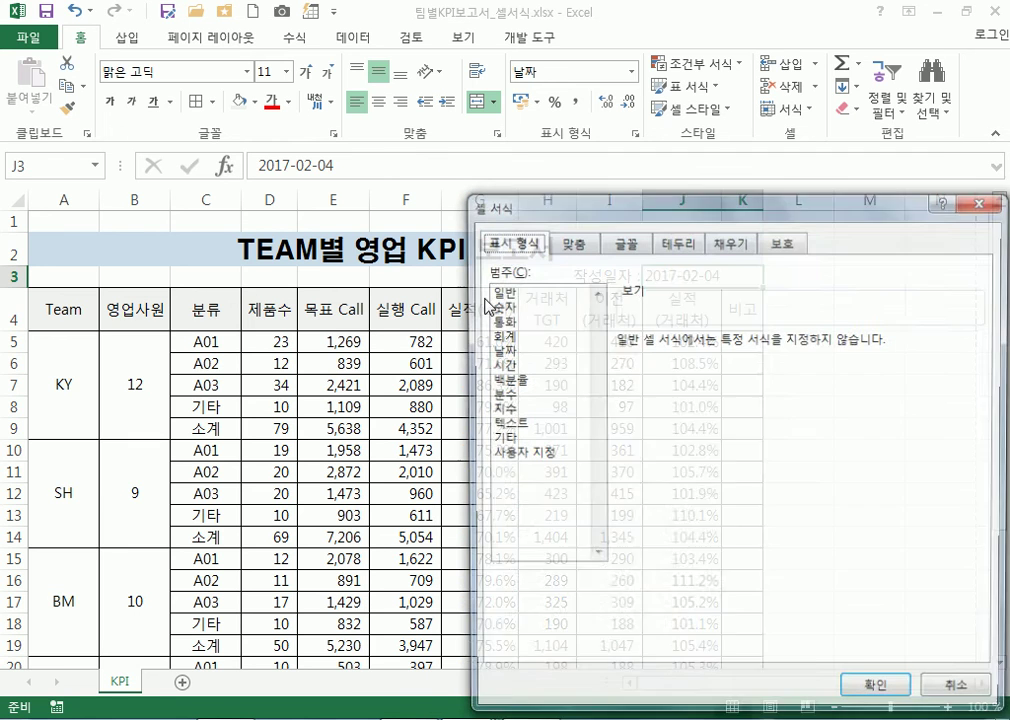
click(514, 351)
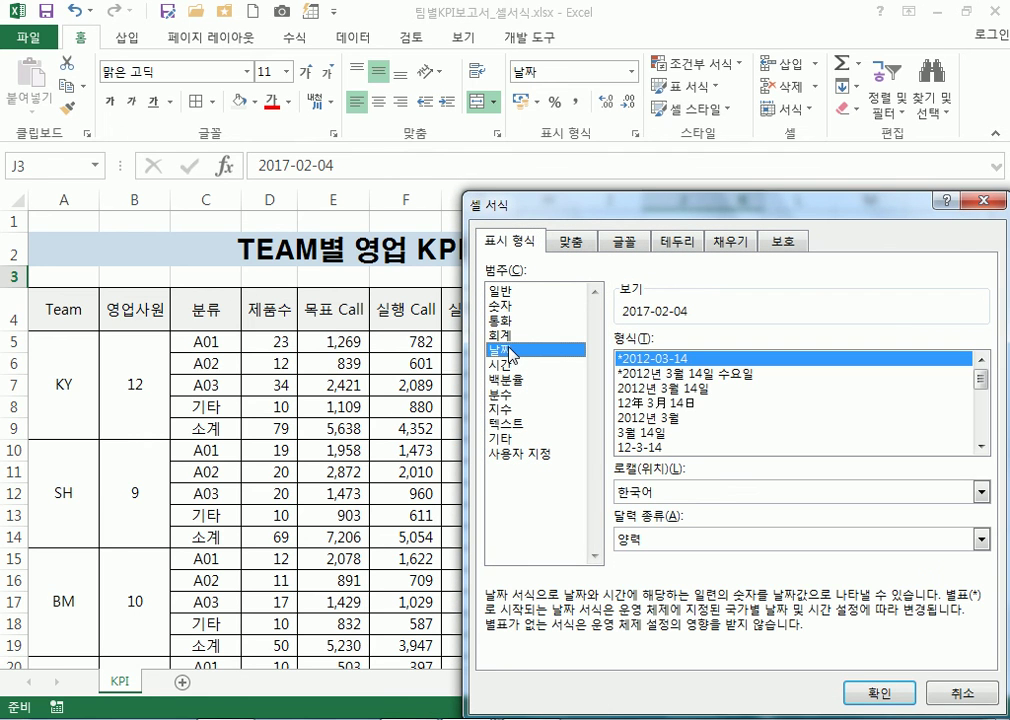
click(668, 373)
click(670, 388)
click(673, 374)
click(675, 388)
click(673, 374)
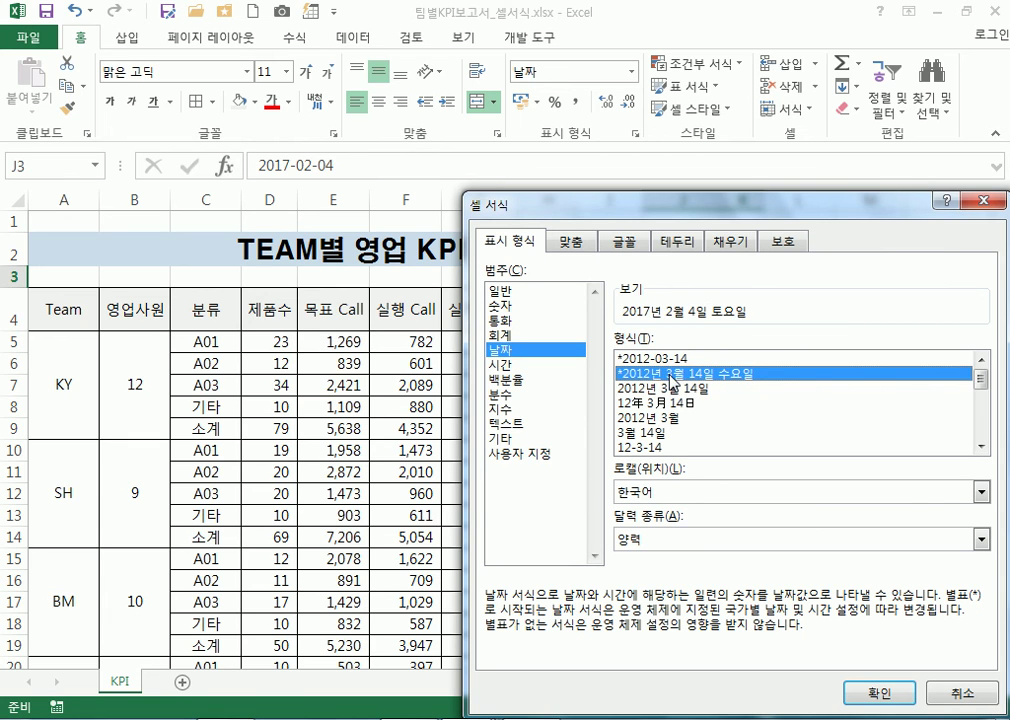
click(677, 389)
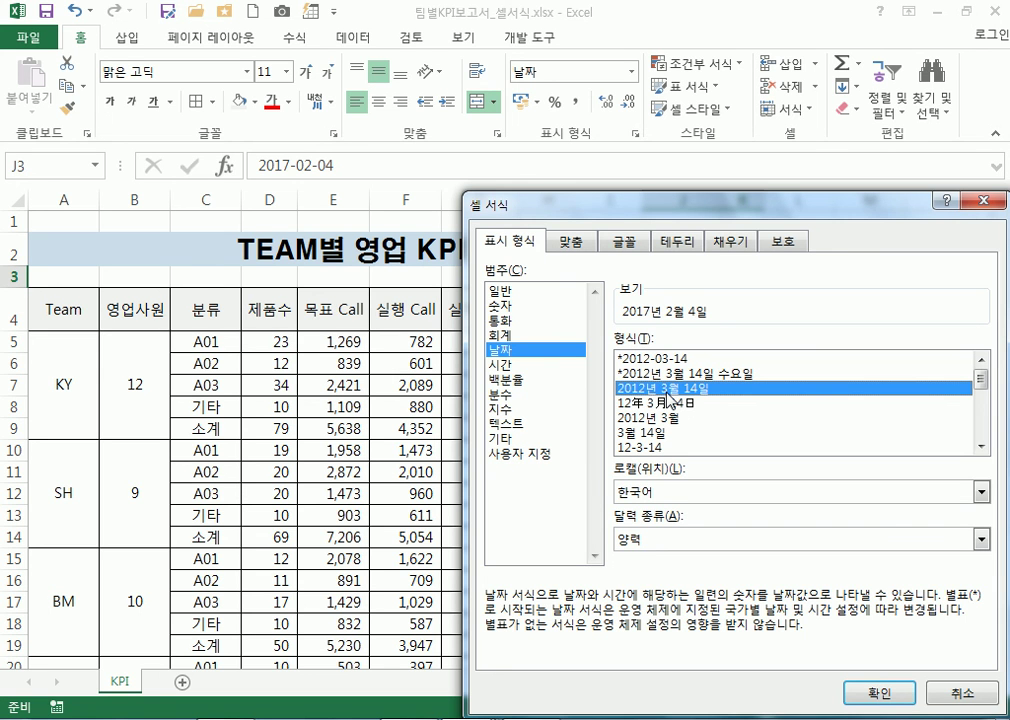
click(868, 692)
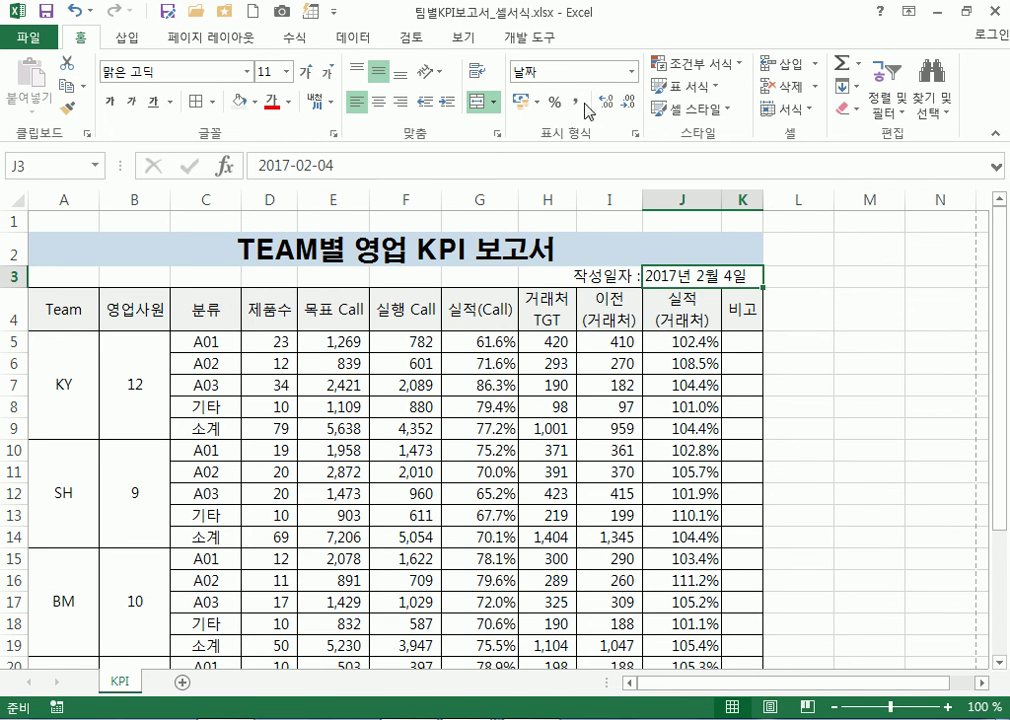
Apply Percent Style to J3 and enter a test value of 1 in L3
key(ctrl+shift+5)
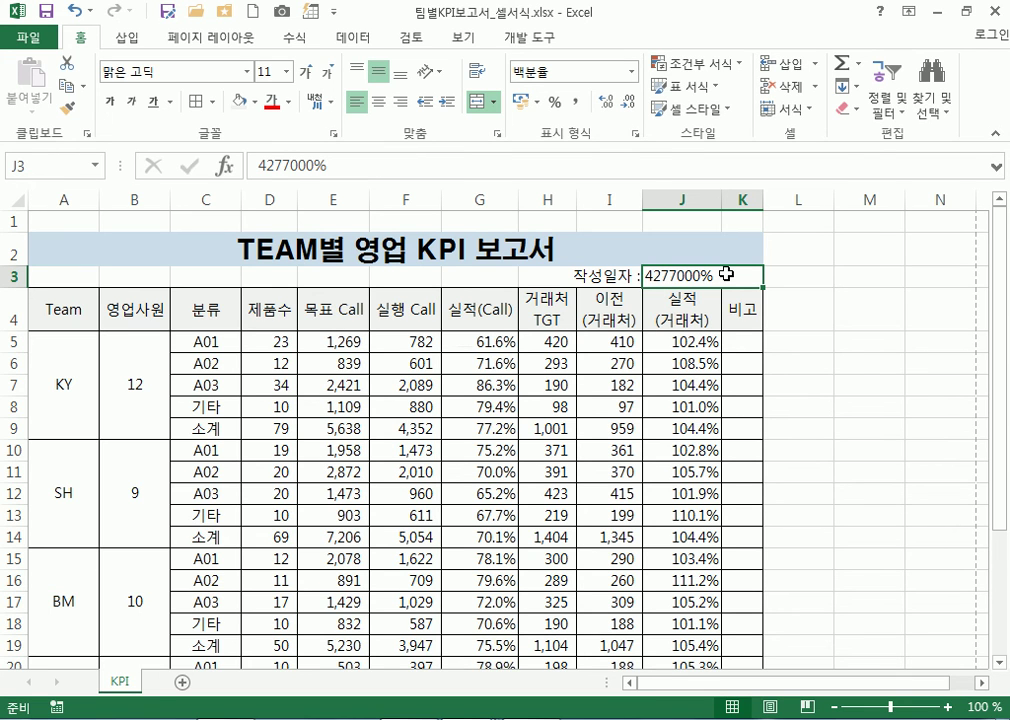
click(805, 275)
text(1)
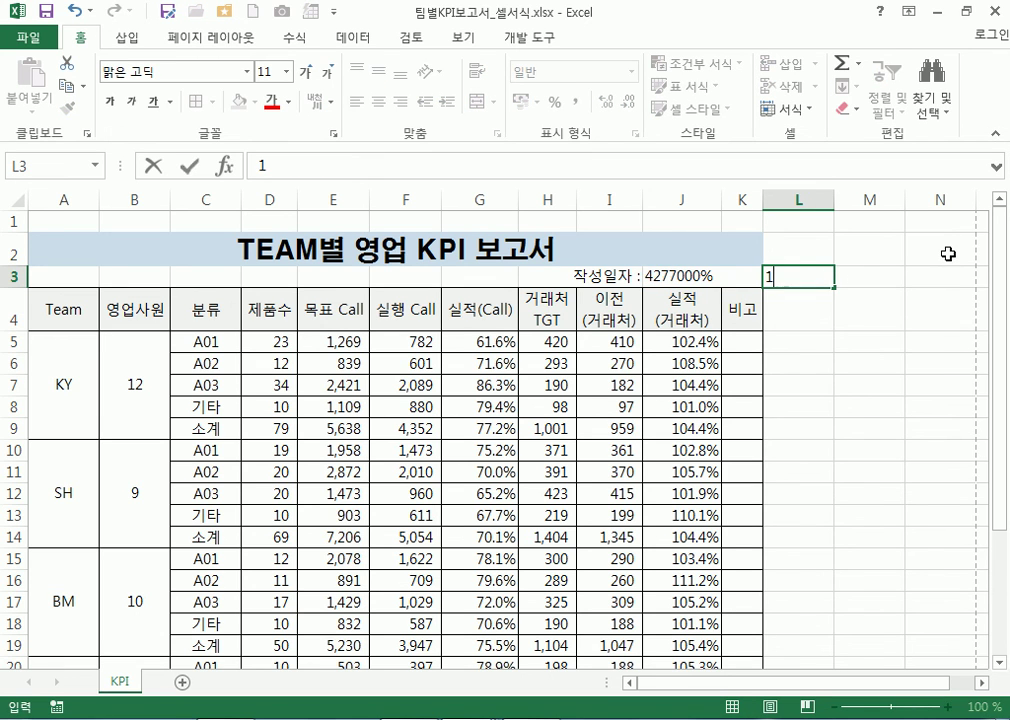
key(Return)
Check the leading digits 42770 in J3 and enter 42770 in L3
click(662, 270)
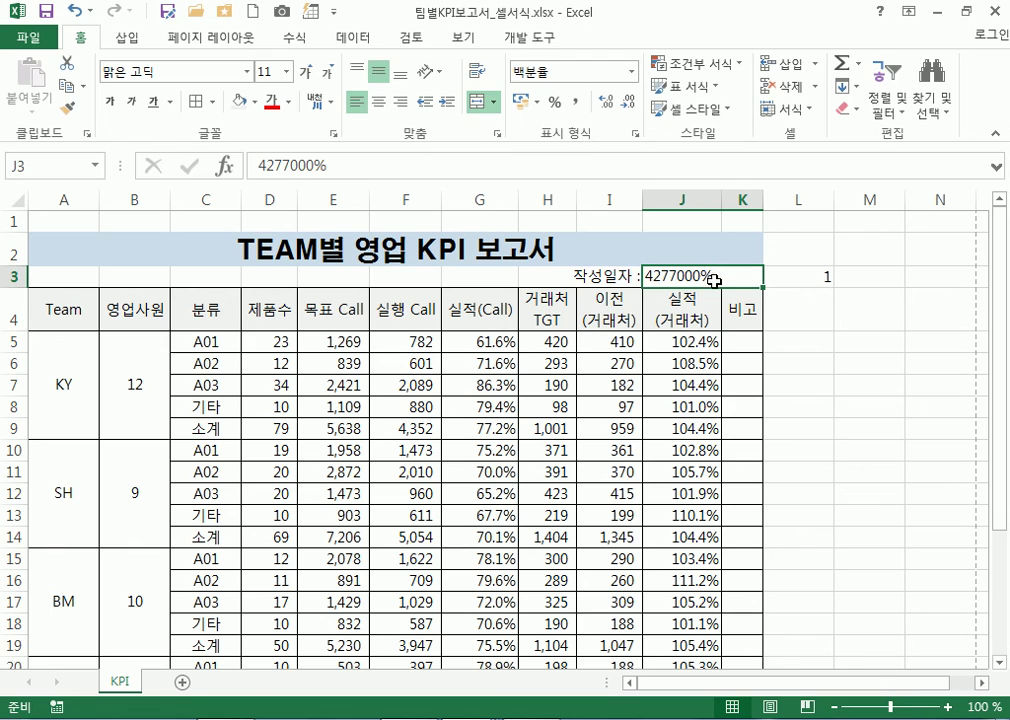
double_click(697, 276)
drag(688, 276, 639, 276)
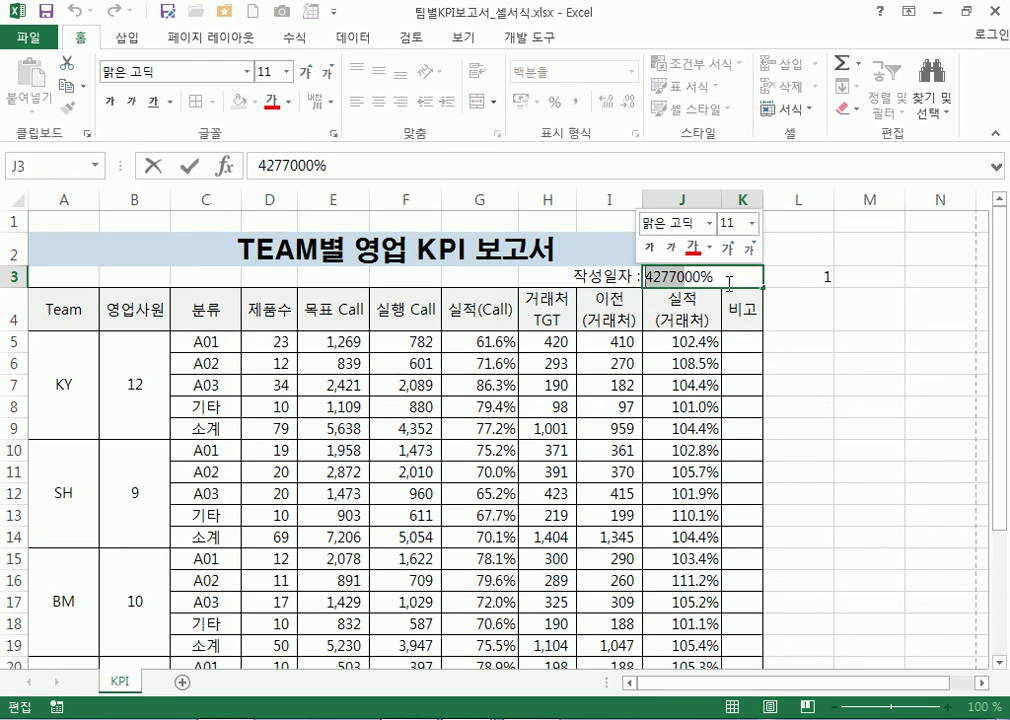
click(807, 277)
text(42770)
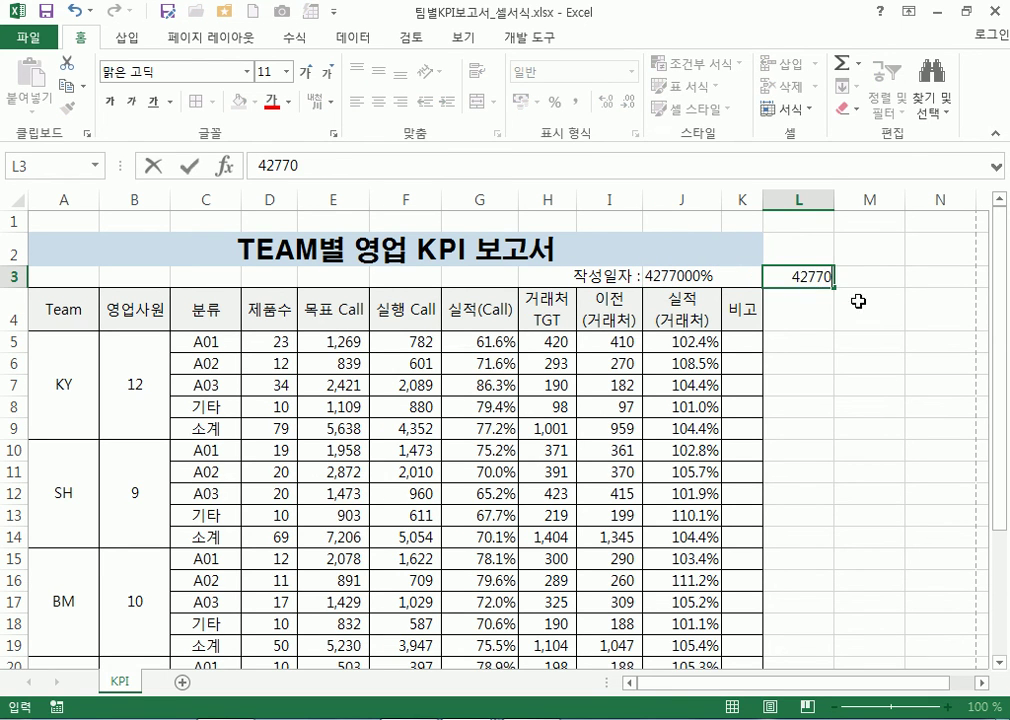
key(Return)
Try Percent Style on L3 and undo it, then type 1900-1-1 in L4 and cancel
click(812, 275)
click(554, 104)
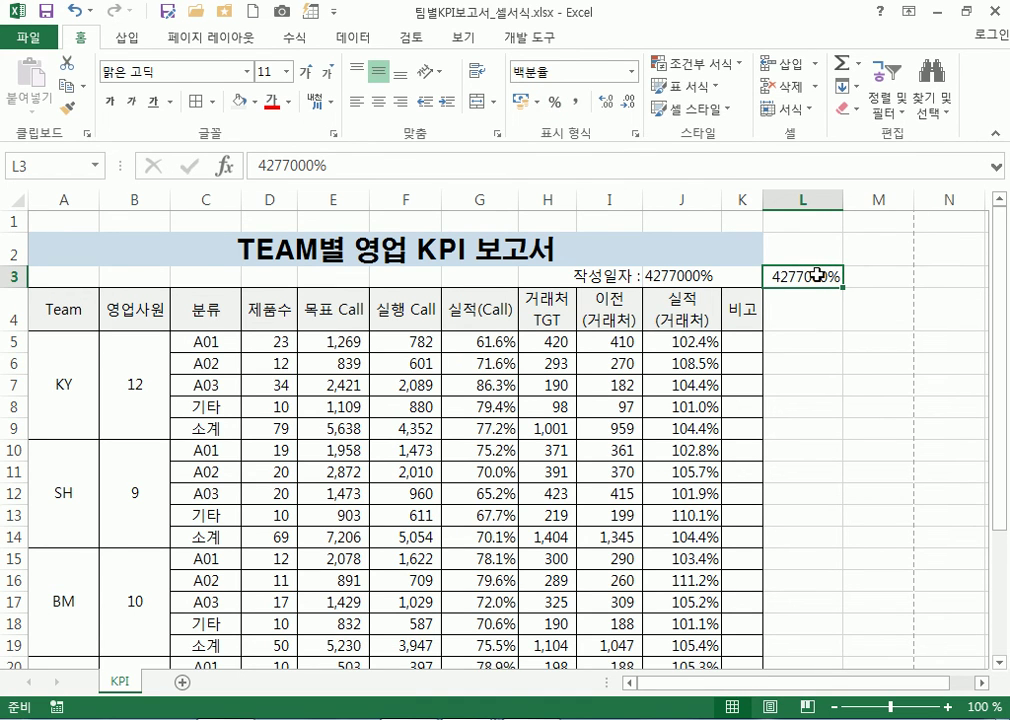
key(ctrl+z)
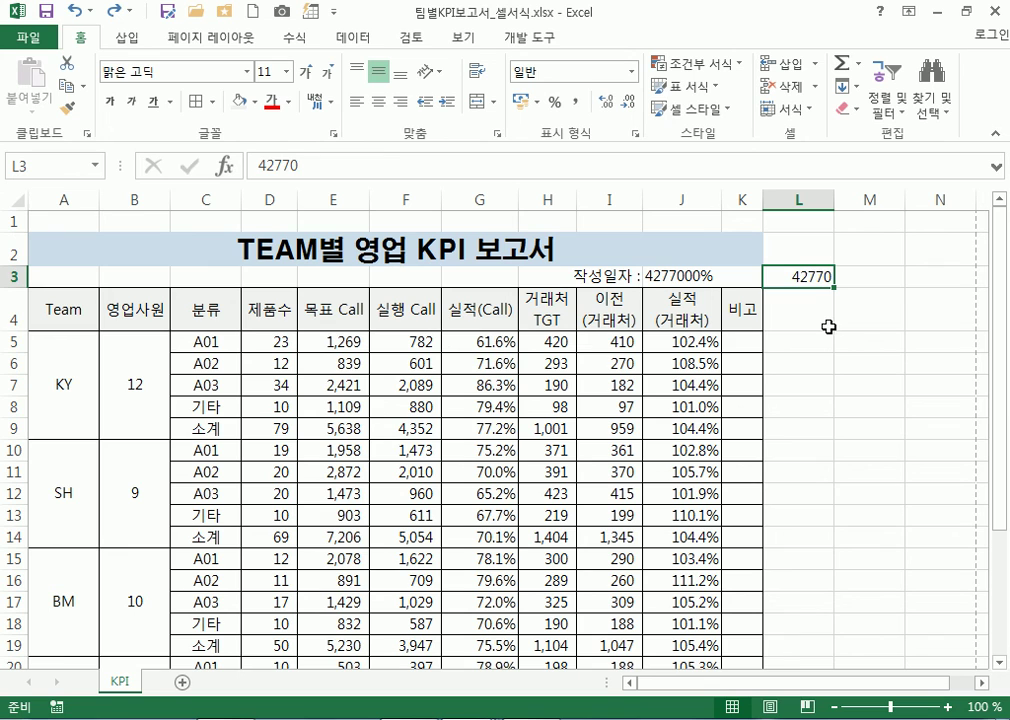
click(826, 322)
text(1)
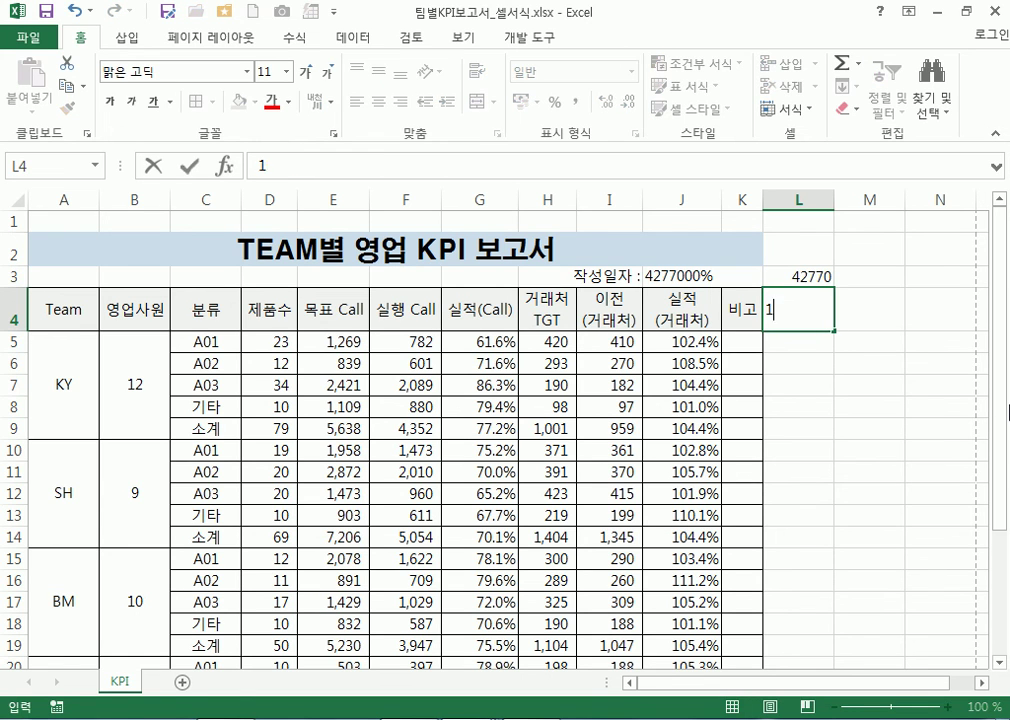
text(900-1-1)
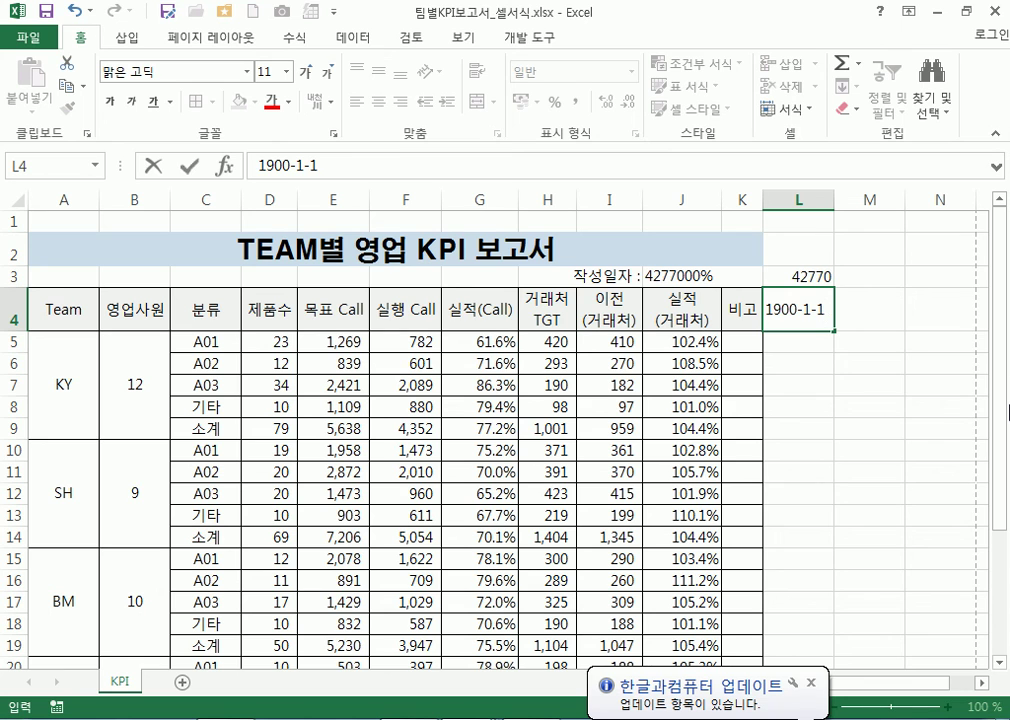
key(Escape)
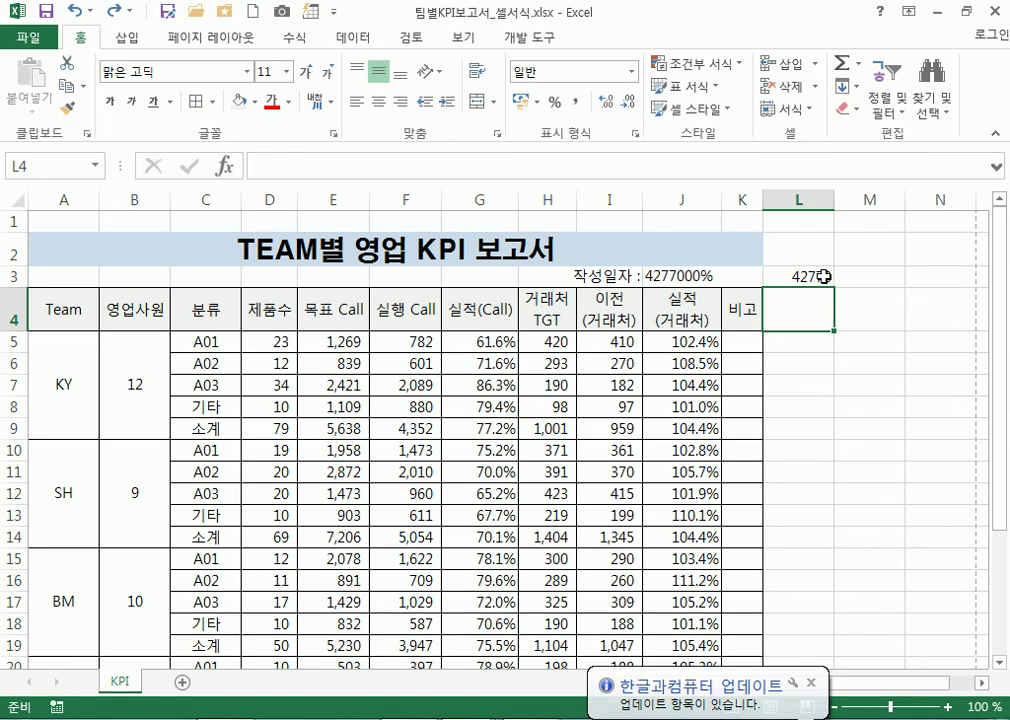
Format J3 with the long Korean date format so it reads 2017년 2월 4일
click(768, 276)
click(705, 276)
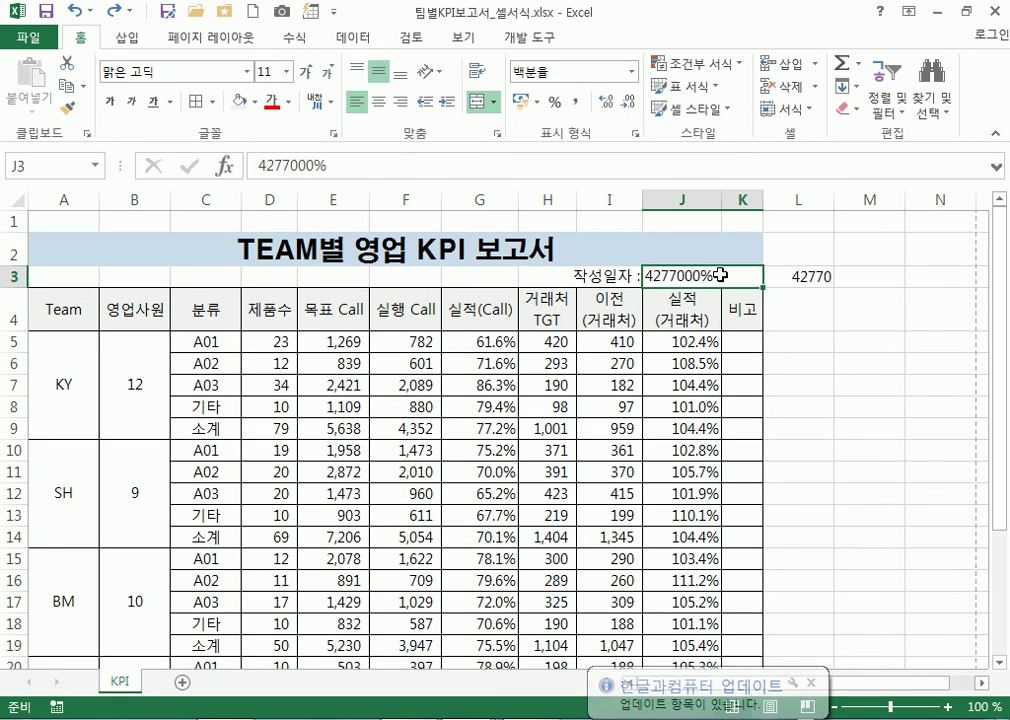
right_click(718, 275)
click(771, 588)
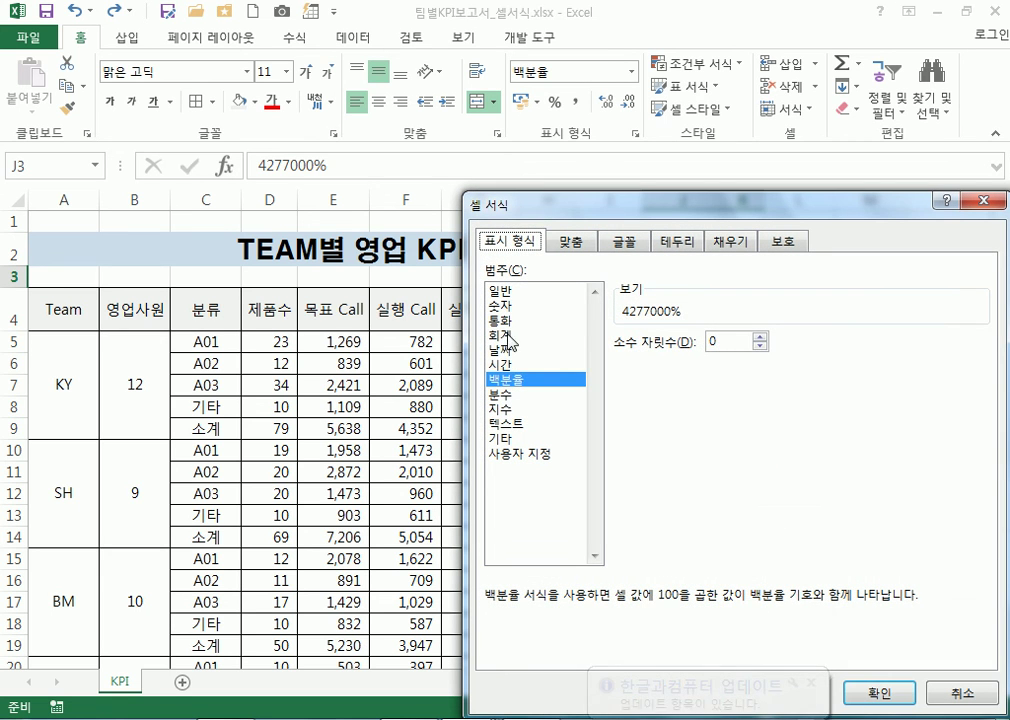
click(506, 350)
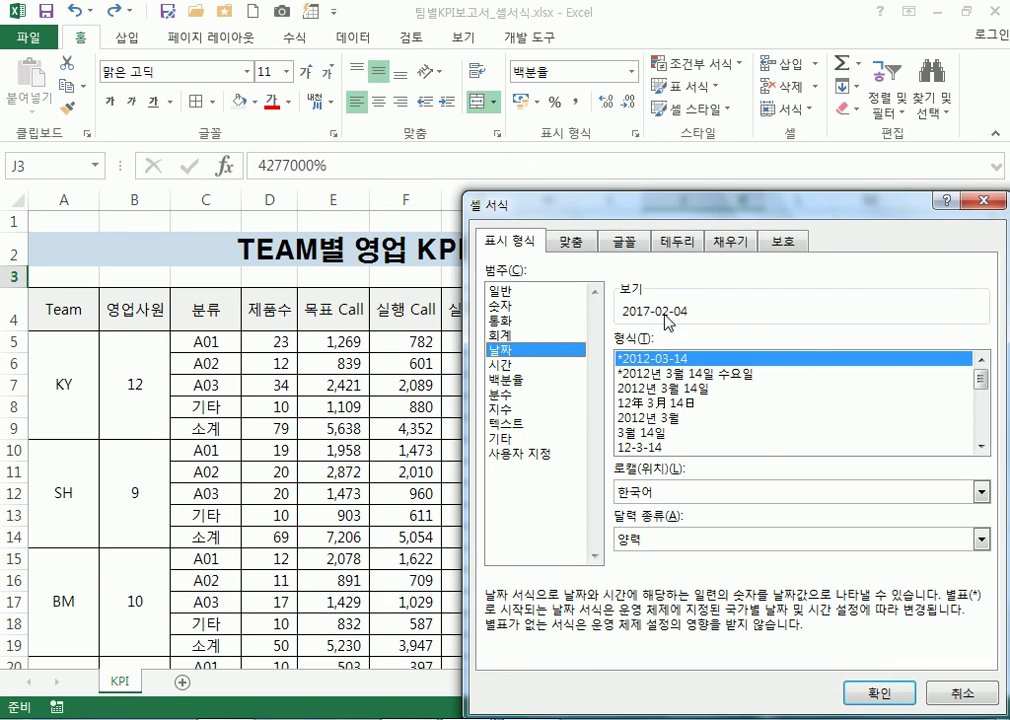
click(705, 388)
click(860, 686)
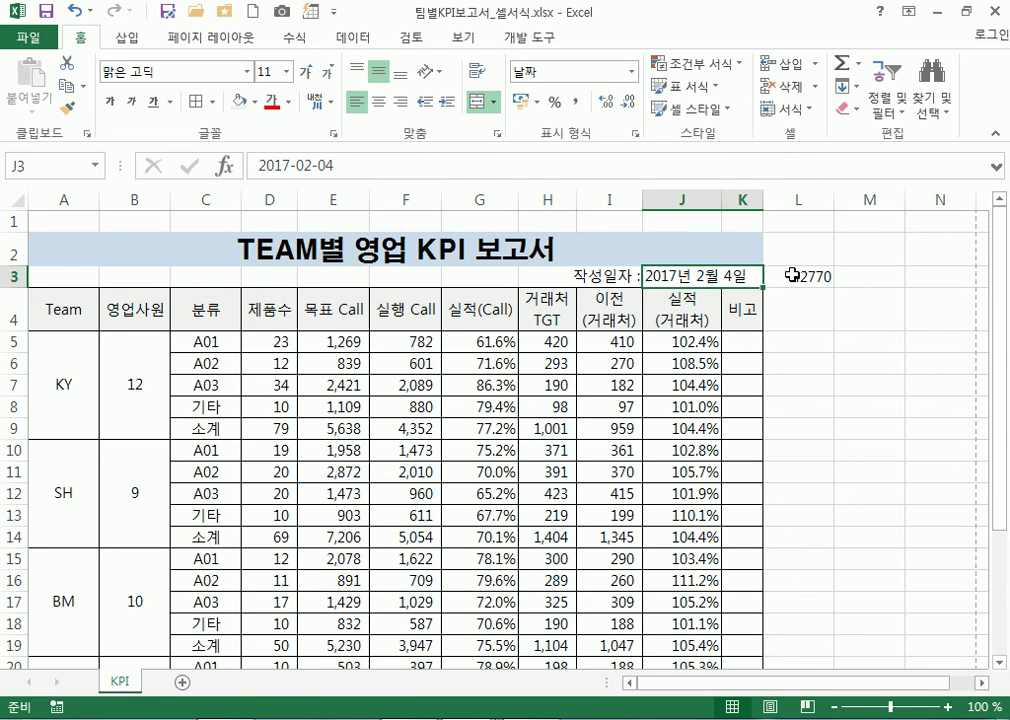
Compare J3 with L3 and preview J3 as General in Format Cells without applying it
click(787, 274)
click(680, 276)
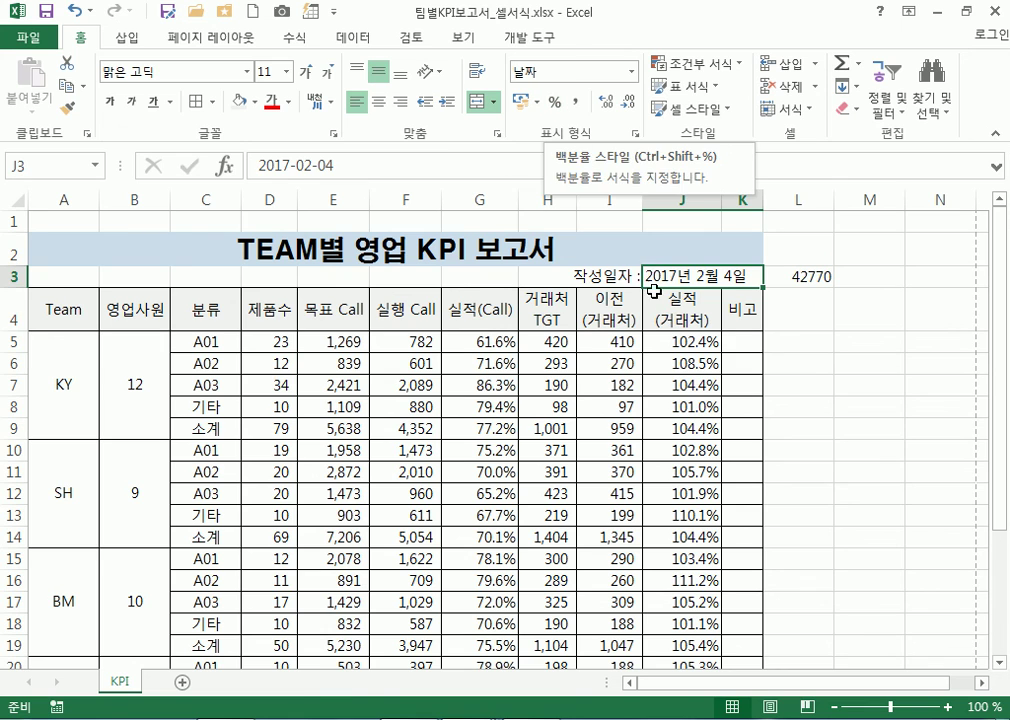
drag(683, 341, 690, 474)
click(678, 196)
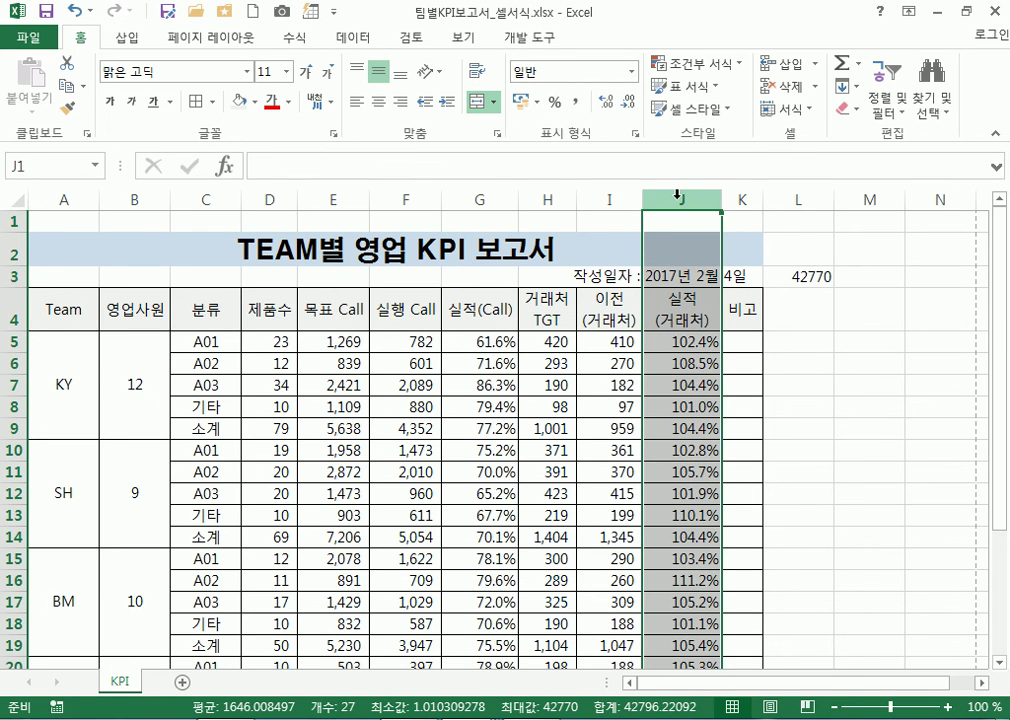
click(675, 276)
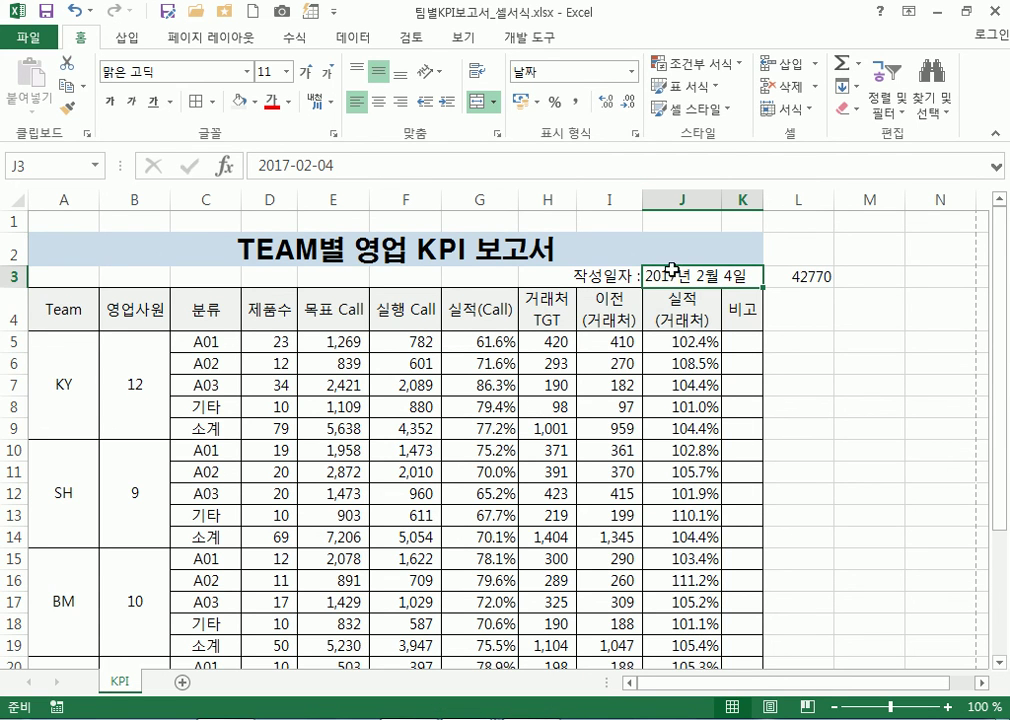
right_click(676, 275)
click(733, 587)
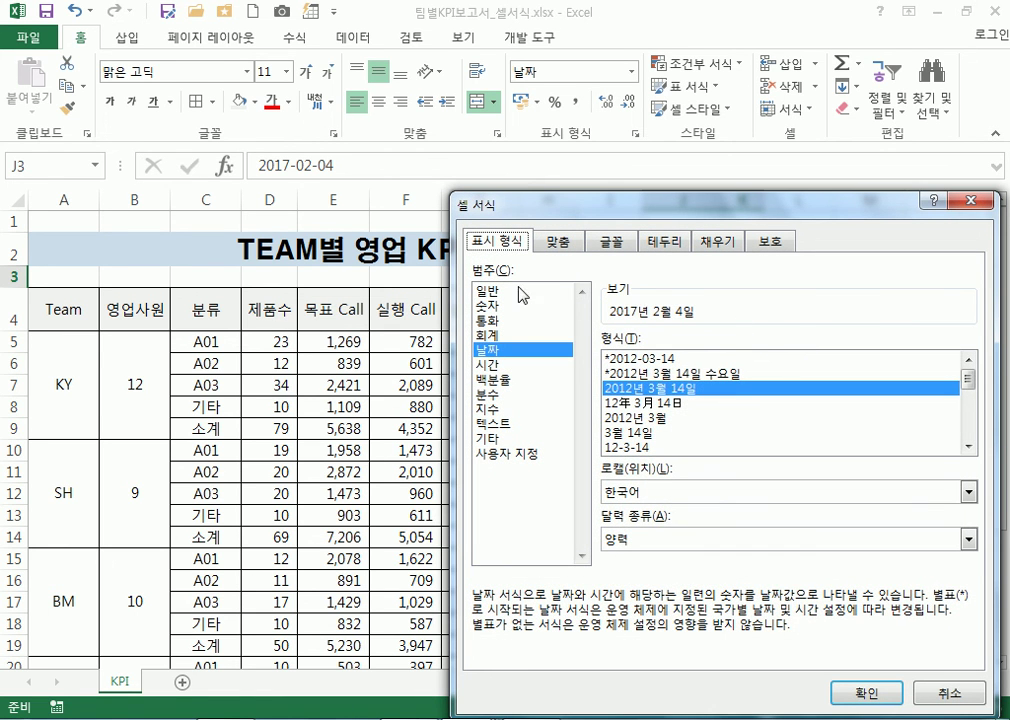
click(487, 290)
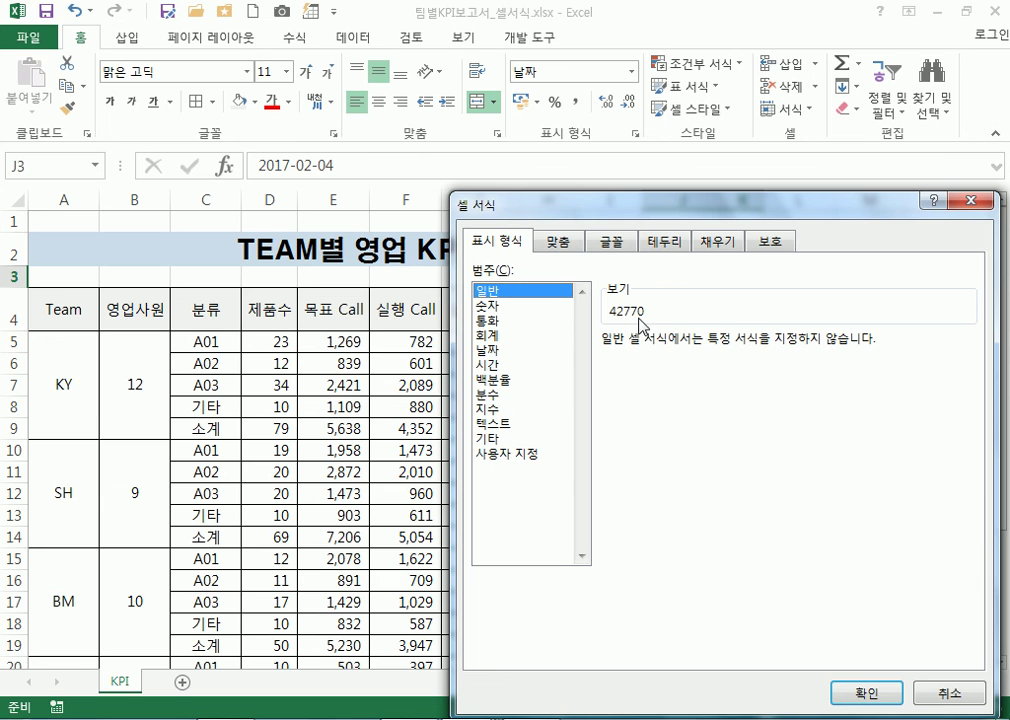
key(Escape)
Delete the test value 42770 from L3
click(805, 277)
key(Delete)
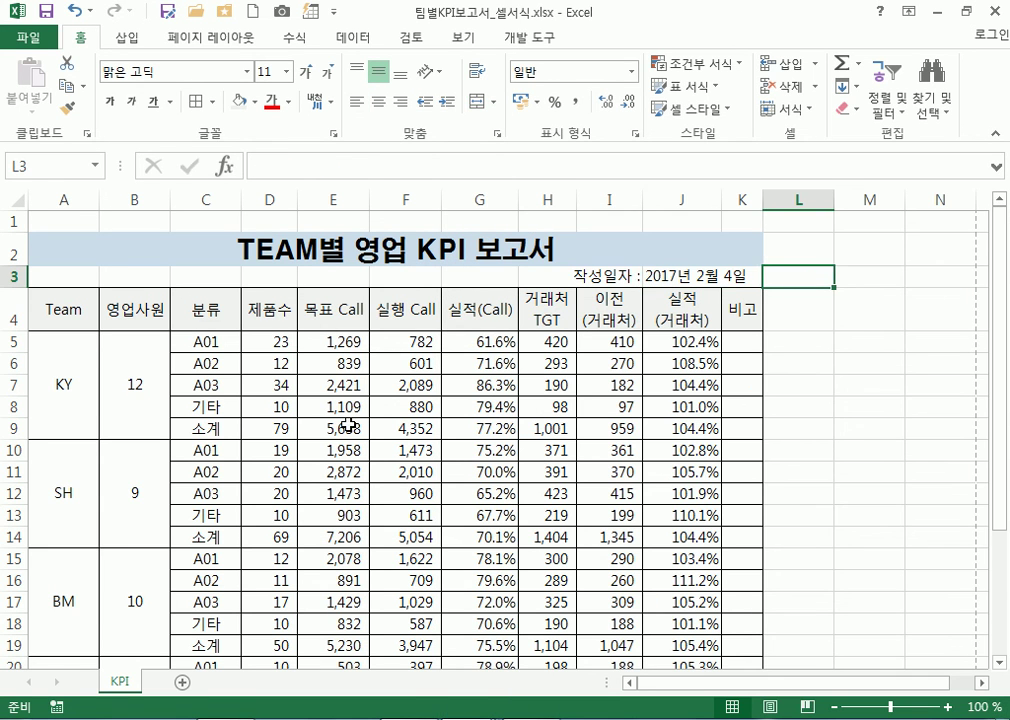
click(333, 428)
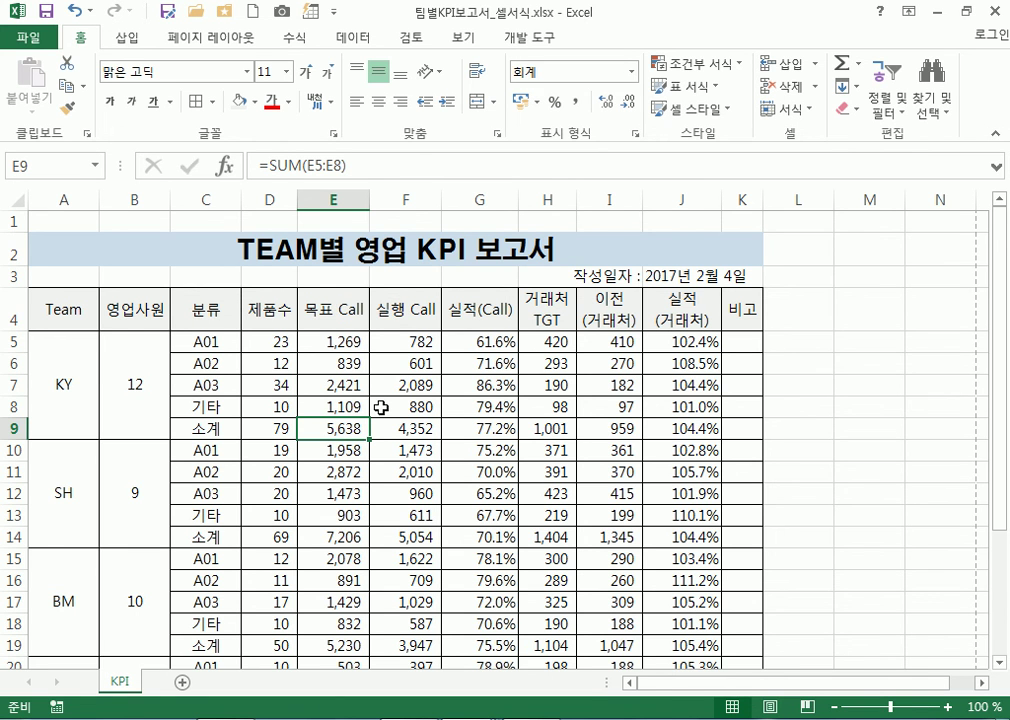
scroll(381, 407, down, 3)
scroll(381, 407, up, 3)
Turn on Center horizontally in Page Setup margins, then go back to the worksheet
click(28, 38)
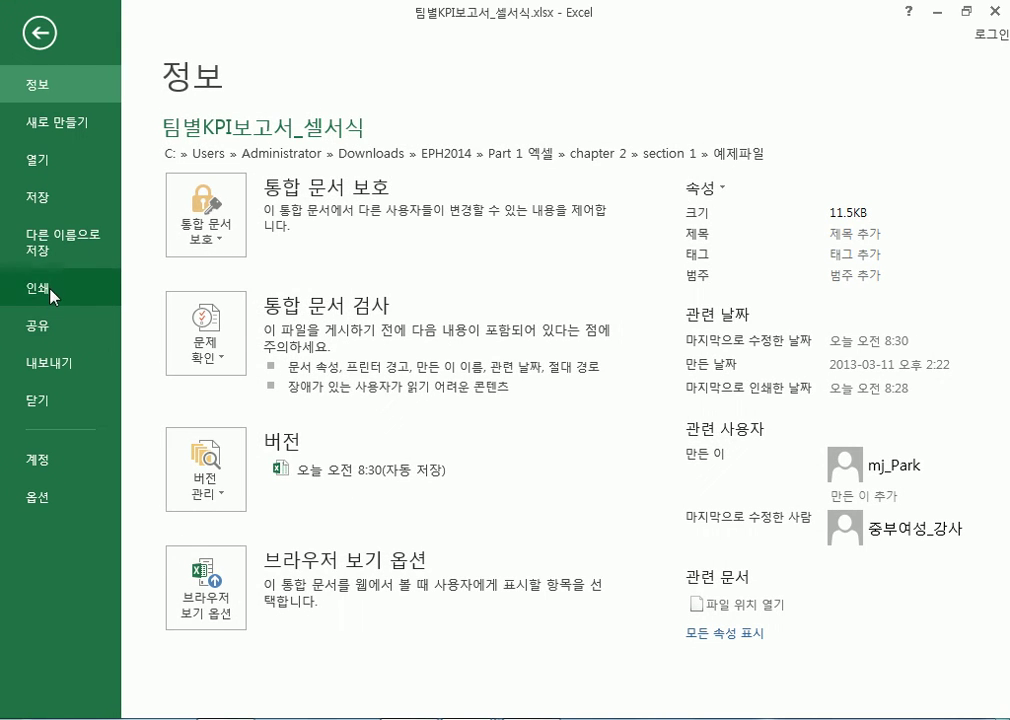
click(48, 292)
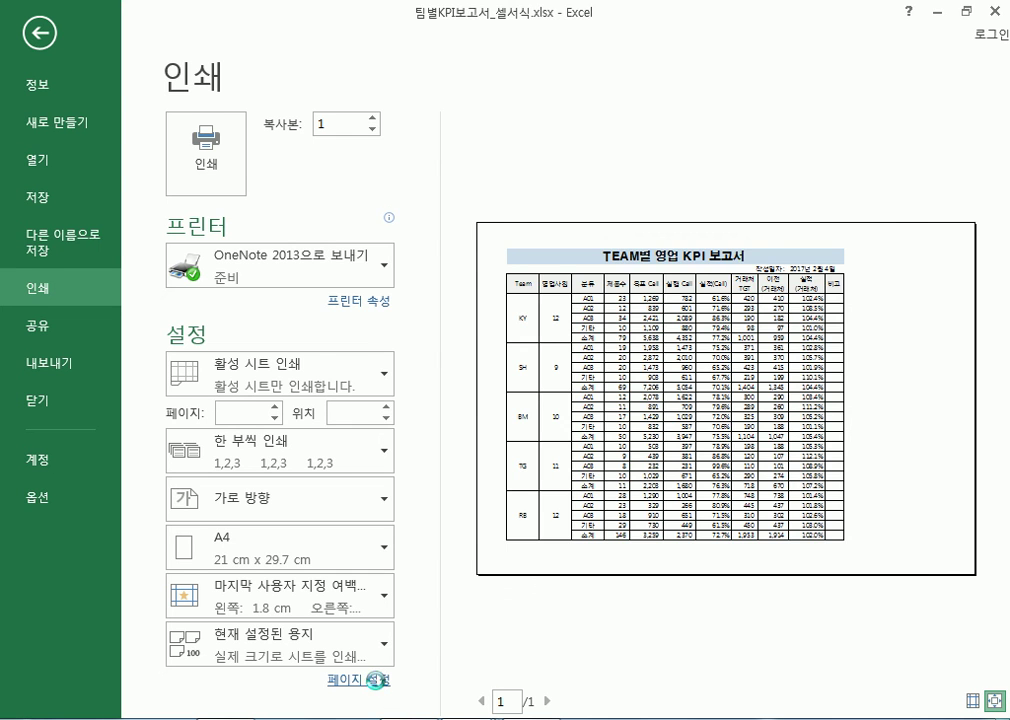
click(380, 688)
click(439, 110)
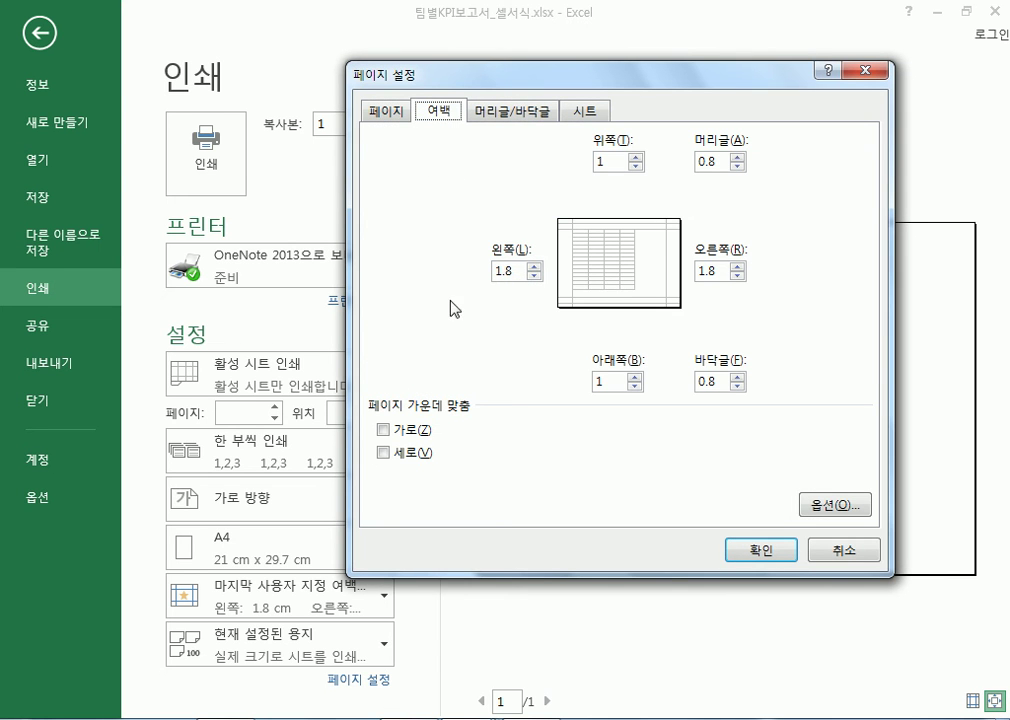
click(405, 430)
click(411, 434)
click(409, 433)
click(762, 553)
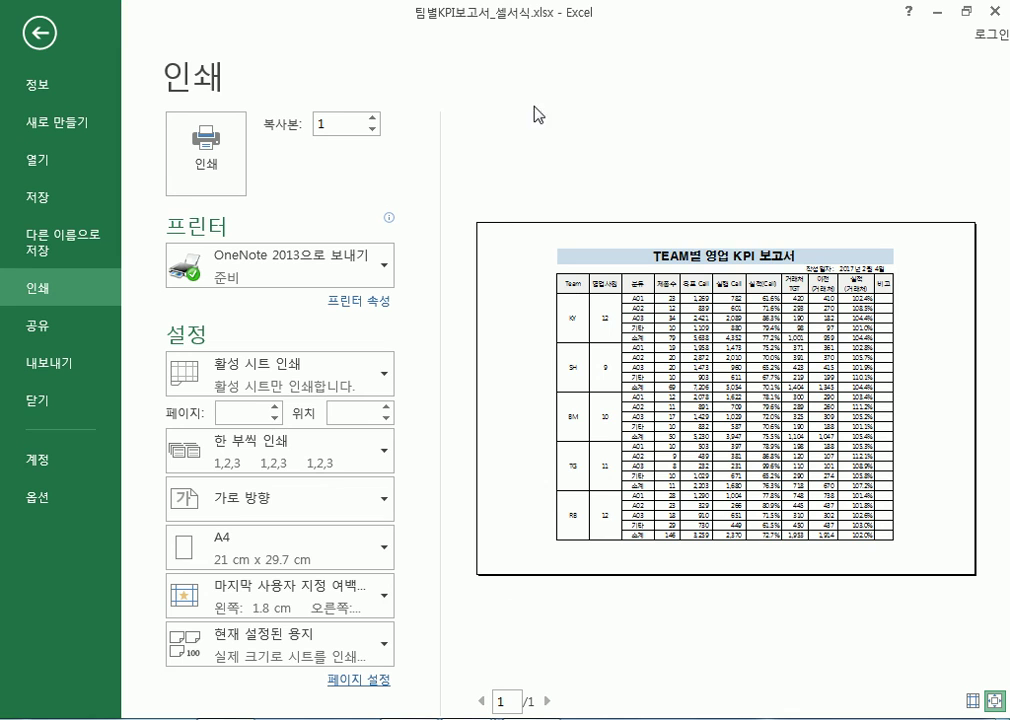
key(Escape)
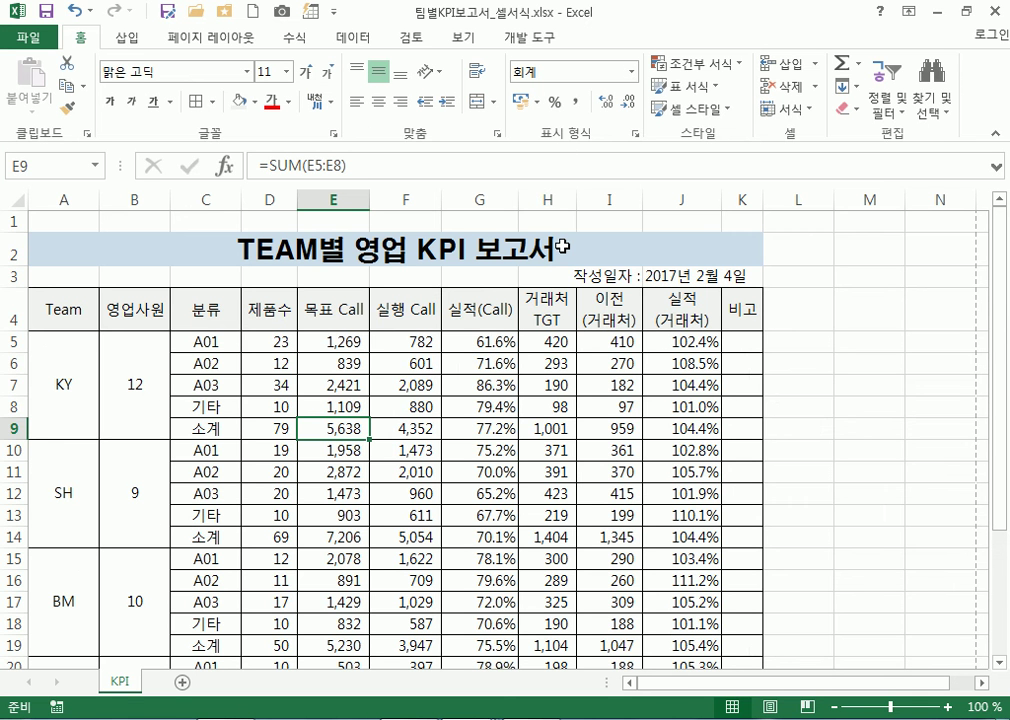